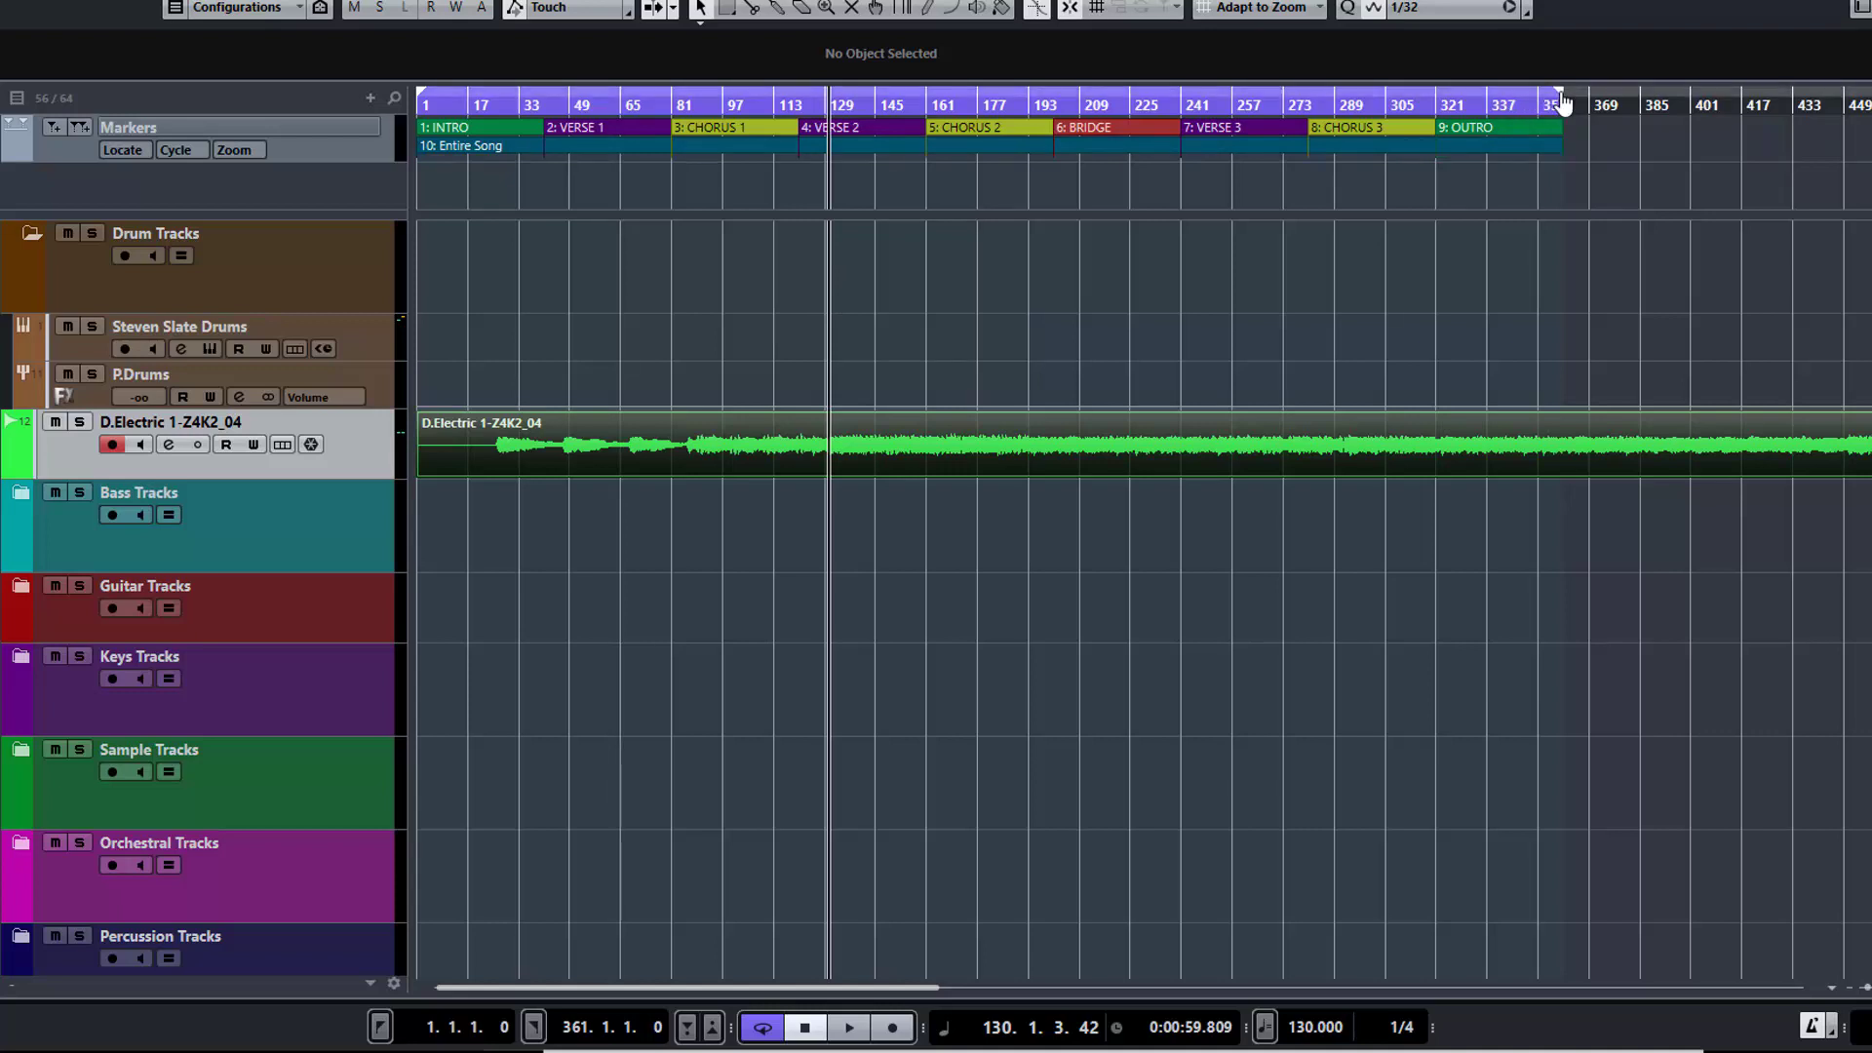
Set the cycle range from bar 129 to bar 161 and play back the section with the imported electric drum recording
{"action": "left_click_drag", "start_coordinate": [1559, 92], "coordinate": [928, 117]}
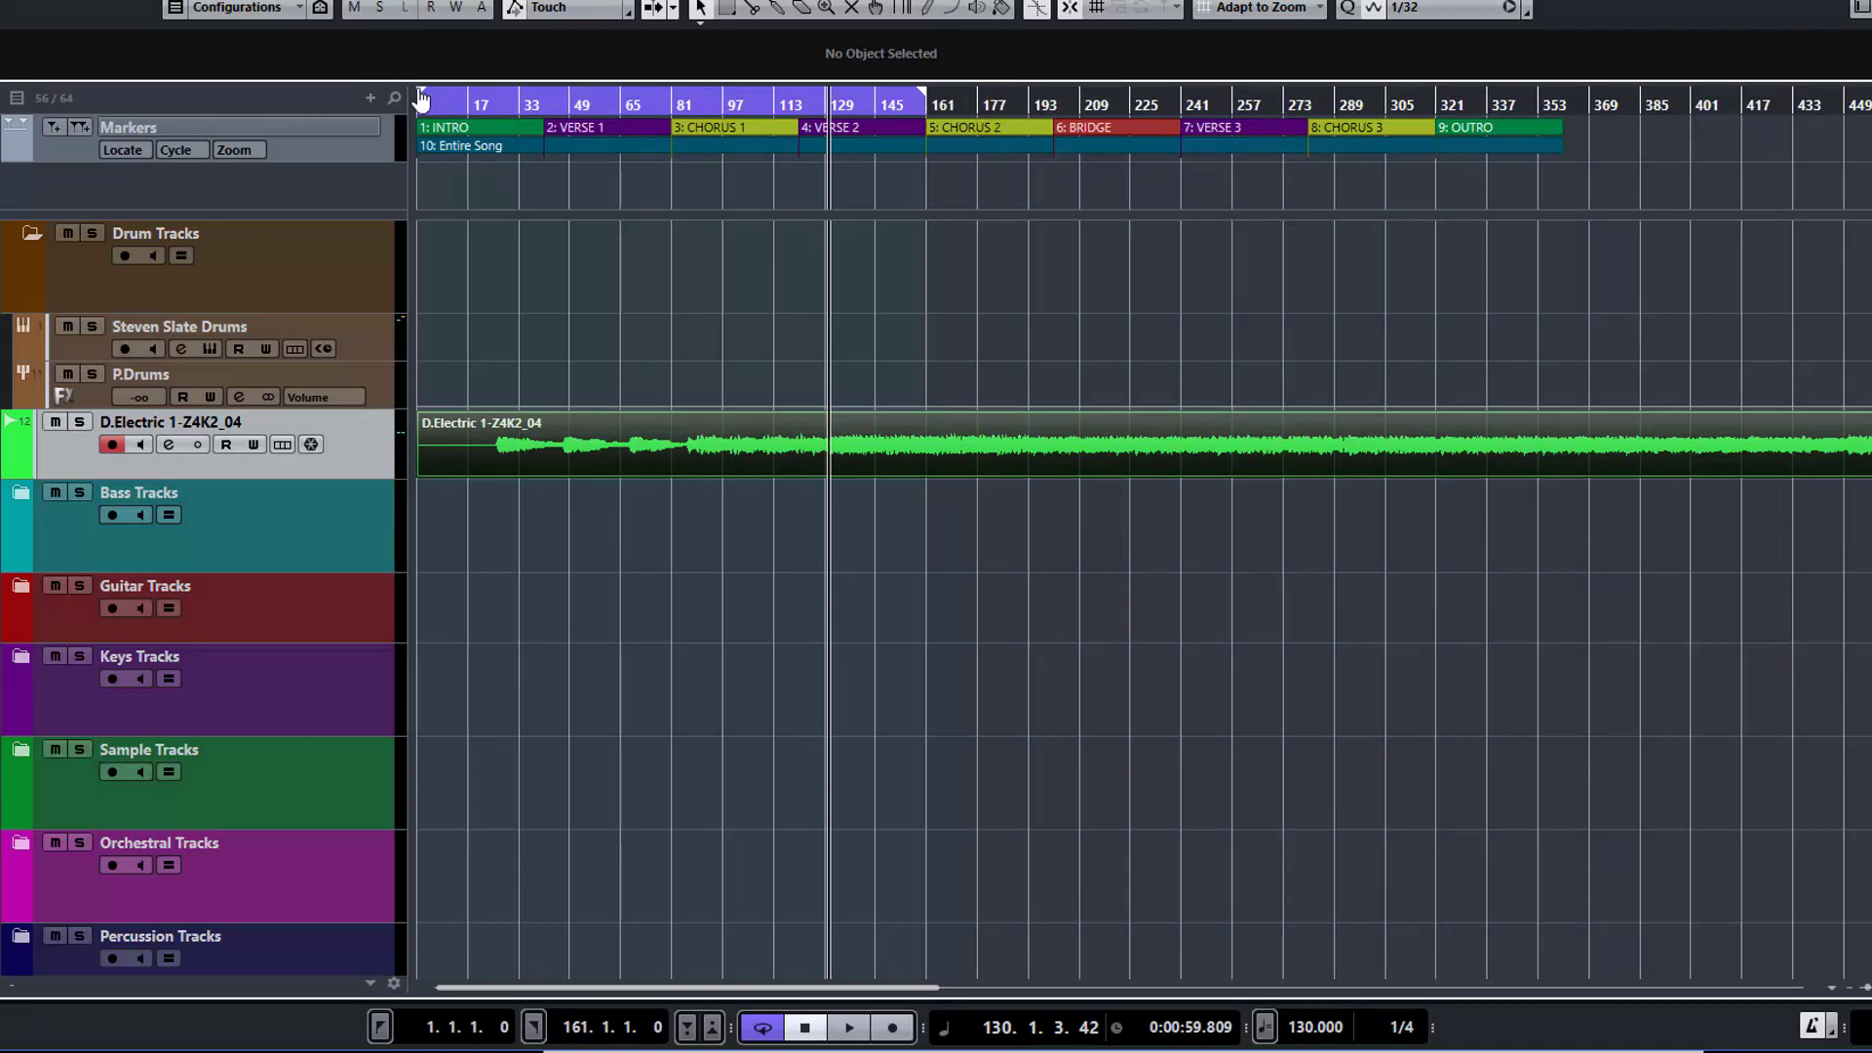
{"action": "left_click_drag", "start_coordinate": [420, 88], "coordinate": [828, 143]}
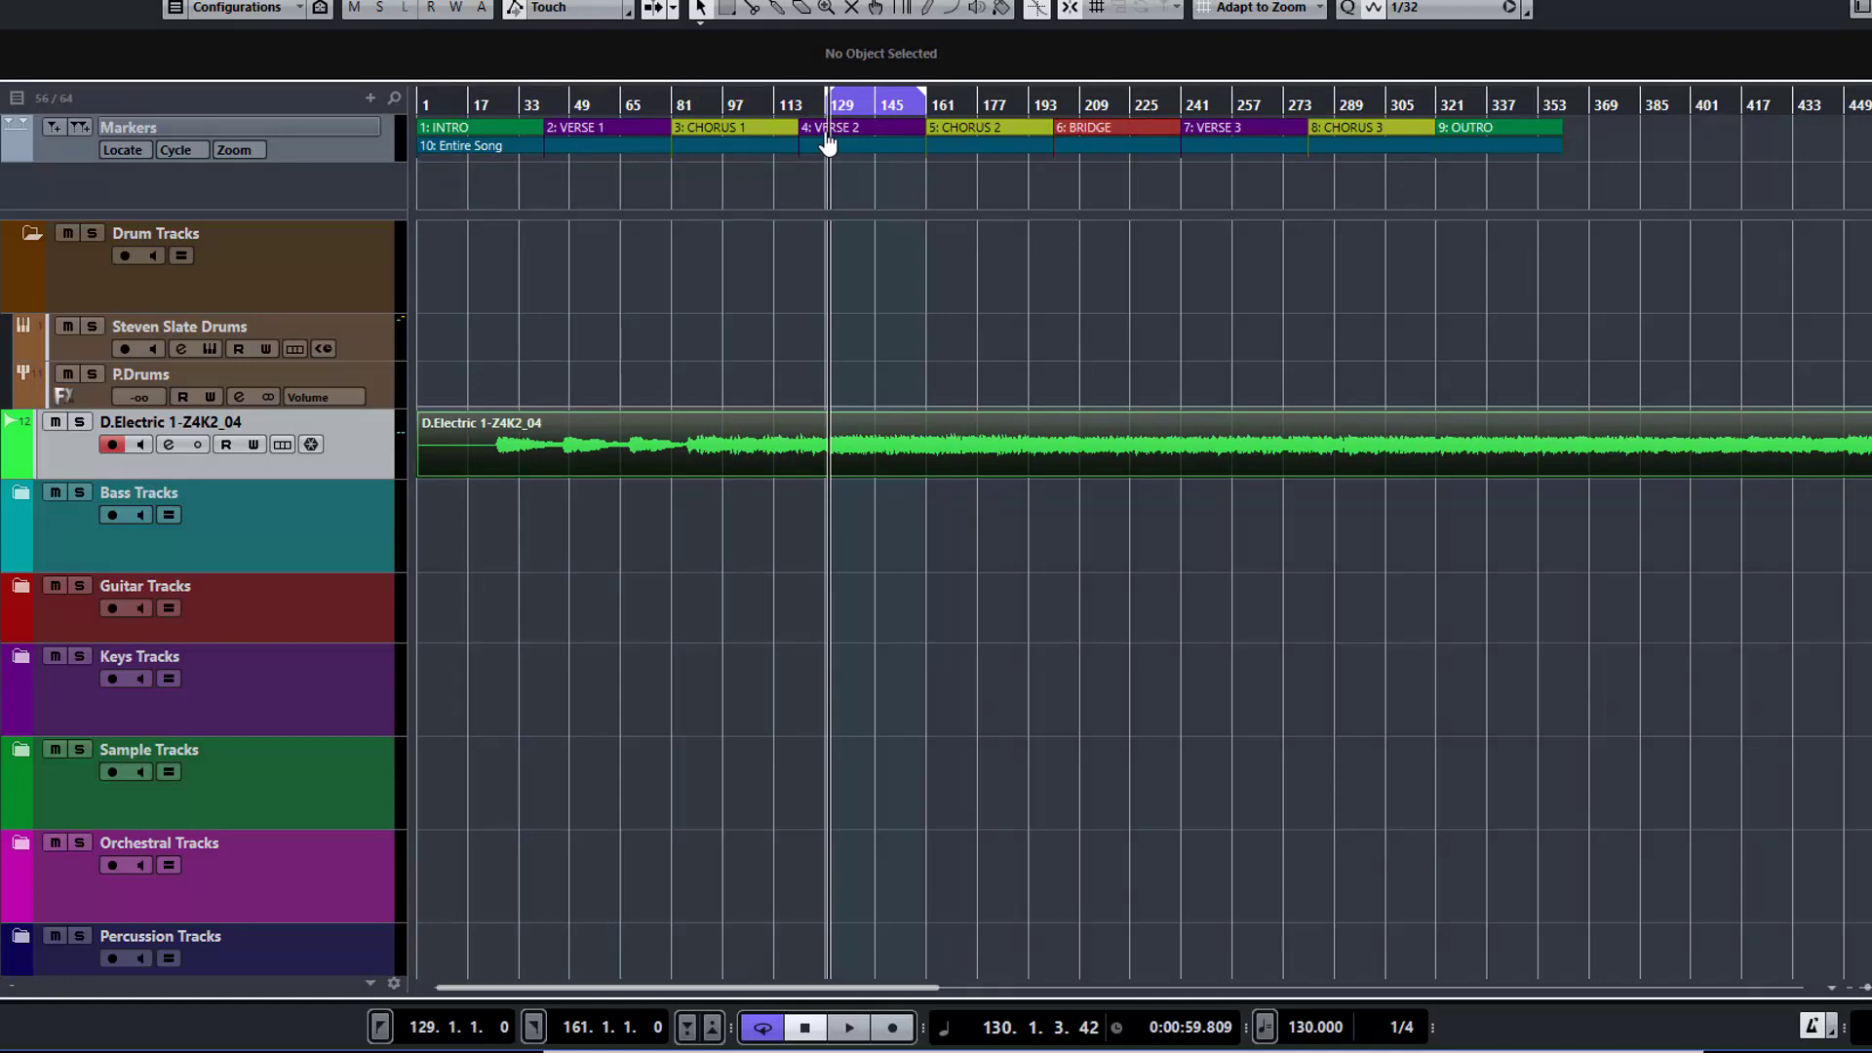
{"action": "key", "text": "space"}
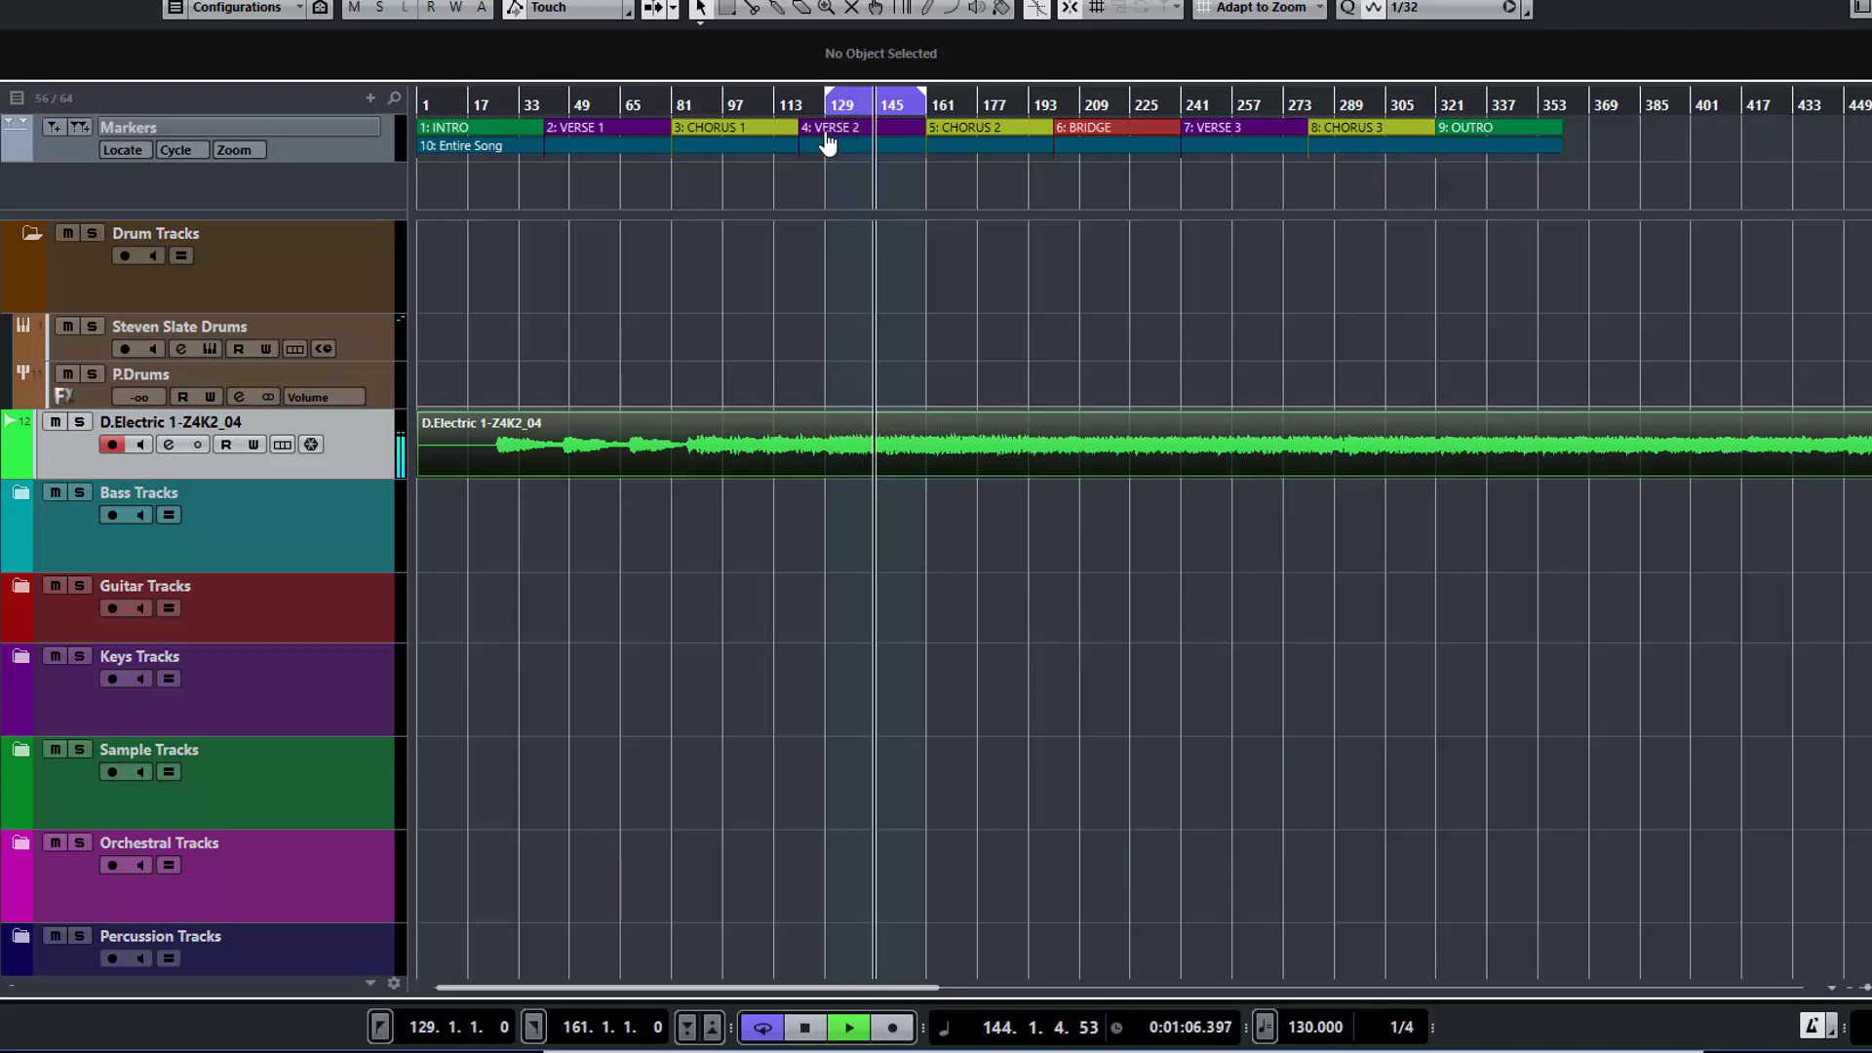
{"action": "key", "text": "space"}
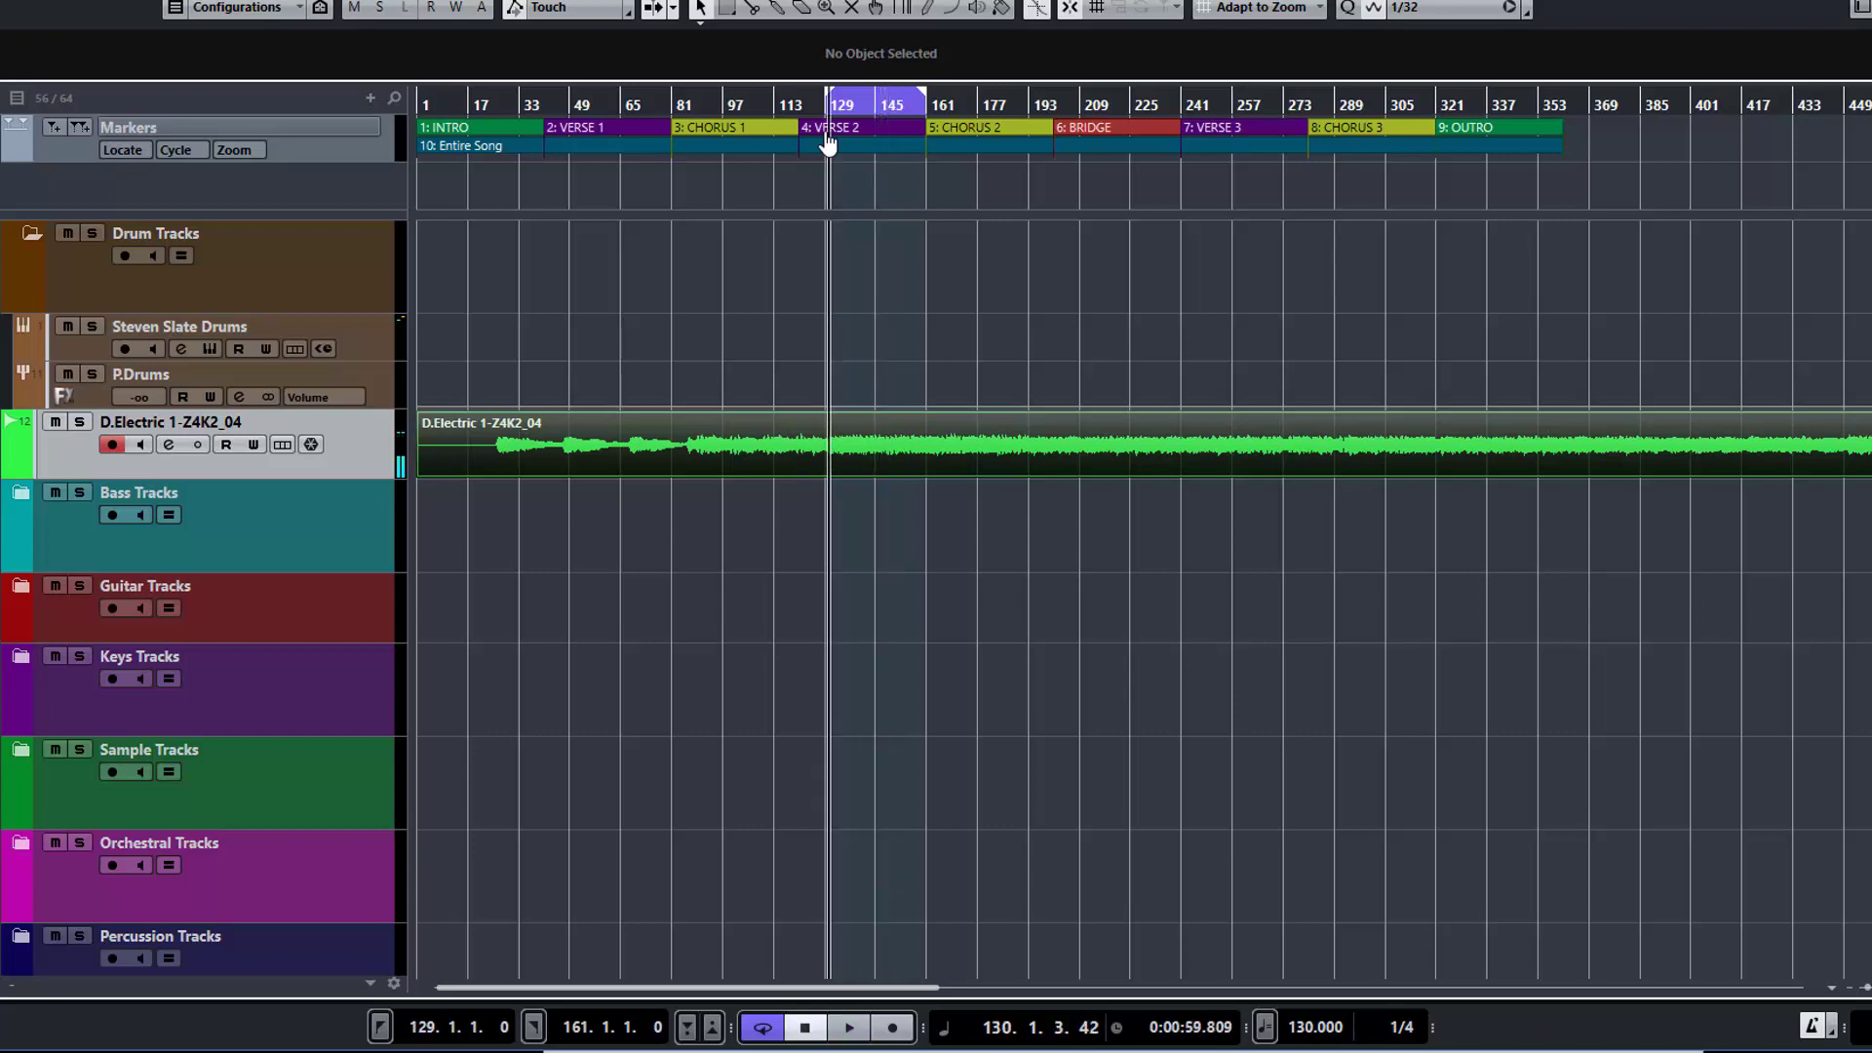
Open the Steven Slate Drums instrument and show its groove browser
{"action": "left_click", "coordinate": [211, 349]}
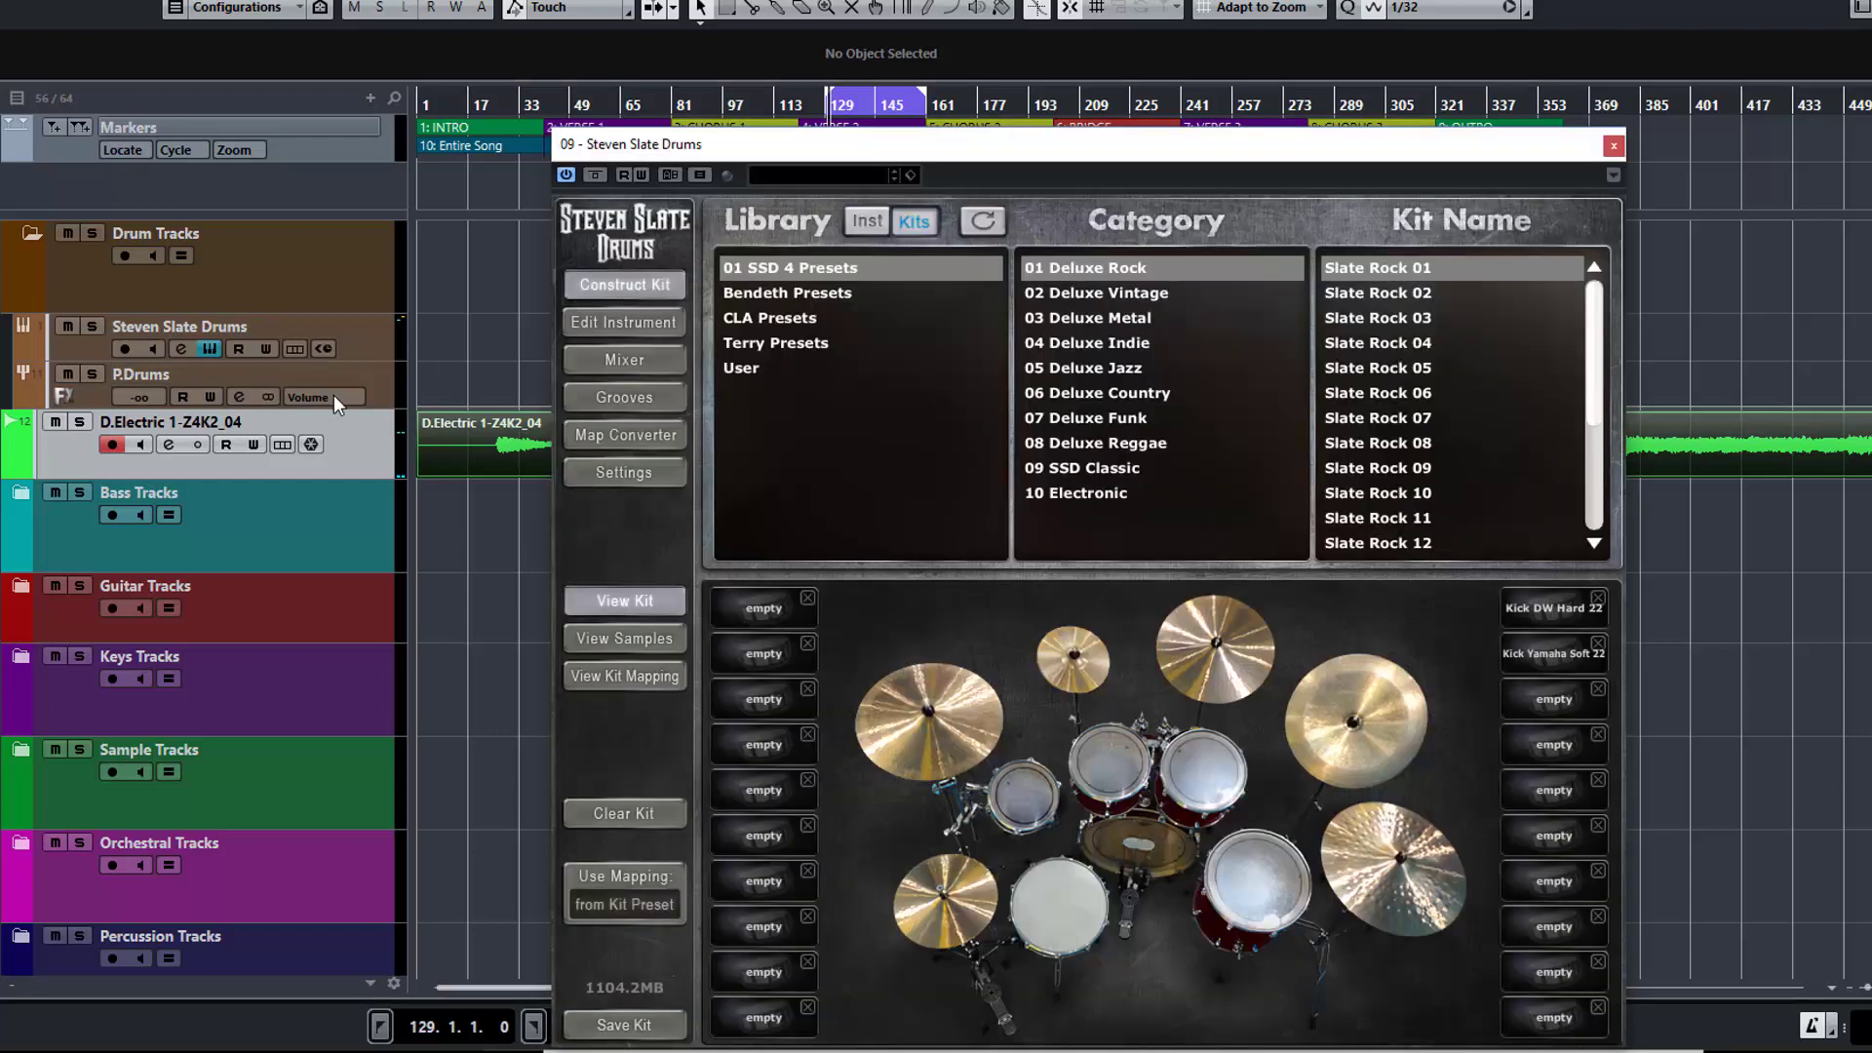
{"action": "left_click_drag", "start_coordinate": [1005, 138], "coordinate": [921, 69]}
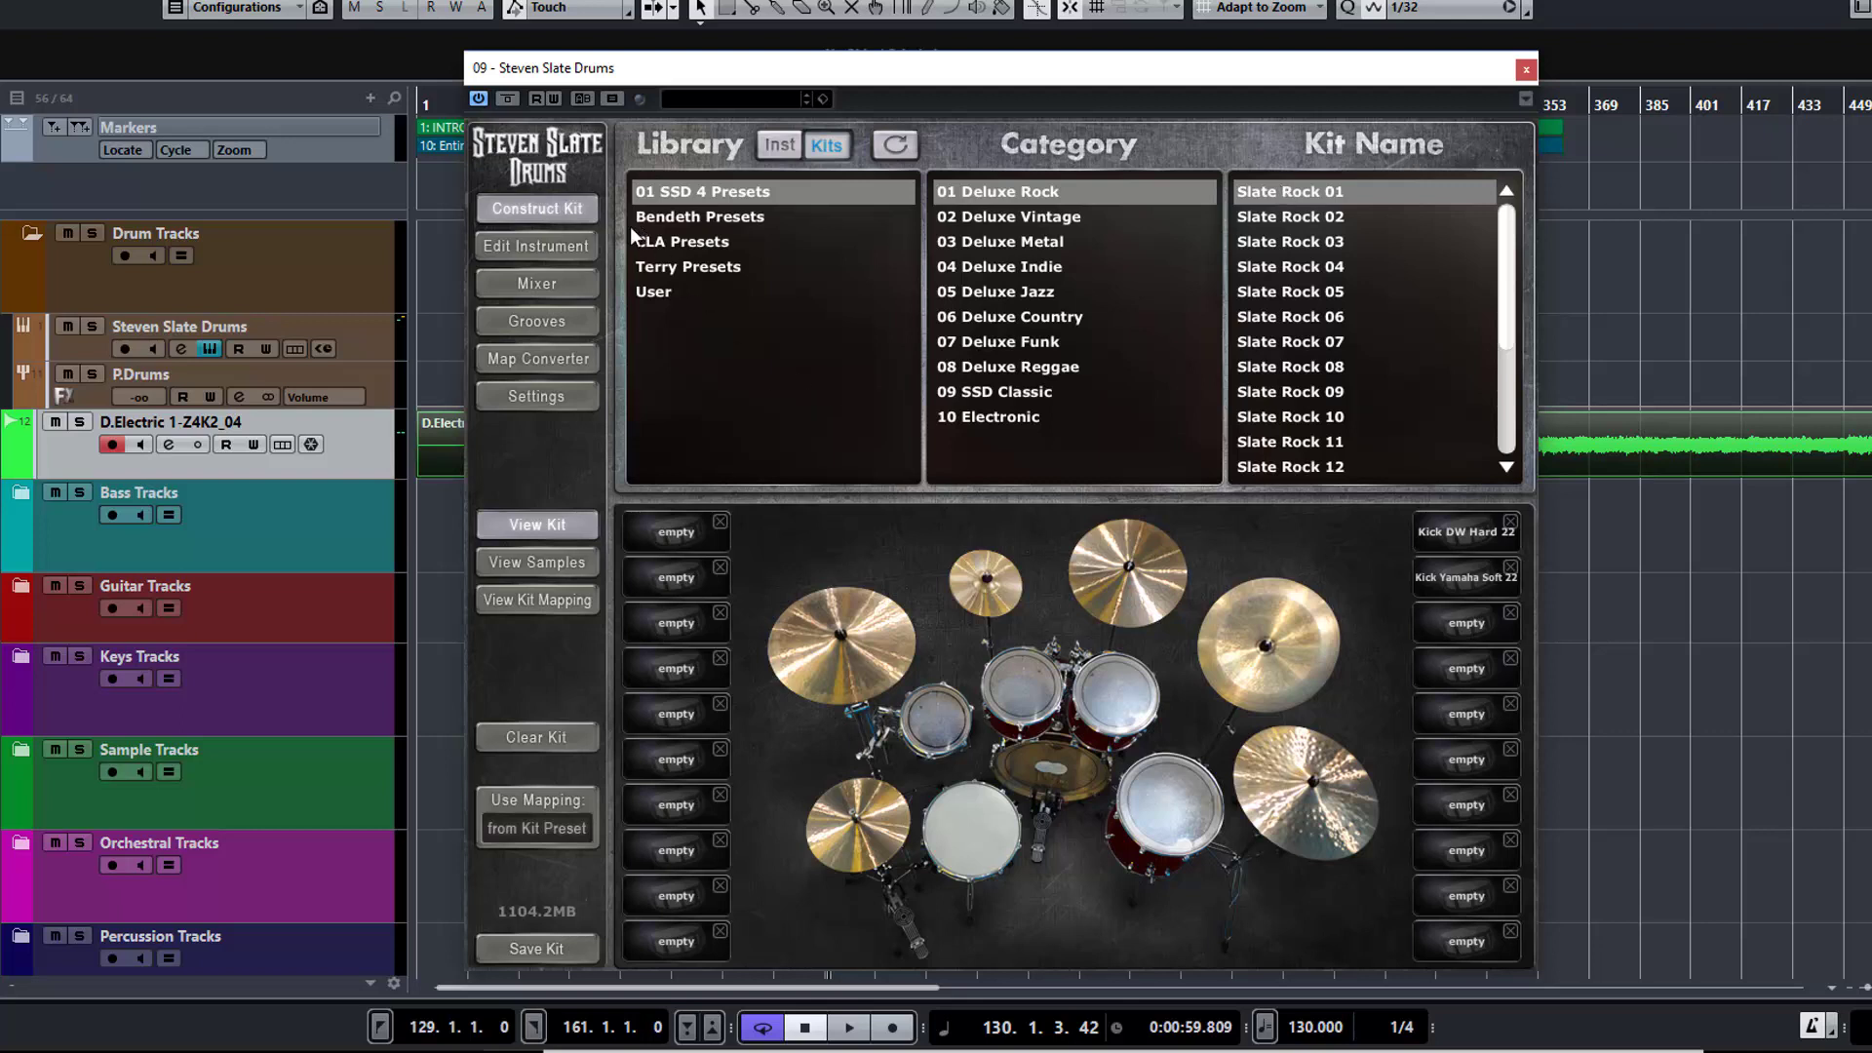
{"action": "left_click", "coordinate": [558, 322]}
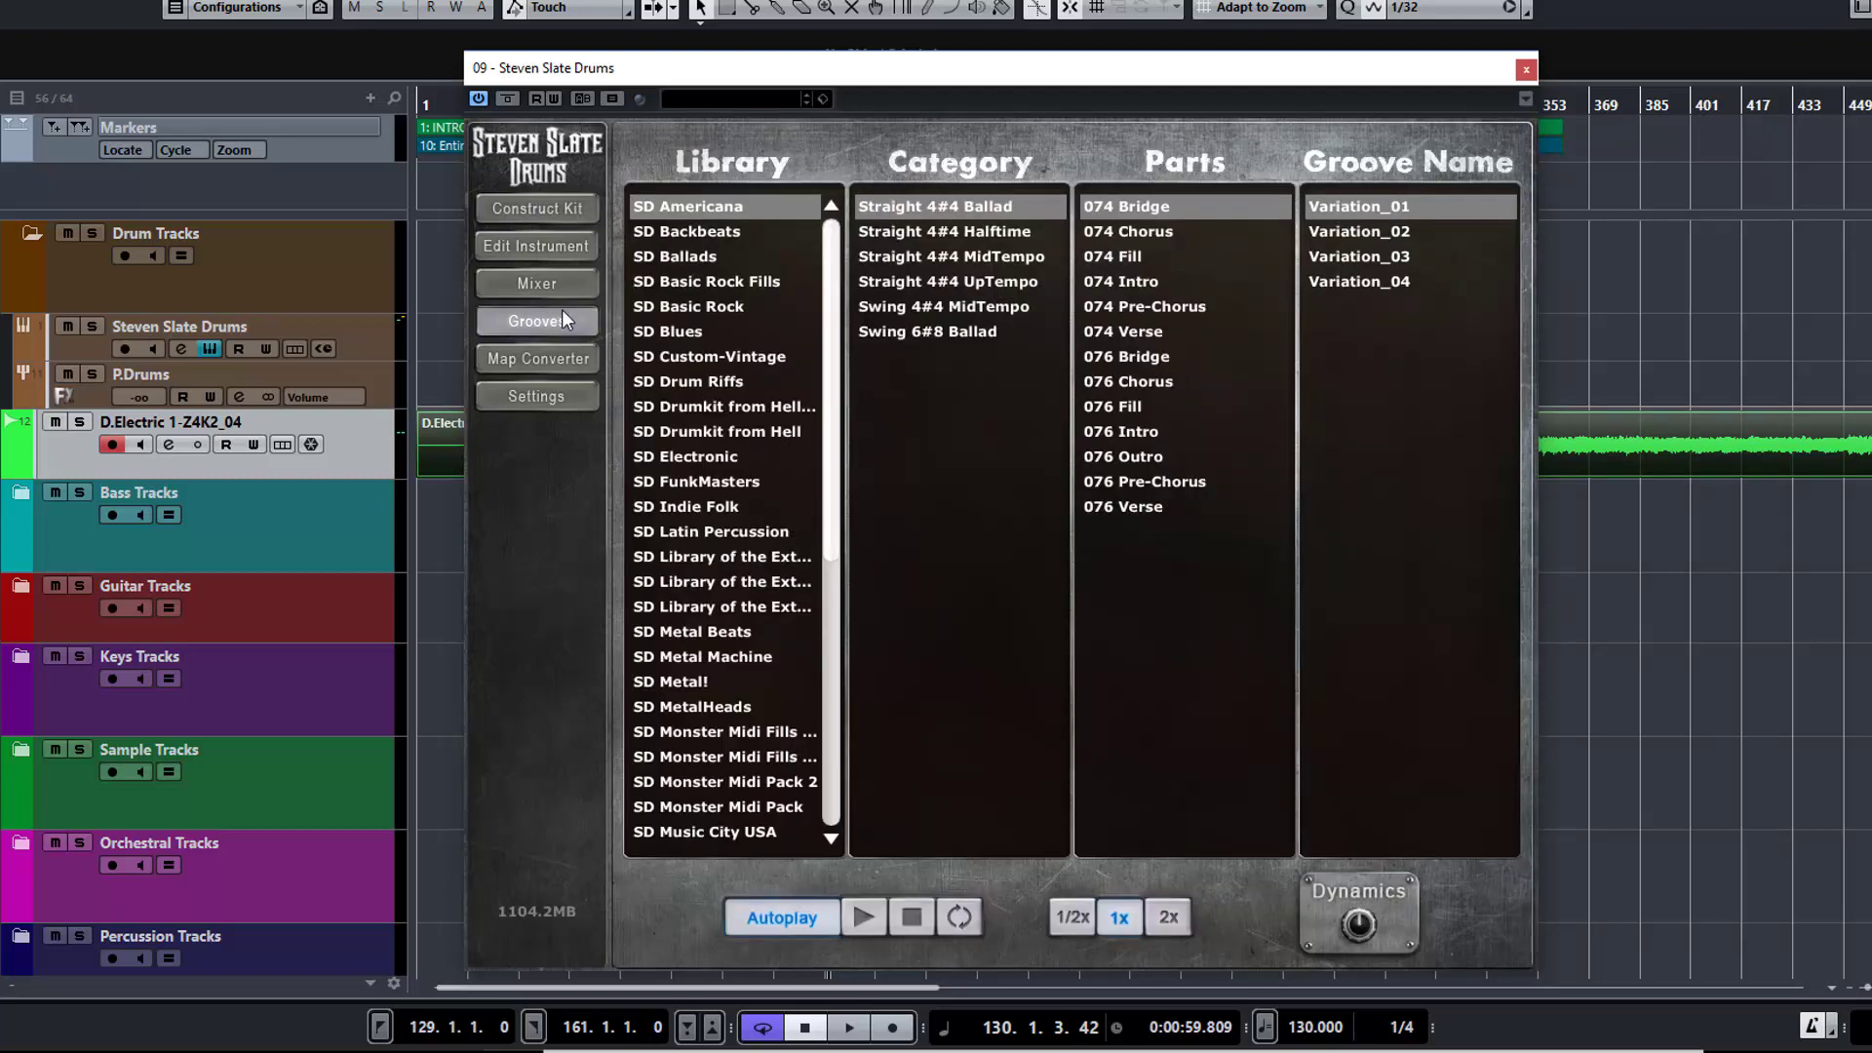
Examine the groove libraries at the end of the list, comparing the categories of SSD Classic Grooves and SSD Deluxe Grooves
{"action": "left_click_drag", "start_coordinate": [833, 390], "coordinate": [835, 698]}
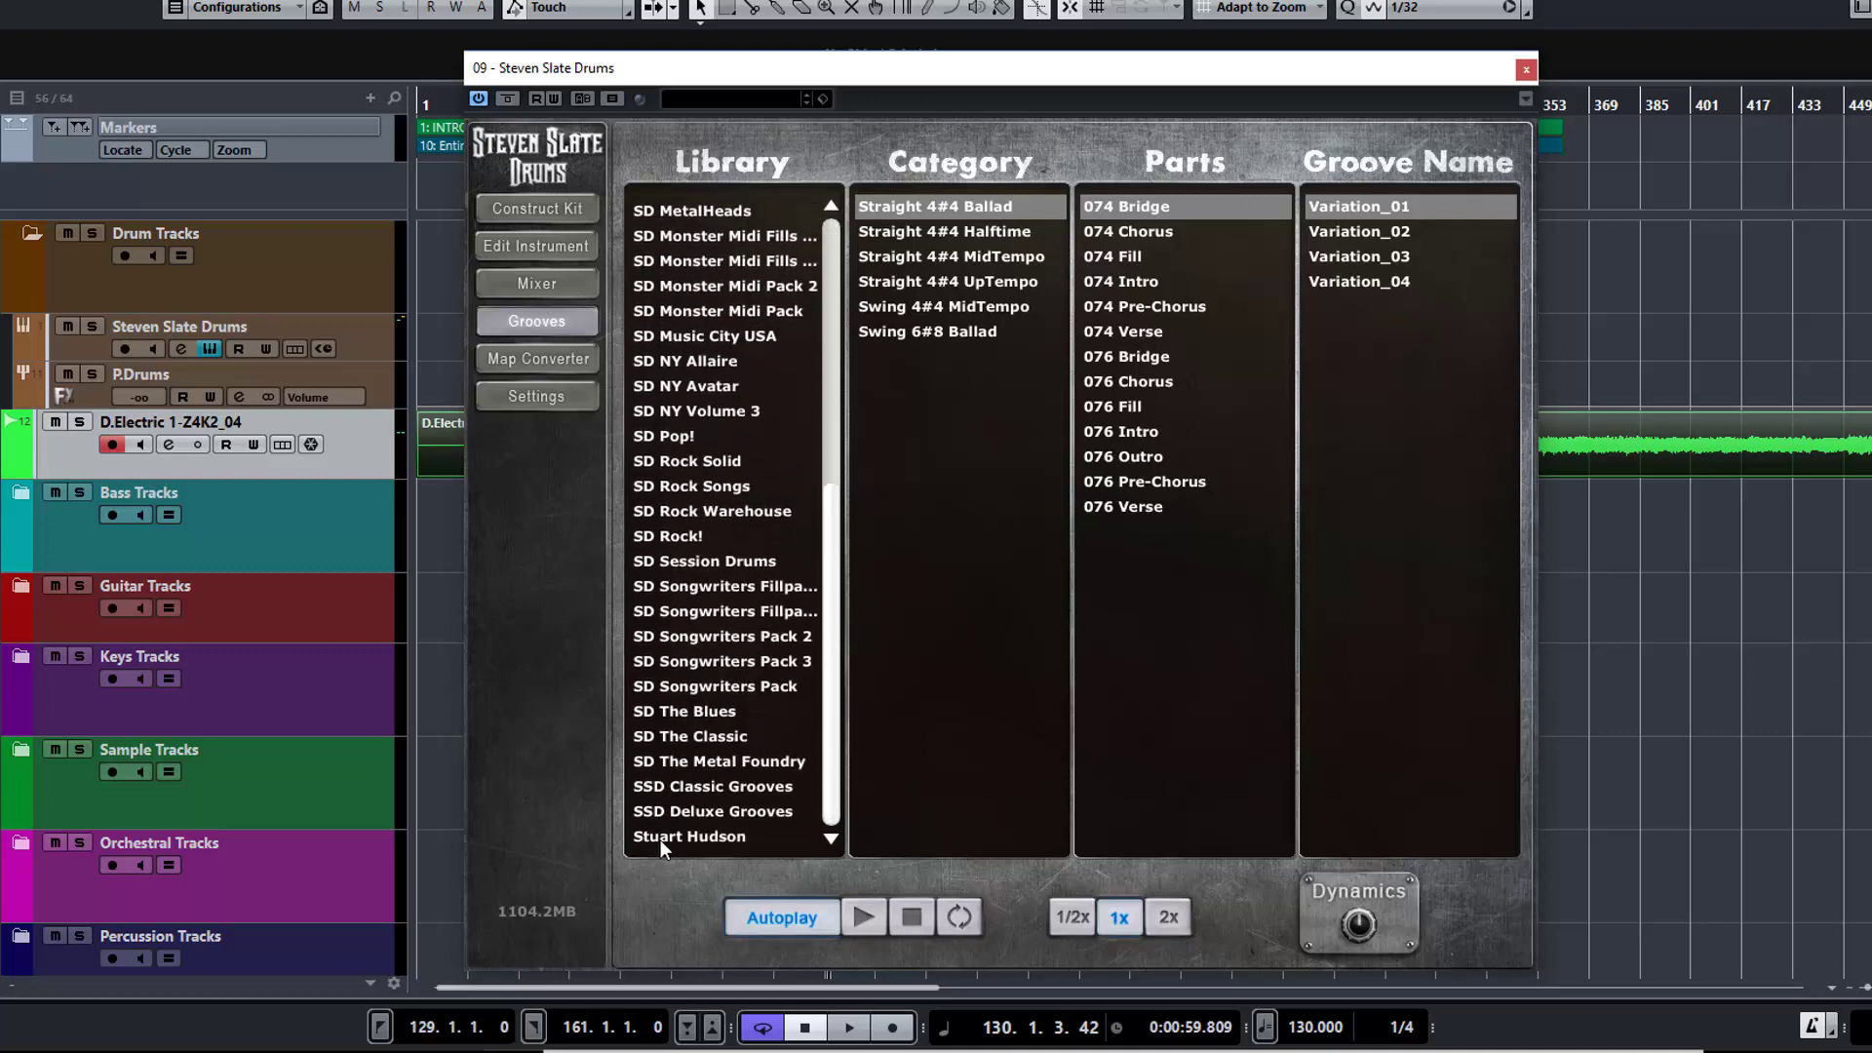
{"action": "left_click", "coordinate": [691, 784]}
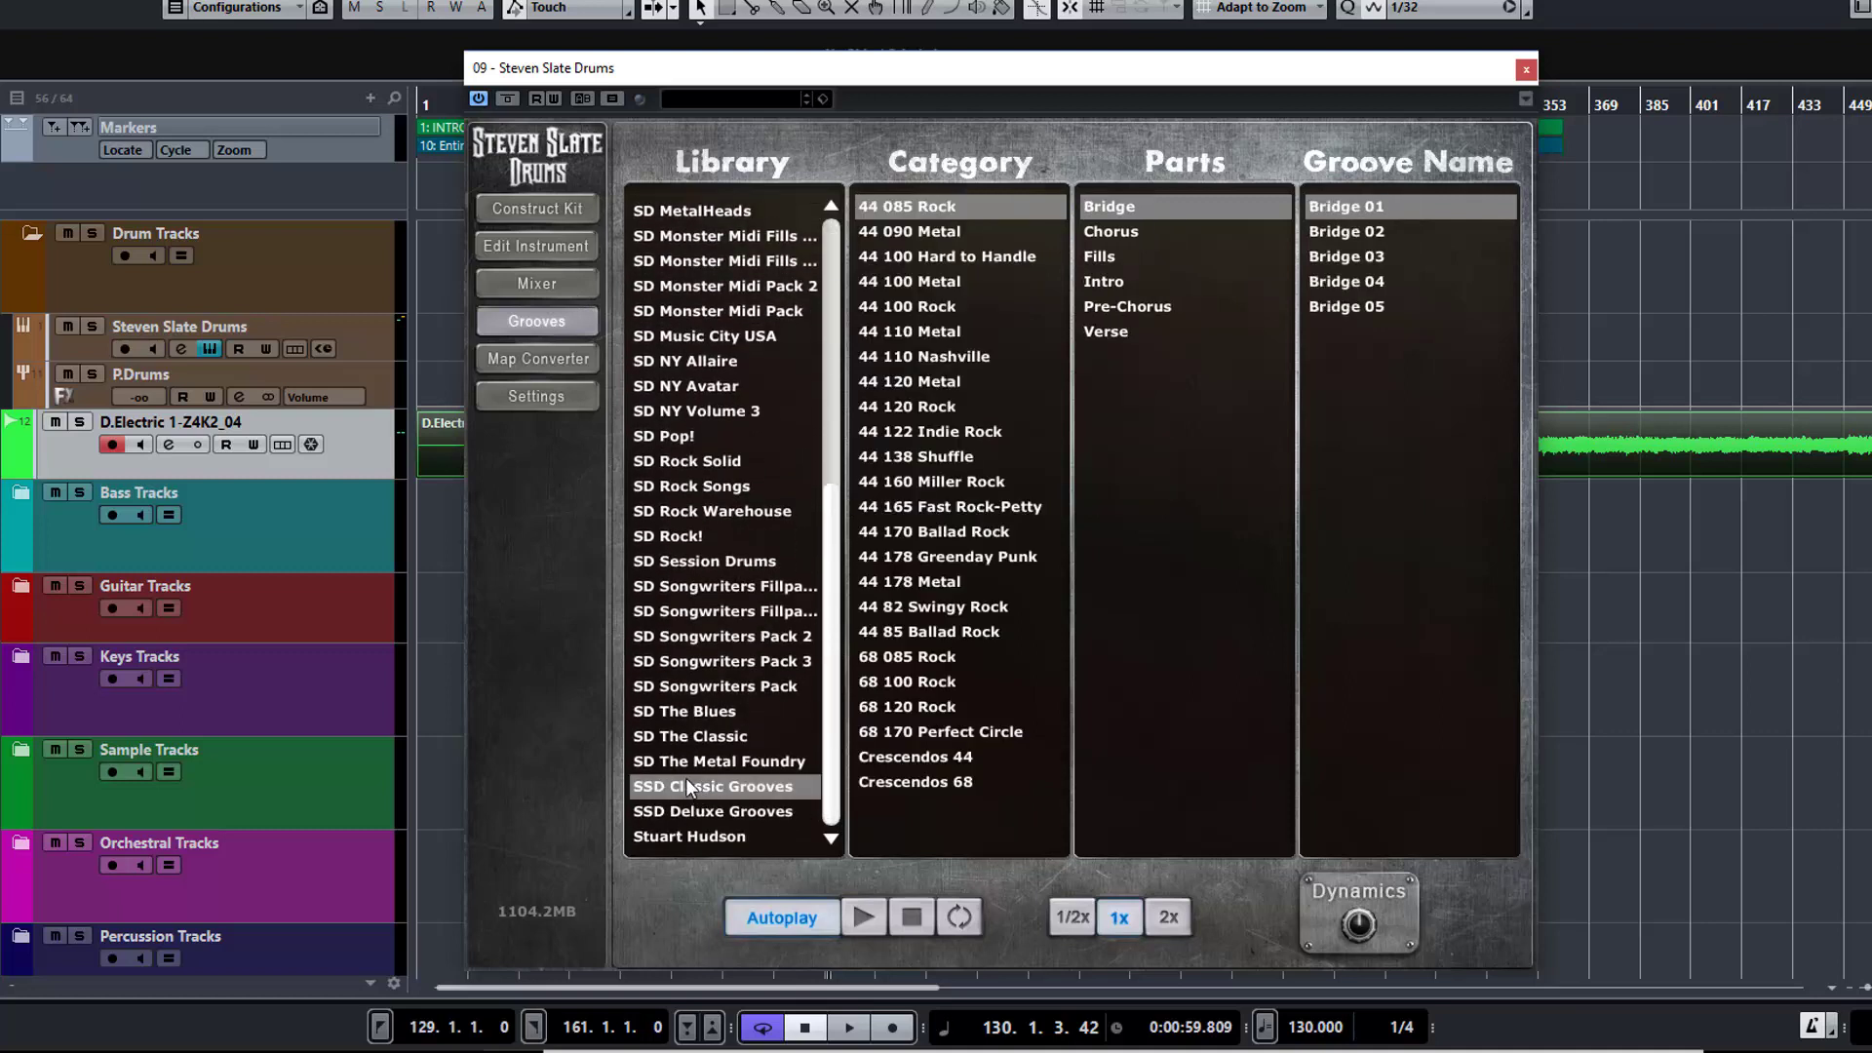
{"action": "left_click", "coordinate": [689, 812]}
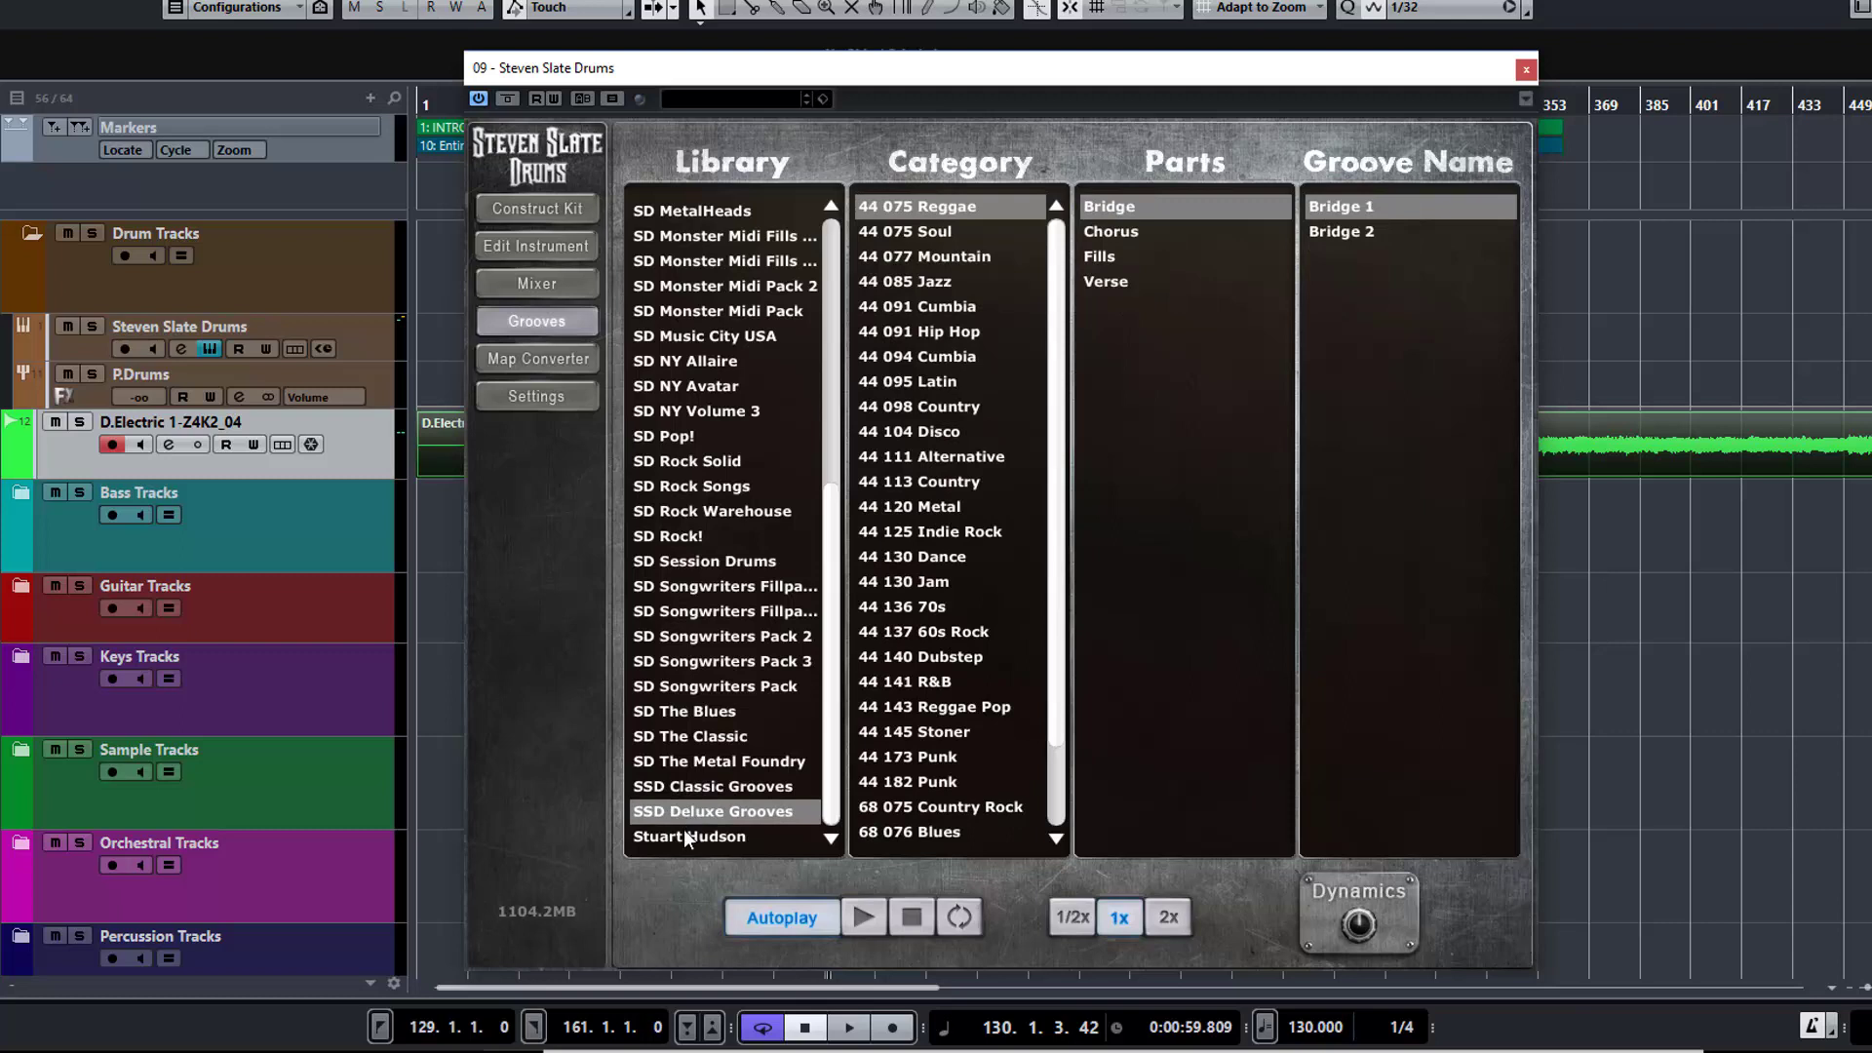
{"action": "left_click", "coordinate": [687, 837]}
{"action": "left_click", "coordinate": [693, 817]}
{"action": "left_click", "coordinate": [699, 786]}
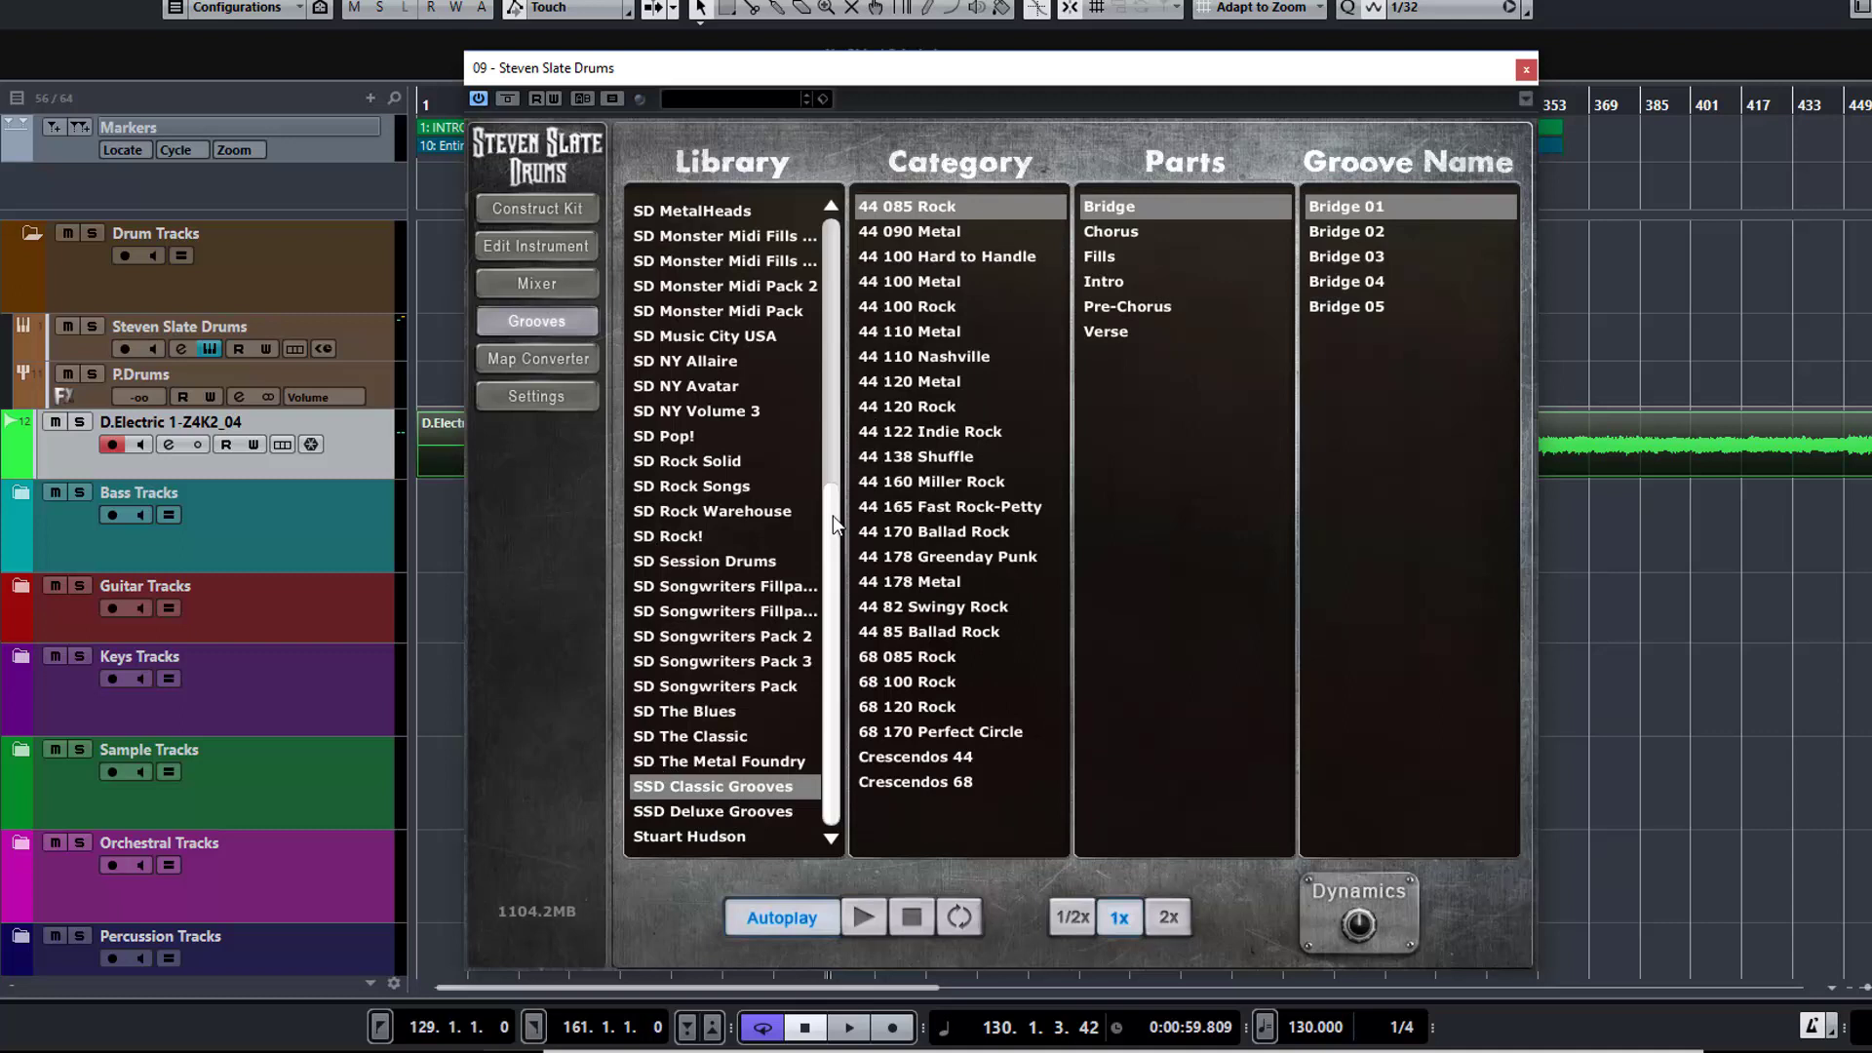
{"action": "left_click_drag", "start_coordinate": [833, 523], "coordinate": [853, 244]}
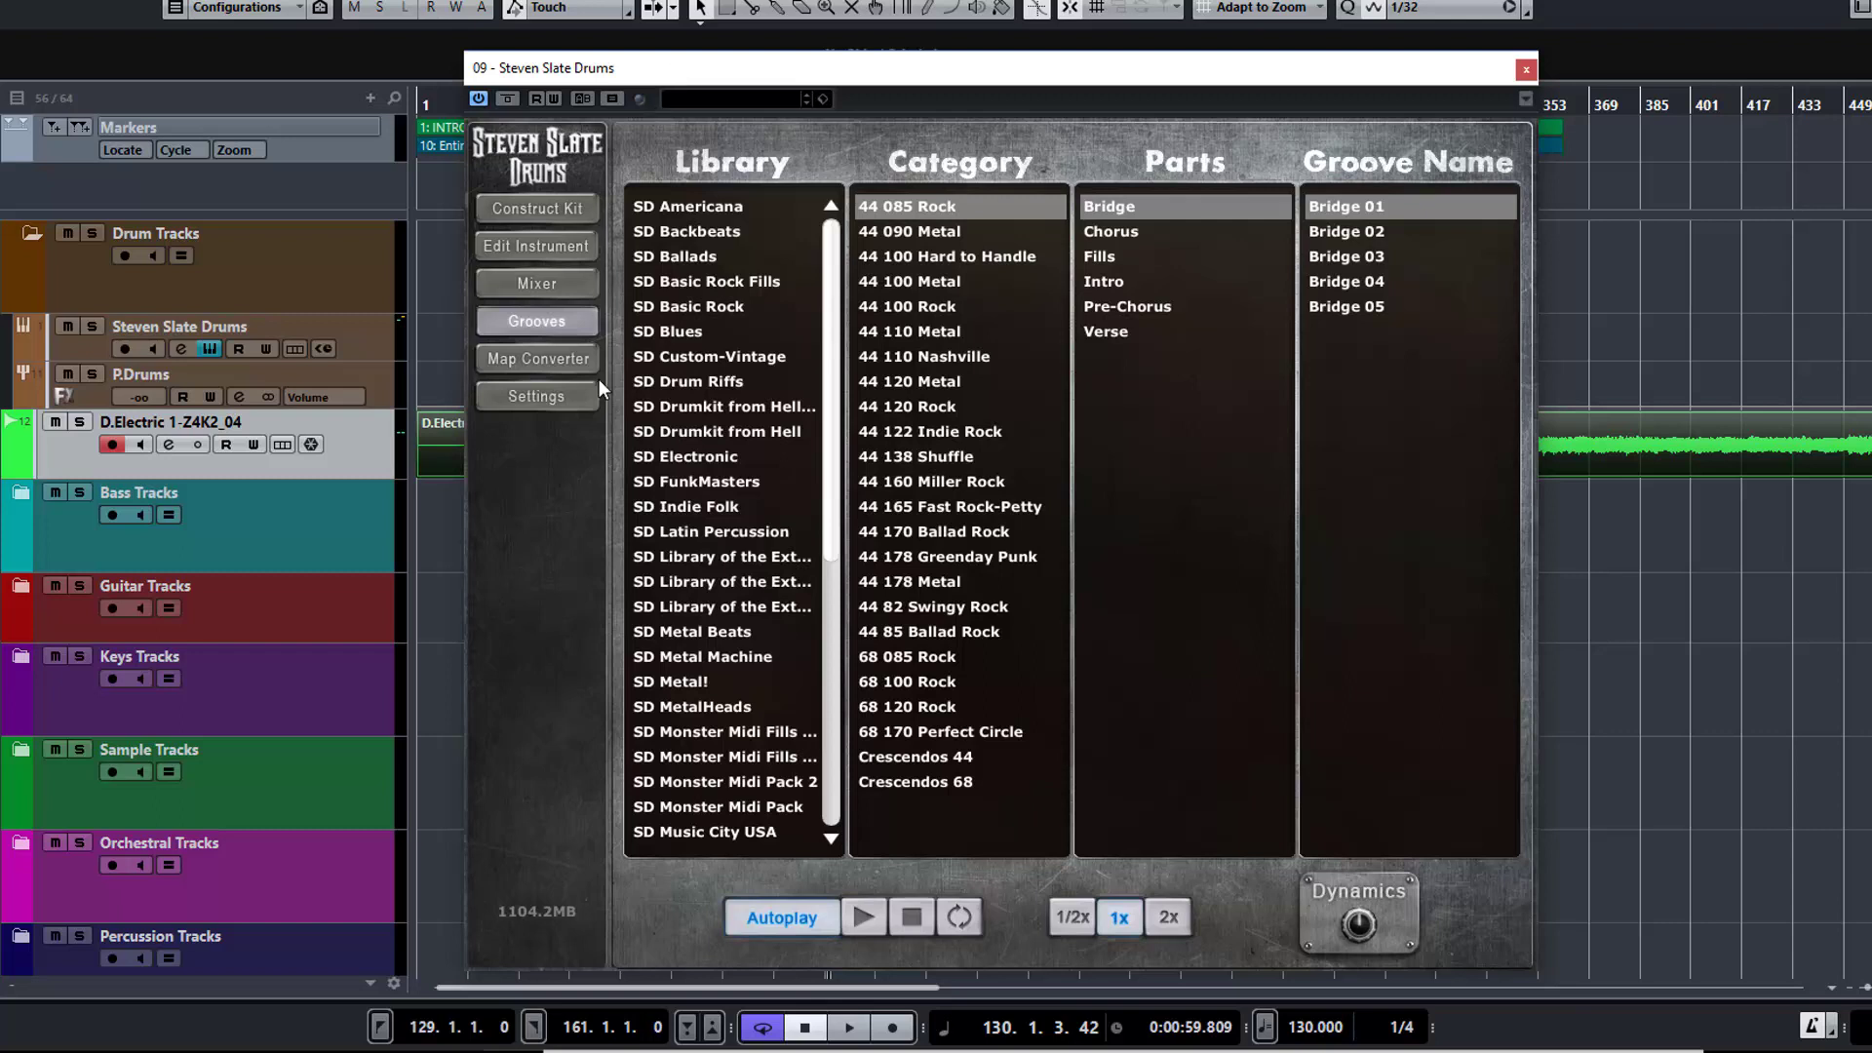
Load the SSD4_to_Superior.iom conversion into the map converter and look through its note assignments
{"action": "left_click", "coordinate": [548, 359]}
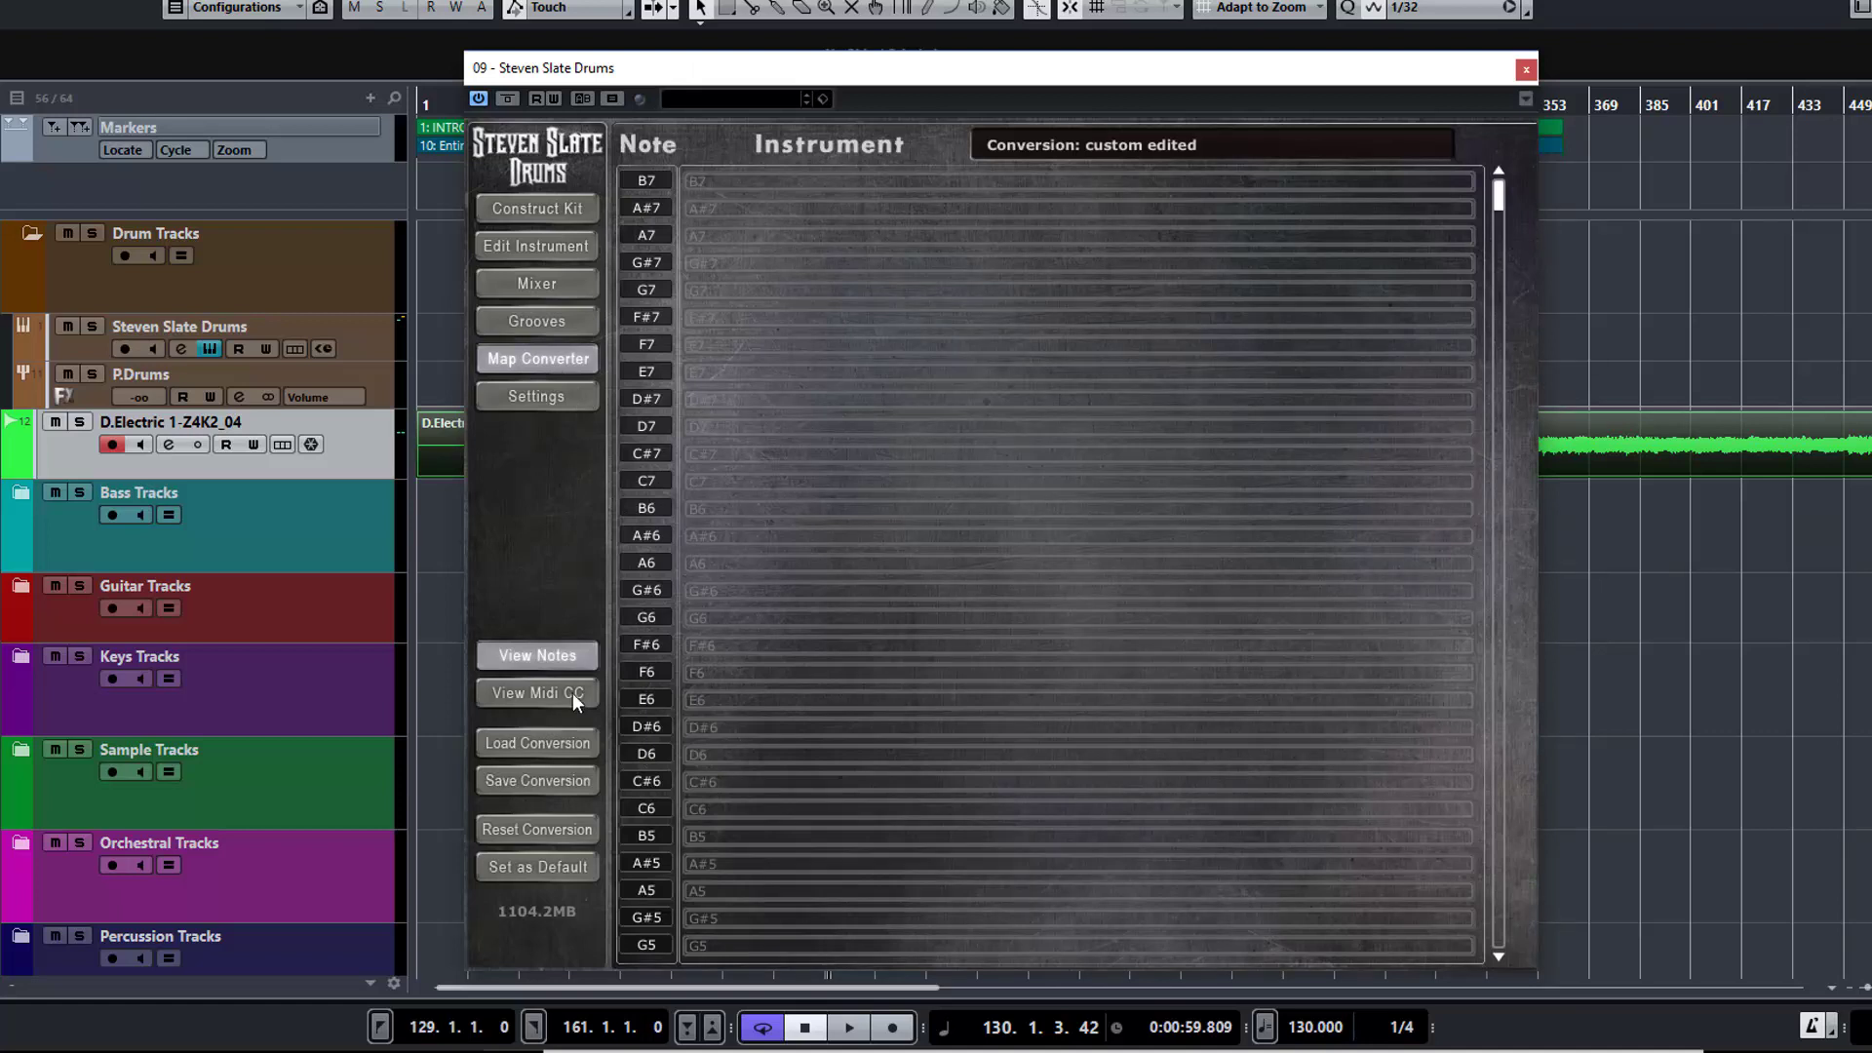
{"action": "left_click", "coordinate": [559, 751]}
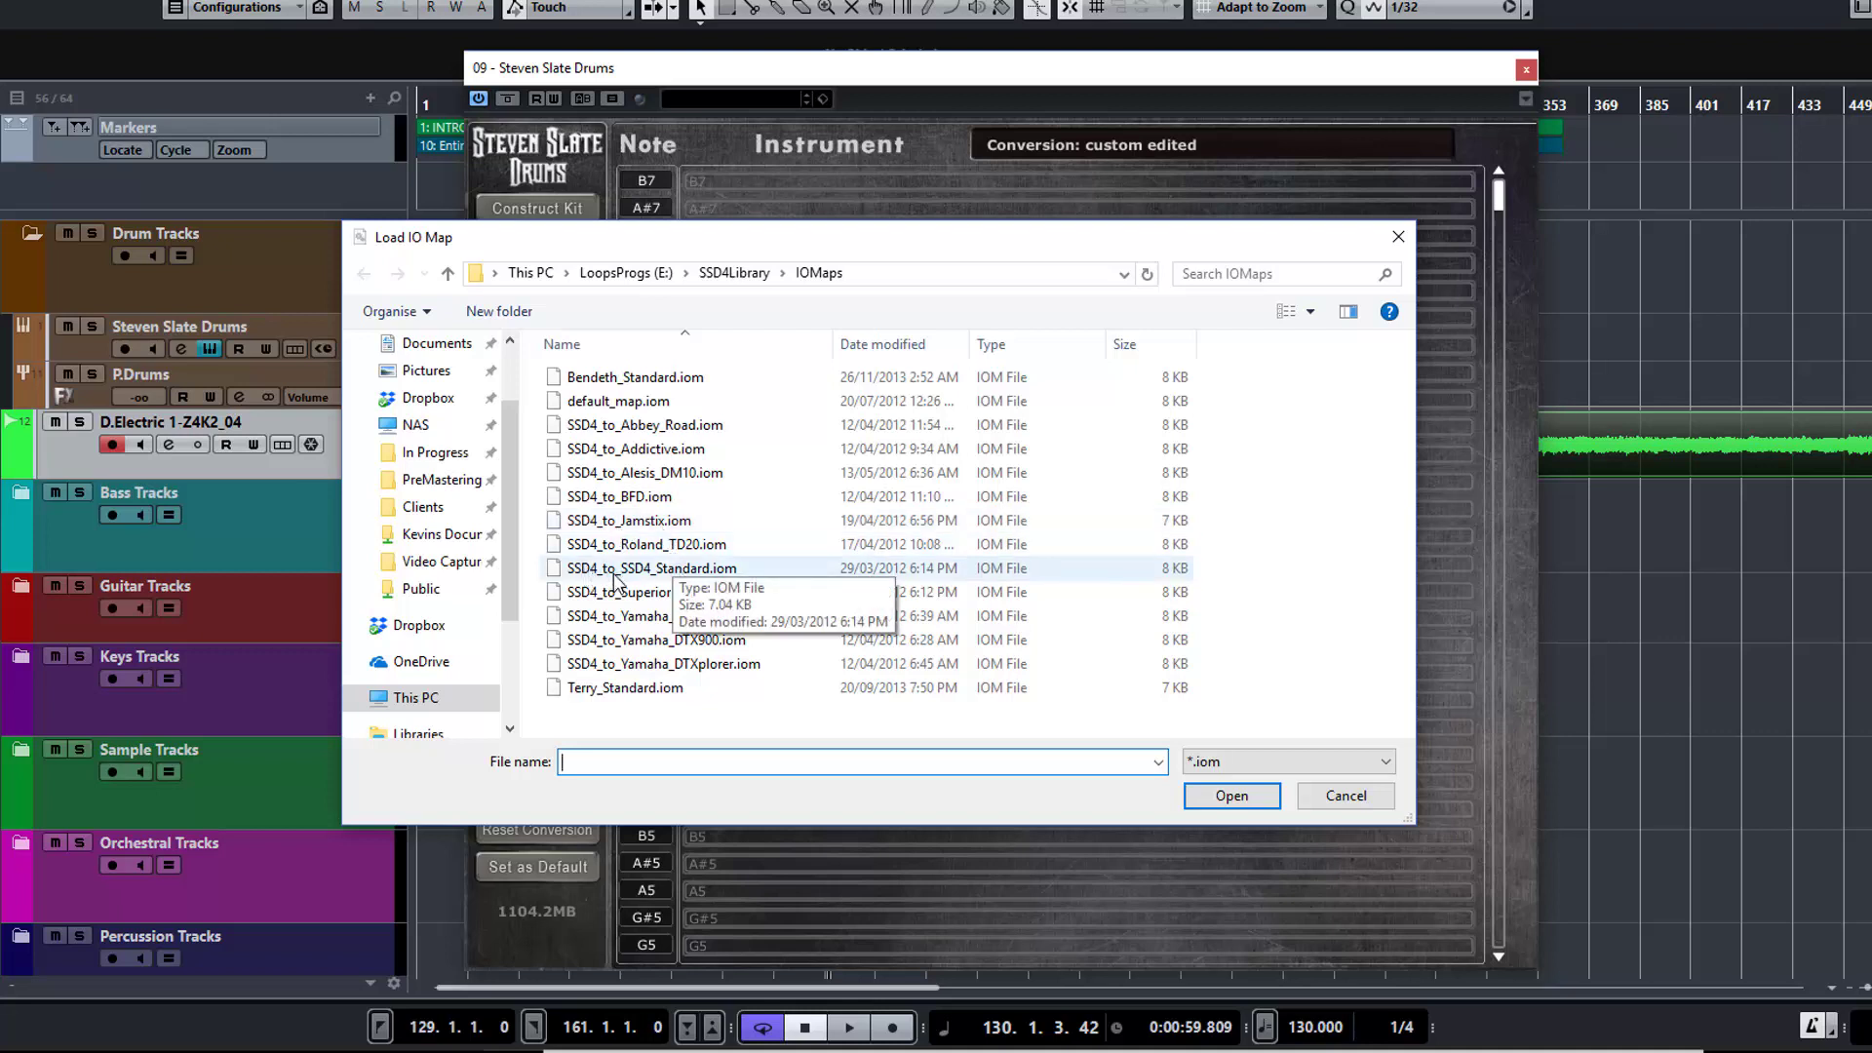
{"action": "left_click", "coordinate": [592, 594]}
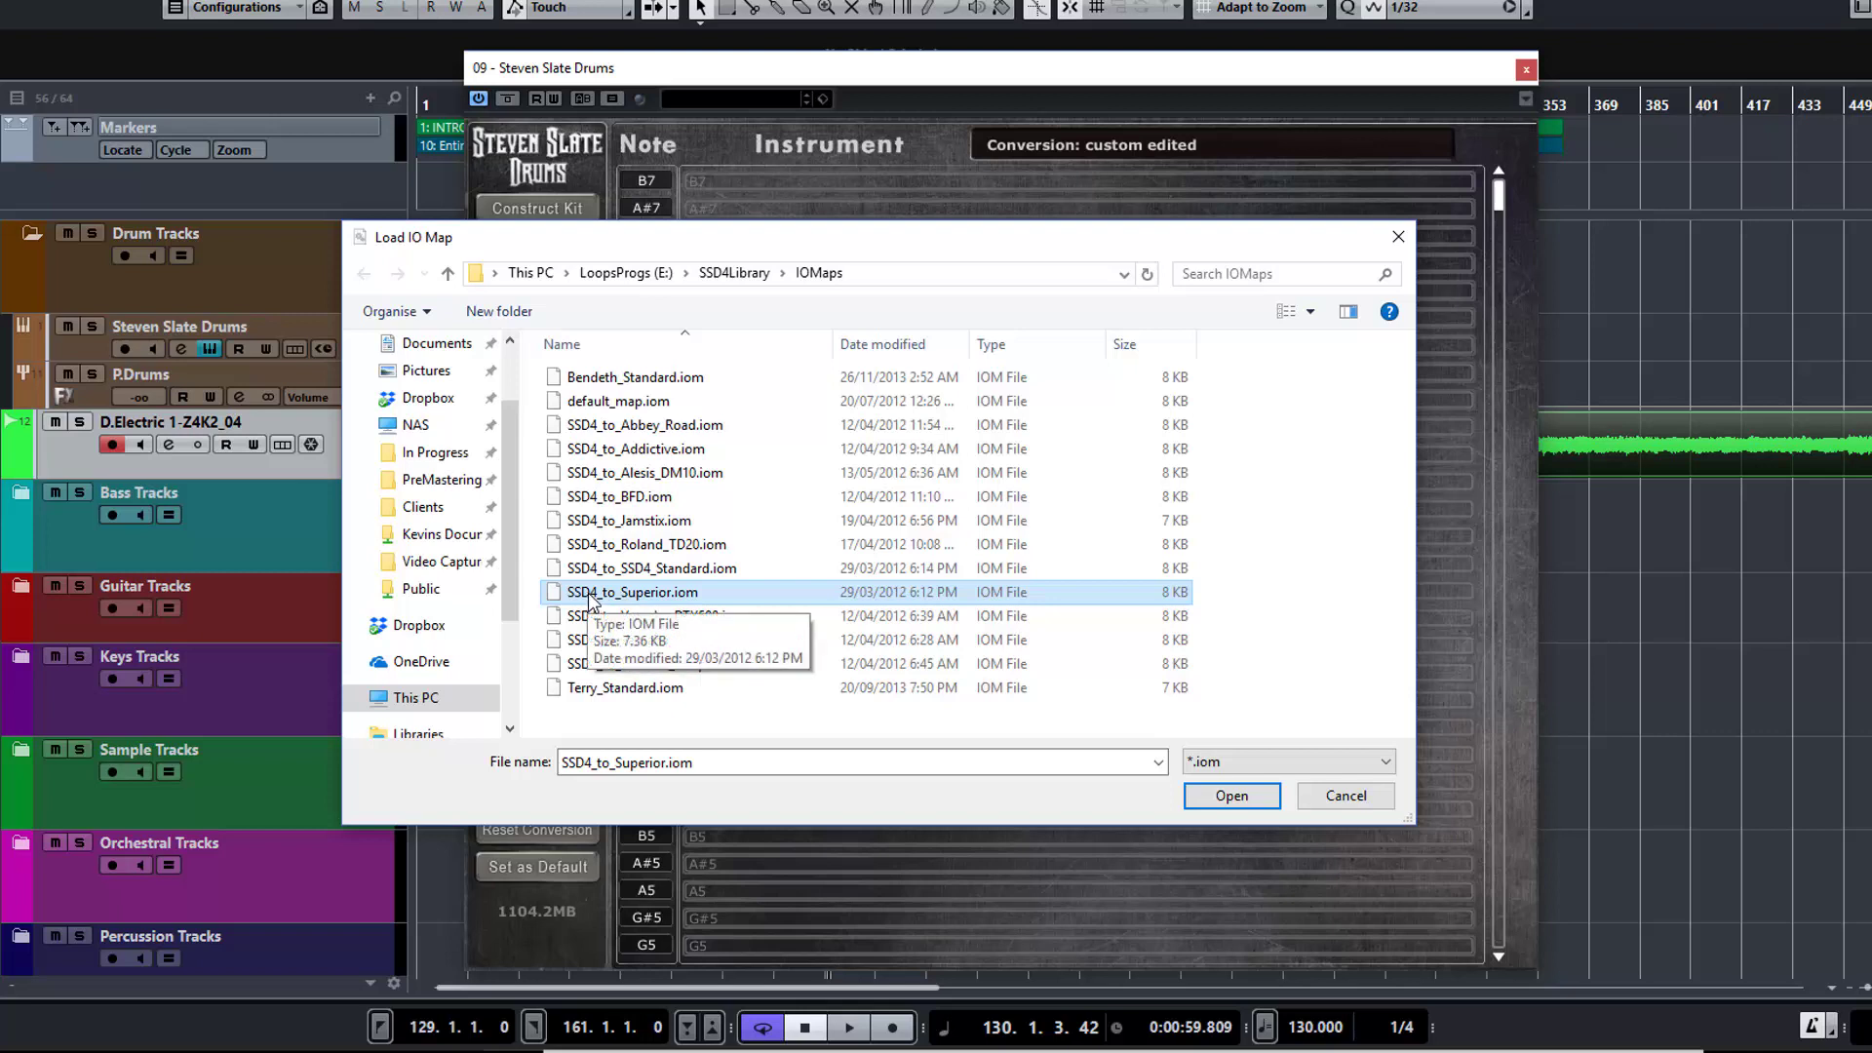
{"action": "left_click", "coordinate": [1233, 797]}
{"action": "scroll", "coordinate": [758, 646], "scroll_direction": "down", "scroll_amount": 4}
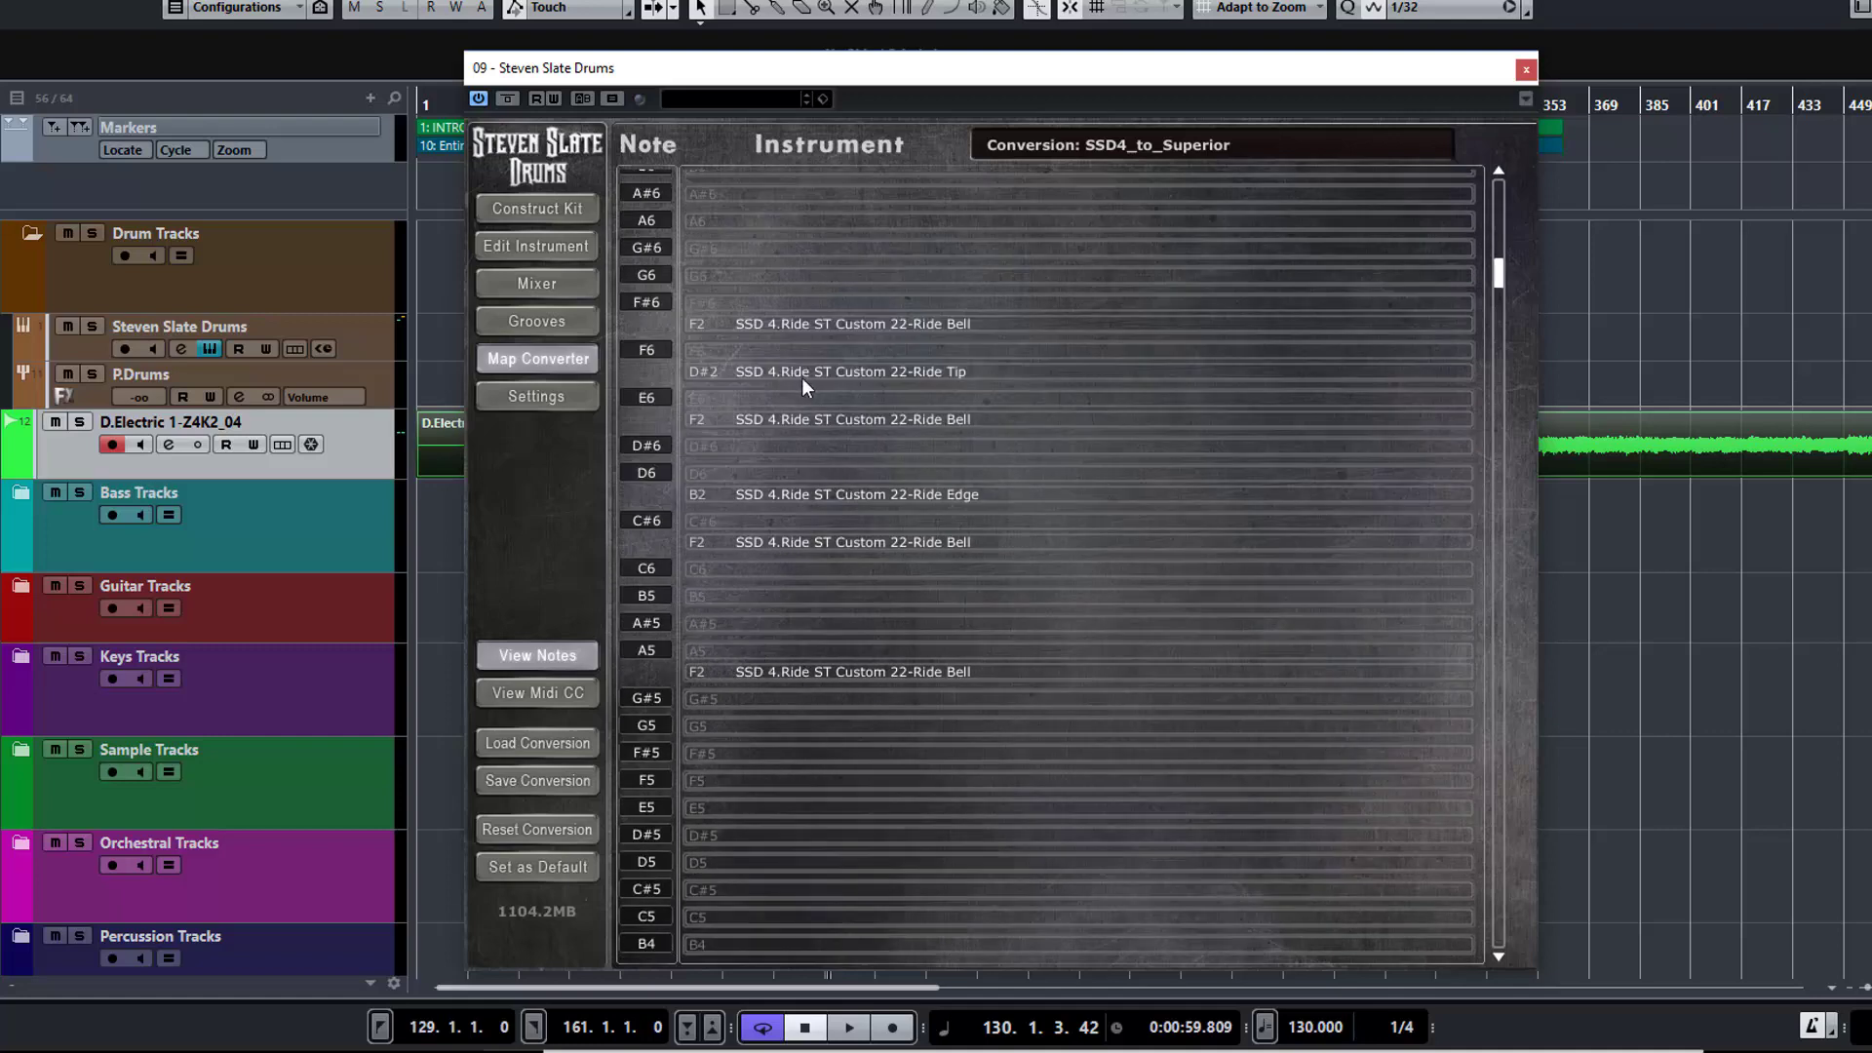
{"action": "scroll", "coordinate": [850, 643], "scroll_direction": "down", "scroll_amount": 14}
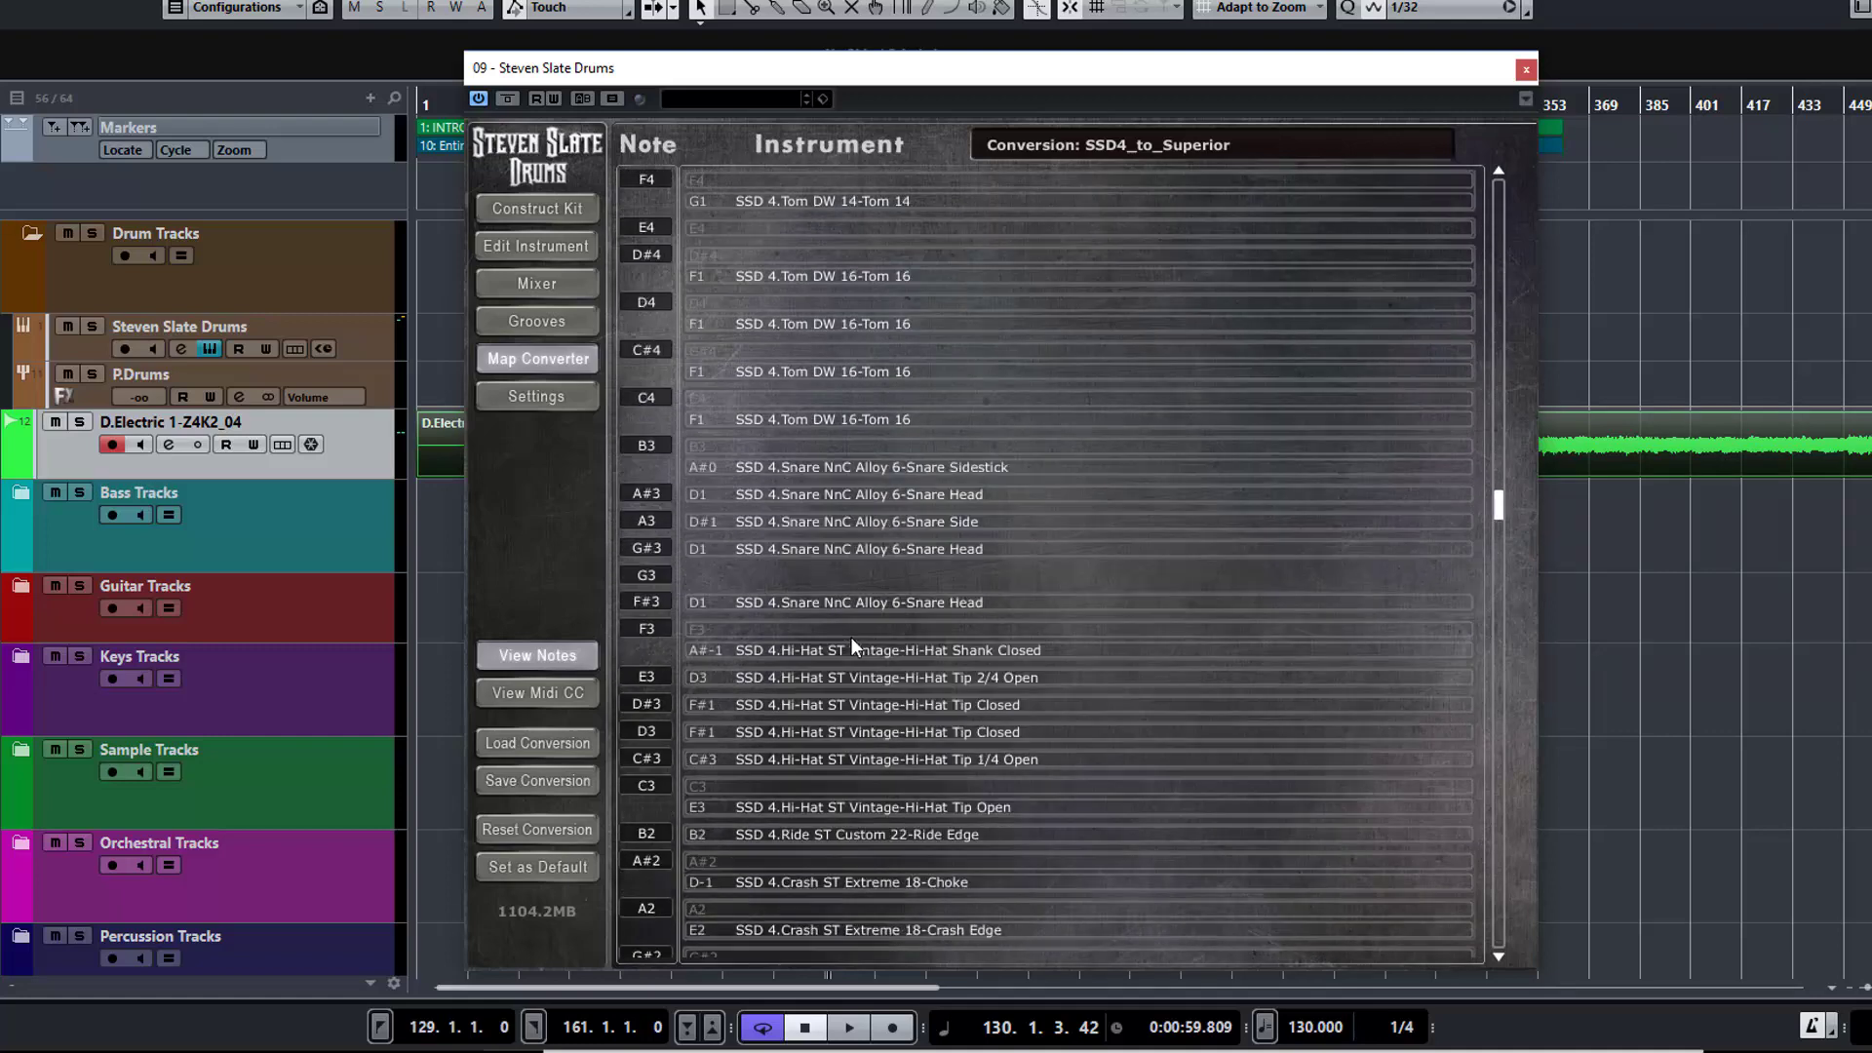
{"action": "scroll", "coordinate": [850, 644], "scroll_direction": "down", "scroll_amount": 14}
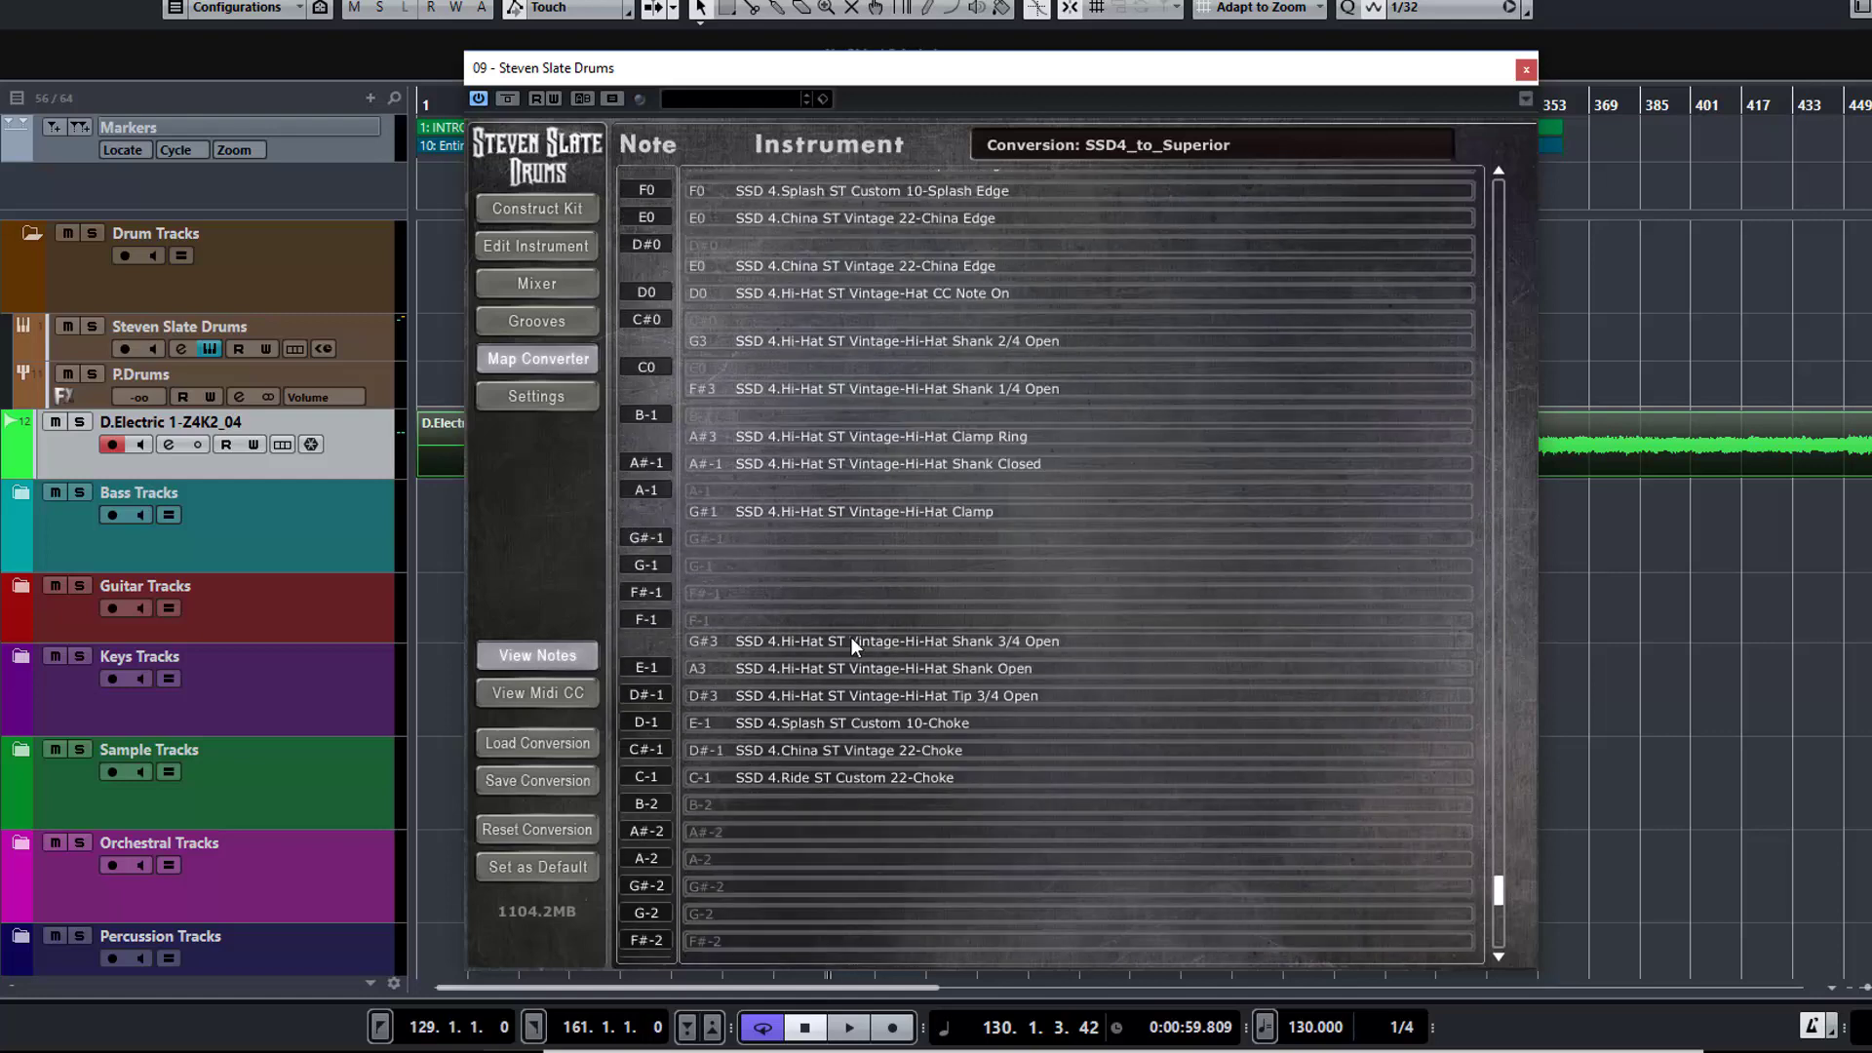
{"action": "scroll", "coordinate": [851, 642], "scroll_direction": "up", "scroll_amount": 20}
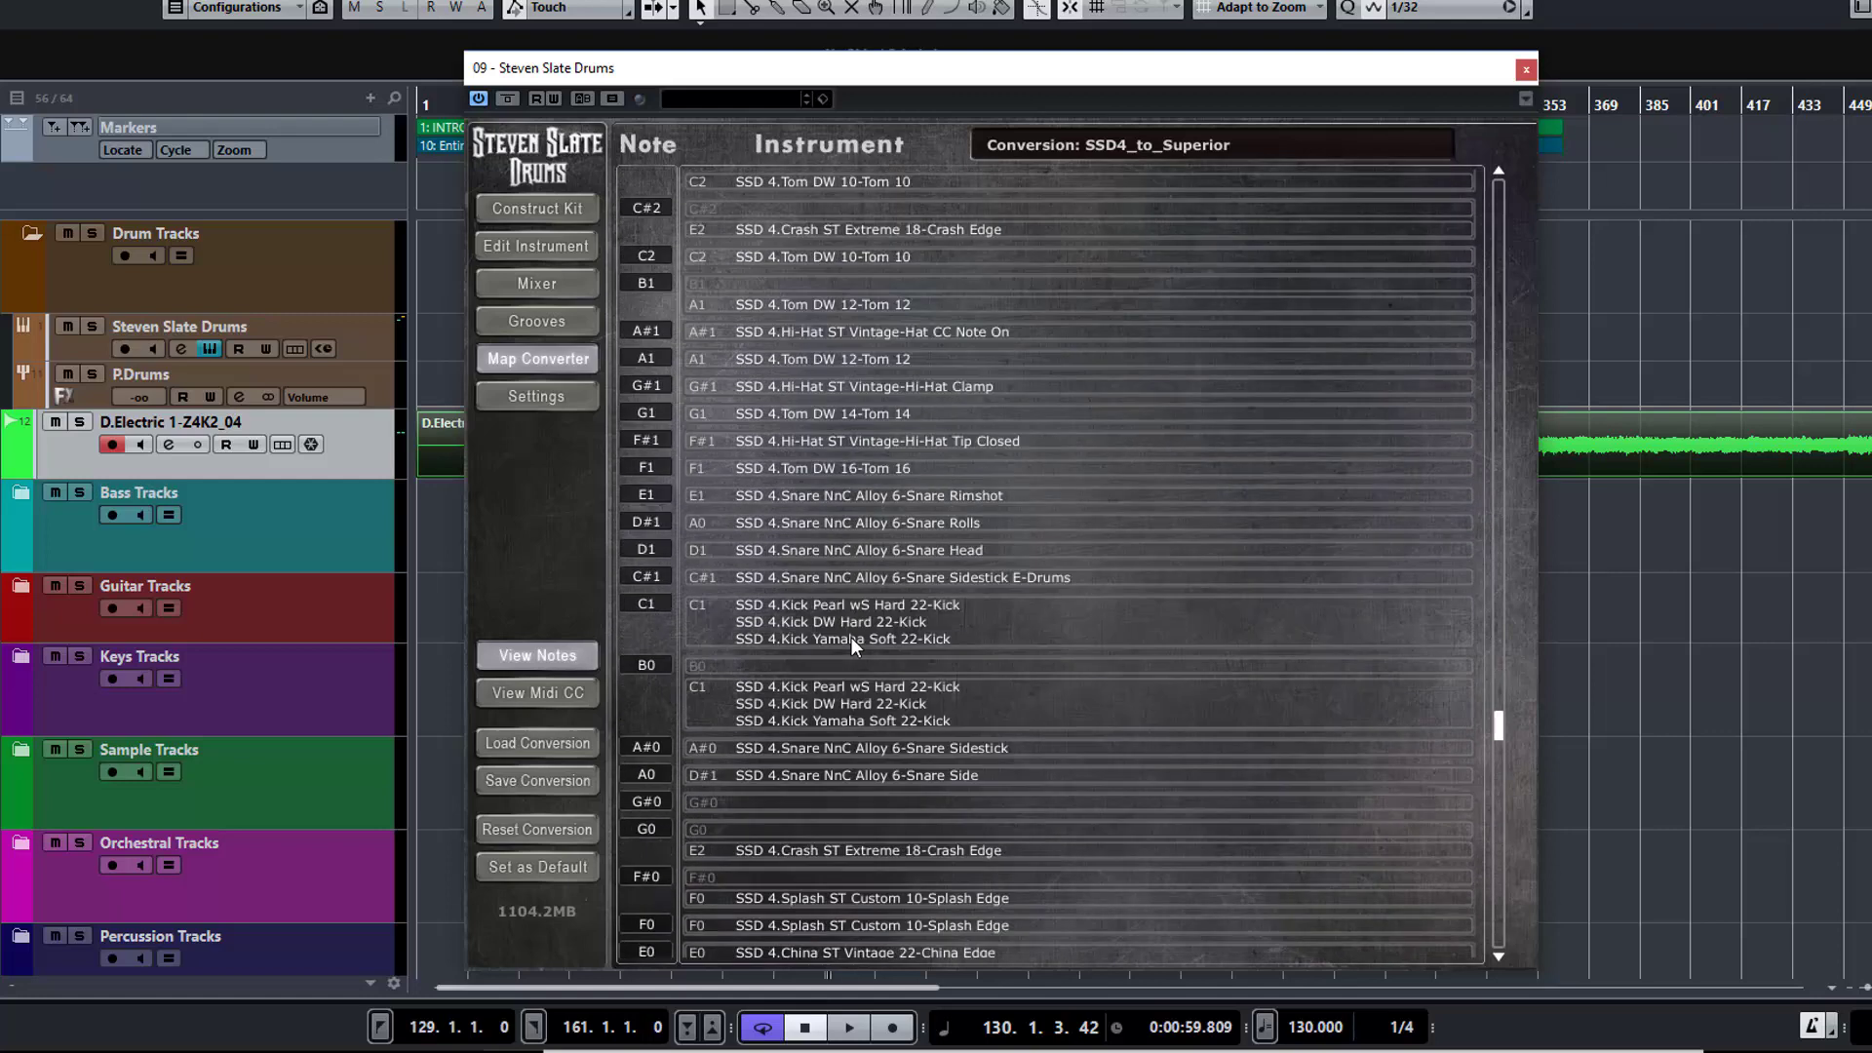
{"action": "scroll", "coordinate": [851, 636], "scroll_direction": "up", "scroll_amount": 8}
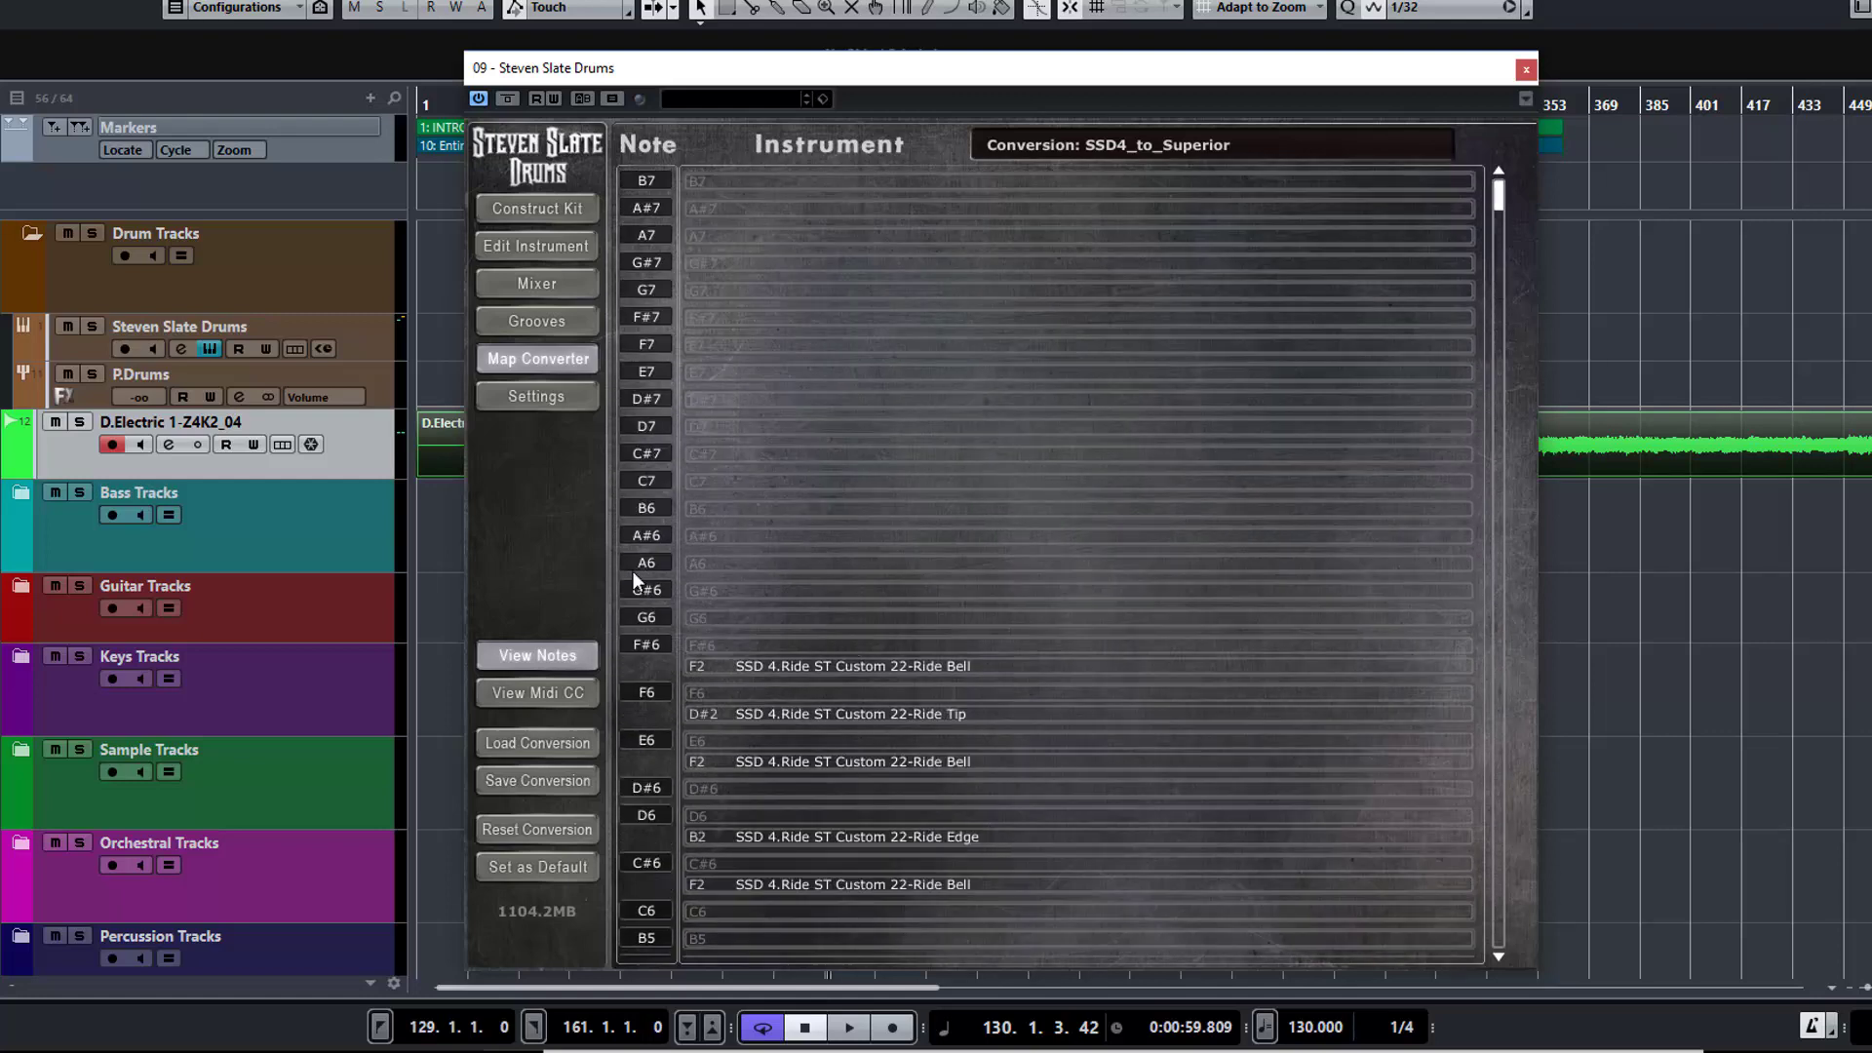
Audition Variation_04 and Variation_03 of the 074 Bridge in SD Americana's Straight 4#4 Ballad grooves
{"action": "left_click", "coordinate": [567, 333]}
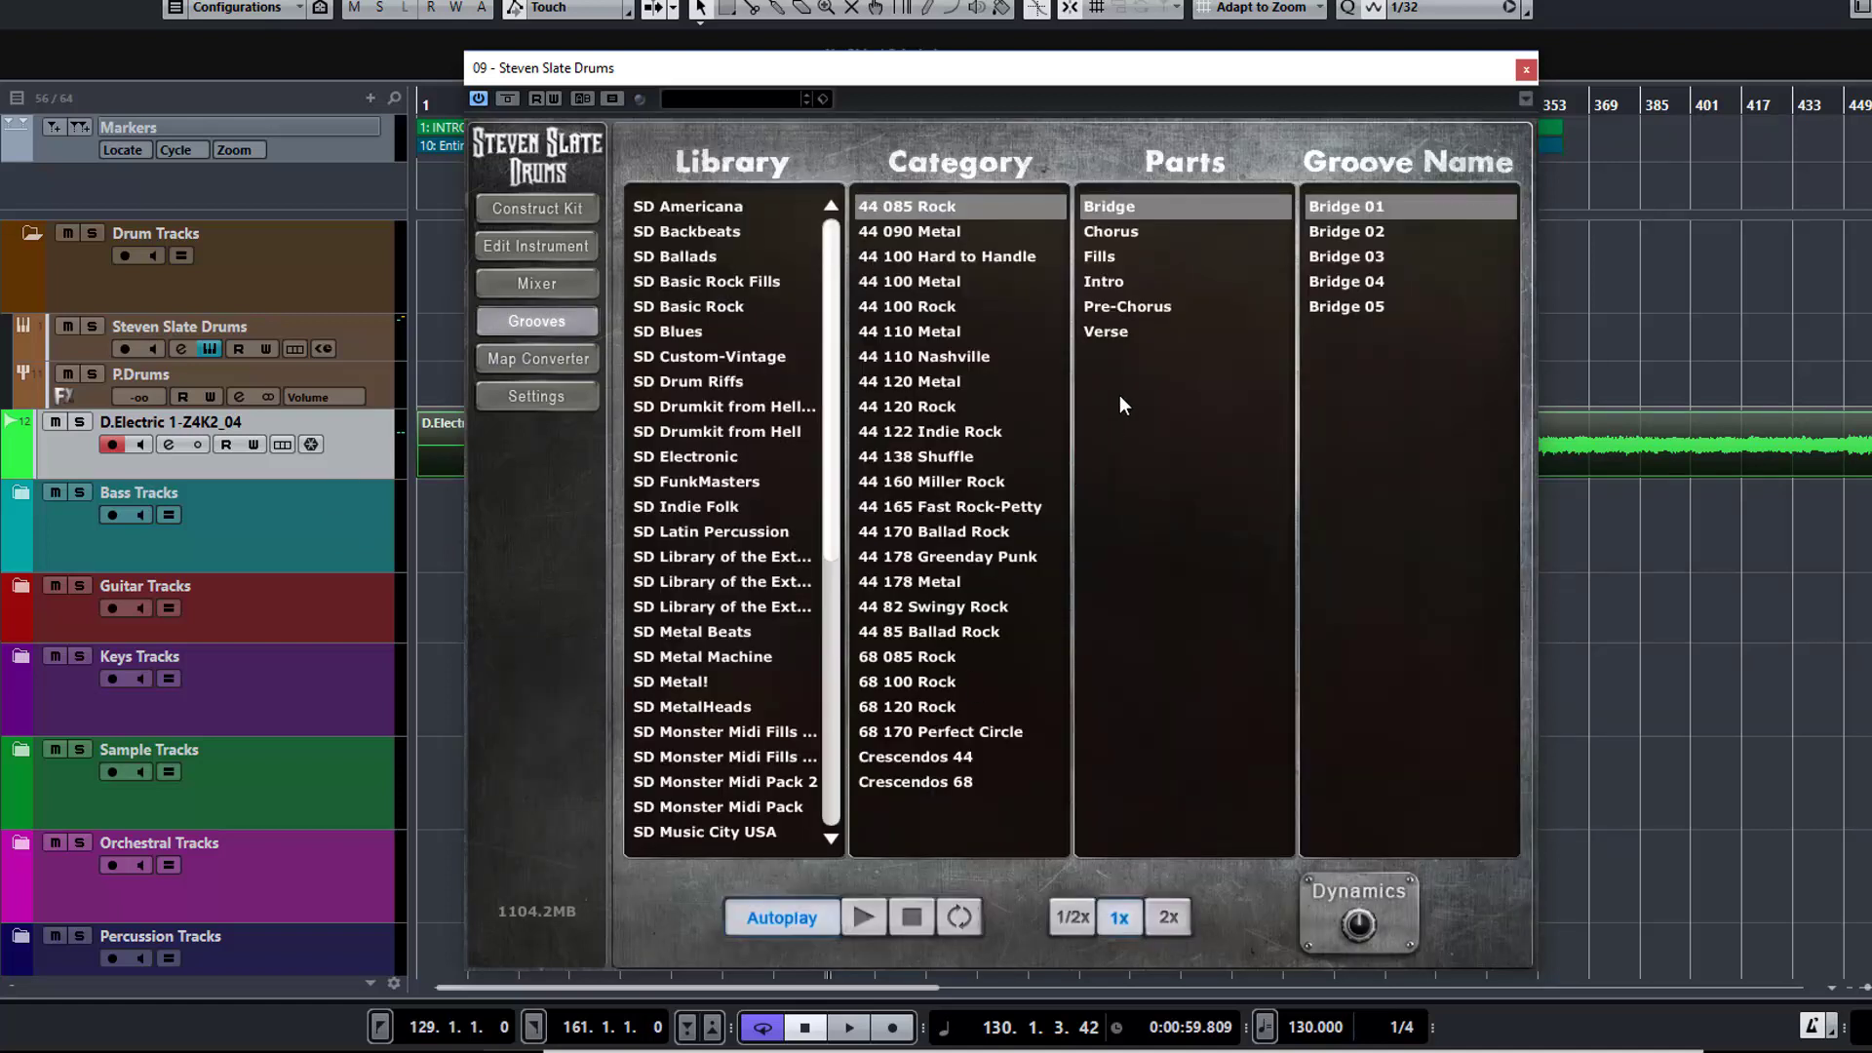
{"action": "left_click", "coordinate": [717, 212]}
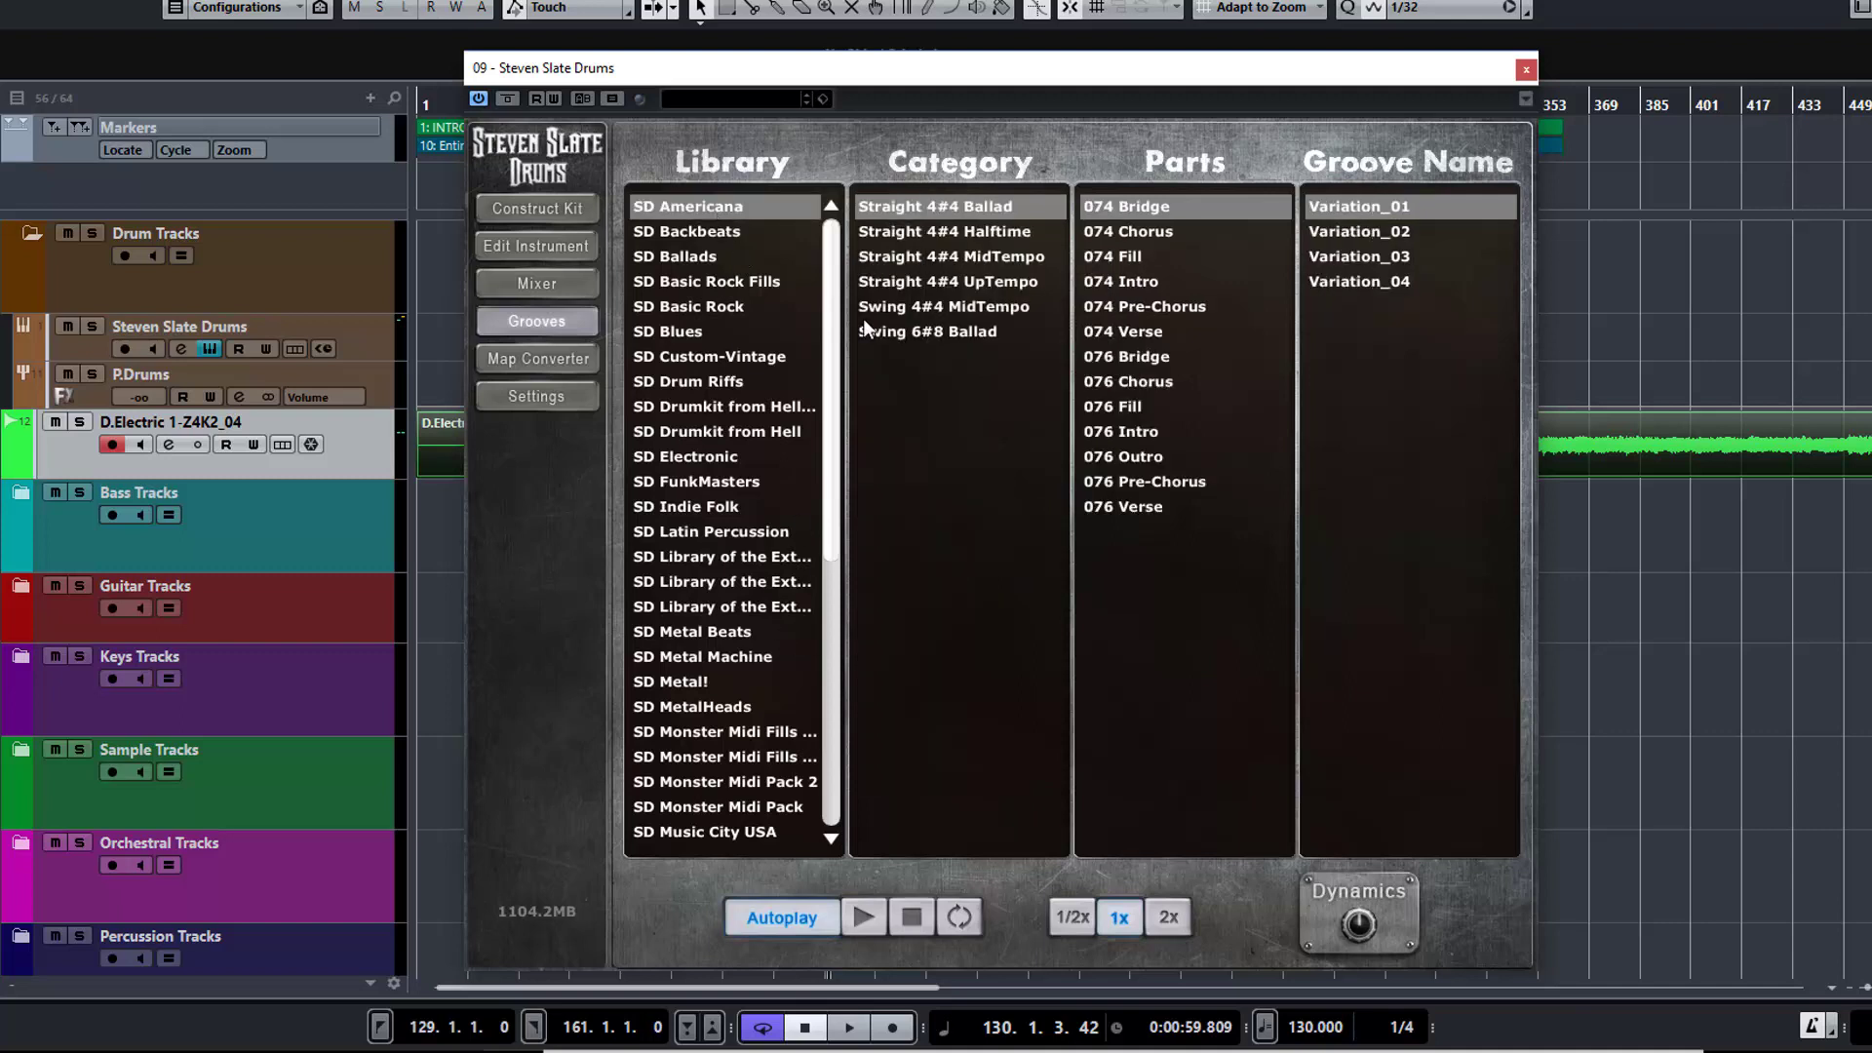
{"action": "left_click", "coordinate": [1344, 282]}
{"action": "left_click", "coordinate": [1354, 259]}
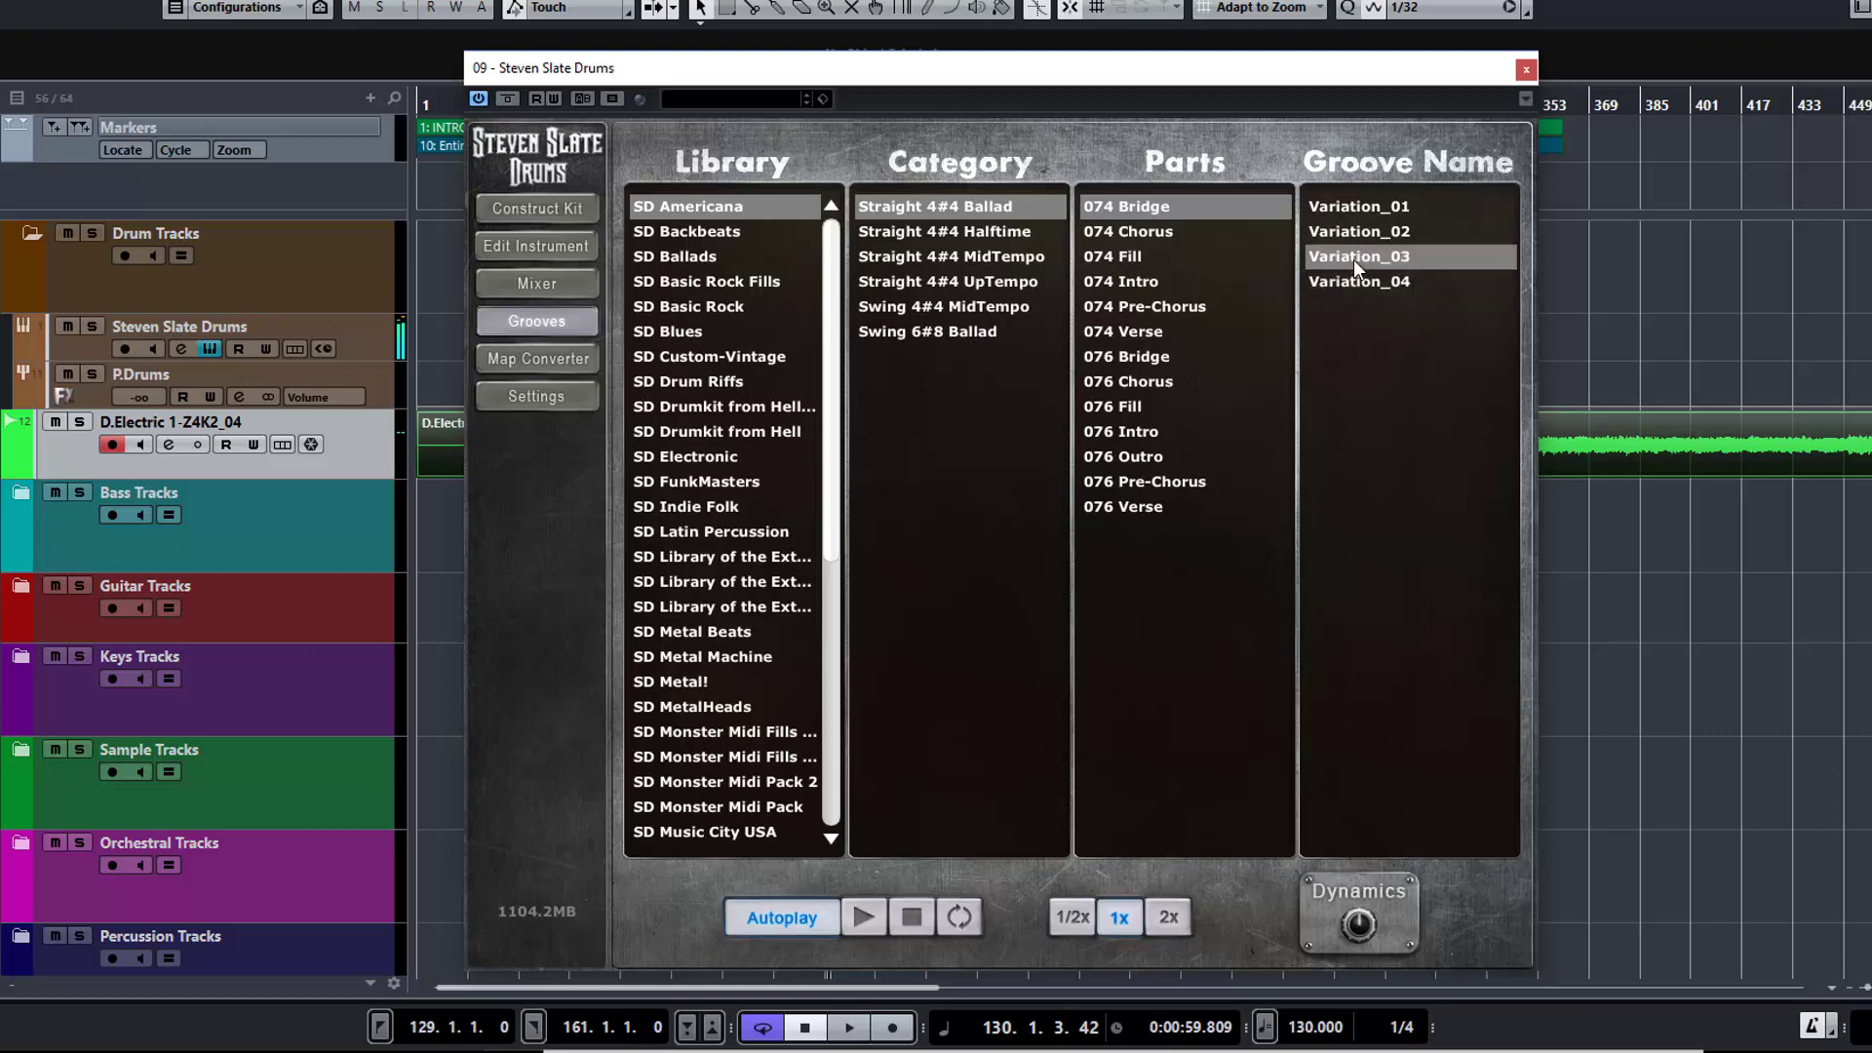
Audition the 076 Verse grooves from Variation_07 to Variation_03 against the looped section and select Variation_07
{"action": "left_click", "coordinate": [1147, 509]}
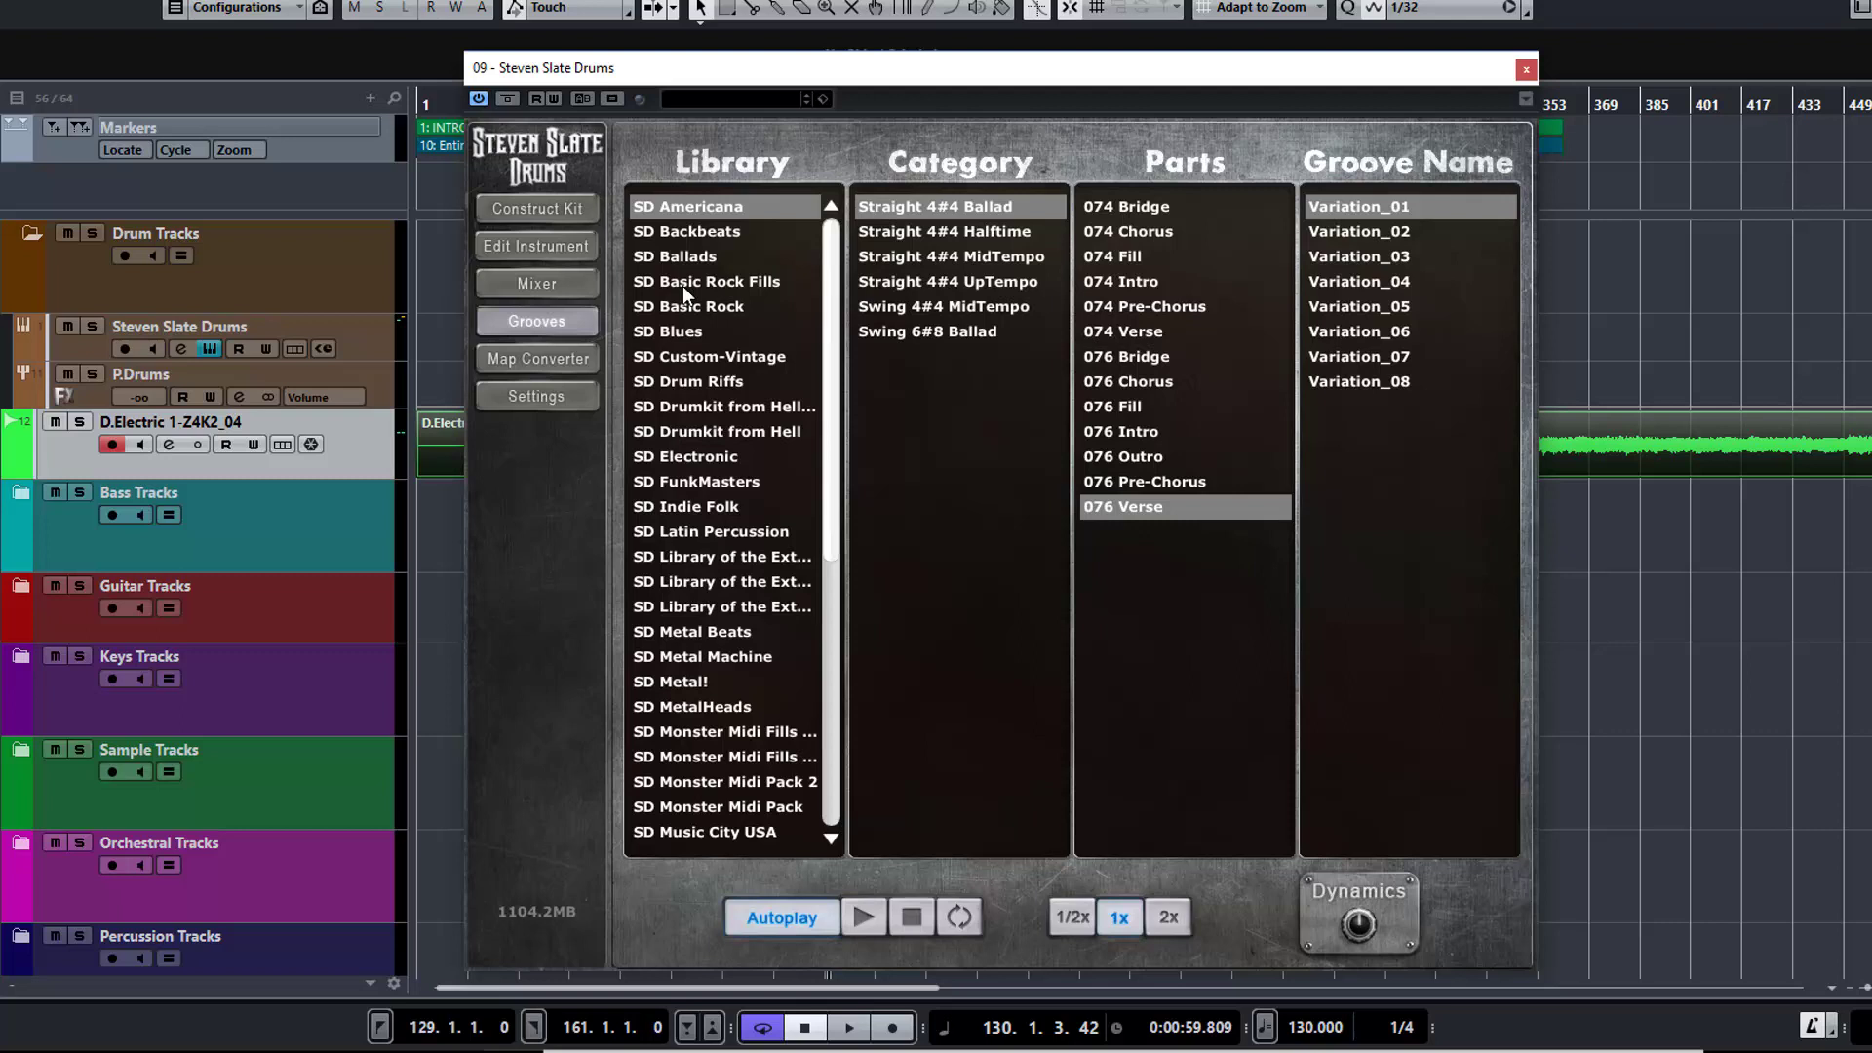
{"action": "left_click_drag", "start_coordinate": [805, 65], "coordinate": [774, 304]}
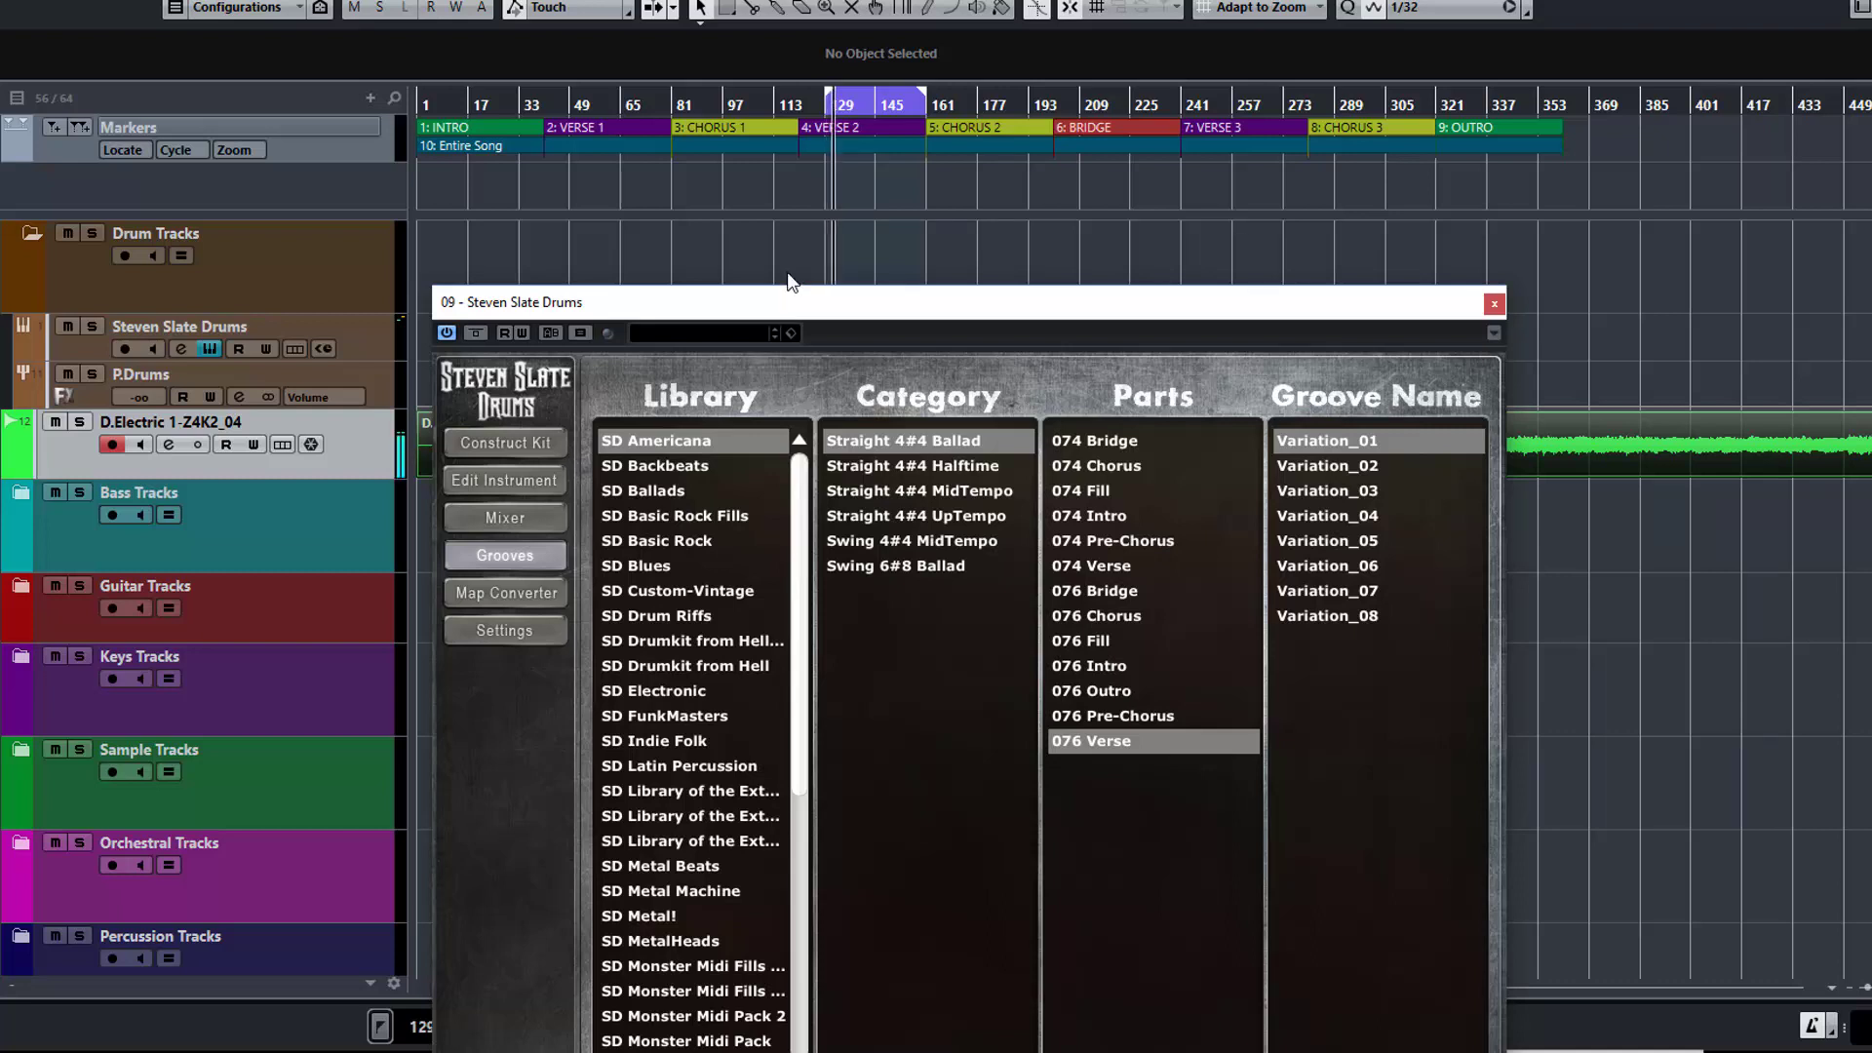
{"action": "left_click_drag", "start_coordinate": [786, 300], "coordinate": [673, 70]}
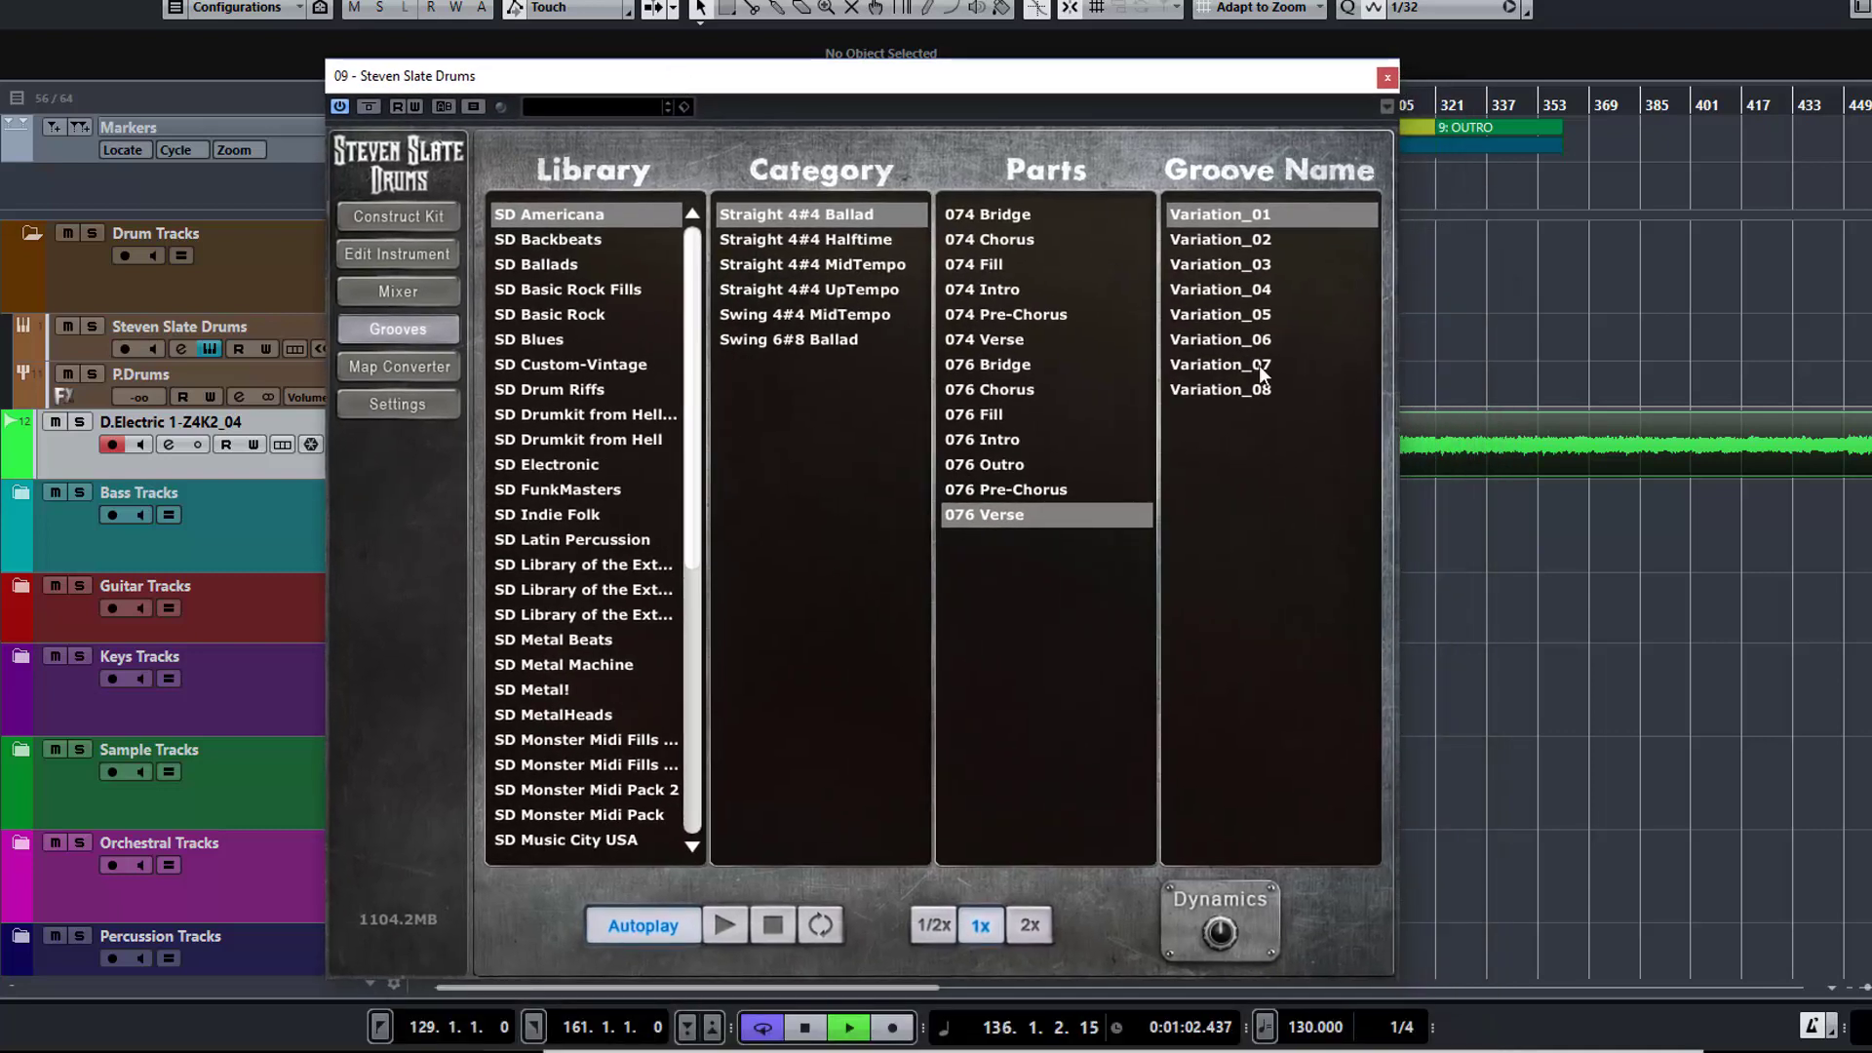
{"action": "left_click", "coordinate": [1204, 365]}
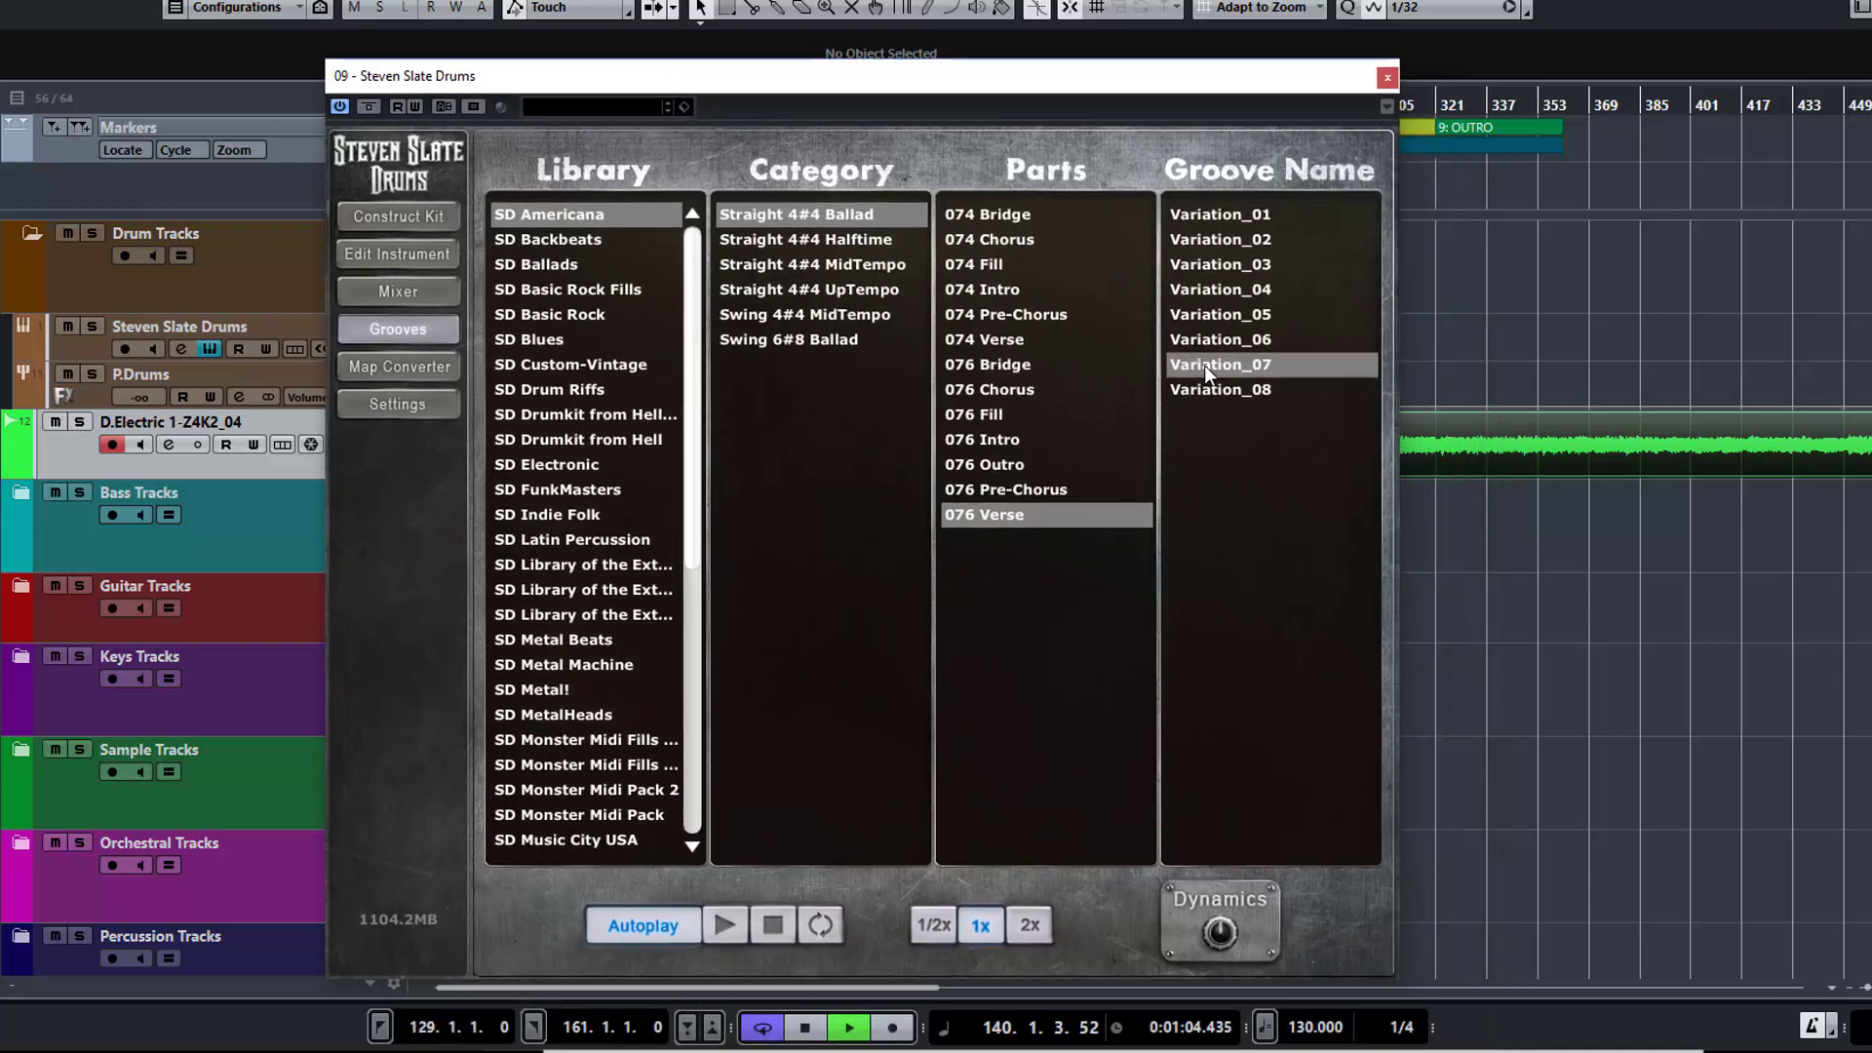
{"action": "left_click", "coordinate": [1219, 338]}
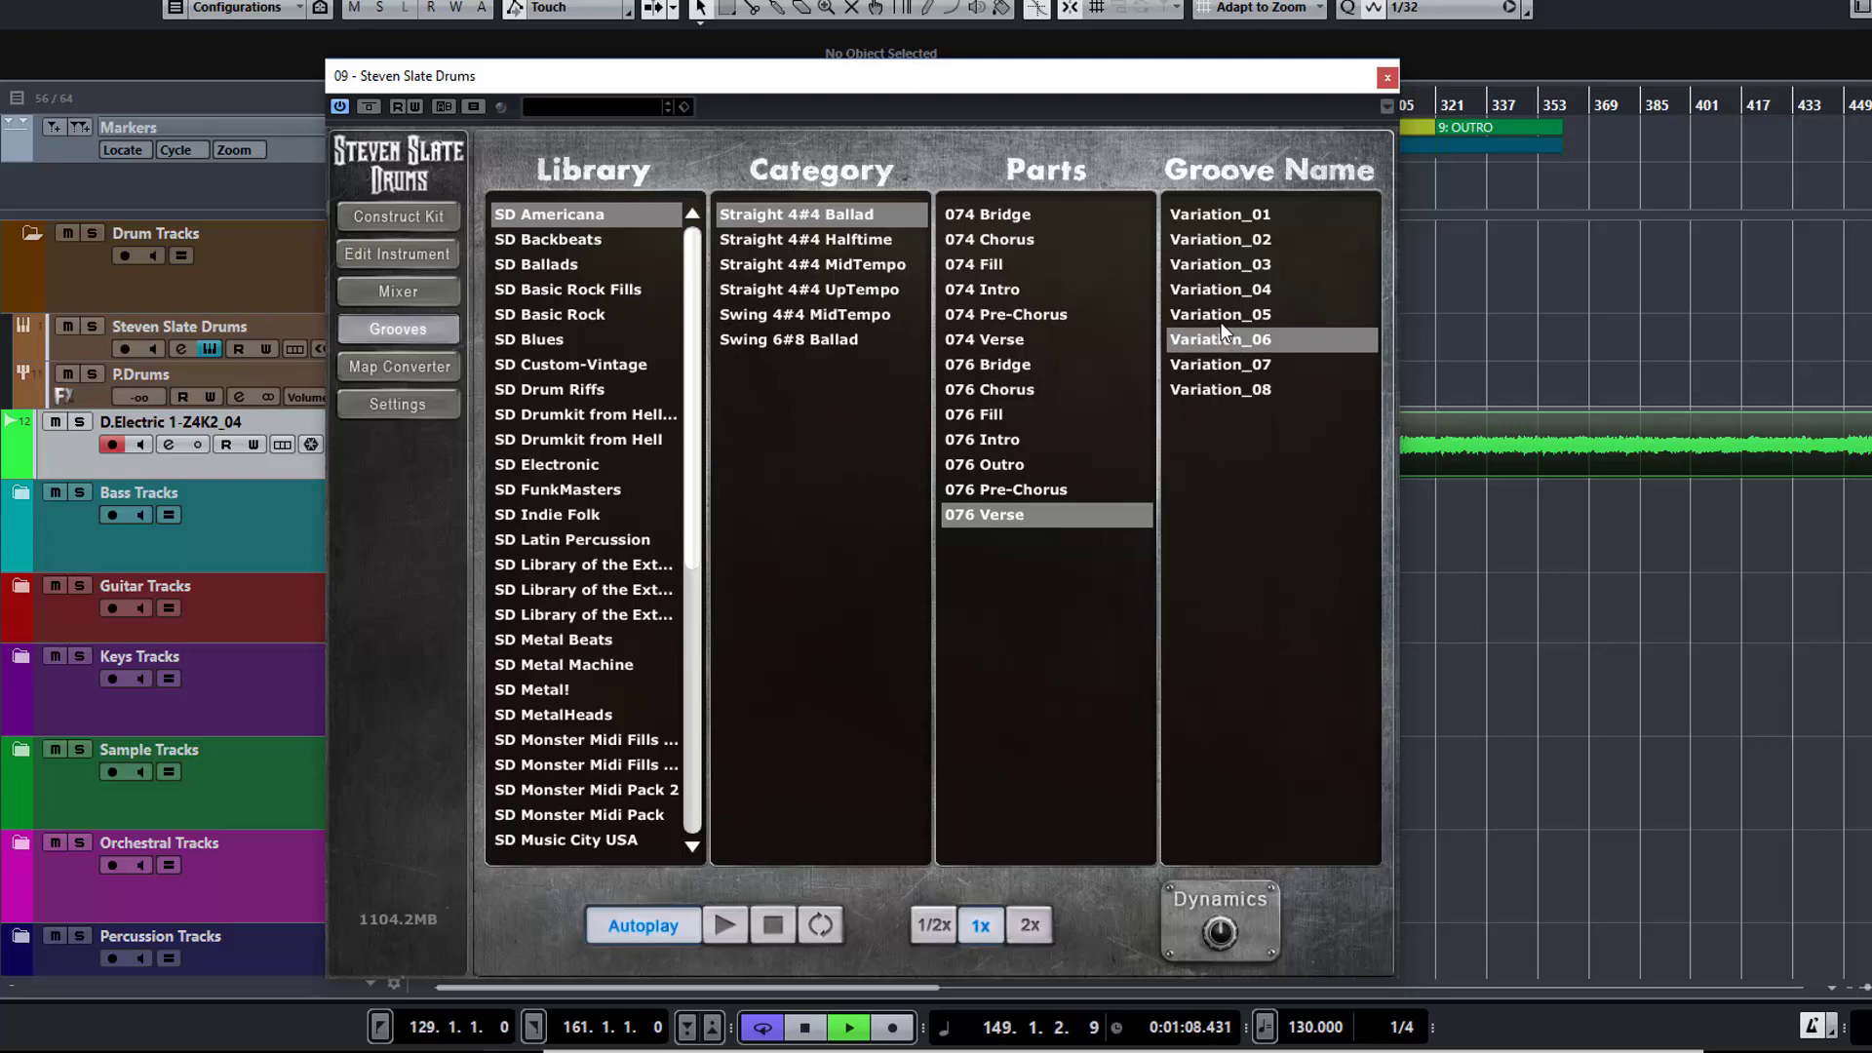
{"action": "left_click", "coordinate": [1221, 316]}
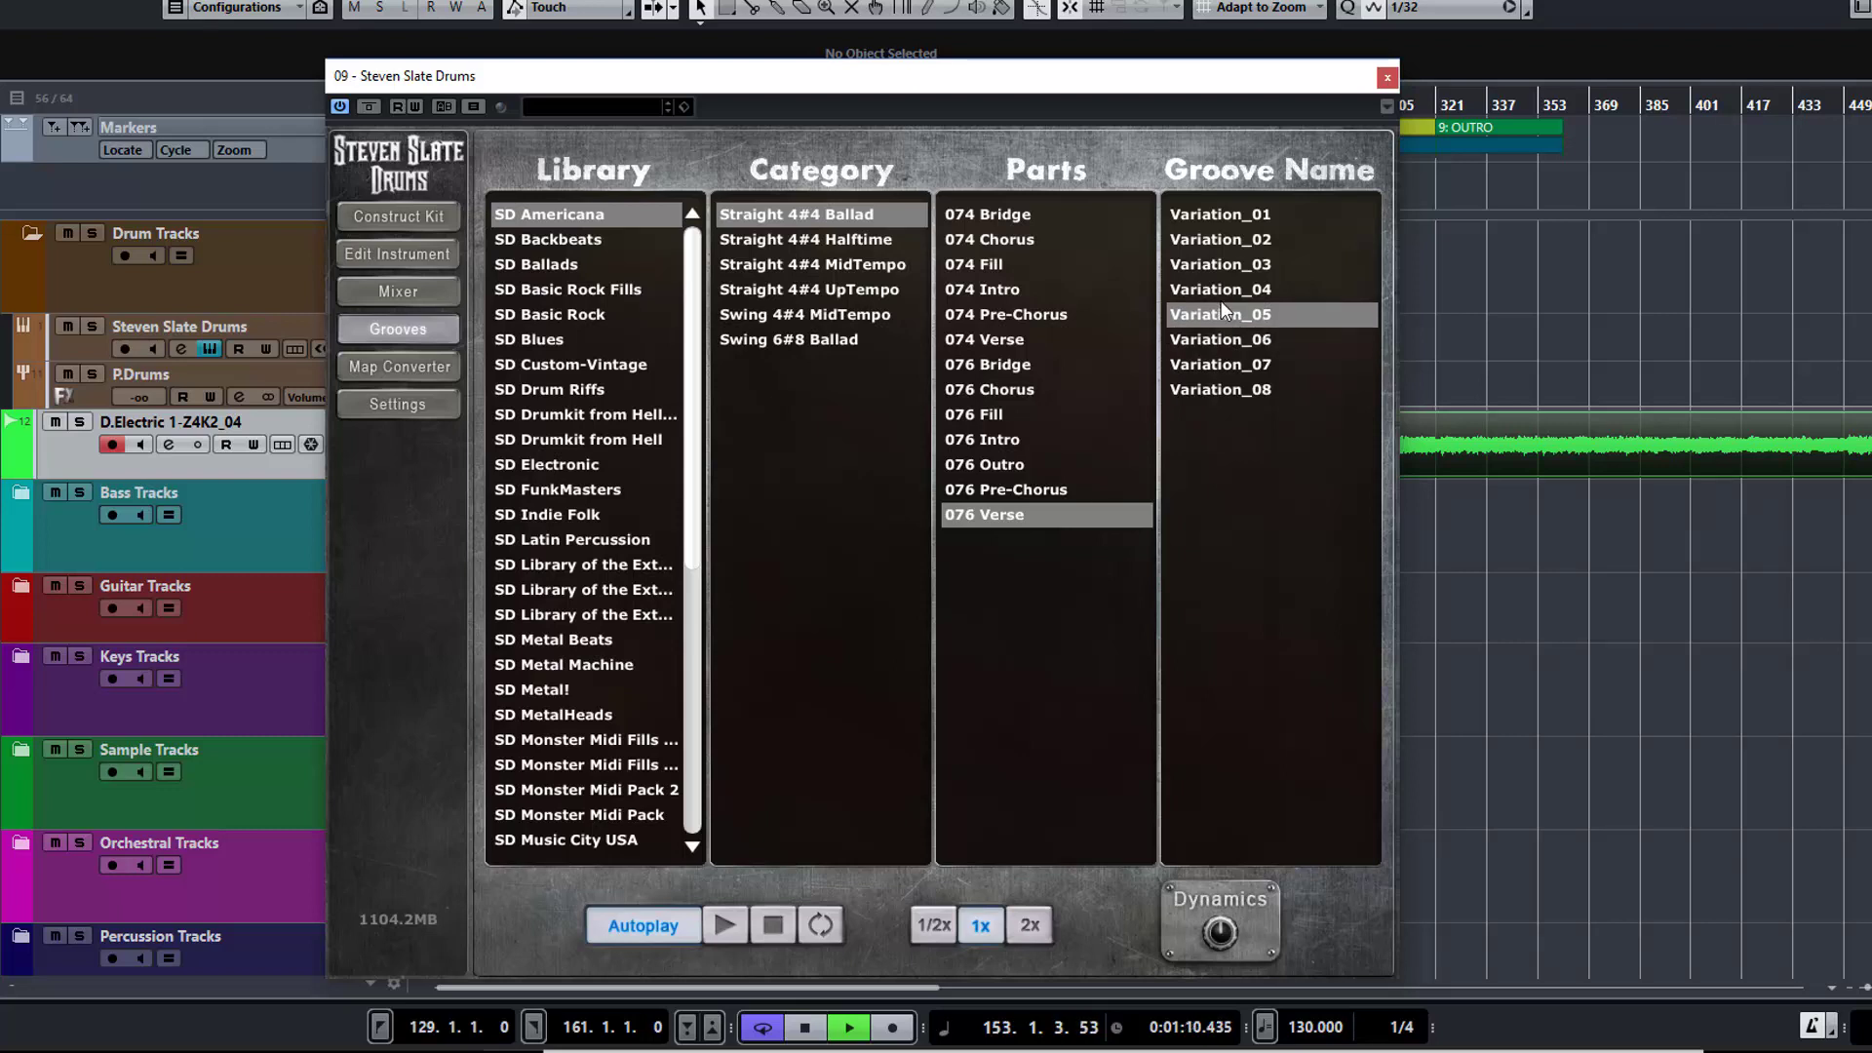
{"action": "left_click", "coordinate": [1221, 291]}
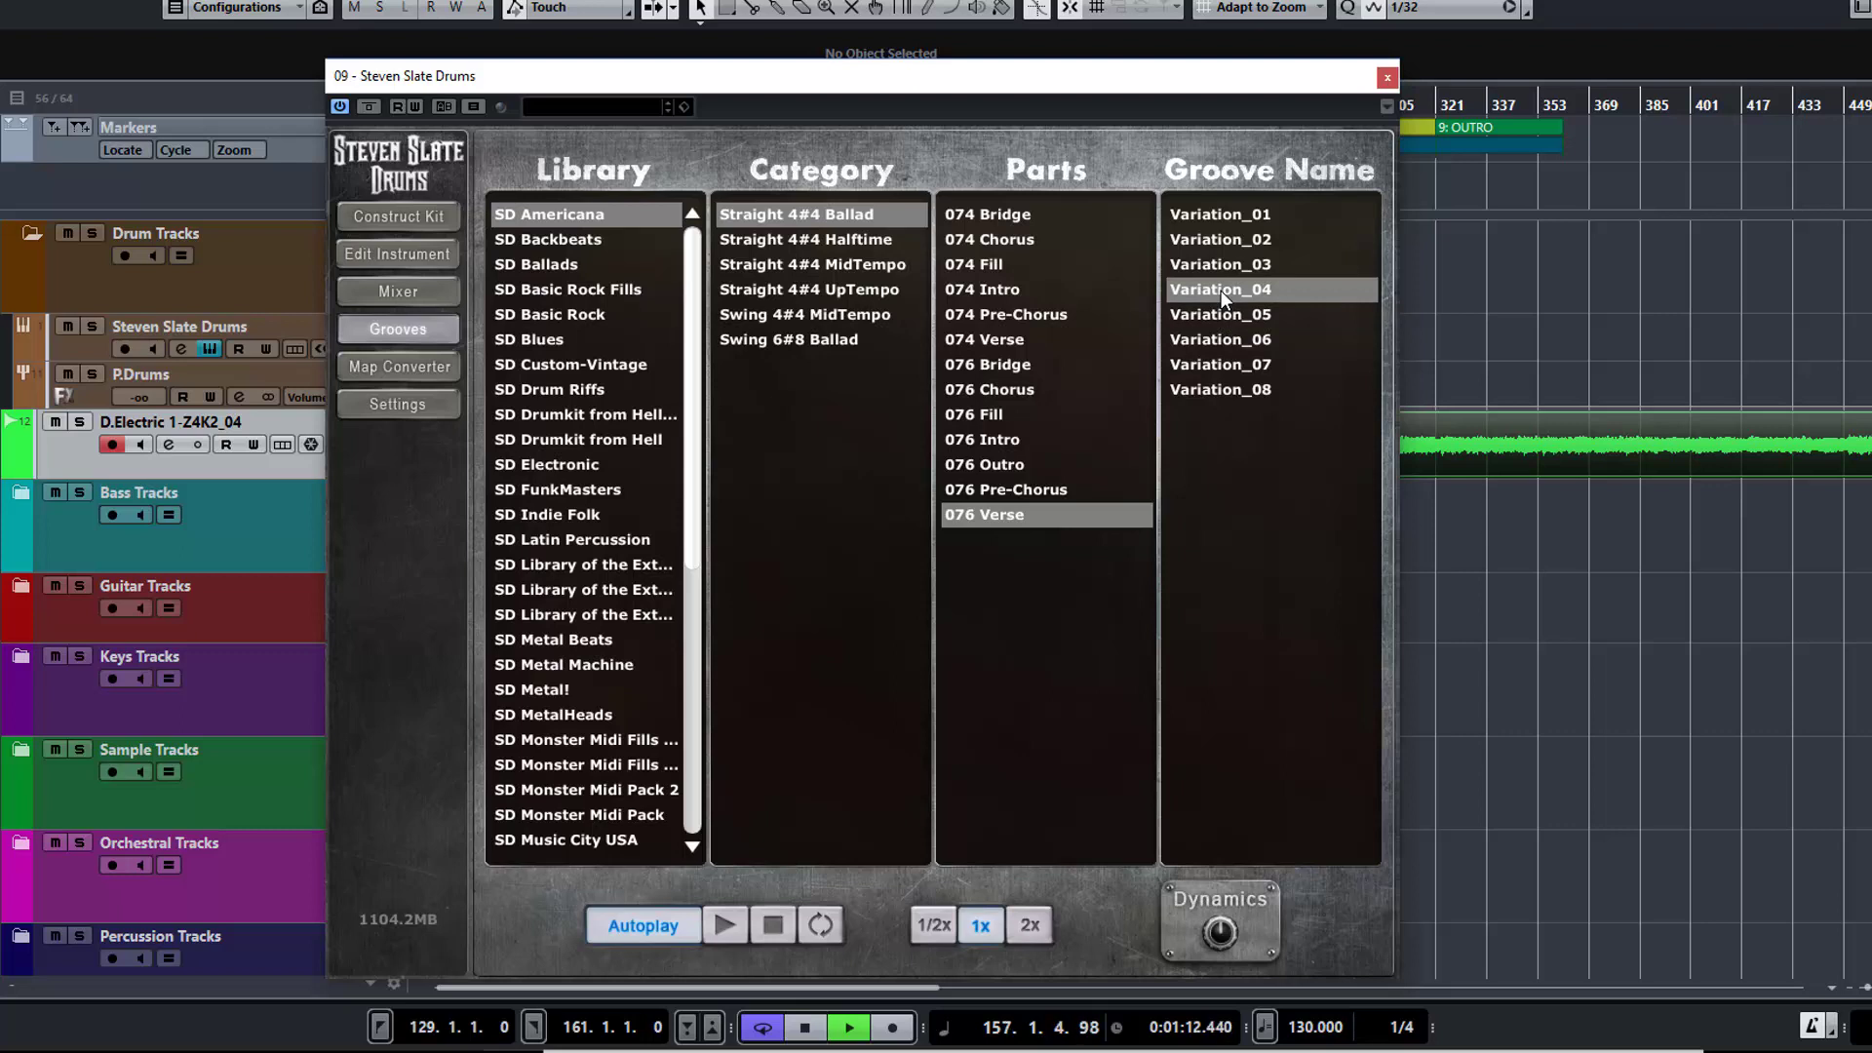
{"action": "left_click", "coordinate": [1225, 265]}
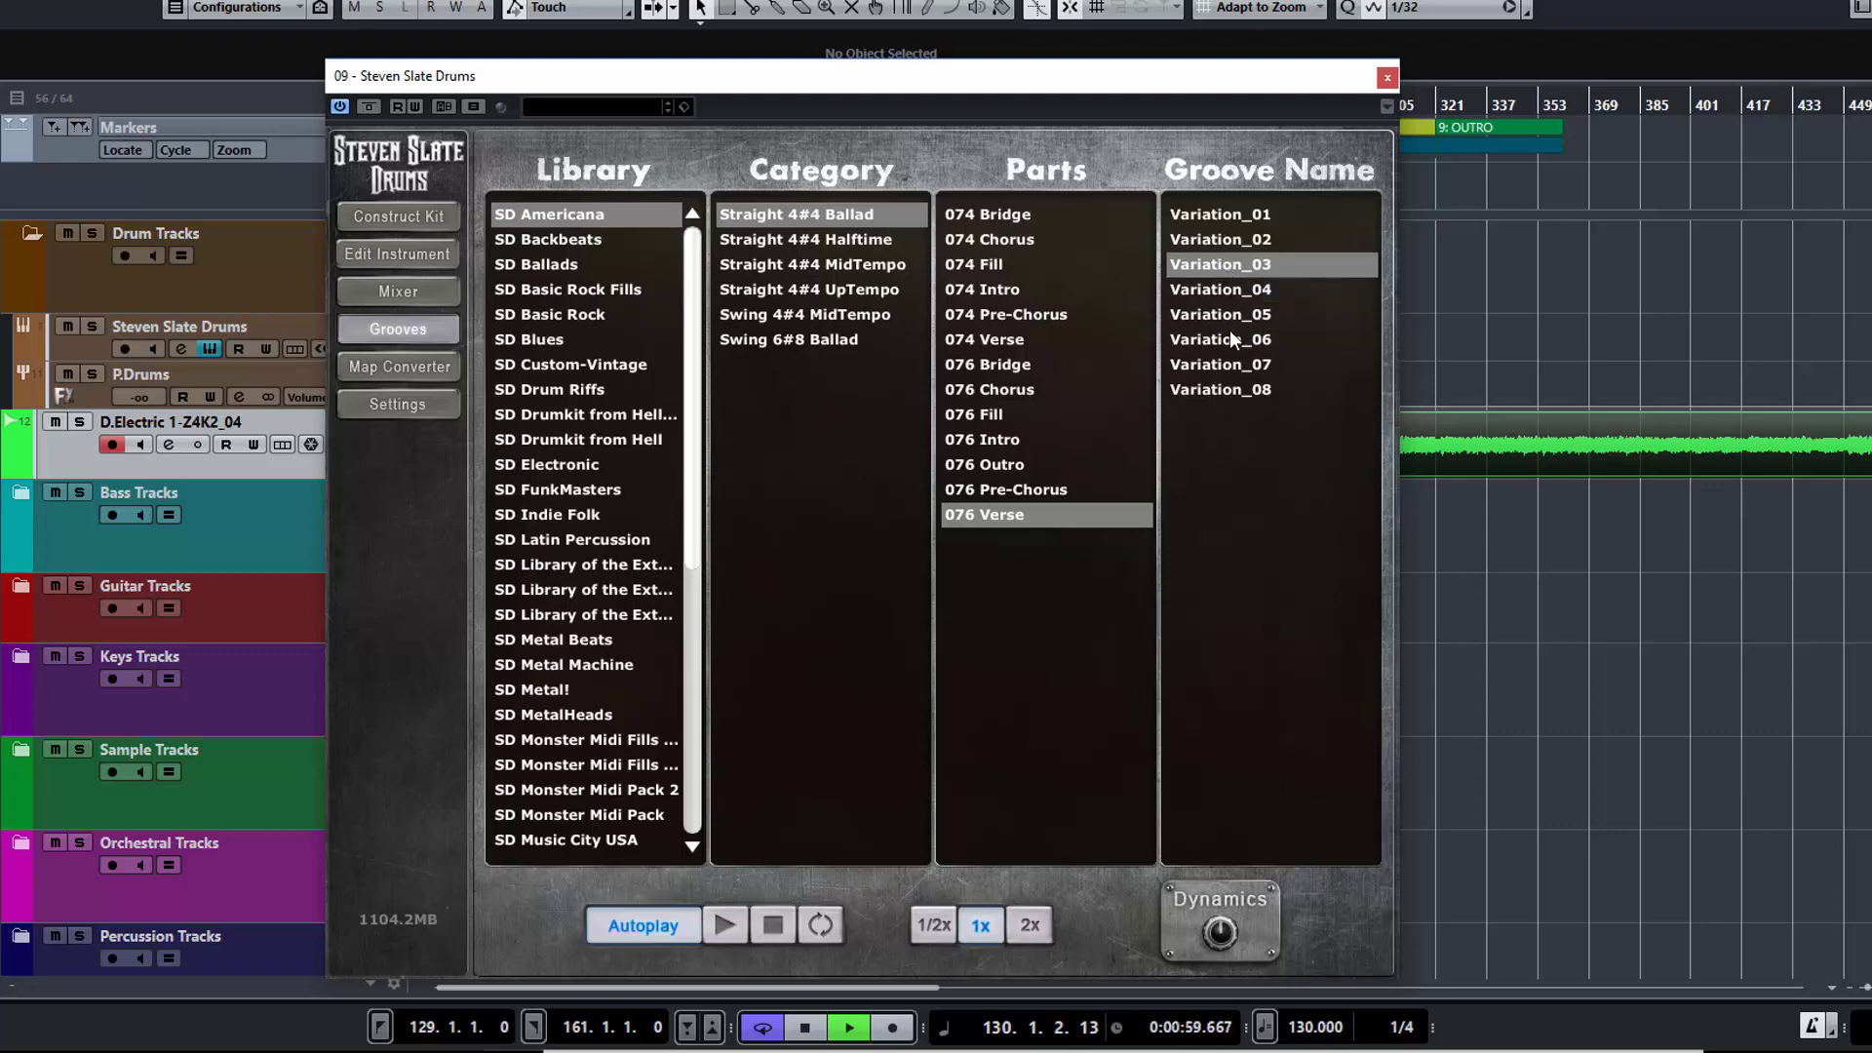
{"action": "left_click", "coordinate": [1230, 364]}
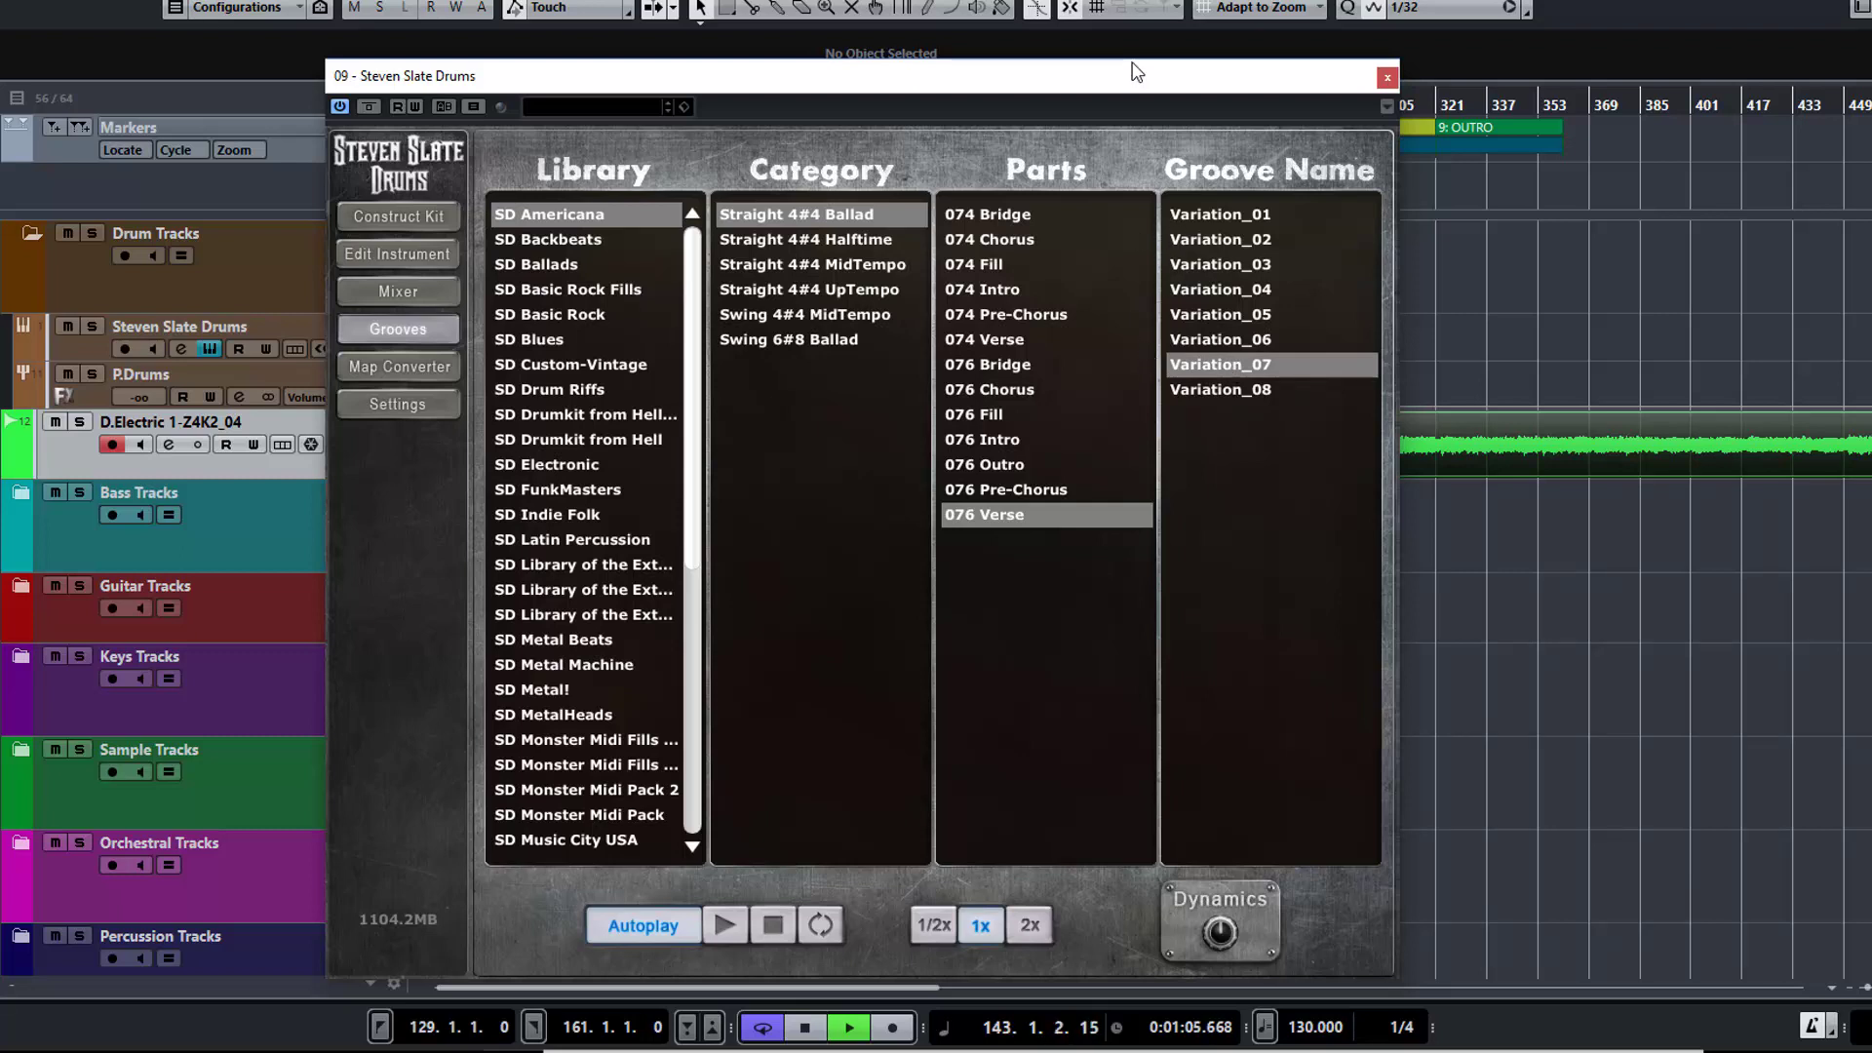
Move the Steven Slate Drums window below the Steven Slate Drums track's lane, leaving the groove list in reach
{"action": "left_click_drag", "start_coordinate": [1136, 71], "coordinate": [1021, 513]}
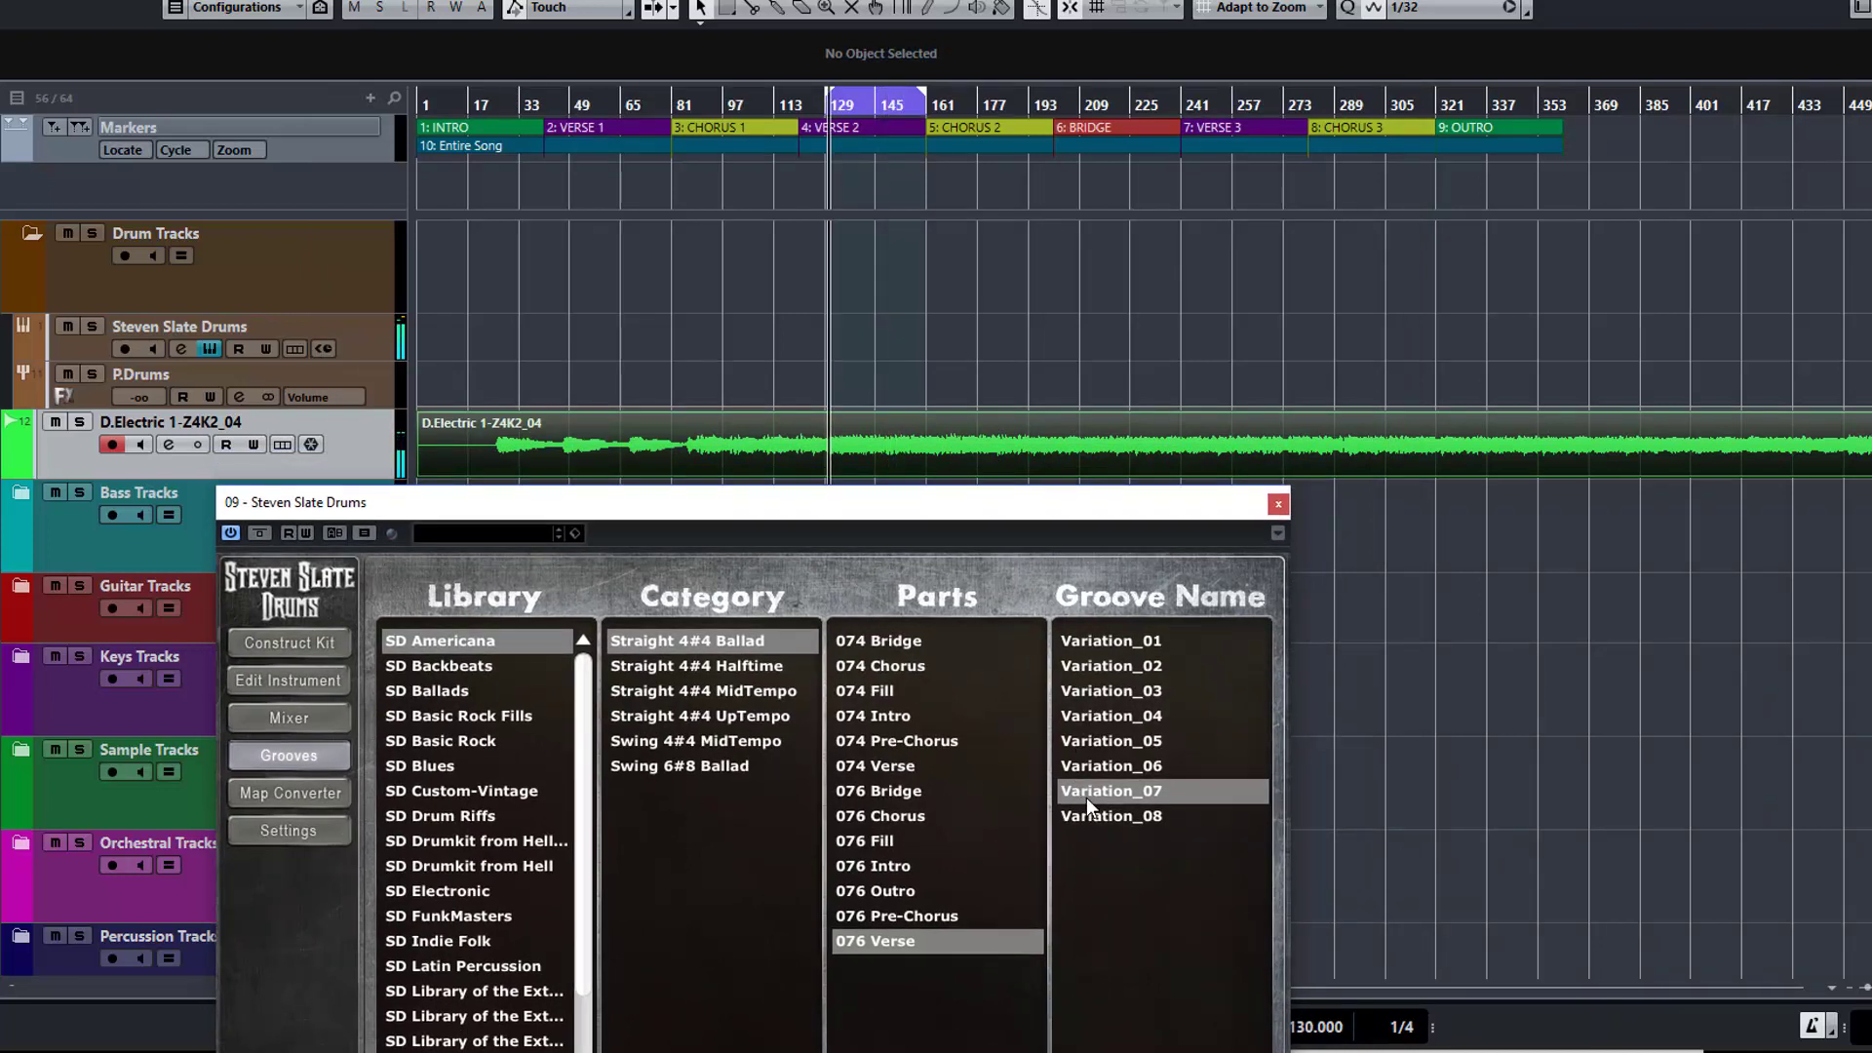
{"action": "left_click_drag", "start_coordinate": [1016, 511], "coordinate": [936, 190]}
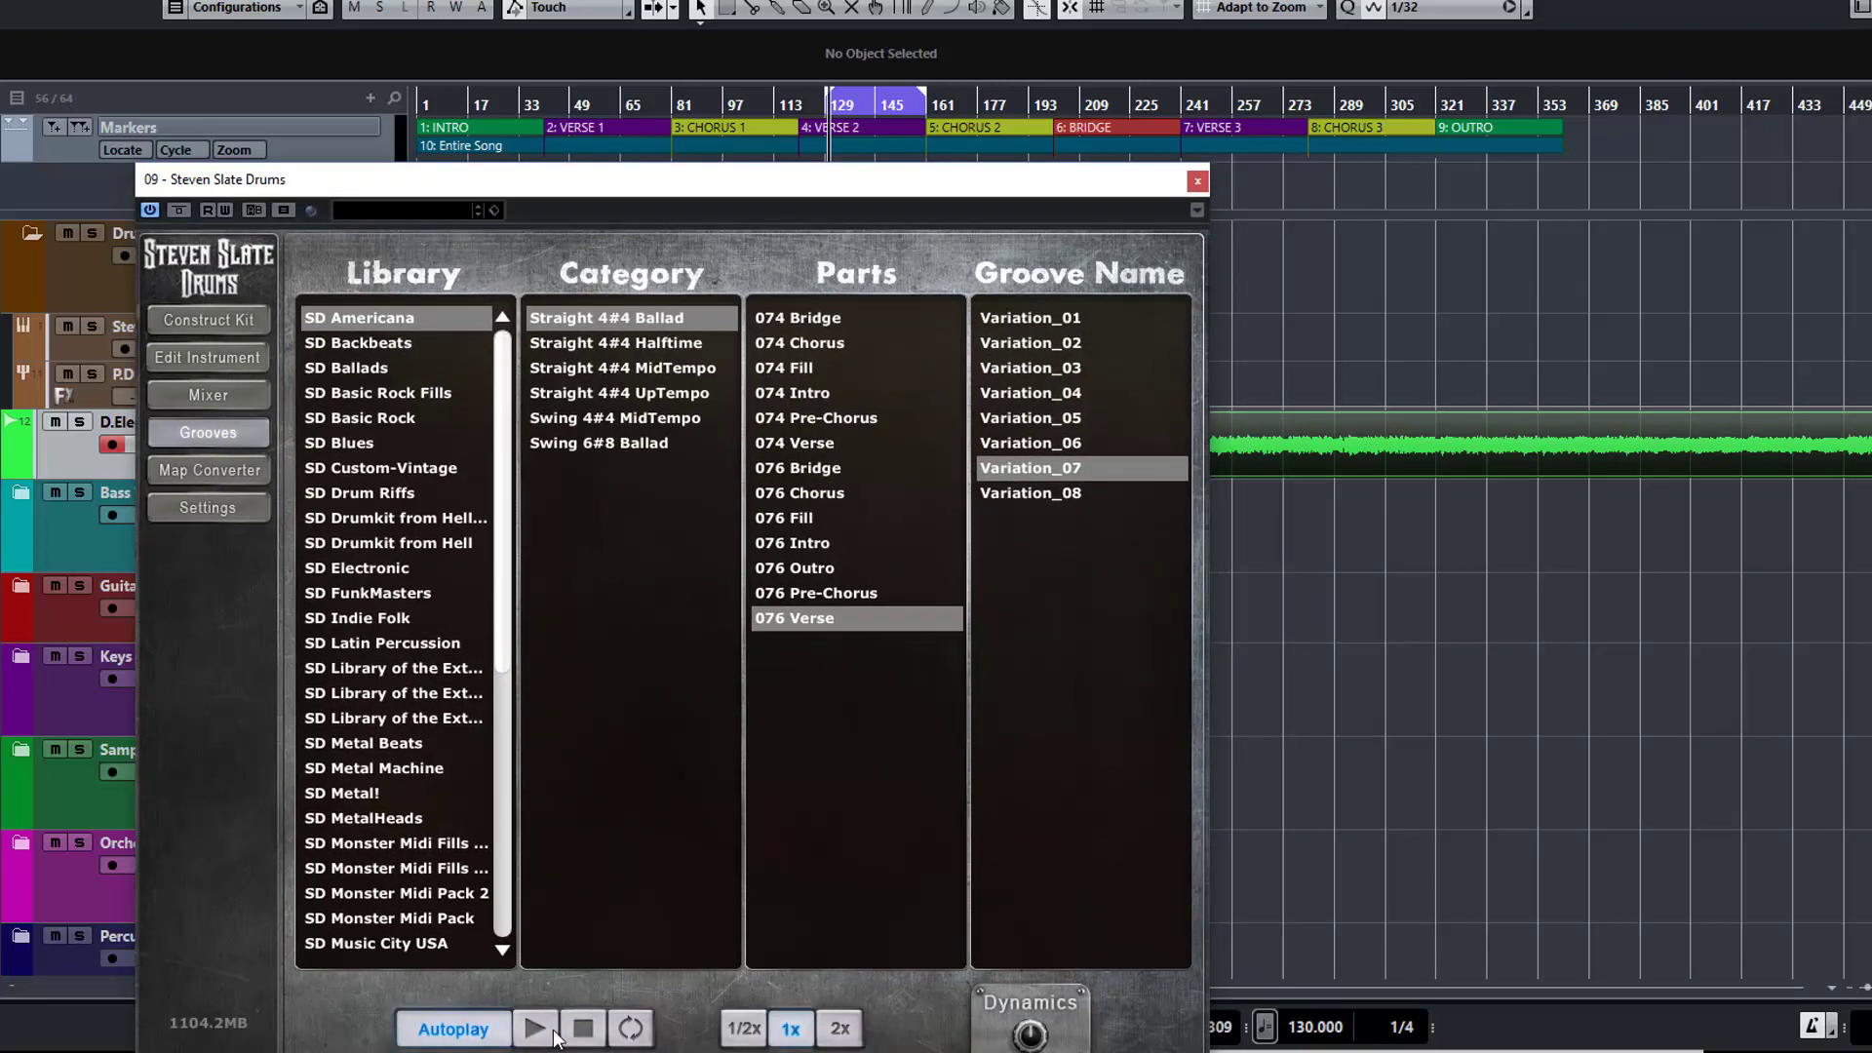
{"action": "left_click_drag", "start_coordinate": [929, 178], "coordinate": [1031, 460]}
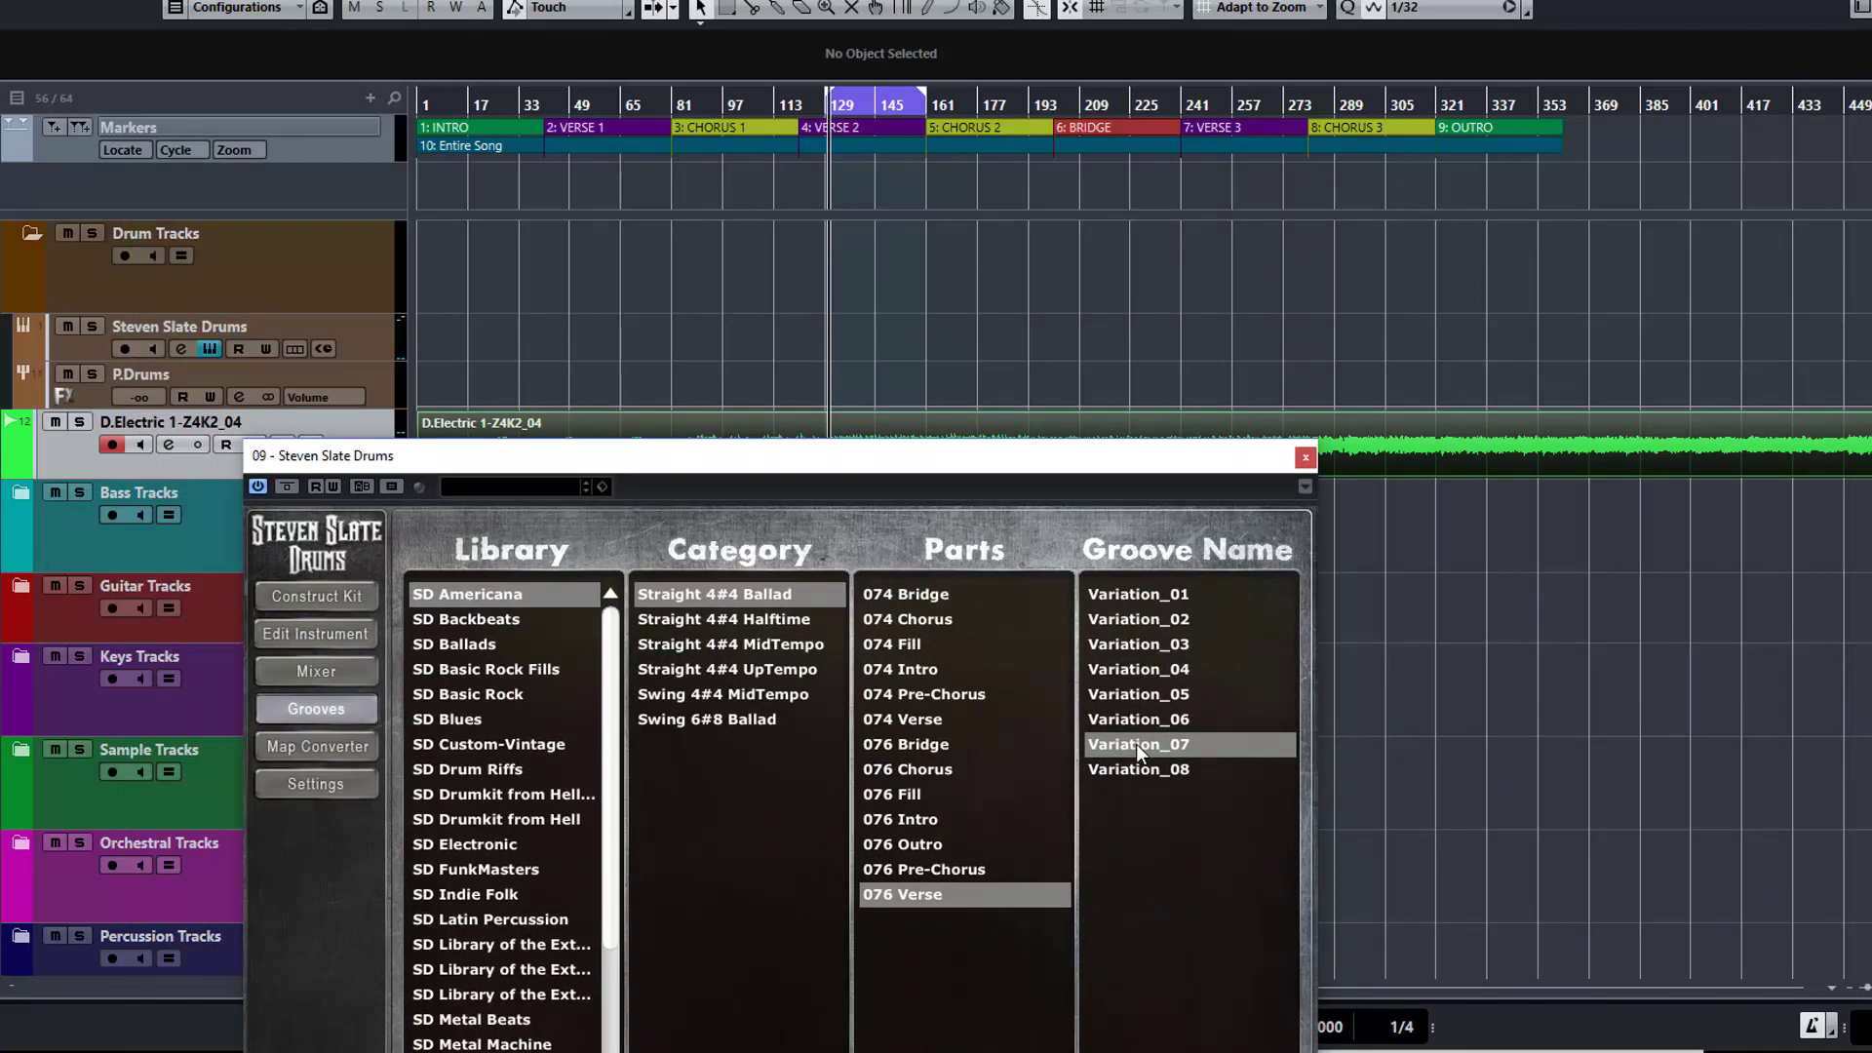
Place the 076 Verse Variation_07 groove at bar 129 on the Steven Slate Drums track and repeat it four more times after itself
{"action": "left_click_drag", "start_coordinate": [997, 550], "coordinate": [827, 336]}
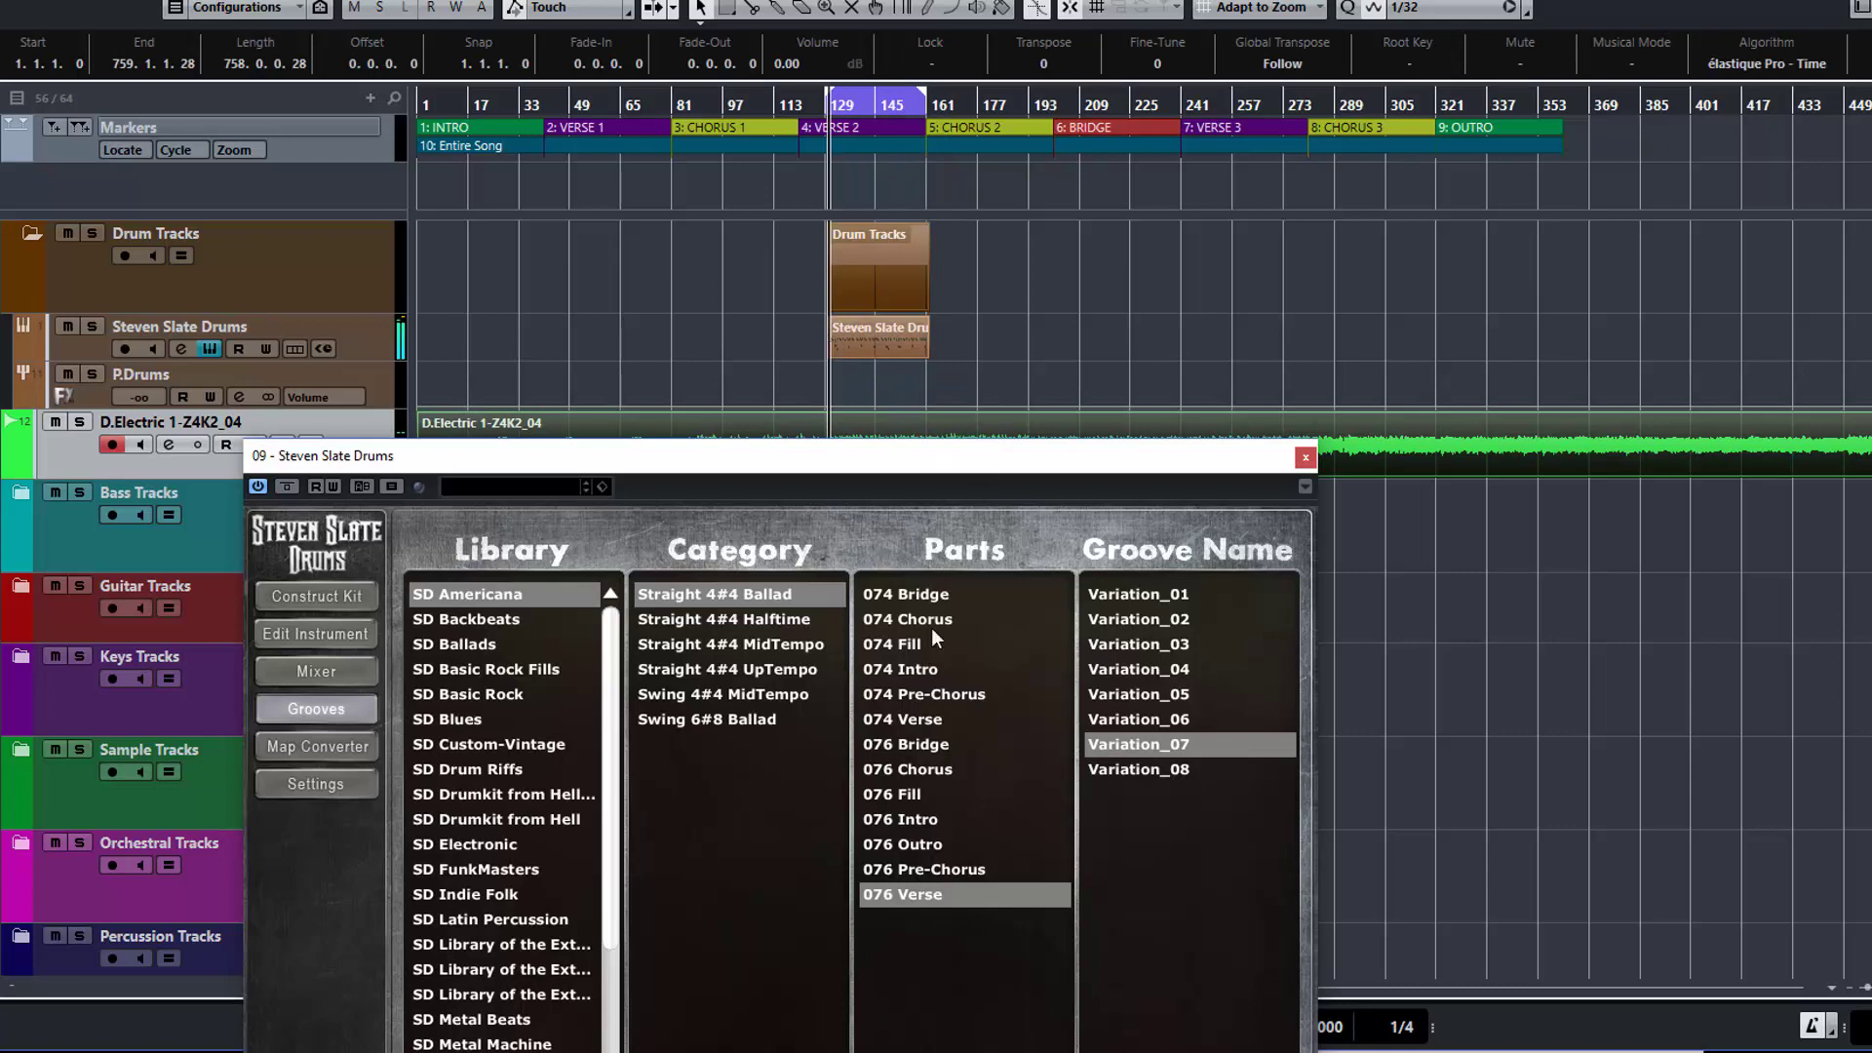
{"action": "mouse_move", "coordinate": [863, 458]}
{"action": "left_mouse_down"}
{"action": "mouse_move", "coordinate": [798, 231]}
{"action": "mouse_move", "coordinate": [795, 138]}
{"action": "mouse_move", "coordinate": [975, 404]}
{"action": "left_mouse_up"}
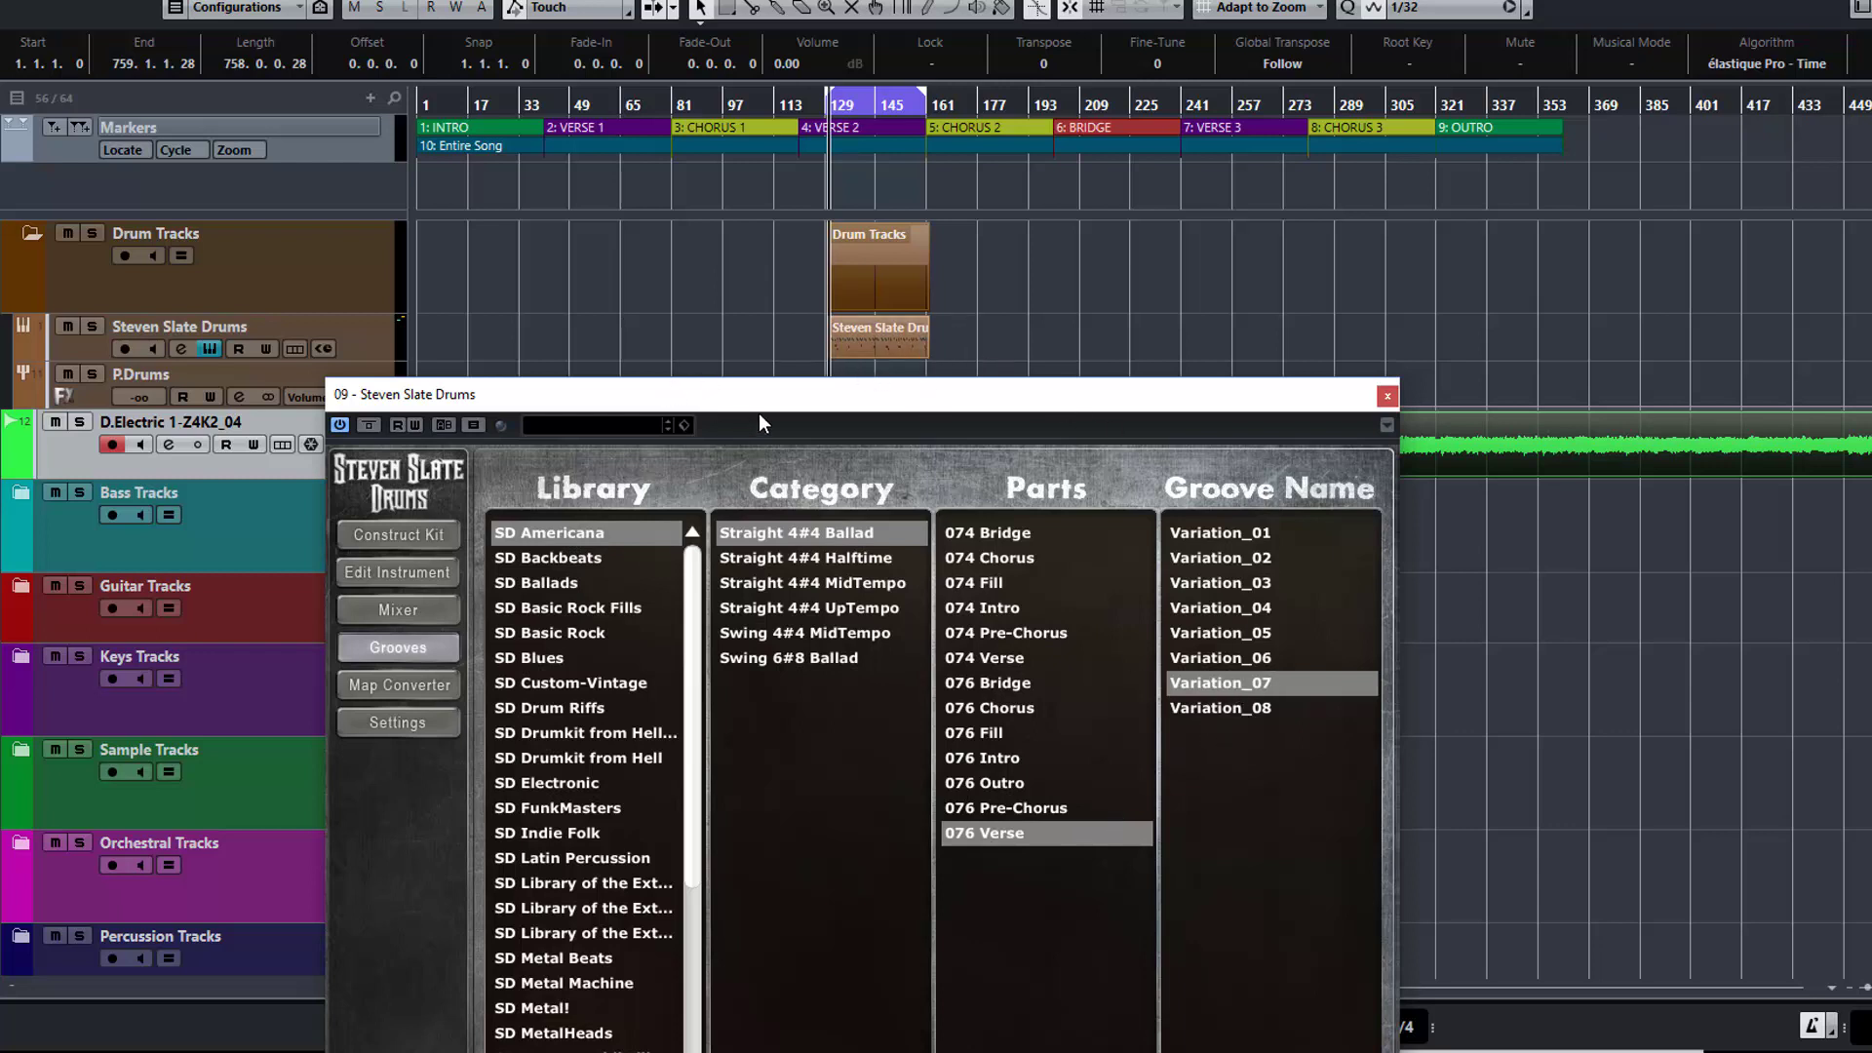
{"action": "left_click_drag", "start_coordinate": [766, 410], "coordinate": [777, 456]}
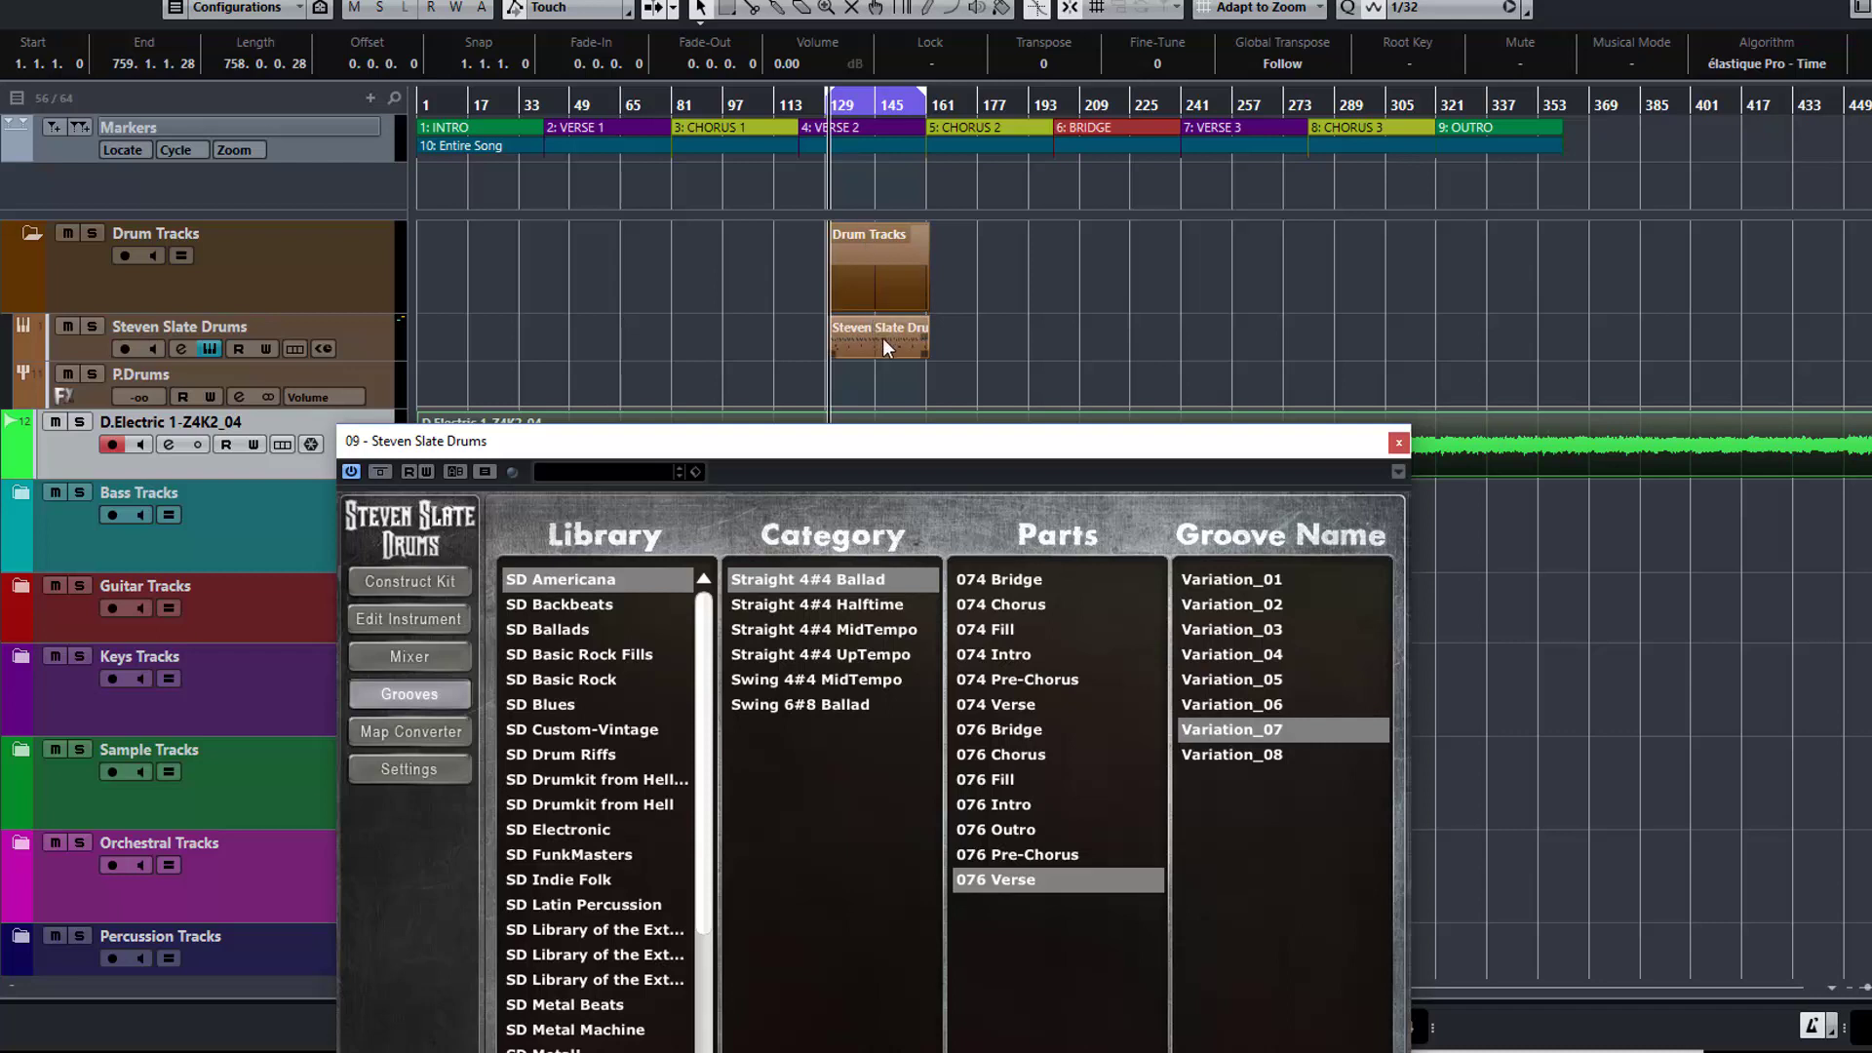
{"action": "left_click_drag", "start_coordinate": [922, 352], "coordinate": [1339, 351]}
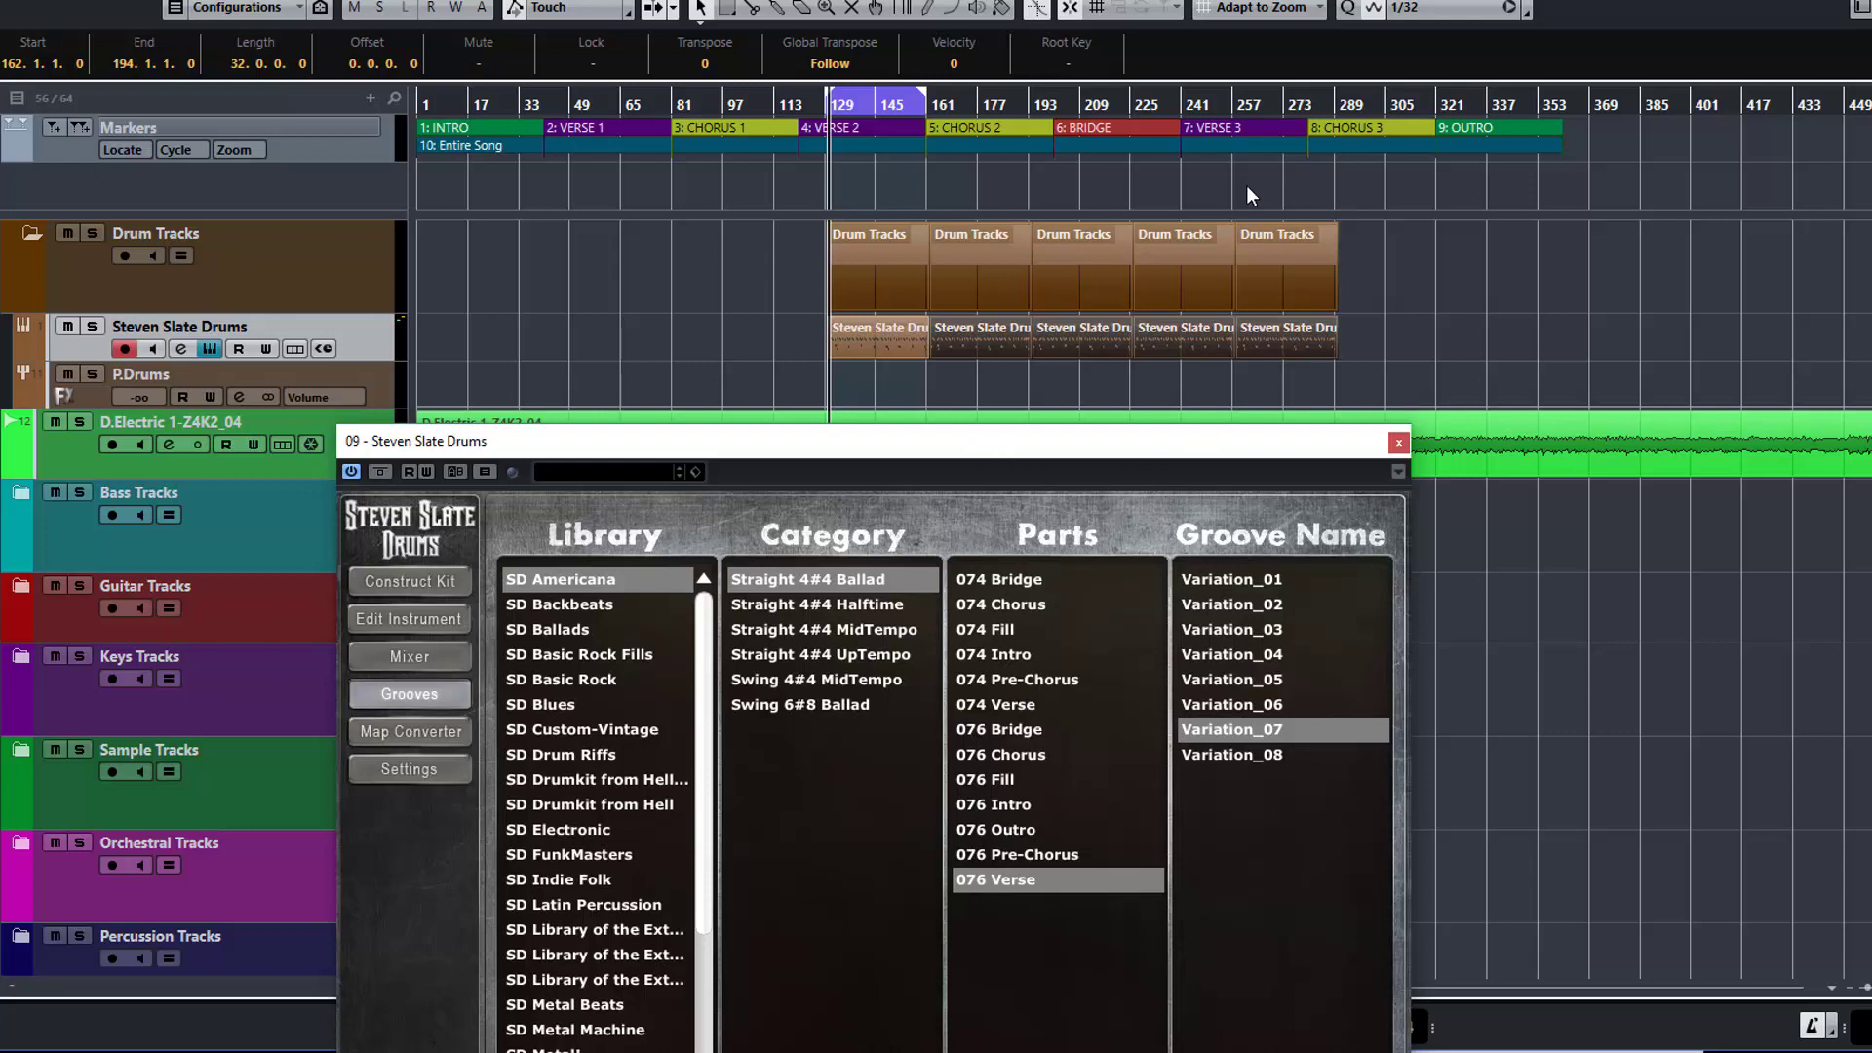
Mute the D.Electric 1-Z4K2_04 track and play the repeated drum groove from about bar 257
{"action": "left_click", "coordinate": [58, 421]}
{"action": "left_click", "coordinate": [1248, 213]}
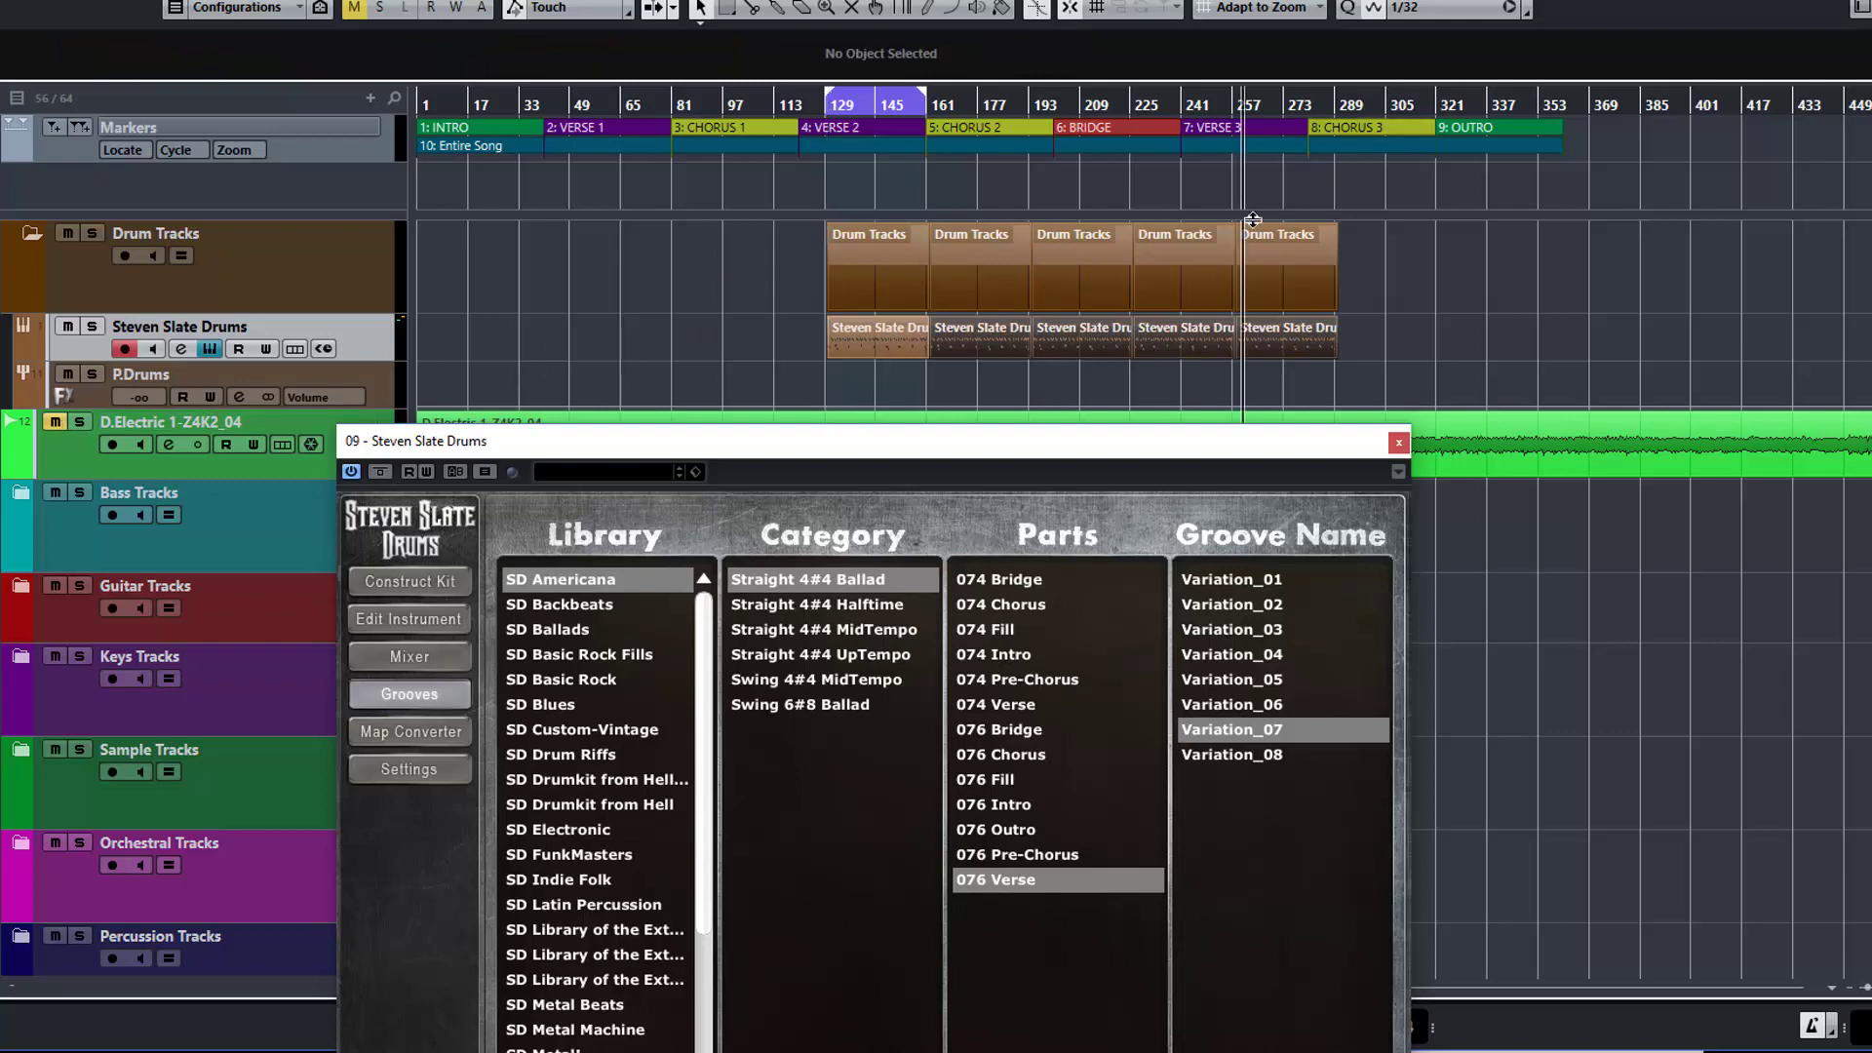
{"action": "key", "text": "space"}
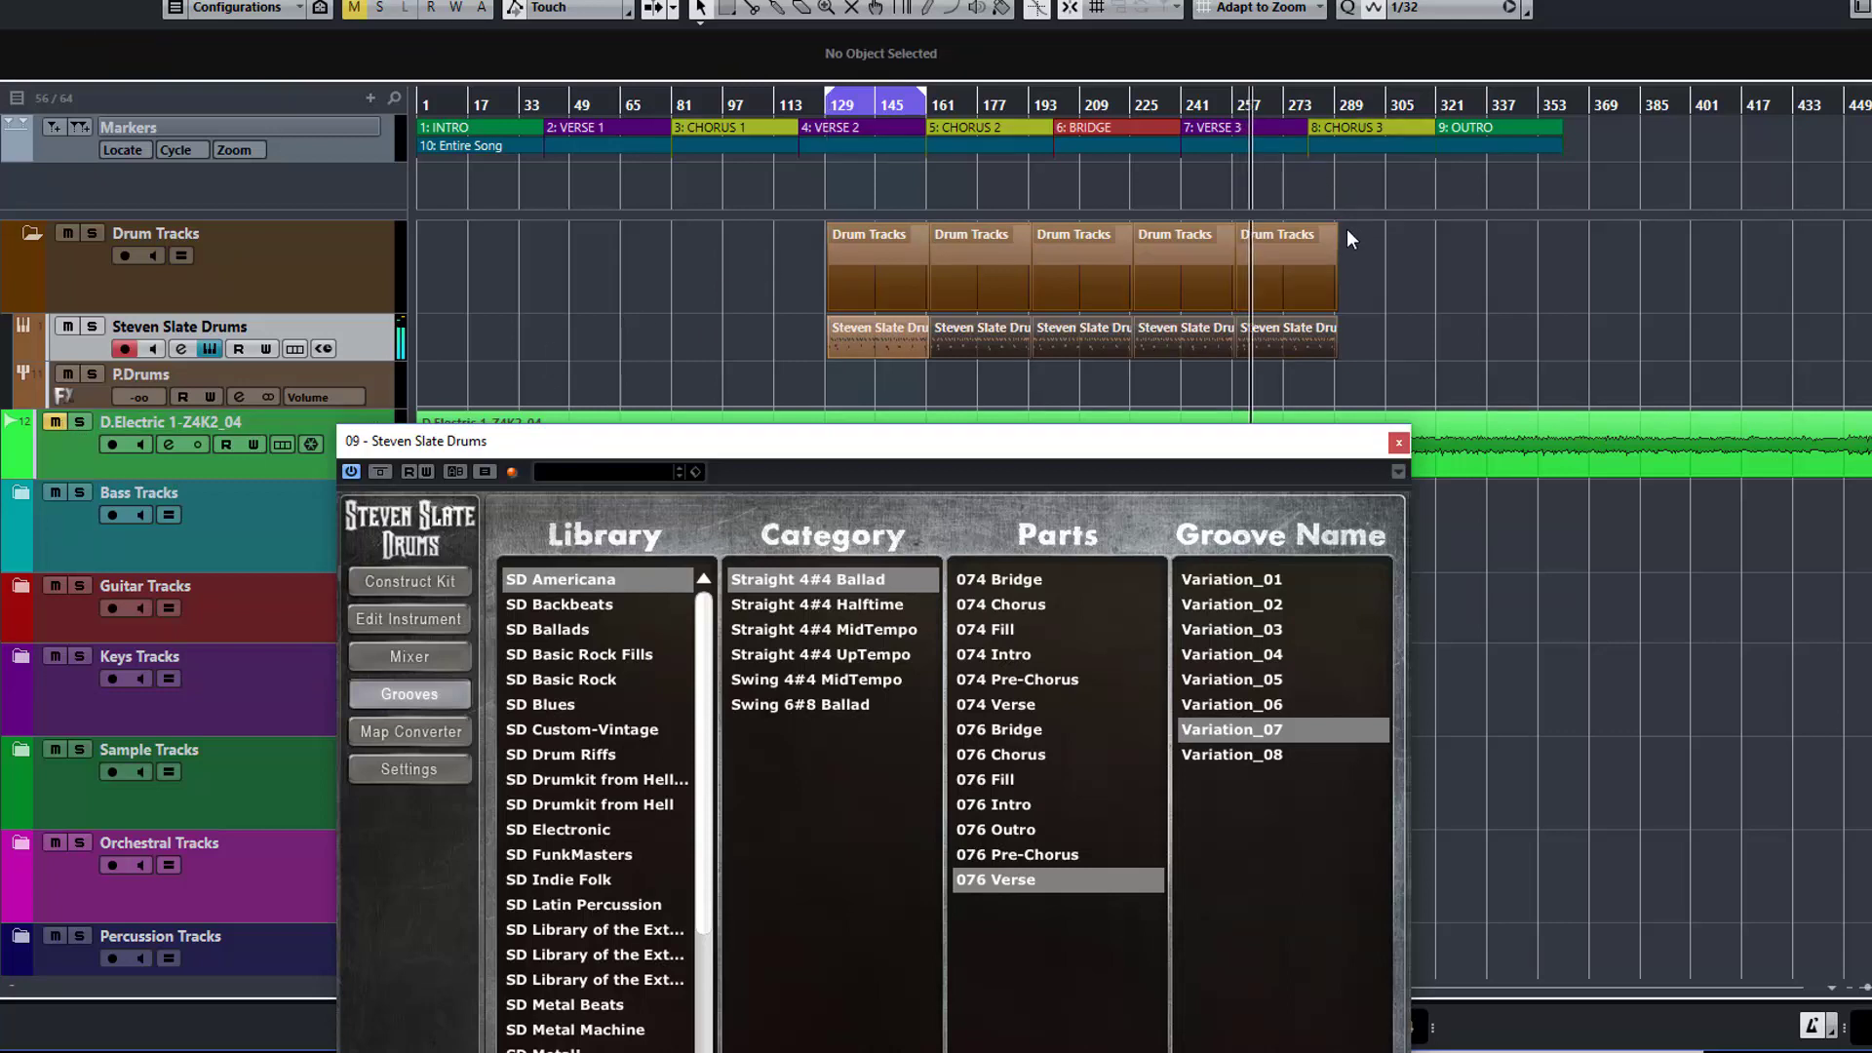
Audition the 076 Chorus grooves from Variation_02 to Variation_05 during playback
{"action": "left_click", "coordinate": [1021, 752]}
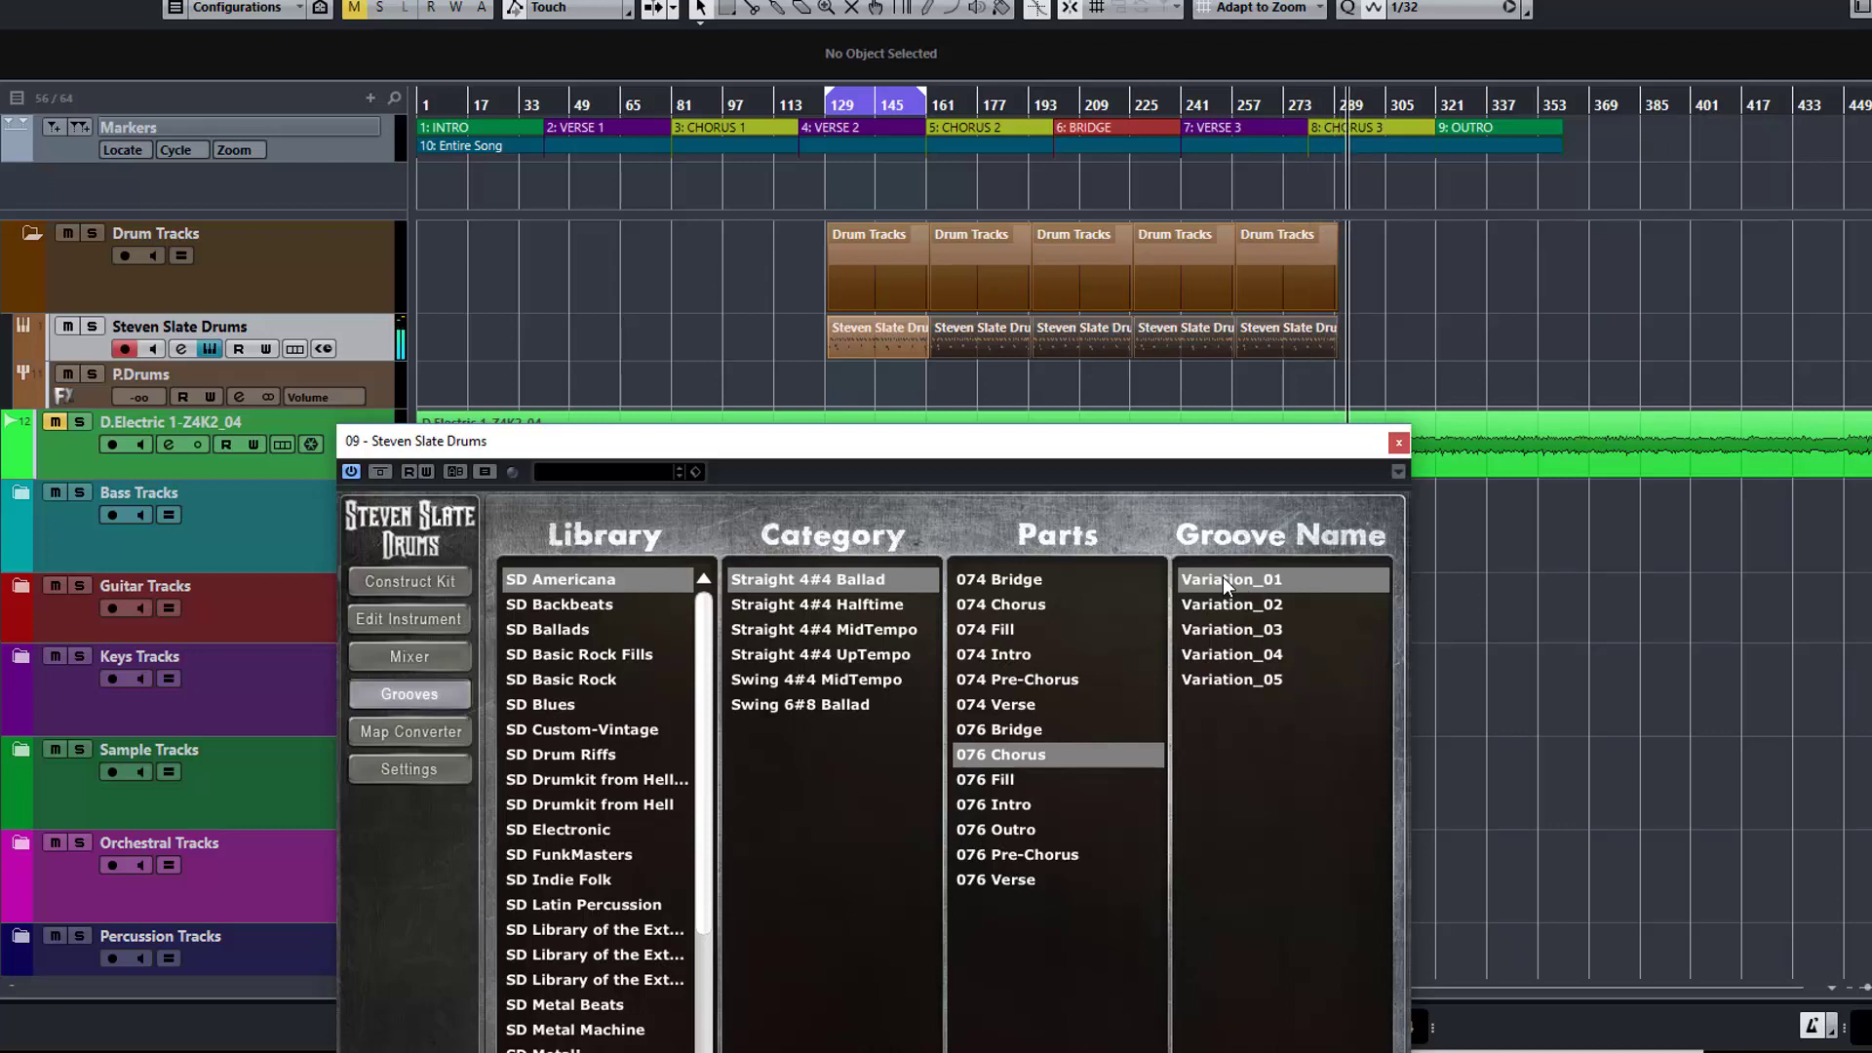
{"action": "left_click", "coordinate": [1226, 605]}
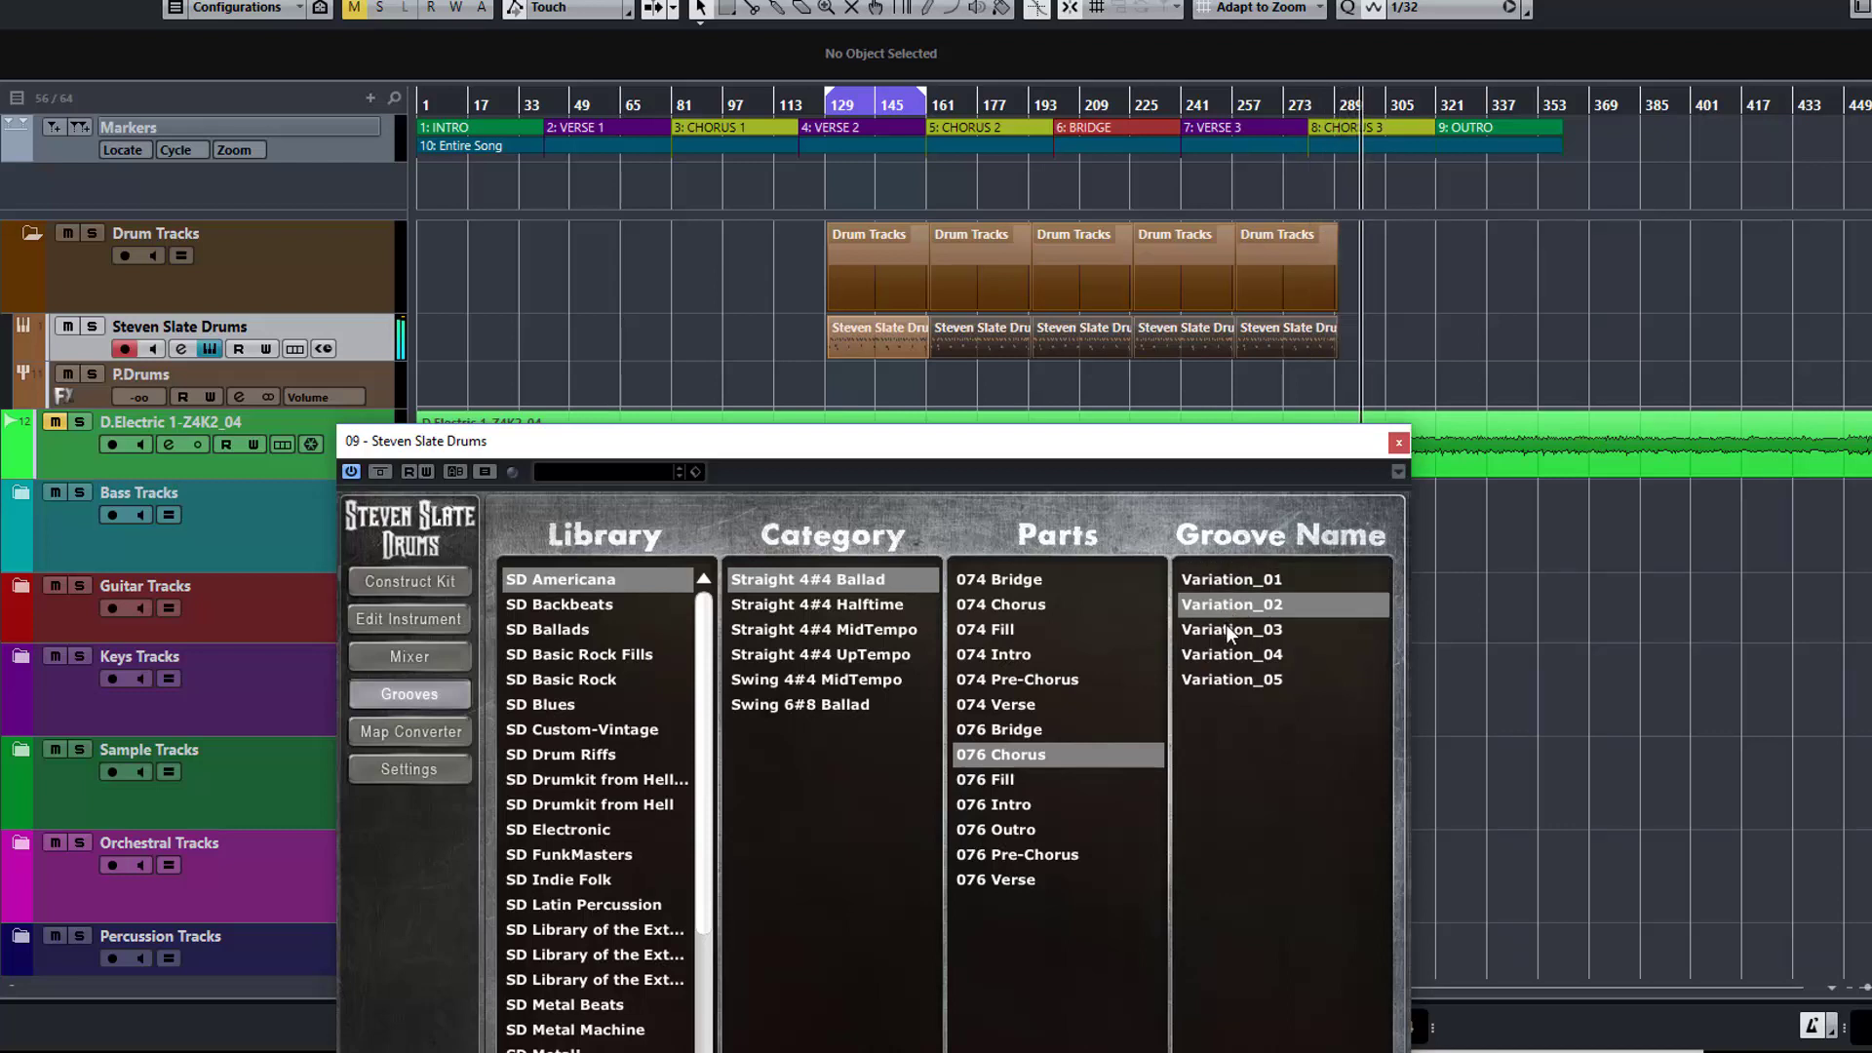
{"action": "left_click", "coordinate": [1223, 680]}
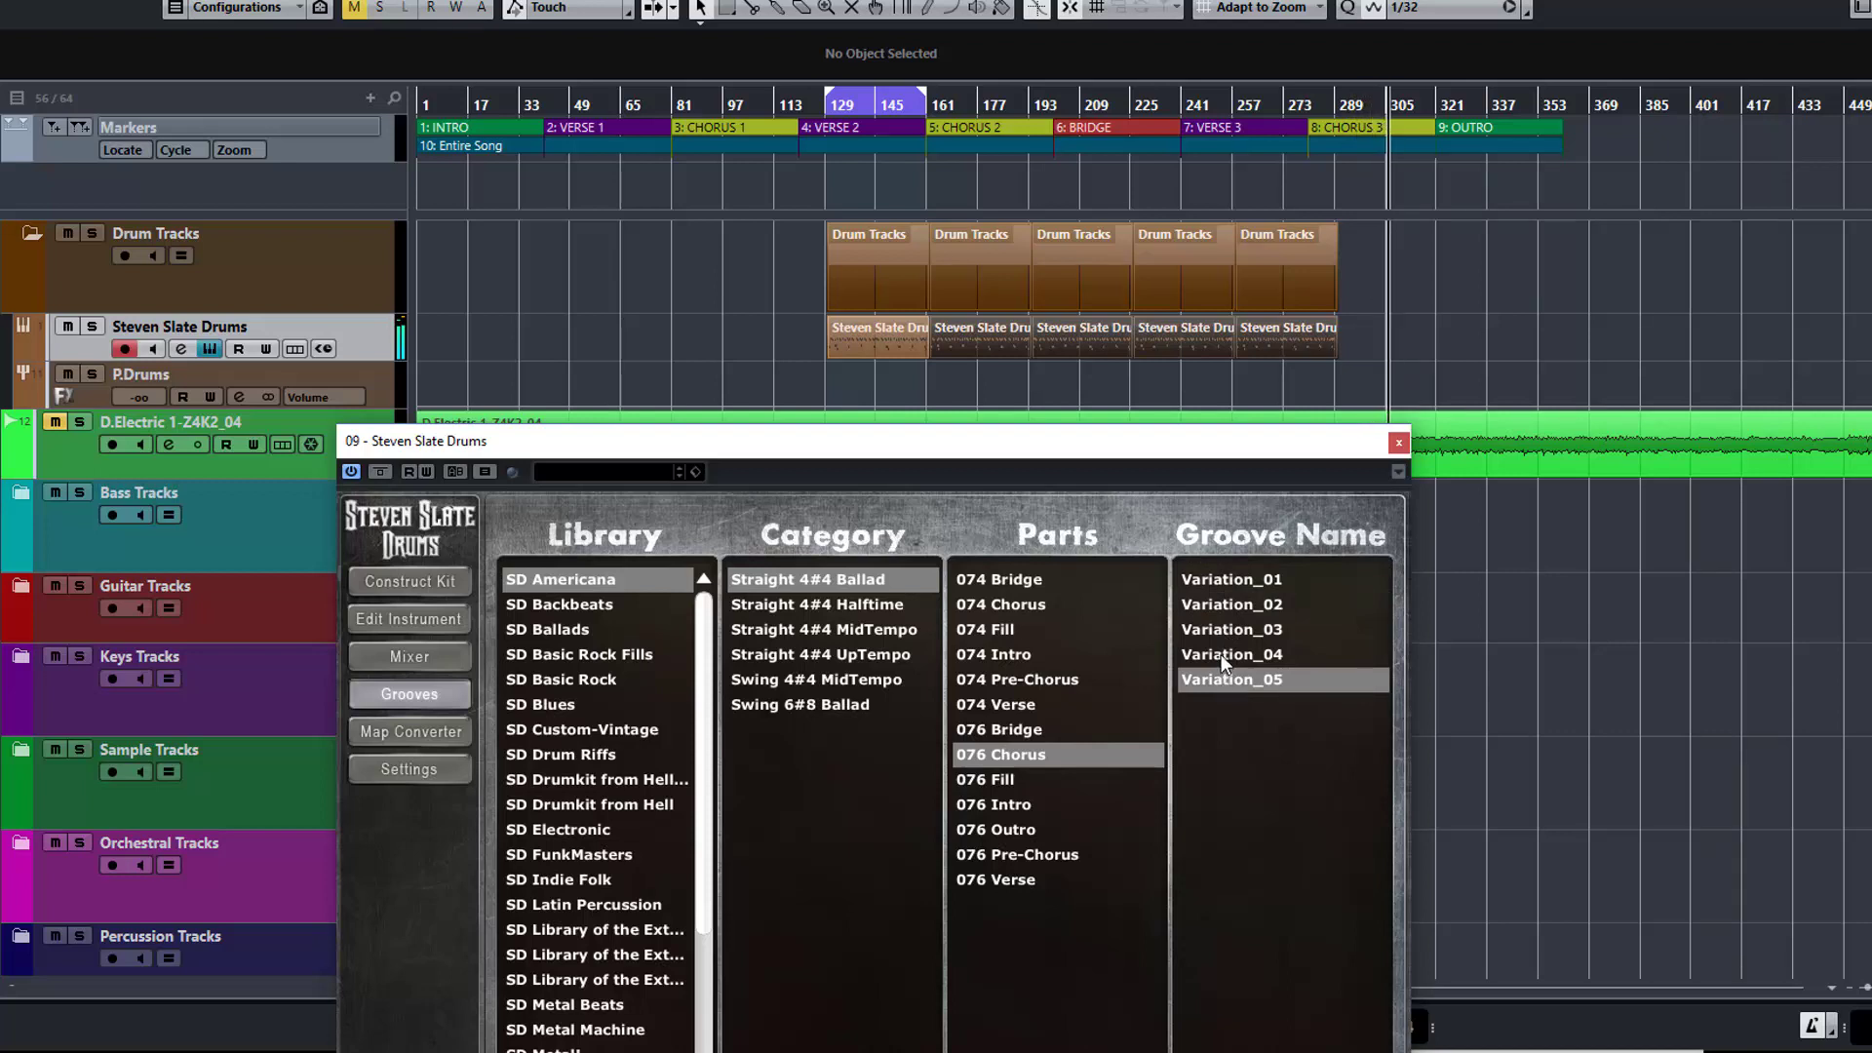
{"action": "left_click", "coordinate": [1221, 653]}
{"action": "left_click", "coordinate": [1220, 629]}
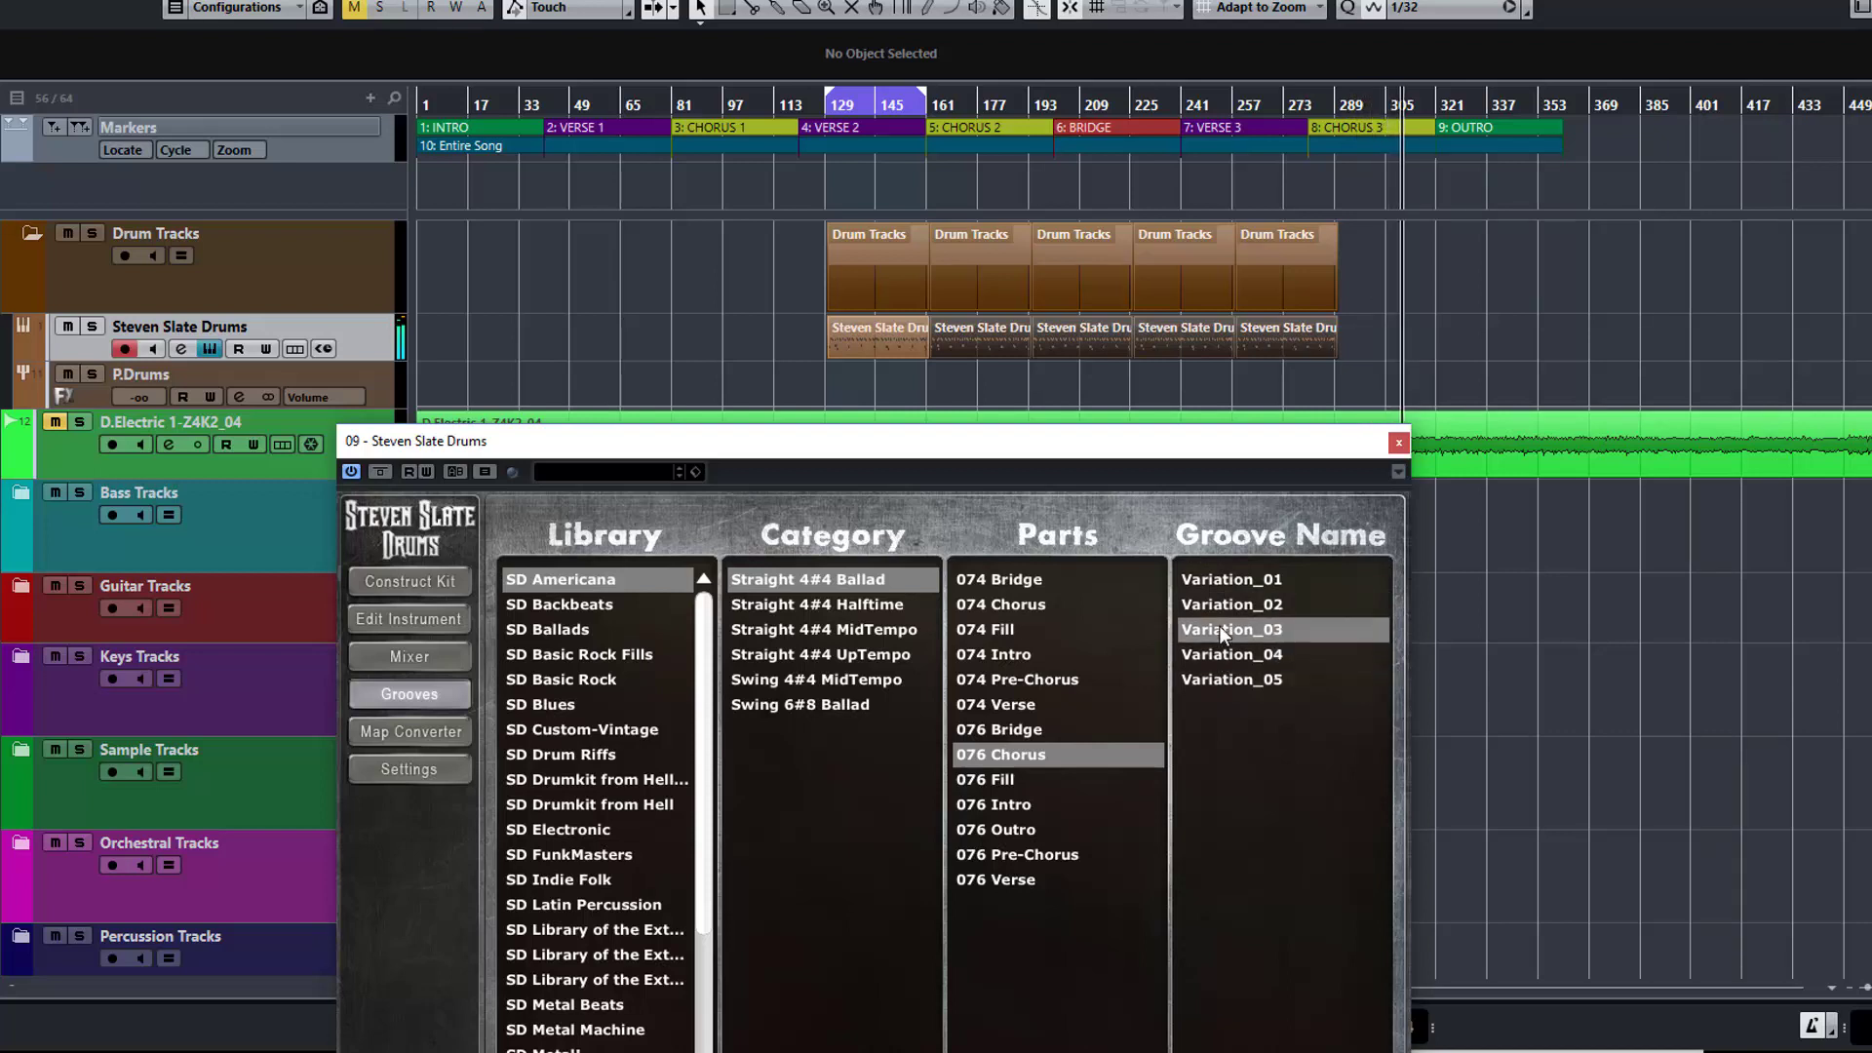
{"action": "left_click", "coordinate": [1222, 678]}
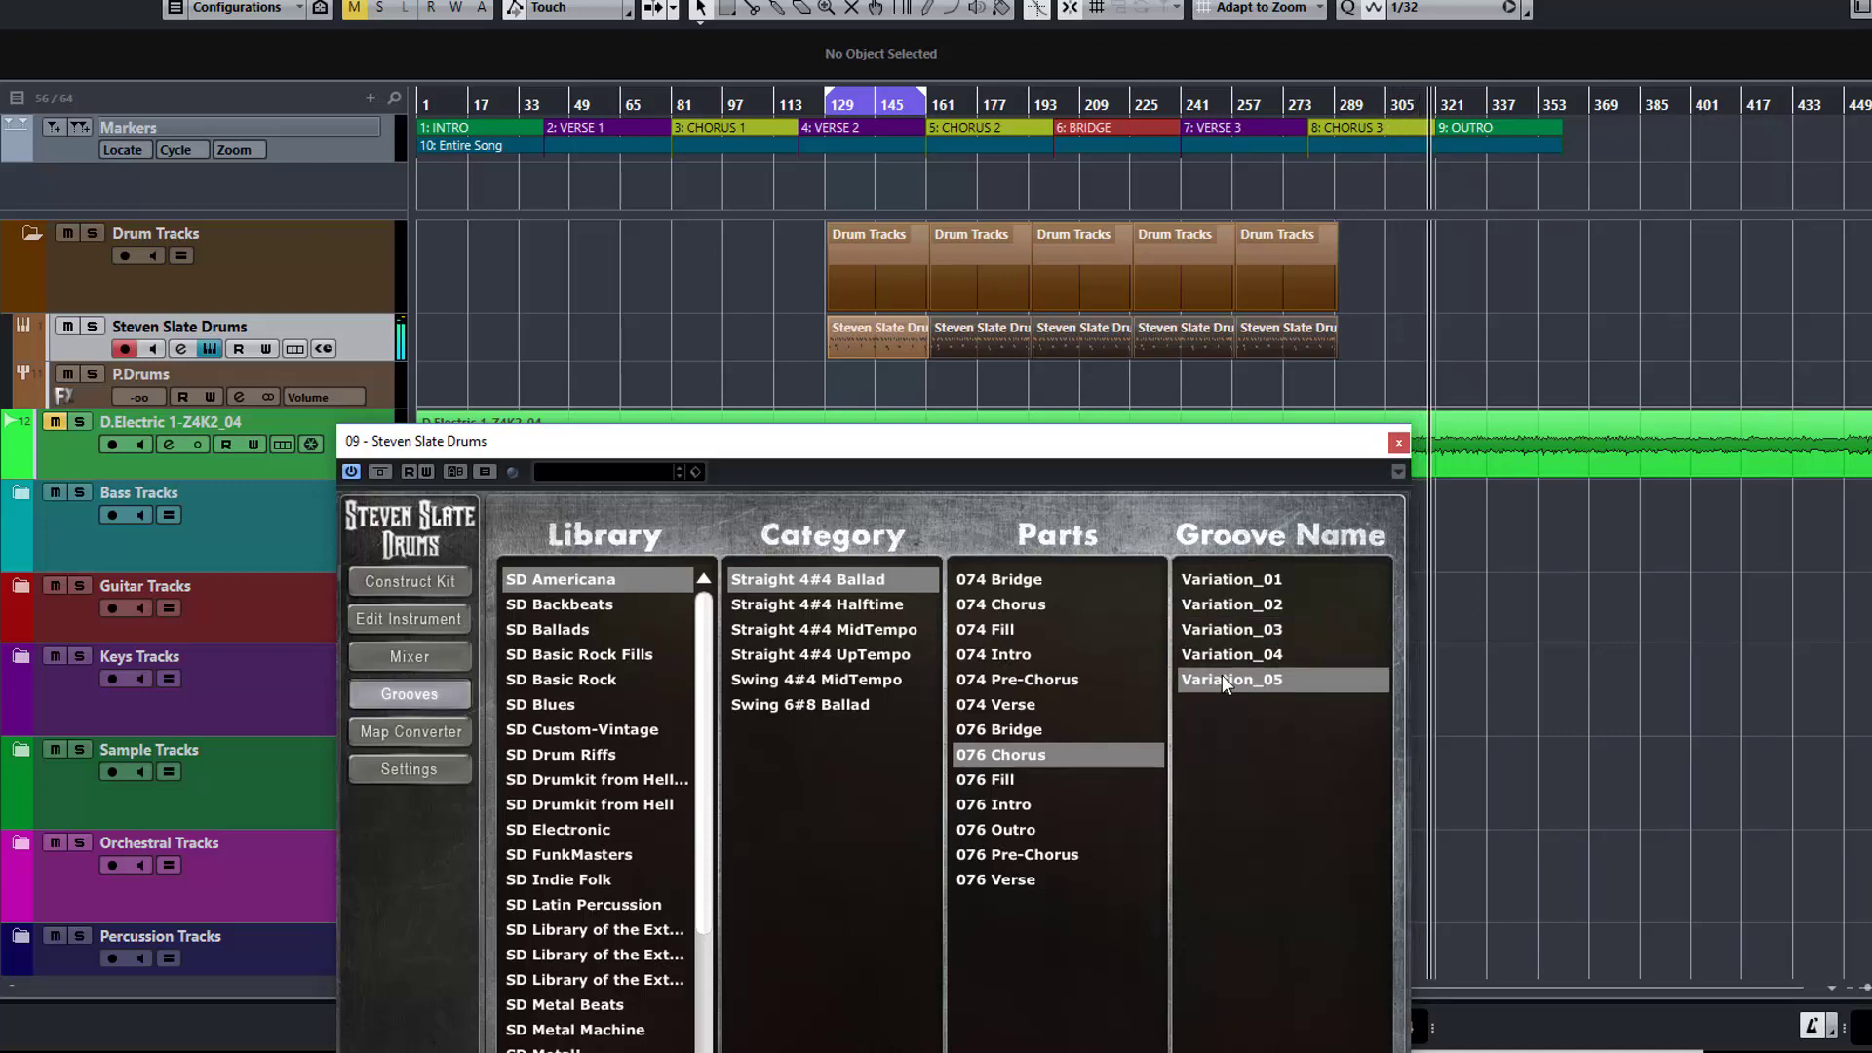
Audition 074 Chorus Variation_05 and Variation_04, and place Variation_05 after the last verse groove on the Steven Slate Drums track
{"action": "left_click", "coordinate": [1010, 604]}
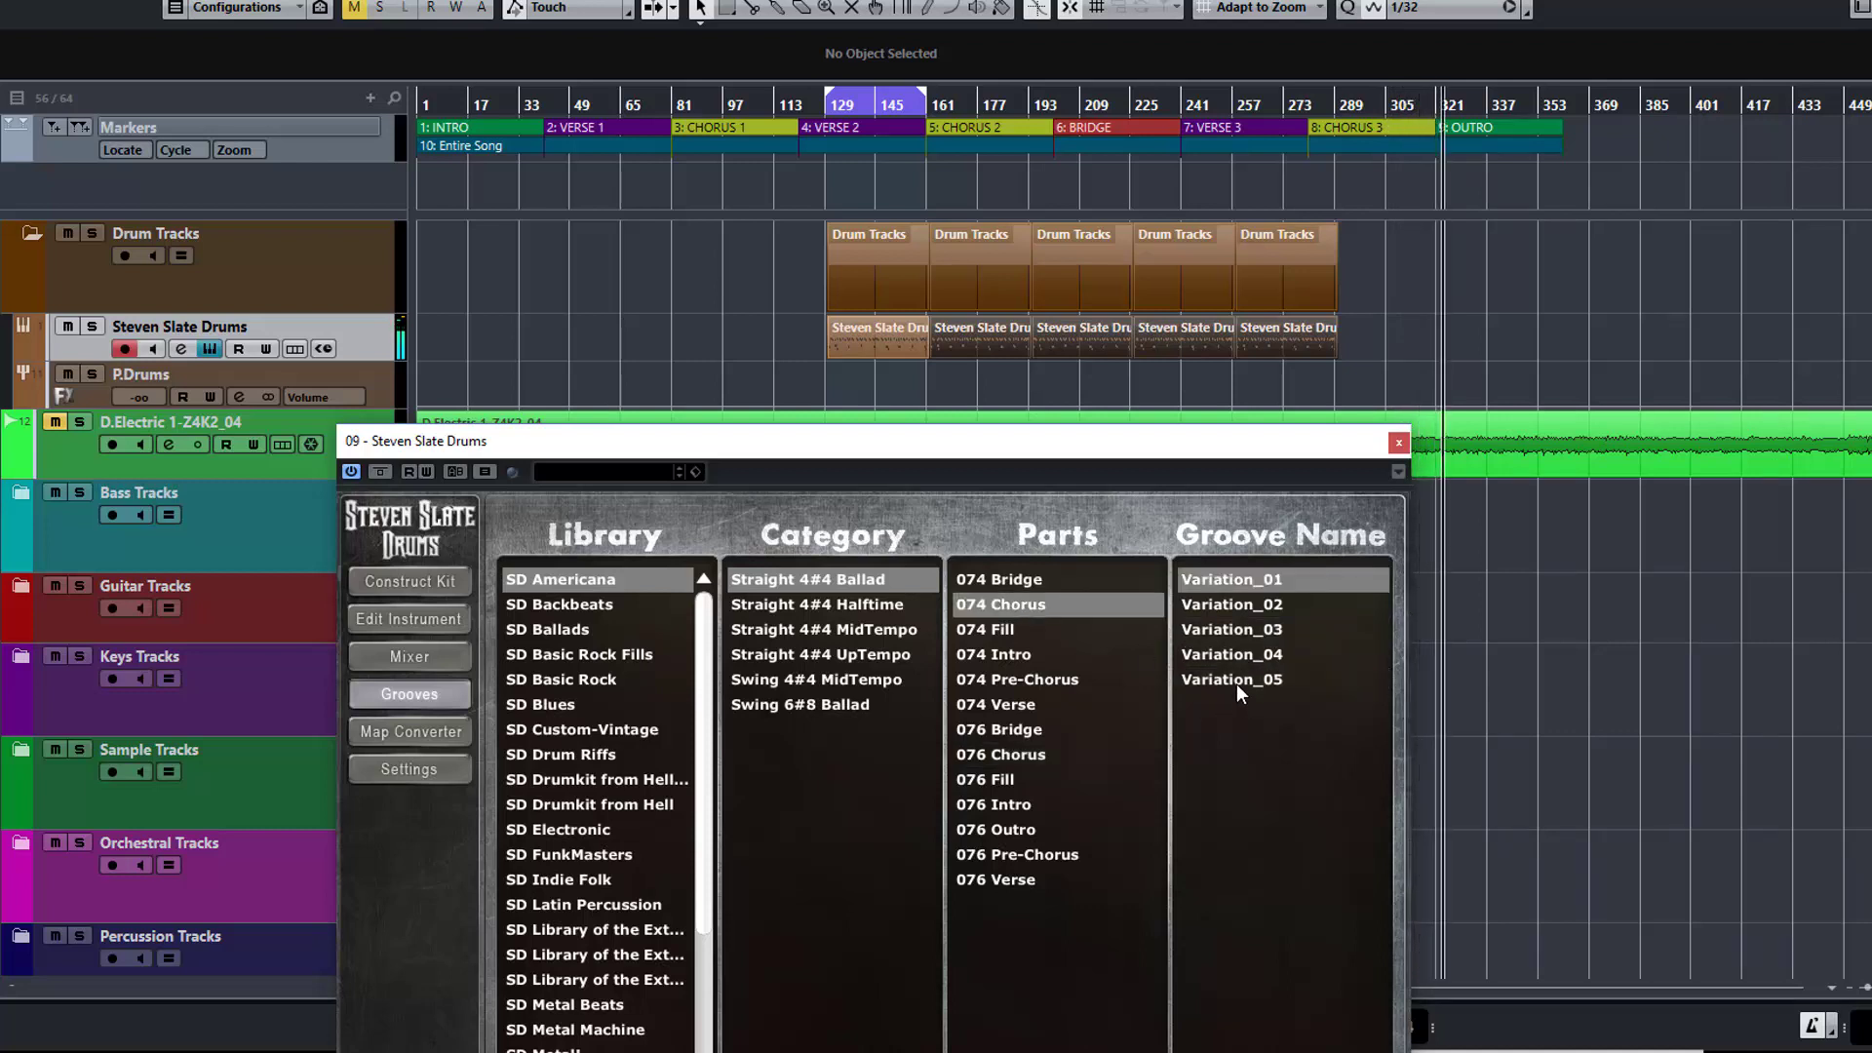
{"action": "left_click", "coordinate": [1236, 682]}
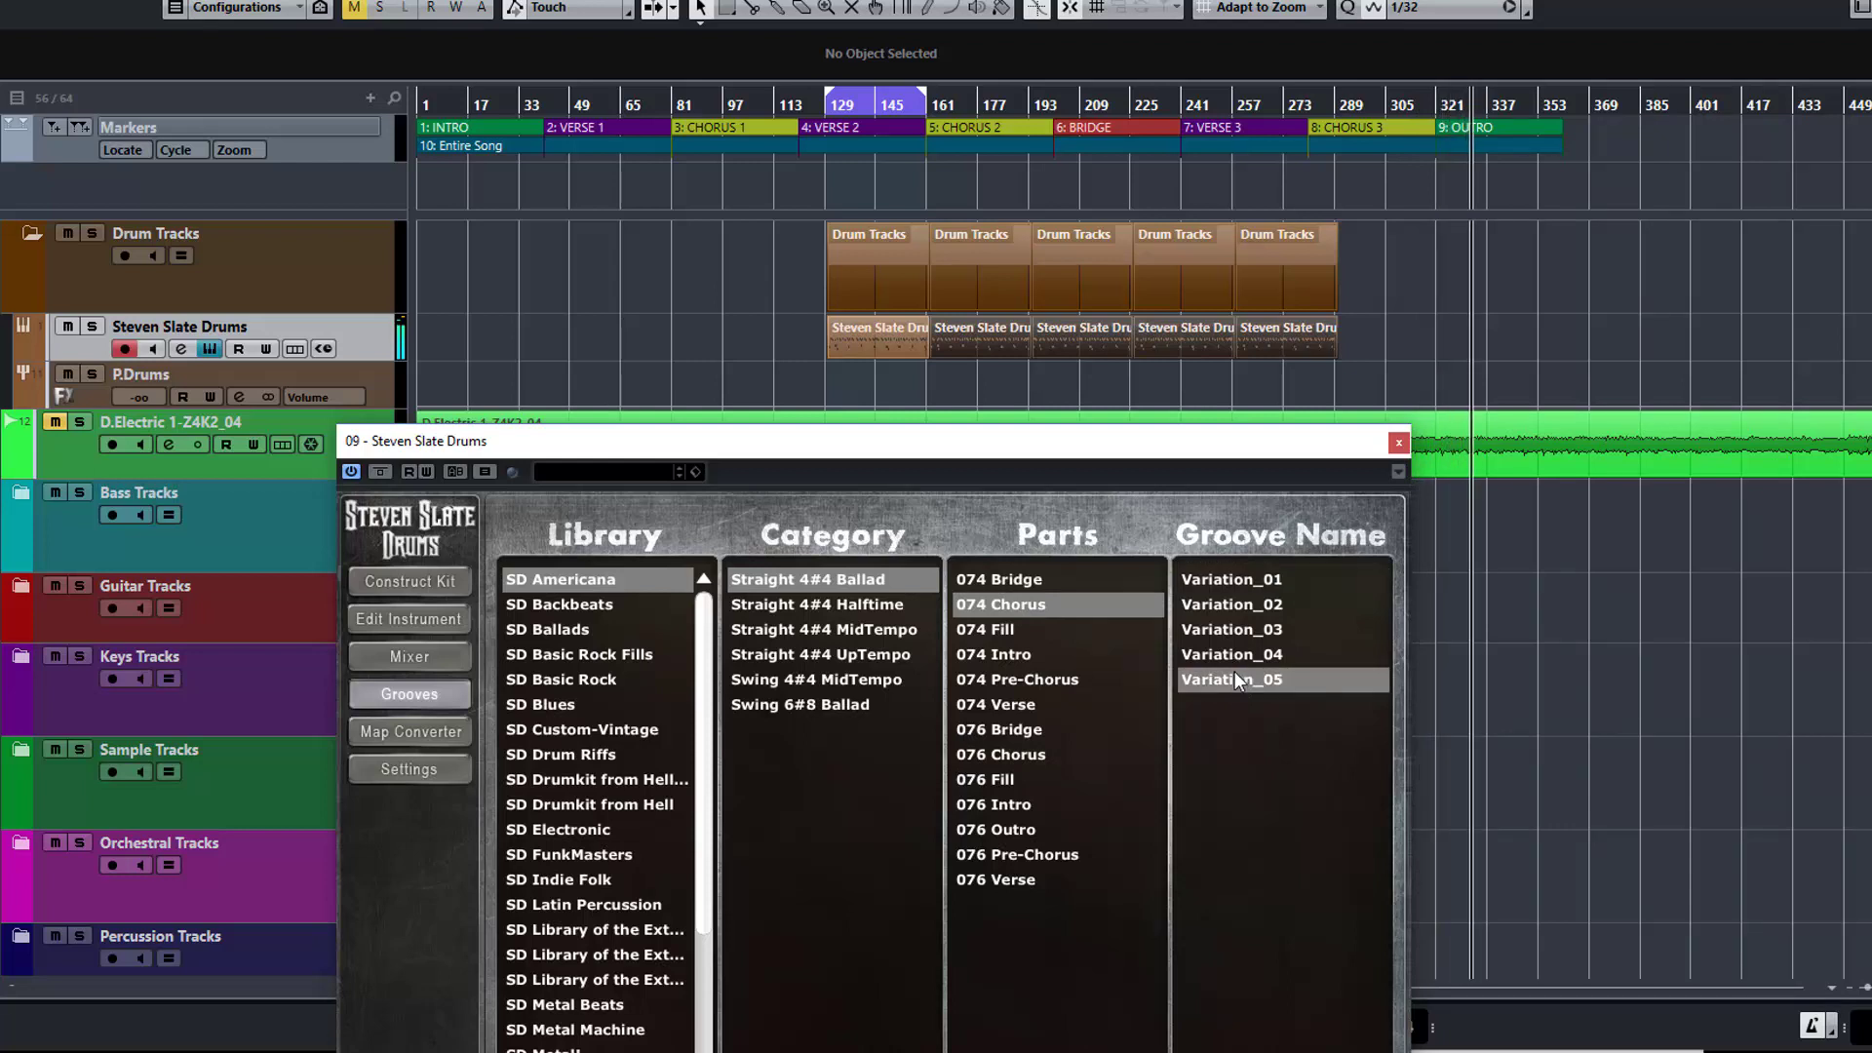
{"action": "left_click", "coordinate": [1233, 656]}
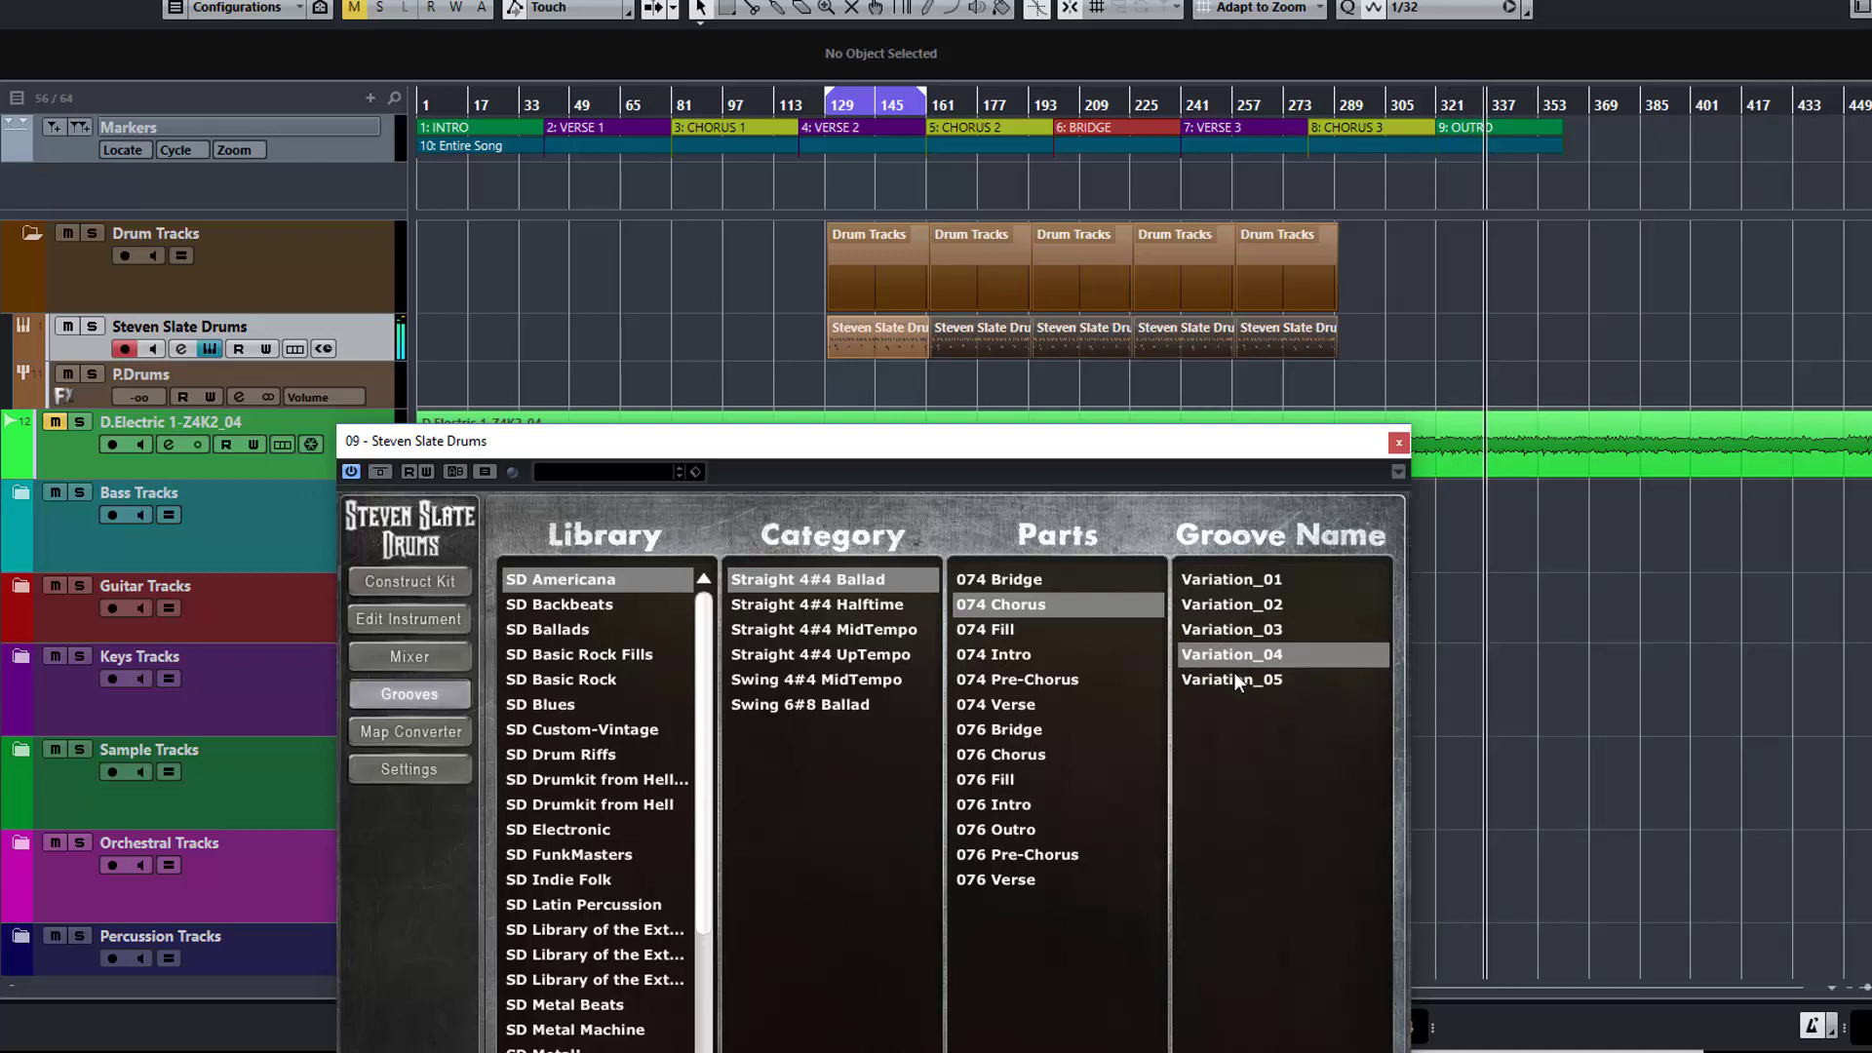
{"action": "left_click", "coordinate": [1236, 682]}
{"action": "mouse_move", "coordinate": [1239, 681]}
{"action": "left_mouse_down"}
{"action": "mouse_move", "coordinate": [1348, 471]}
{"action": "mouse_move", "coordinate": [1360, 349]}
{"action": "mouse_move", "coordinate": [1340, 334]}
{"action": "left_mouse_up"}
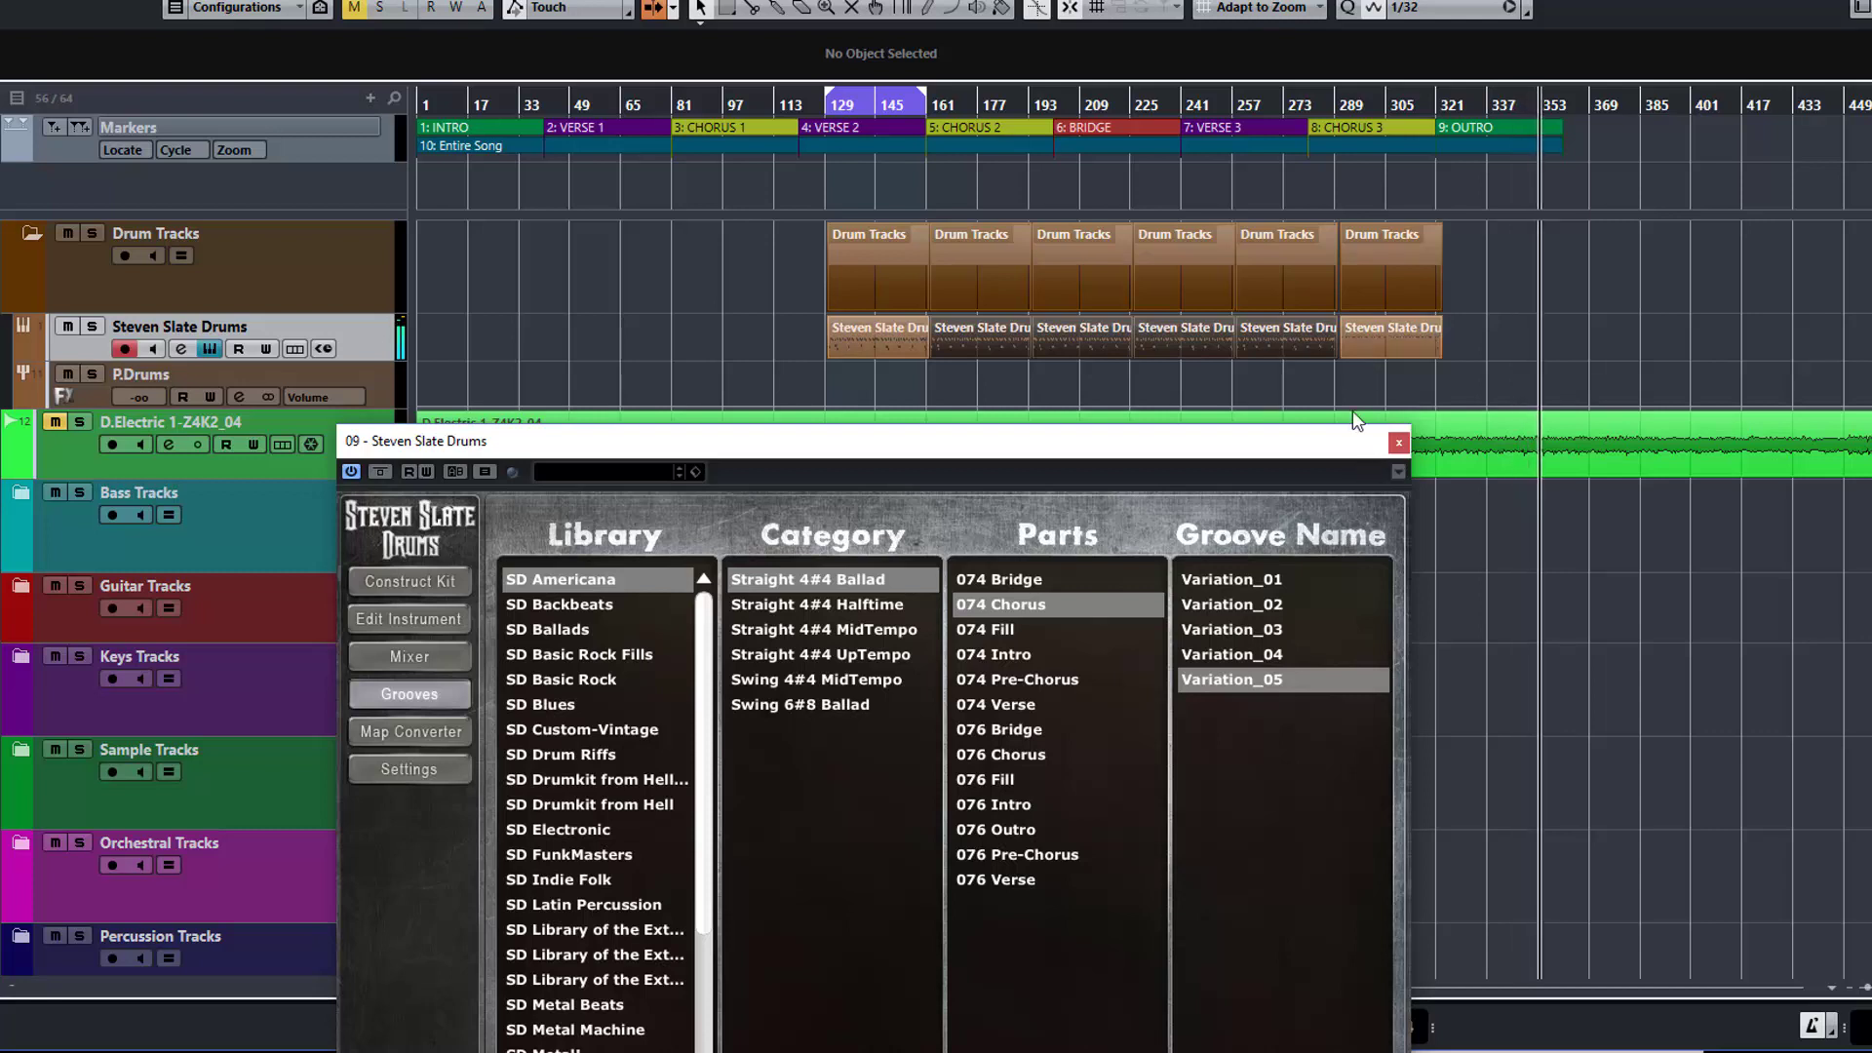
Stop playback and close the Steven Slate Drums window to uncover the drum parts
{"action": "left_click_drag", "start_coordinate": [1321, 448], "coordinate": [1002, 313]}
{"action": "key", "text": "space"}
{"action": "left_click_drag", "start_coordinate": [1377, 326], "coordinate": [1377, 327]}
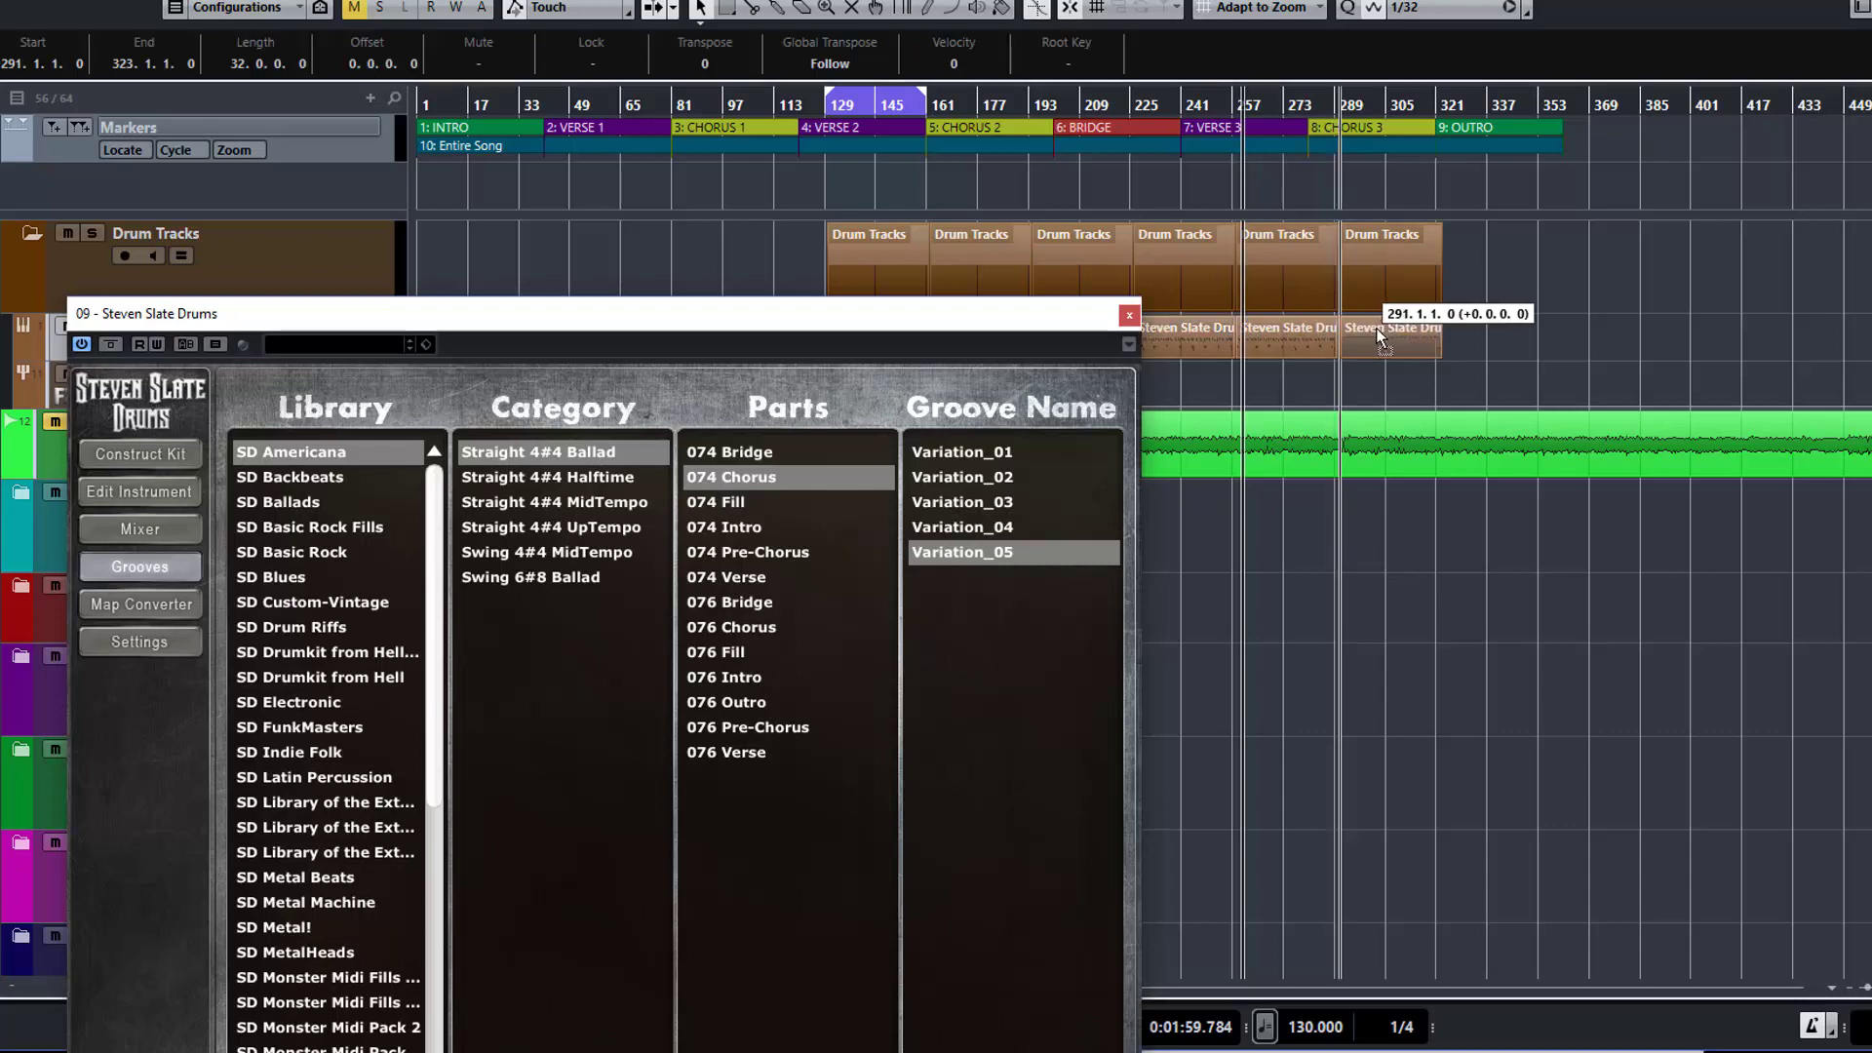
{"action": "left_click", "coordinate": [1130, 315]}
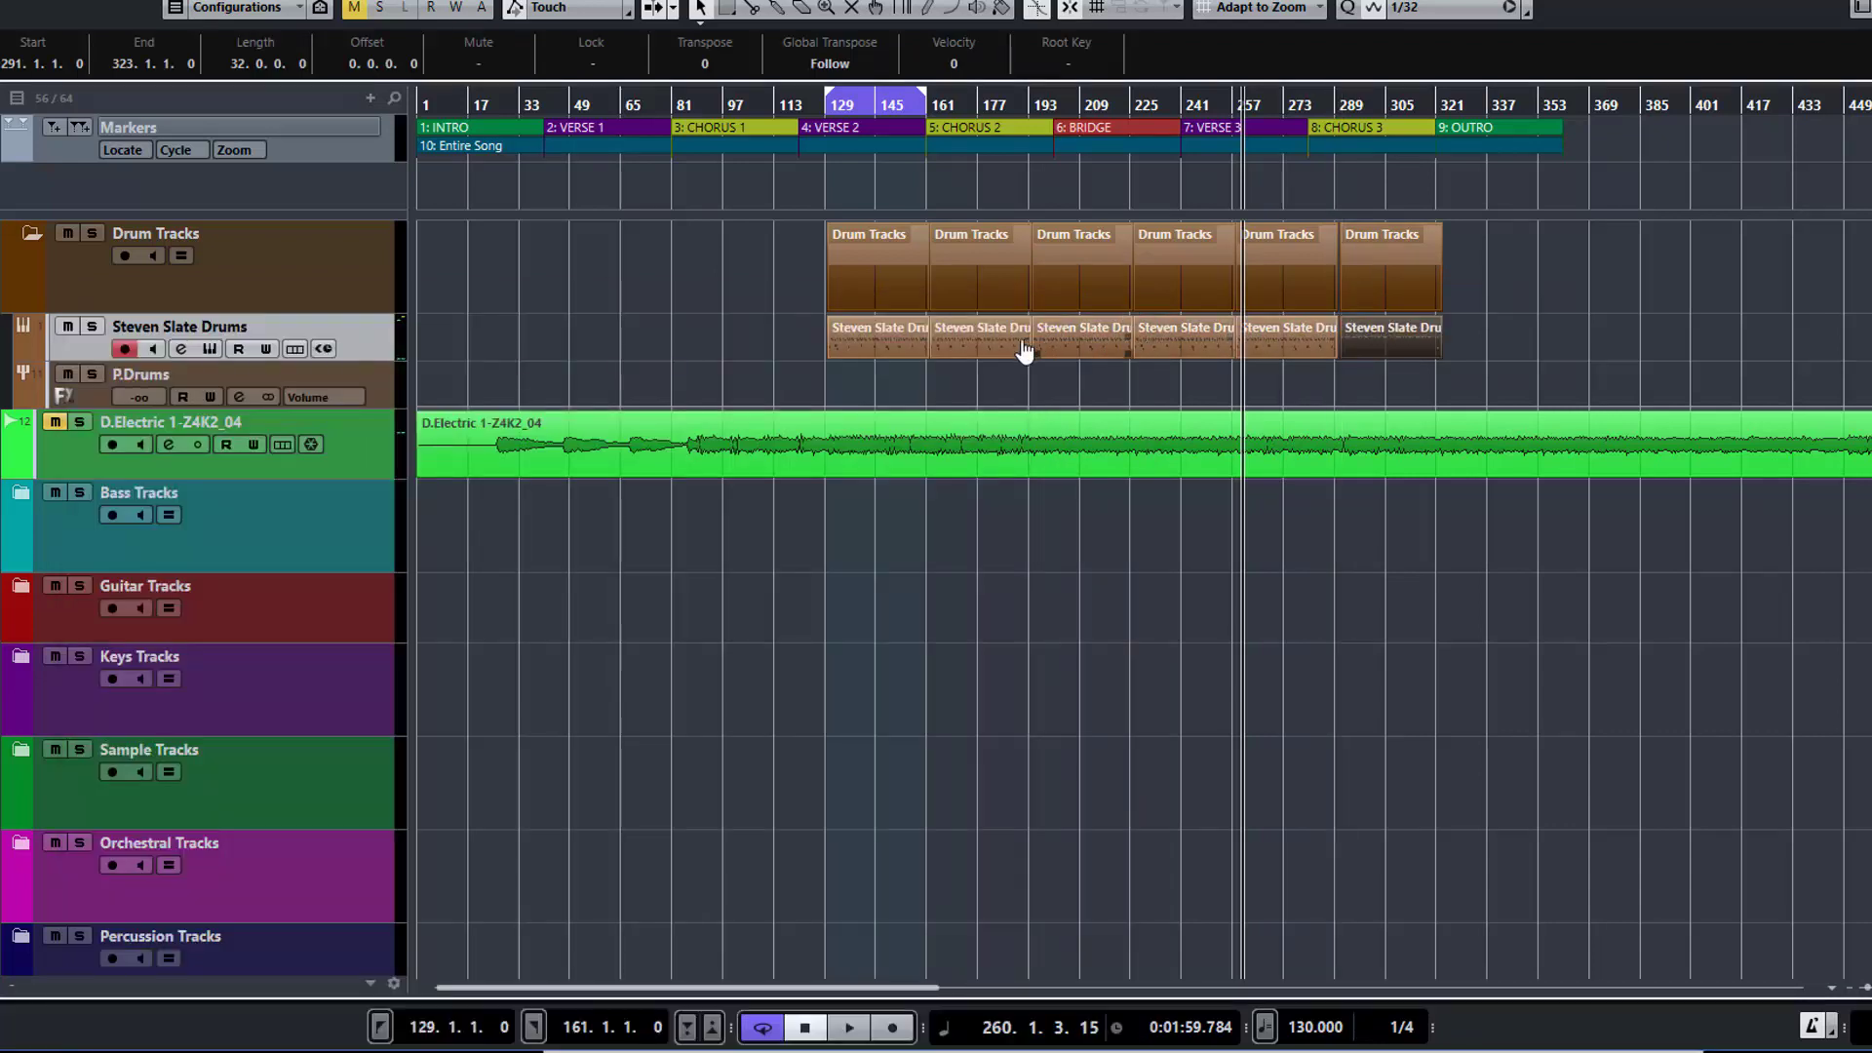
Move the second verse groove part to bar 161, directly after the first one
{"action": "key", "text": "g"}
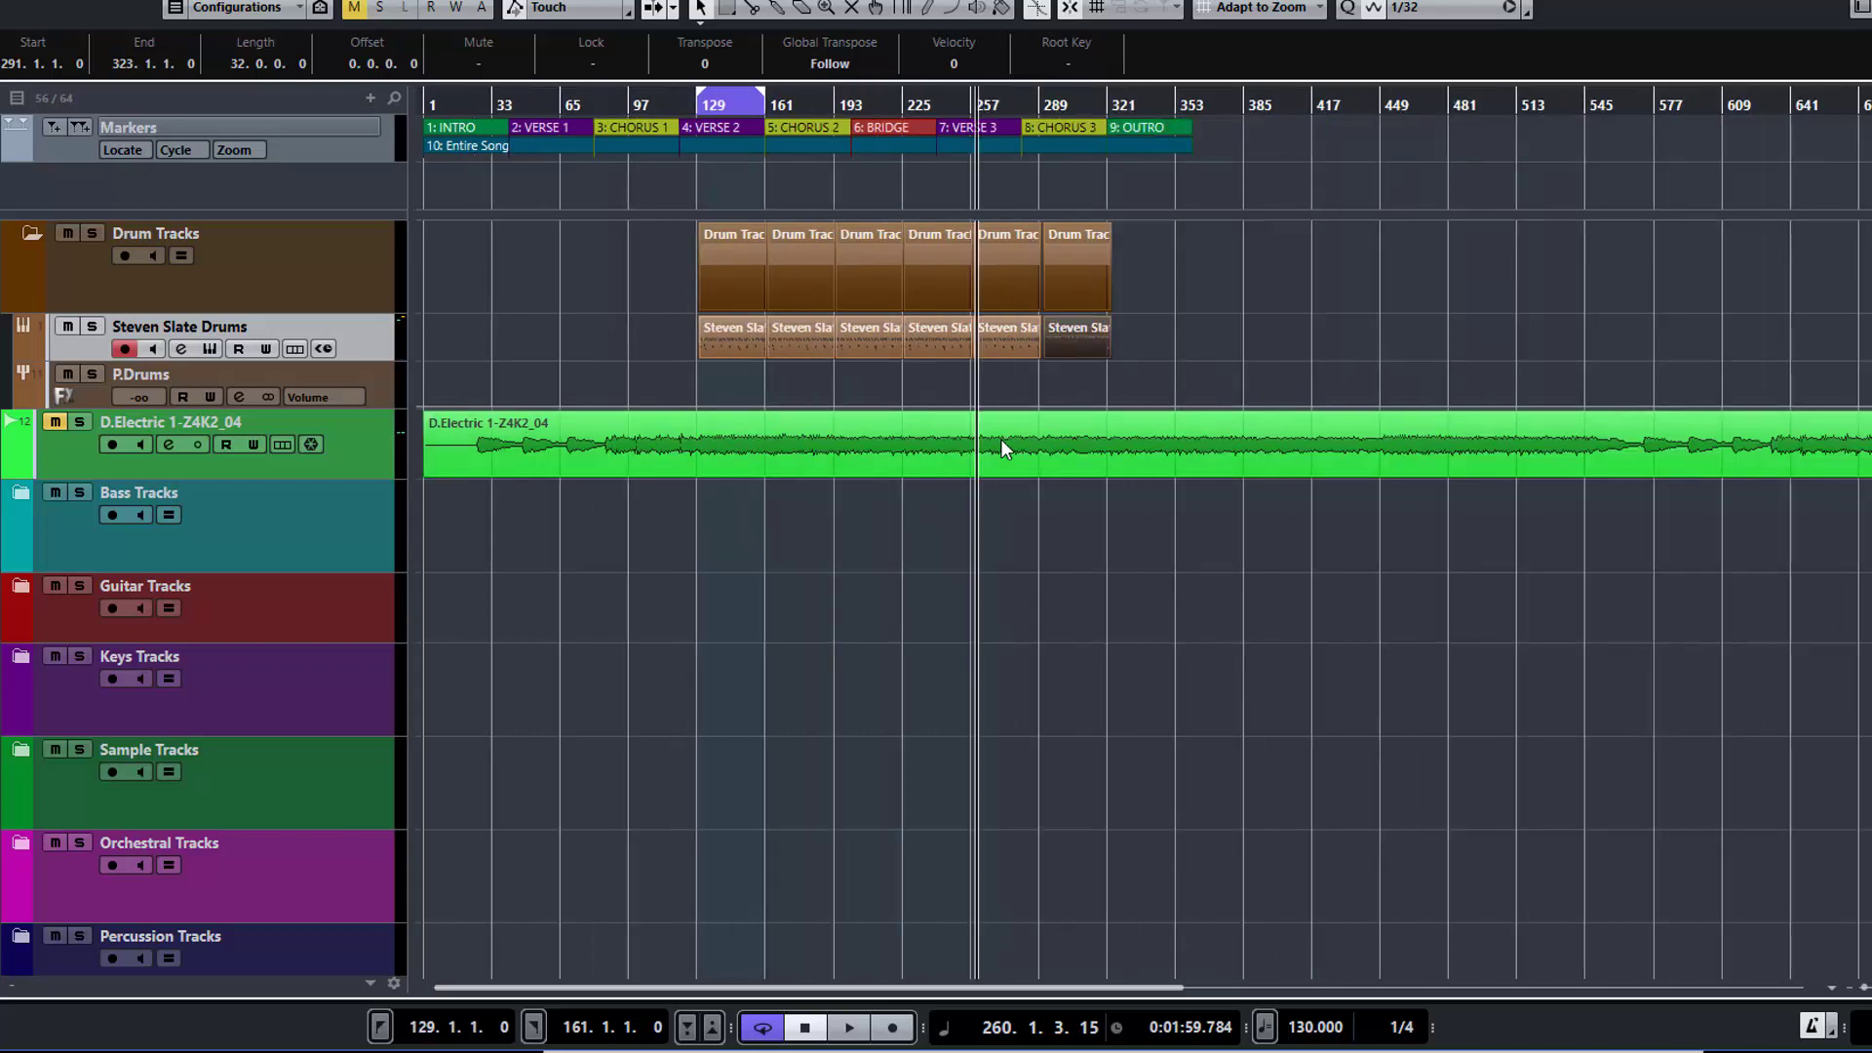
{"action": "key", "text": "h"}
{"action": "key", "text": "h"}
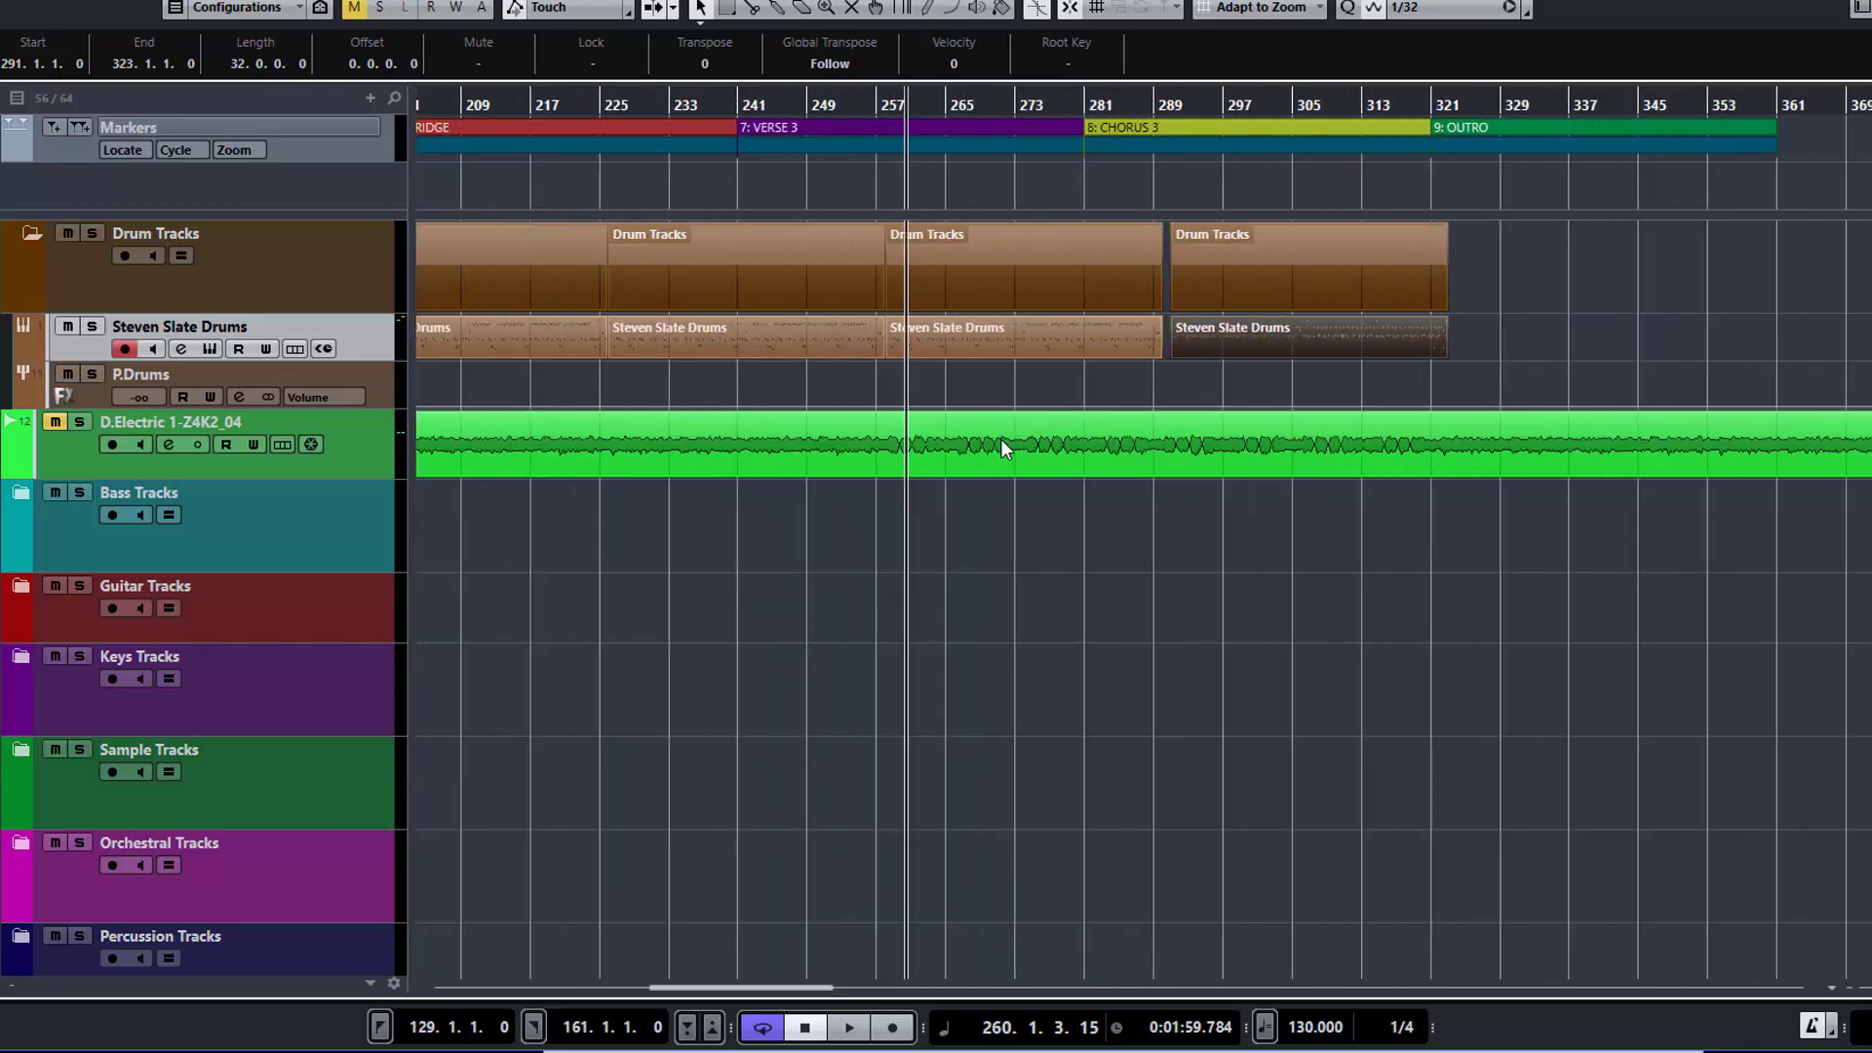
{"action": "key", "text": "h"}
{"action": "key", "text": "h"}
{"action": "scroll", "coordinate": [1001, 439], "scroll_direction": "left", "scroll_amount": 10}
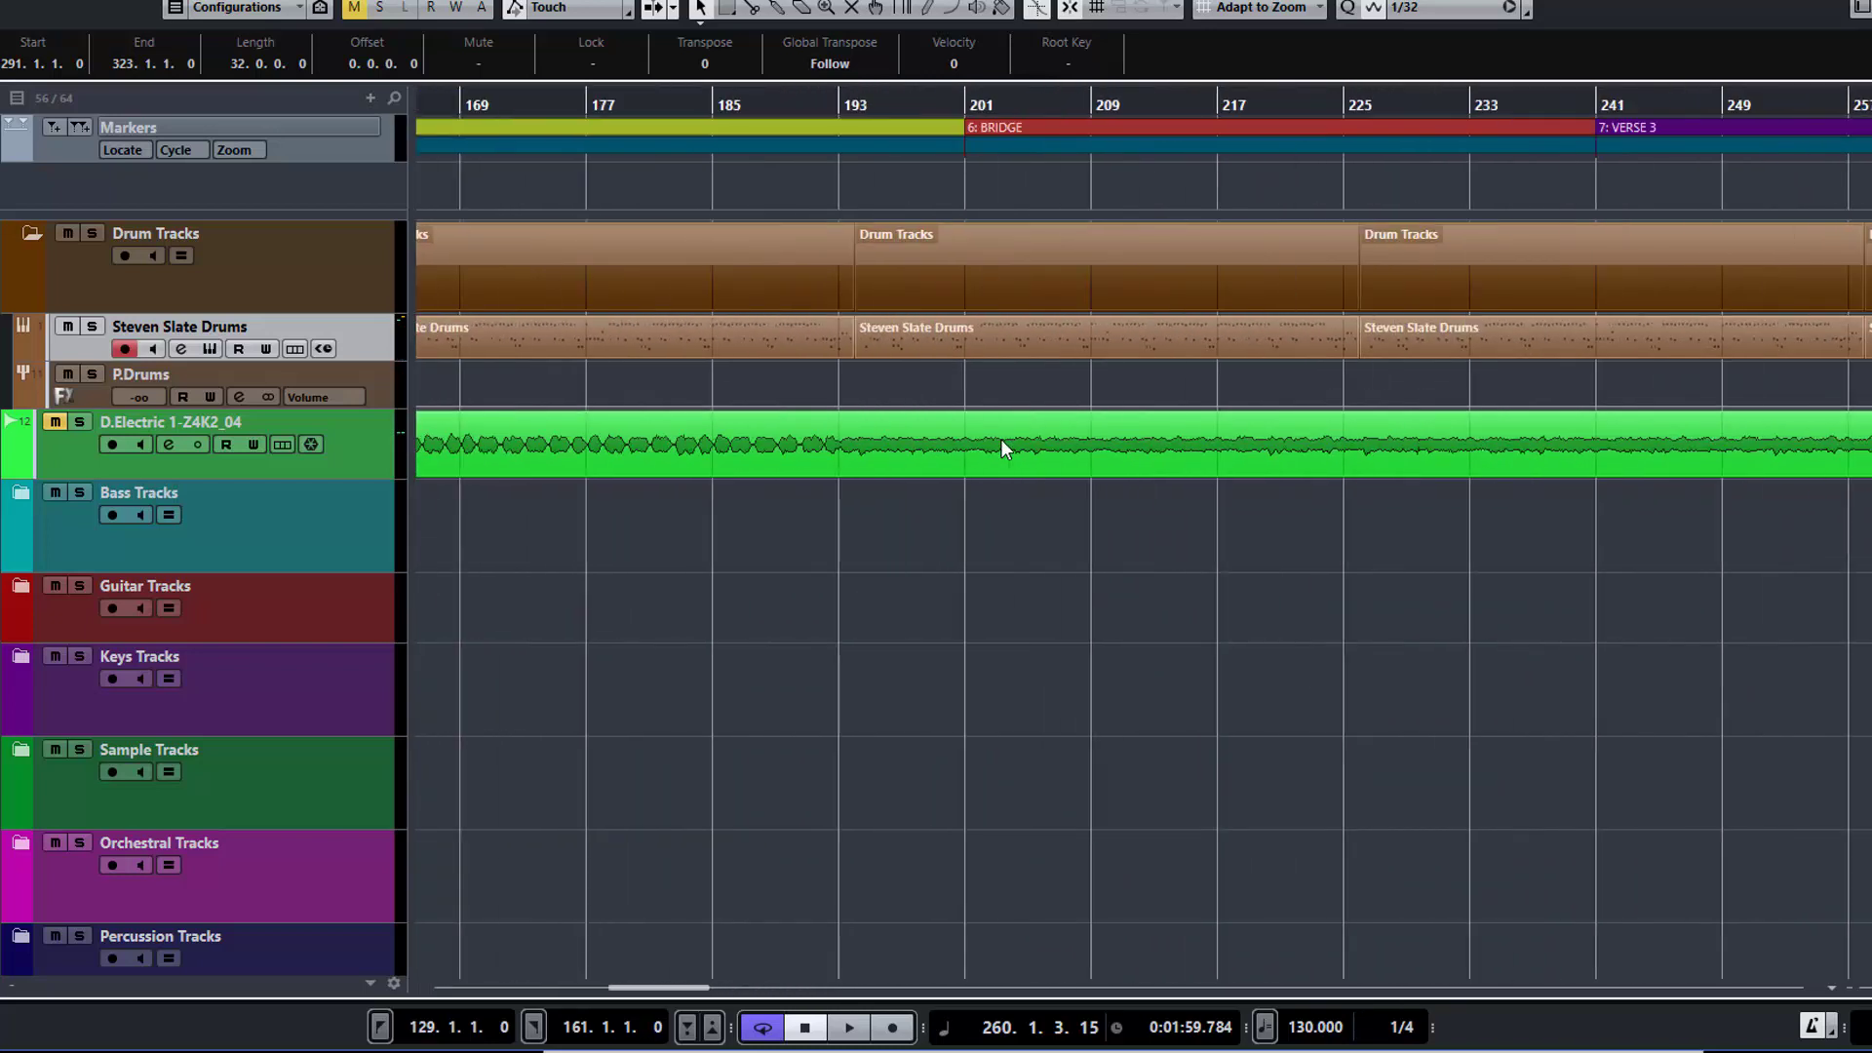
{"action": "mouse_move", "coordinate": [1045, 330]}
{"action": "left_mouse_down"}
{"action": "mouse_move", "coordinate": [1020, 332]}
{"action": "mouse_move", "coordinate": [1048, 337]}
{"action": "left_mouse_up"}
{"action": "left_click_drag", "start_coordinate": [1469, 333], "coordinate": [1450, 336]}
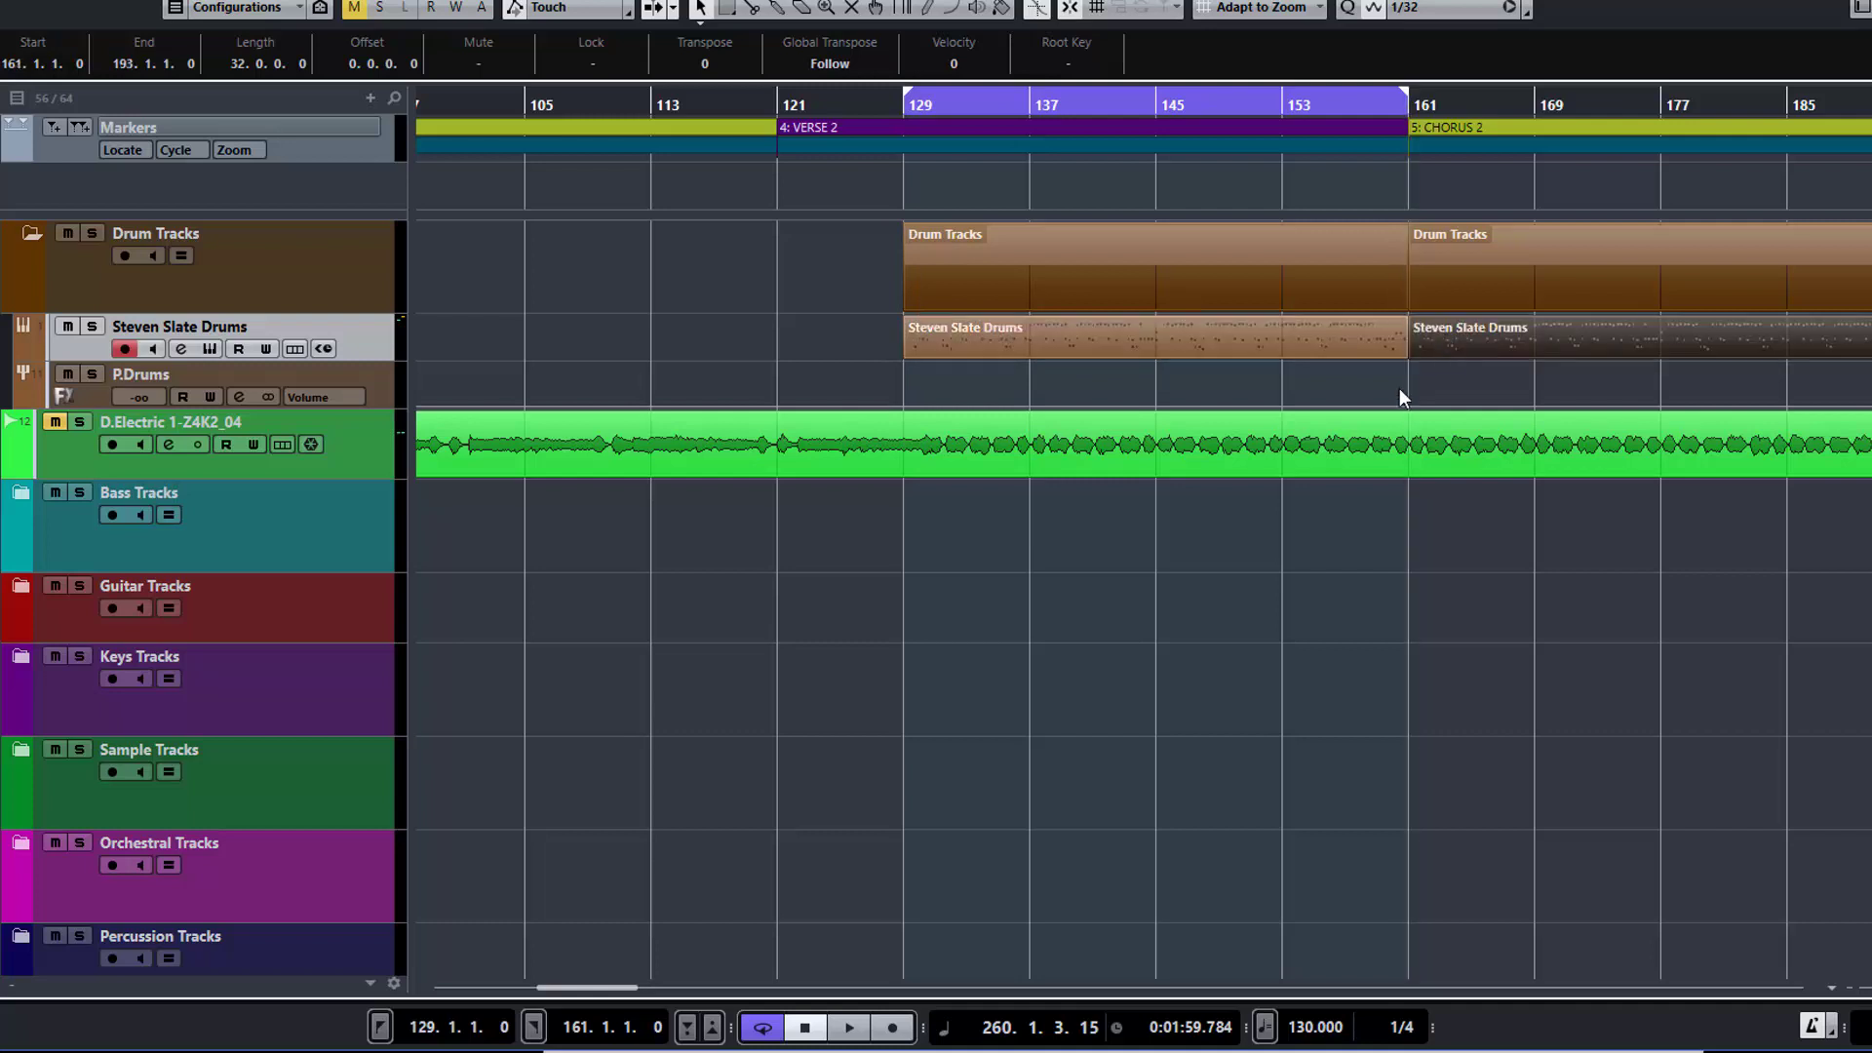
Delete the three remaining verse groove copies at bars 194, 226 and 258
{"action": "scroll", "coordinate": [1400, 389], "scroll_direction": "right", "scroll_amount": 10}
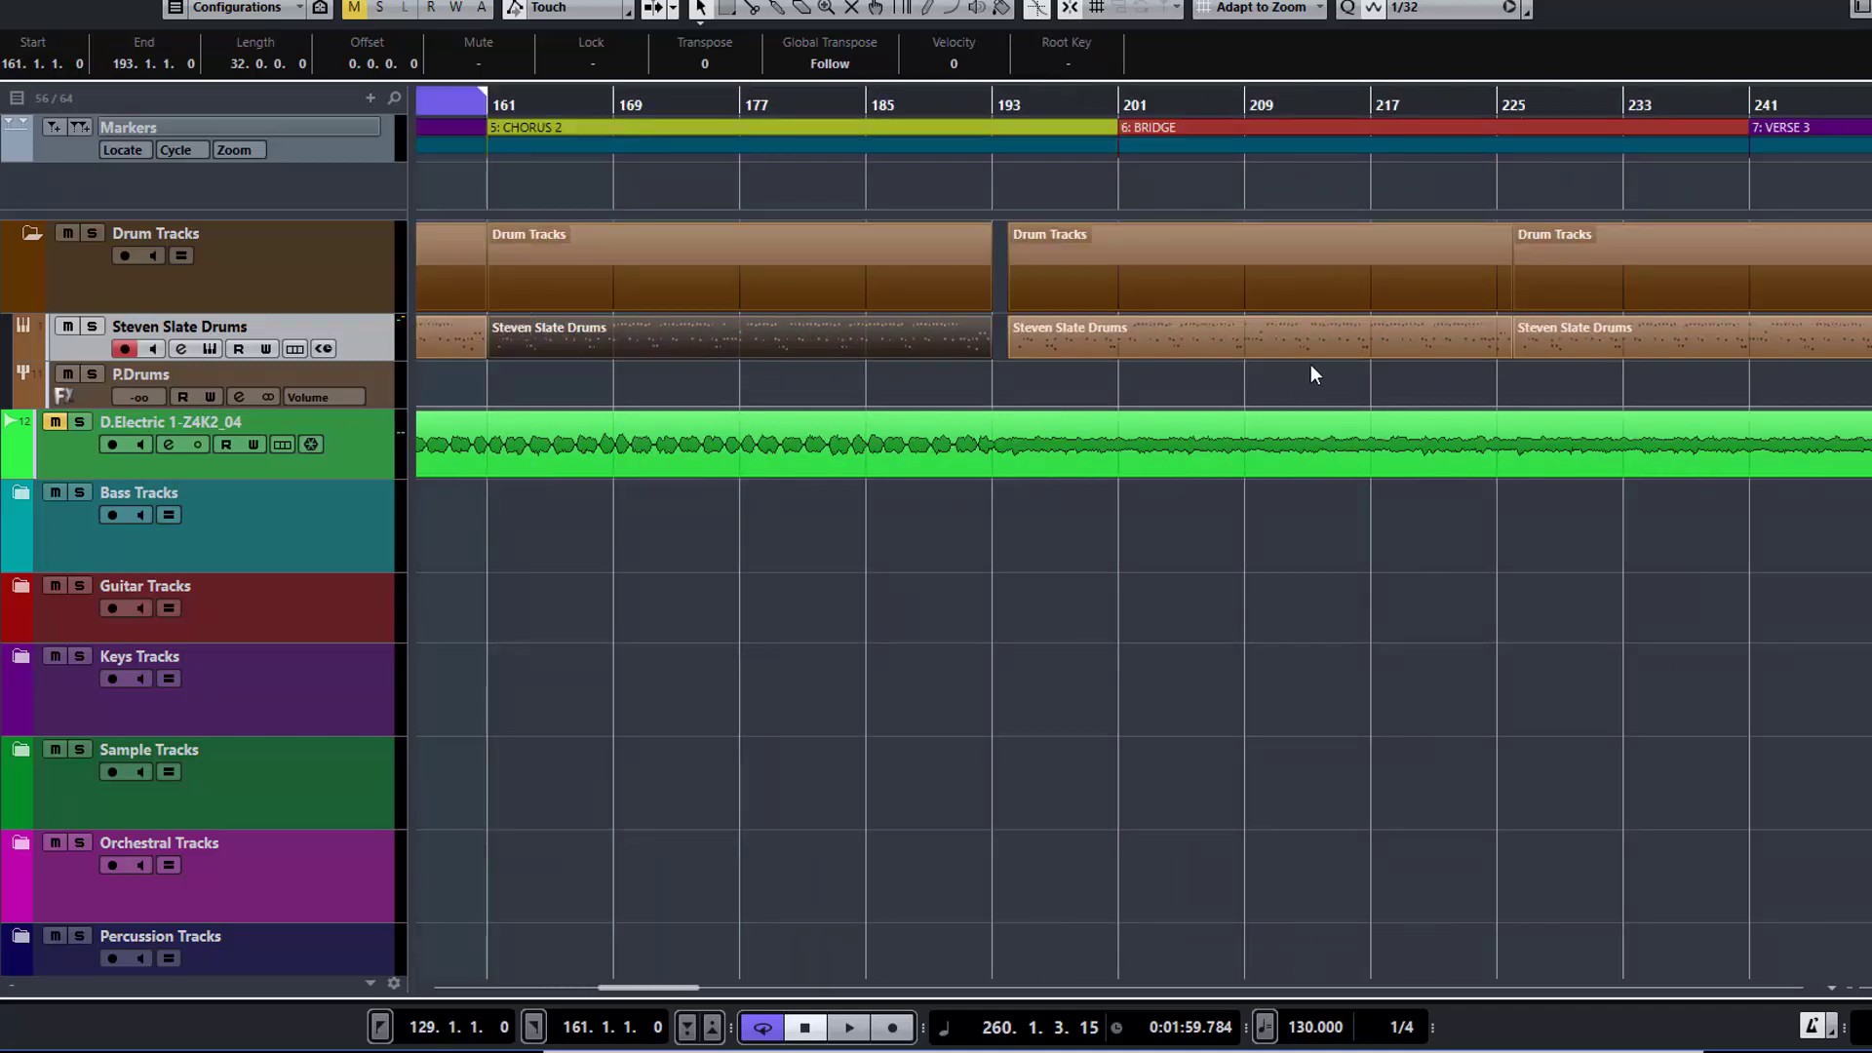
{"action": "scroll", "coordinate": [1312, 368], "scroll_direction": "right", "scroll_amount": 2}
{"action": "left_click_drag", "start_coordinate": [1231, 378], "coordinate": [1465, 320]}
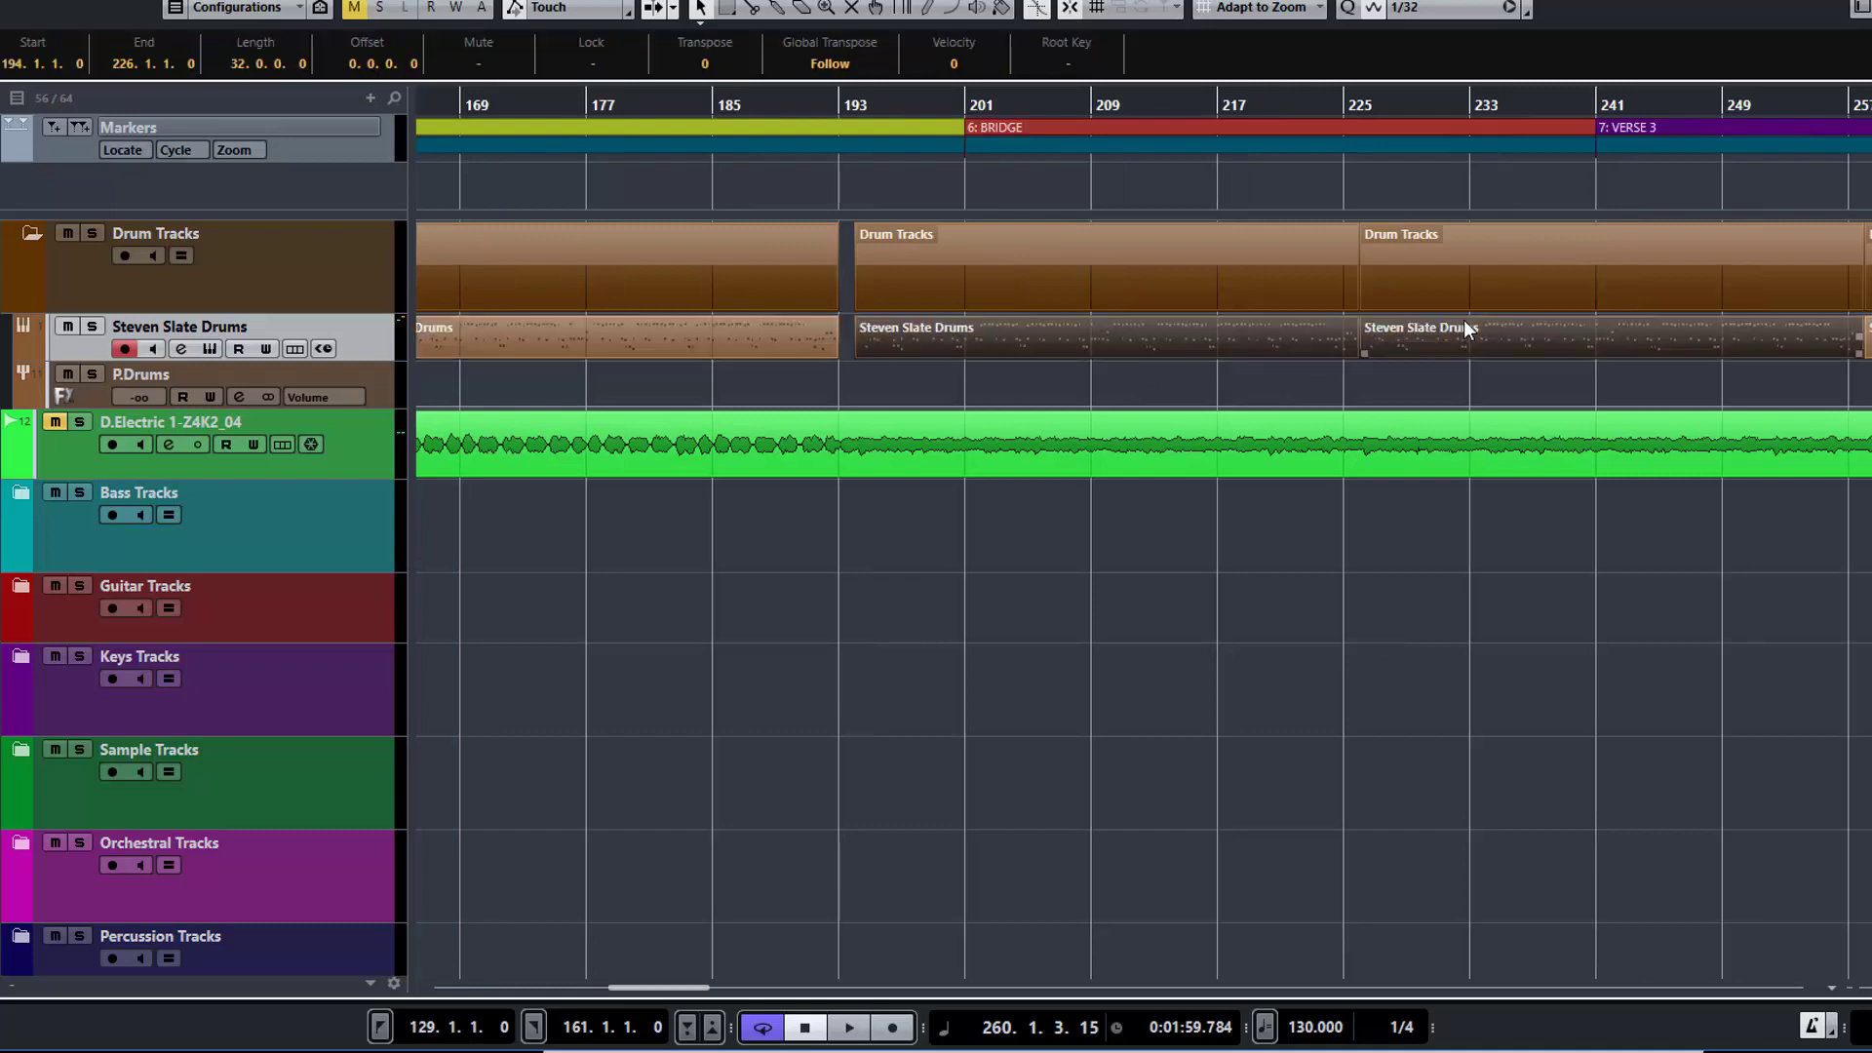
{"action": "key", "text": "Delete"}
{"action": "scroll", "coordinate": [1483, 317], "scroll_direction": "right", "scroll_amount": 9}
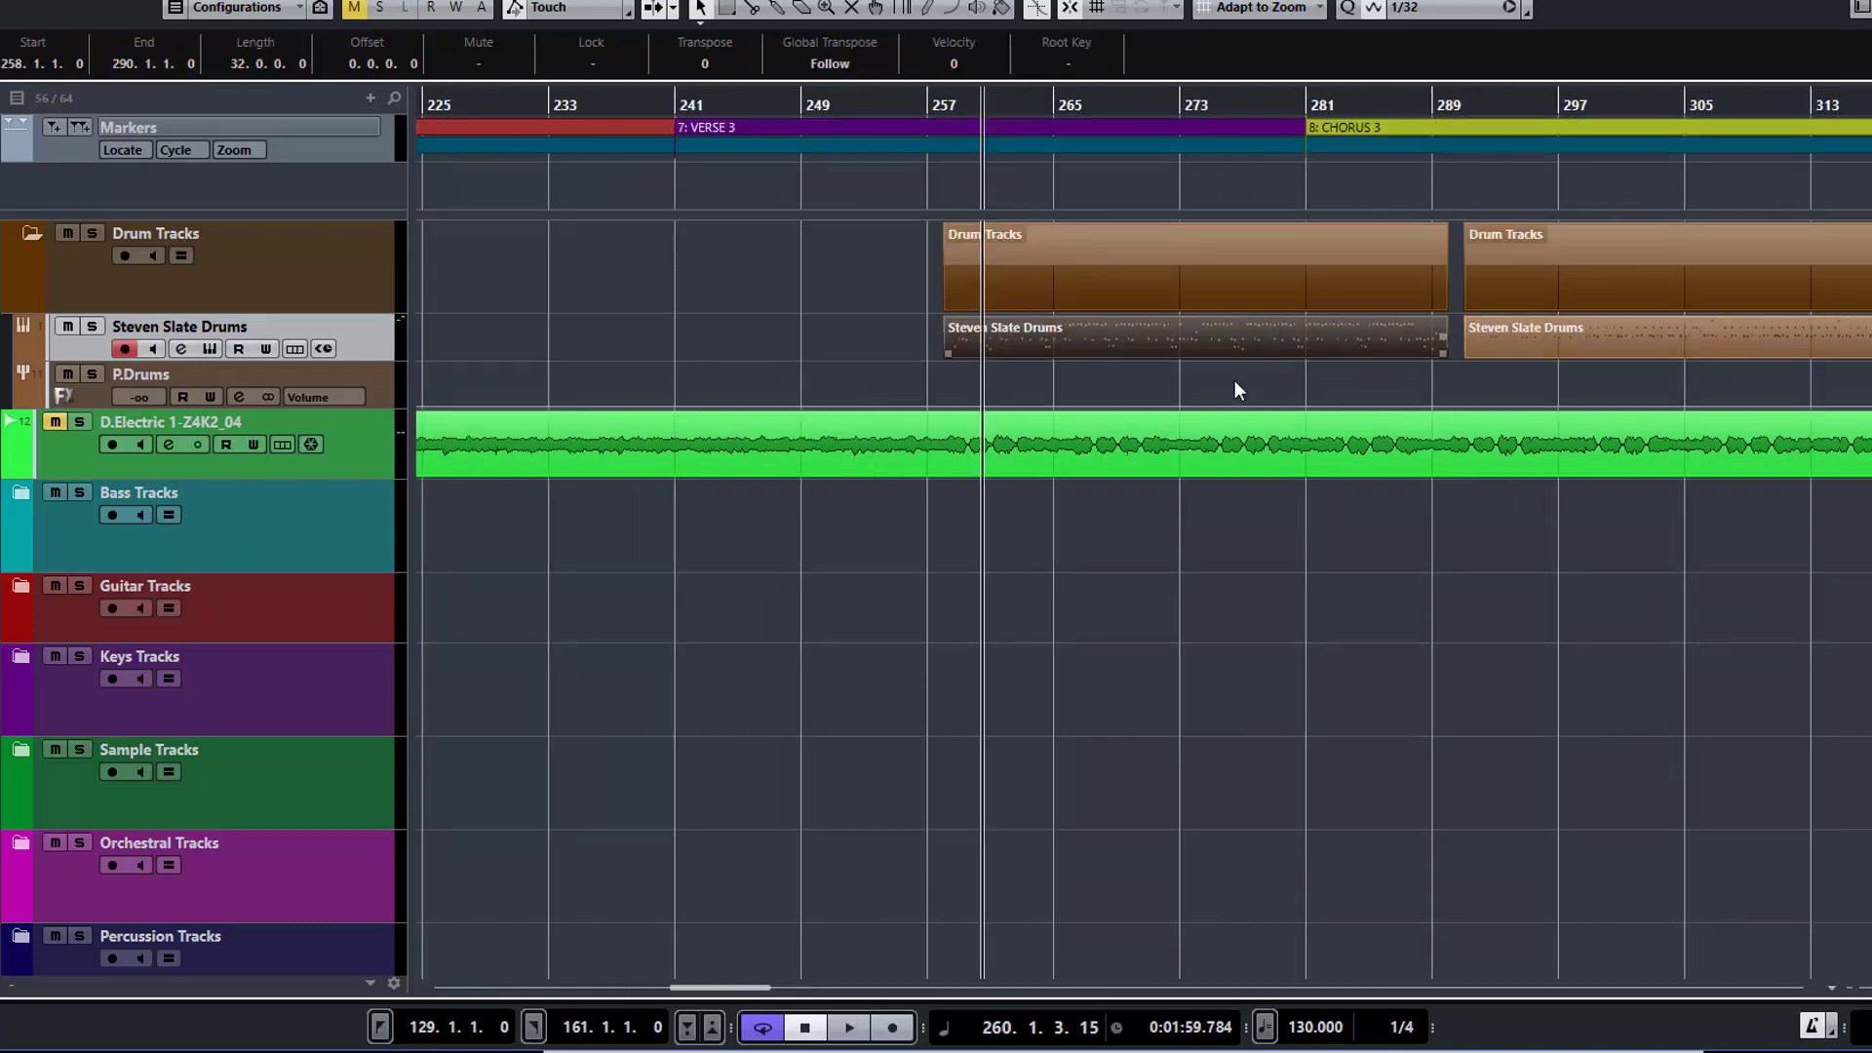
{"action": "key", "text": "Delete"}
Move the 074 Chorus groove part to bar 193, directly after the second verse groove
{"action": "scroll", "coordinate": [1234, 396], "scroll_direction": "right", "scroll_amount": 5}
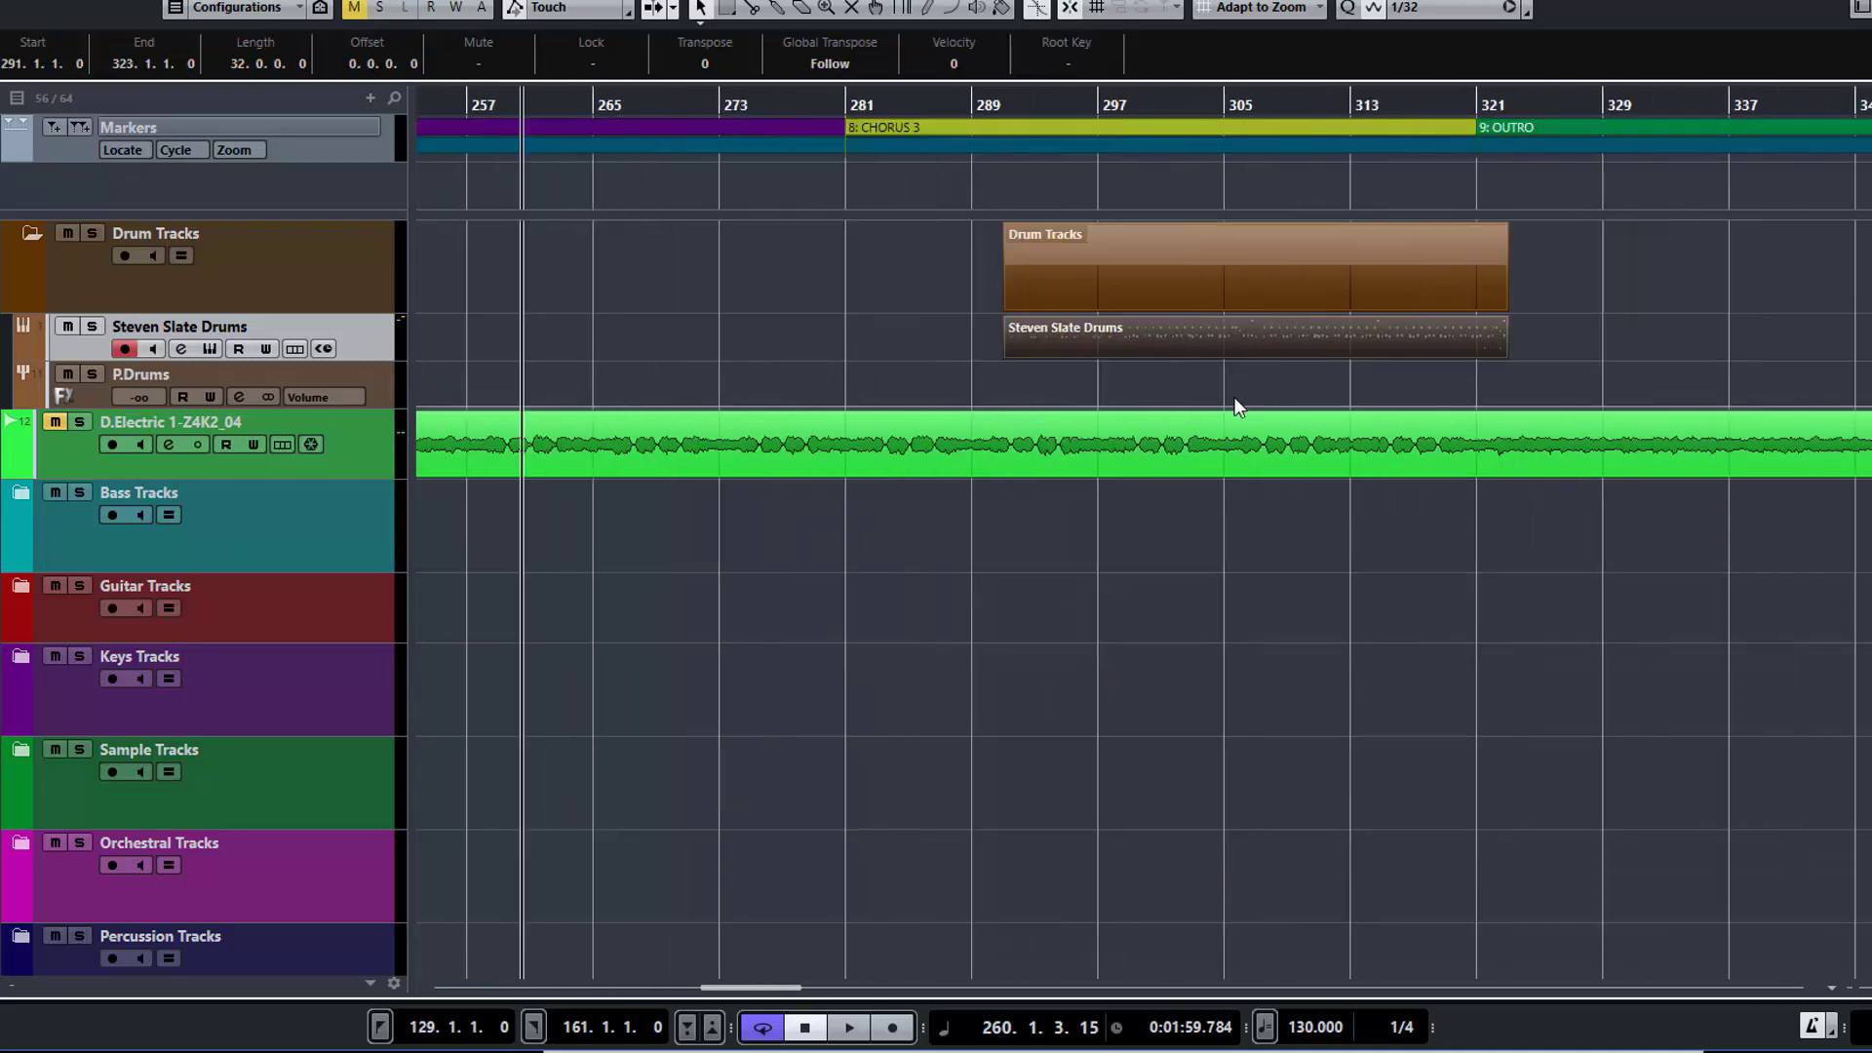
{"action": "left_click_drag", "start_coordinate": [884, 328], "coordinate": [478, 337]}
{"action": "left_click_drag", "start_coordinate": [984, 325], "coordinate": [1051, 331]}
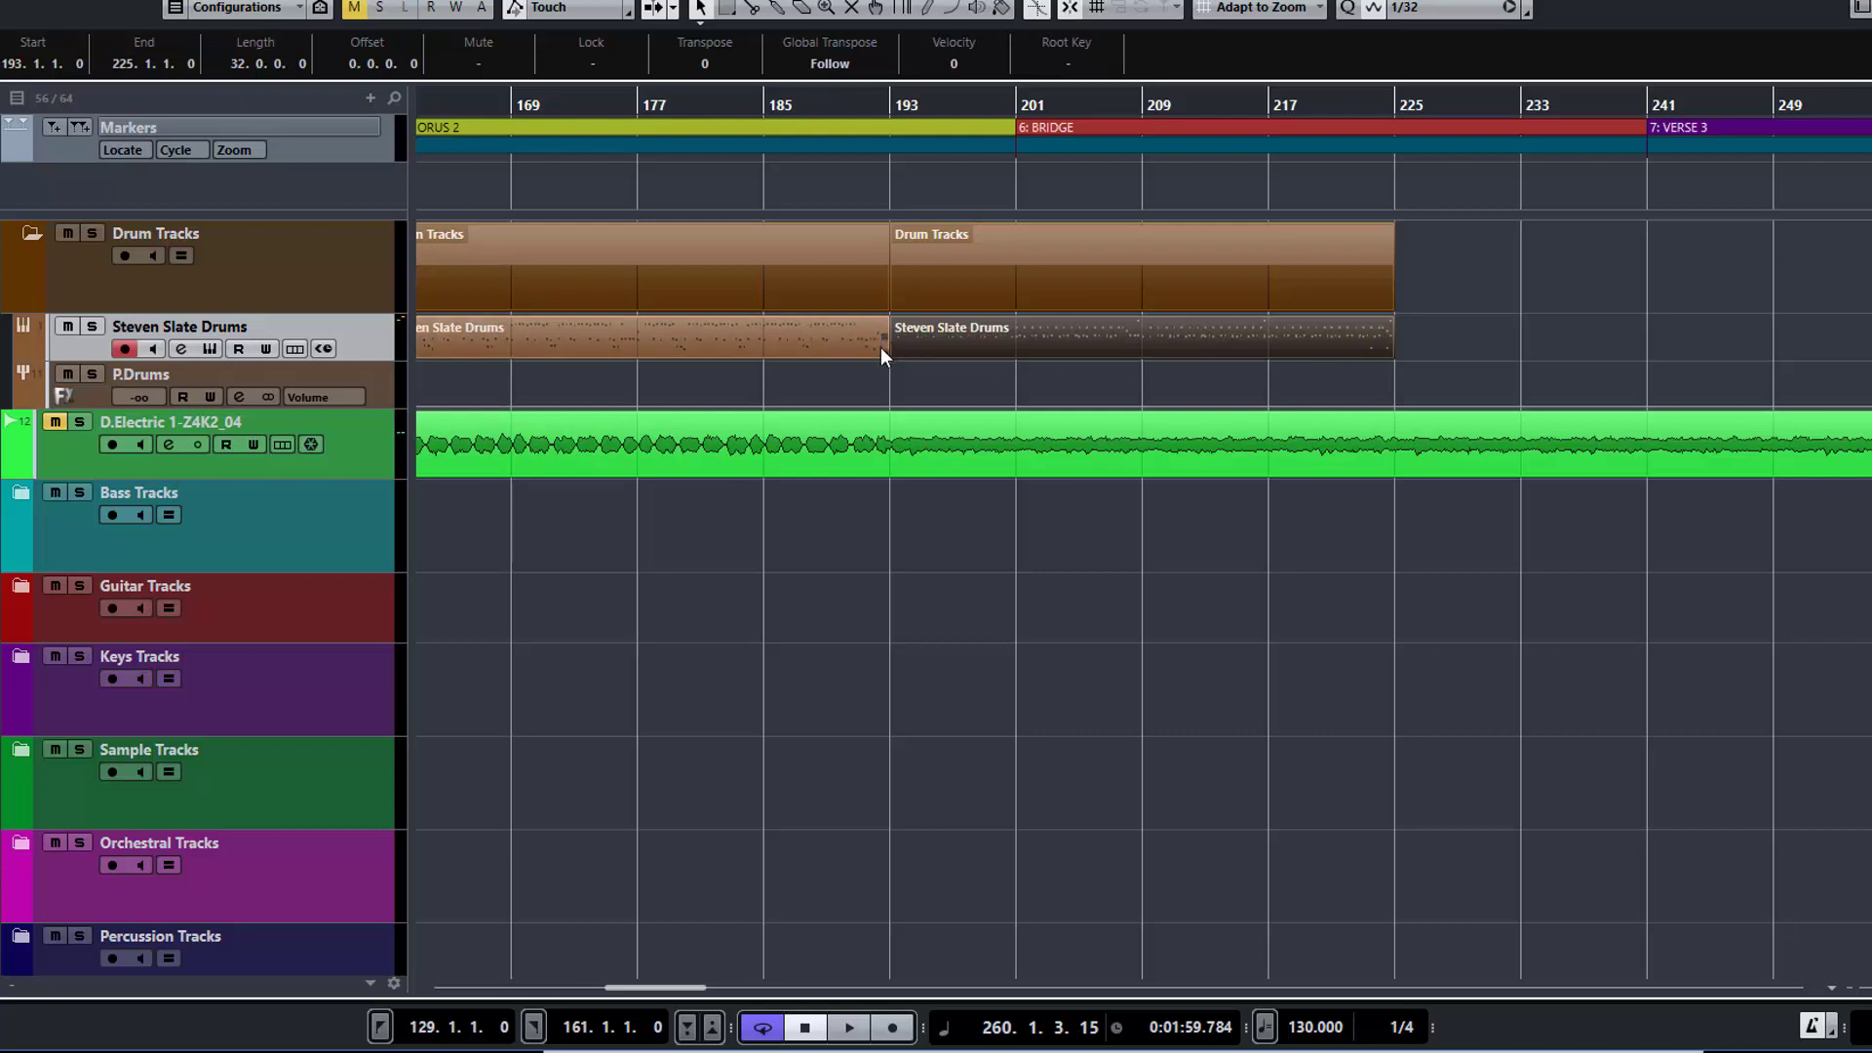
Copy the verse groove part from bar 161 to bar 225, and copy it again to bar 257
{"action": "left_click", "coordinate": [769, 341]}
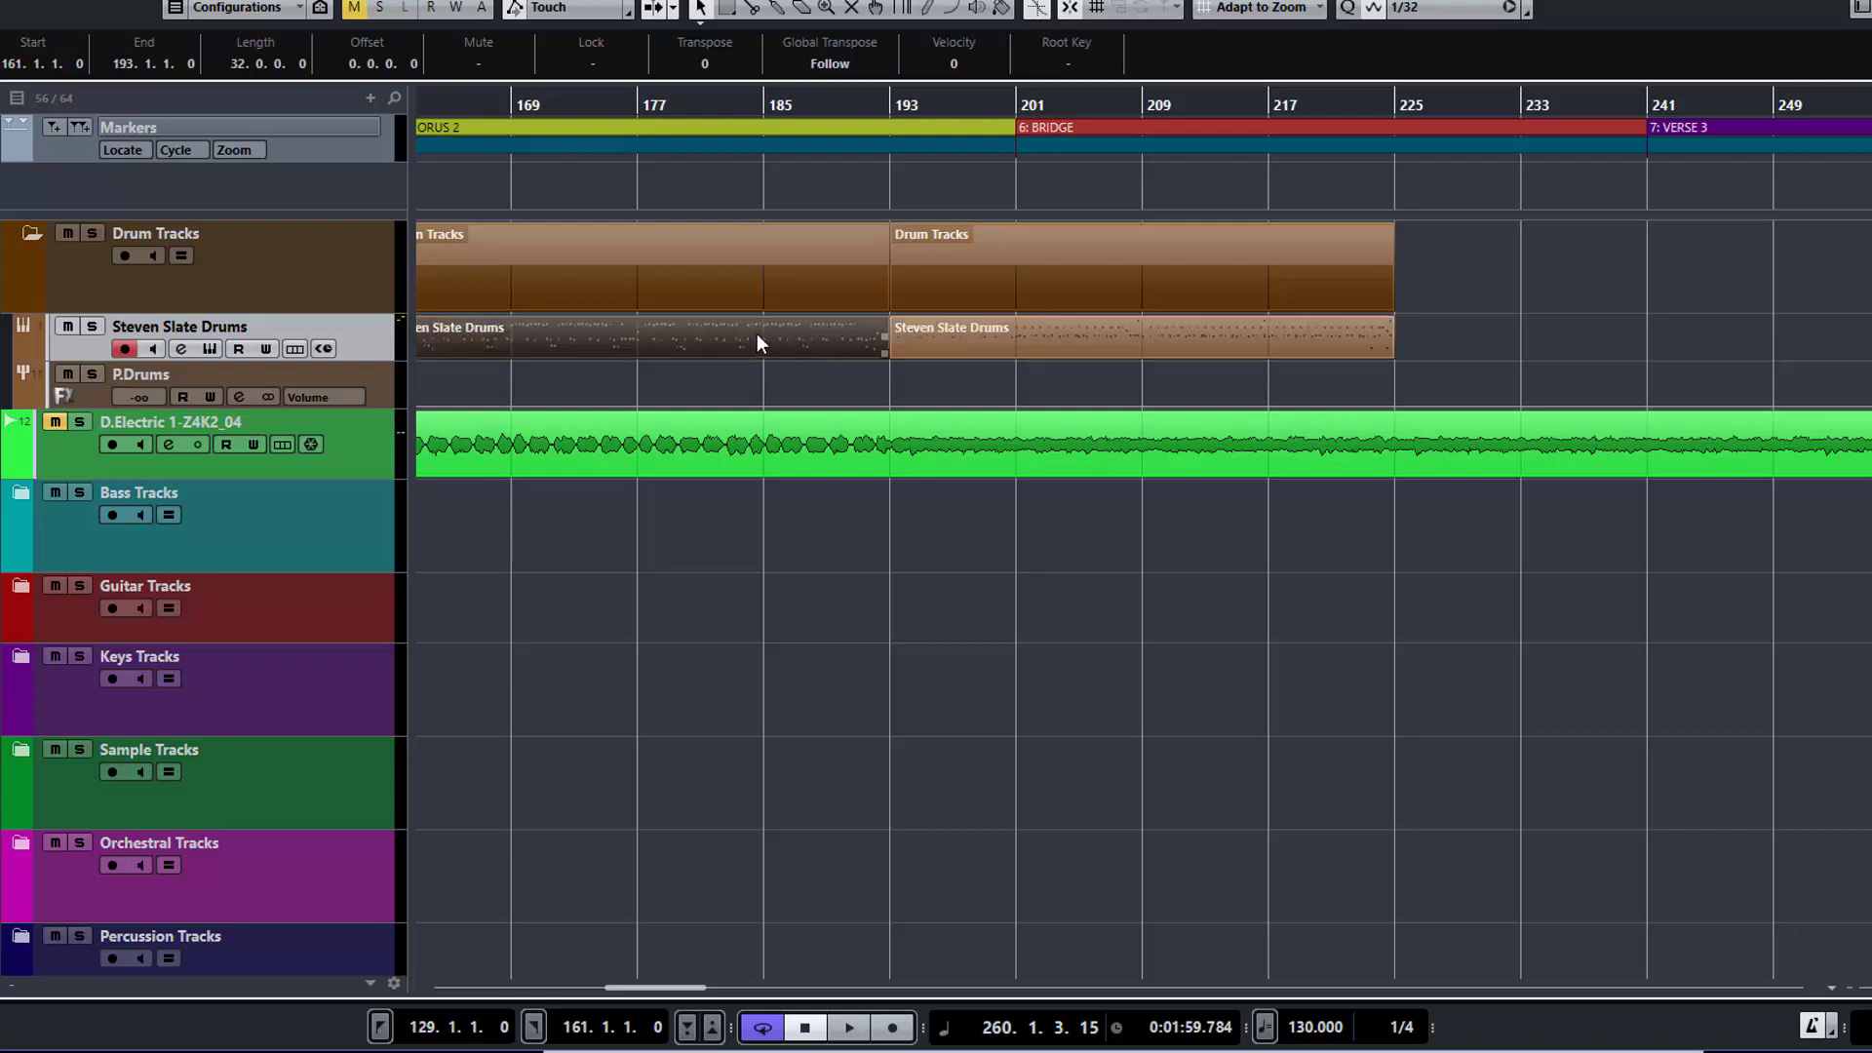
{"action": "left_click_drag", "start_coordinate": [763, 340], "coordinate": [1770, 332]}
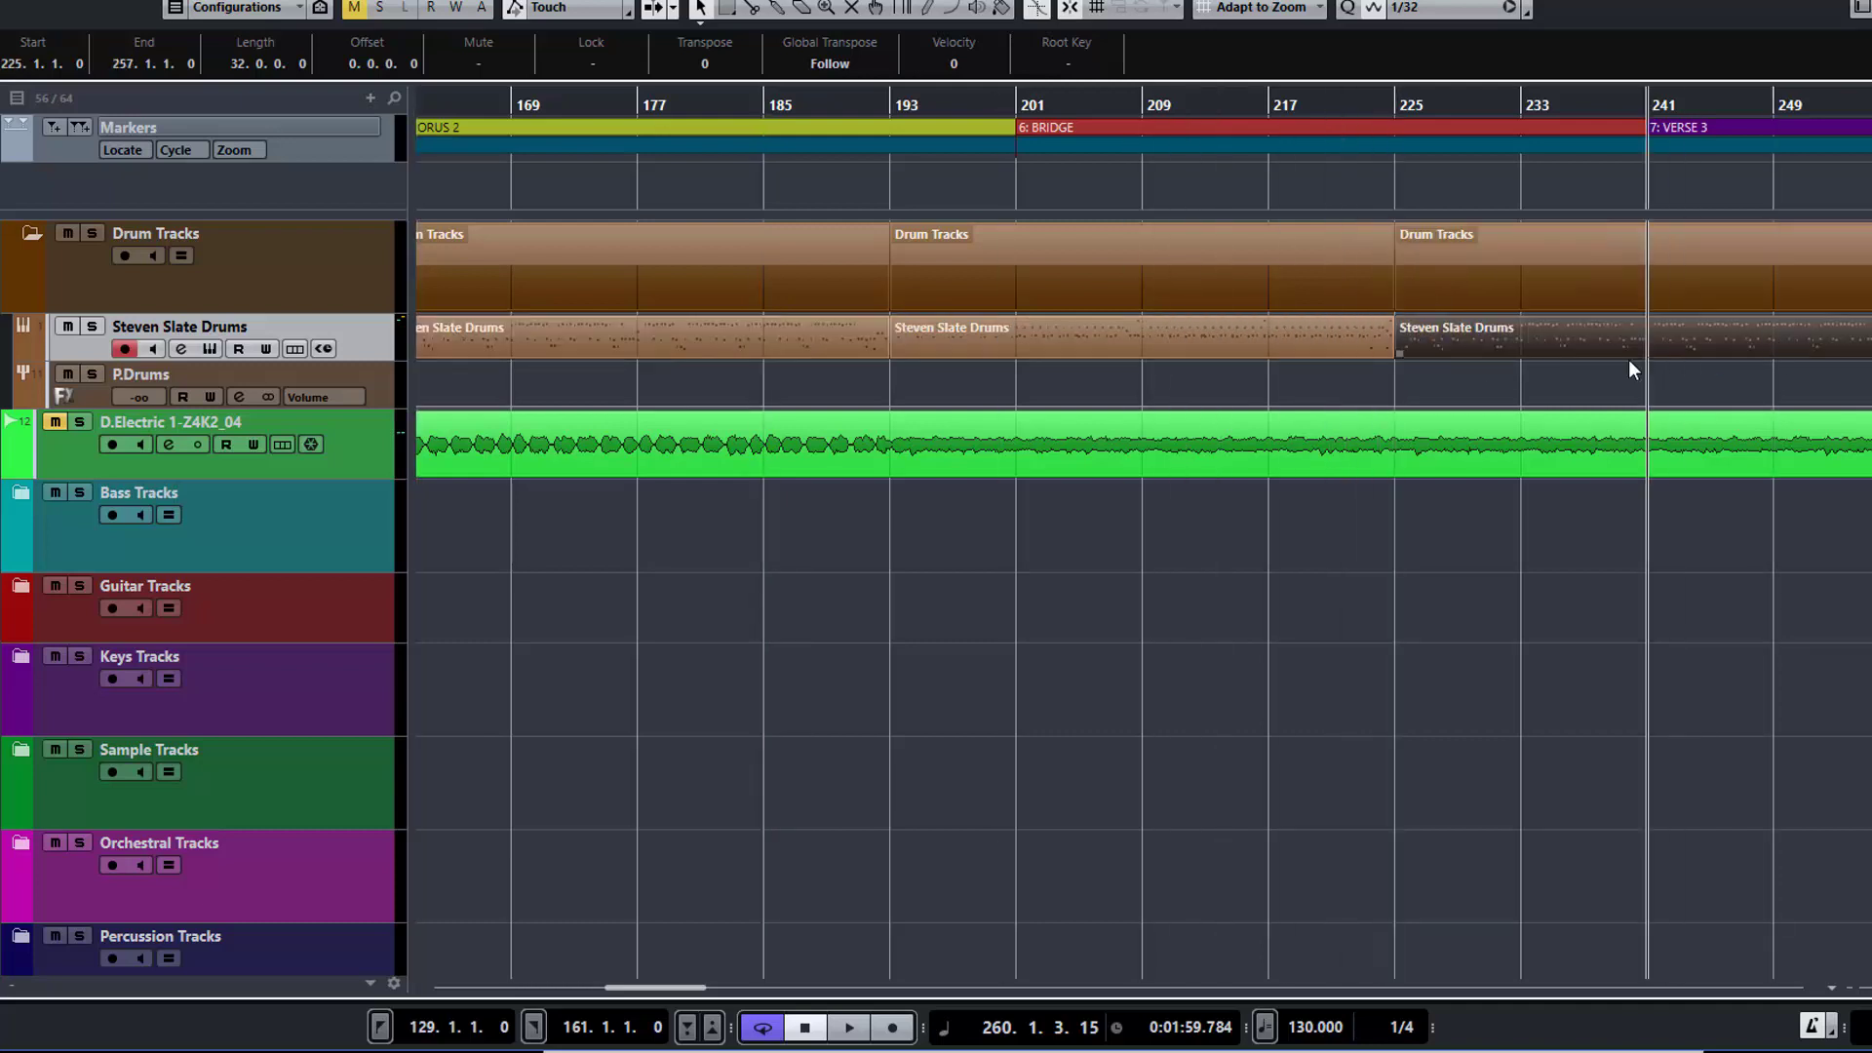
{"action": "scroll", "coordinate": [1584, 377], "scroll_direction": "right", "scroll_amount": 5}
{"action": "left_click_drag", "start_coordinate": [1249, 341], "coordinate": [1742, 361]}
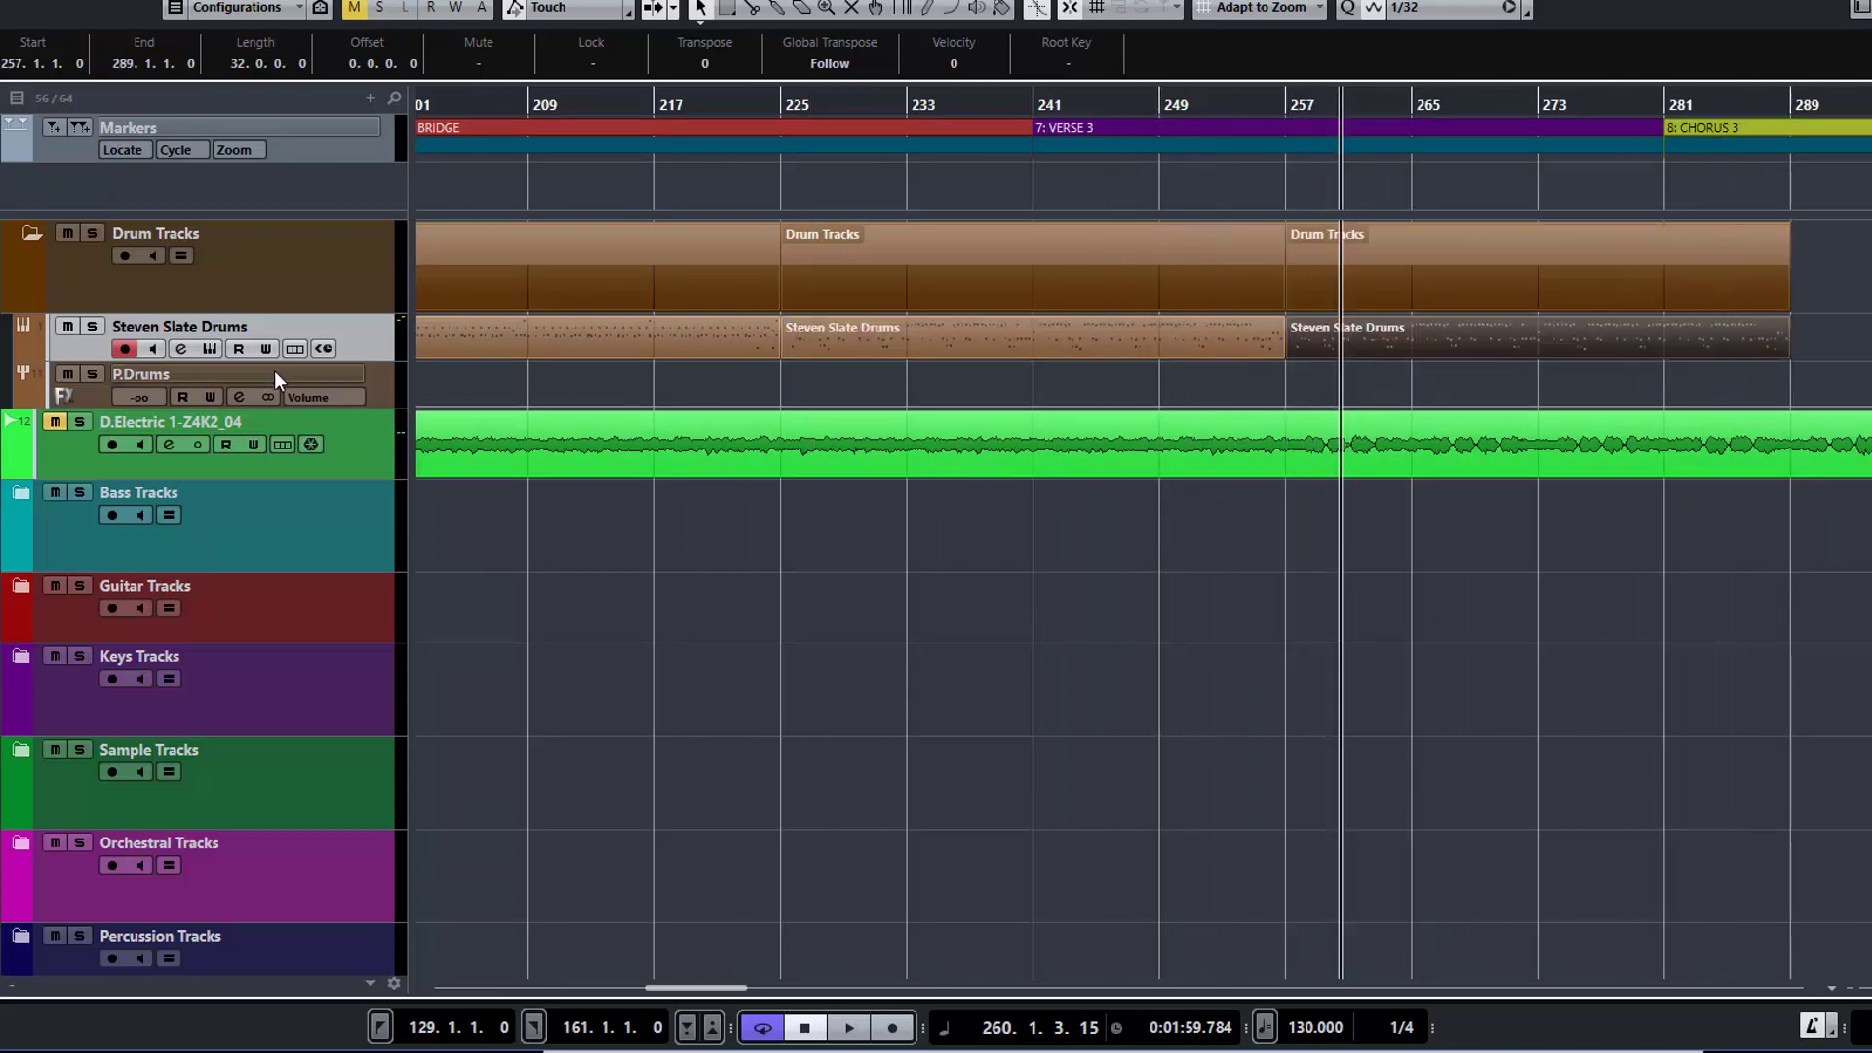
Reopen the Steven Slate Drums window and position it below the drum track's lane, with all the placed parts in view
{"action": "left_click", "coordinate": [211, 347]}
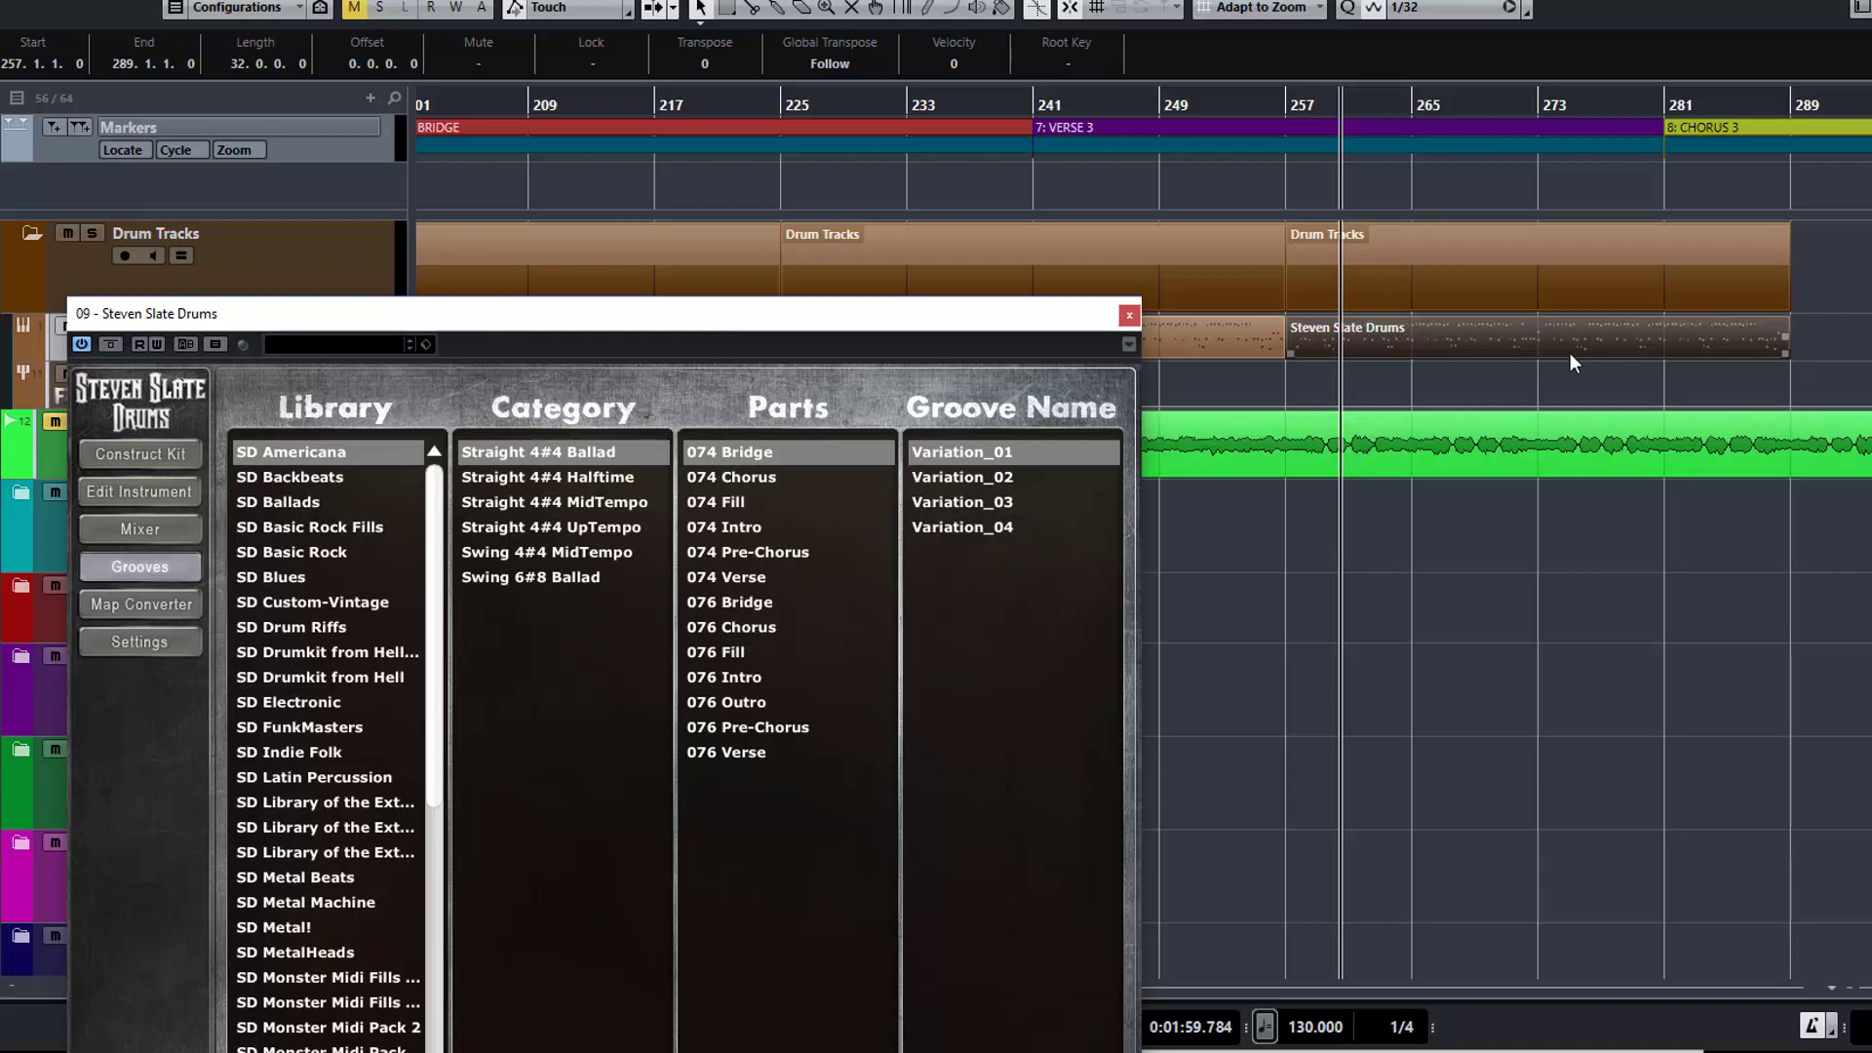
{"action": "scroll", "coordinate": [1570, 353], "scroll_direction": "down", "scroll_amount": 5}
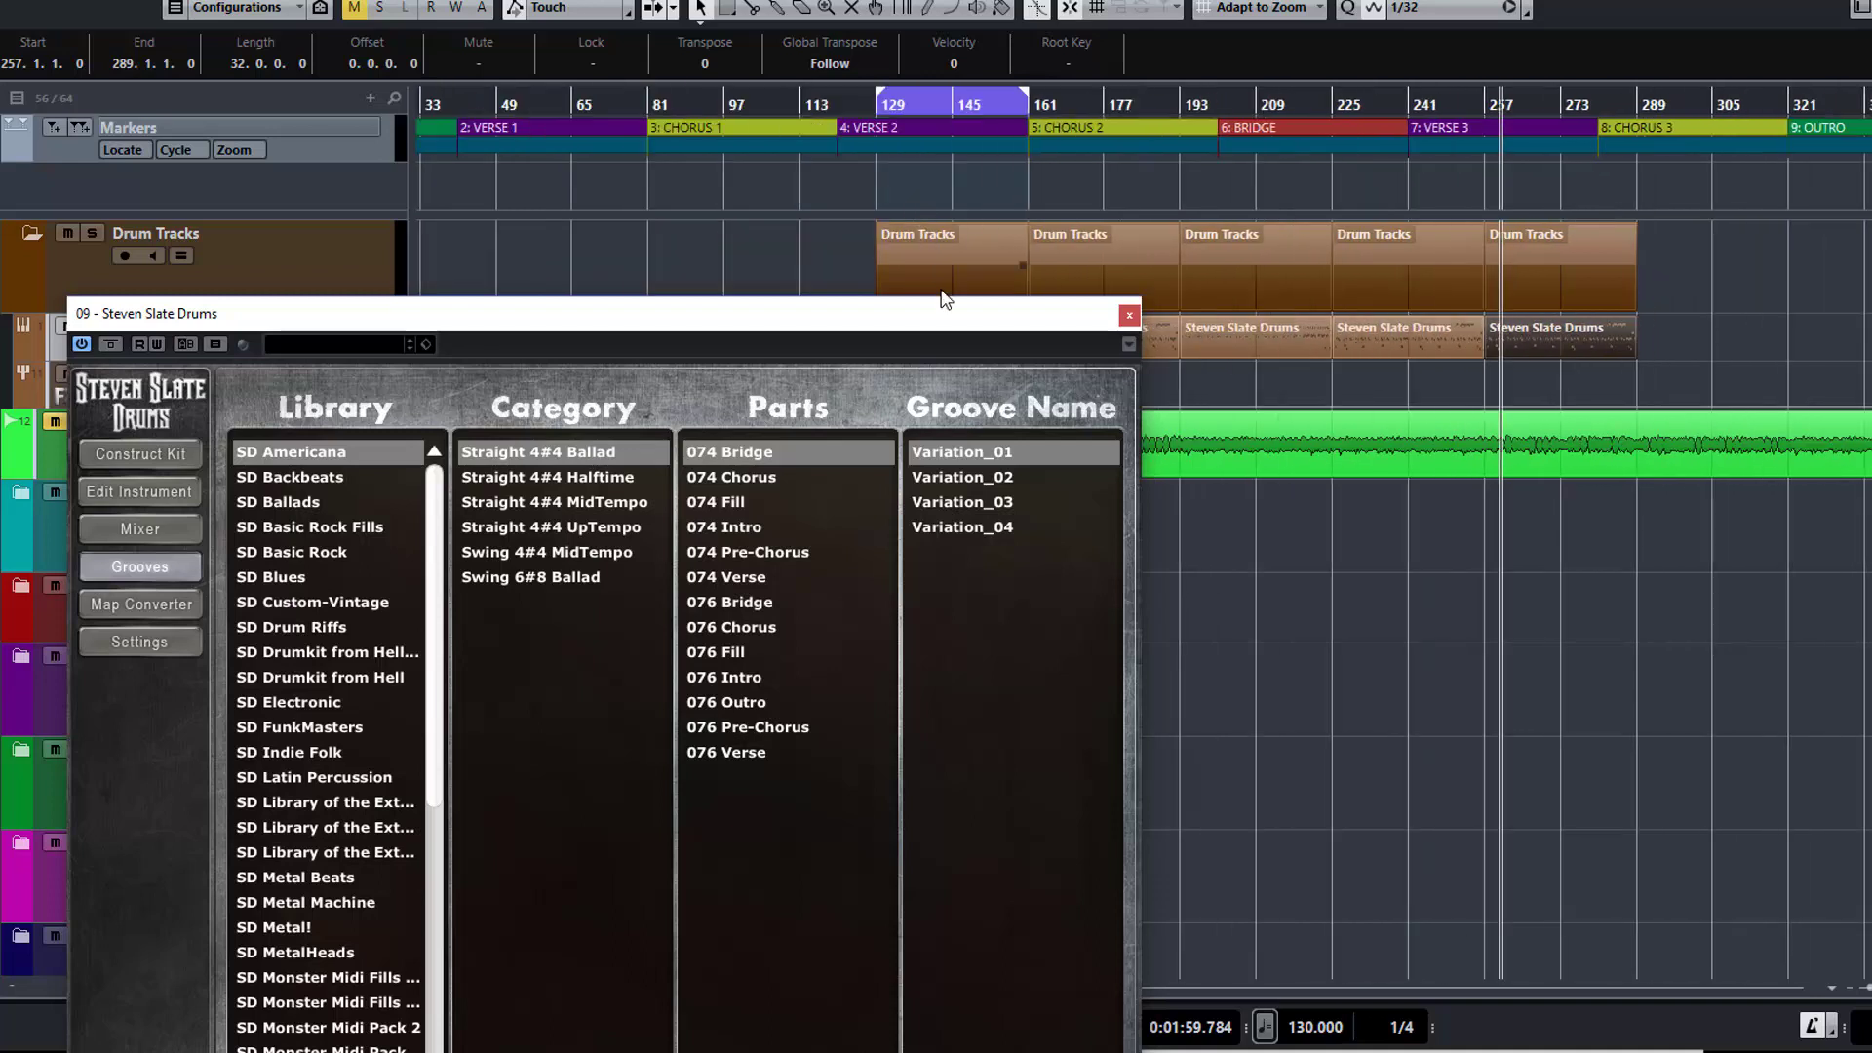
{"action": "left_click_drag", "start_coordinate": [944, 316], "coordinate": [990, 454]}
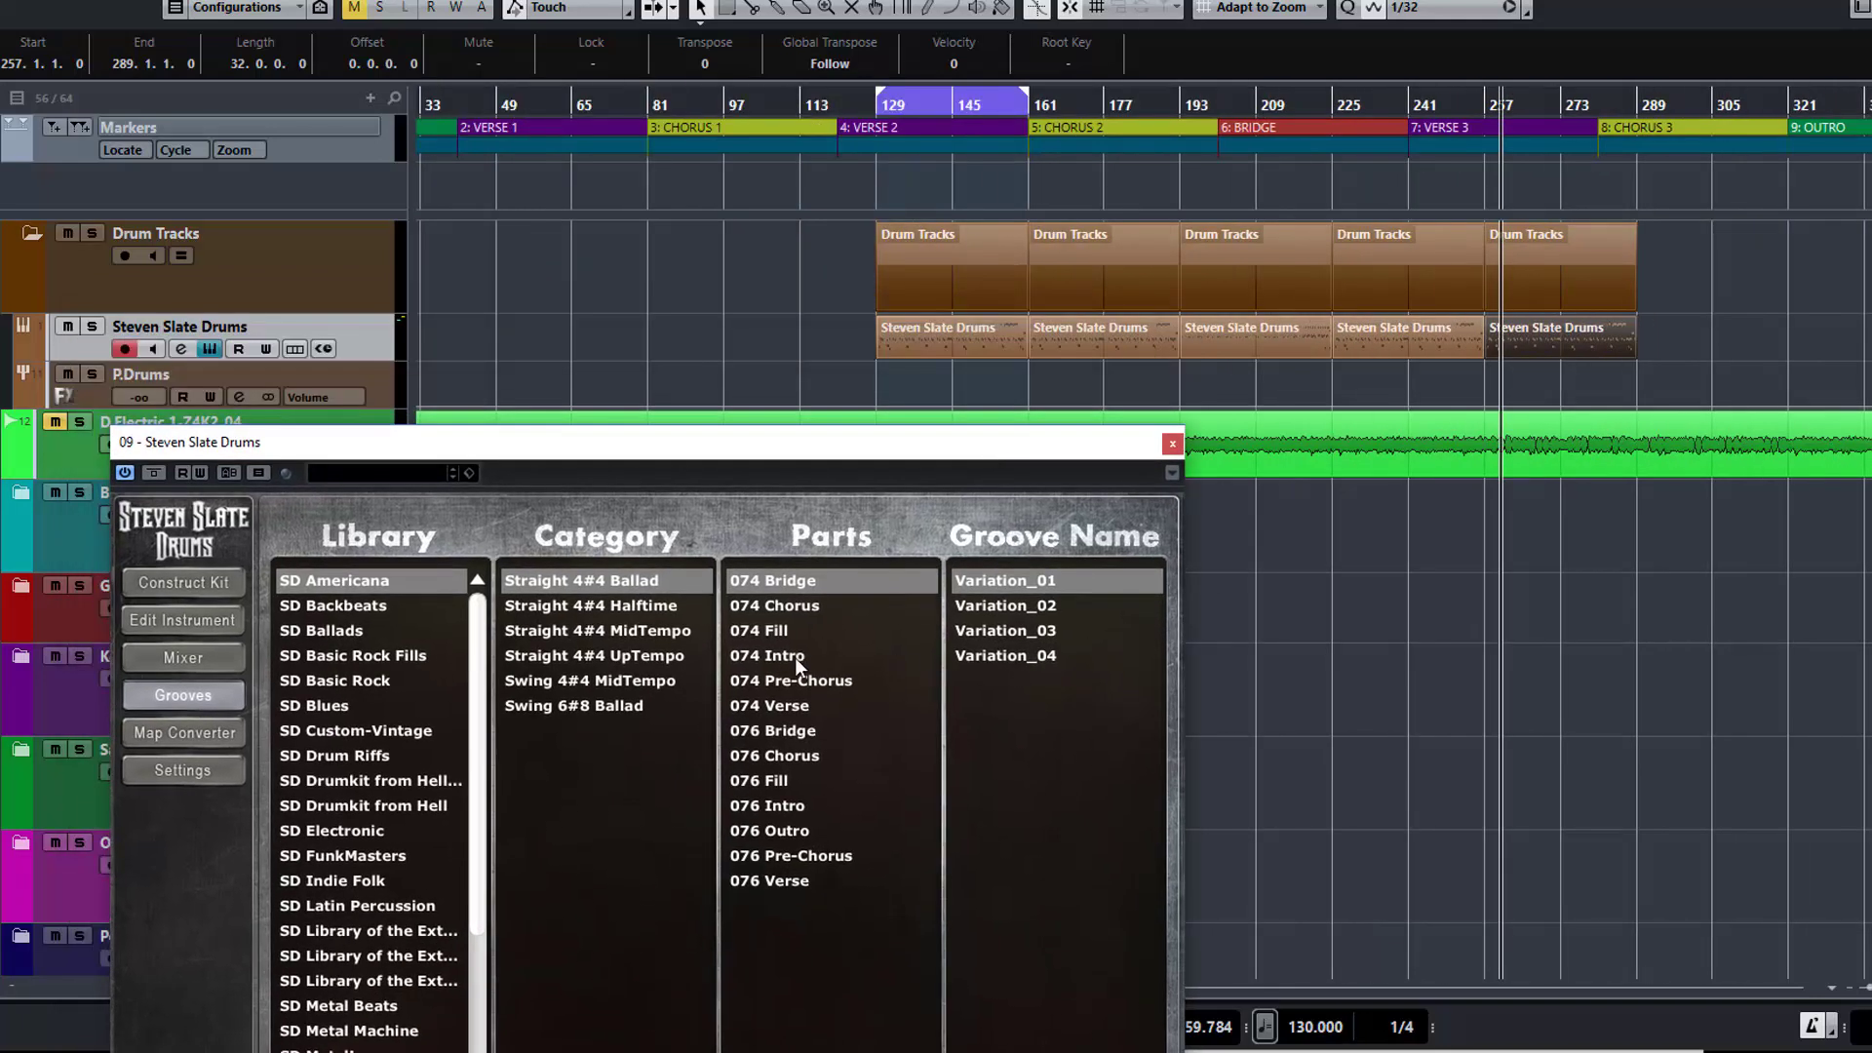
Audition Variation_01 to Variation_03 of the 076 Intro in the Straight 4#4 Ballad grooves
{"action": "left_click", "coordinate": [777, 814]}
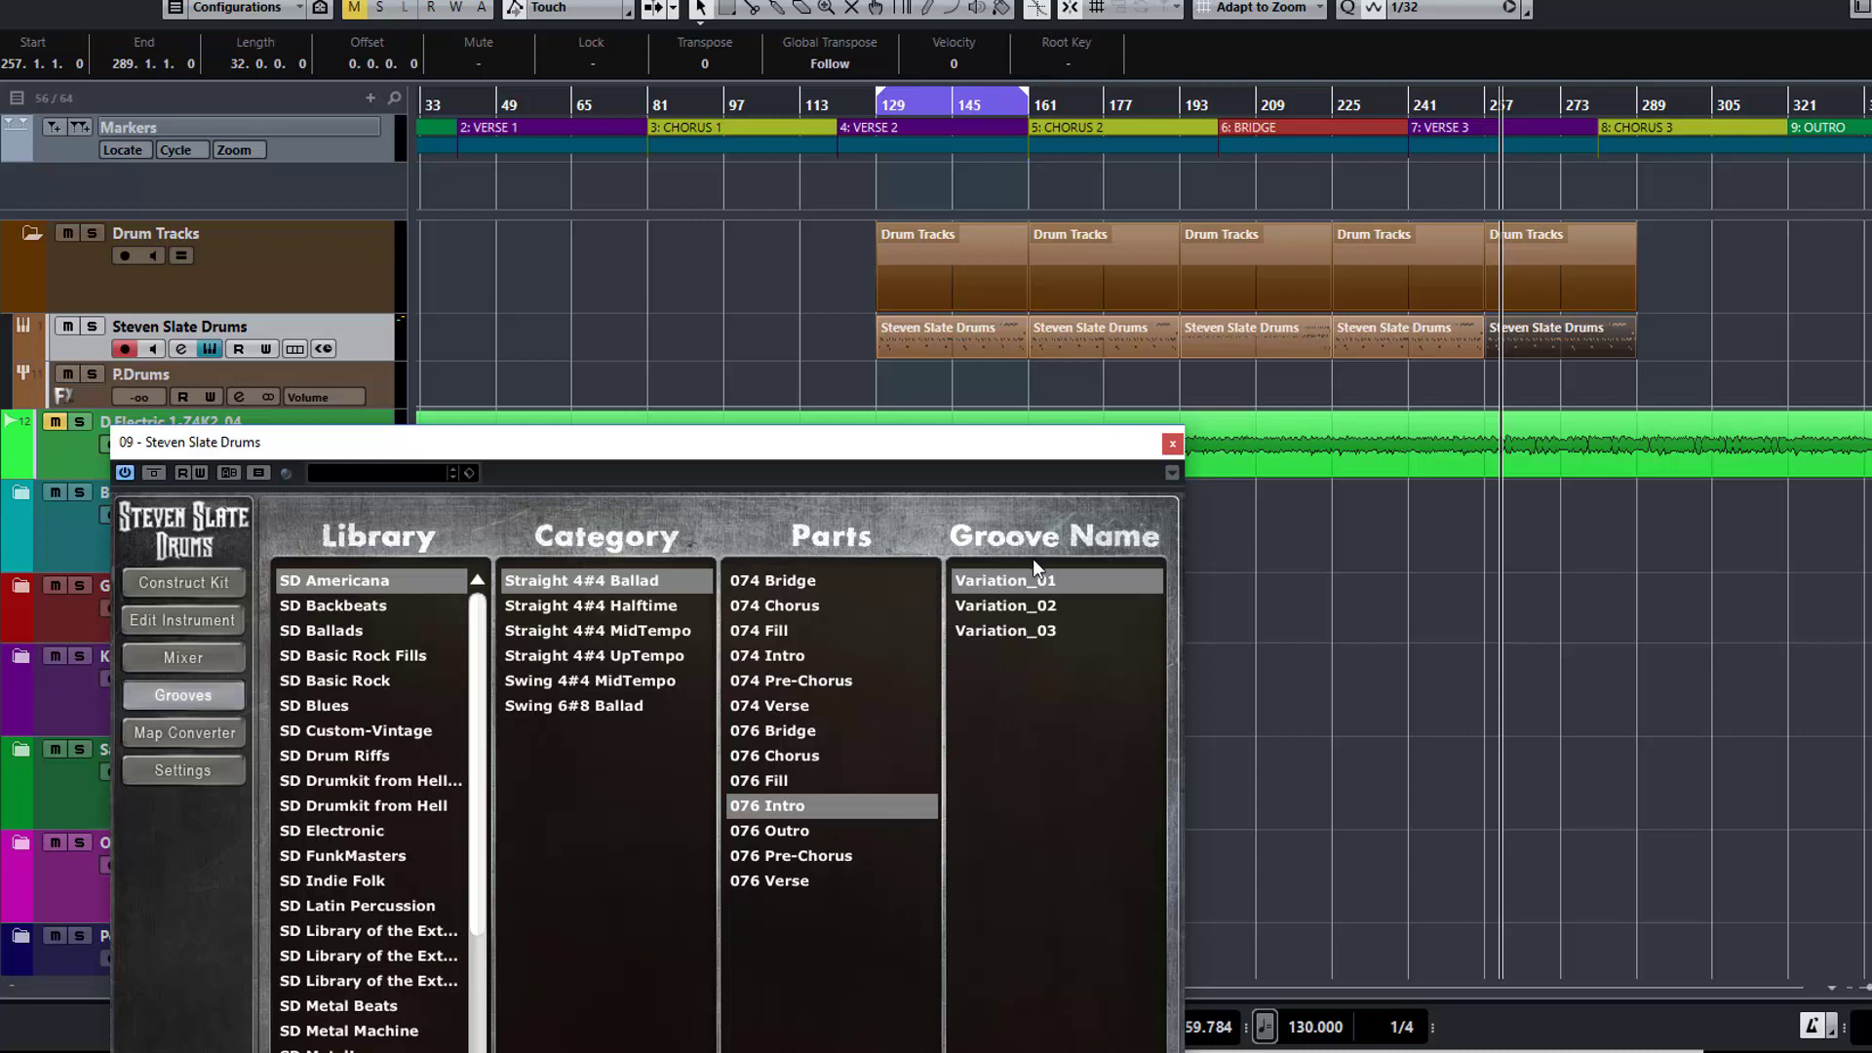
{"action": "left_click", "coordinate": [1029, 576]}
{"action": "left_click", "coordinate": [1023, 606]}
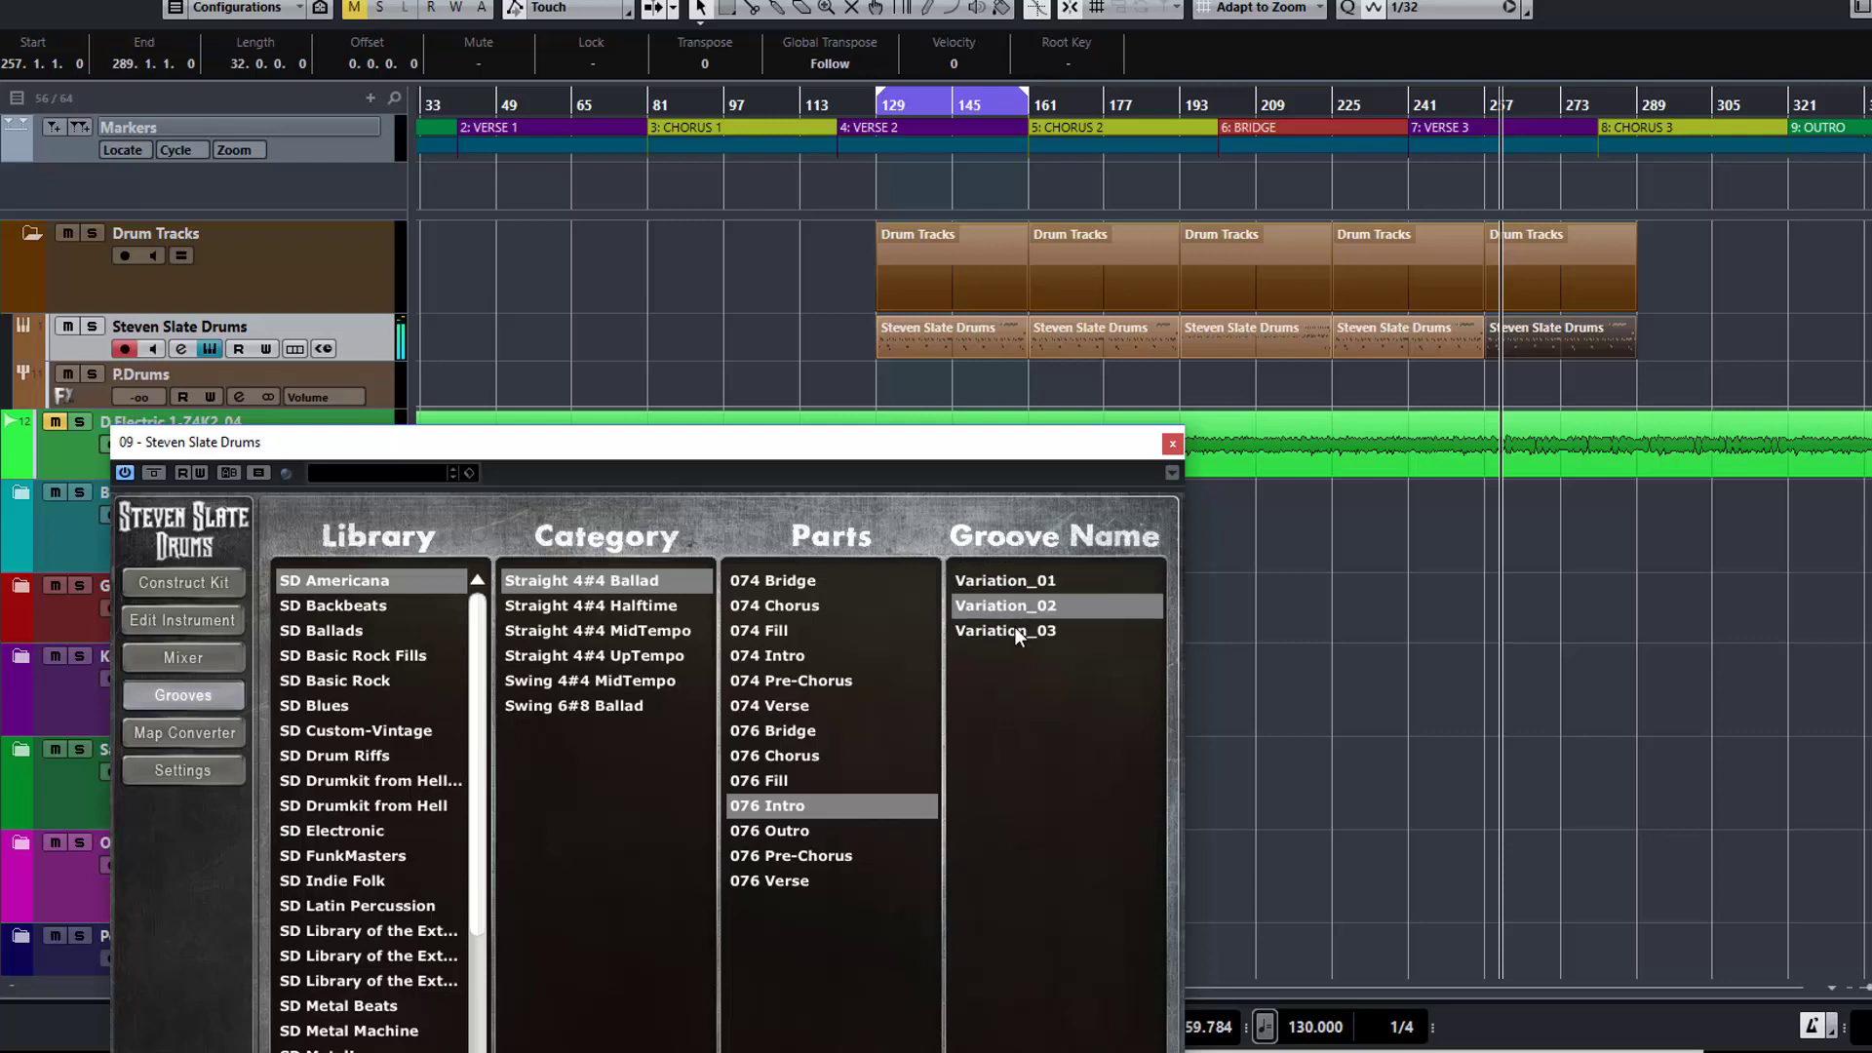
{"action": "left_click", "coordinate": [1018, 633]}
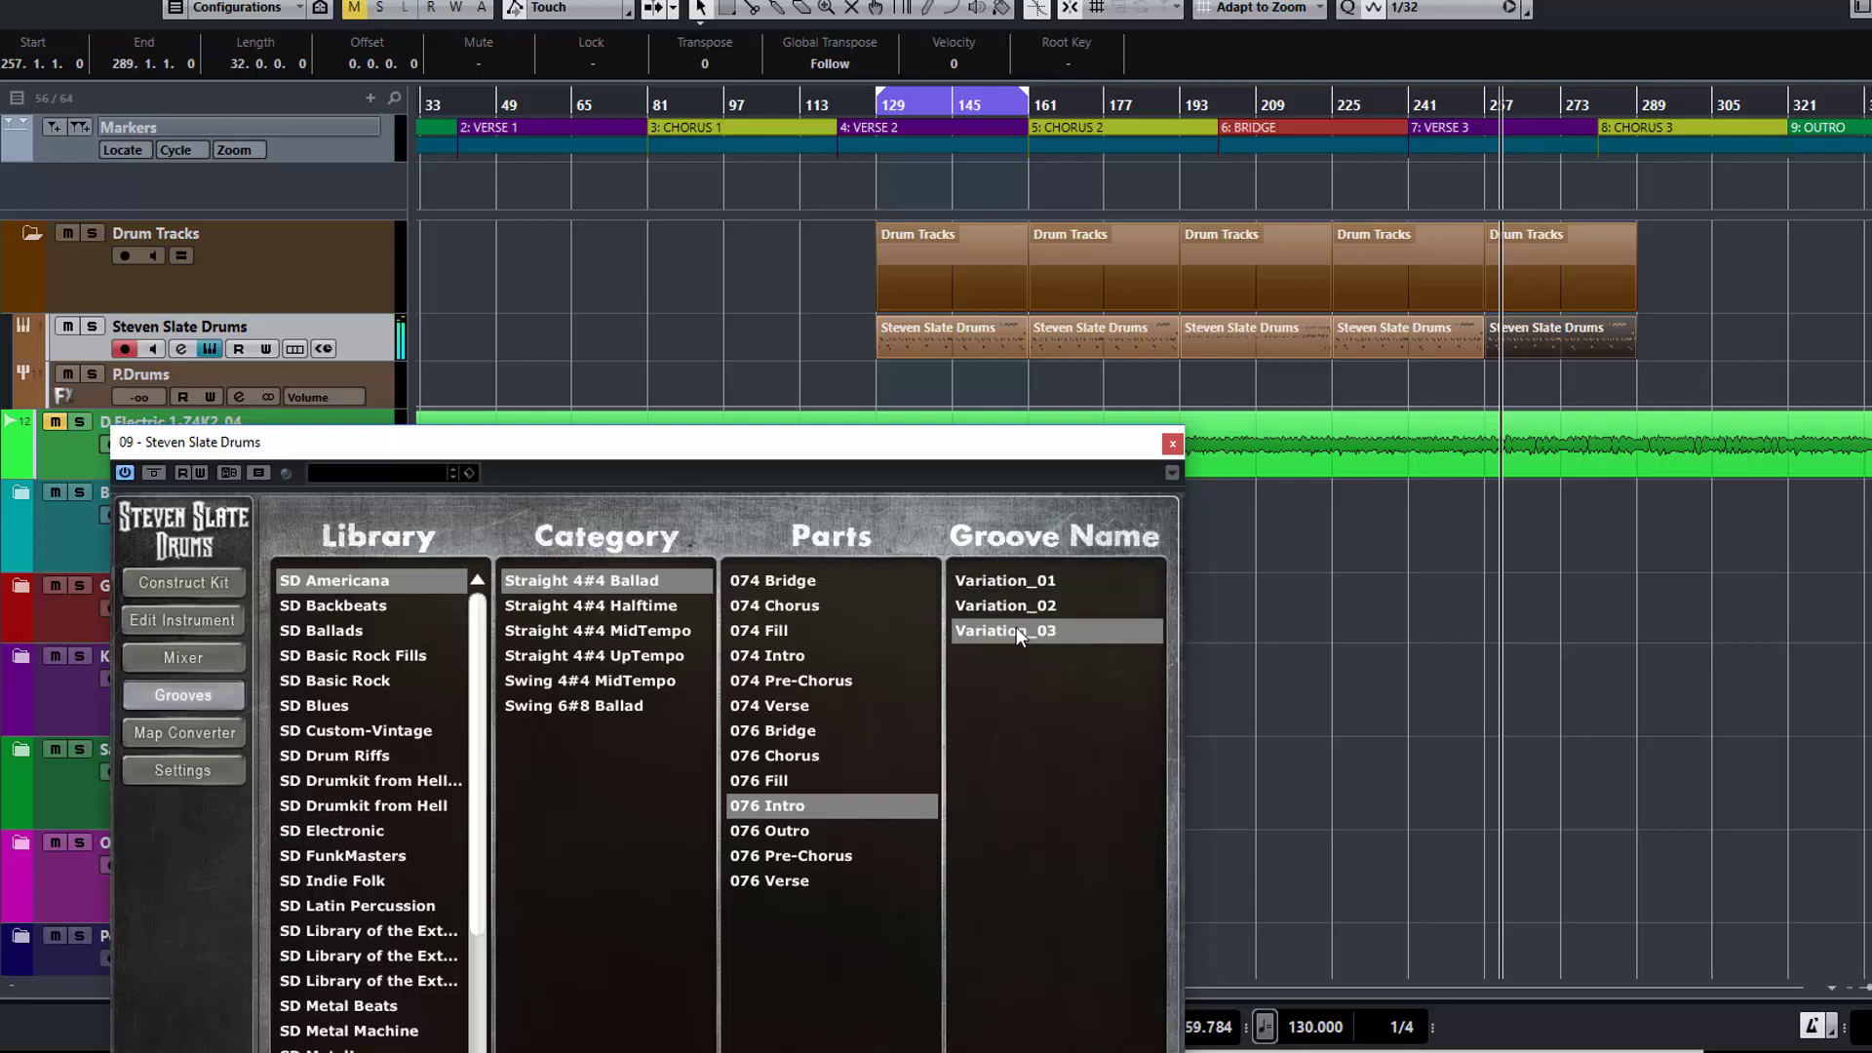
Place Variation_03 of the 076 Intro at bar 113 on the Steven Slate Drums track, and copy the chorus part from bar 193 to bar 289
{"action": "left_click_drag", "start_coordinate": [1016, 628], "coordinate": [811, 348]}
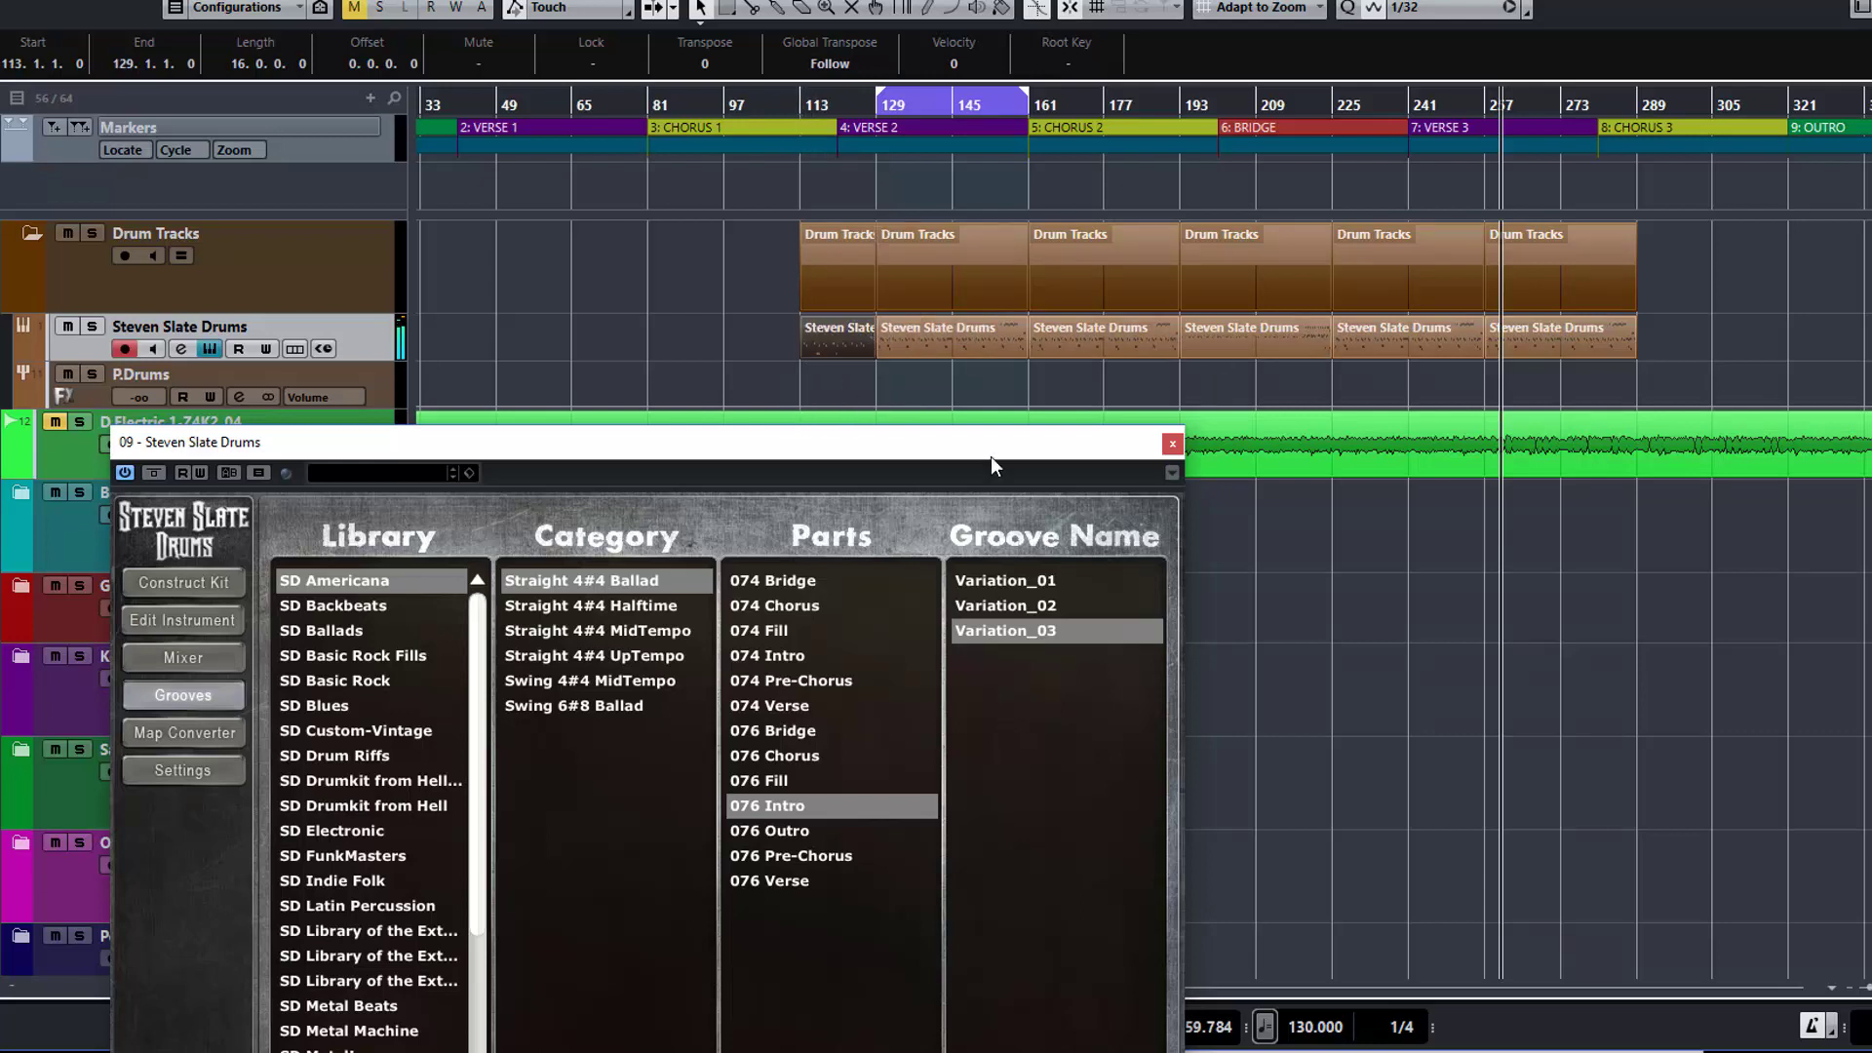
{"action": "left_click_drag", "start_coordinate": [997, 452], "coordinate": [949, 209]}
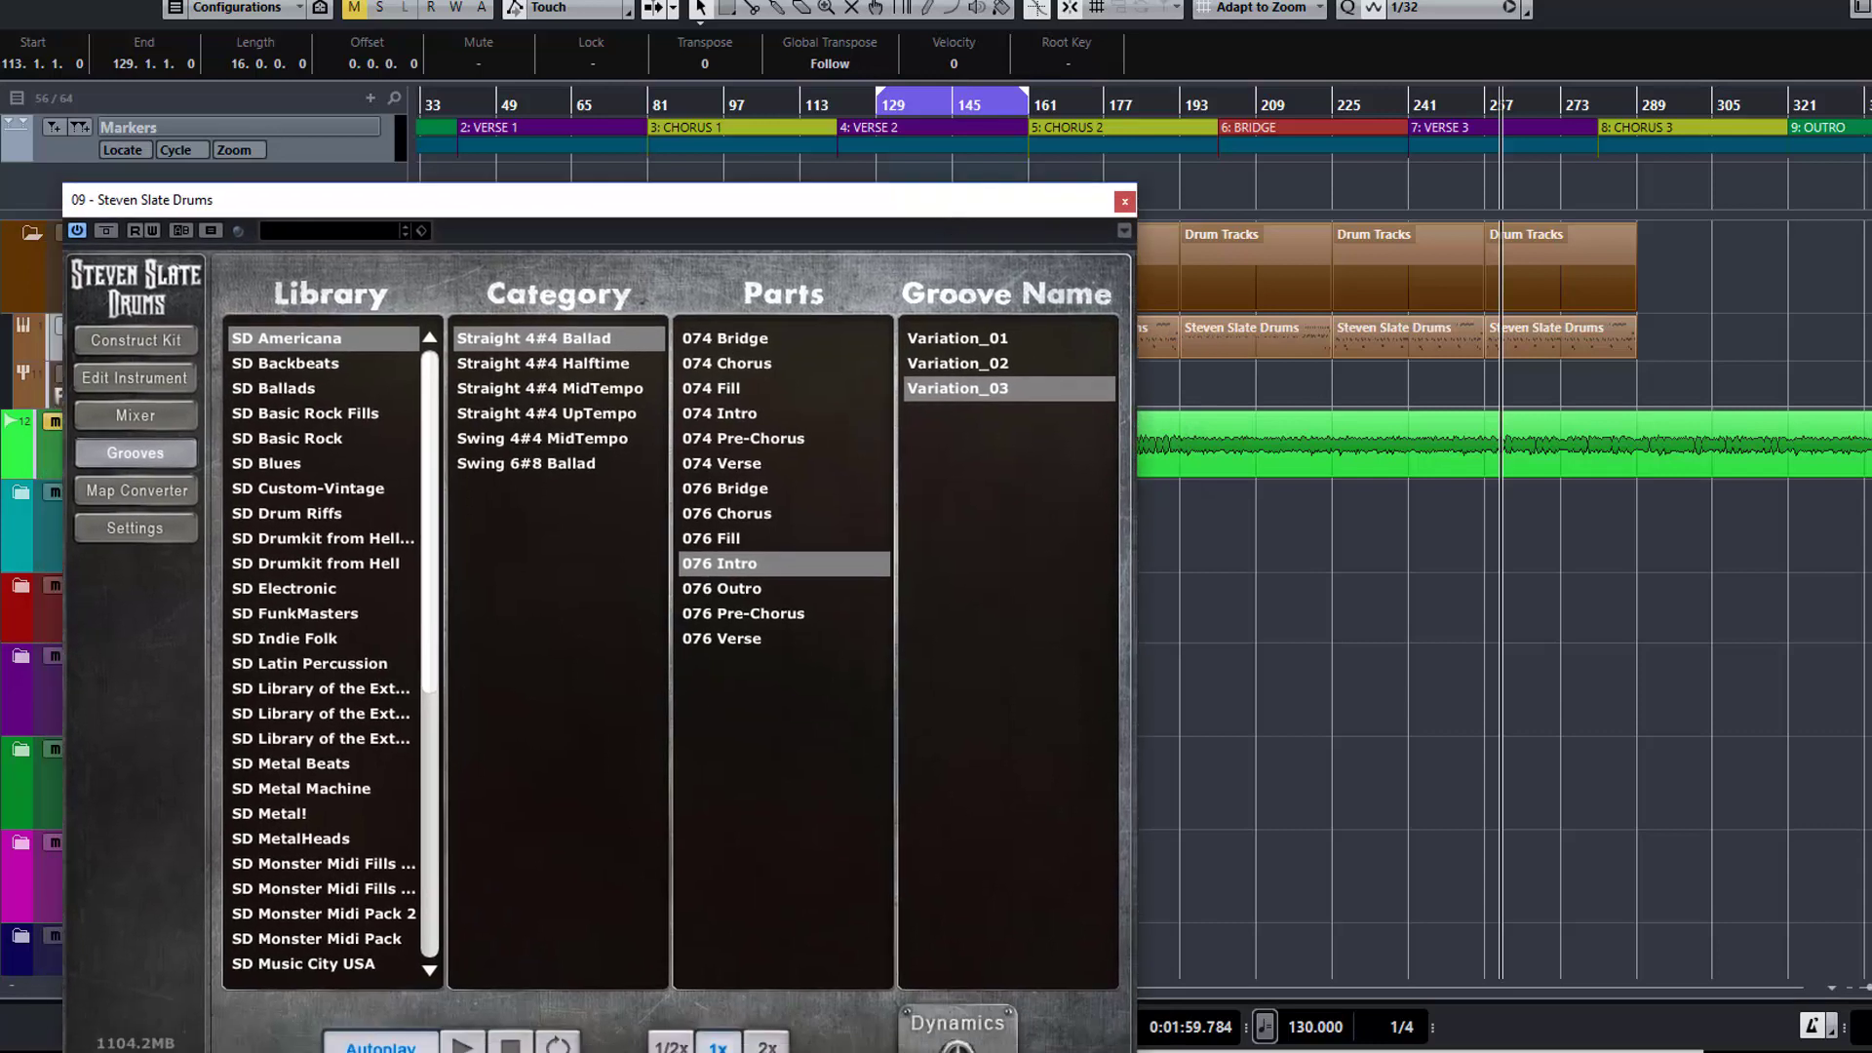
{"action": "left_click_drag", "start_coordinate": [827, 198], "coordinate": [876, 339]}
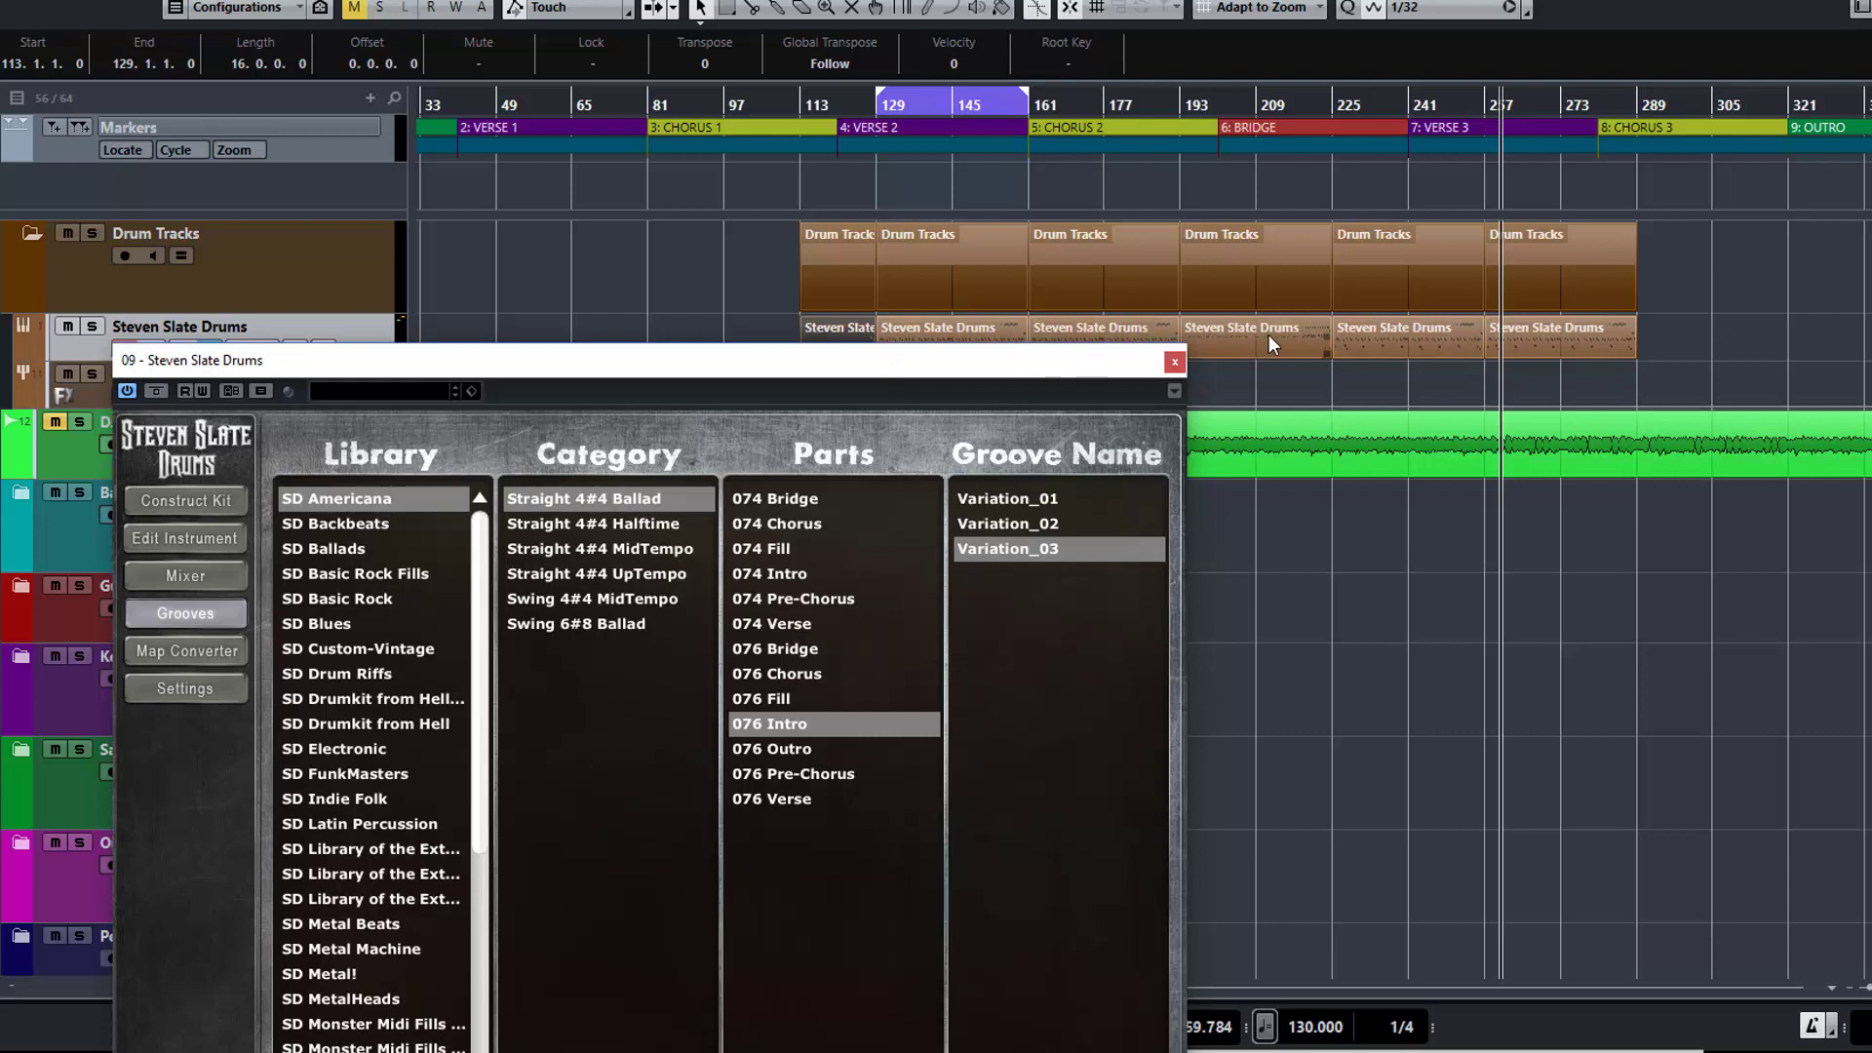
{"action": "left_click_drag", "start_coordinate": [1278, 341], "coordinate": [1735, 342]}
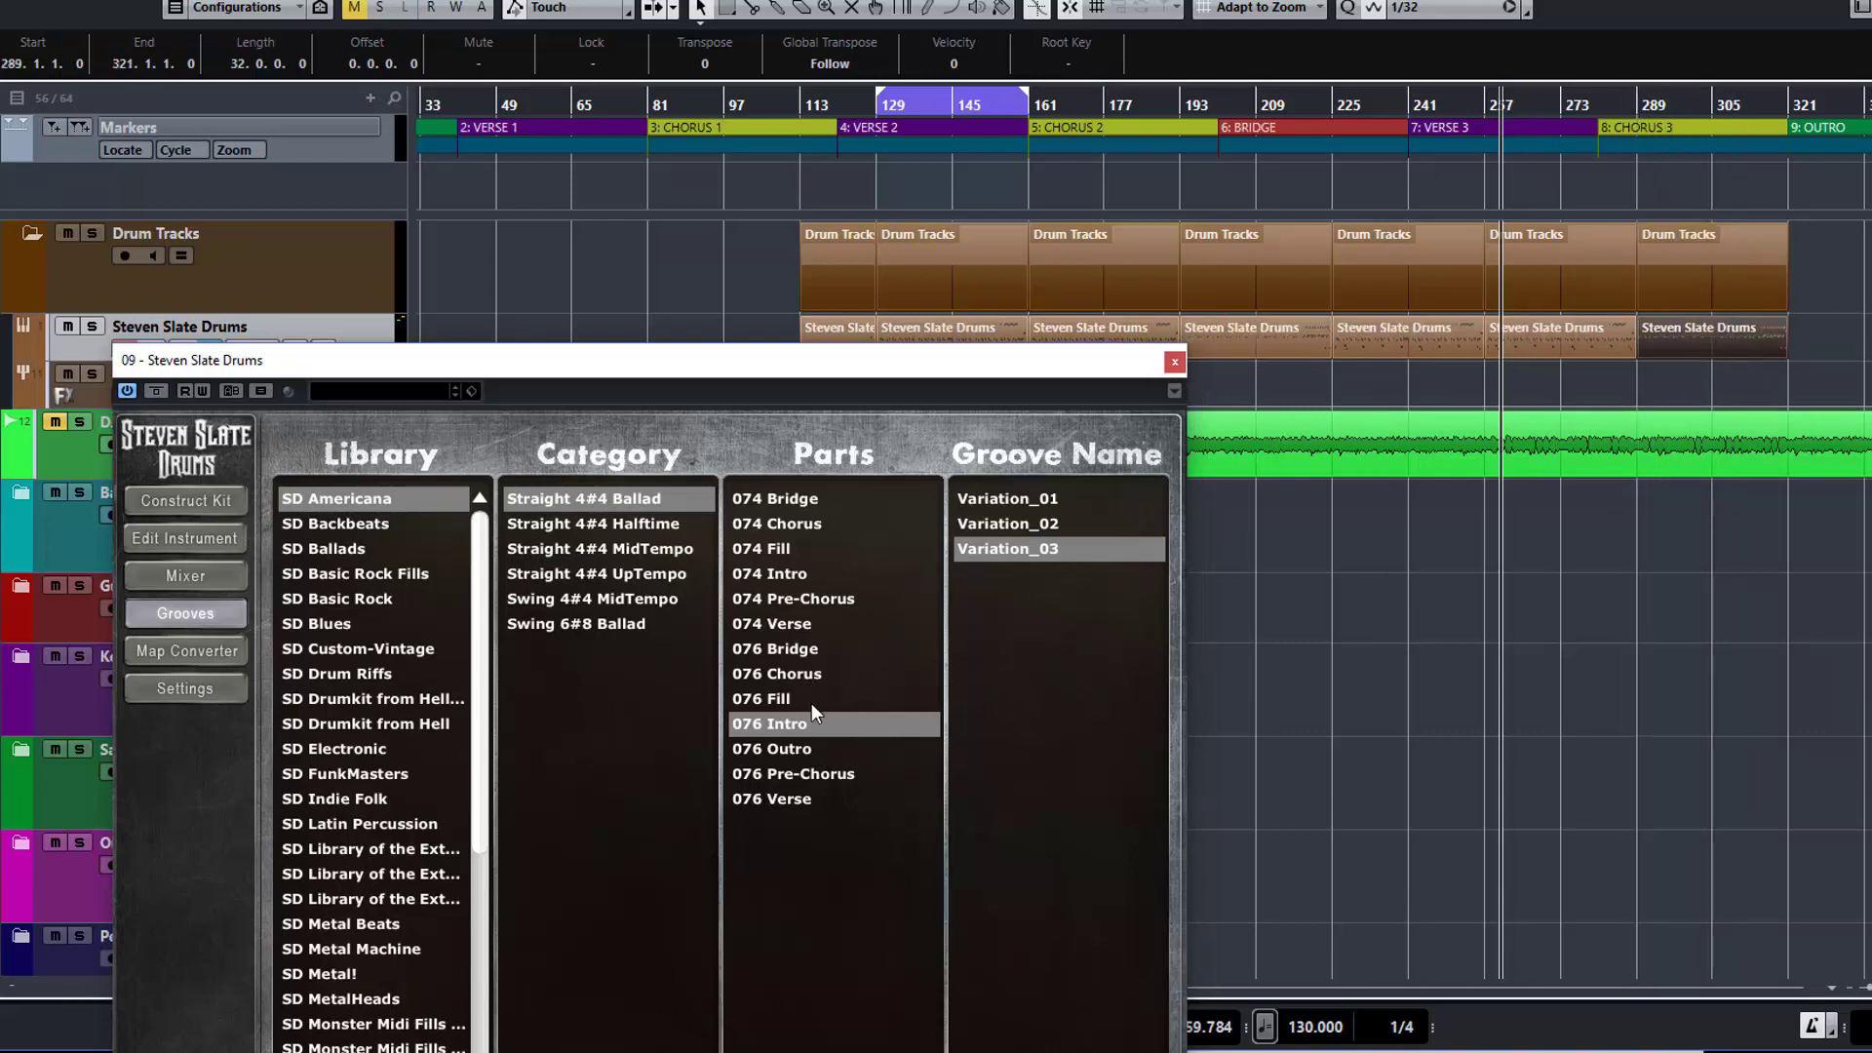
Audition the 076 Bridge variations and place Variation_02 at bar 321 on the Steven Slate Drums track
{"action": "left_click", "coordinate": [793, 656]}
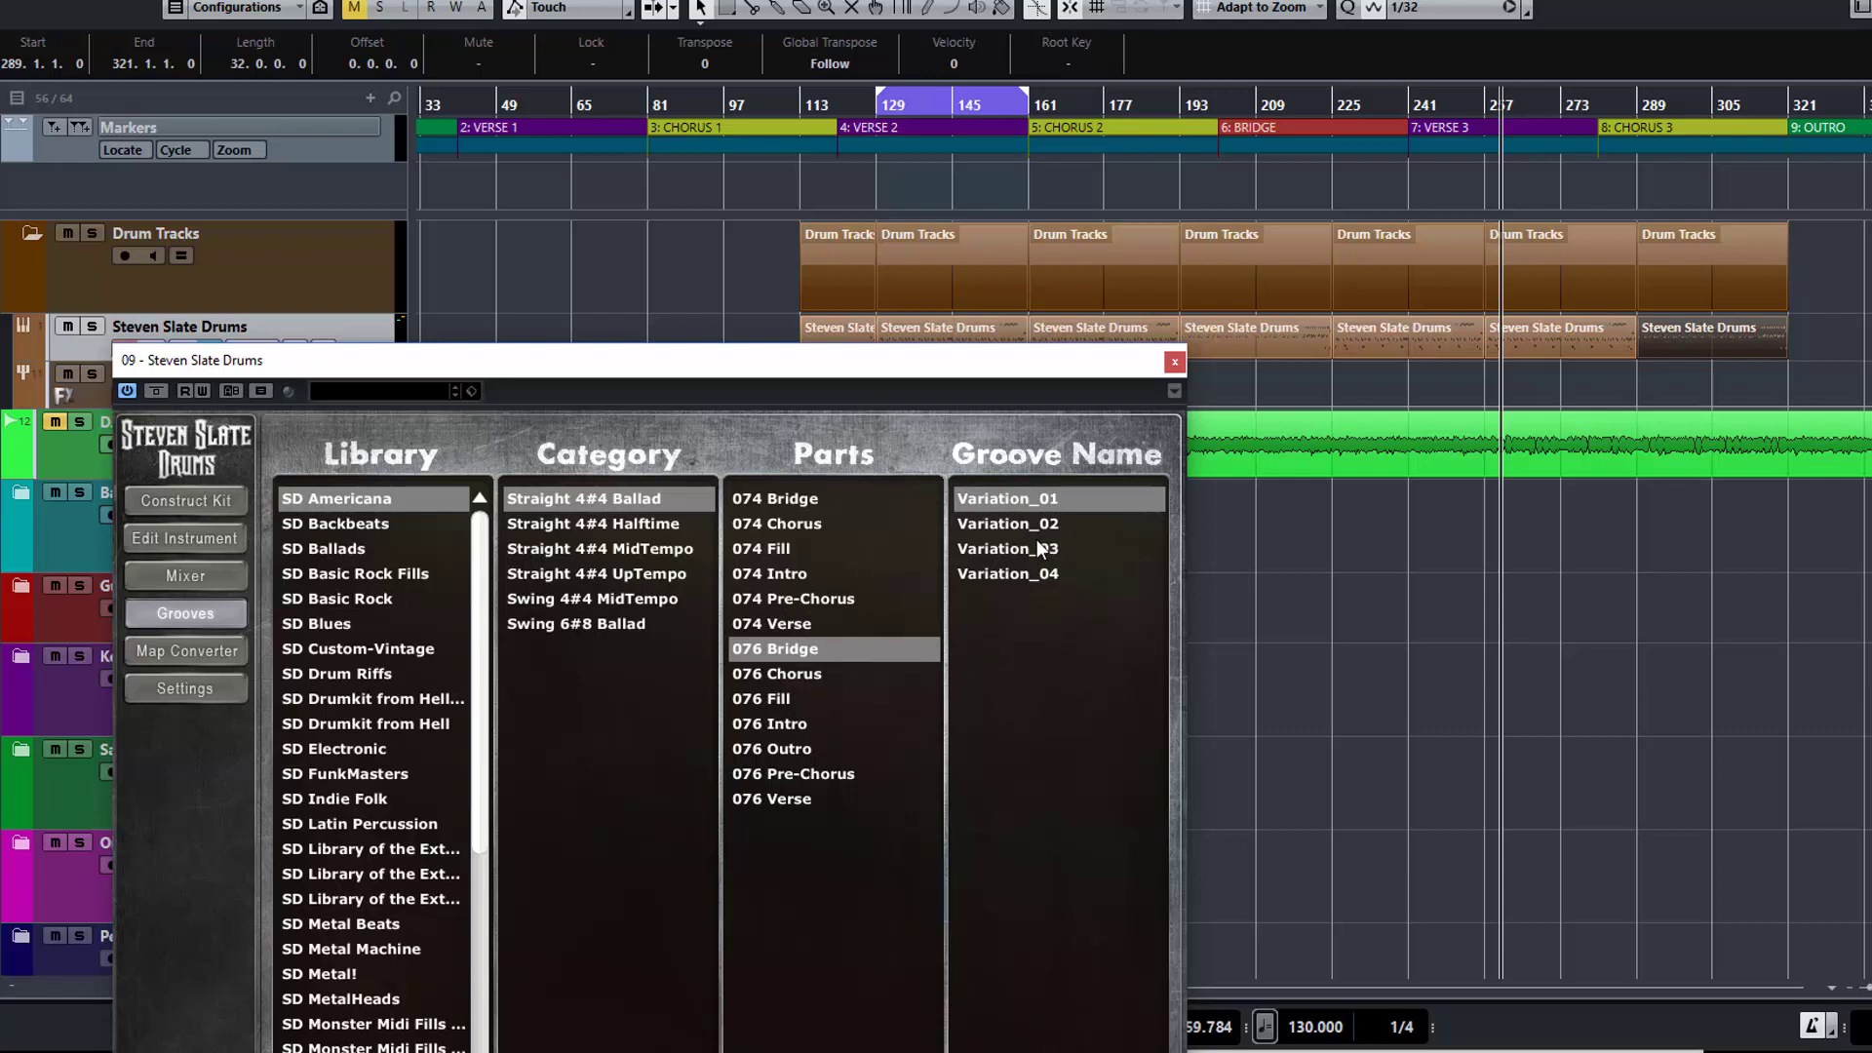
{"action": "left_click", "coordinate": [1023, 577]}
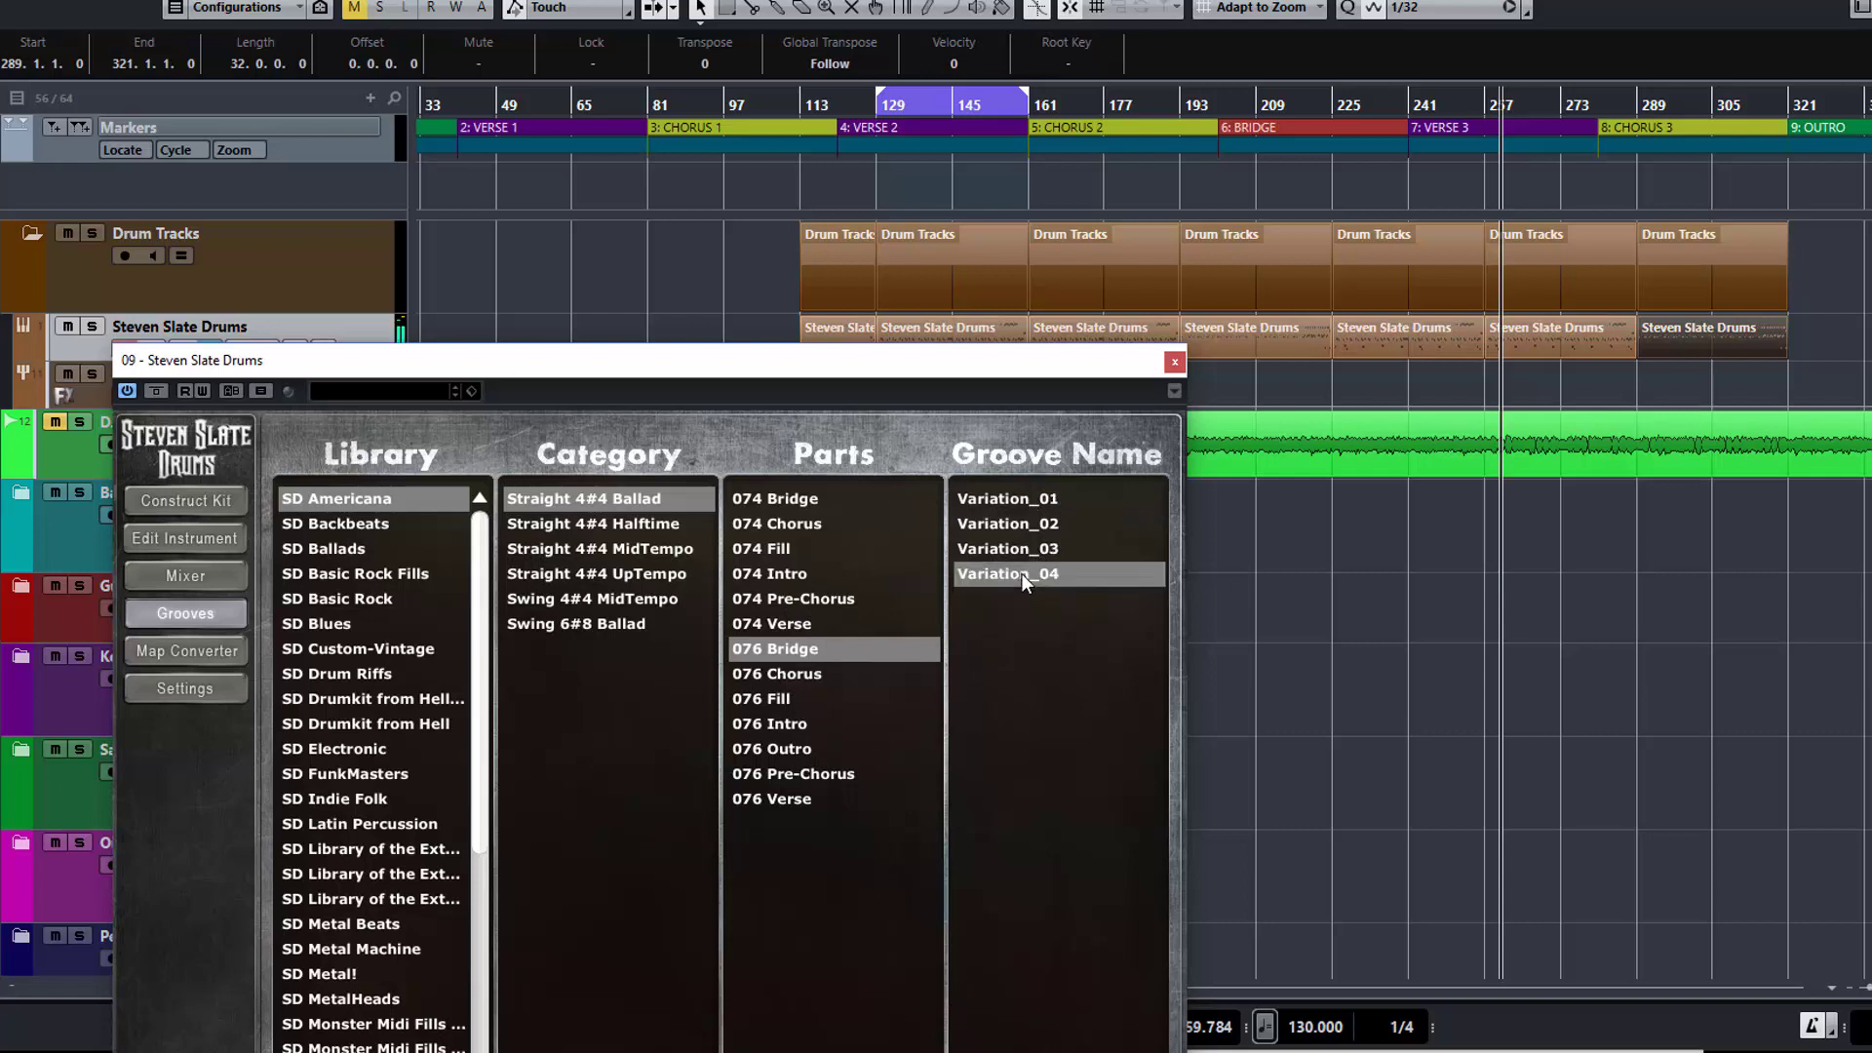
{"action": "left_click", "coordinate": [1016, 558]}
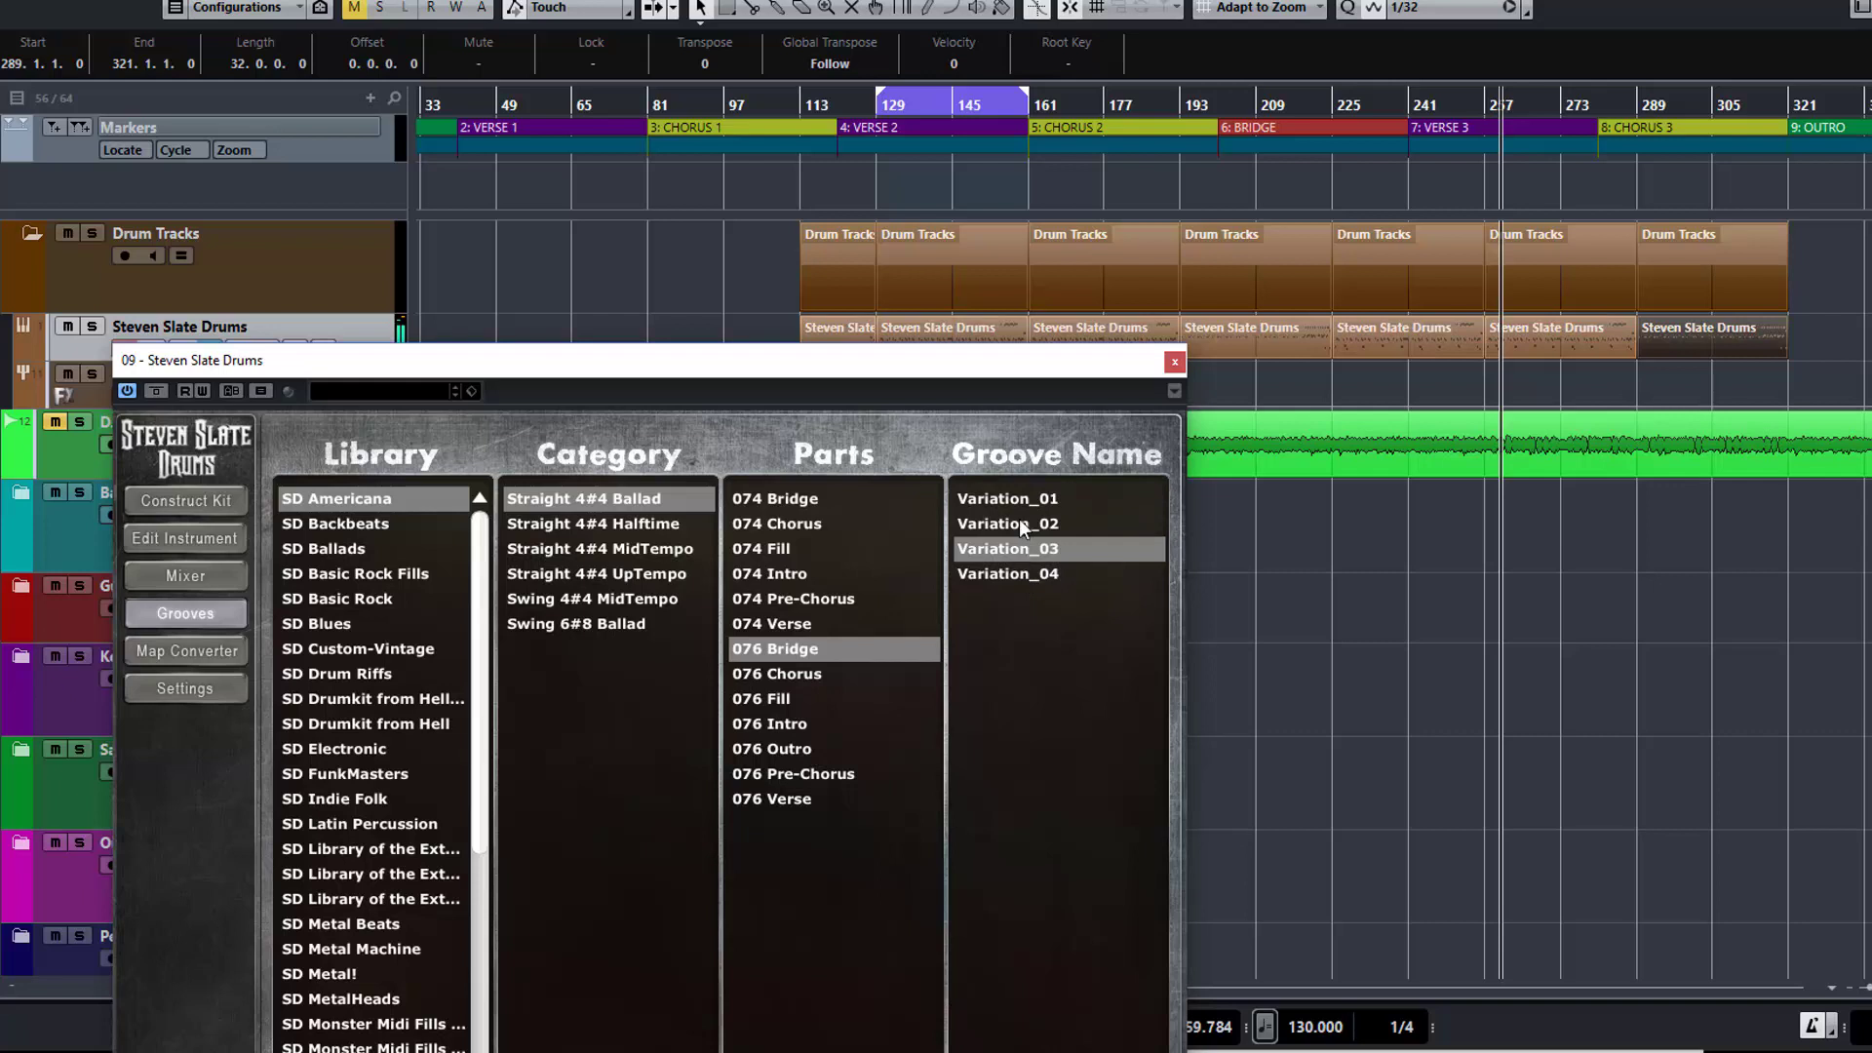
{"action": "left_click", "coordinate": [1020, 526]}
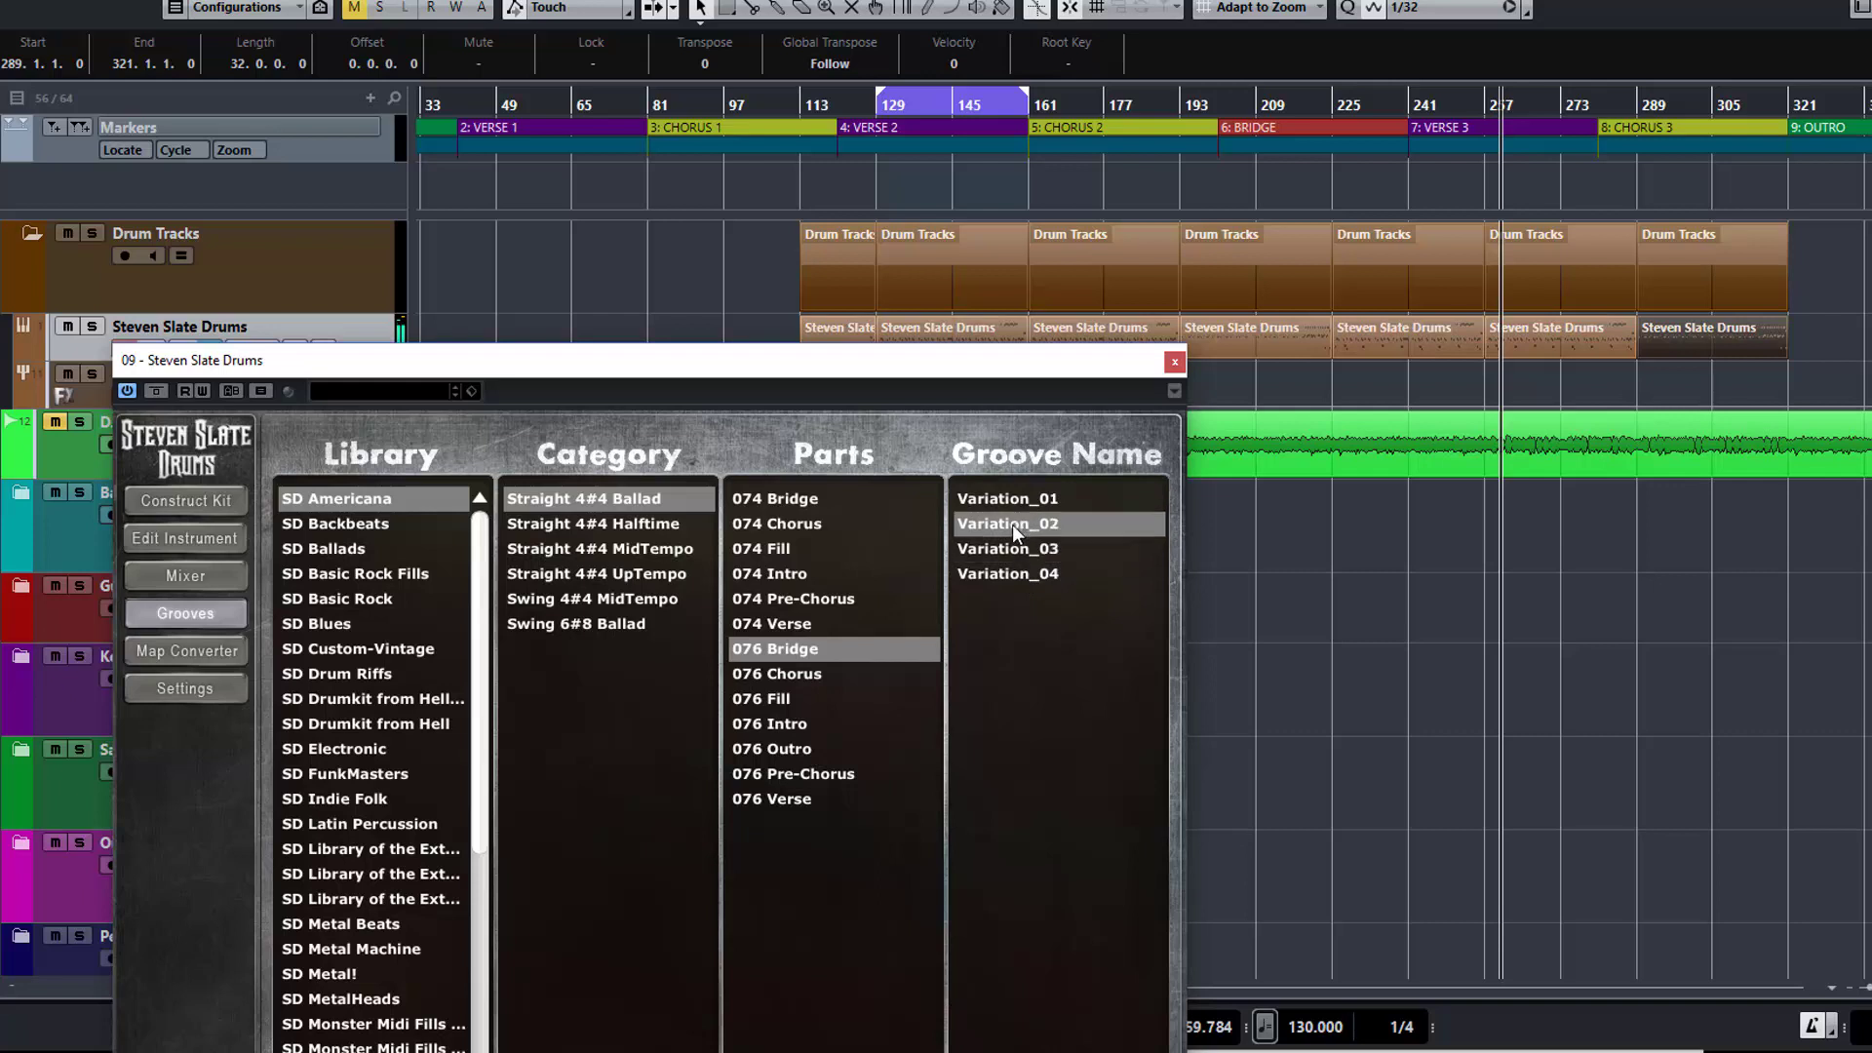
{"action": "left_click_drag", "start_coordinate": [998, 525], "coordinate": [1812, 341]}
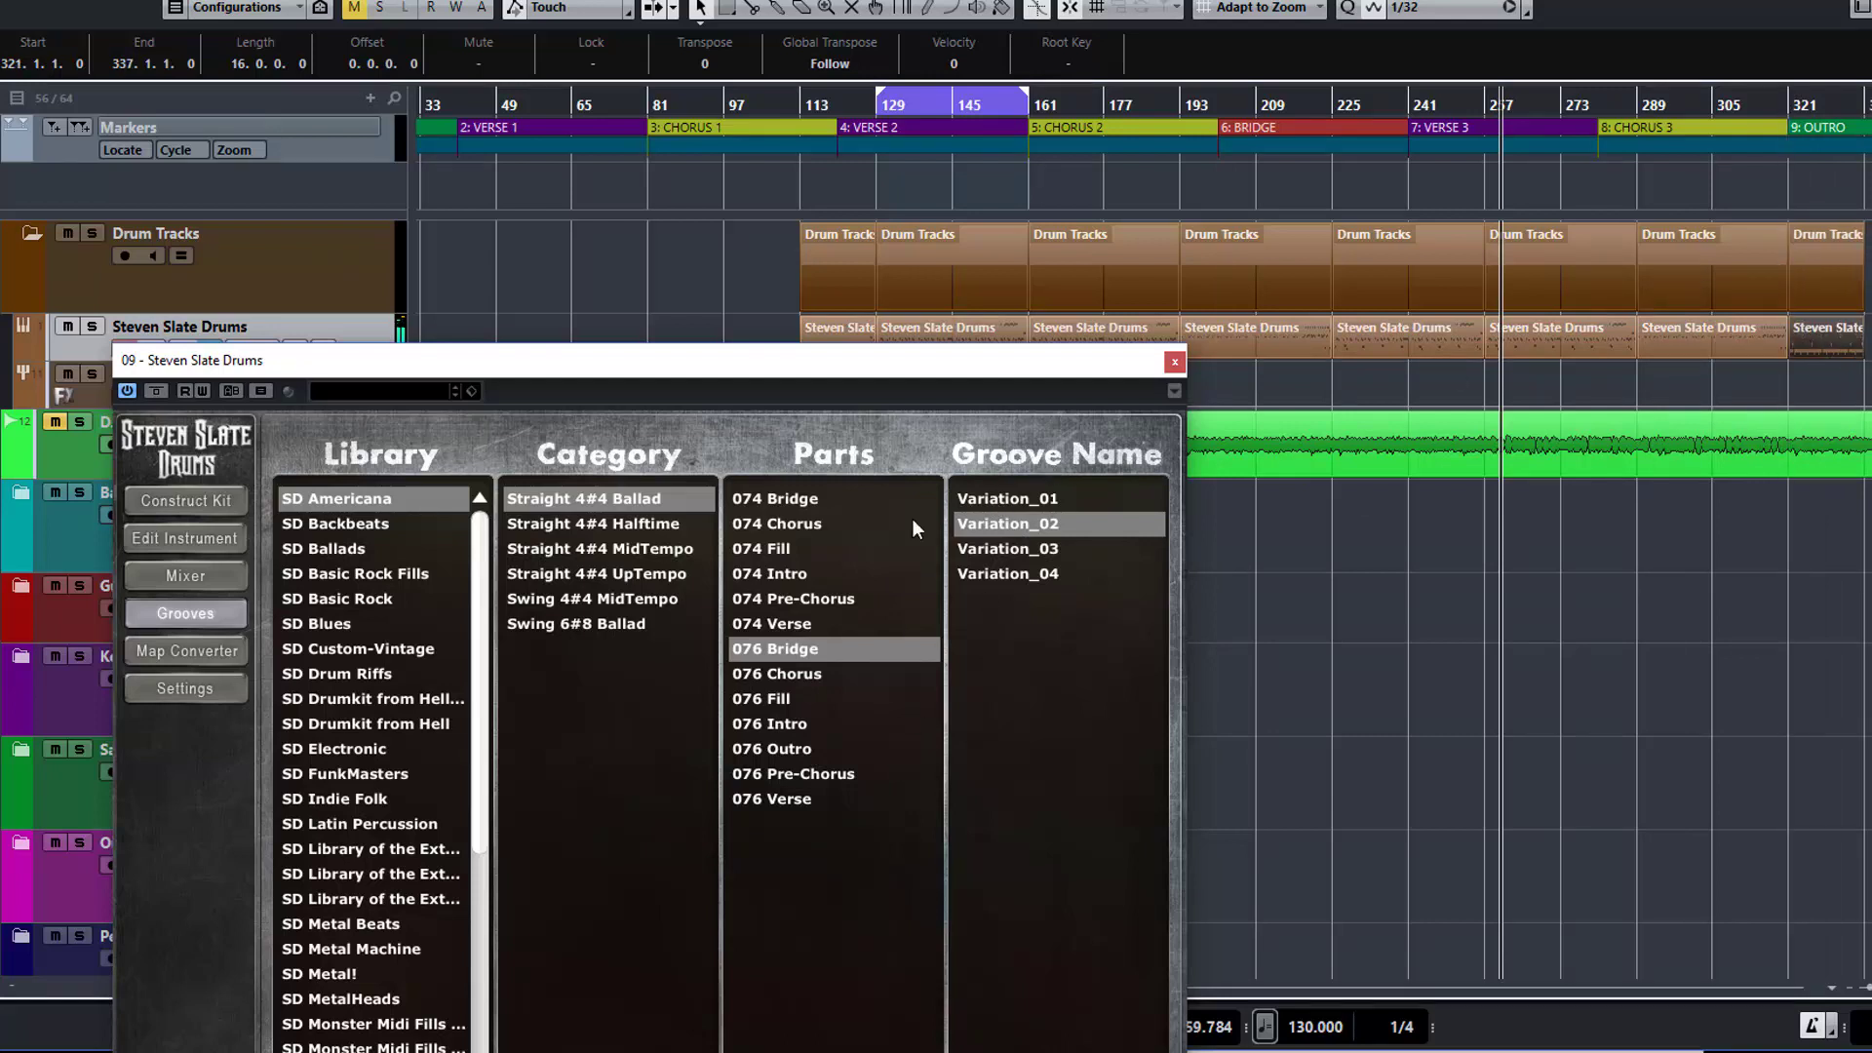
Audition the four 076 Pre-Chorus variations and place Variation_02 at bar 337, directly after the bridge groove
{"action": "left_click_drag", "start_coordinate": [915, 388], "coordinate": [885, 204]}
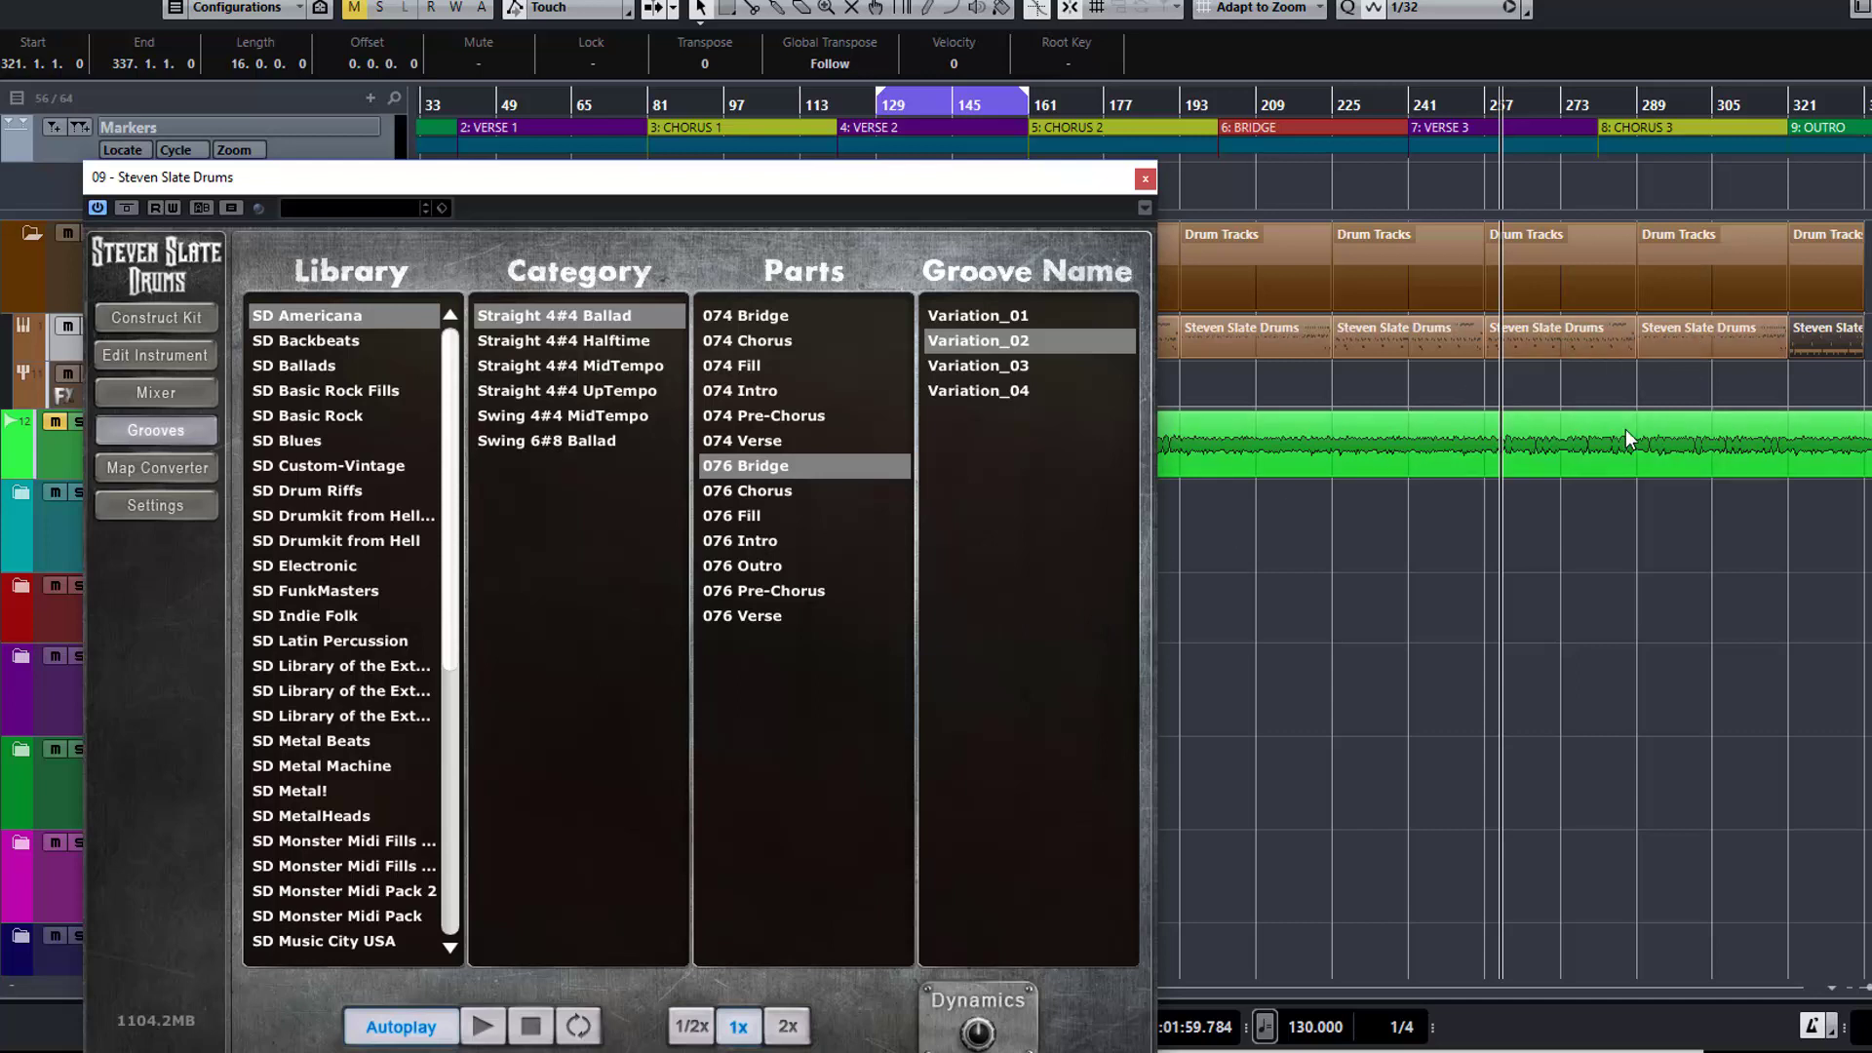
{"action": "scroll", "coordinate": [1625, 429], "scroll_direction": "right", "scroll_amount": 2}
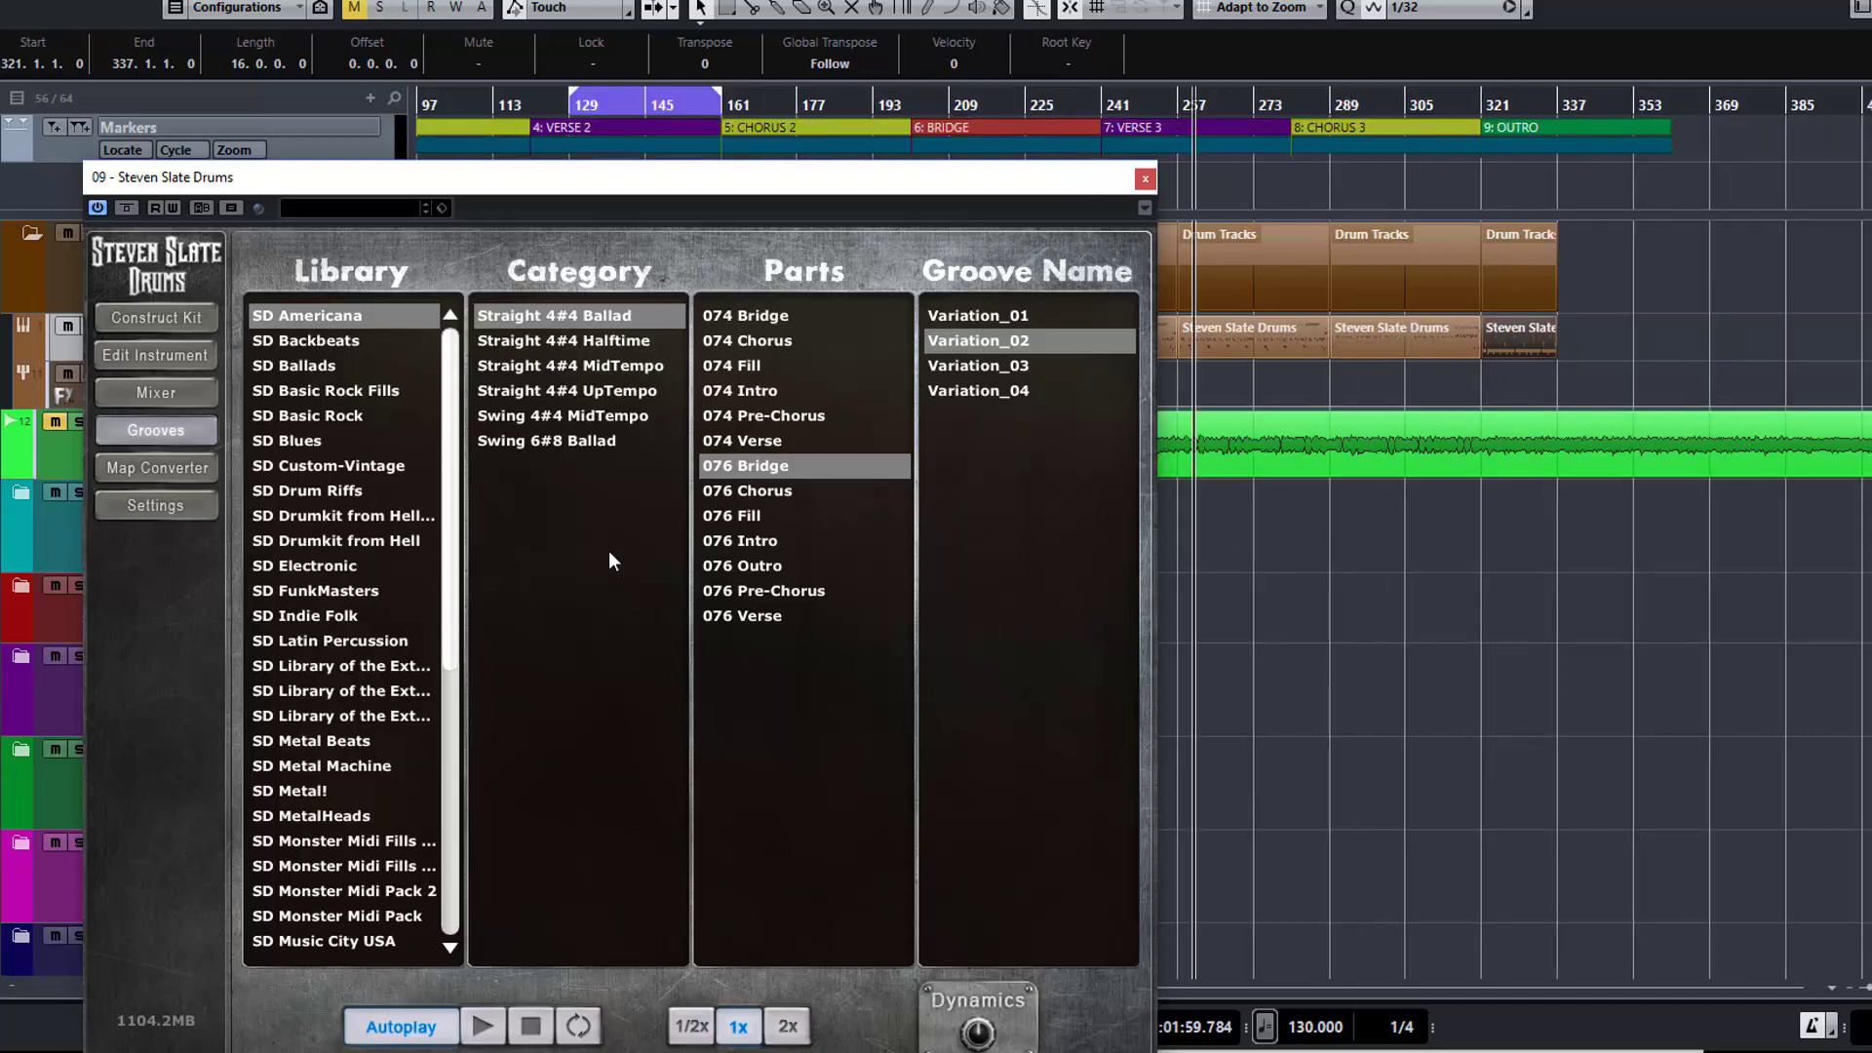
{"action": "left_click", "coordinate": [765, 591]}
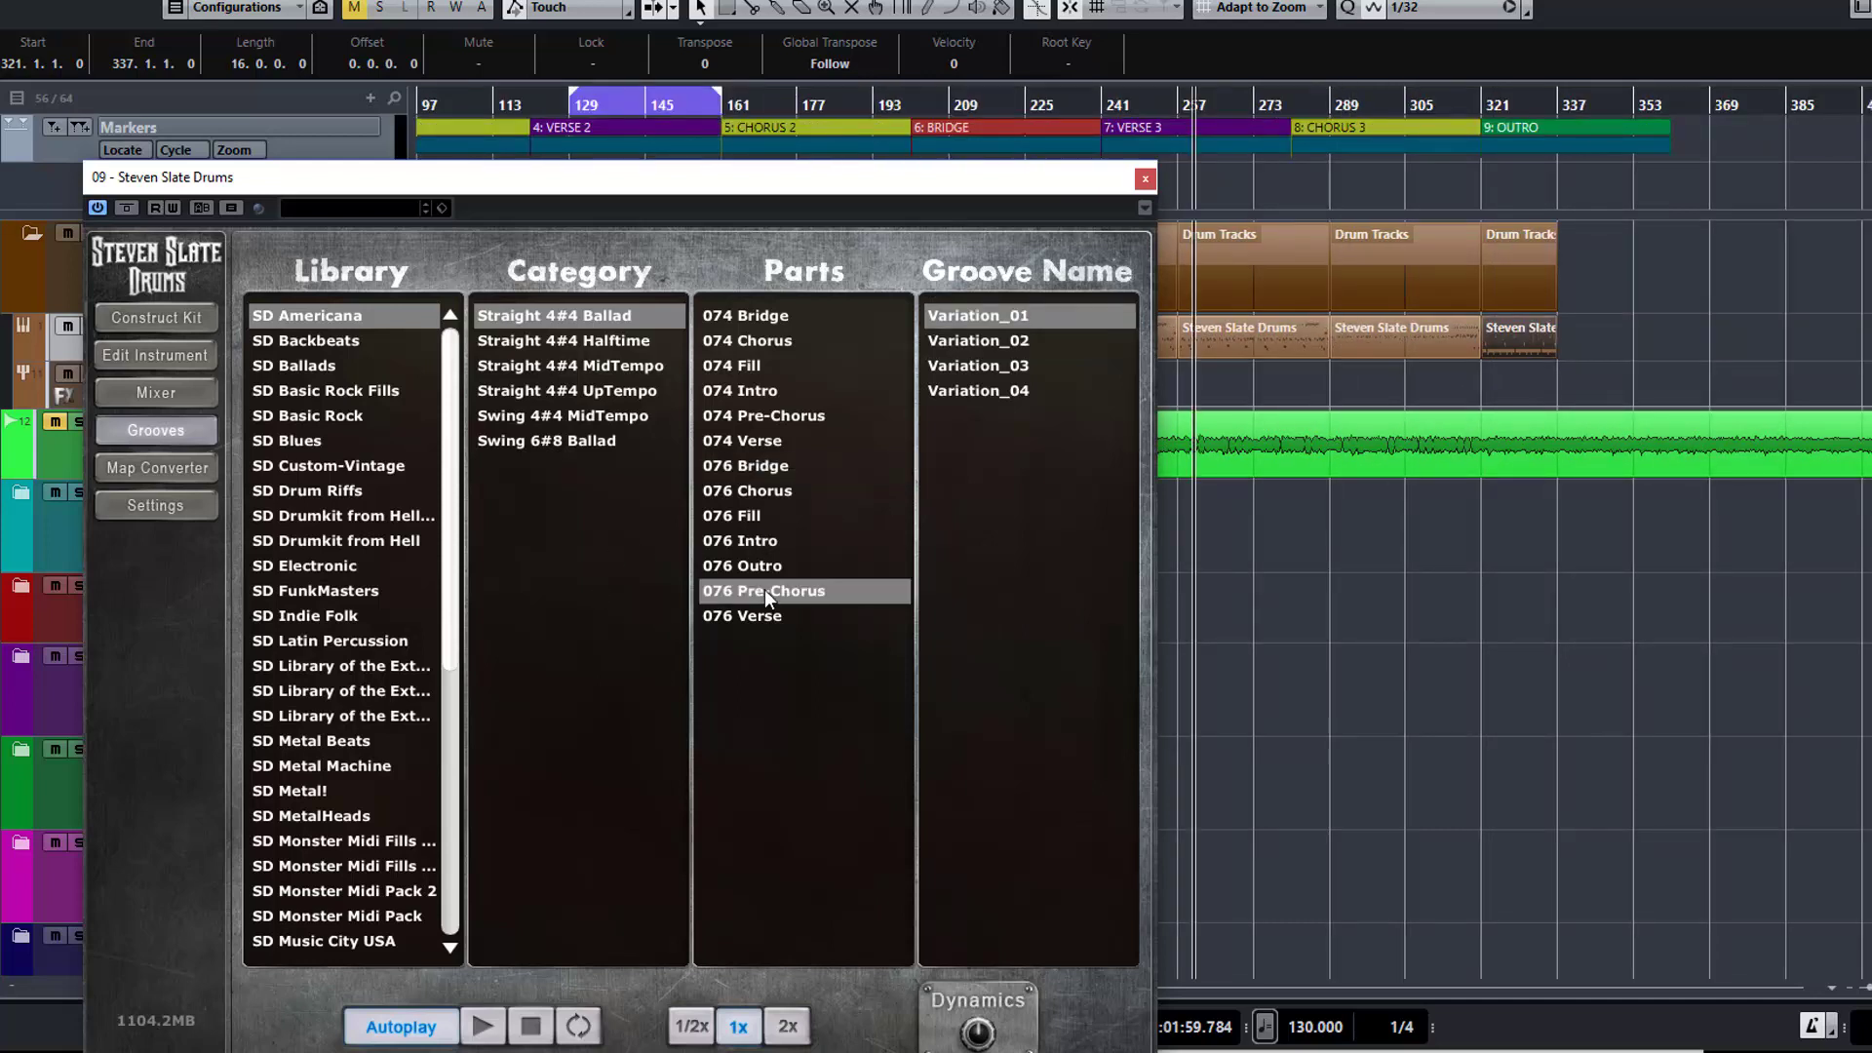
{"action": "left_click", "coordinate": [985, 390]}
{"action": "left_click", "coordinate": [983, 366]}
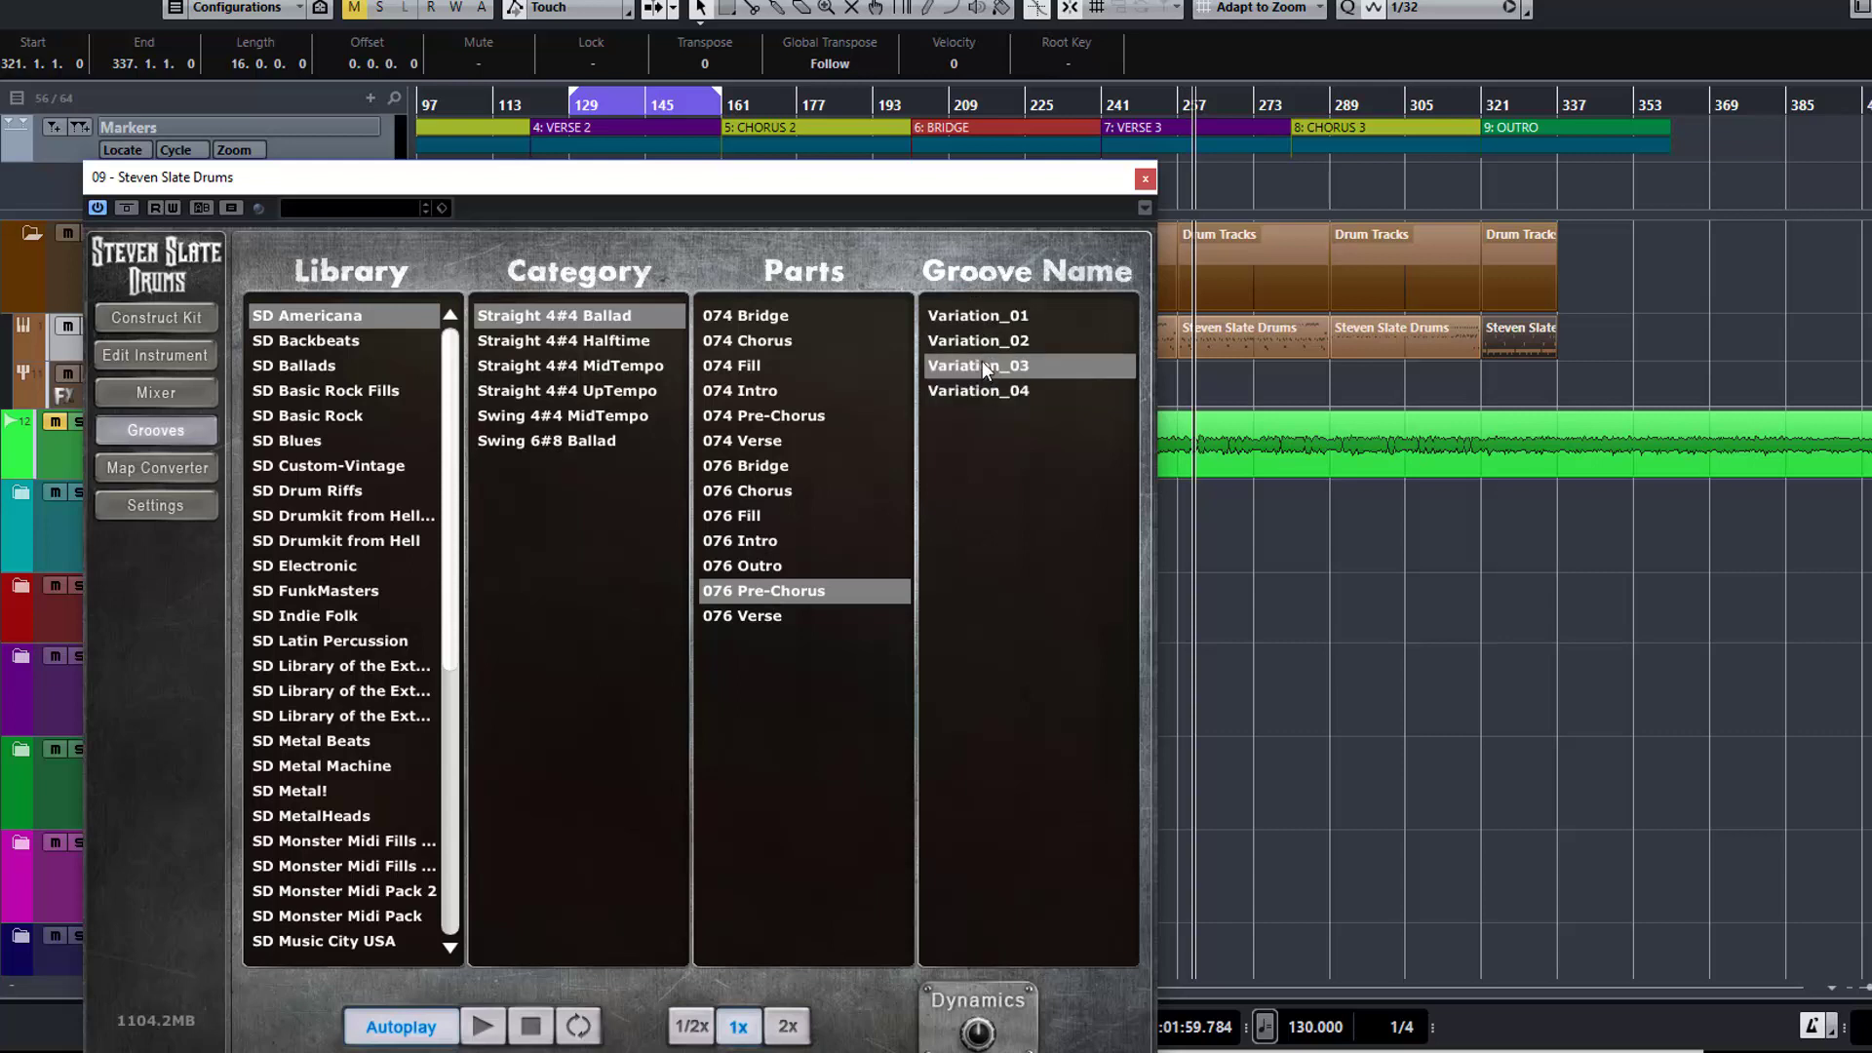
{"action": "left_click", "coordinate": [985, 343]}
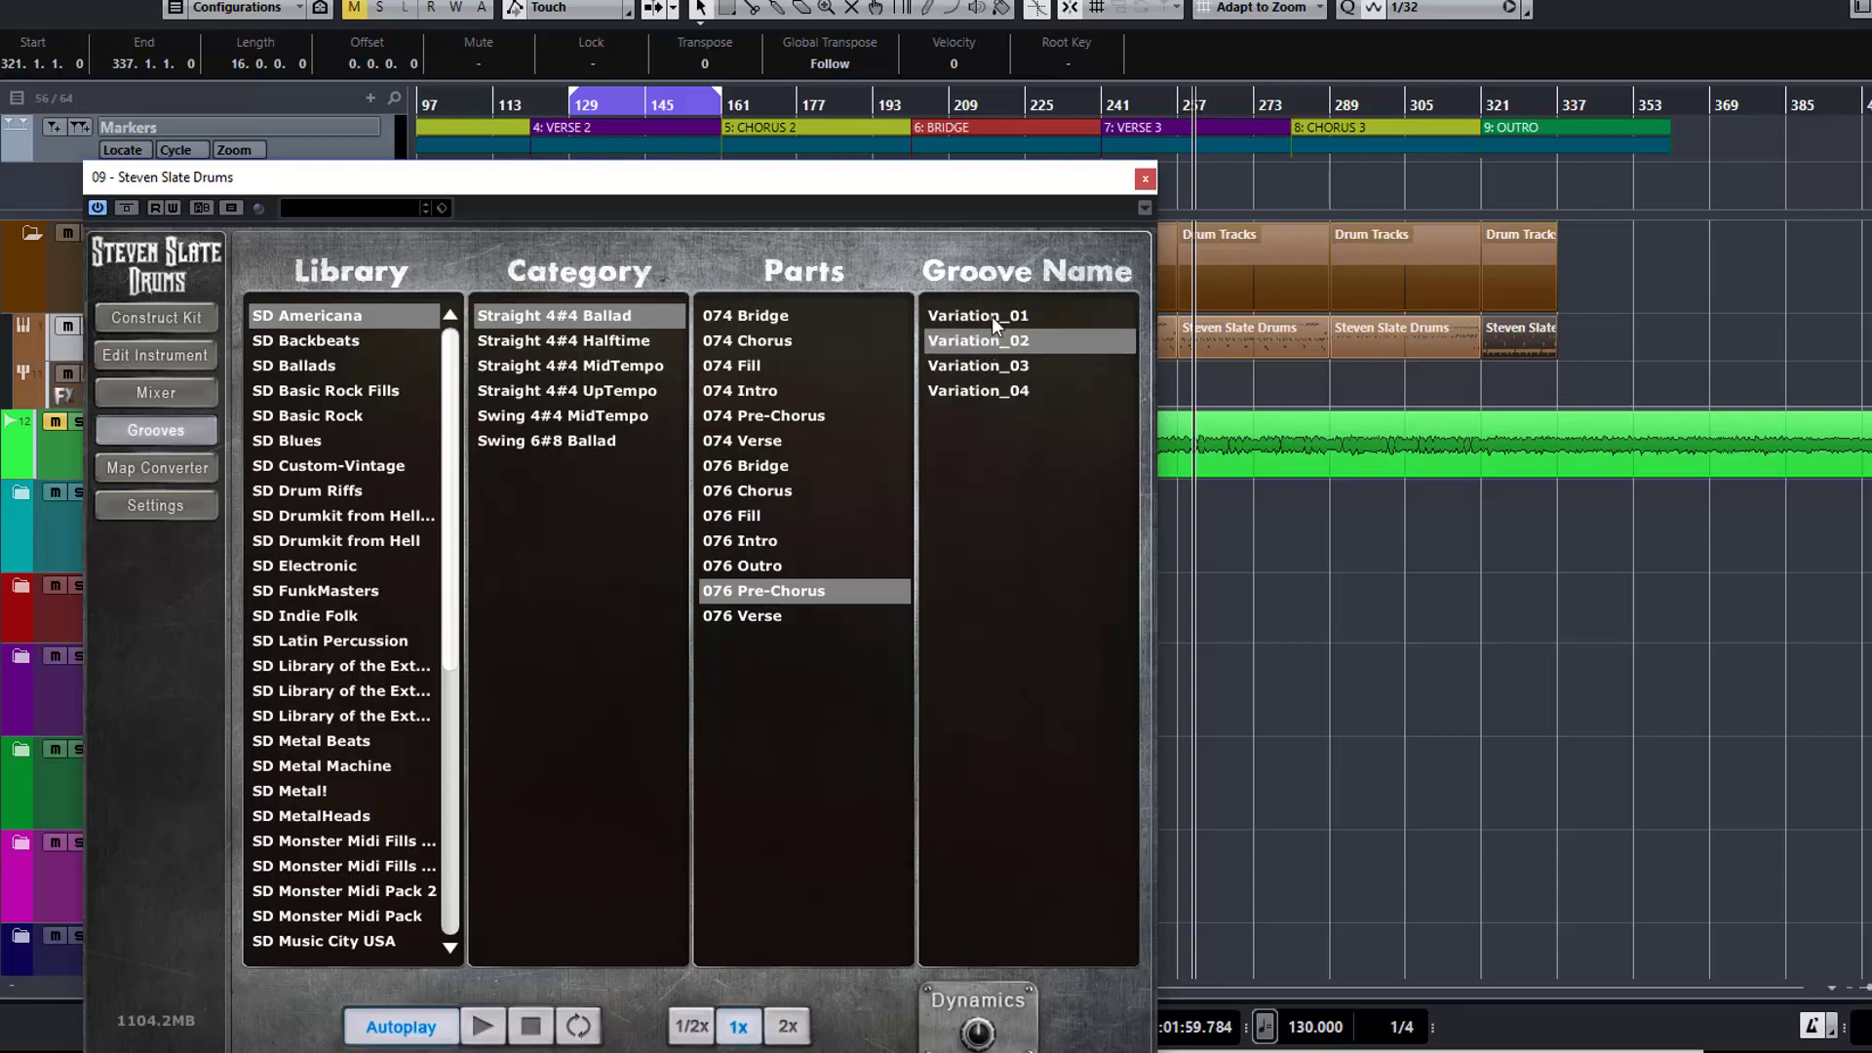
{"action": "left_click", "coordinate": [991, 316]}
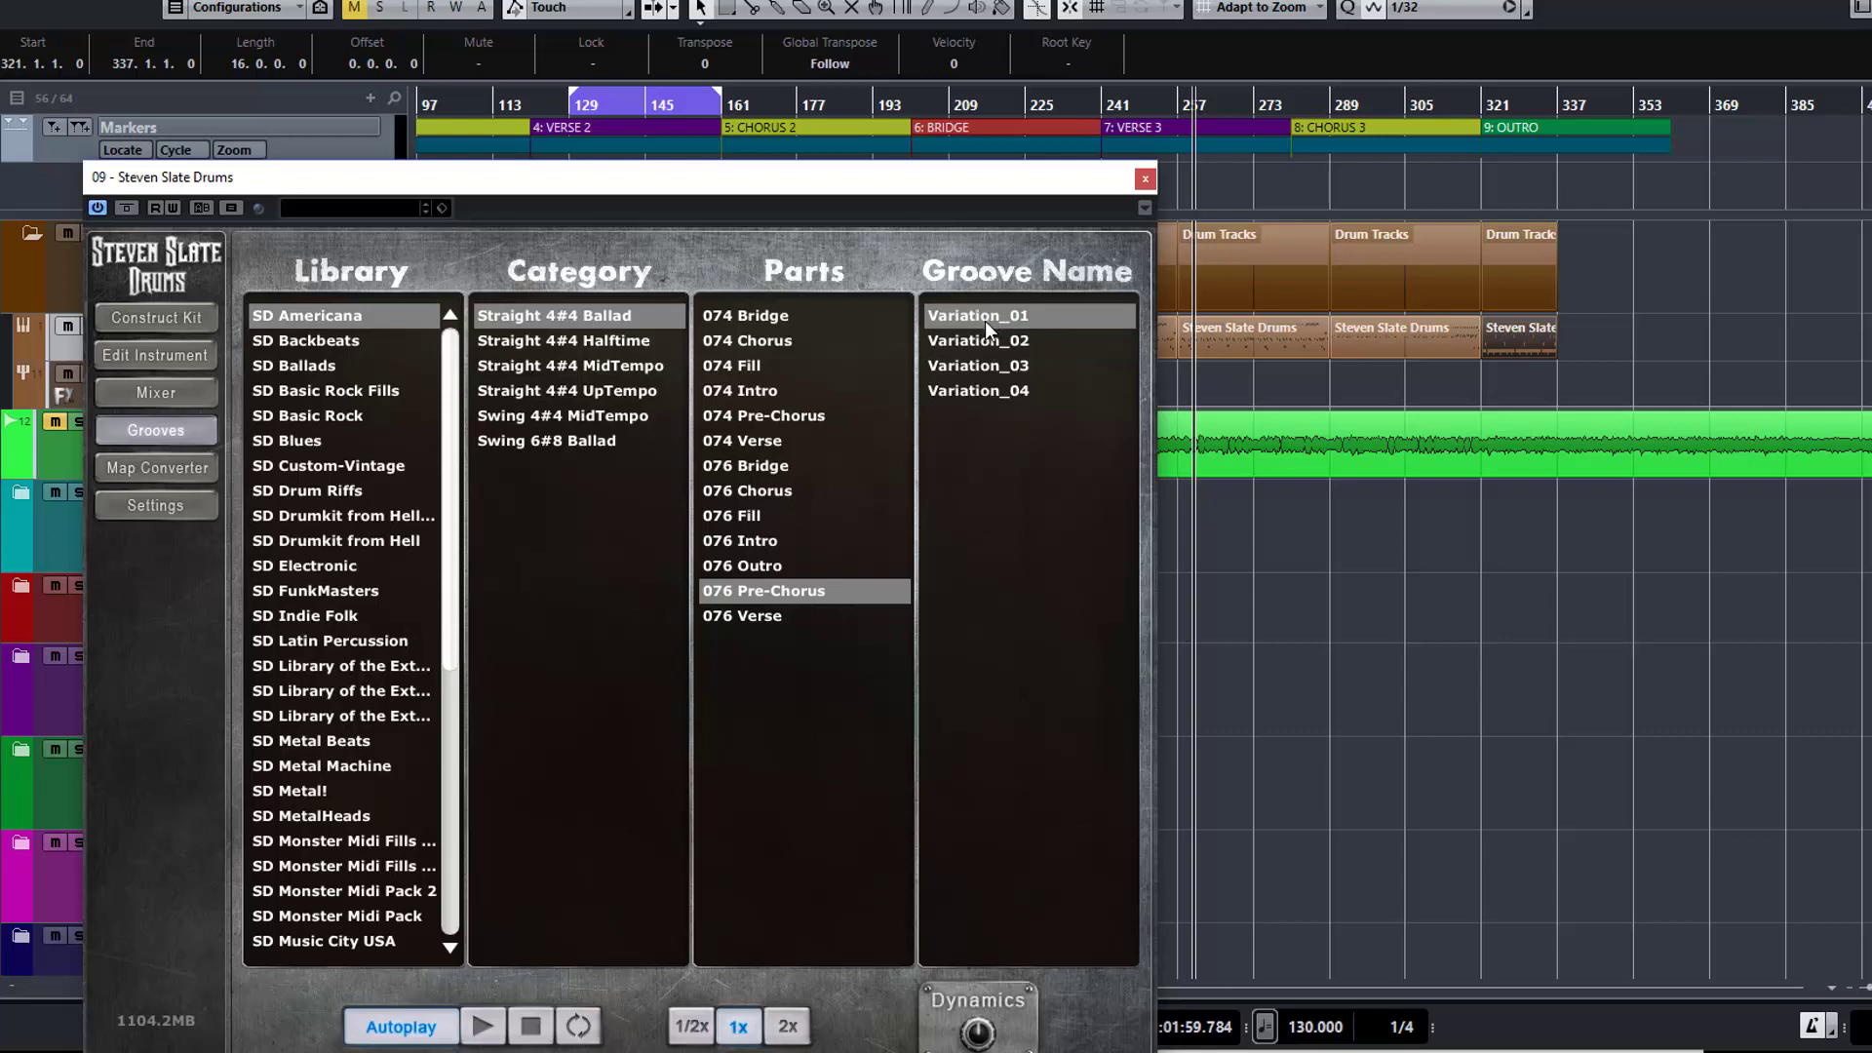
{"action": "left_click", "coordinate": [979, 336]}
{"action": "left_click_drag", "start_coordinate": [979, 338], "coordinate": [1587, 333]}
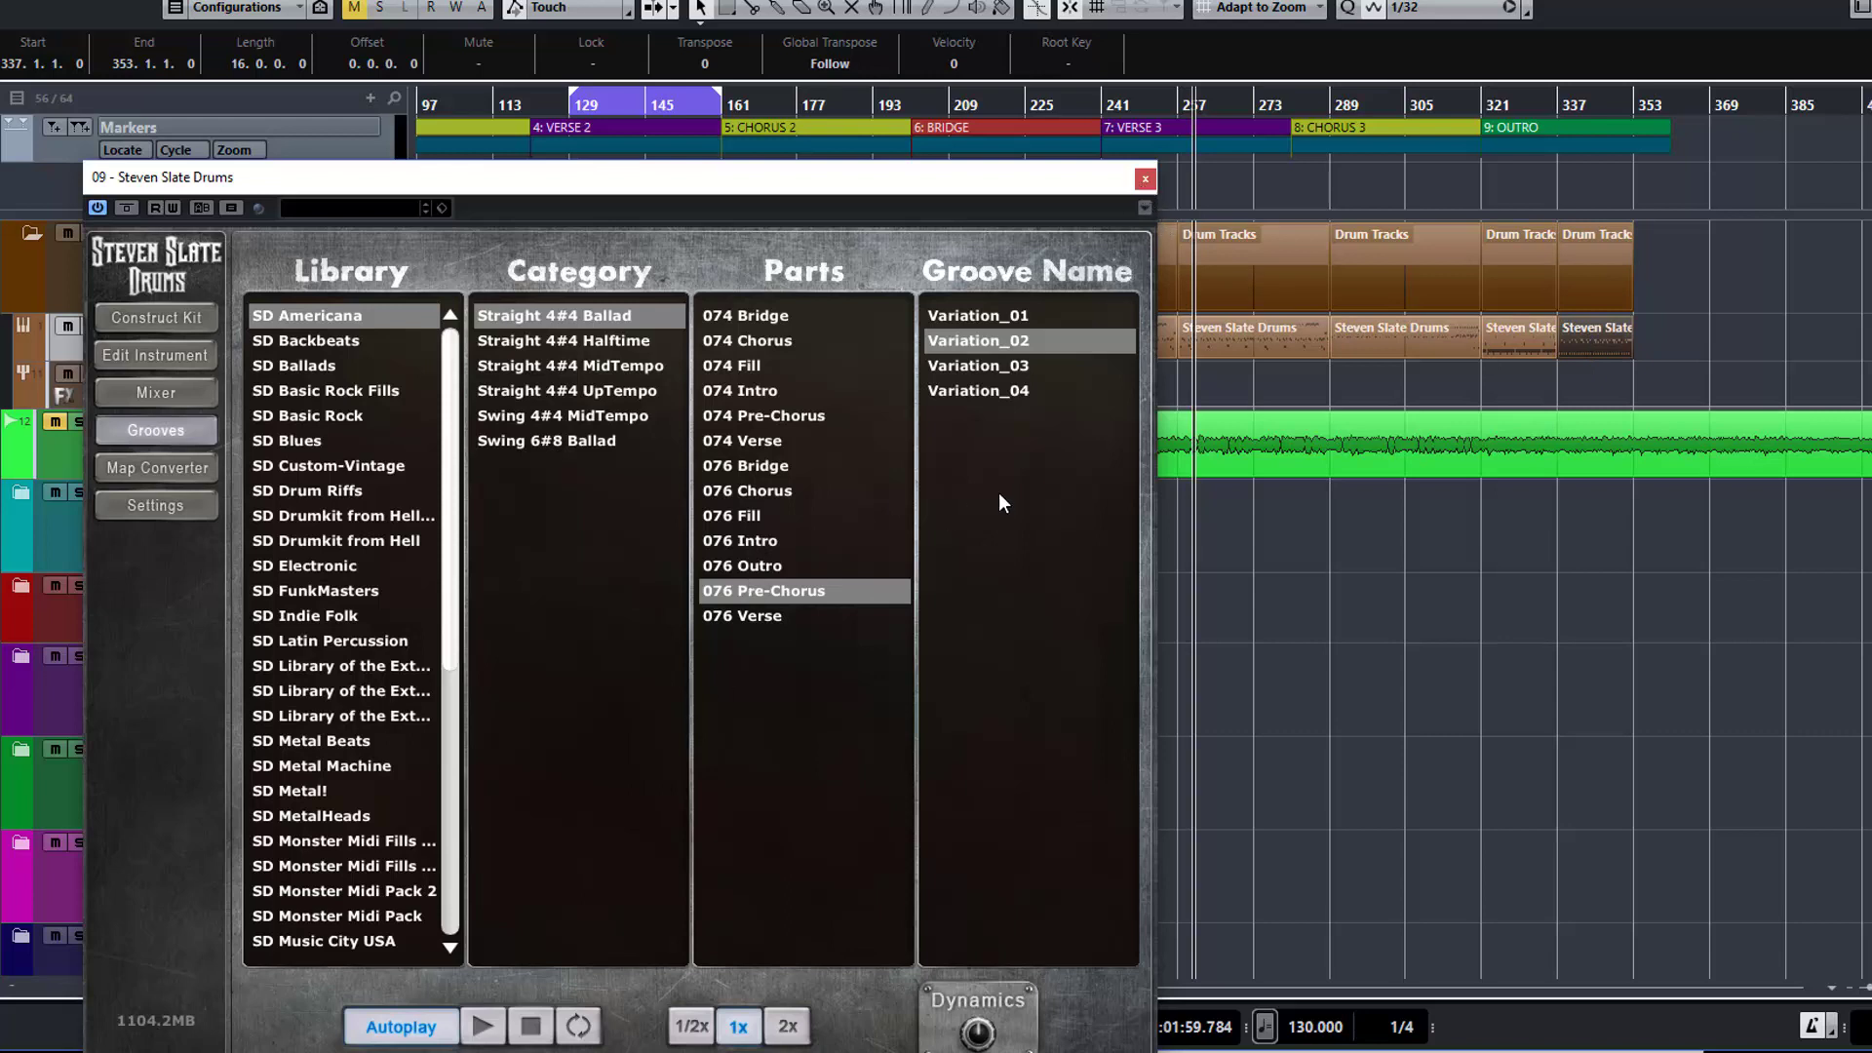
Copy the chorus part from bar 289 to bar 353, and add Variation_03 of the 076 Outro at bar 385 after auditioning its variations
{"action": "left_click_drag", "start_coordinate": [1389, 336], "coordinate": [1695, 351]}
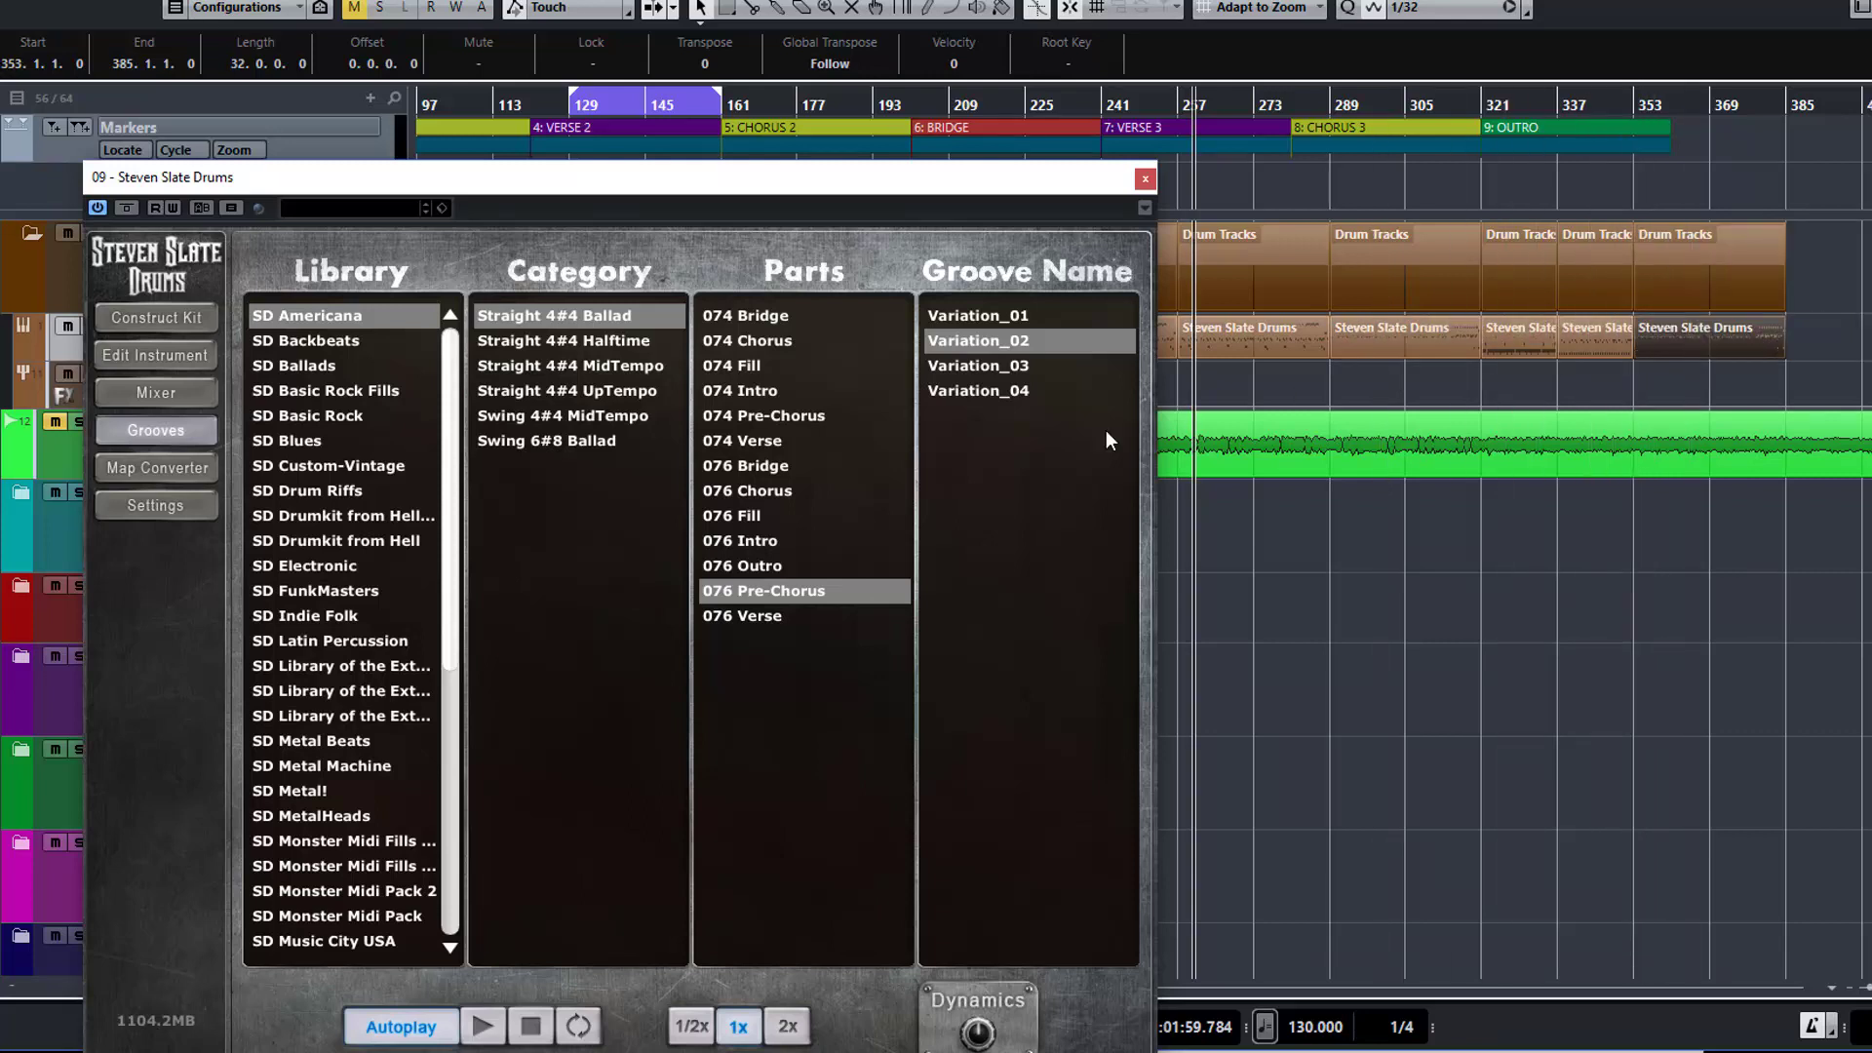
{"action": "left_click", "coordinate": [764, 565]}
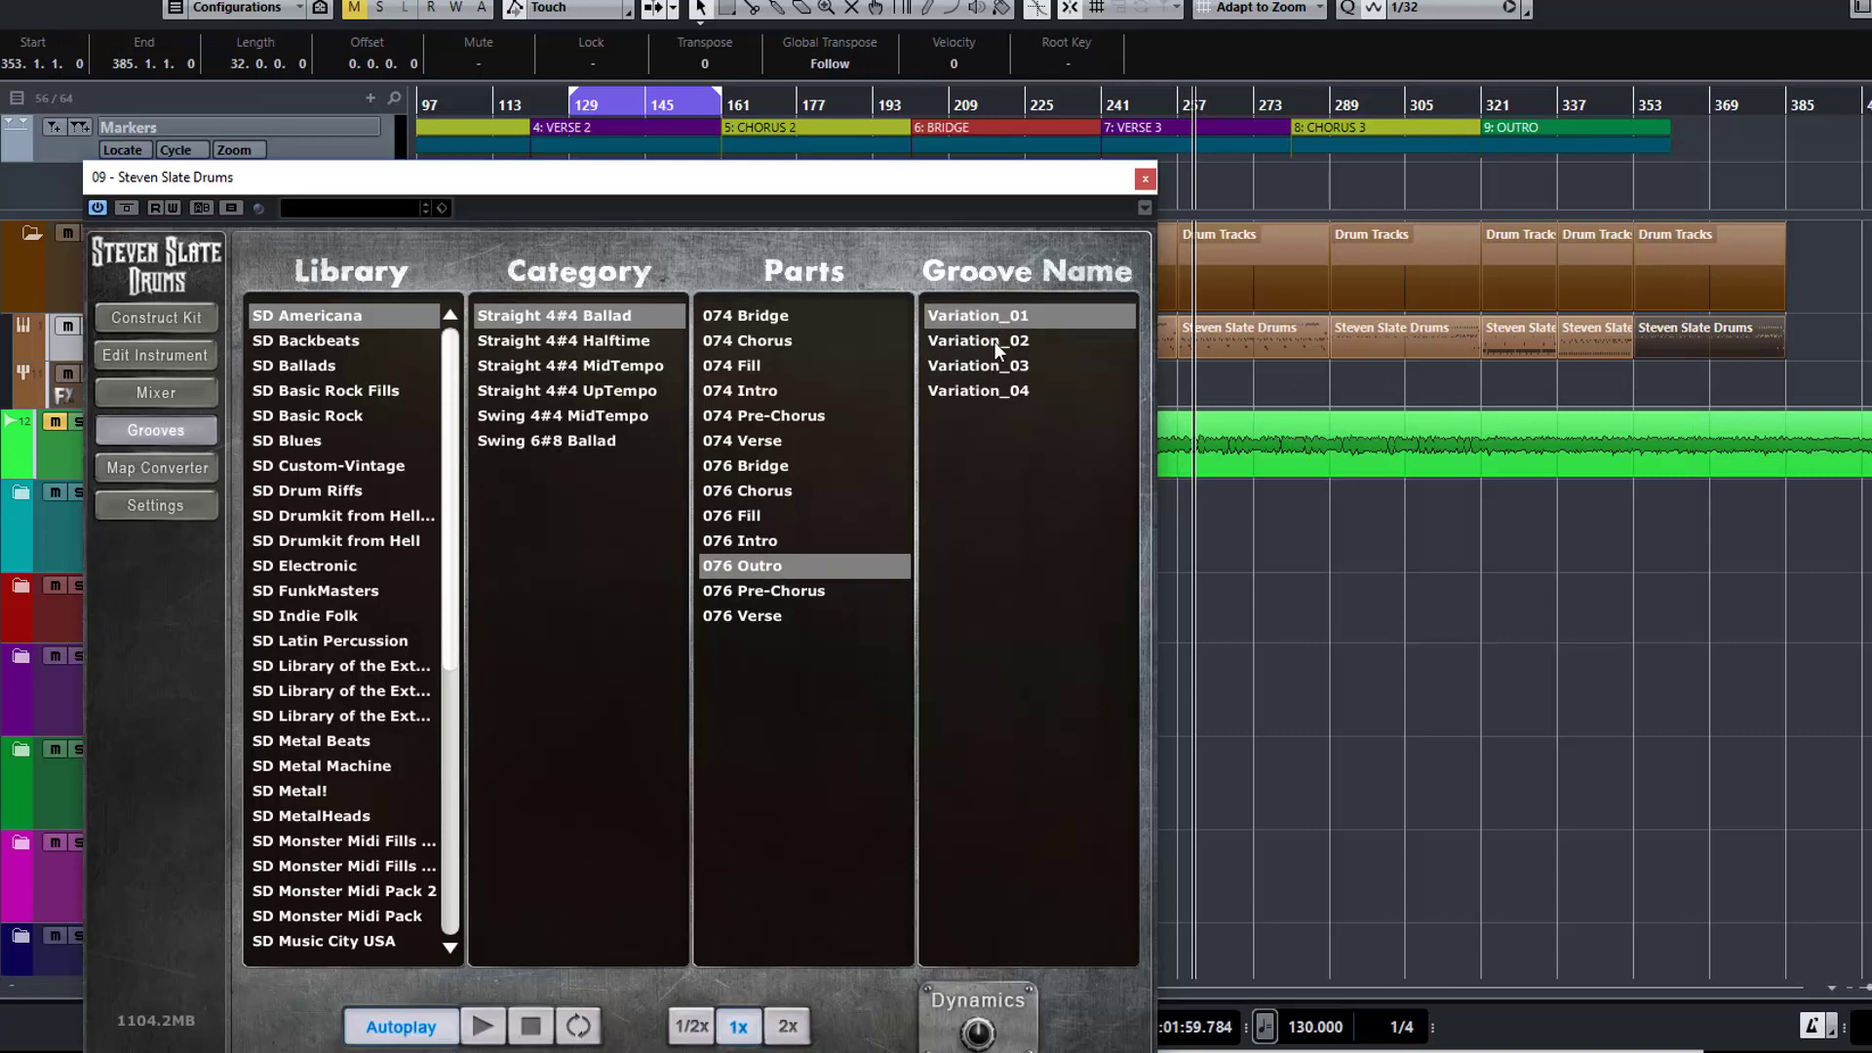
{"action": "left_click", "coordinate": [997, 343]}
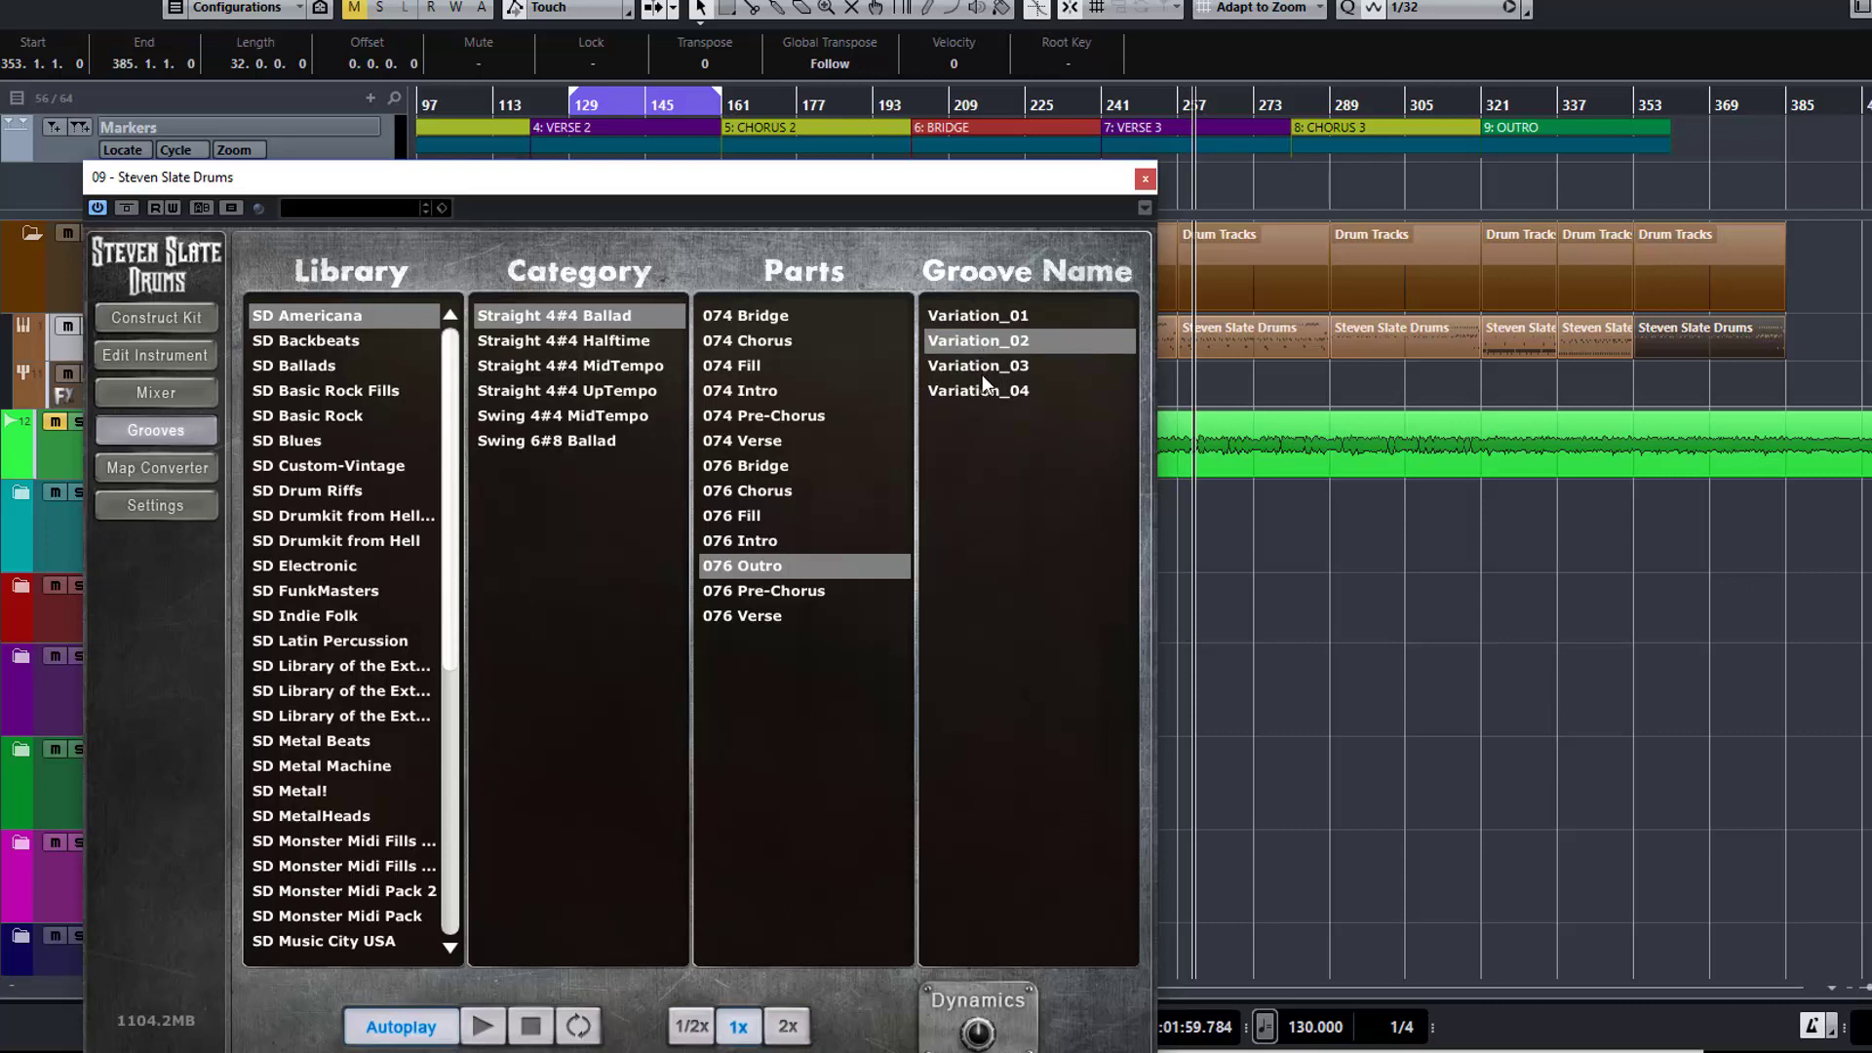
{"action": "left_click", "coordinate": [977, 389]}
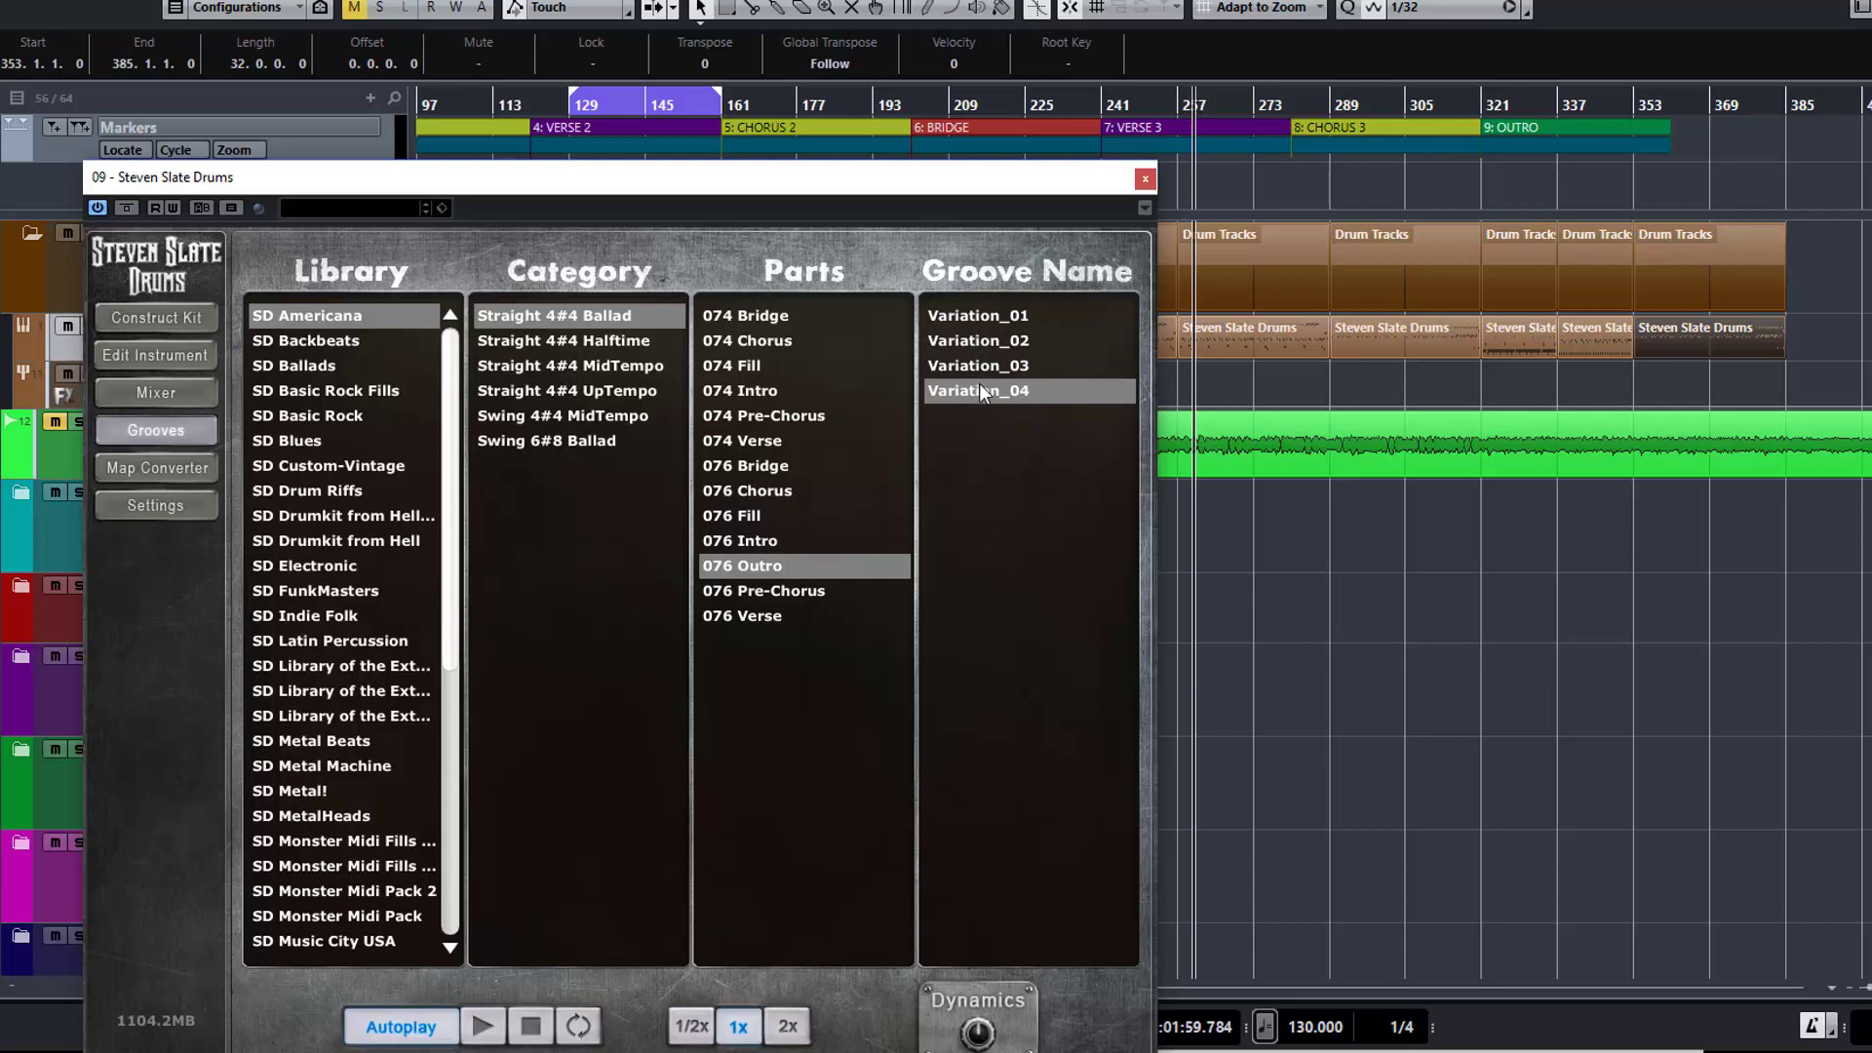
{"action": "left_click", "coordinate": [980, 365]}
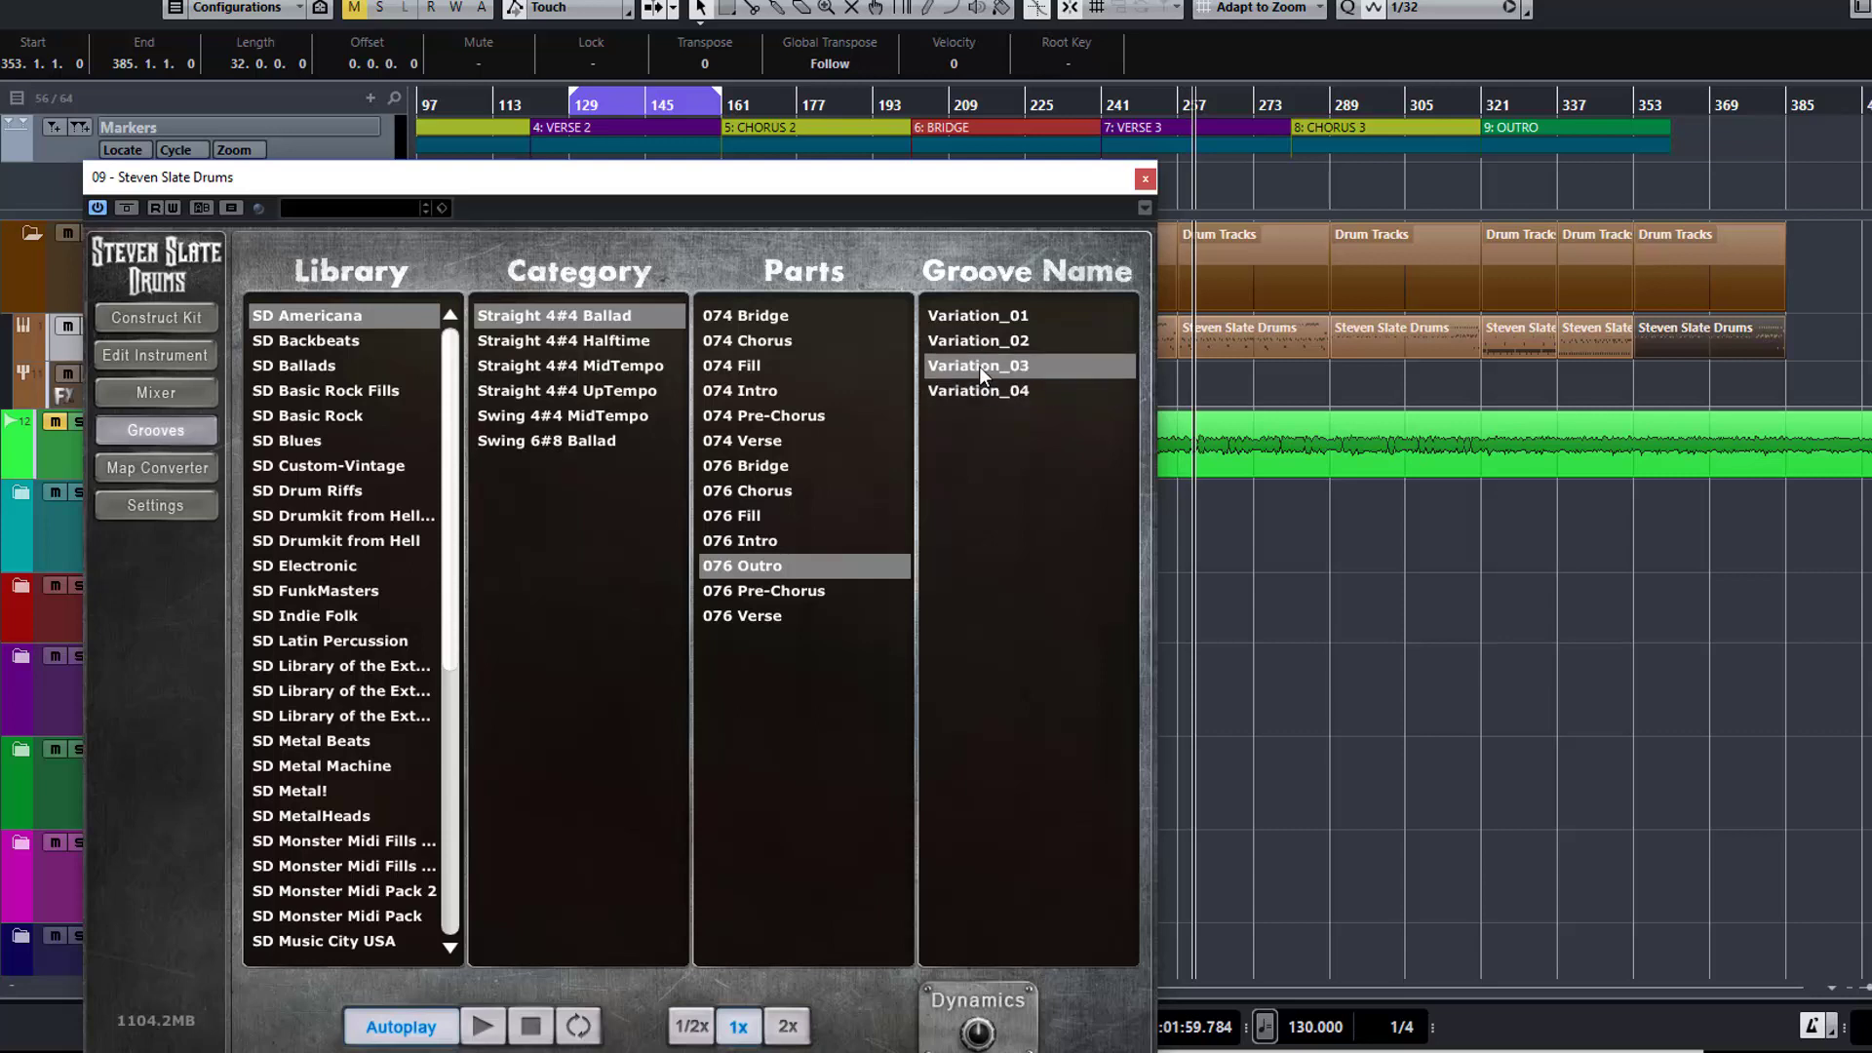
{"action": "left_click_drag", "start_coordinate": [977, 366], "coordinate": [1795, 341]}
{"action": "left_click", "coordinate": [541, 1029]}
{"action": "left_click", "coordinate": [1146, 178]}
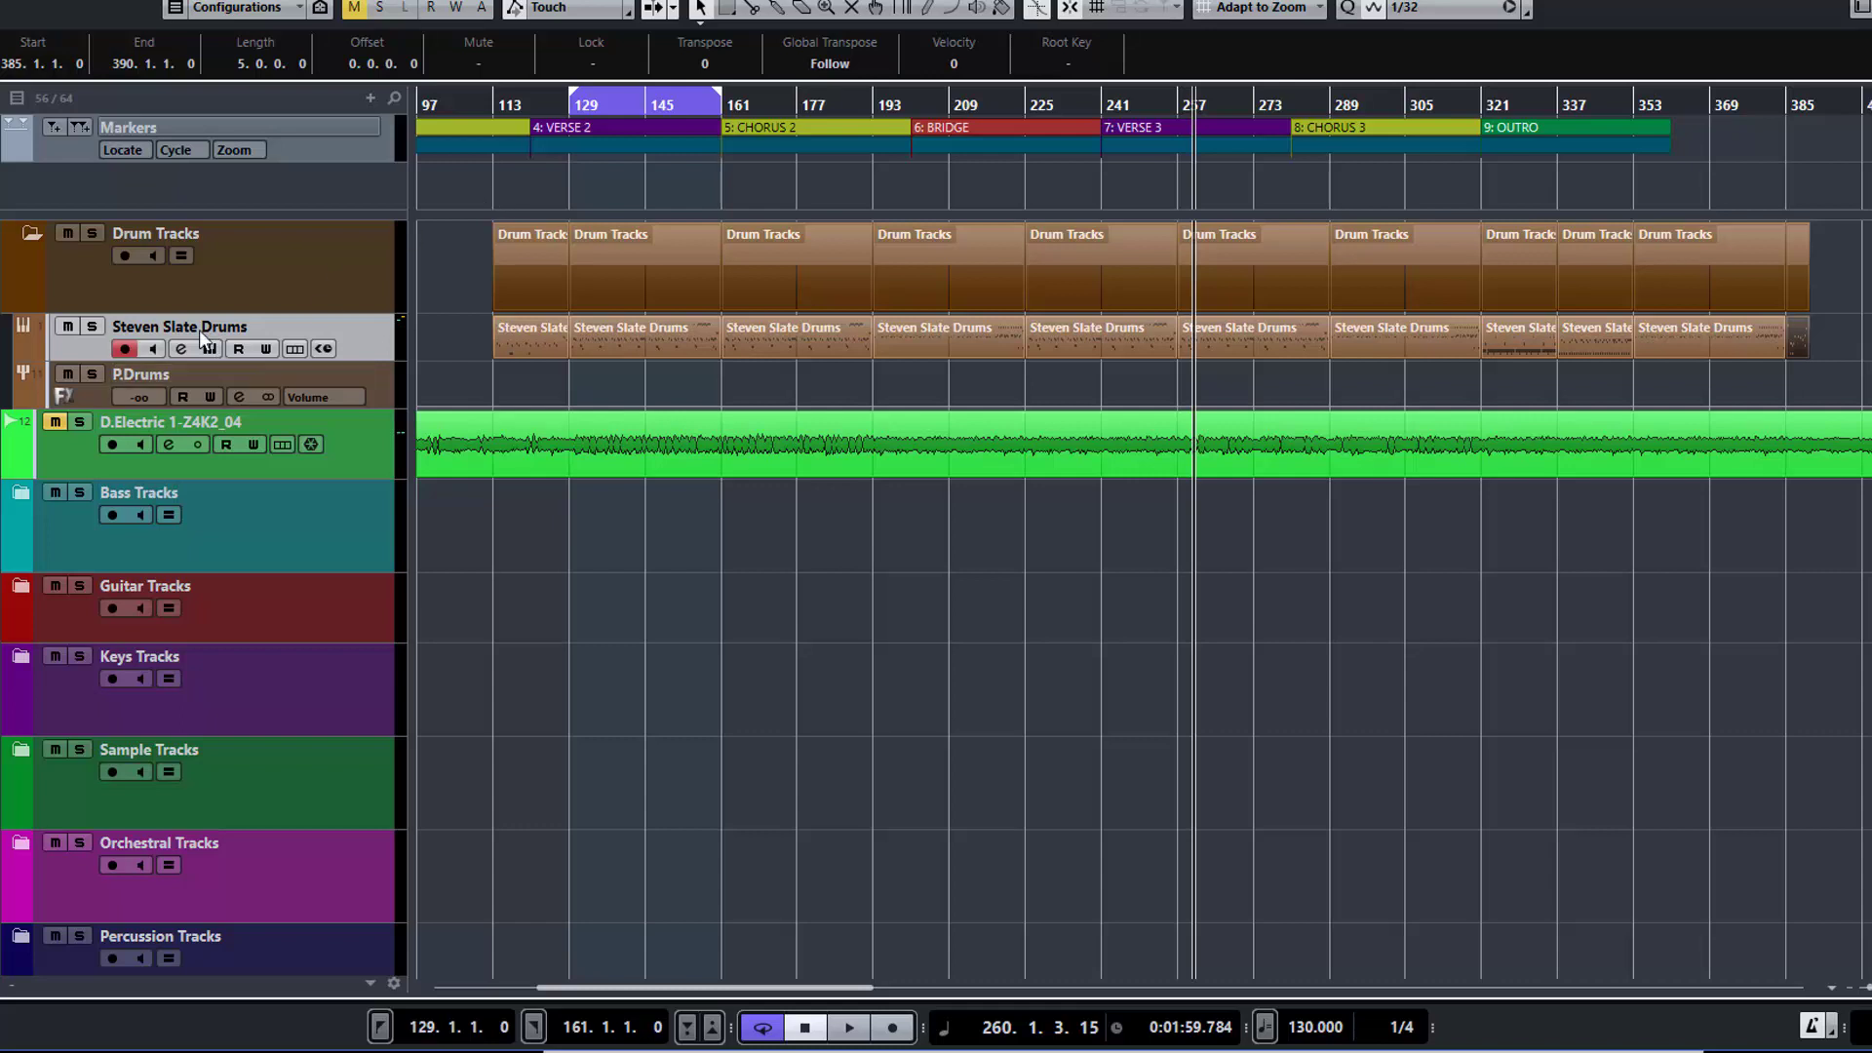
Play the drum parts from bar 112 and enlarge the Steven Slate Drums track's height to inspect the notes up close
{"action": "left_click", "coordinate": [489, 189]}
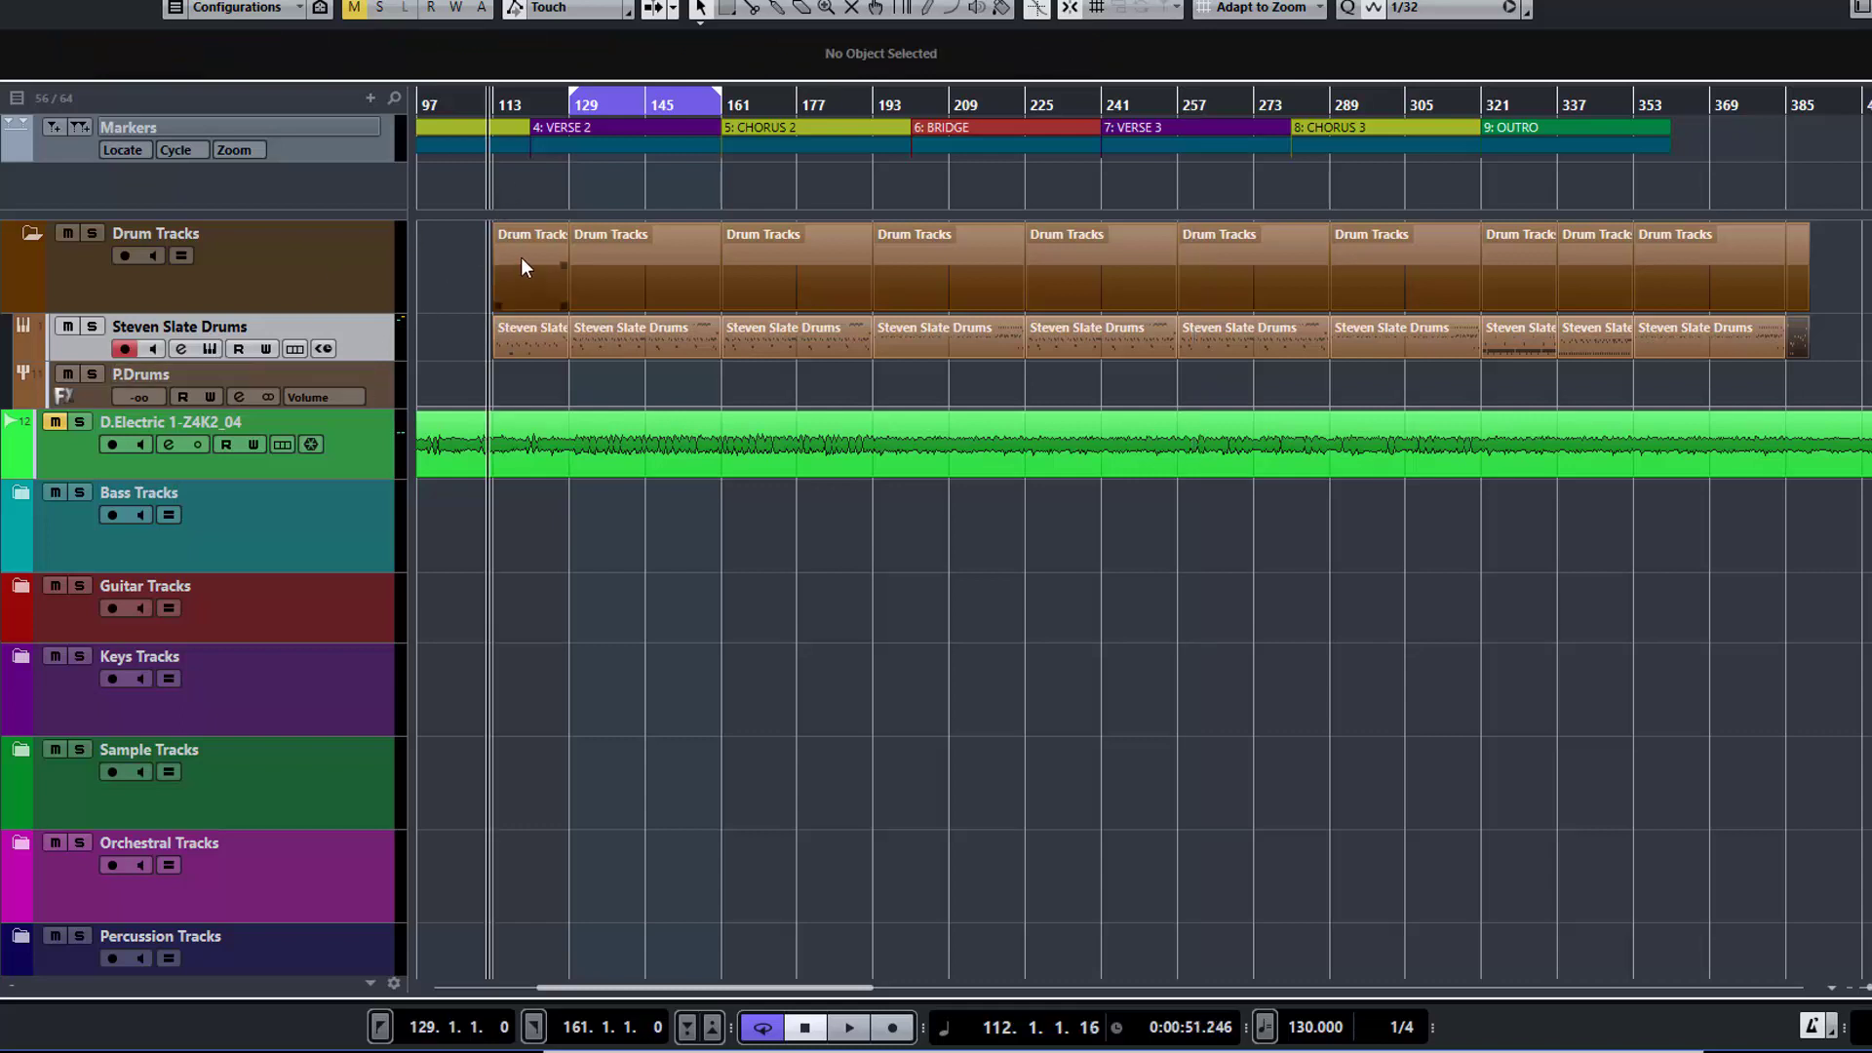
{"action": "key", "text": "space"}
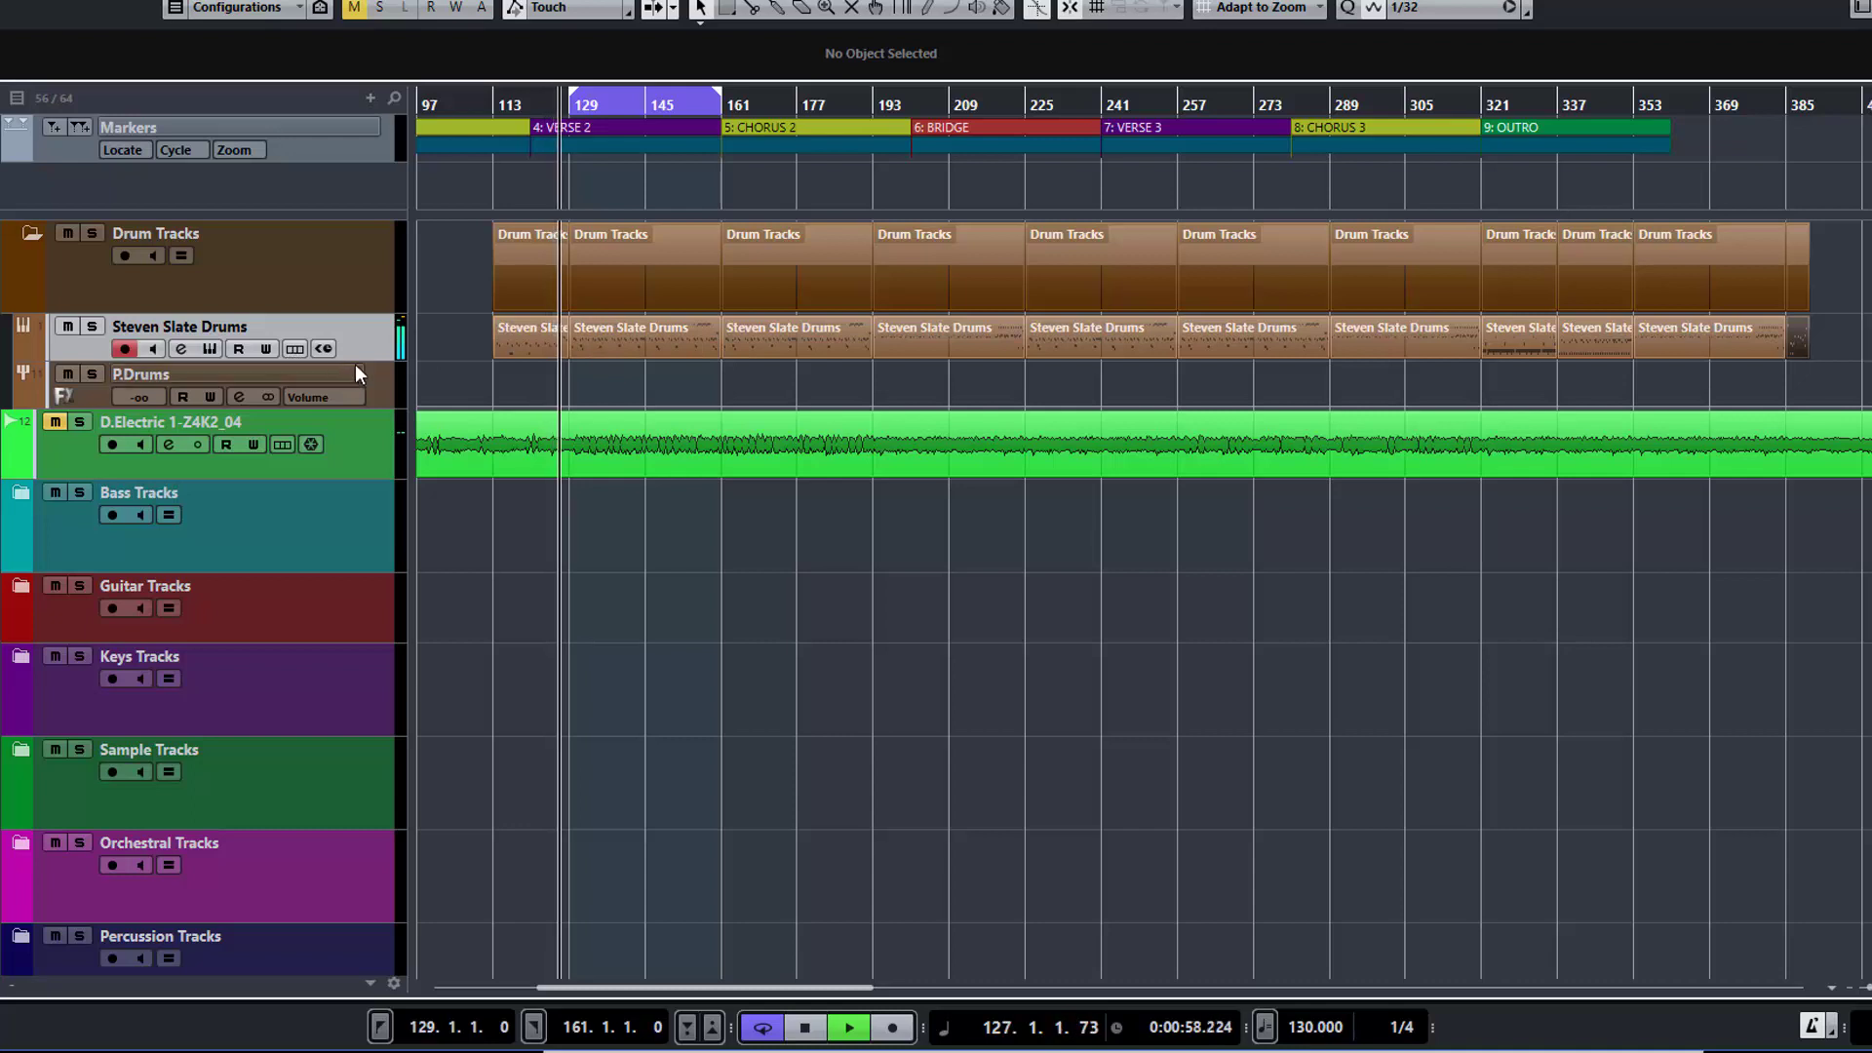
{"action": "left_click_drag", "start_coordinate": [360, 360], "coordinate": [480, 544]}
{"action": "scroll", "coordinate": [602, 547], "scroll_direction": "up", "scroll_amount": 5}
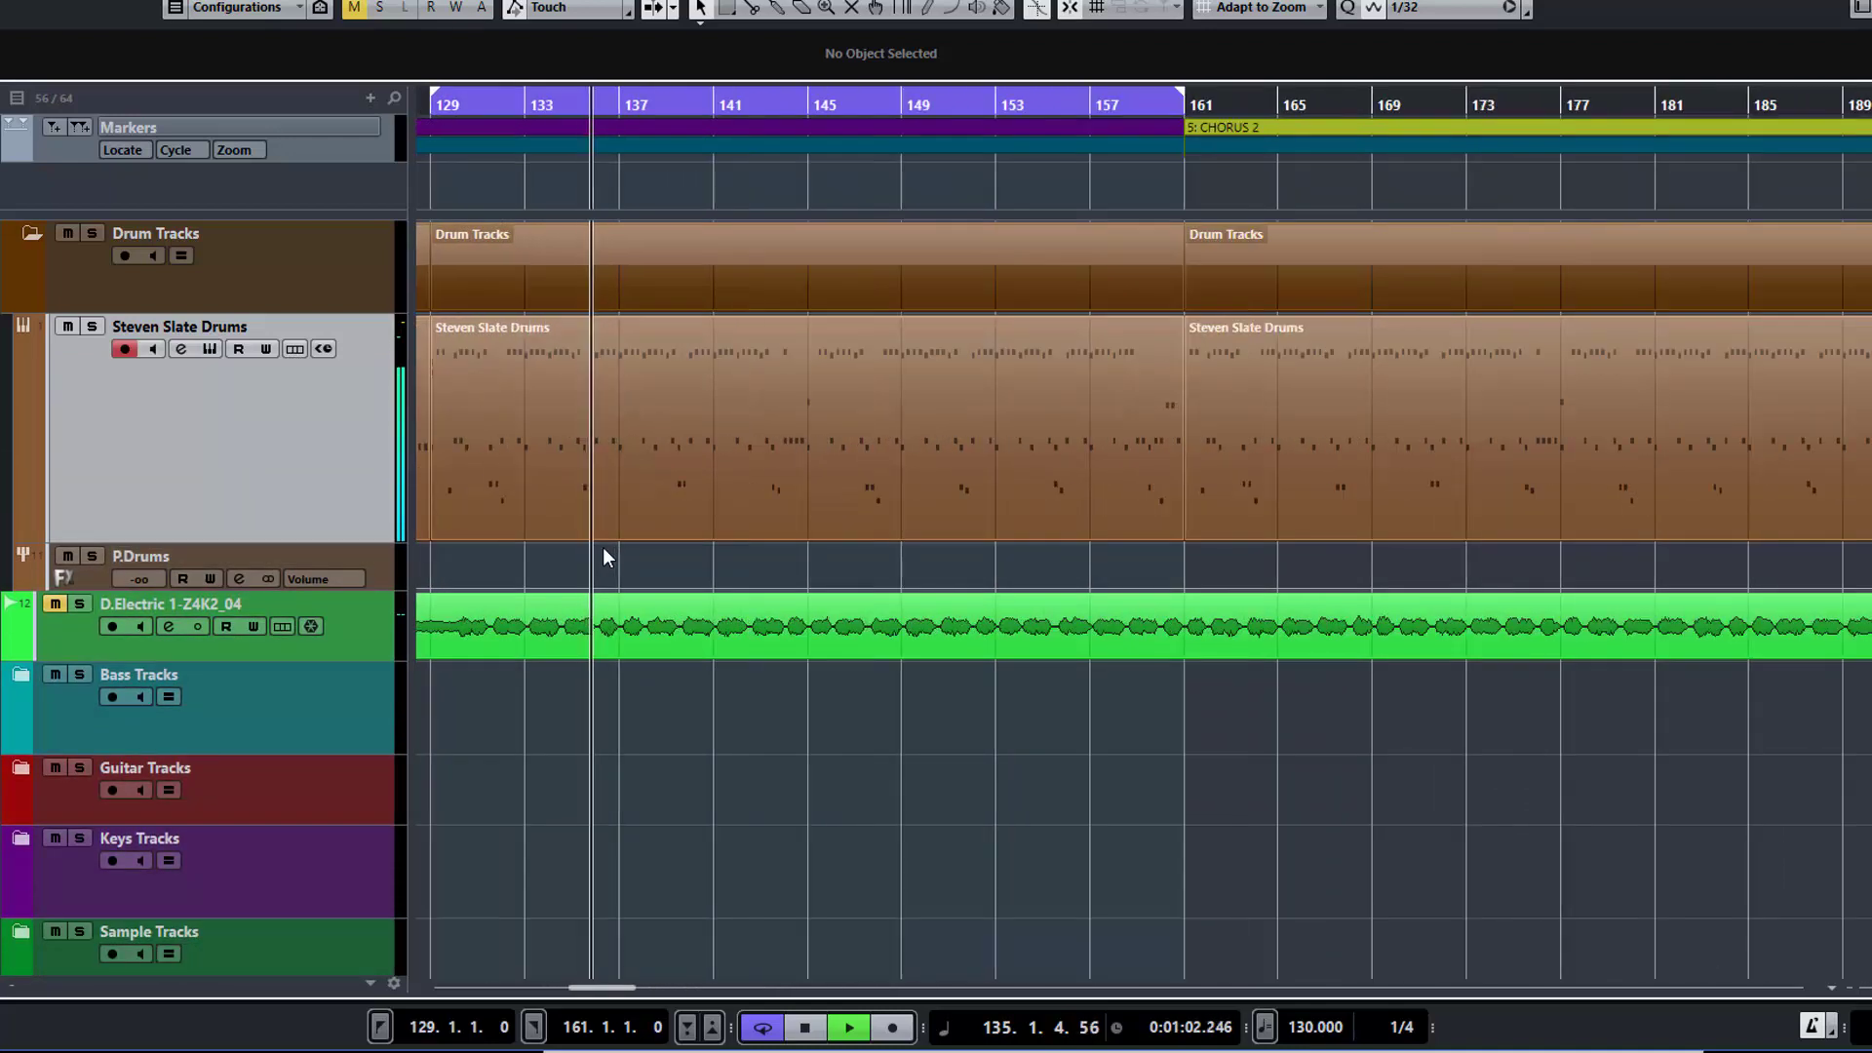
{"action": "scroll", "coordinate": [602, 547], "scroll_direction": "up", "scroll_amount": 2}
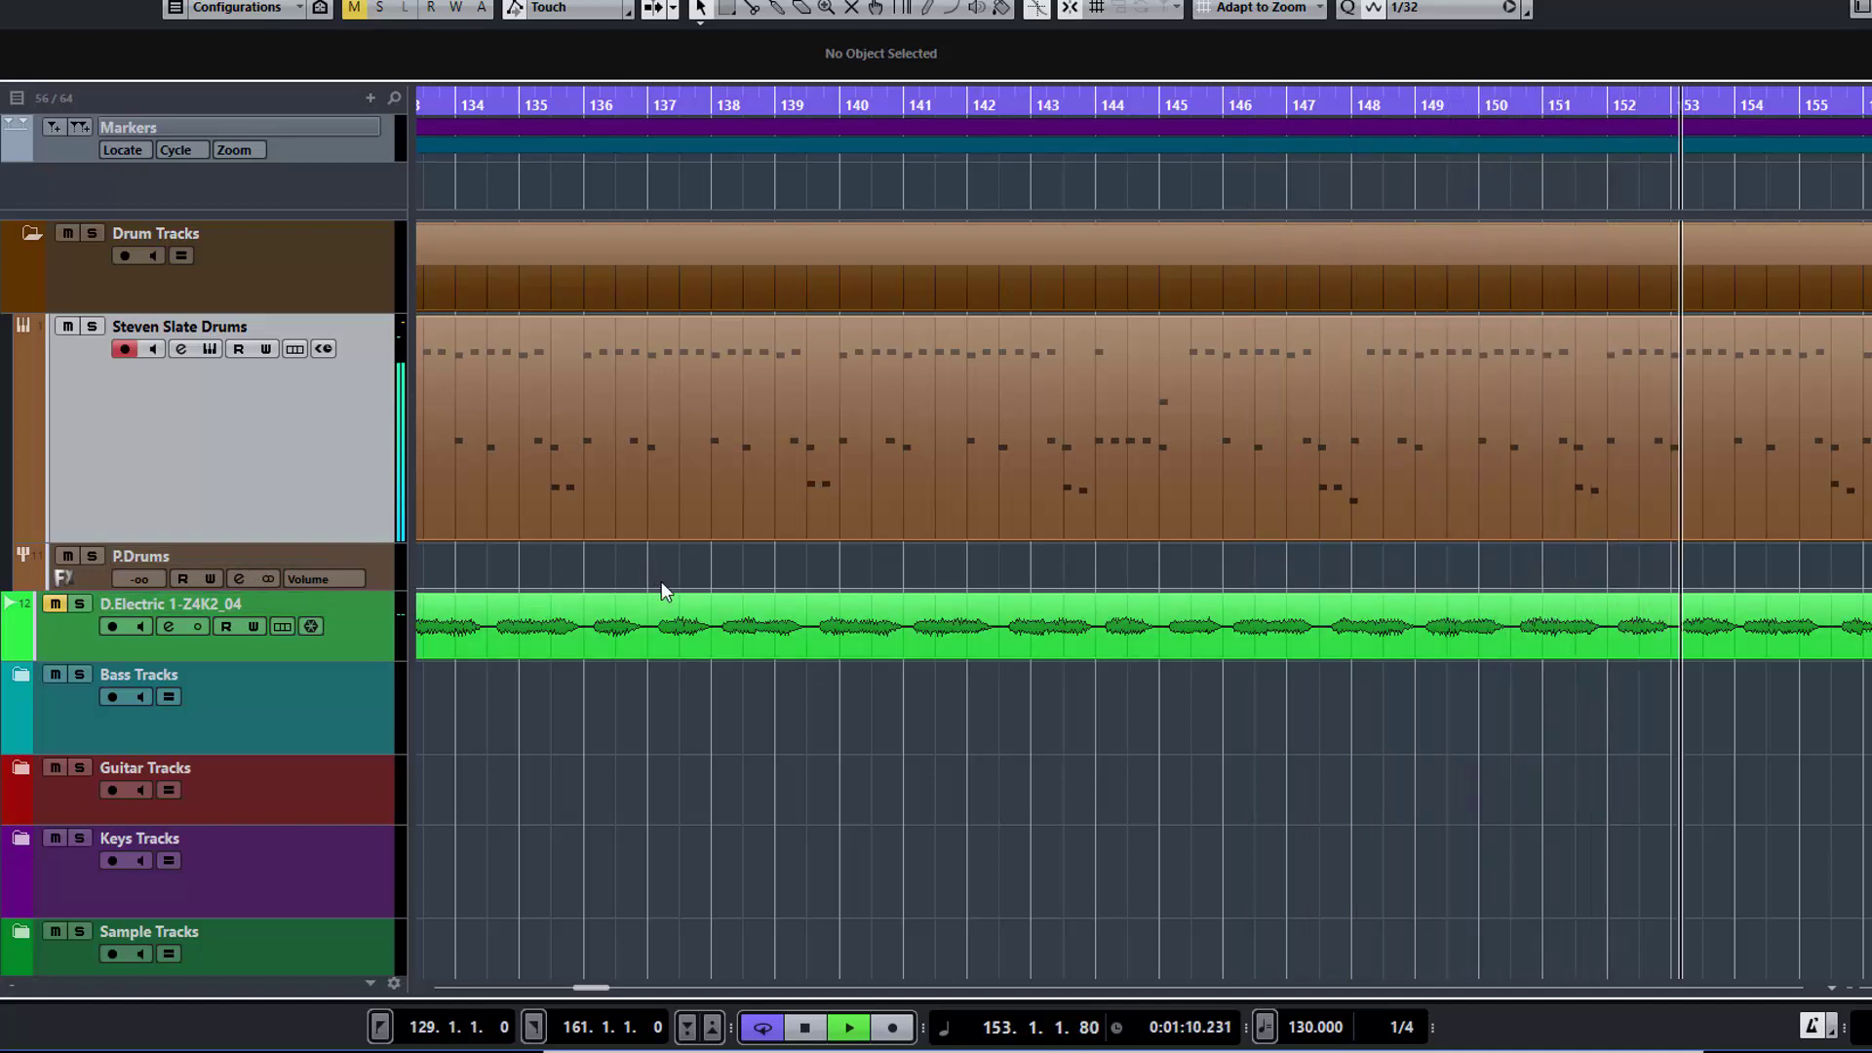
{"action": "scroll", "coordinate": [663, 585], "scroll_direction": "down", "scroll_amount": 5, "text": "ctrl"}
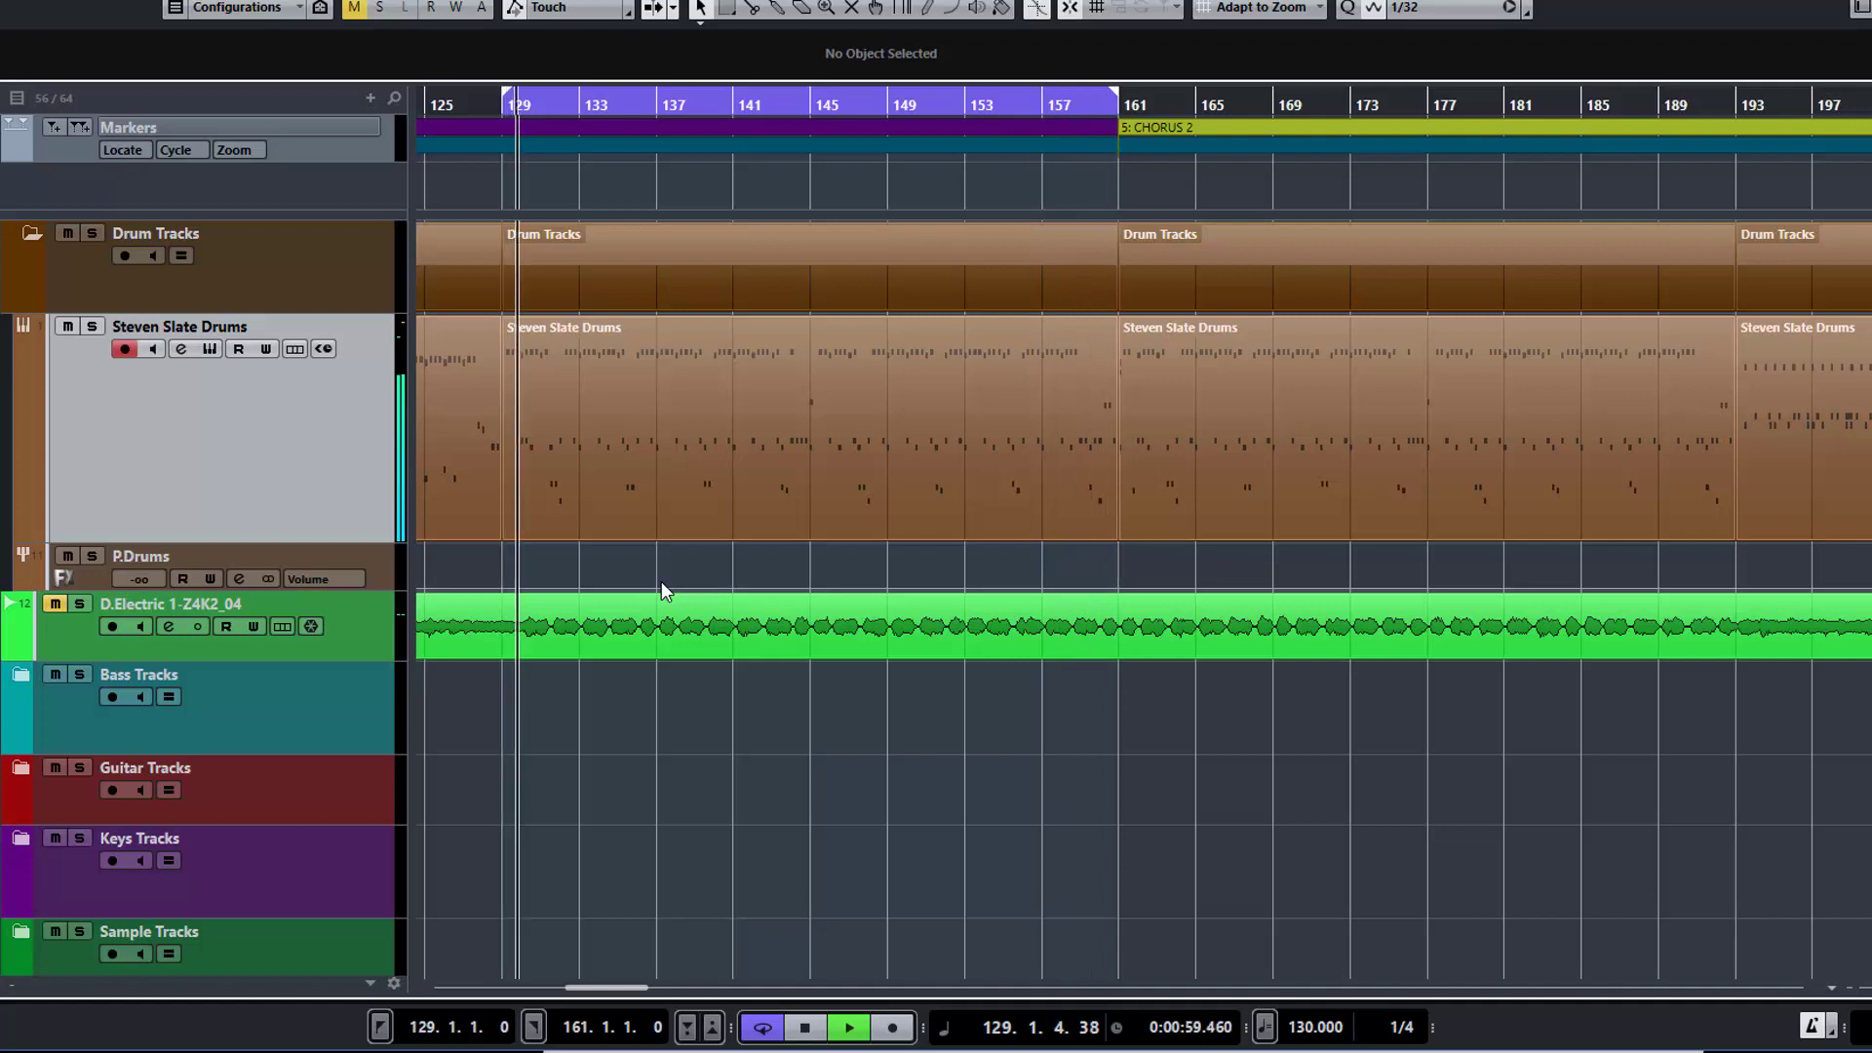
{"action": "key", "text": "space"}
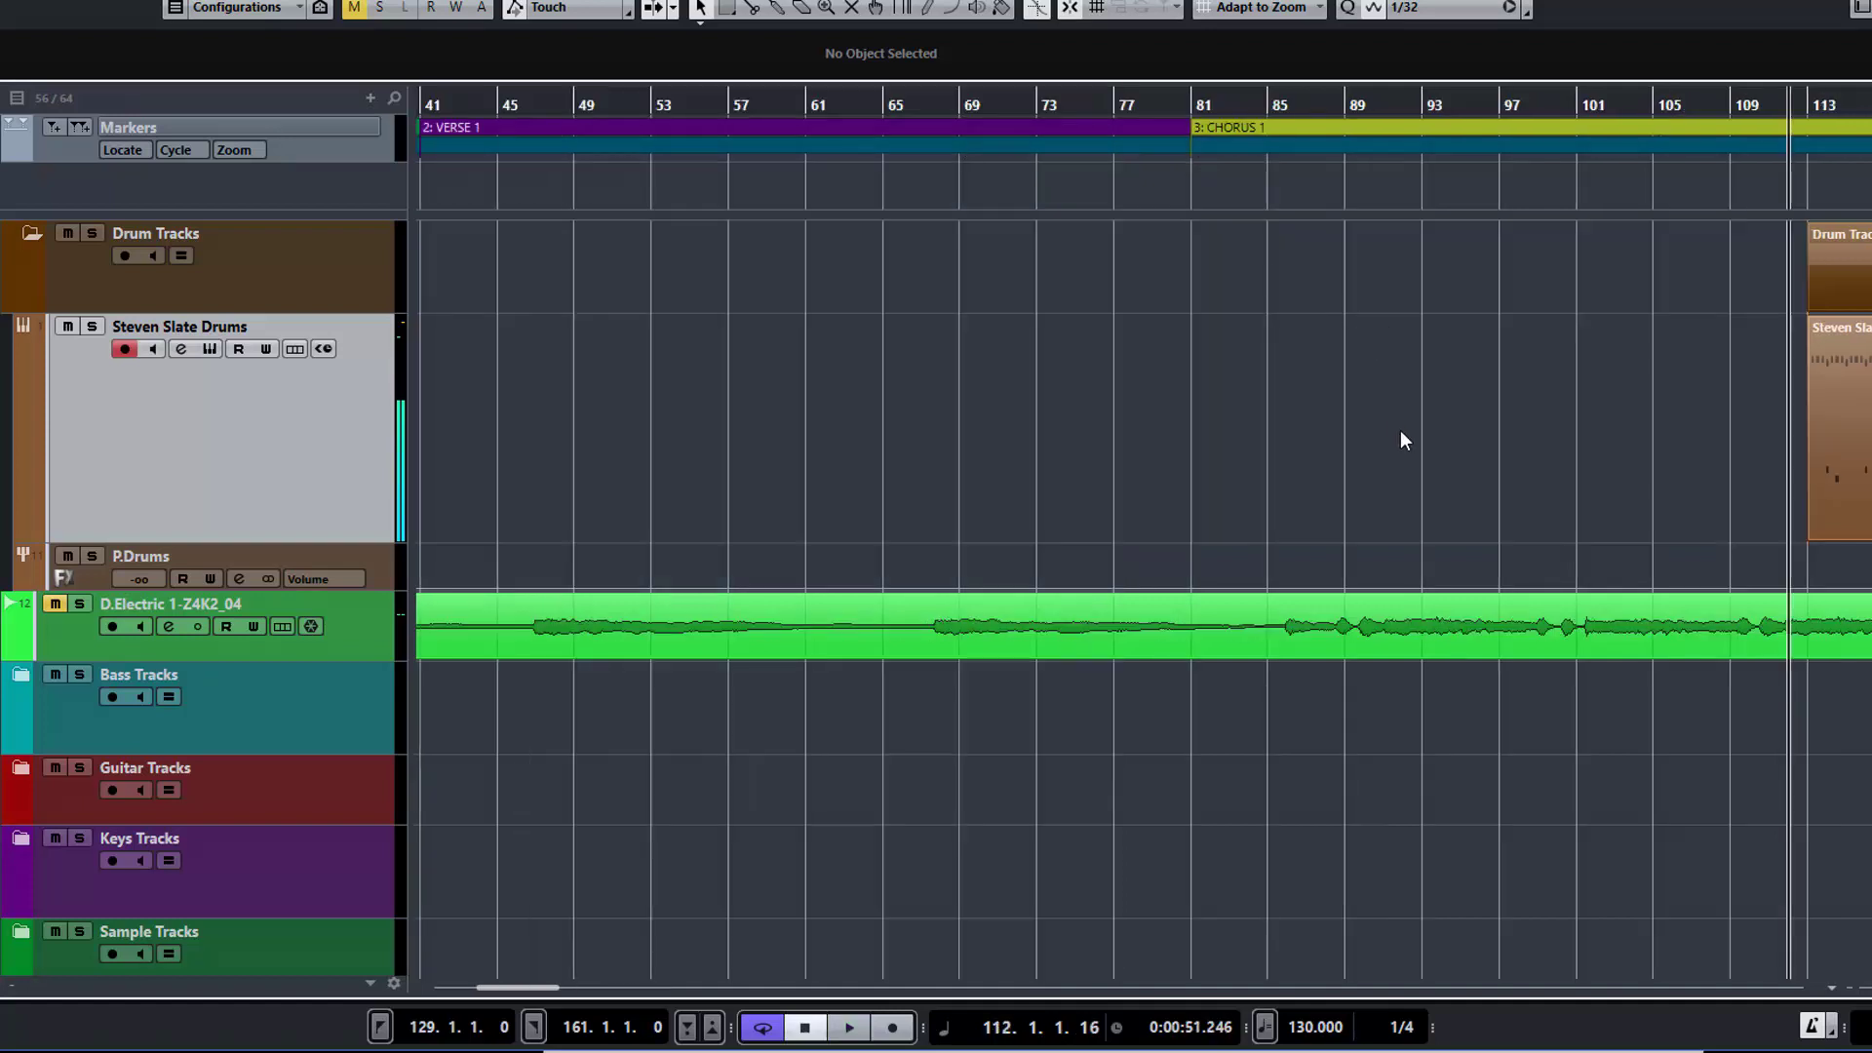
Show the full project and set the left and right locators to the Entire Song cycle marker, bars 1 to 361
{"action": "key", "text": "shift+f"}
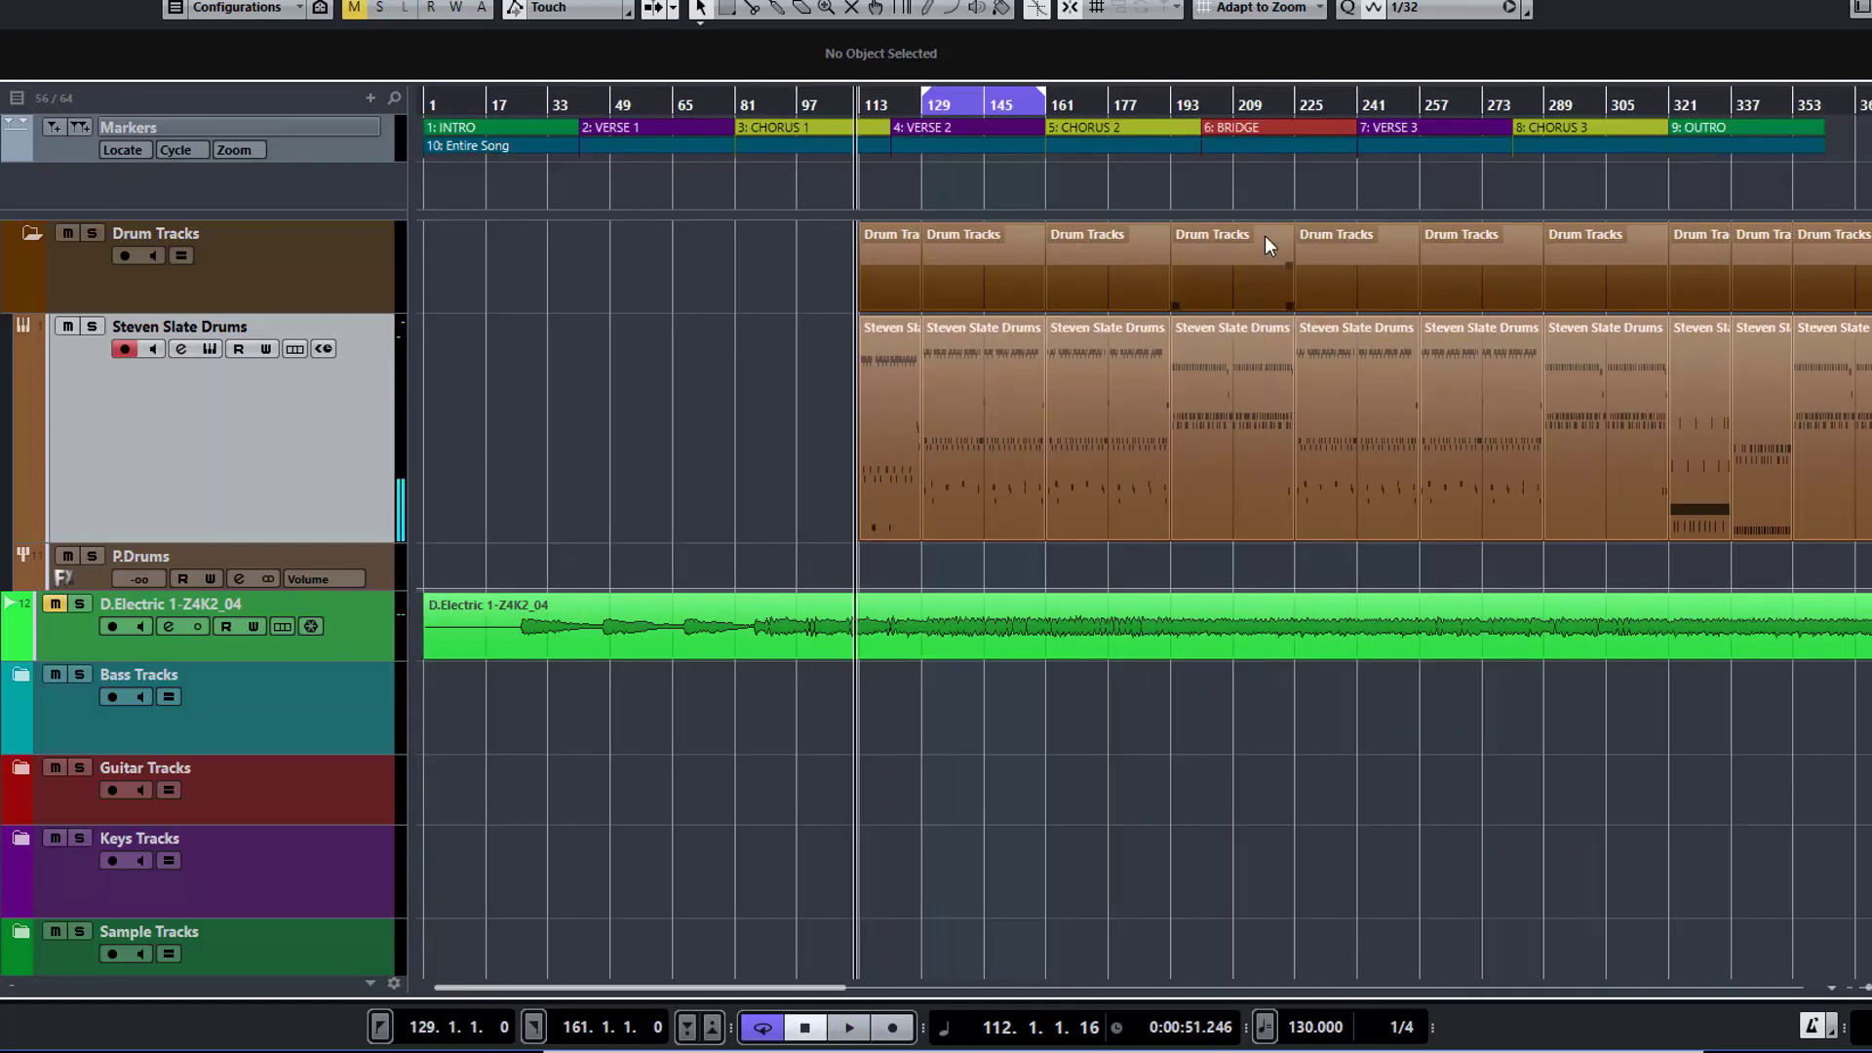
{"action": "left_click_drag", "start_coordinate": [923, 100], "coordinate": [858, 103]}
{"action": "left_click", "coordinate": [790, 145]}
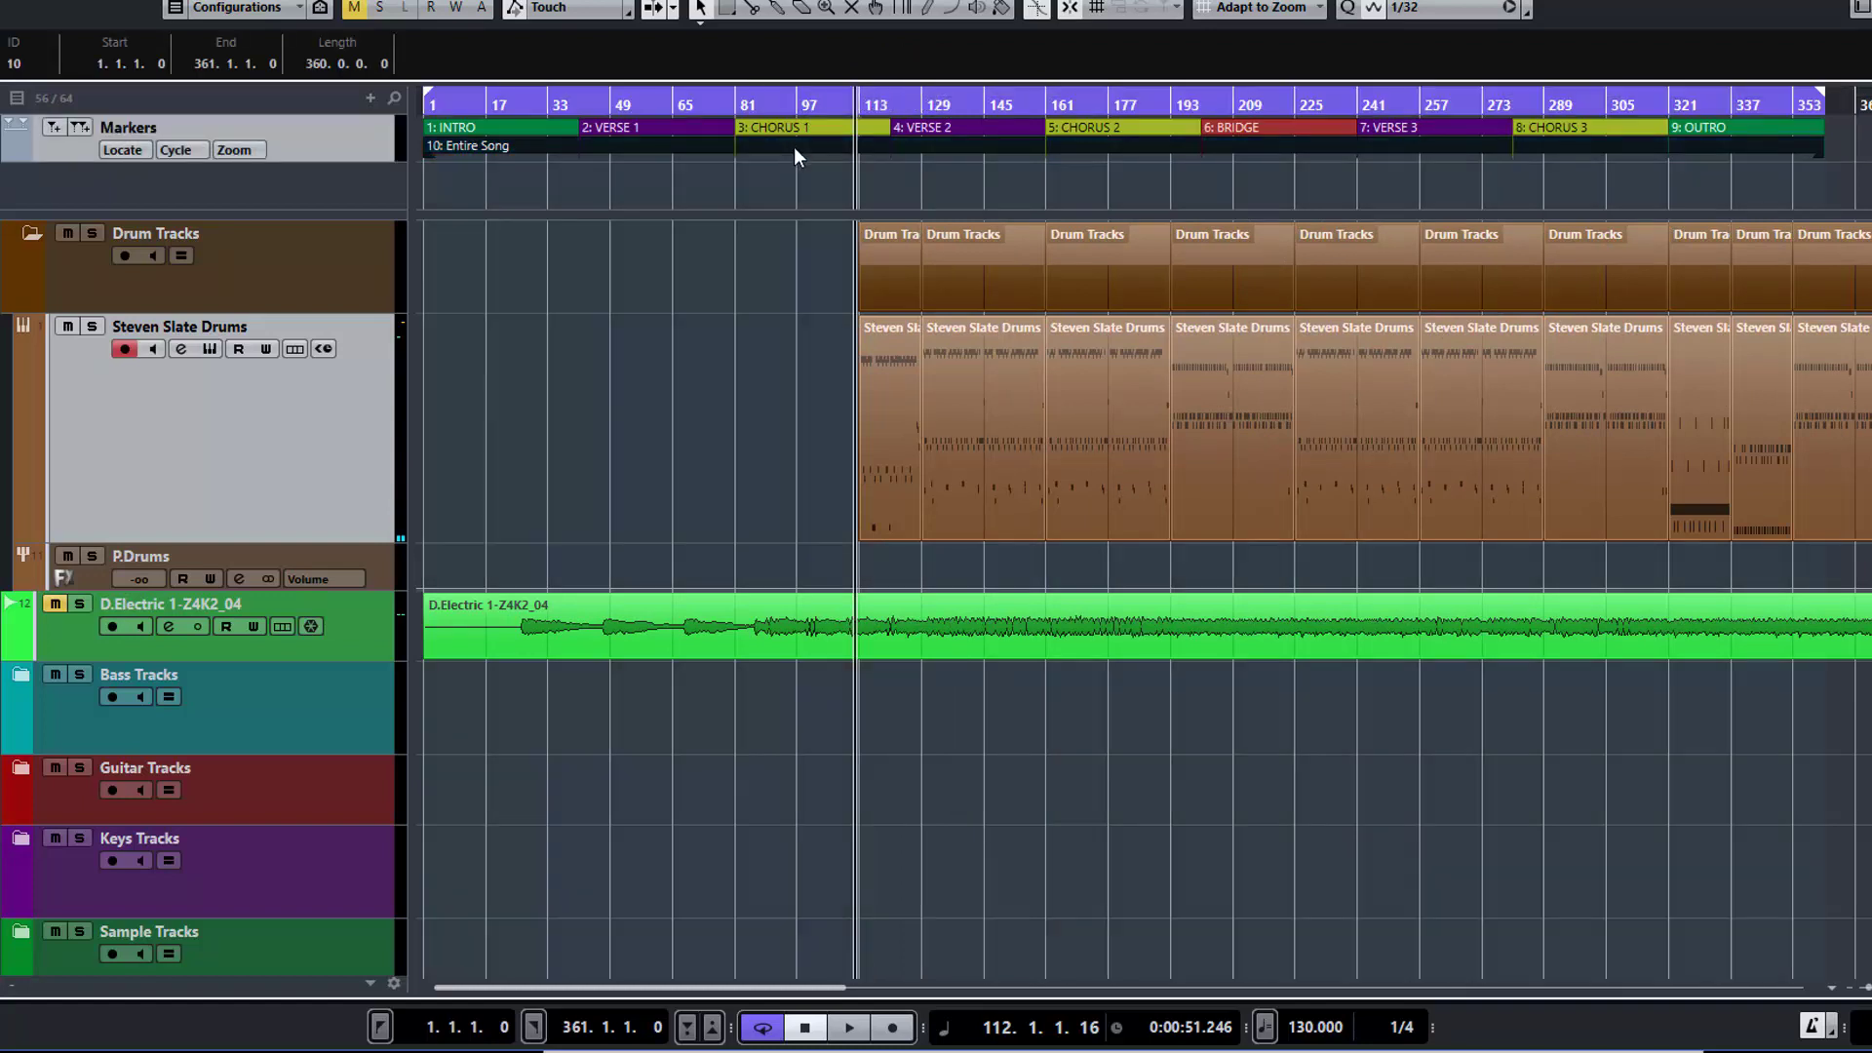
Listen to the drum arrangement from about bar 180, jumping ahead to just before the parts at bars 289 and 321
{"action": "left_click", "coordinate": [1121, 564]}
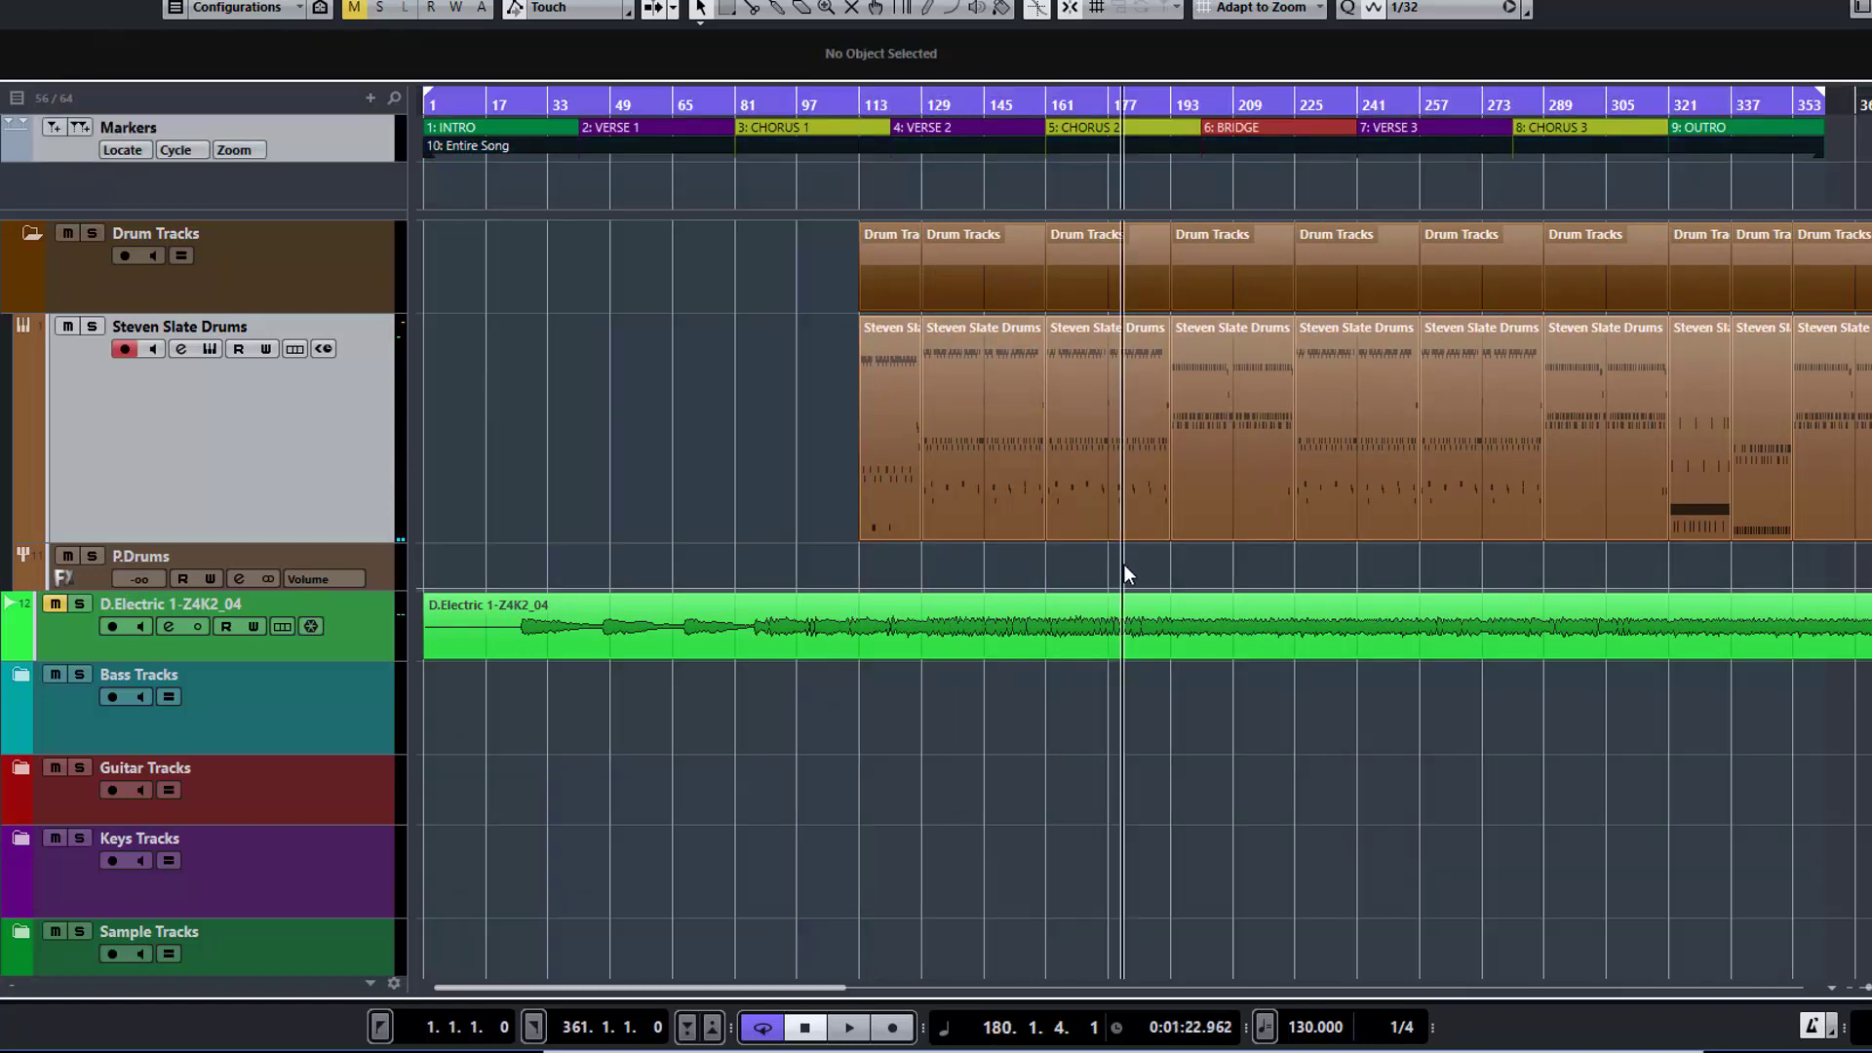
{"action": "key", "text": "space"}
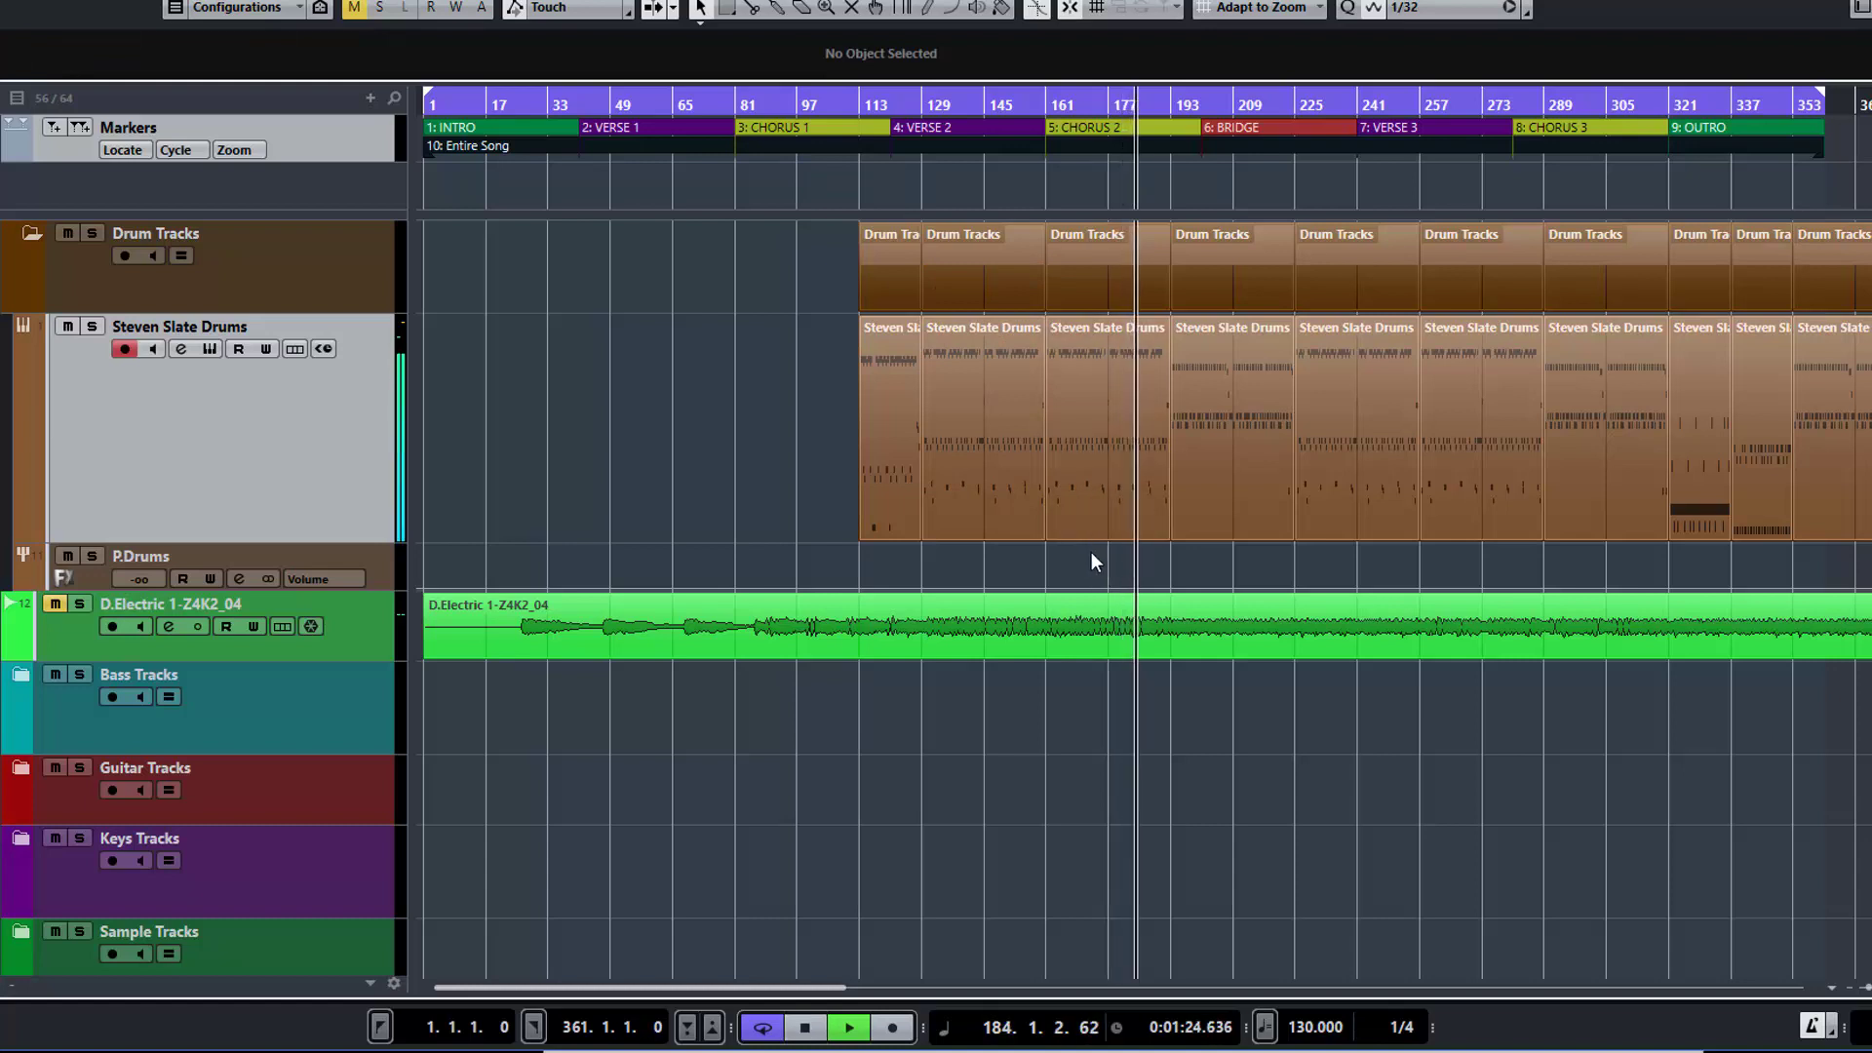
{"action": "key", "text": "f"}
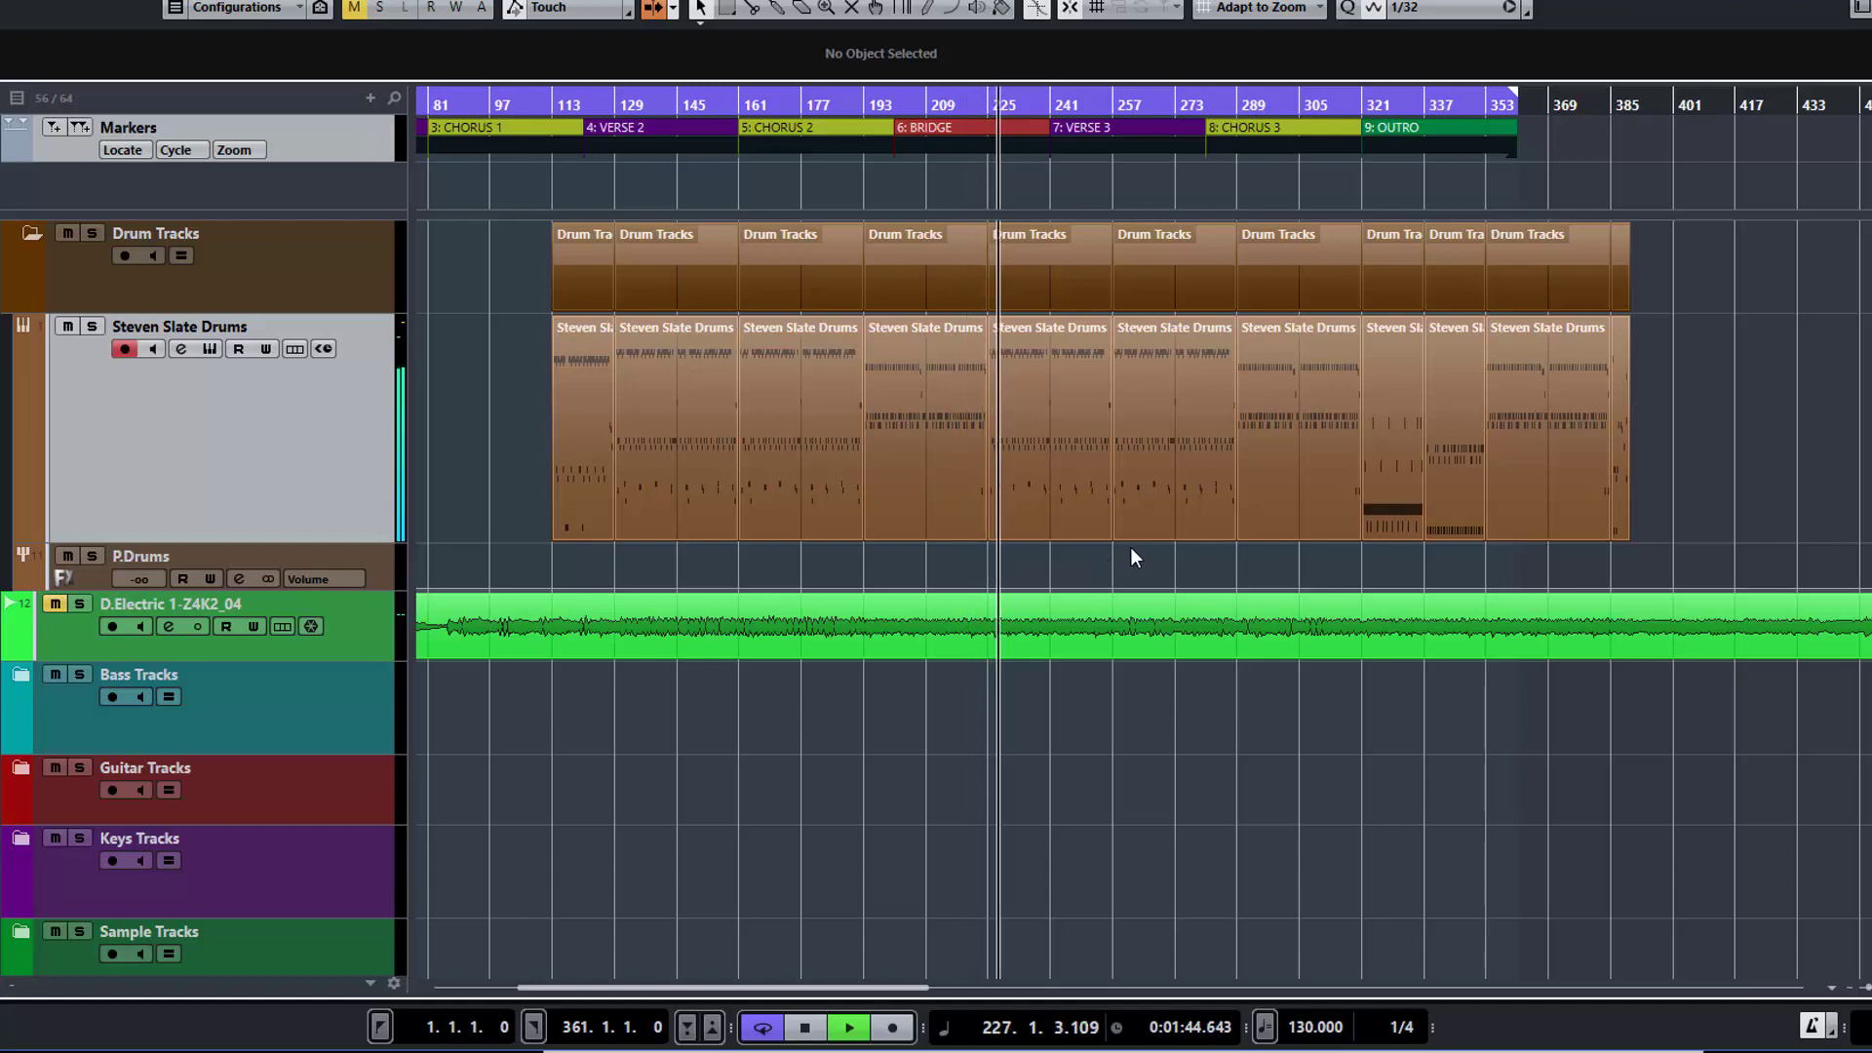
{"action": "left_click", "coordinate": [1222, 583]}
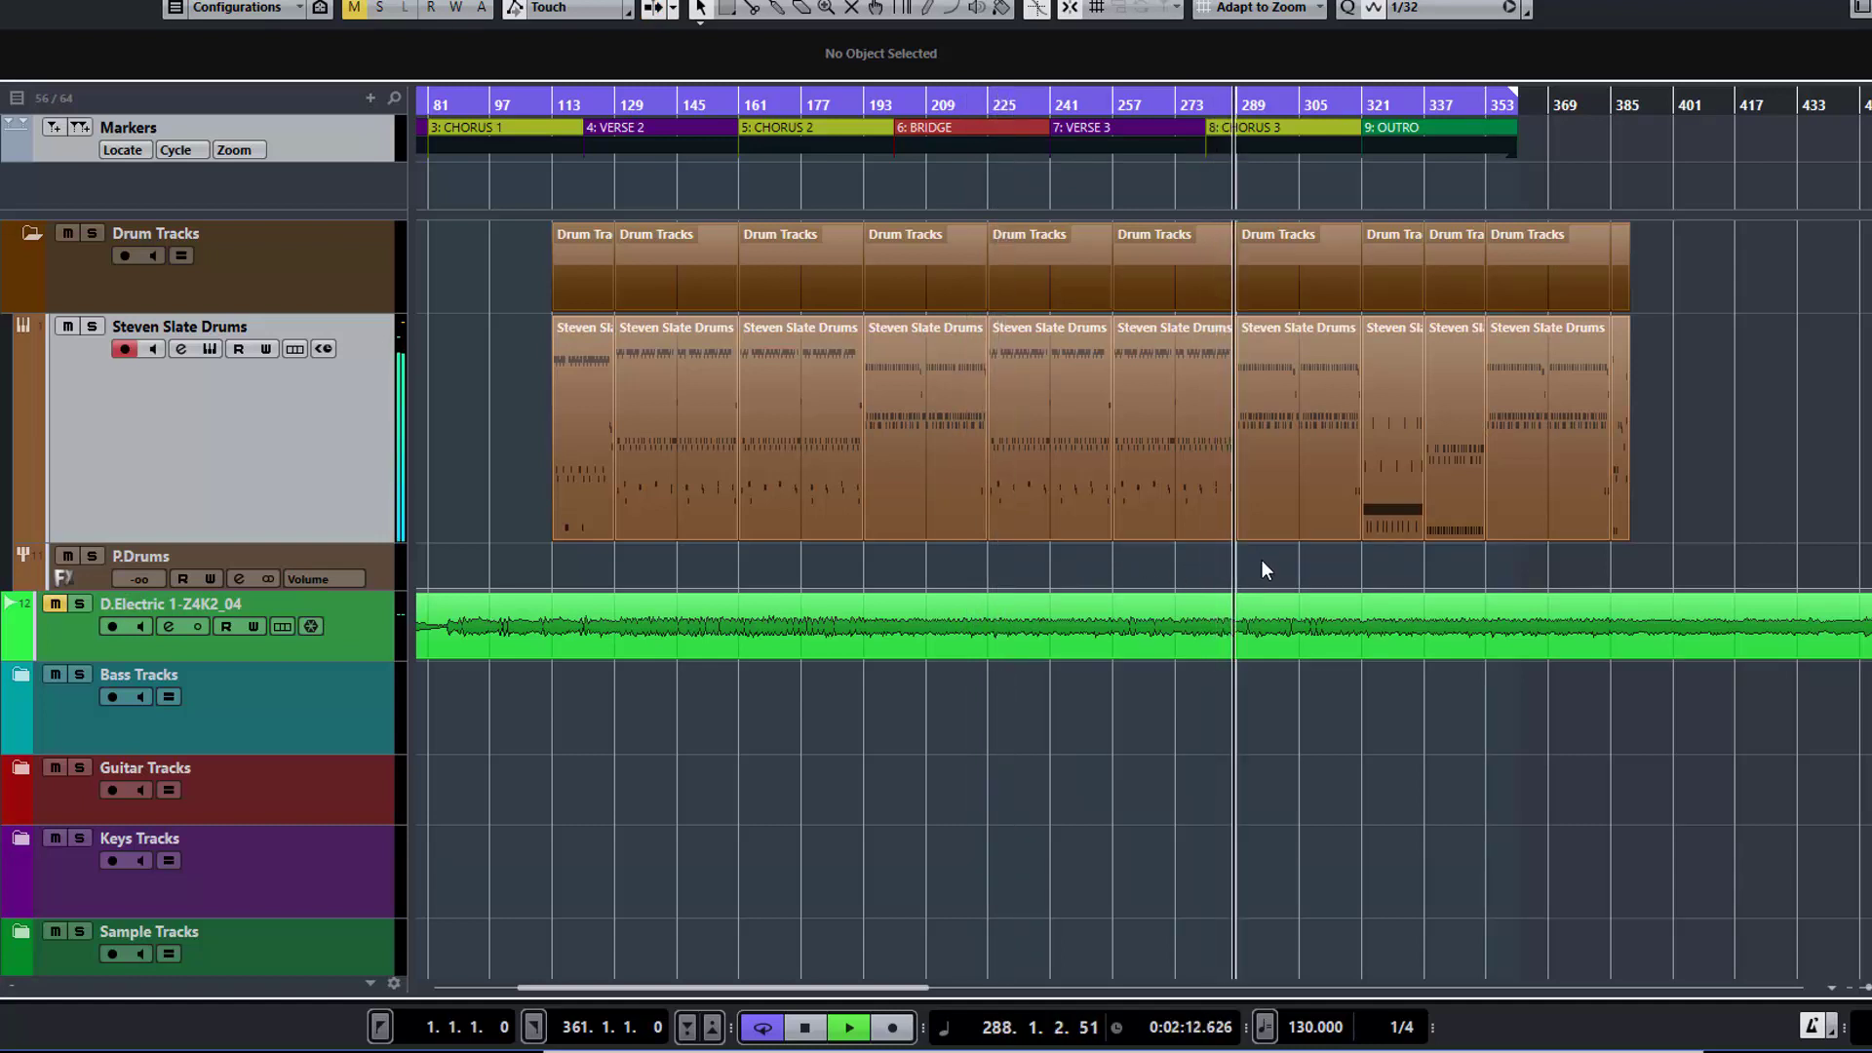
{"action": "left_click", "coordinate": [1348, 572]}
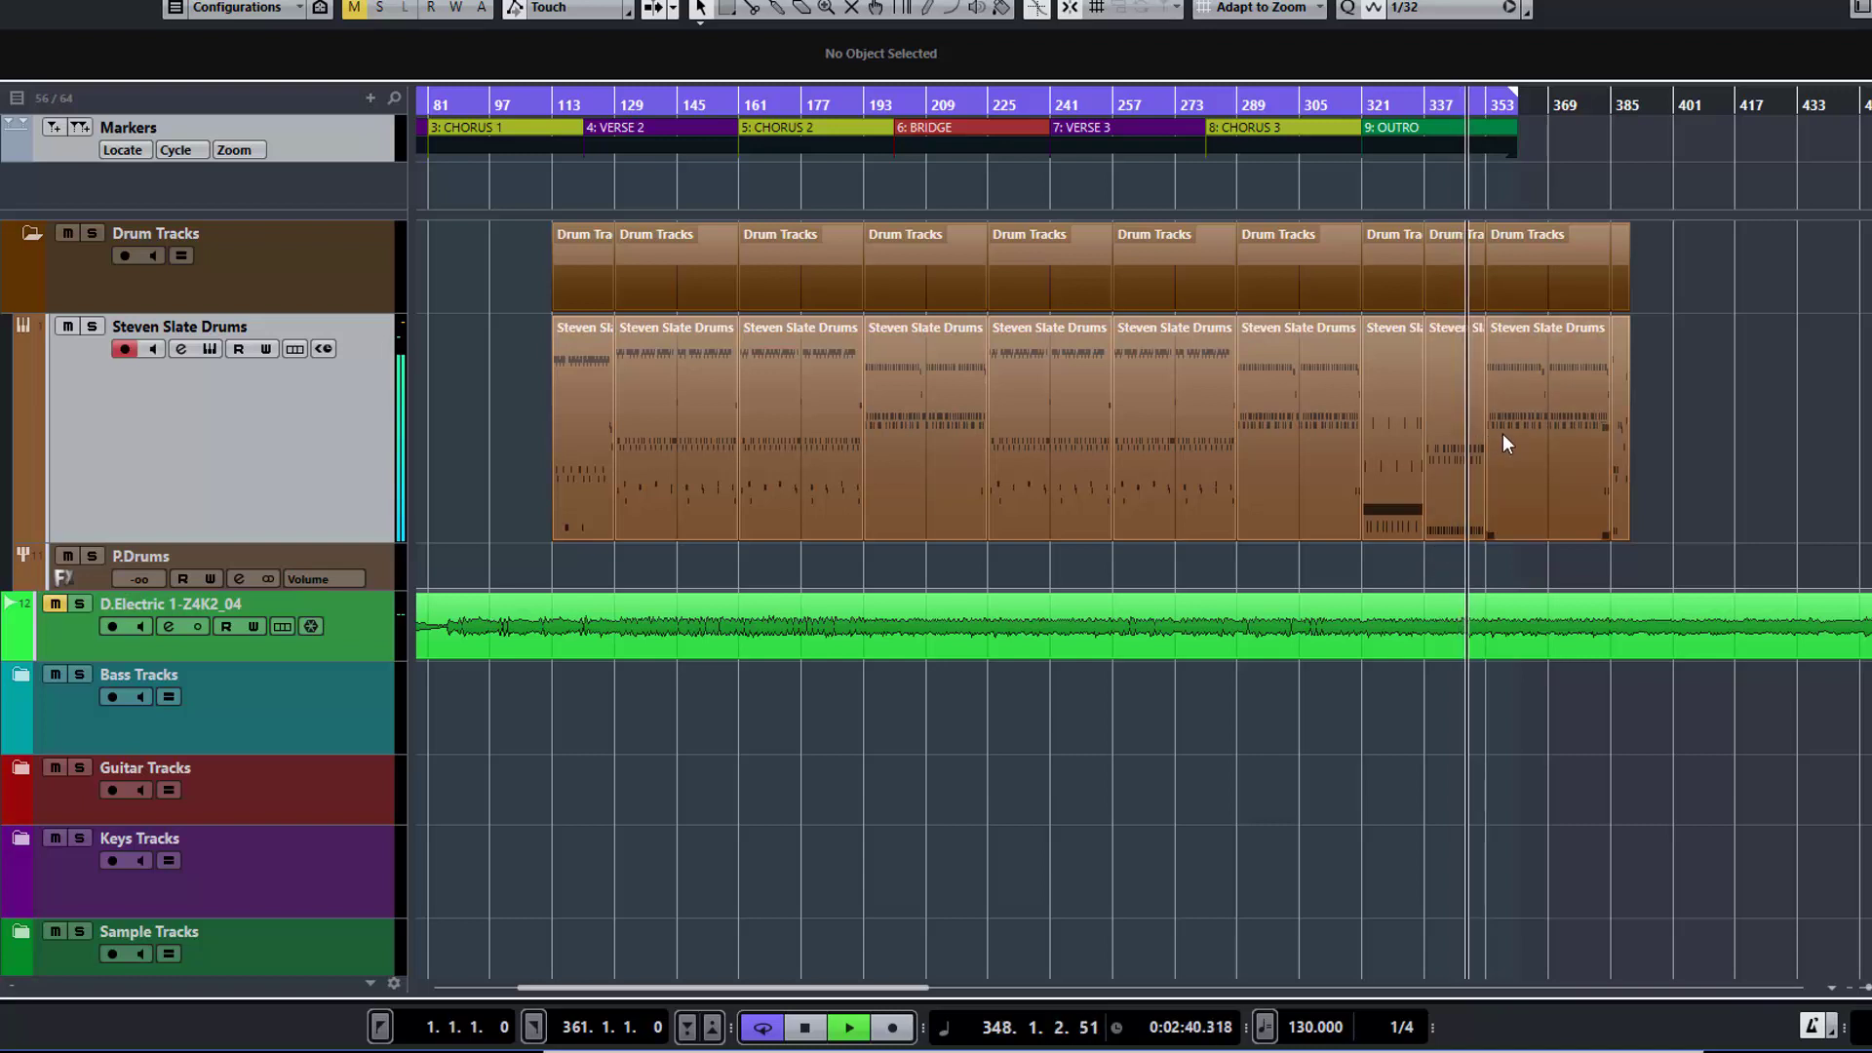
Turn off cycle mode and replay the end of the drum arrangement from bar 347 past the outro part
{"action": "key", "text": "space"}
{"action": "left_click", "coordinate": [1463, 106]}
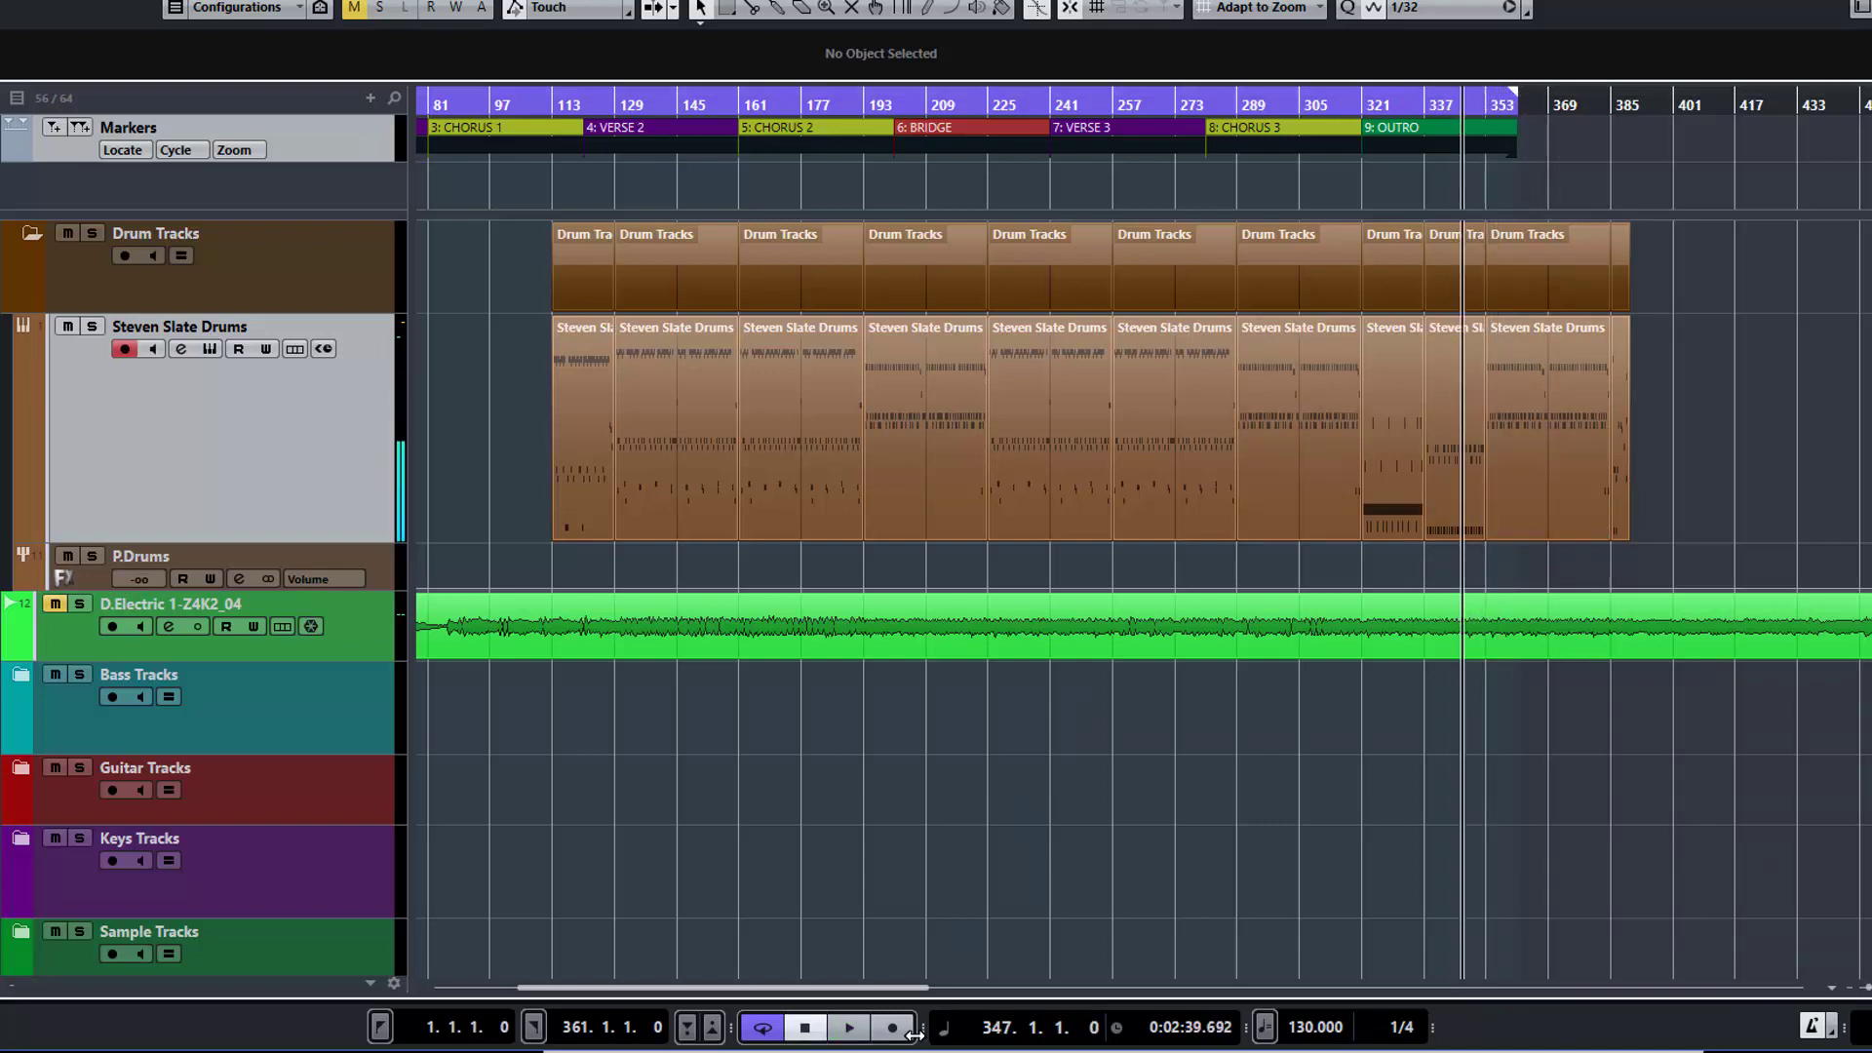
{"action": "left_click", "coordinate": [763, 1028]}
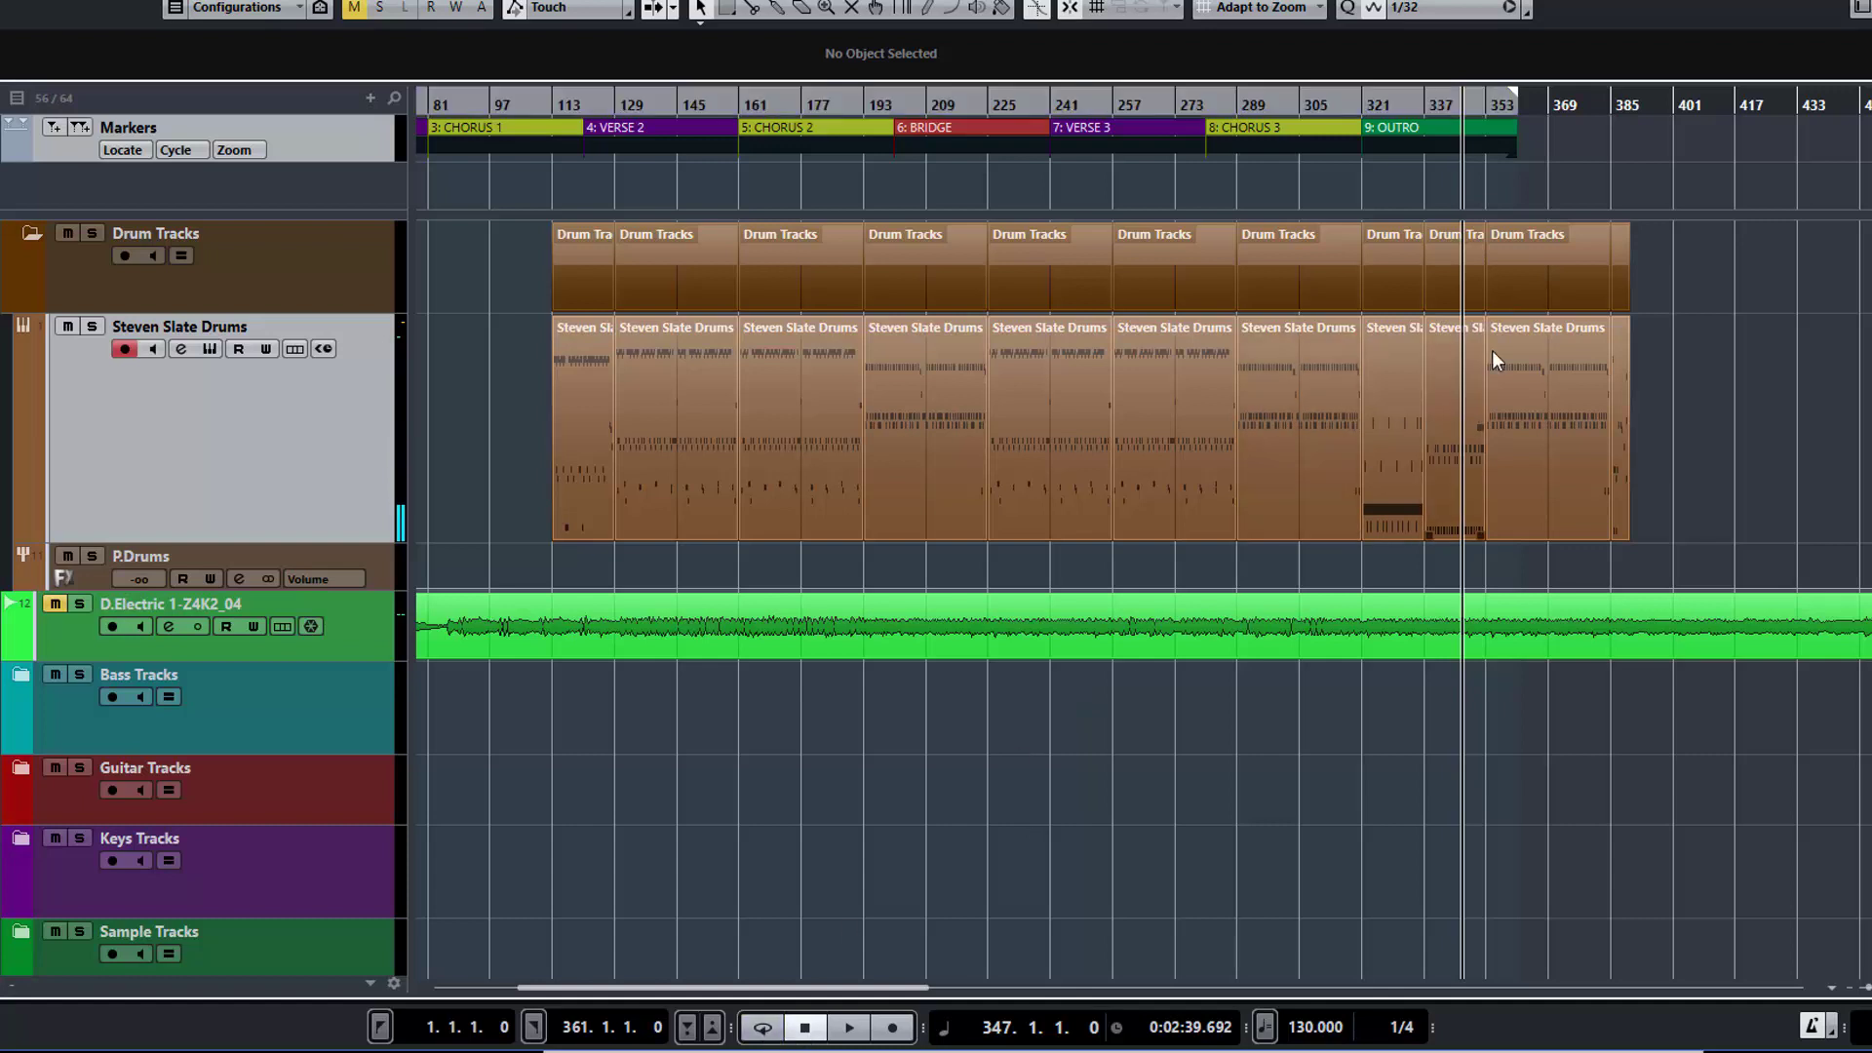
{"action": "key", "text": "space"}
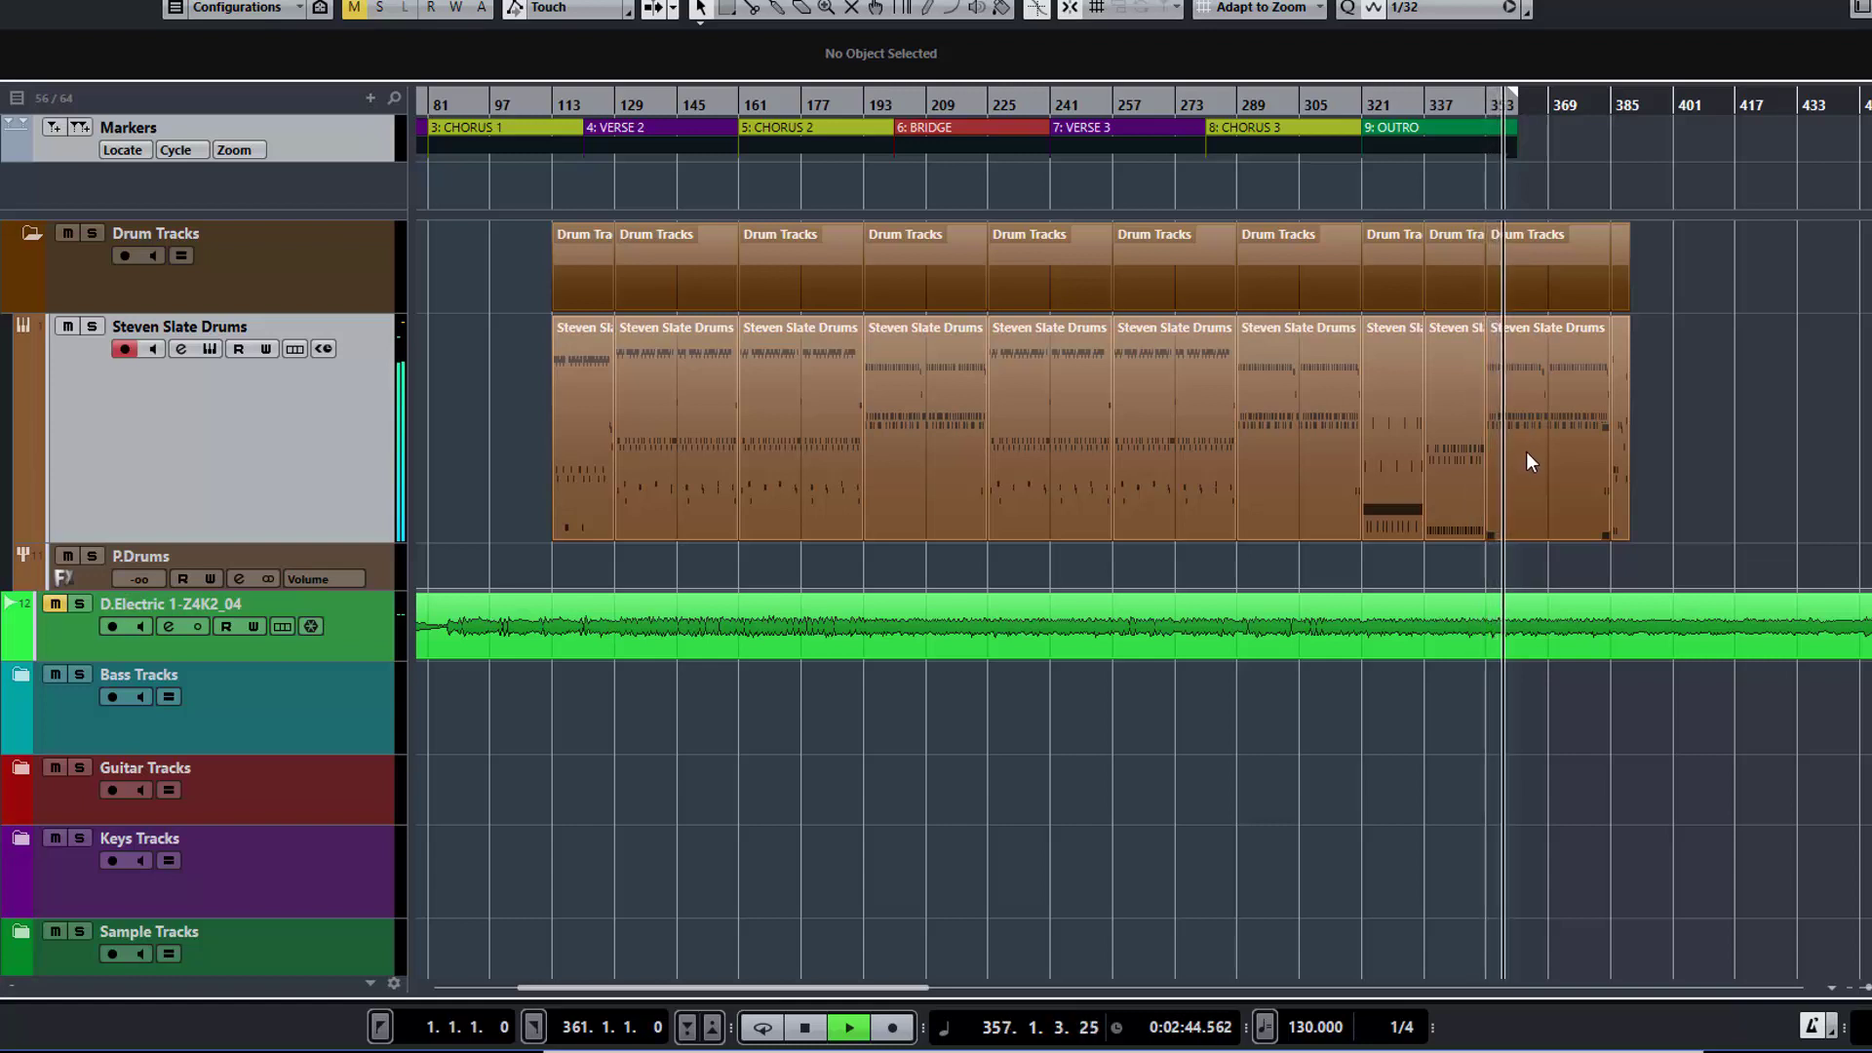
{"action": "left_click", "coordinate": [1579, 558]}
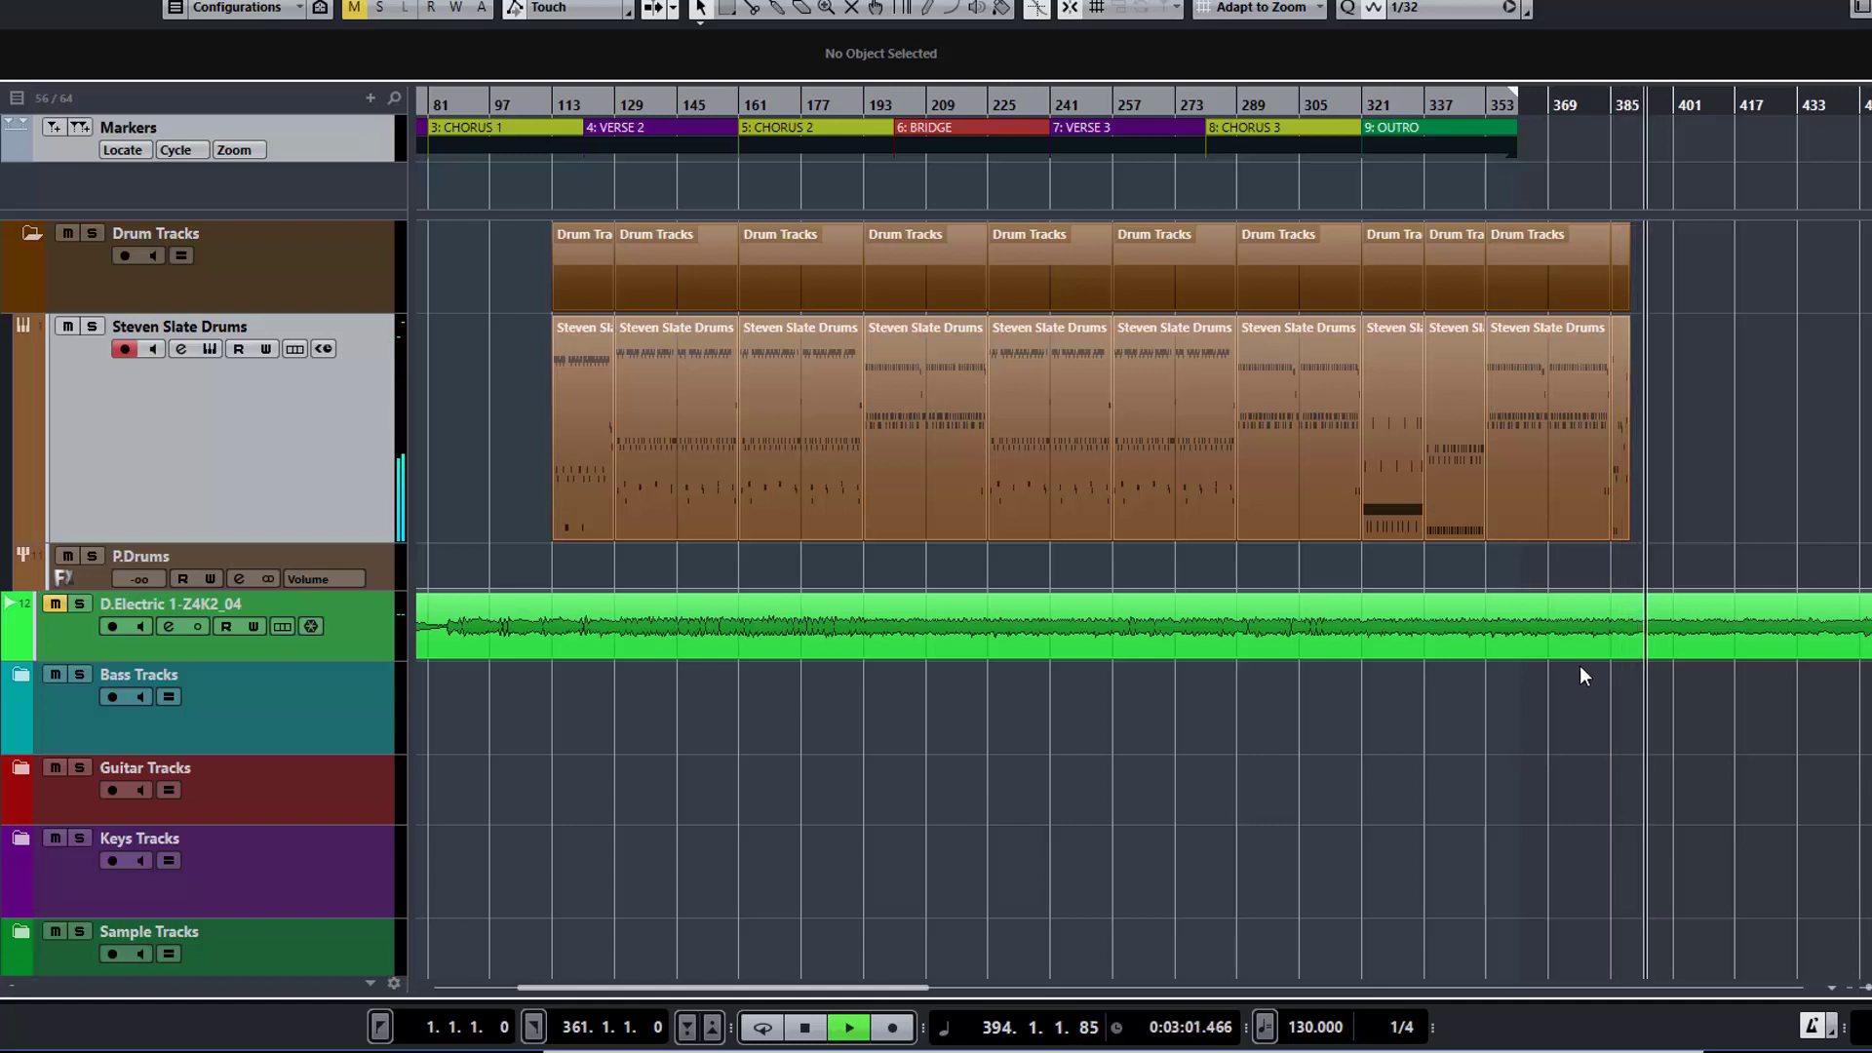
{"action": "key", "text": "space"}
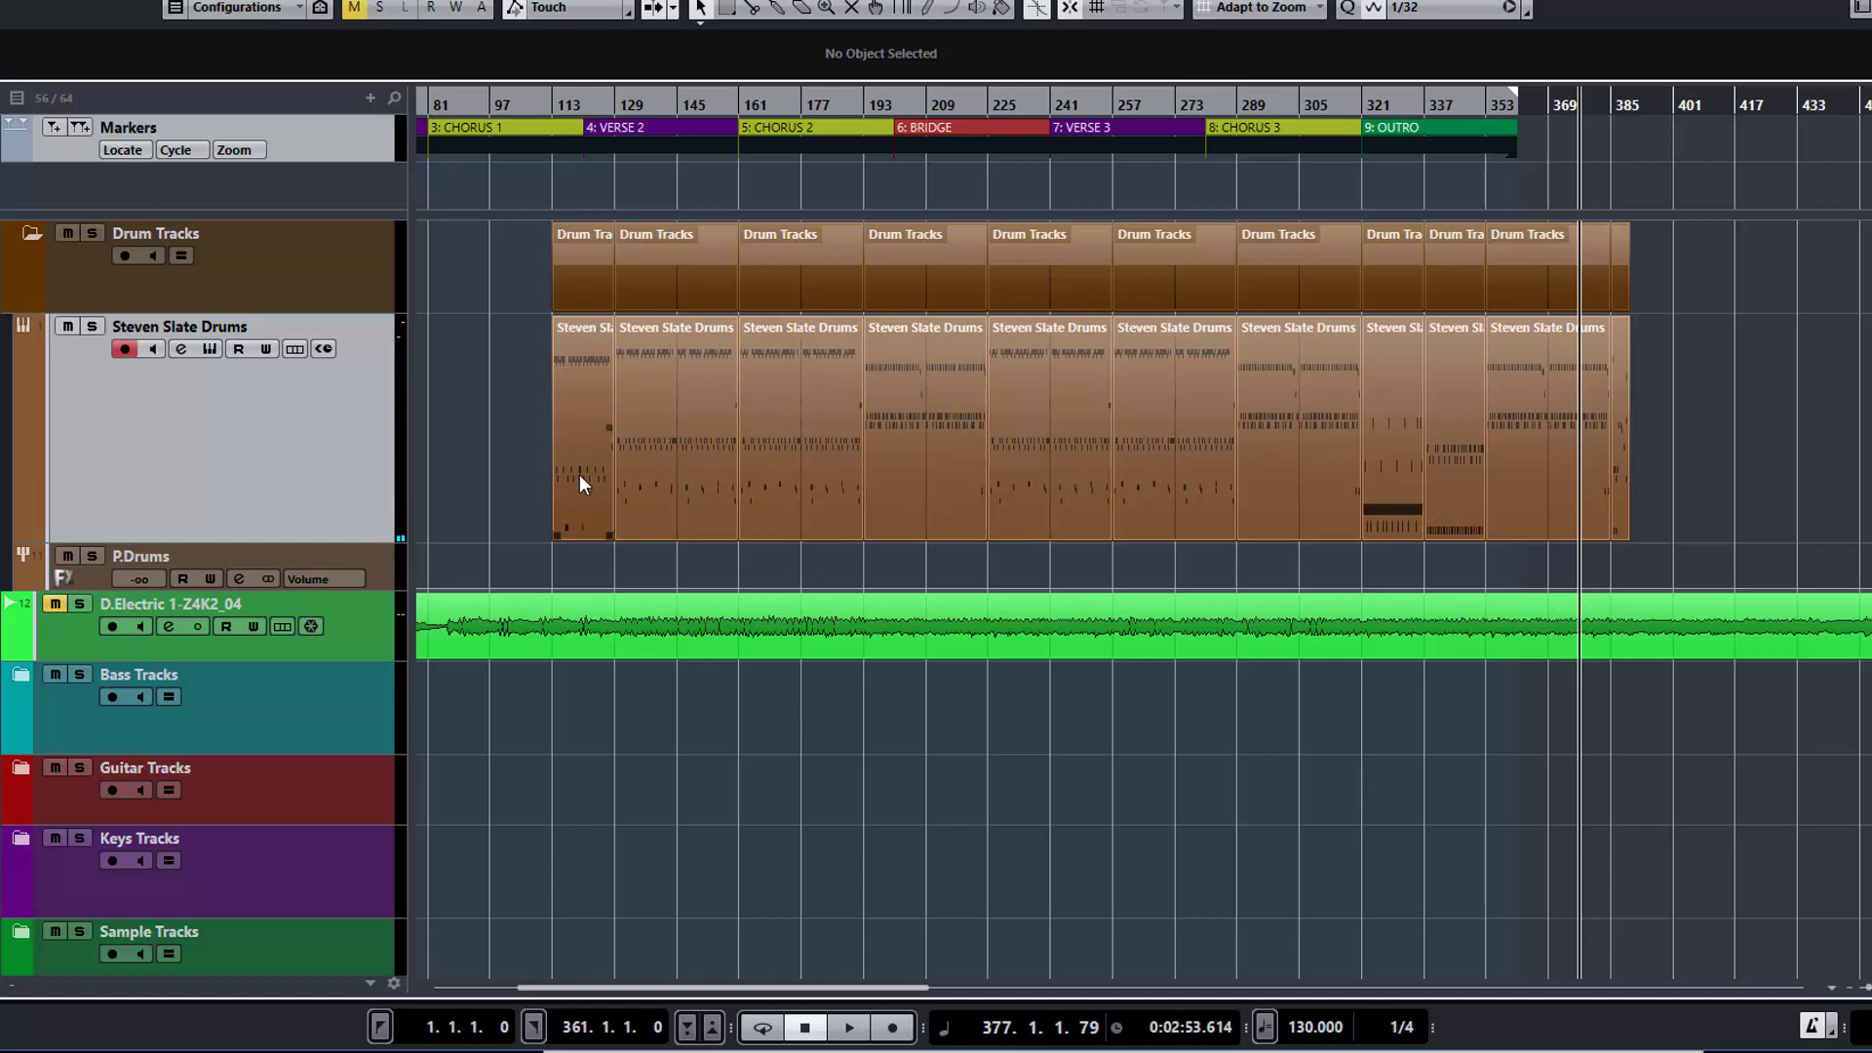
Open the Steven Slate Drums grooves and audition 074 Fill variations 02, 18 and 17, followed by 076 Fill variations 10 and 09
{"action": "left_click", "coordinate": [209, 350]}
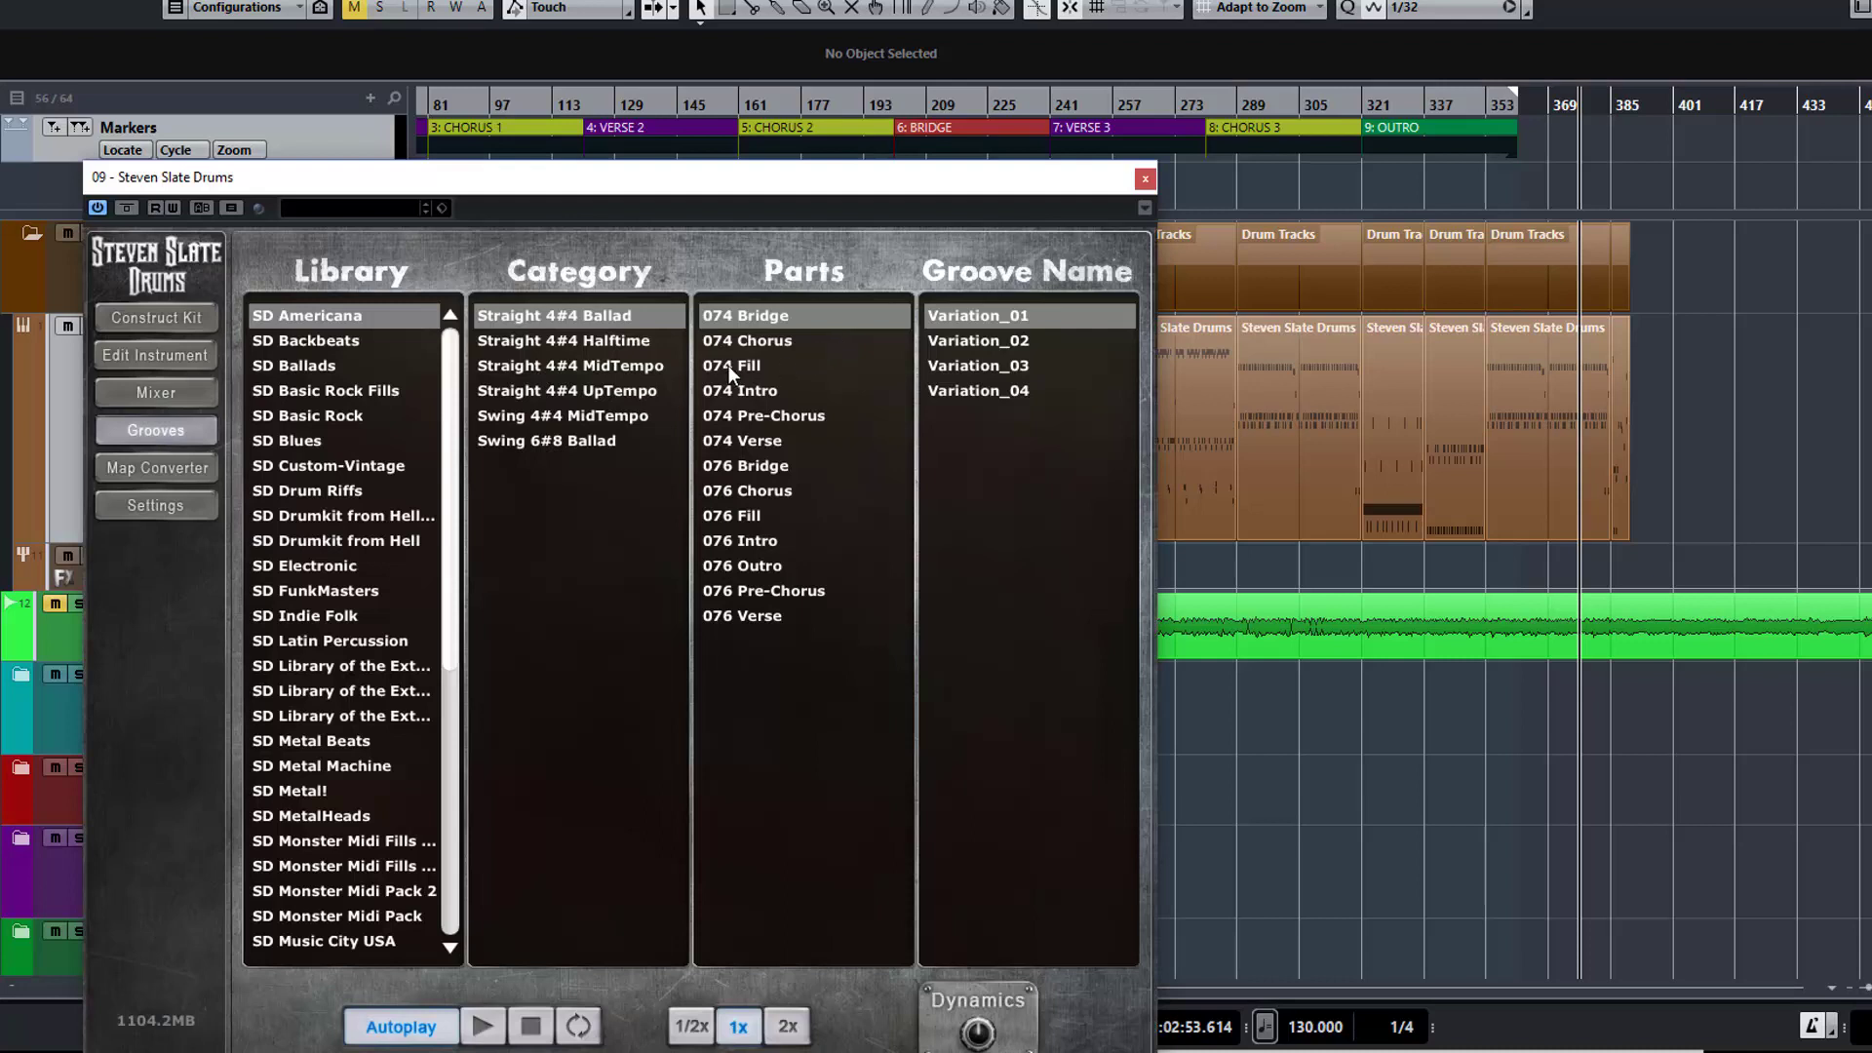
{"action": "left_click", "coordinate": [727, 366]}
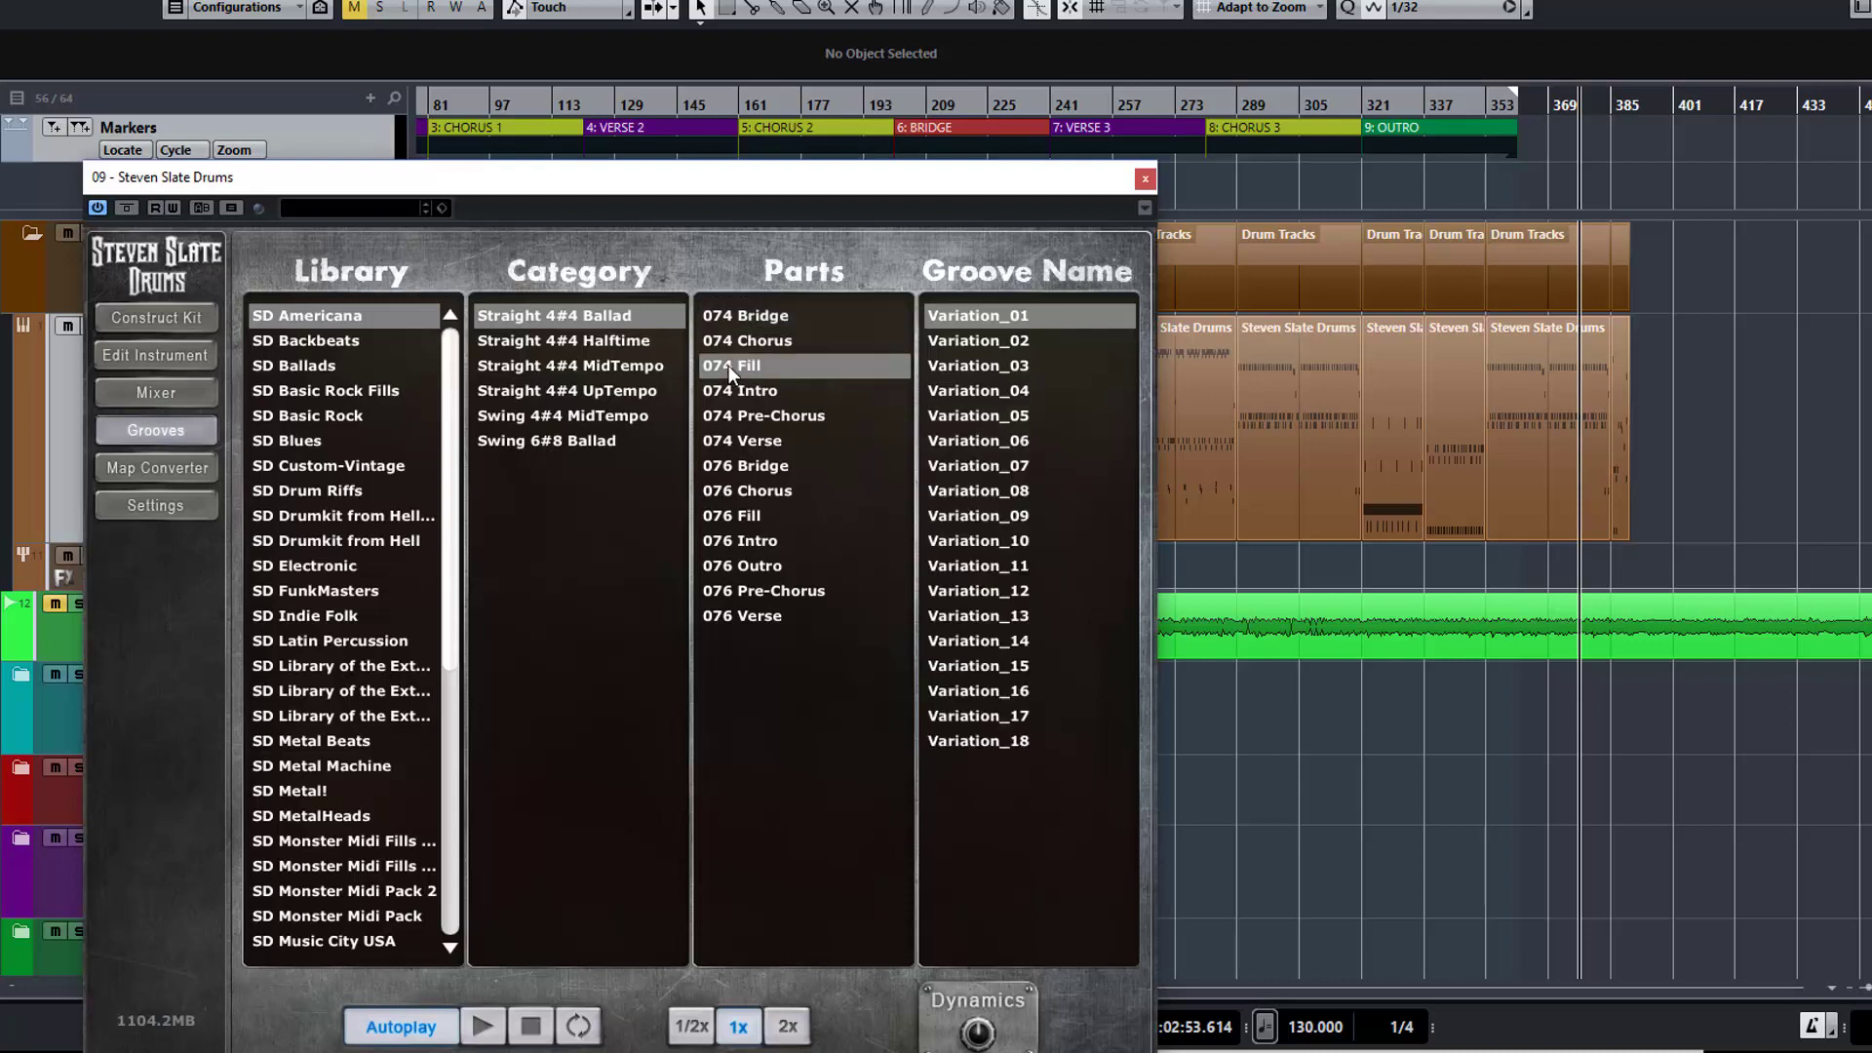
{"action": "left_click", "coordinate": [992, 341]}
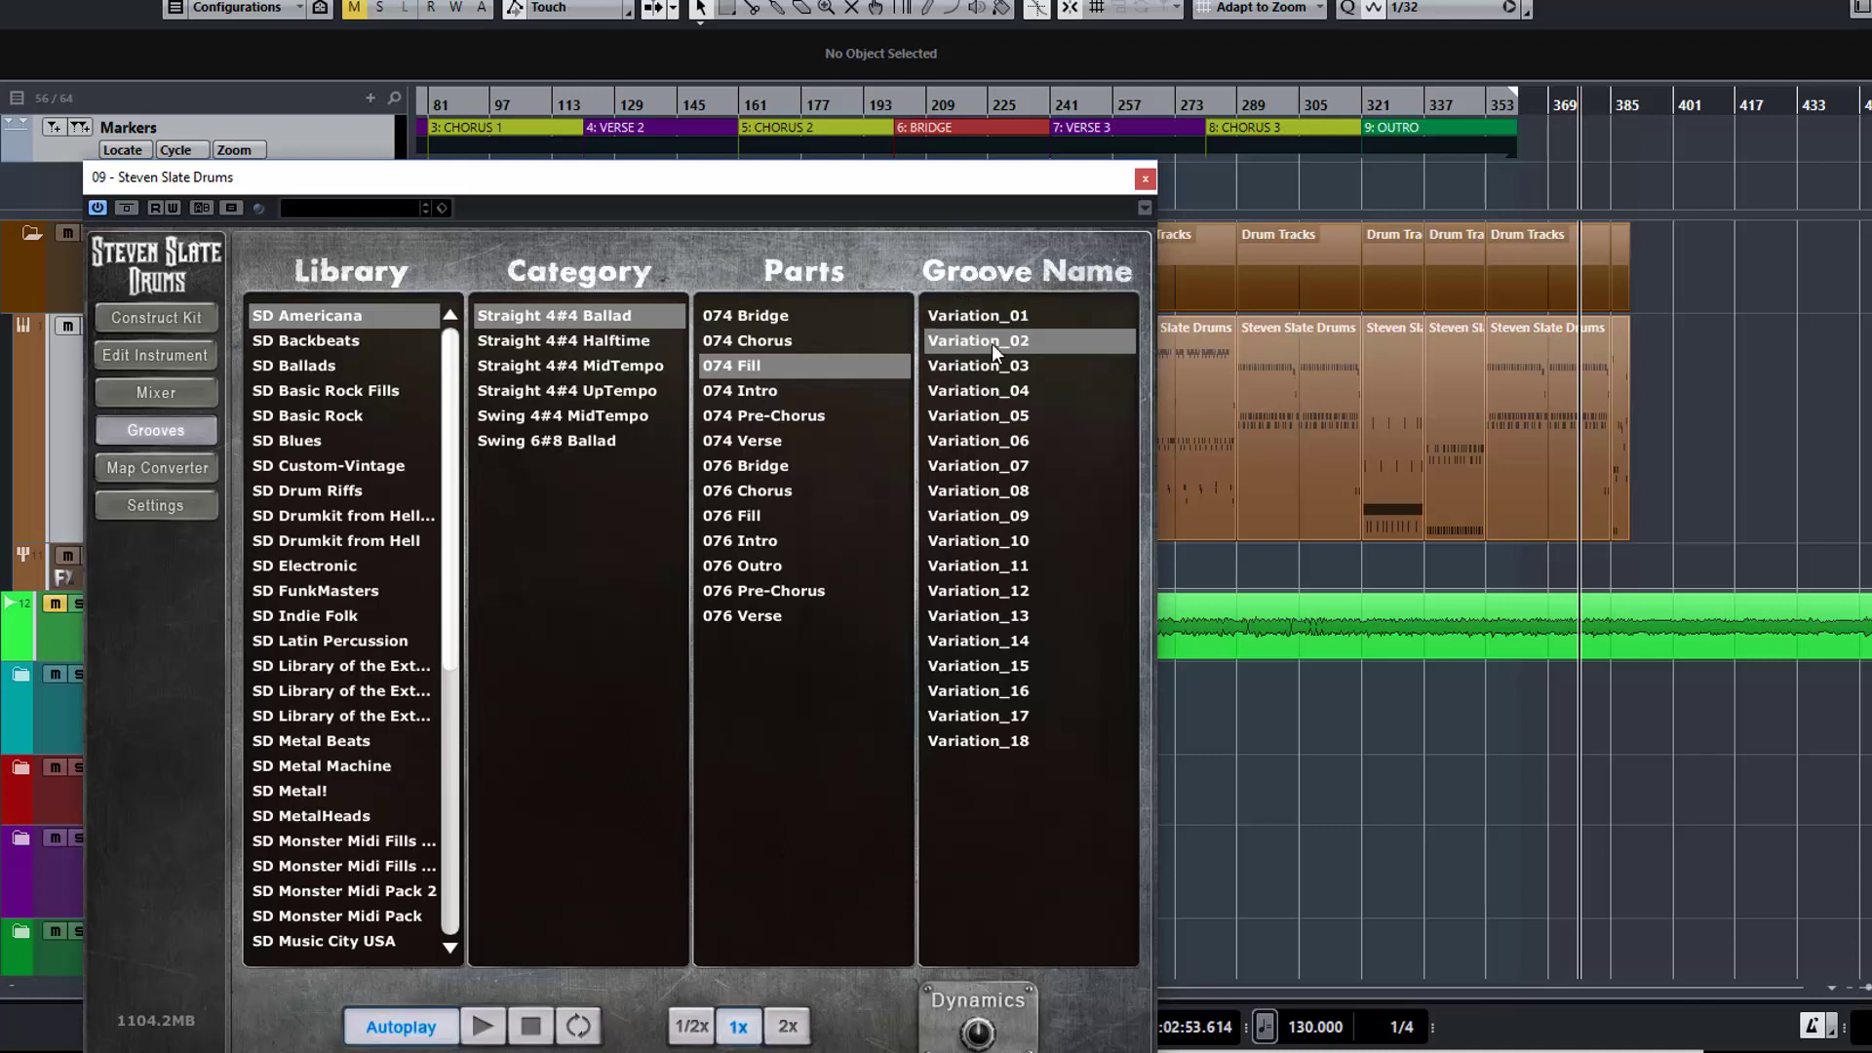
{"action": "left_click", "coordinate": [969, 743]}
{"action": "left_click", "coordinate": [980, 717]}
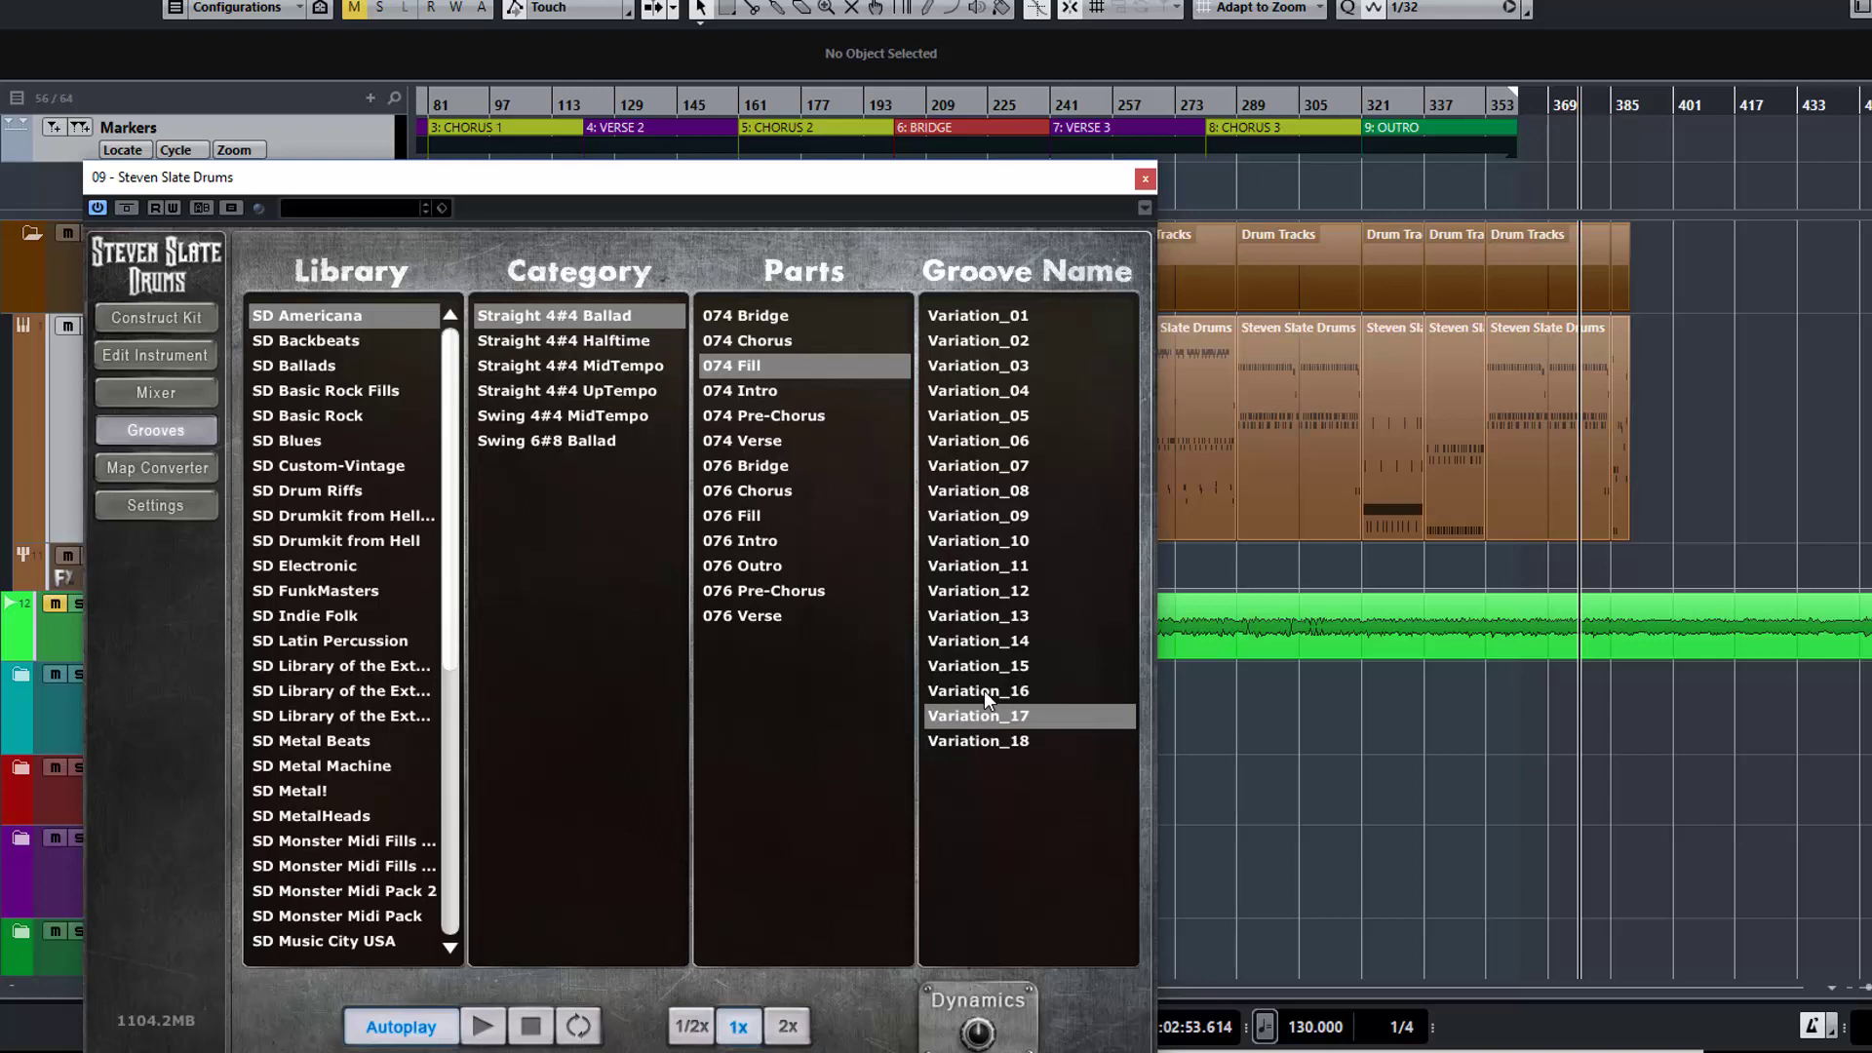
{"action": "left_click", "coordinate": [745, 507]}
{"action": "left_click", "coordinate": [1008, 542]}
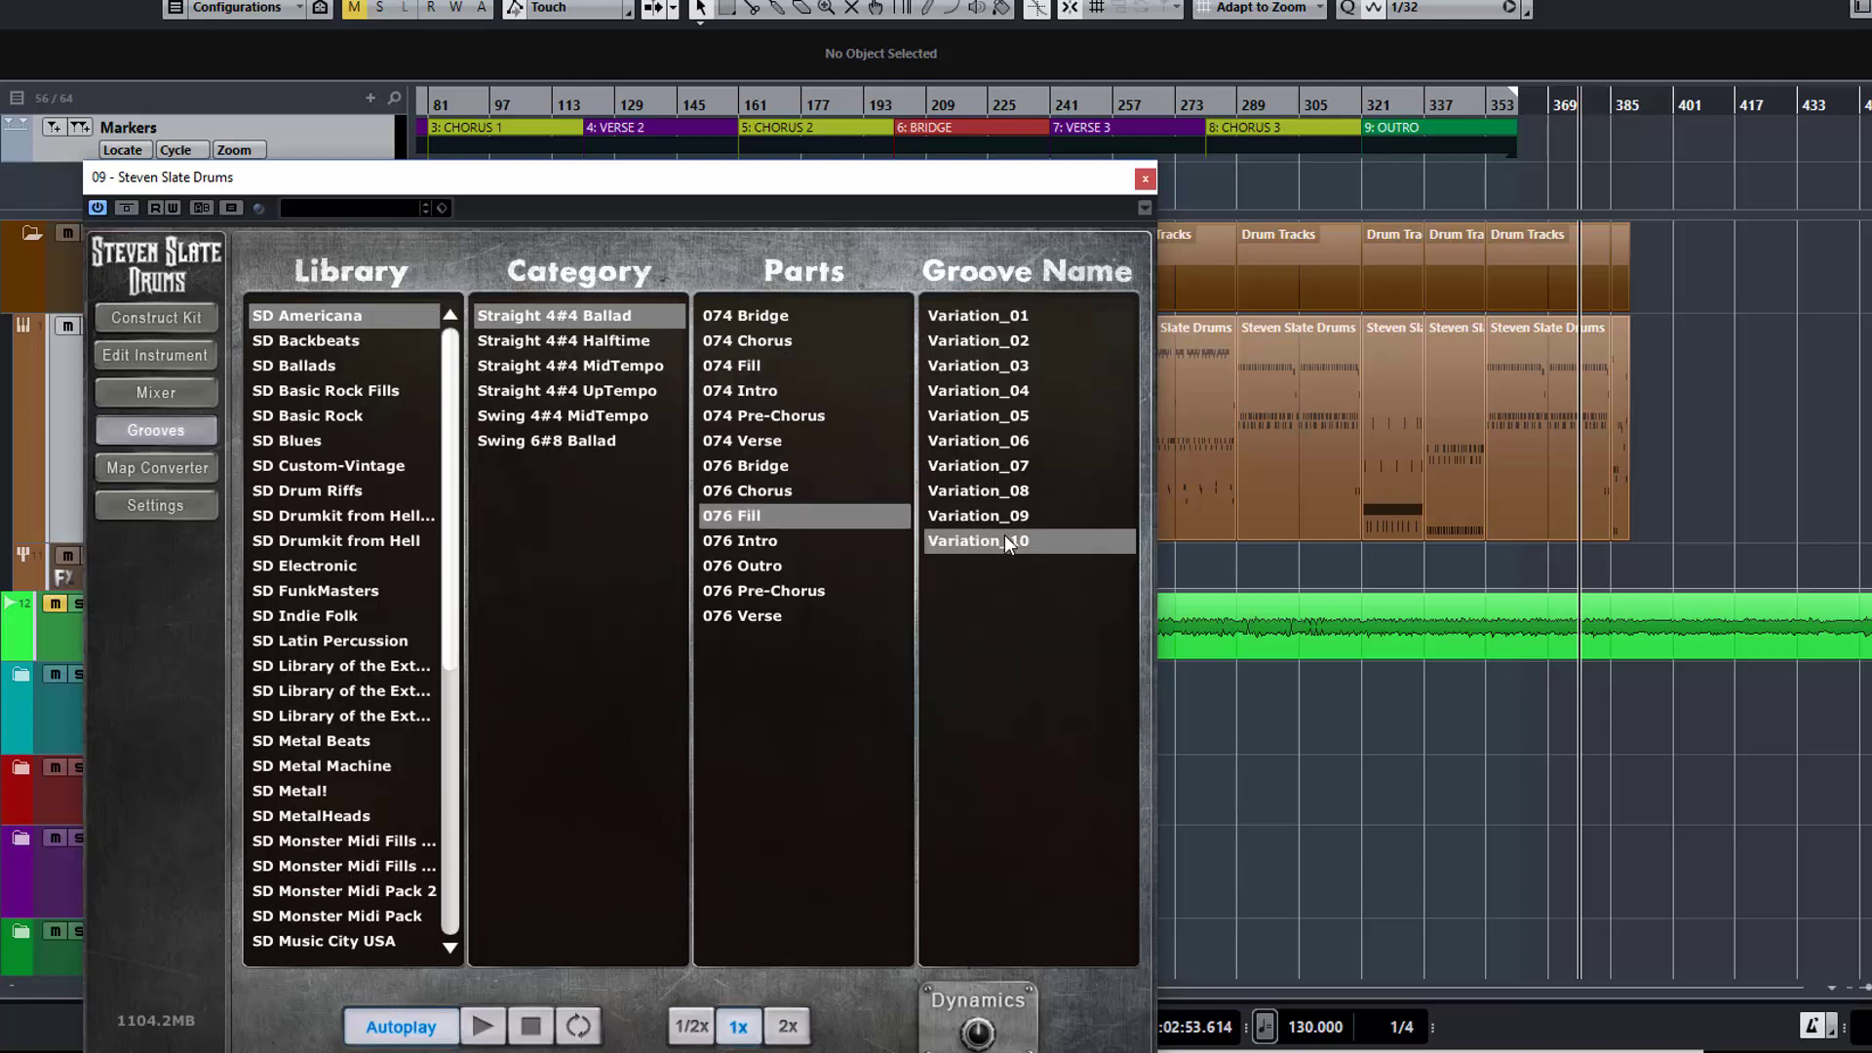
{"action": "left_click", "coordinate": [1002, 514]}
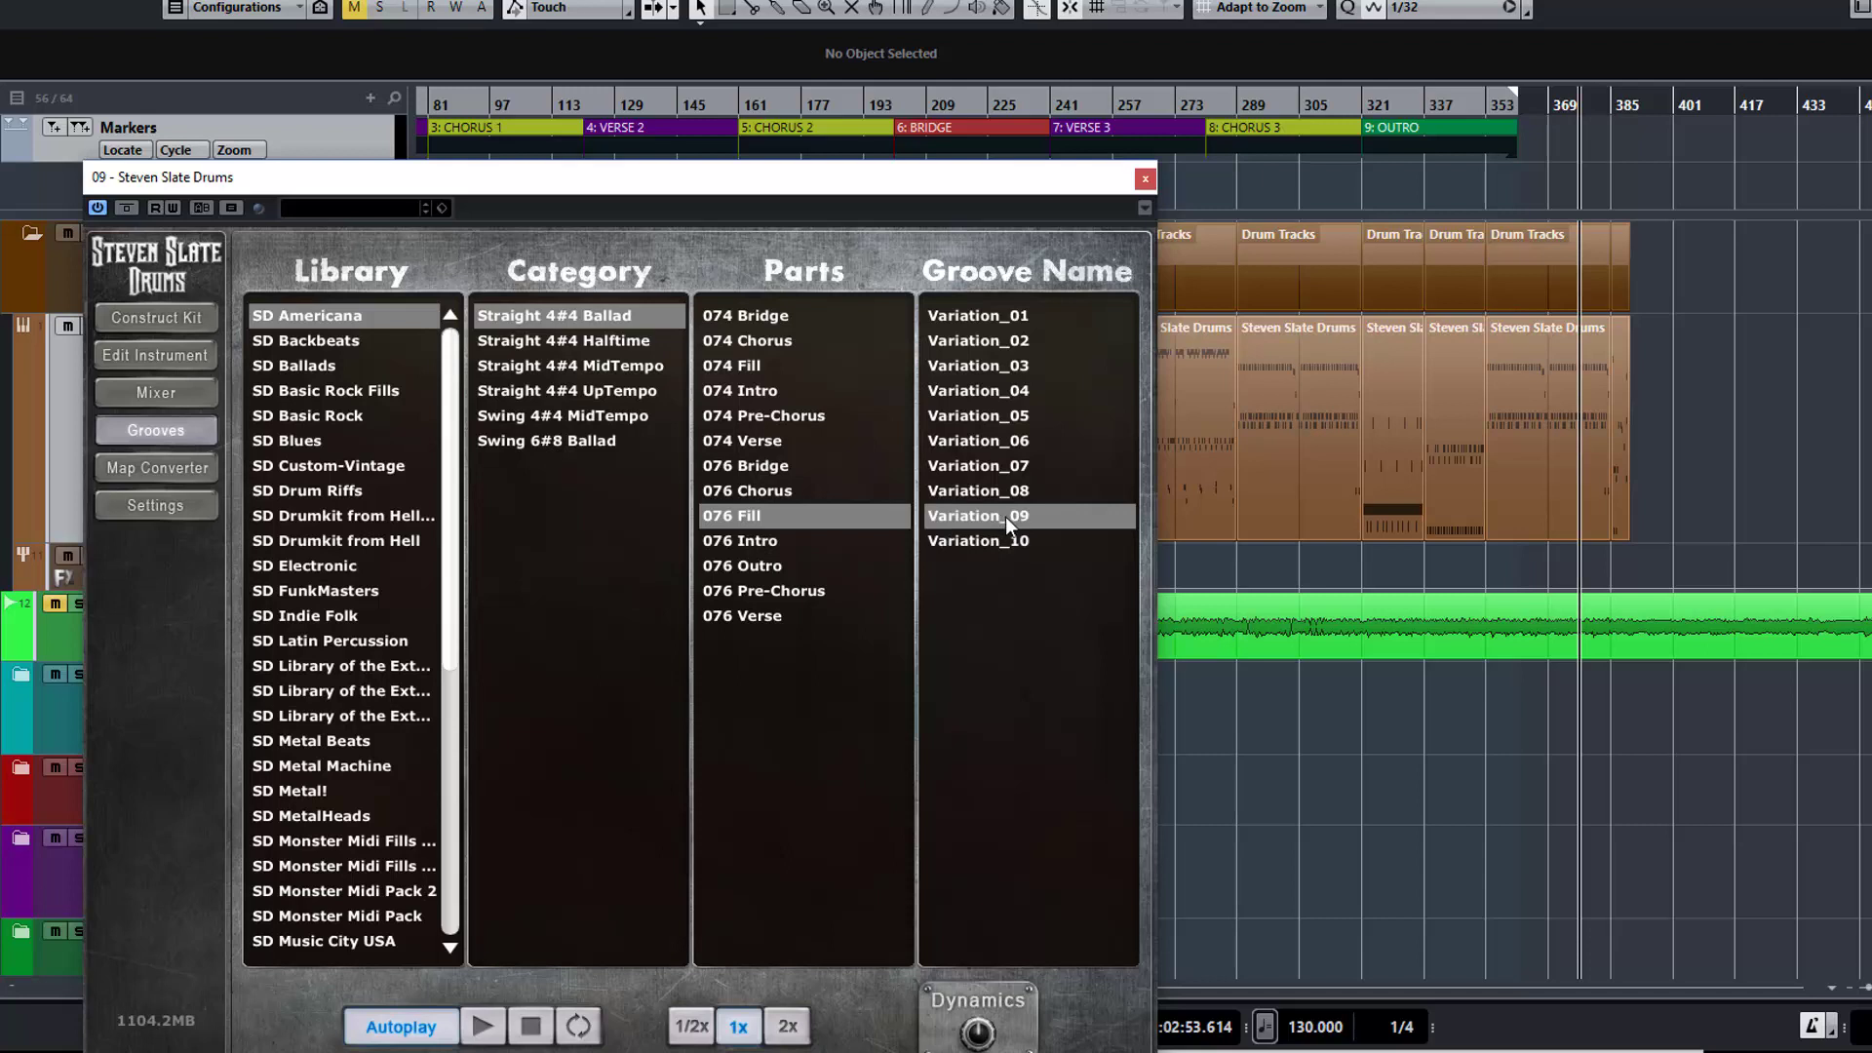
Place Variation_09 of the 076 Fill on the Steven Slate Drums track at about bar 99 and turn off groove autoplay
{"action": "left_click_drag", "start_coordinate": [930, 183], "coordinate": [528, 194]}
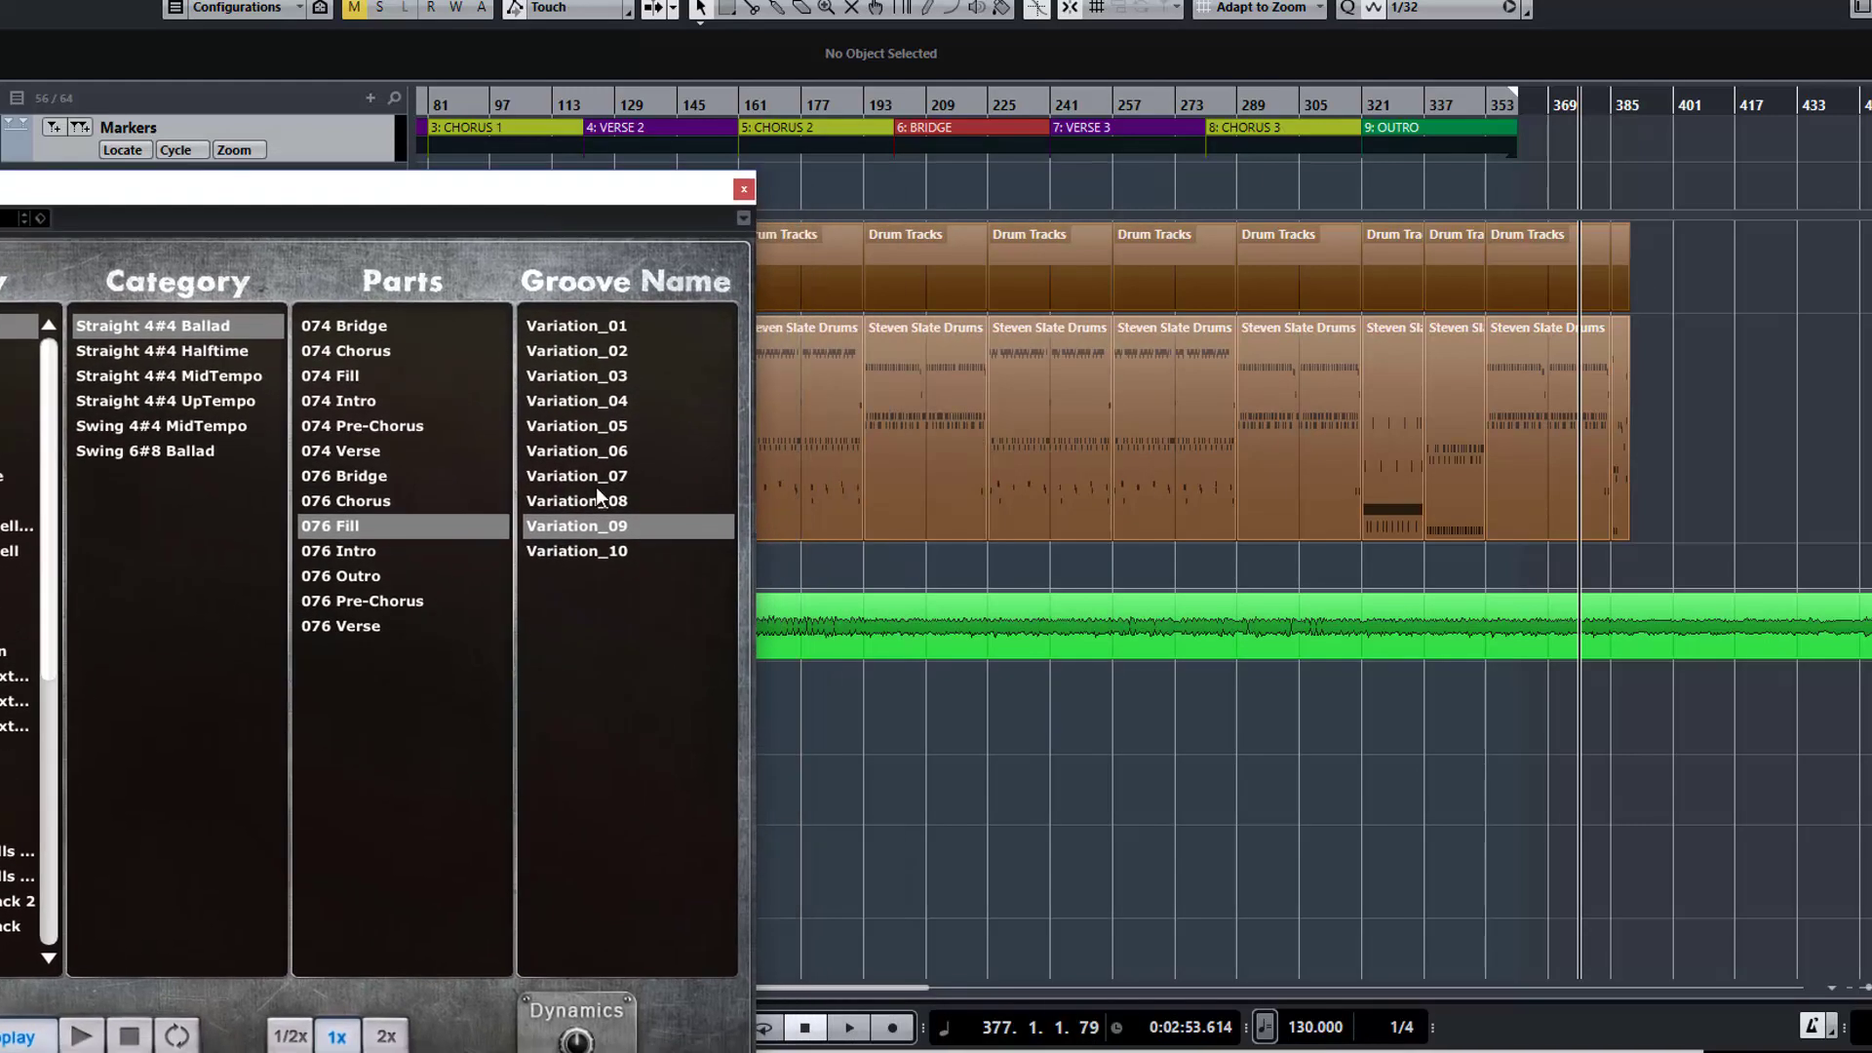
{"action": "left_click_drag", "start_coordinate": [593, 525], "coordinate": [958, 618]}
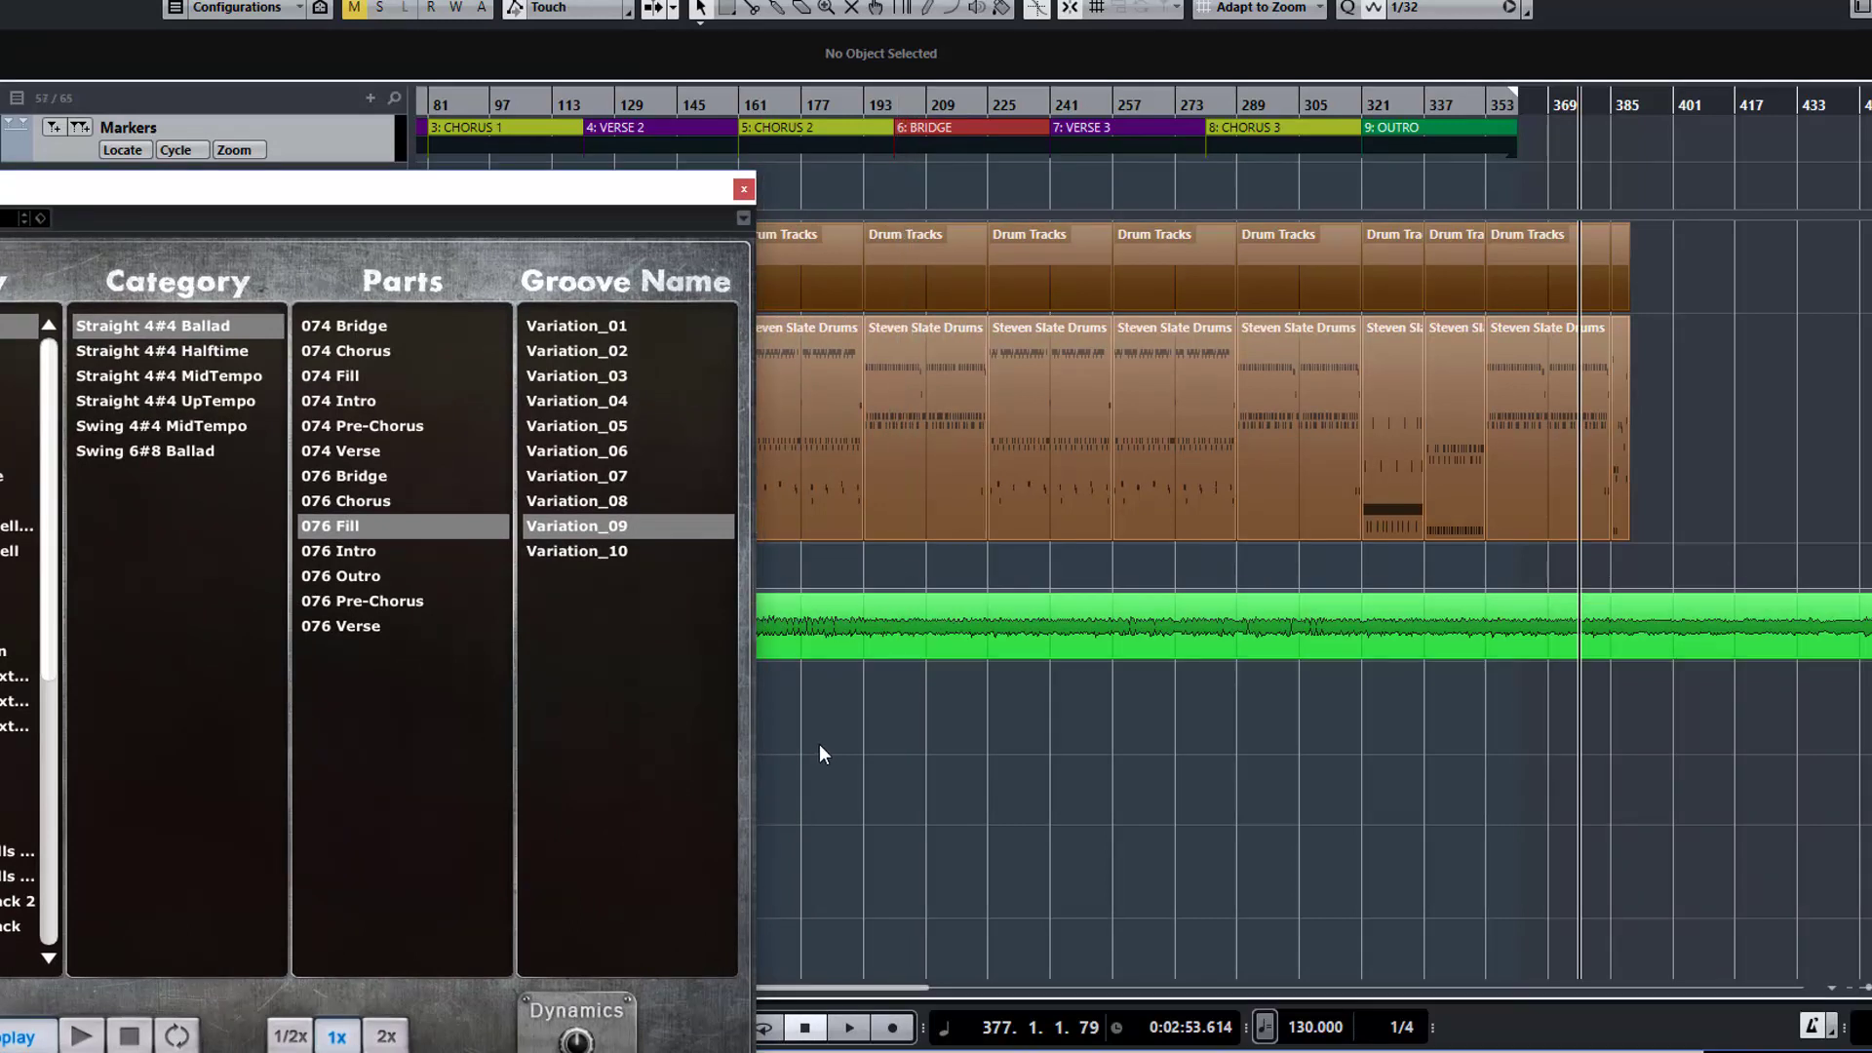
{"action": "left_click_drag", "start_coordinate": [698, 192], "coordinate": [624, 493]}
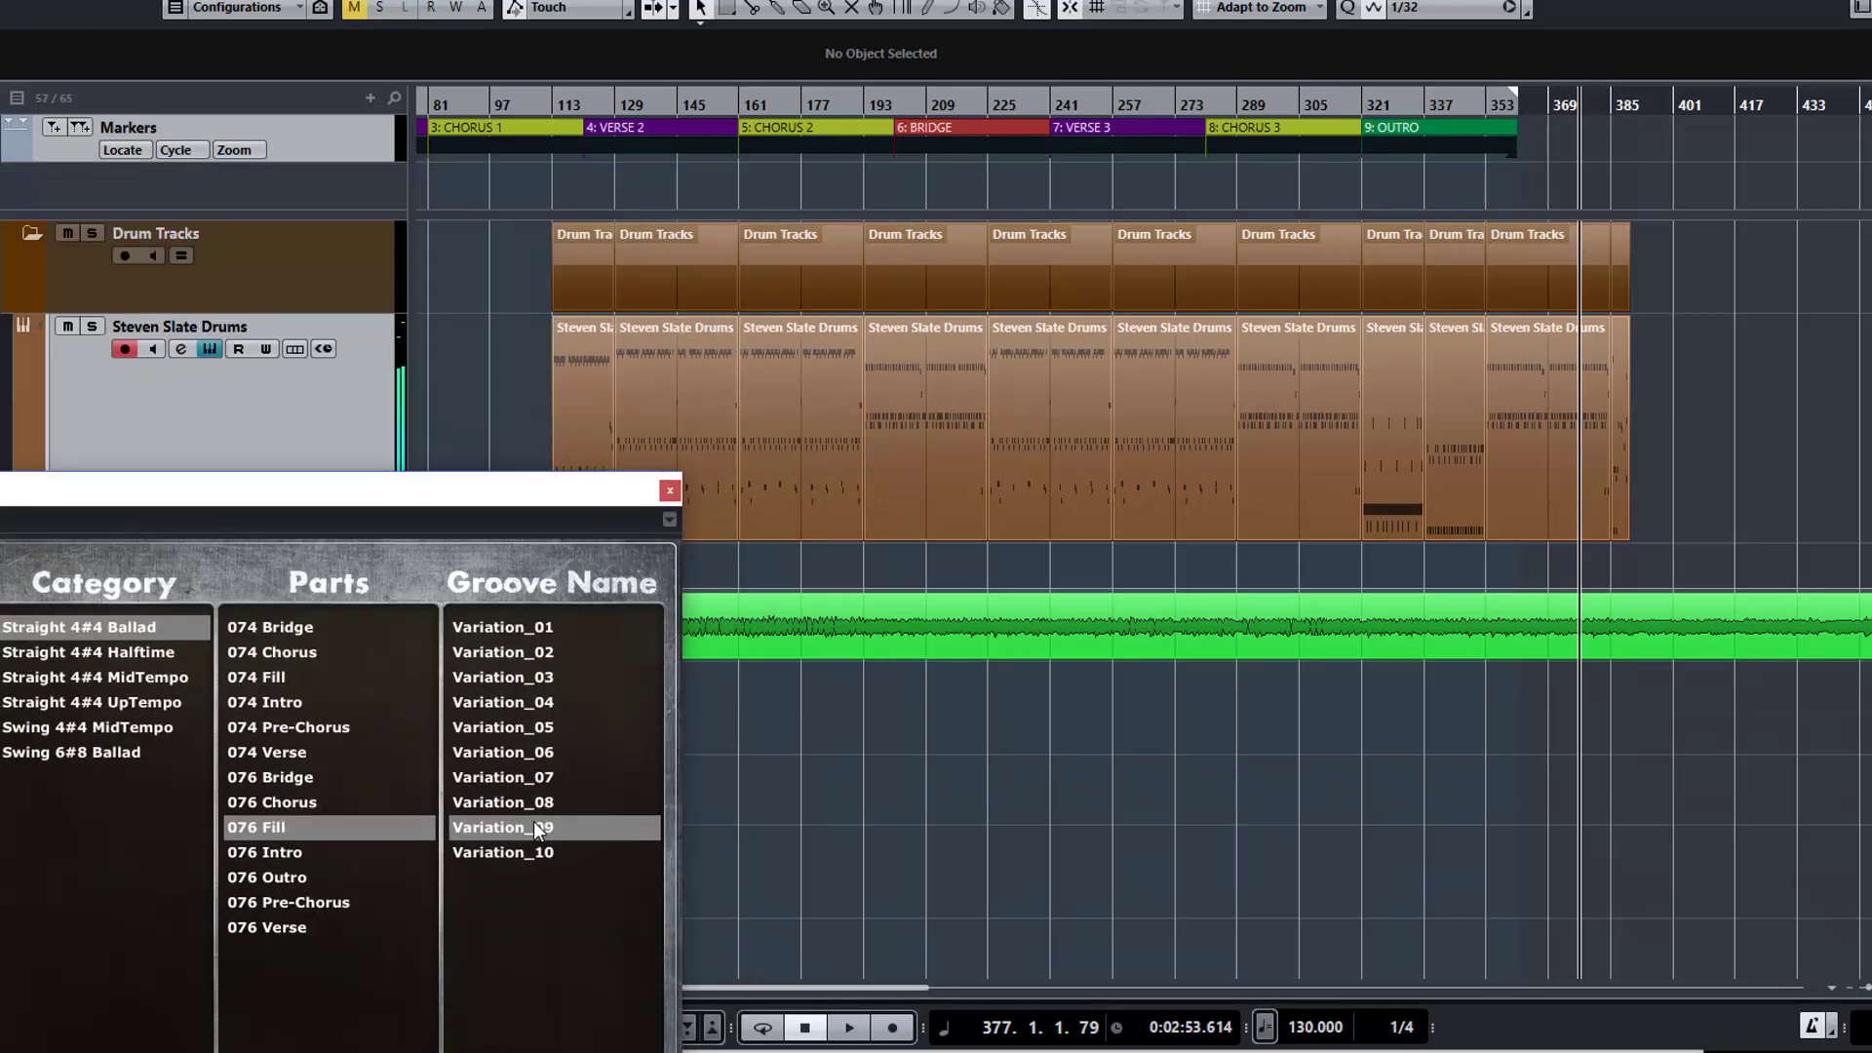
{"action": "left_click_drag", "start_coordinate": [535, 825], "coordinate": [500, 429]}
{"action": "left_click_drag", "start_coordinate": [430, 494], "coordinate": [716, 88]}
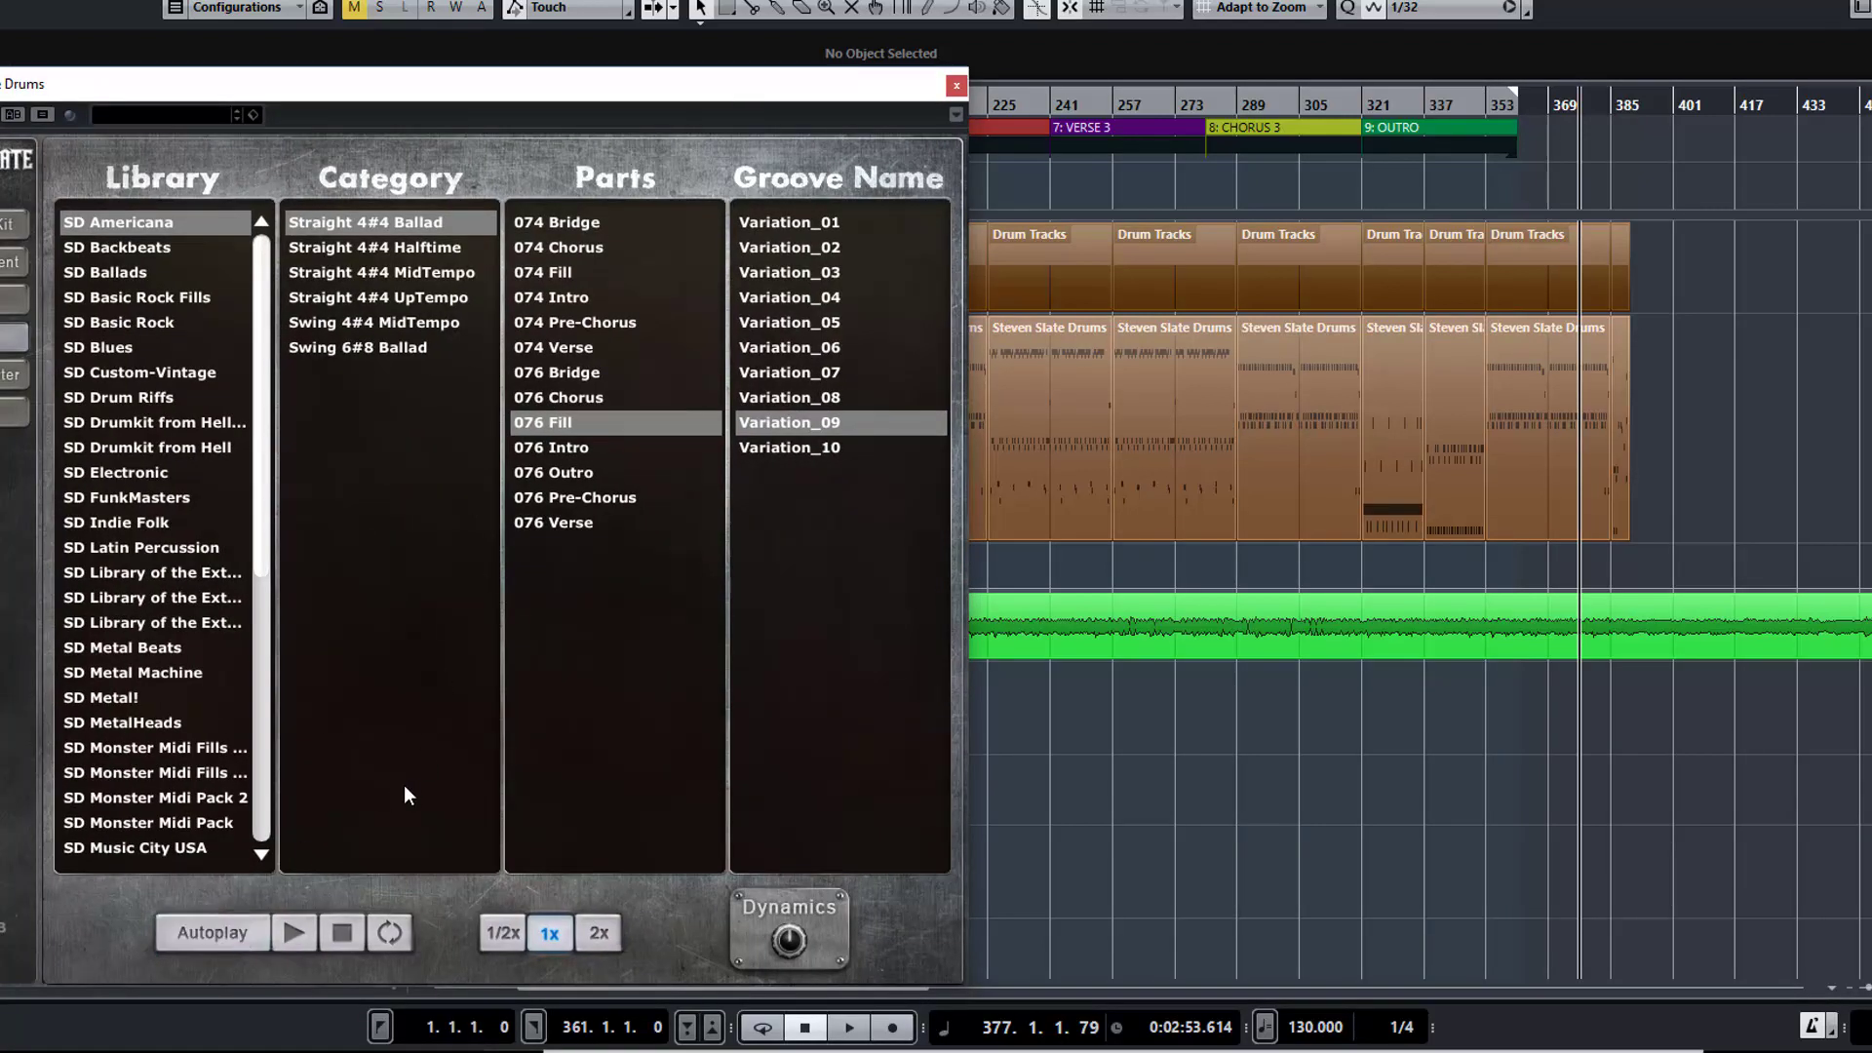
Place Variation_06 of the 076 Fill at about bar 89 and Variation_04 at about bar 74 on the drum track
{"action": "left_click_drag", "start_coordinate": [704, 89], "coordinate": [609, 581]}
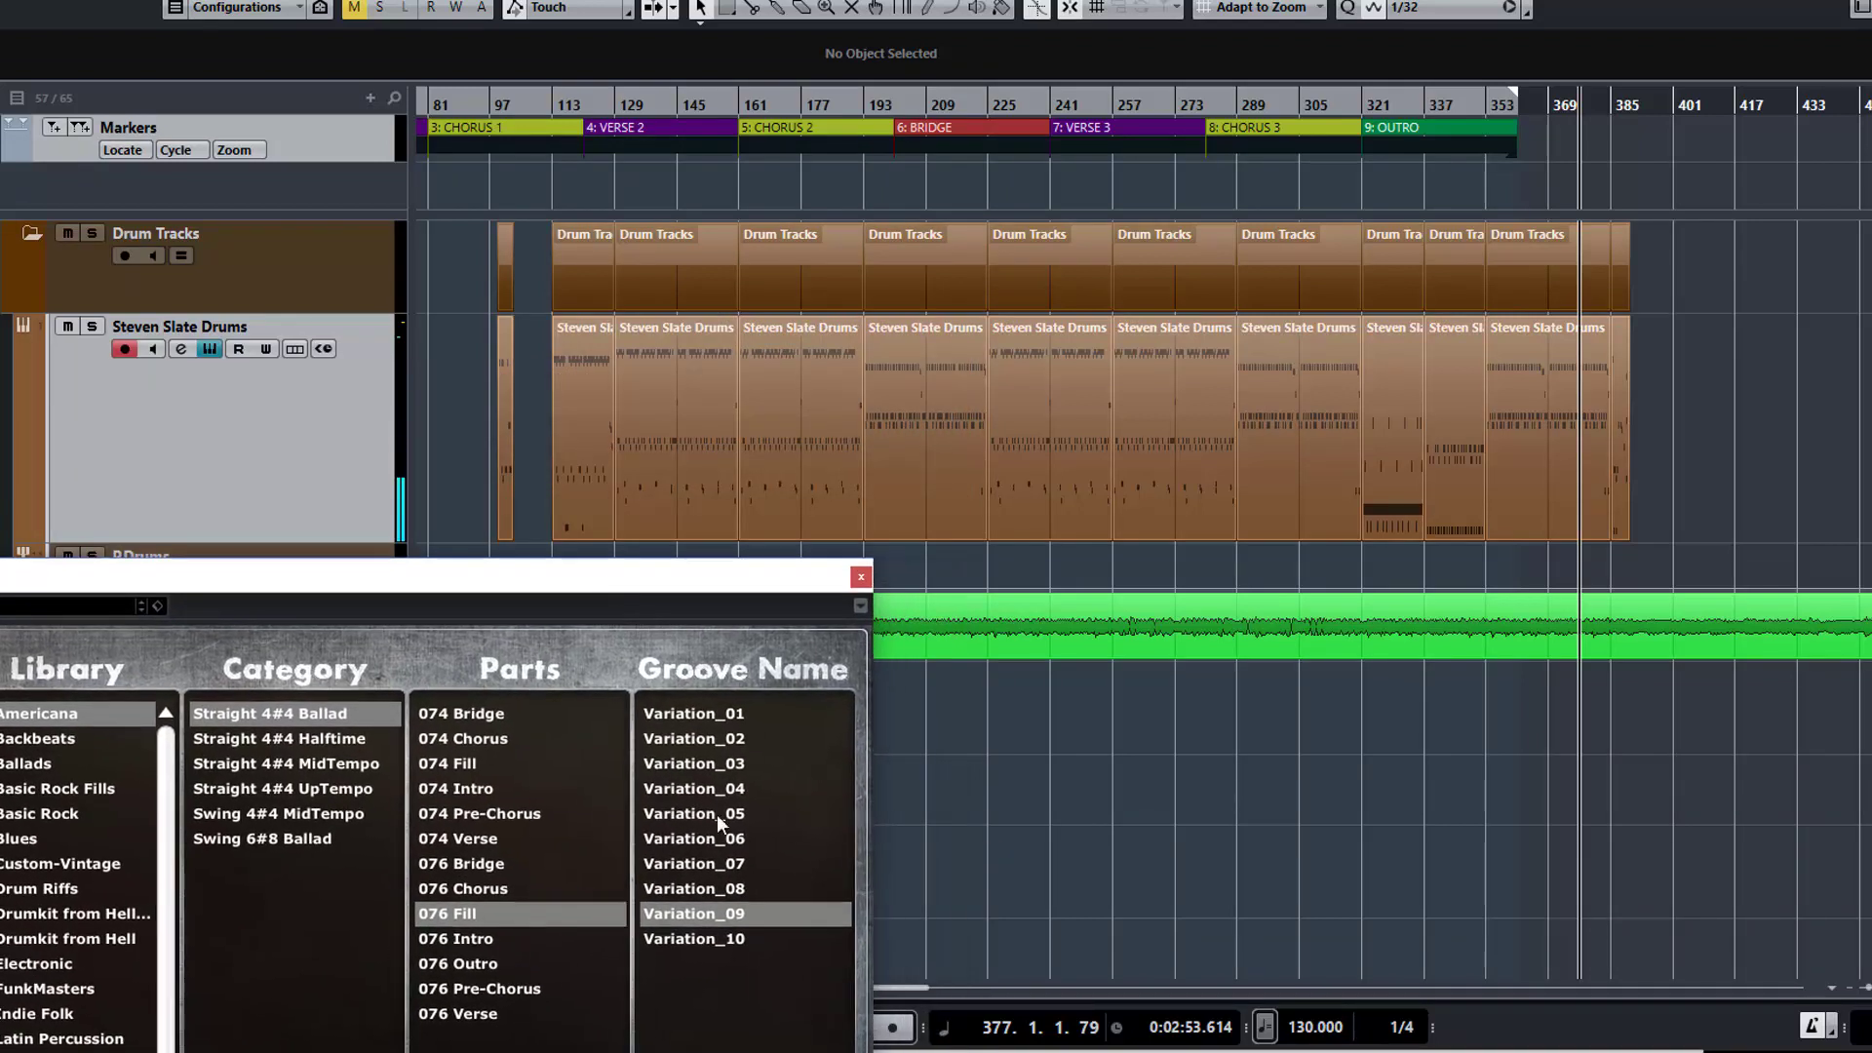
{"action": "left_click_drag", "start_coordinate": [730, 838], "coordinate": [464, 444]}
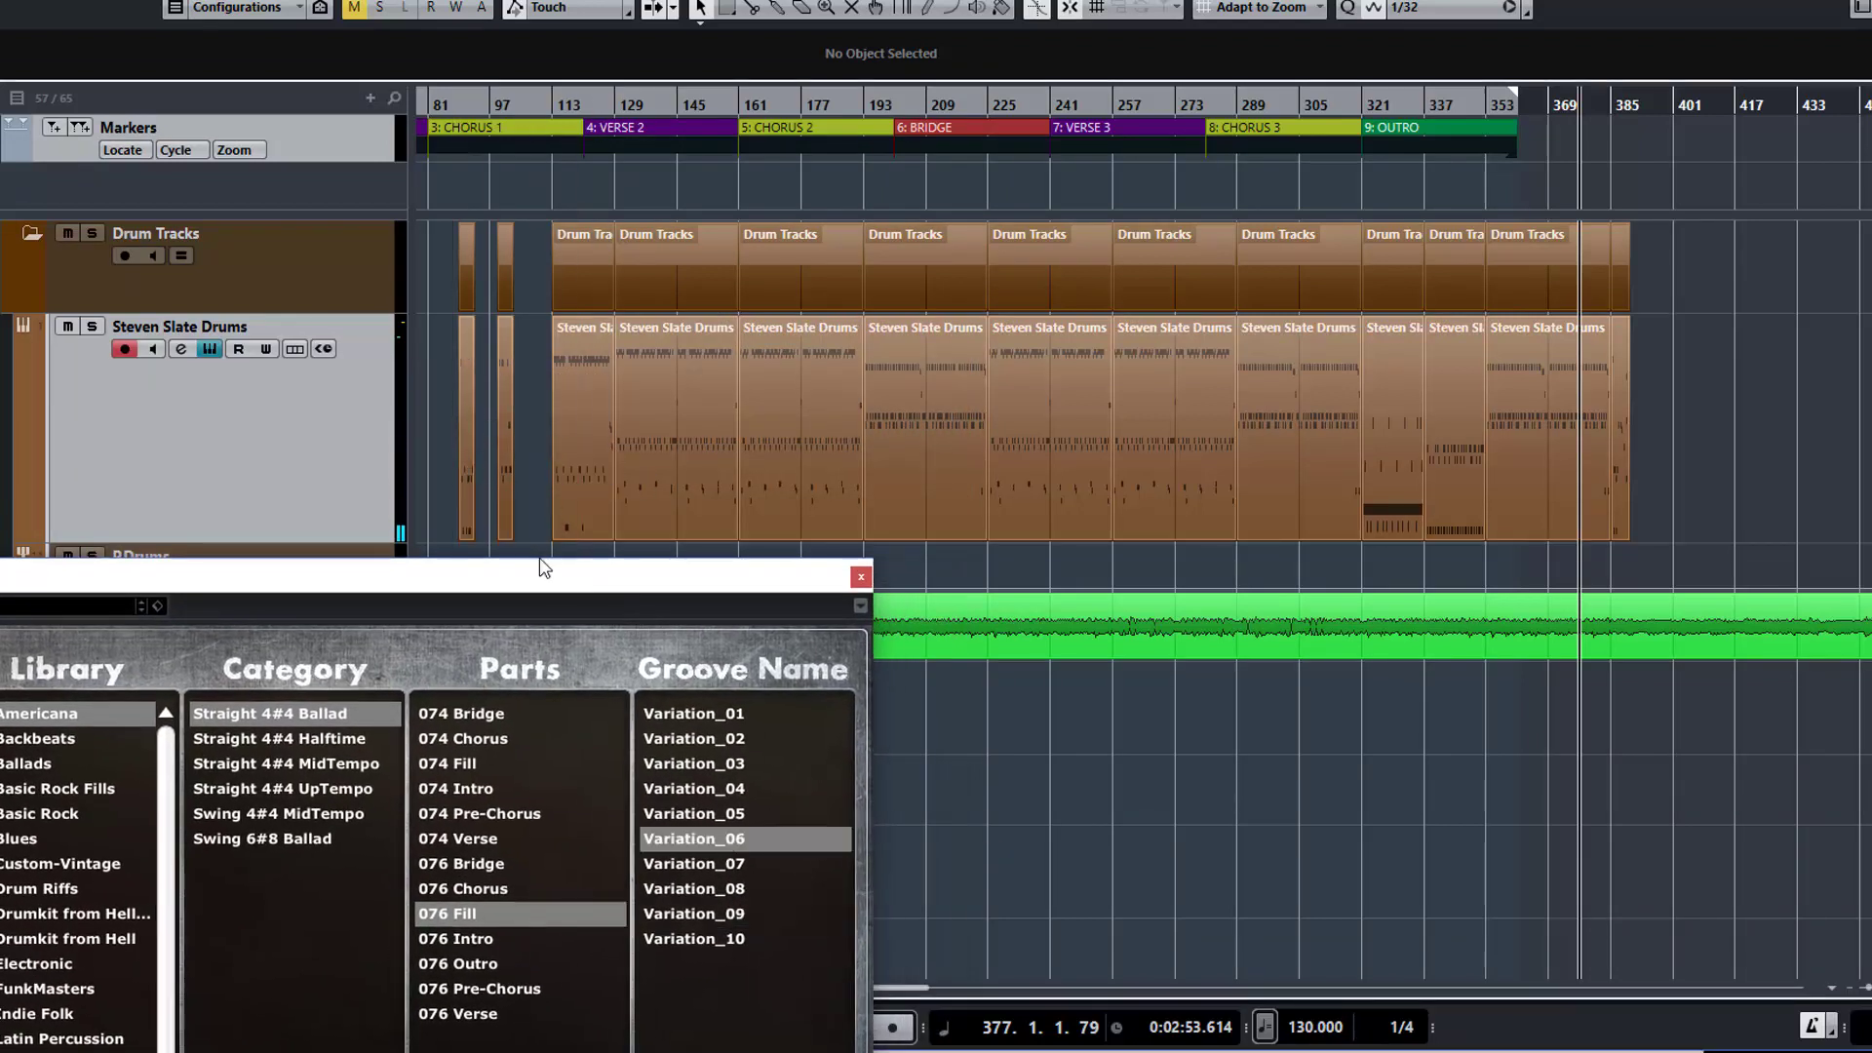
{"action": "left_click_drag", "start_coordinate": [693, 792], "coordinate": [622, 441]}
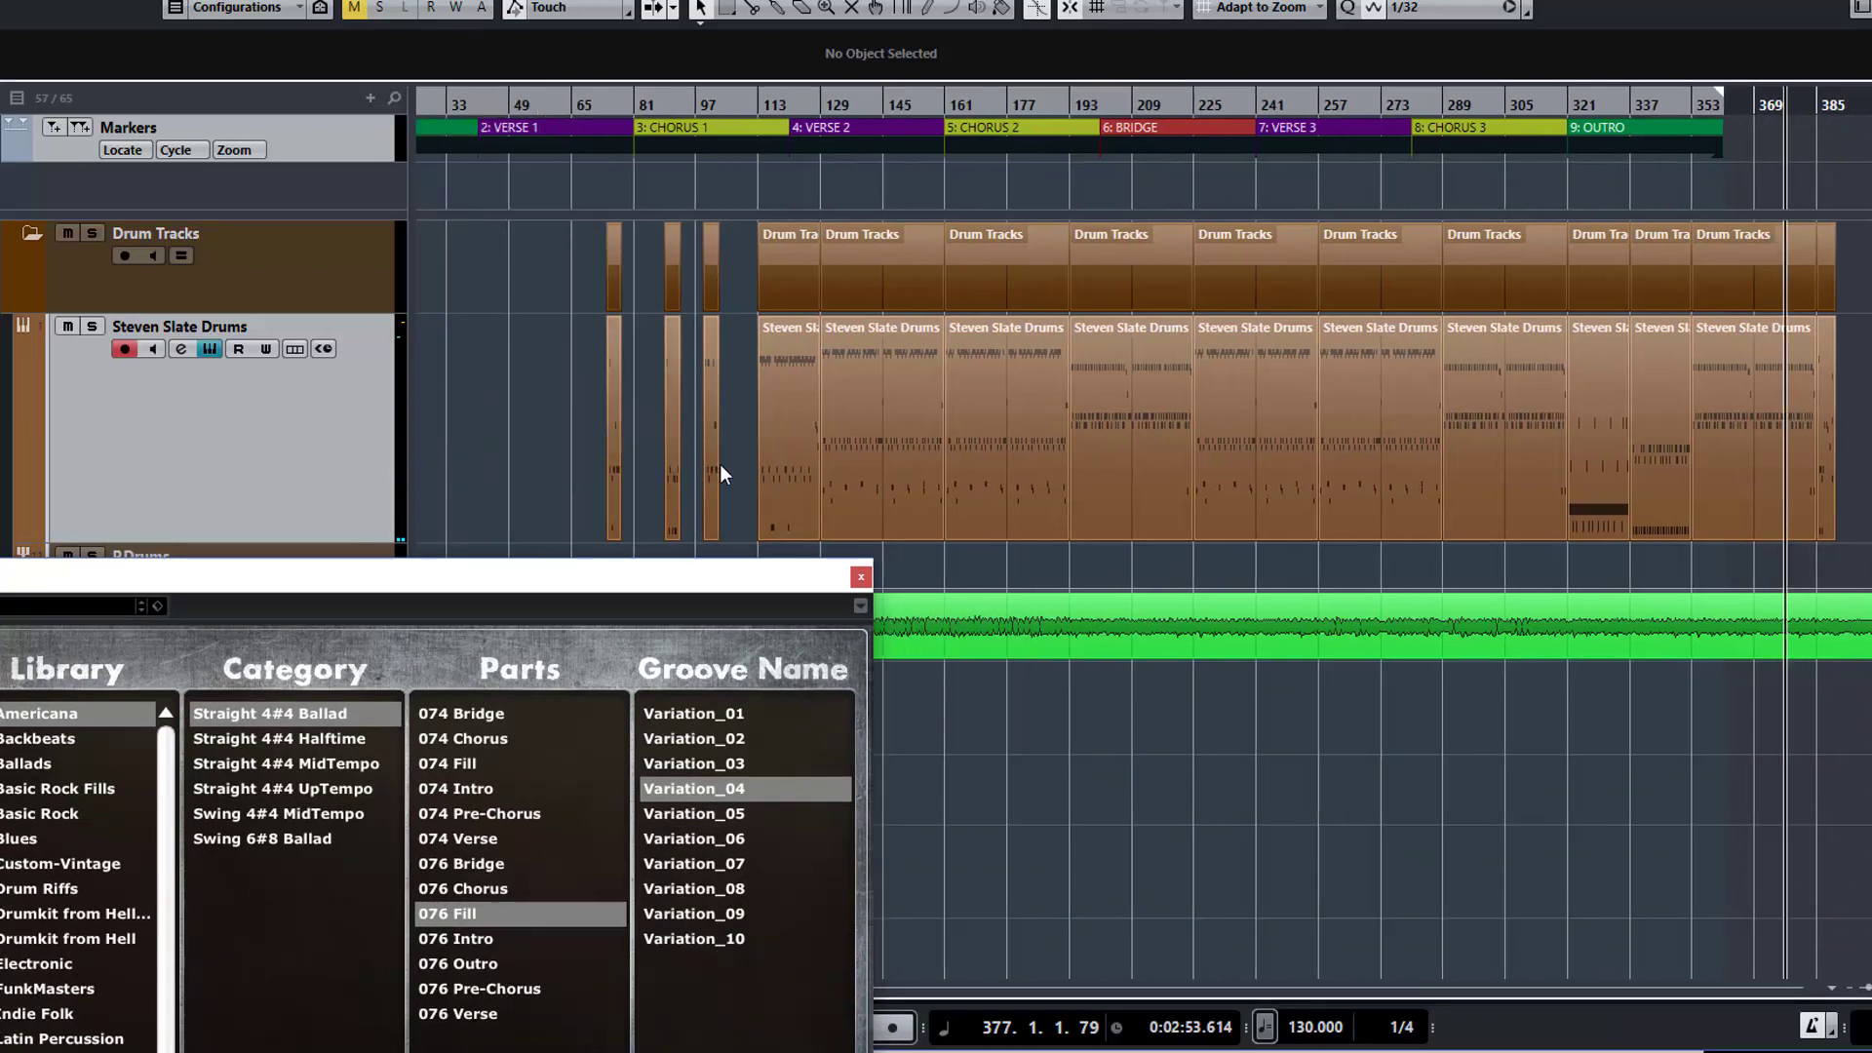
{"action": "left_click", "coordinate": [837, 492]}
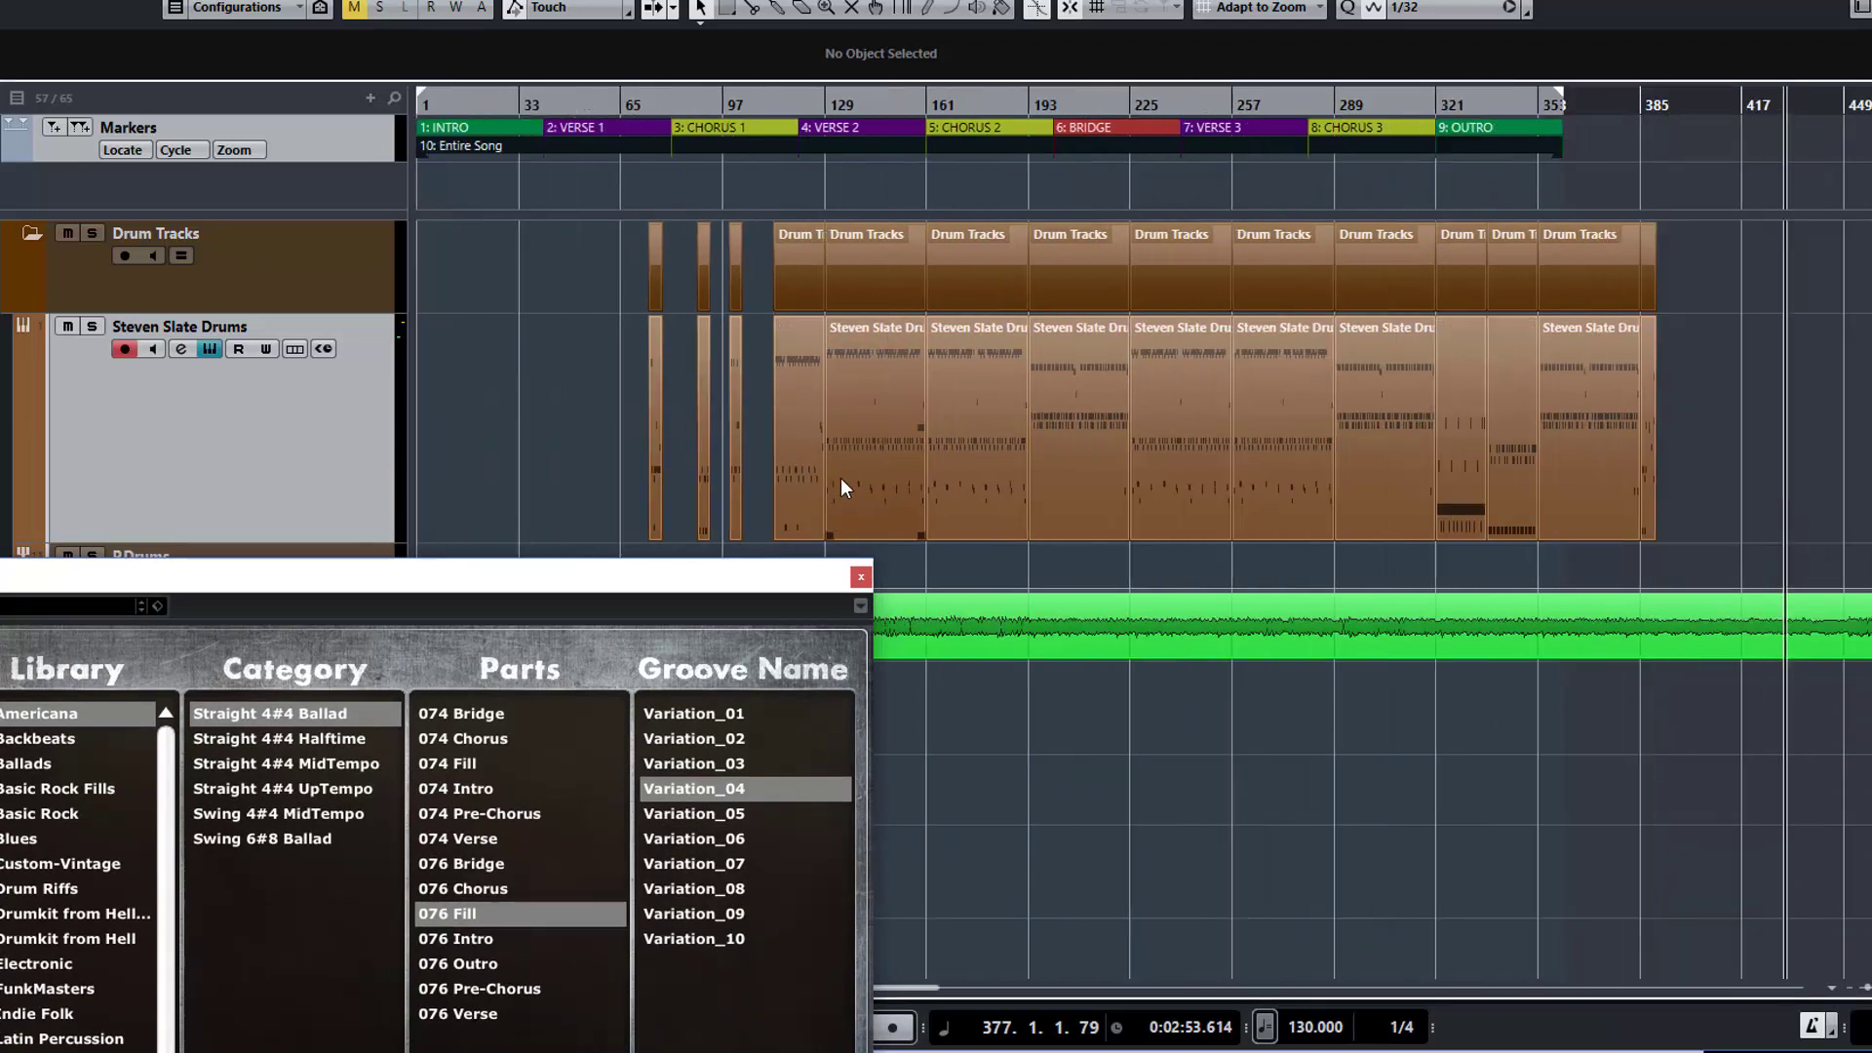
{"action": "scroll", "coordinate": [841, 478], "scroll_direction": "up", "scroll_amount": 2}
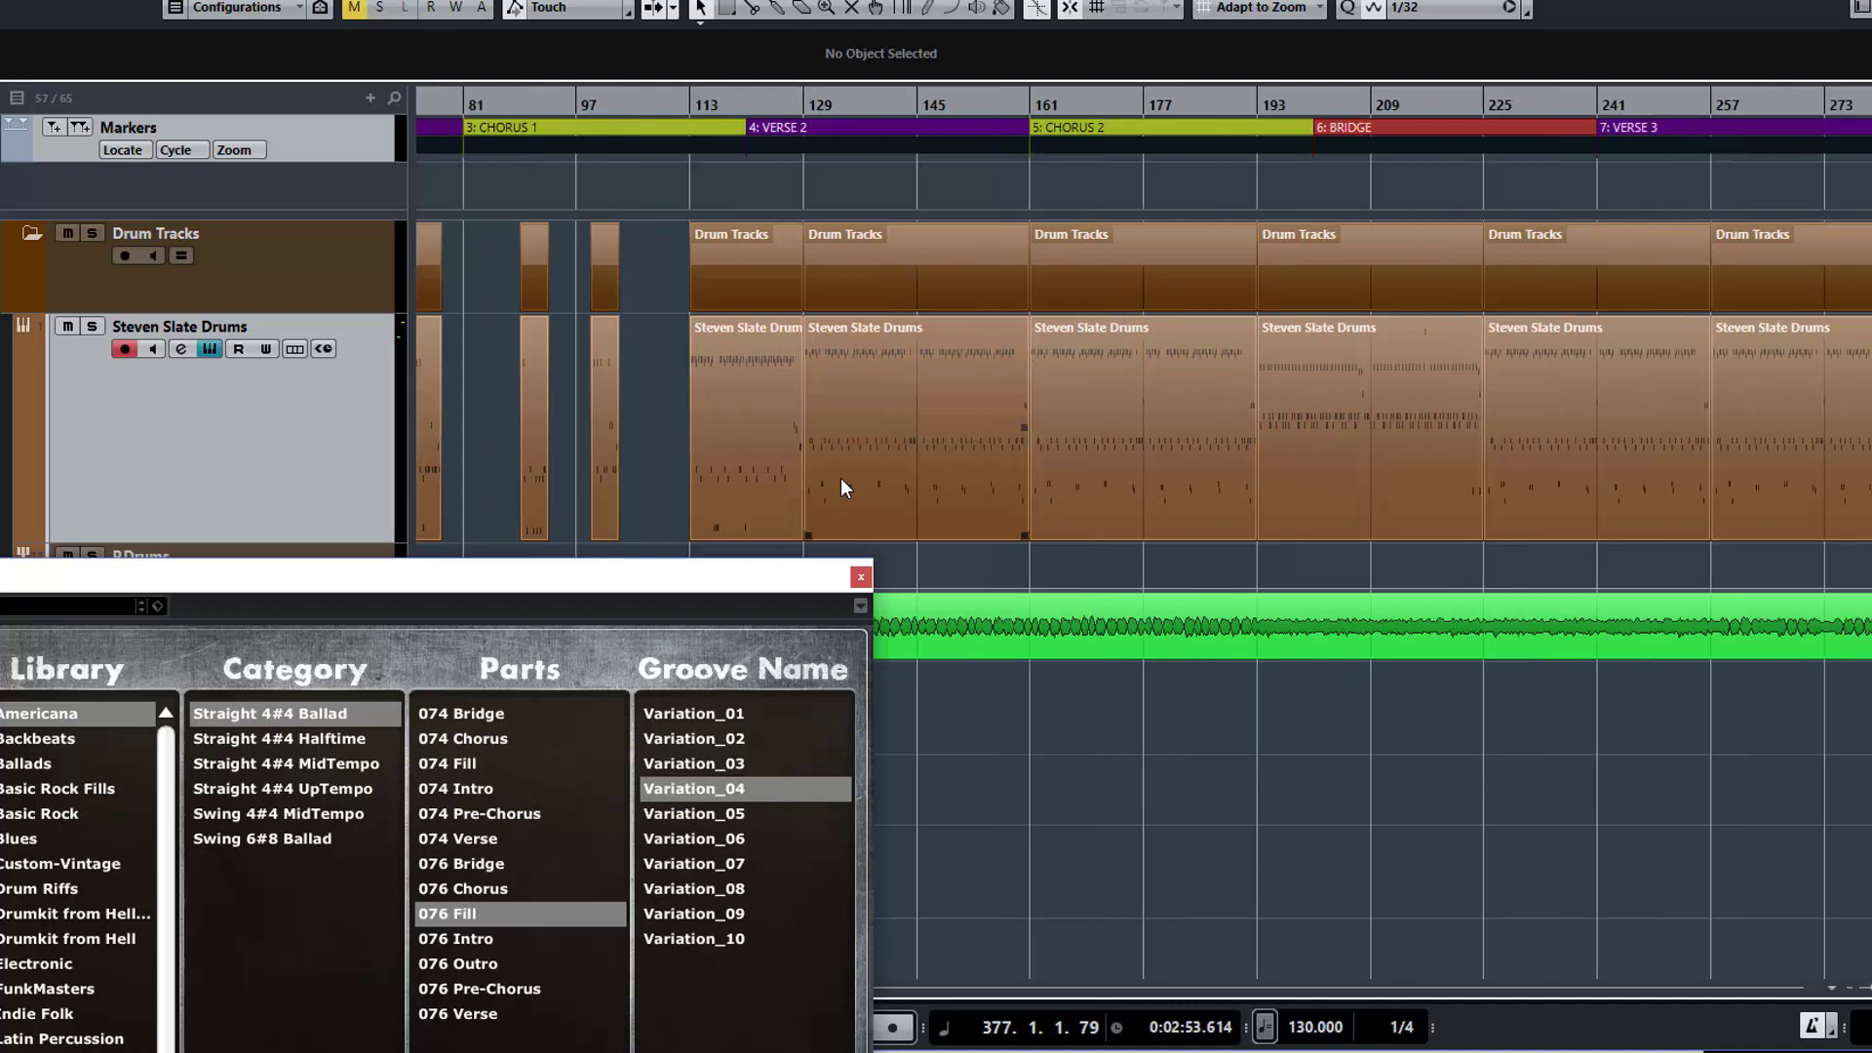
{"action": "scroll", "coordinate": [841, 487], "scroll_direction": "down", "scroll_amount": 1}
{"action": "left_click", "coordinate": [650, 444]}
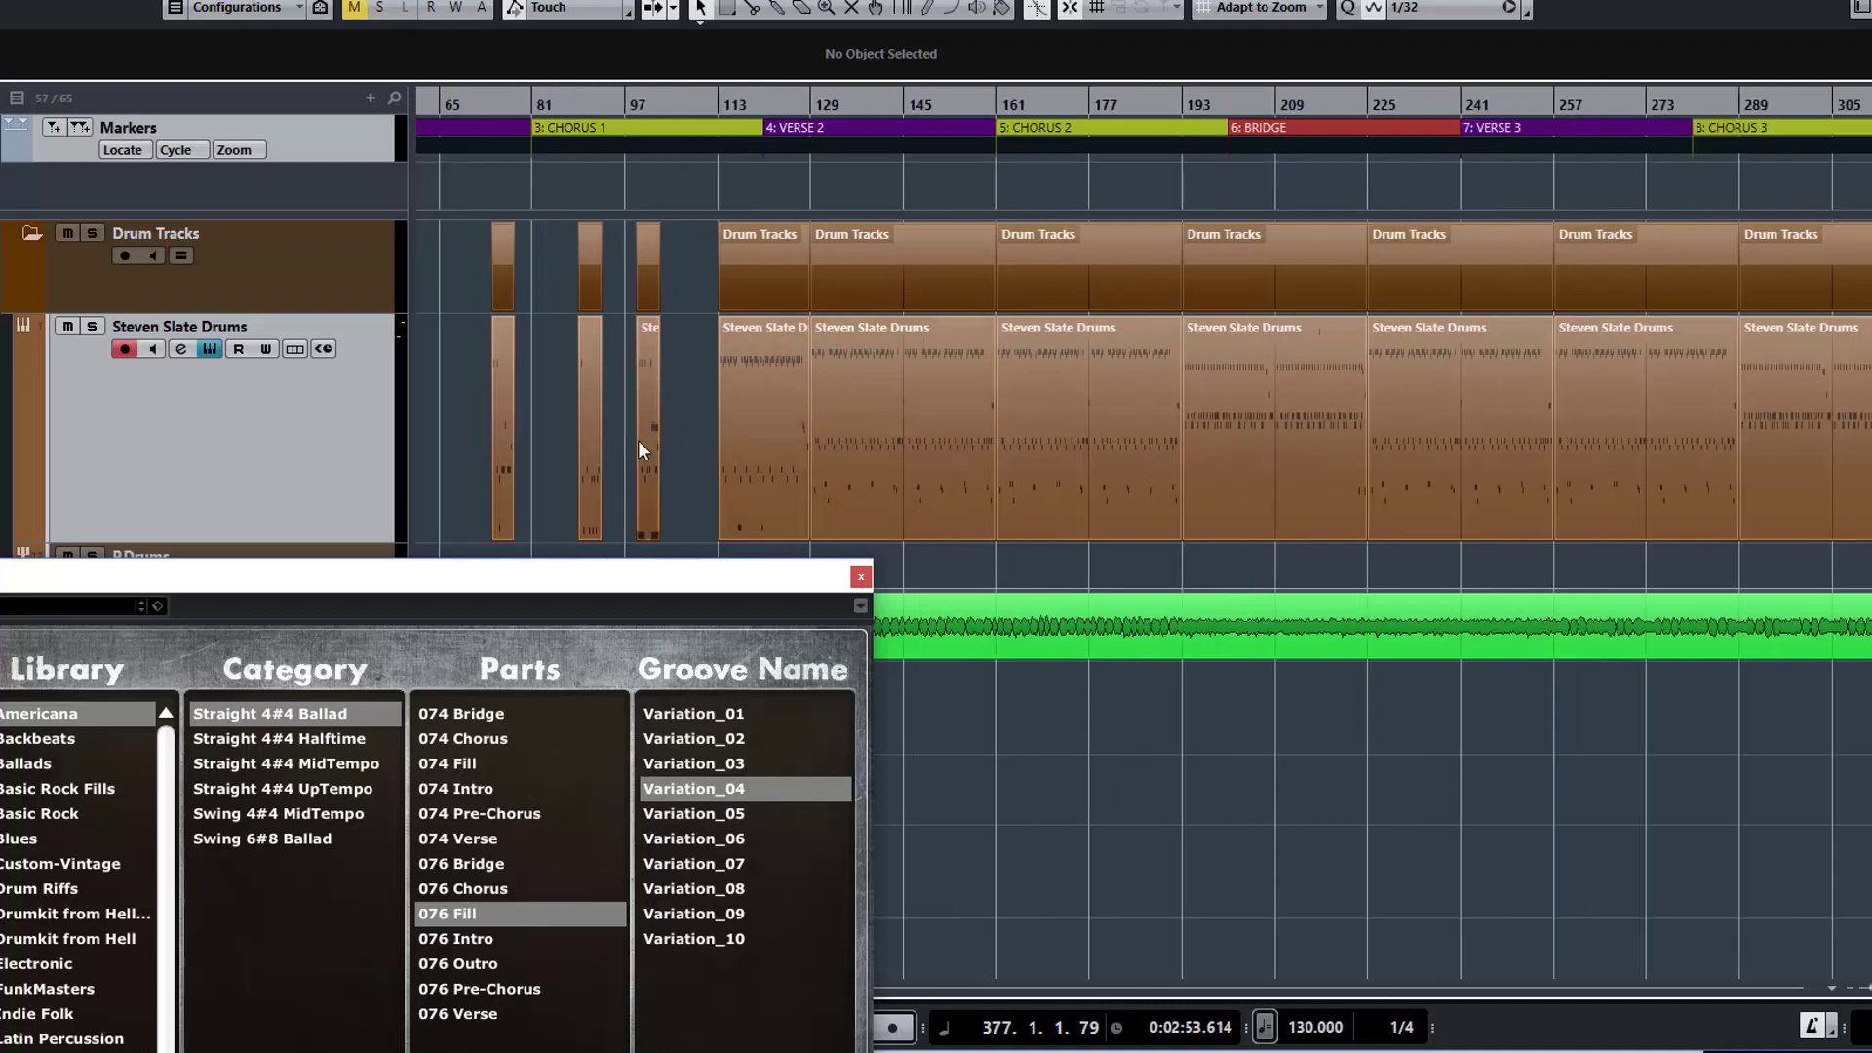
{"action": "left_click_drag", "start_coordinate": [645, 454], "coordinate": [980, 463]}
{"action": "left_click", "coordinate": [958, 476]}
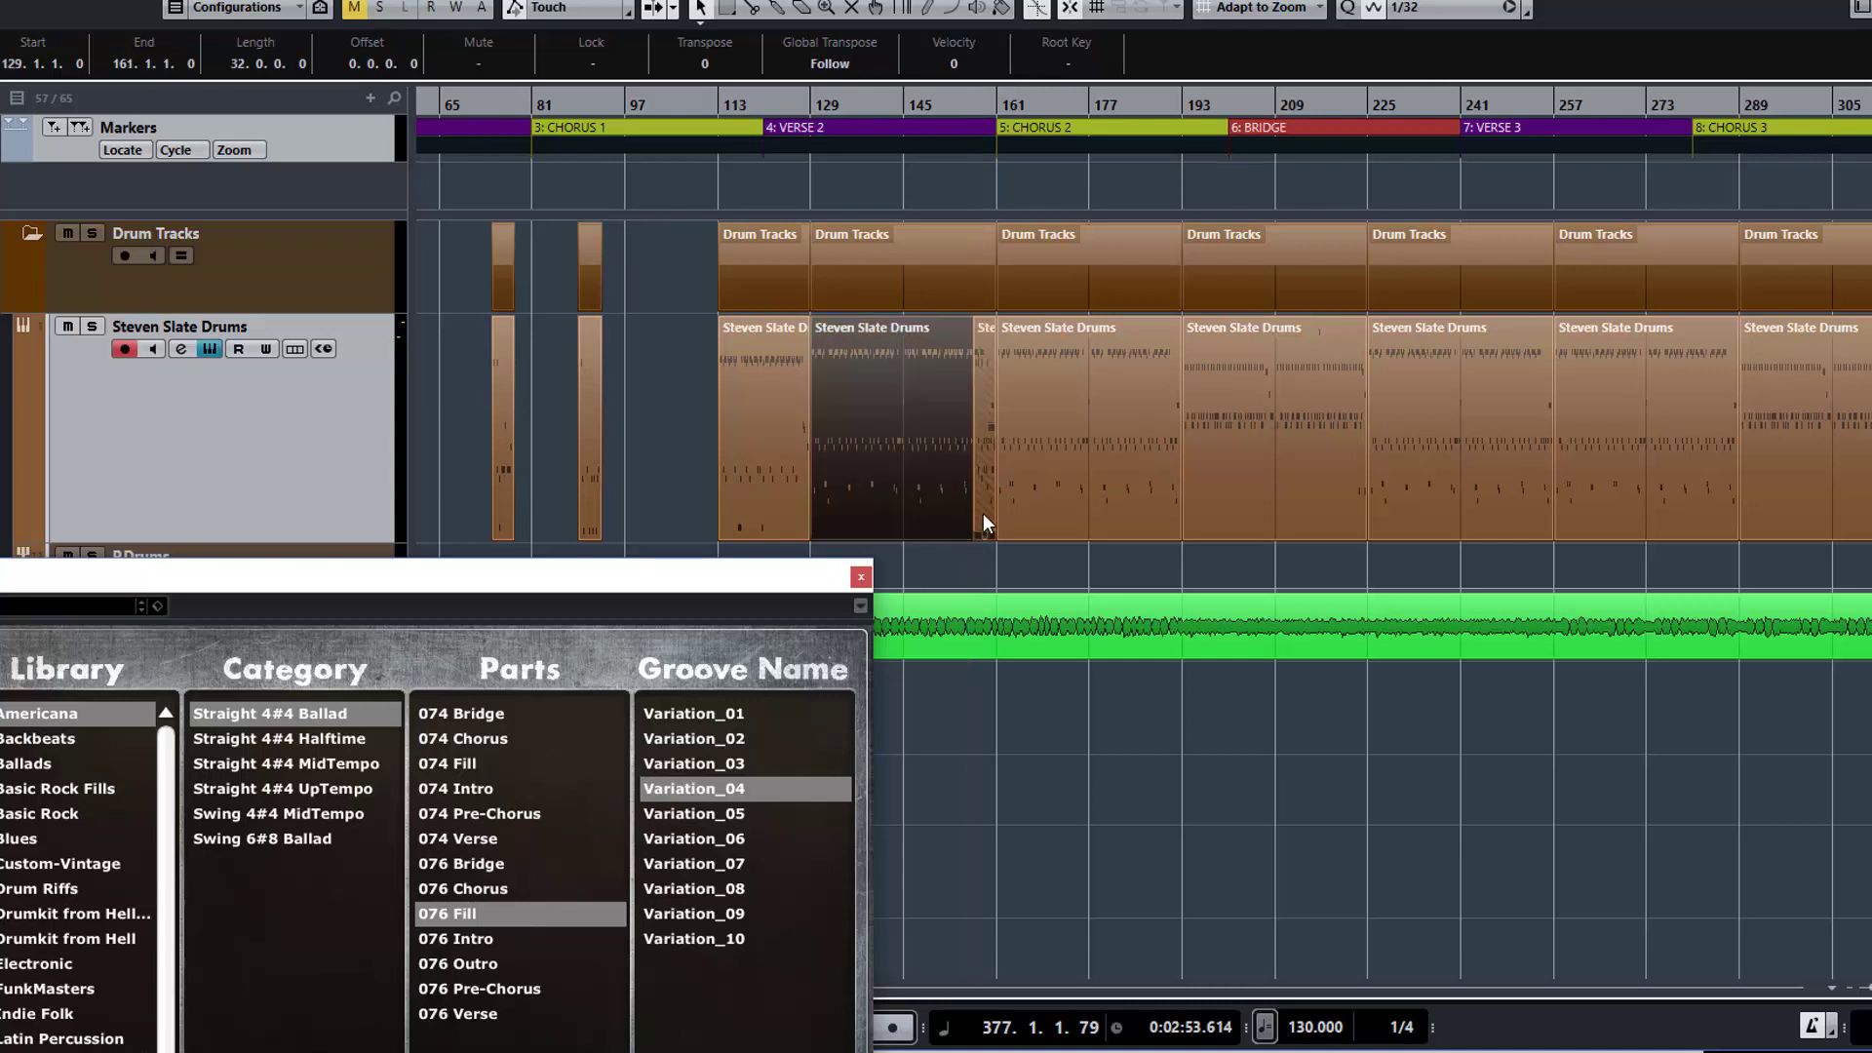
{"action": "left_click_drag", "start_coordinate": [985, 501], "coordinate": [714, 488]}
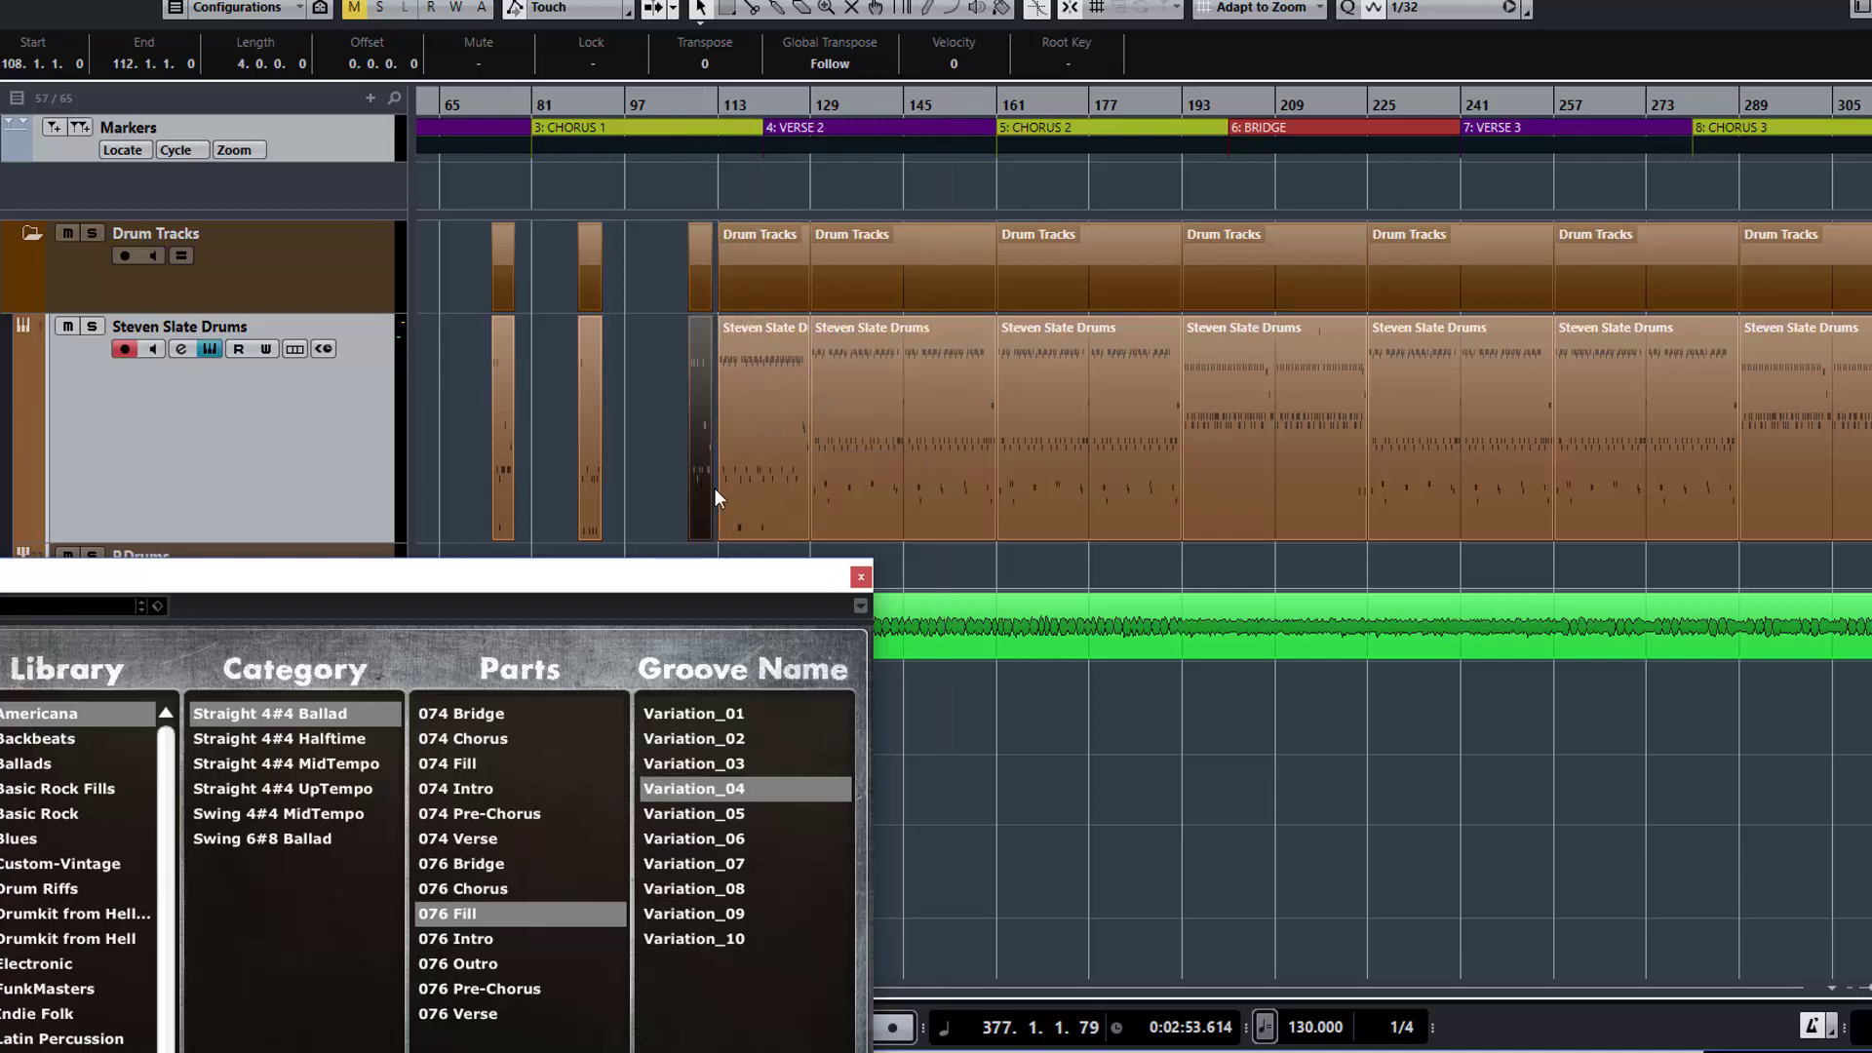
Replace the last four bars of the drum part at bar 129 with the fill from bar 108, placed at bar 157, and play the transition
{"action": "left_click", "coordinate": [985, 536]}
{"action": "scroll", "coordinate": [990, 536], "scroll_direction": "down", "scroll_amount": 1}
{"action": "scroll", "coordinate": [990, 535], "scroll_direction": "up", "scroll_amount": 2}
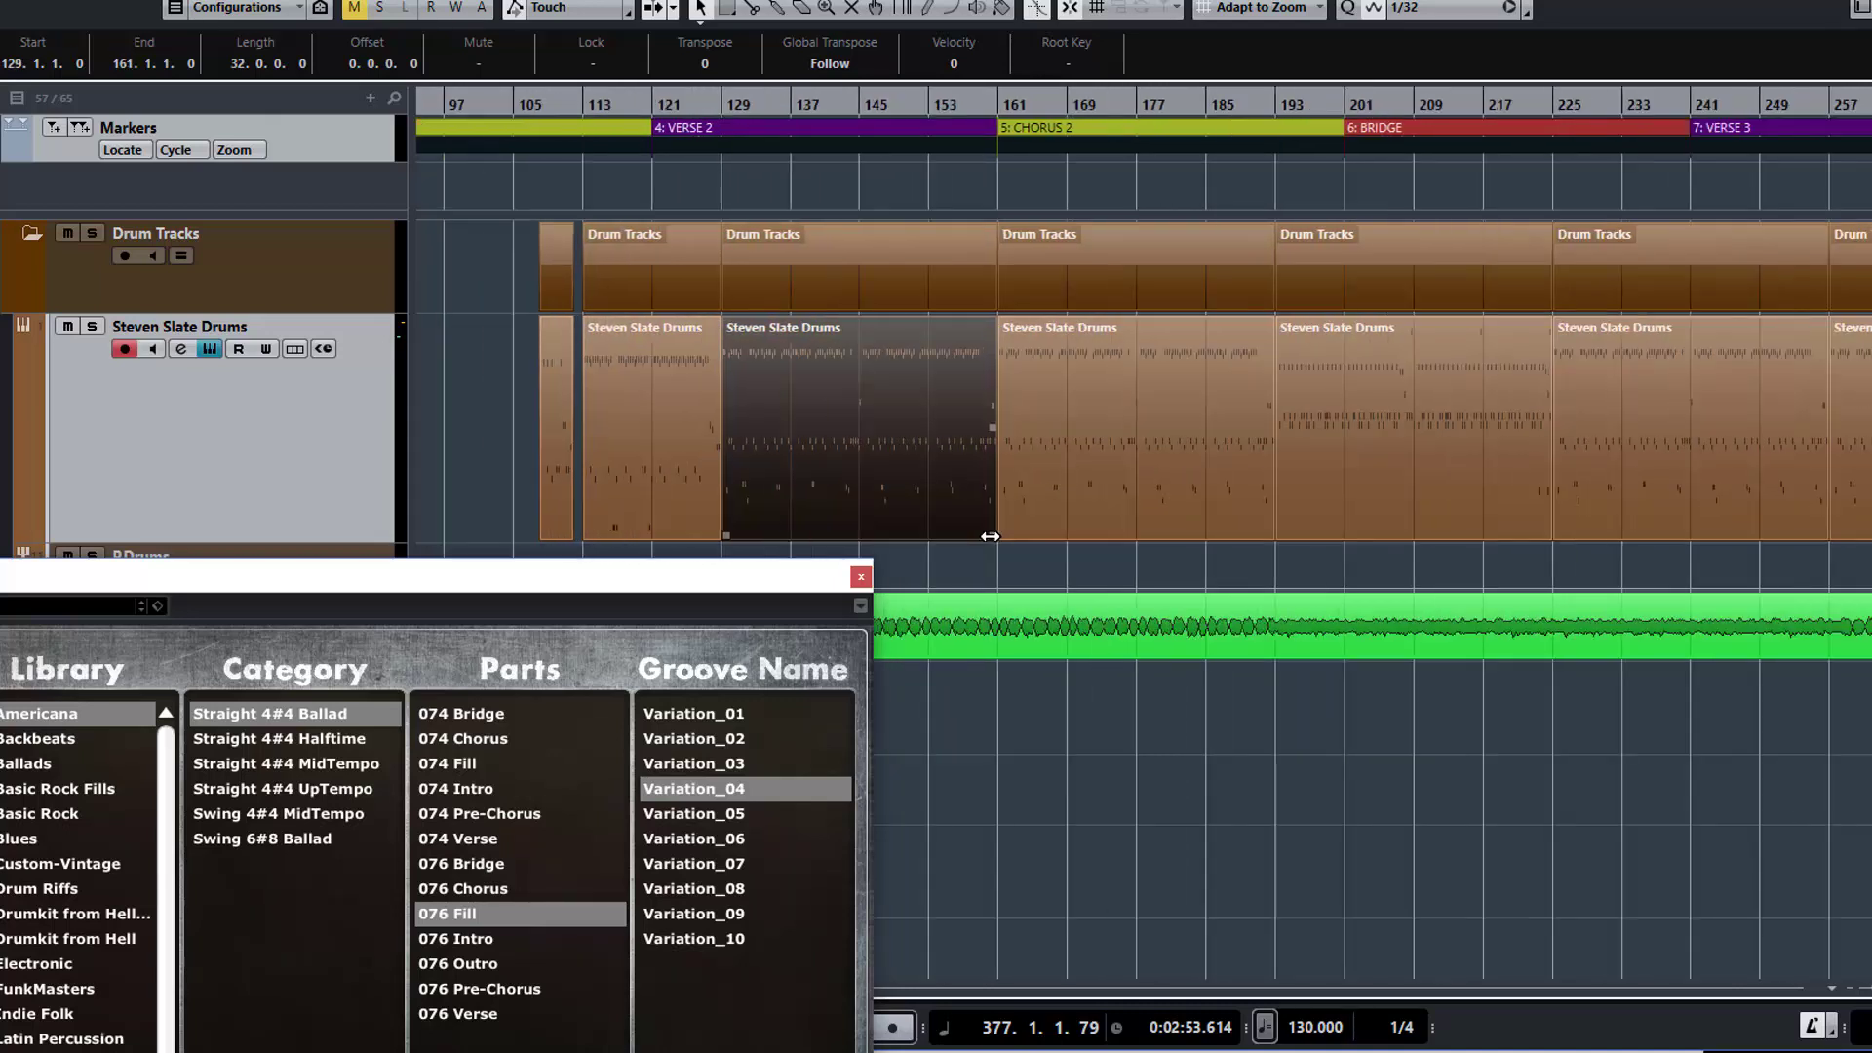
{"action": "scroll", "coordinate": [990, 536], "scroll_direction": "left", "scroll_amount": 2}
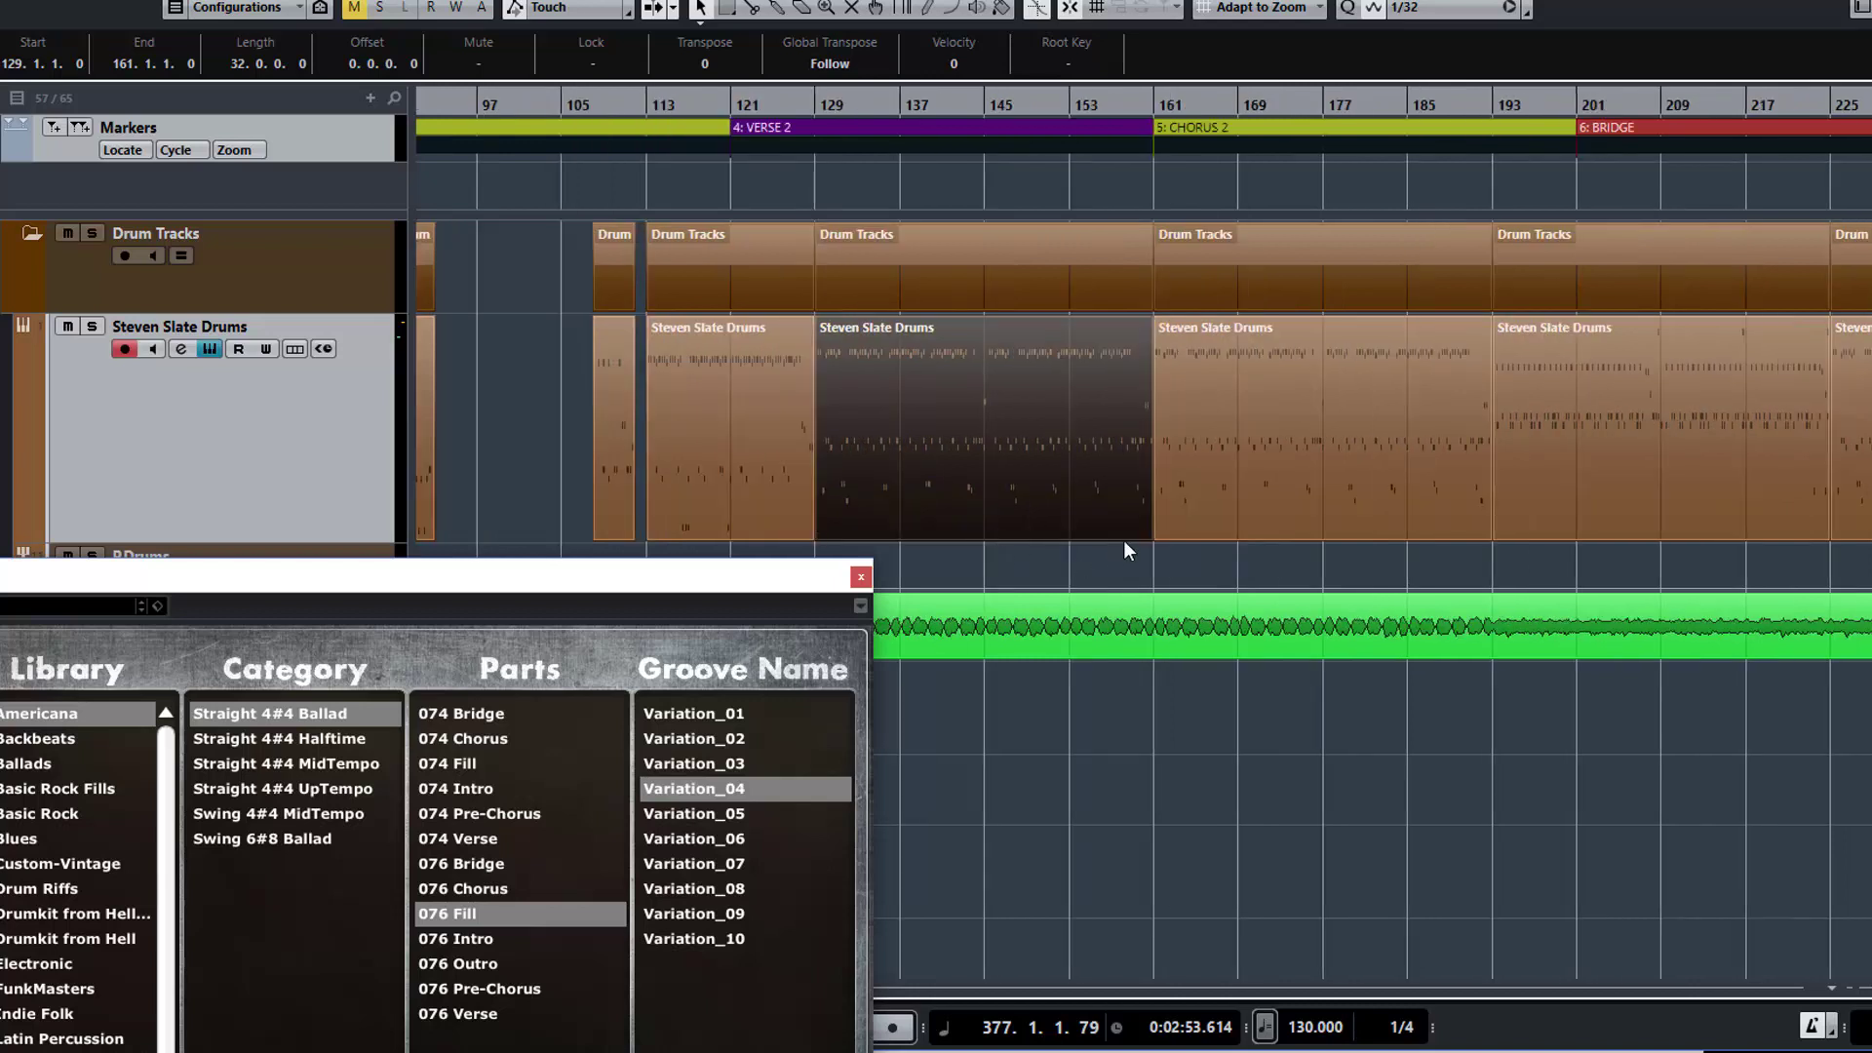
{"action": "left_click_drag", "start_coordinate": [1133, 534], "coordinate": [1070, 535]}
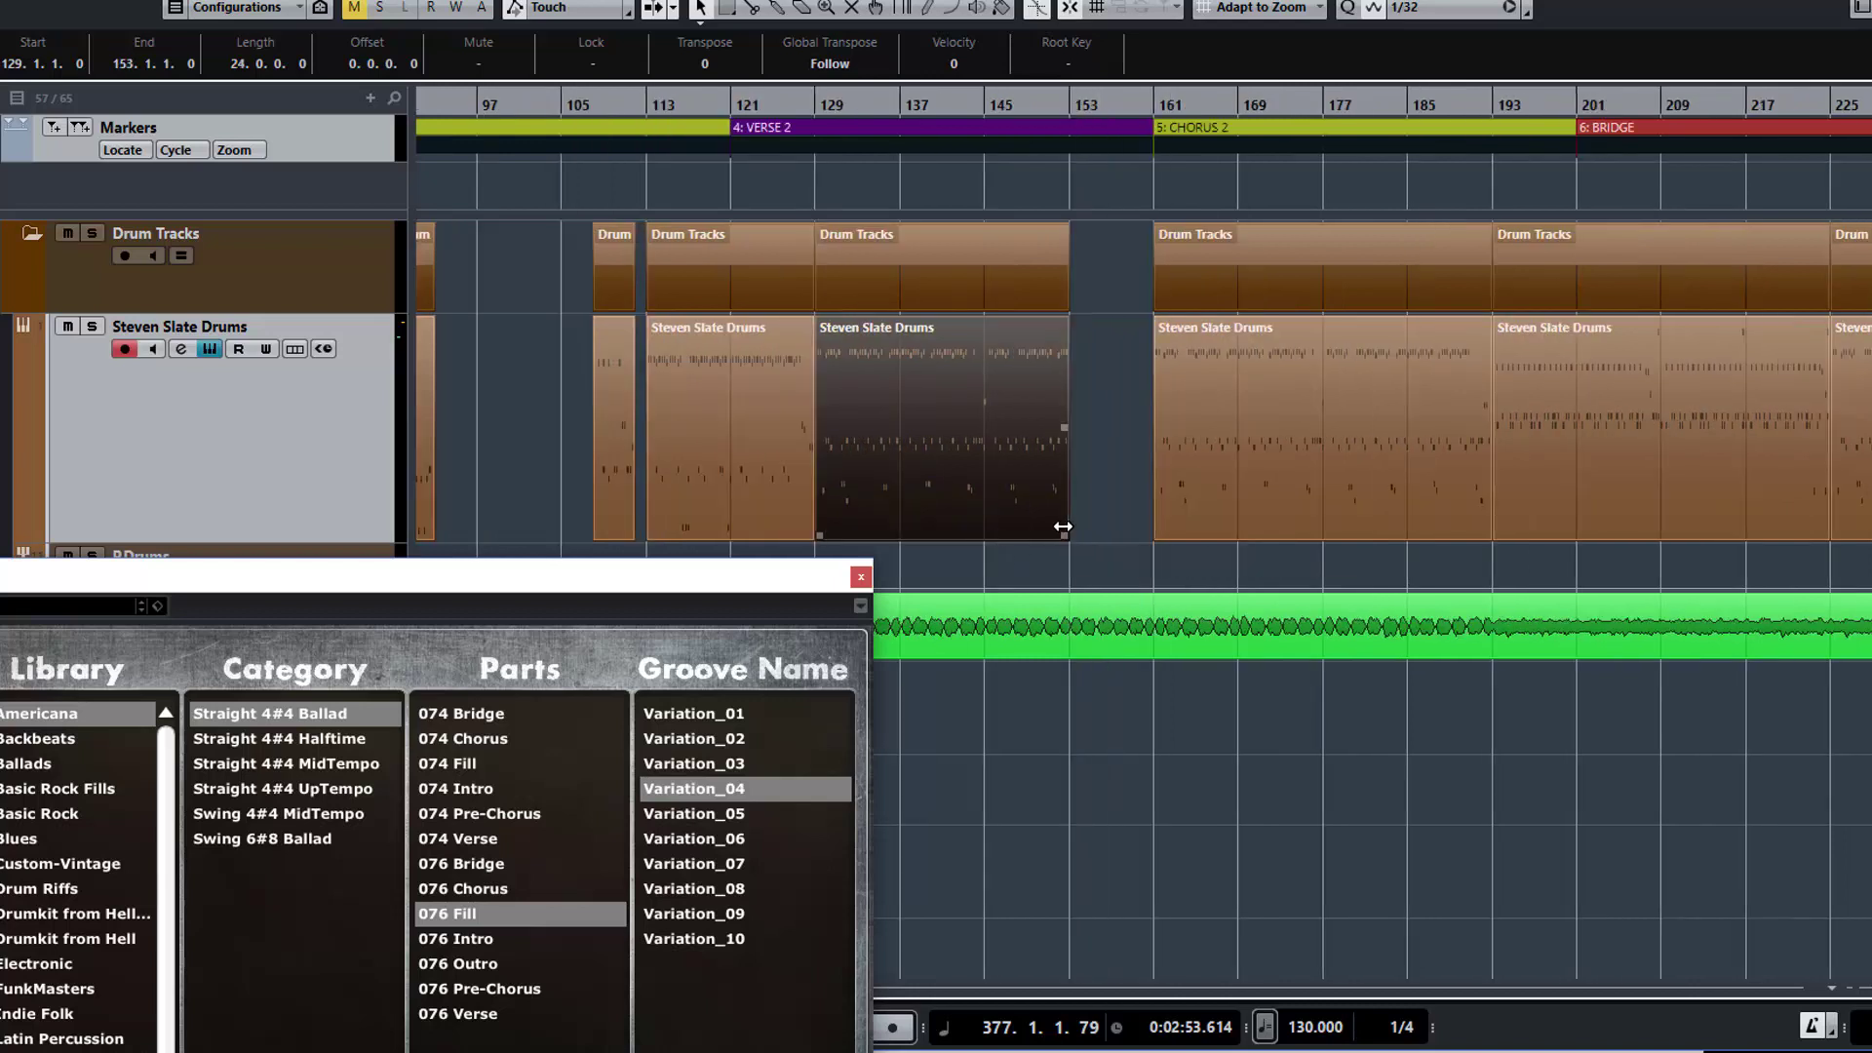
{"action": "left_click", "coordinate": [632, 441]}
{"action": "left_click_drag", "start_coordinate": [699, 441], "coordinate": [1133, 458]}
{"action": "left_click_drag", "start_coordinate": [1059, 523], "coordinate": [1109, 525]}
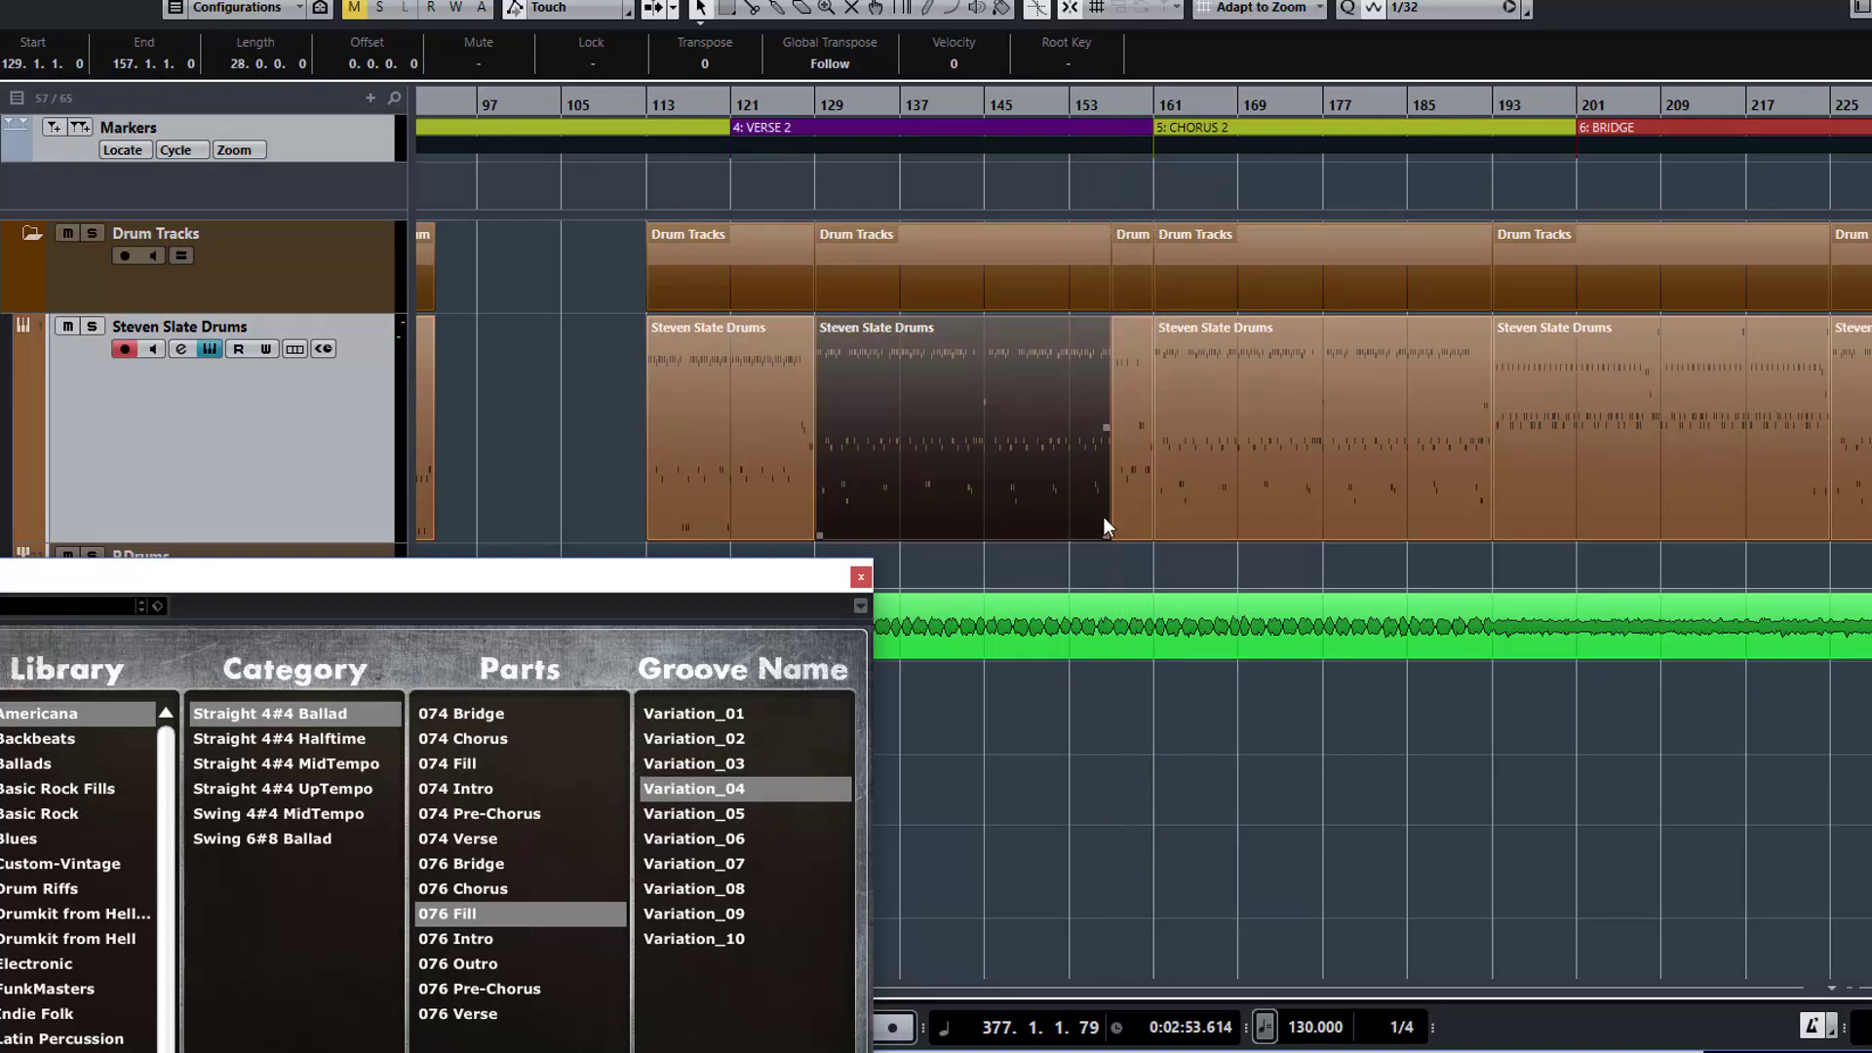
{"action": "left_click", "coordinate": [1068, 564]}
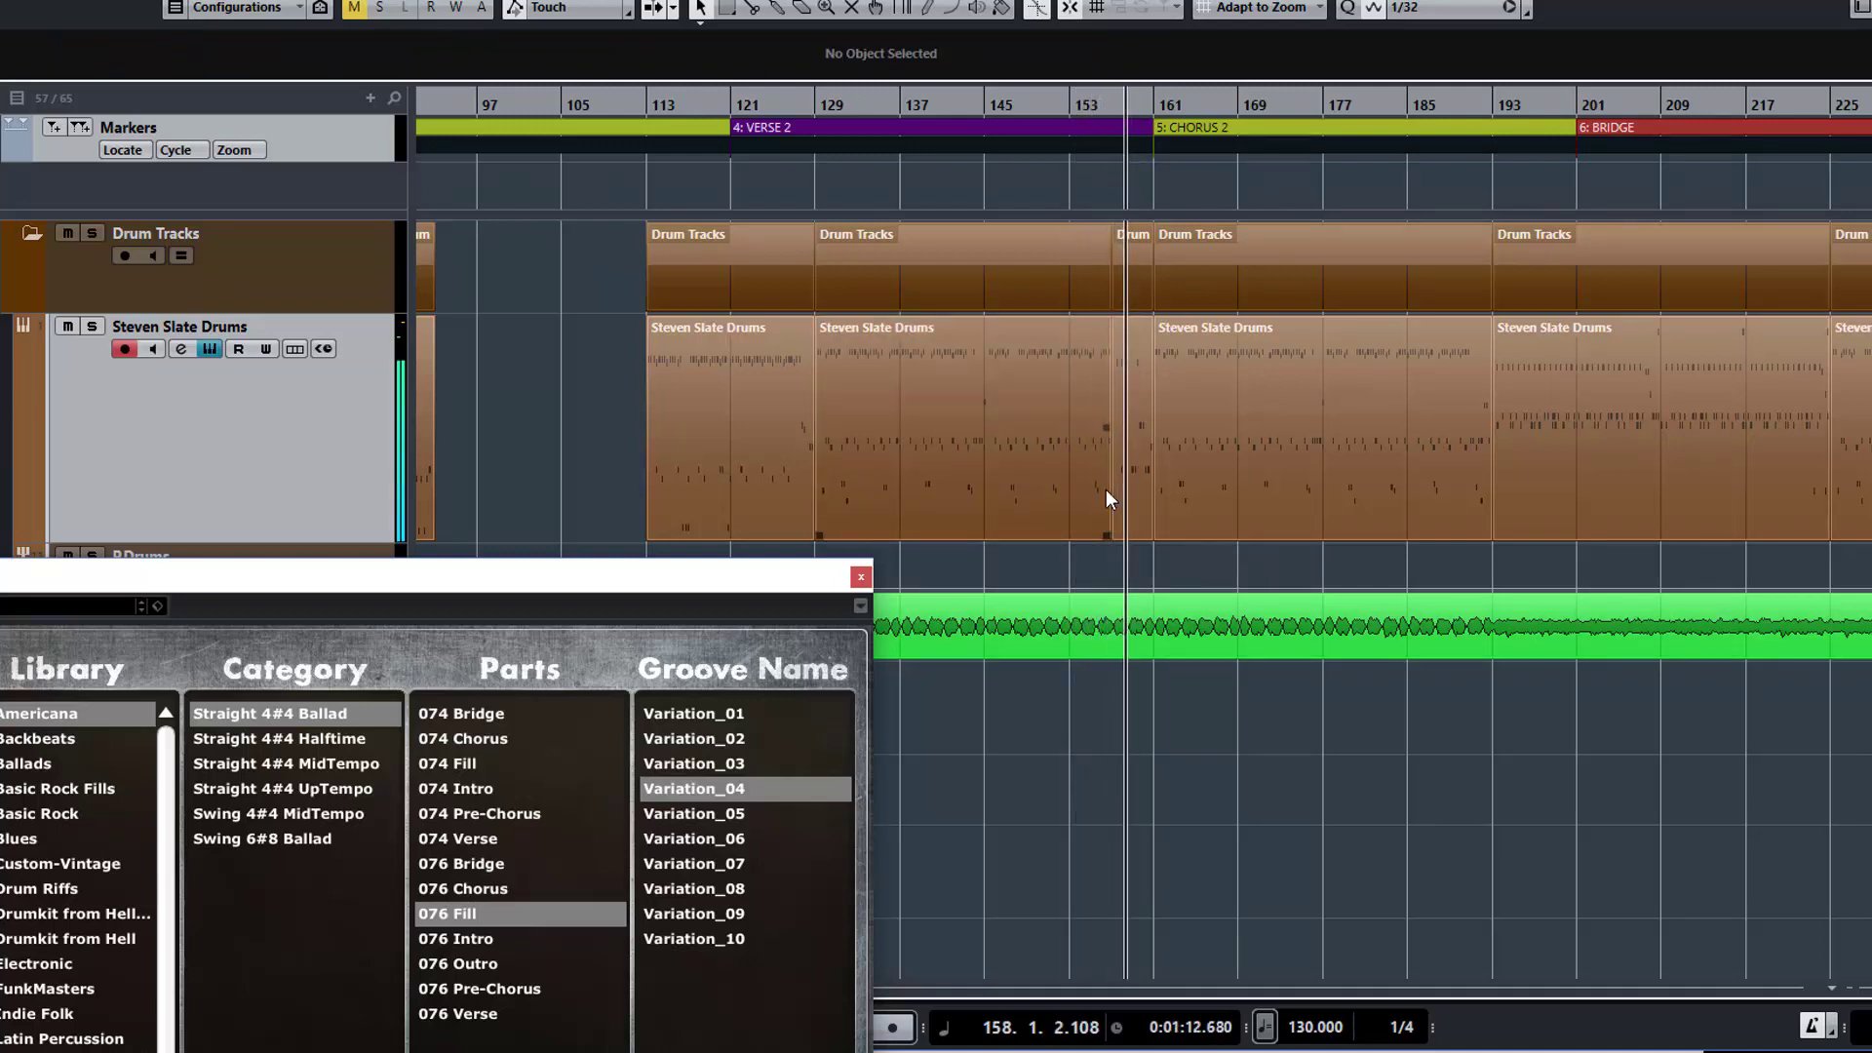
{"action": "key", "text": "space"}
Trim the drum part at bar 161 to end at bar 189, move the next fill into the gap, and play the transition
{"action": "scroll", "coordinate": [606, 464], "scroll_direction": "down", "scroll_amount": 2}
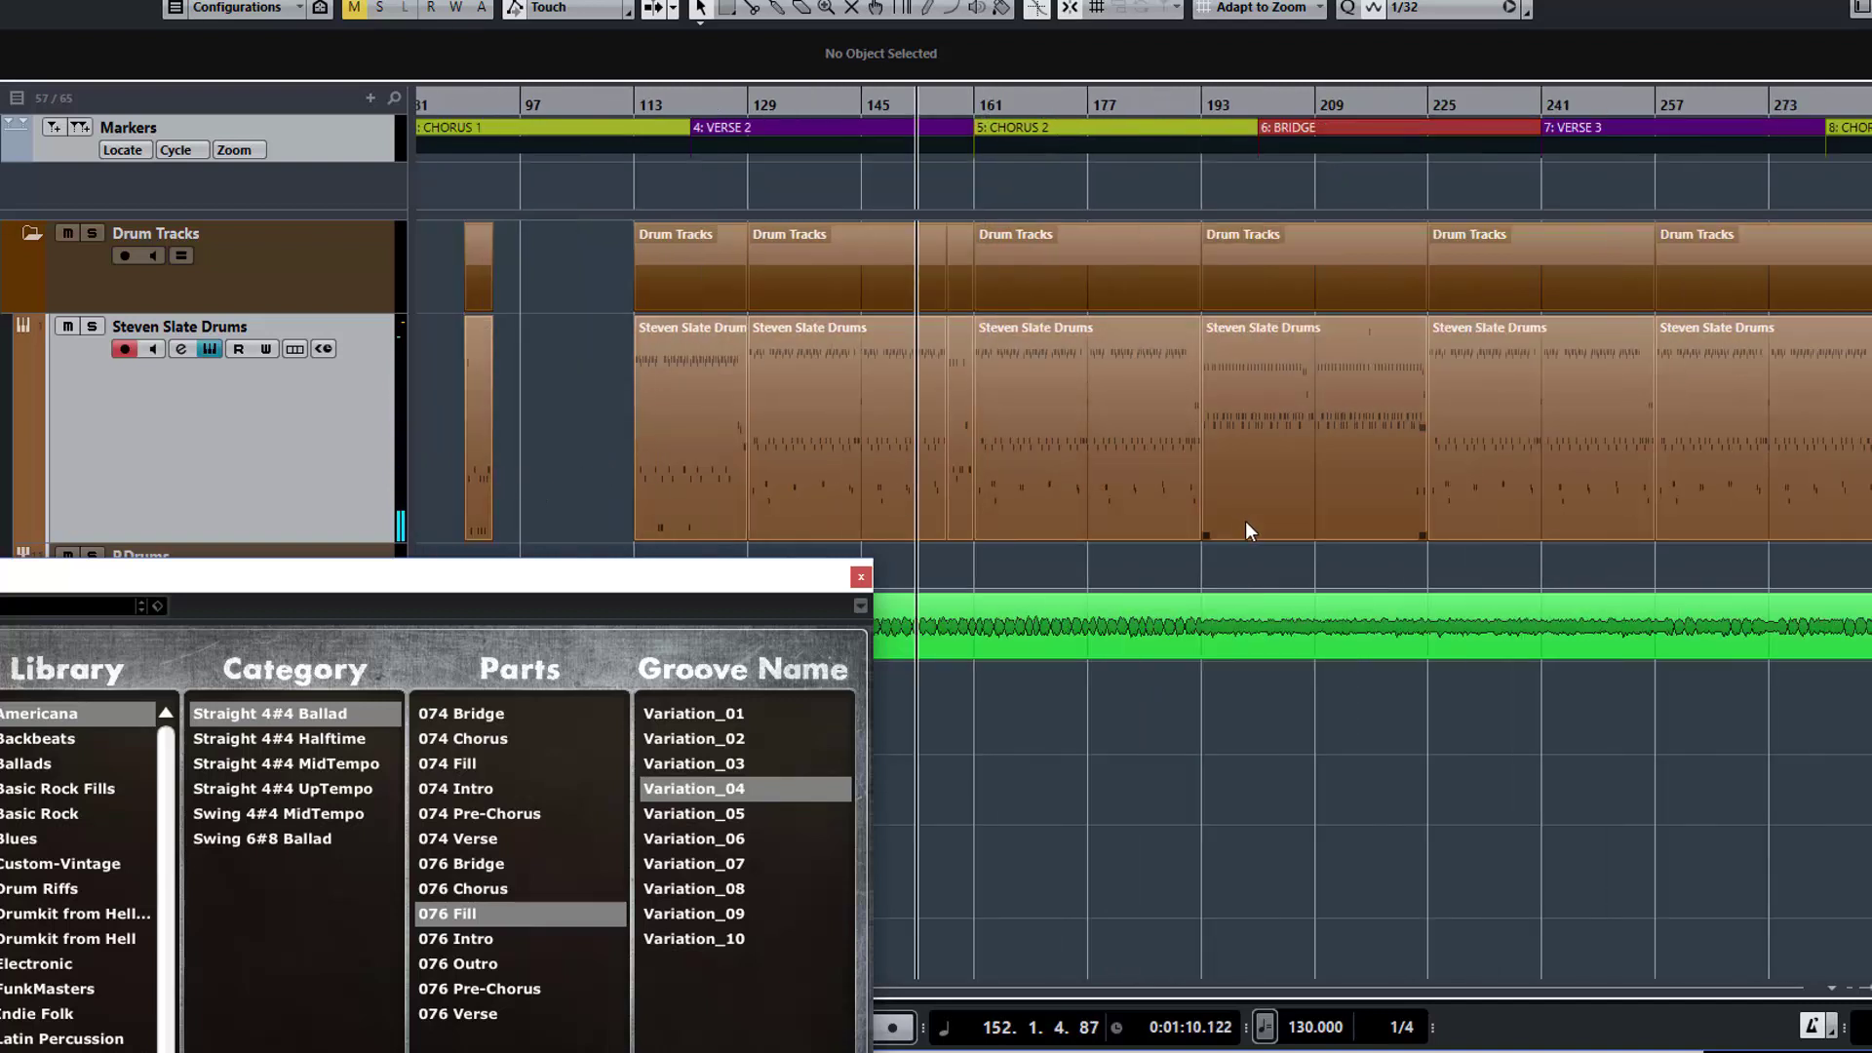
{"action": "left_click_drag", "start_coordinate": [1196, 538], "coordinate": [1158, 537]}
{"action": "left_click_drag", "start_coordinate": [474, 454], "coordinate": [1182, 464]}
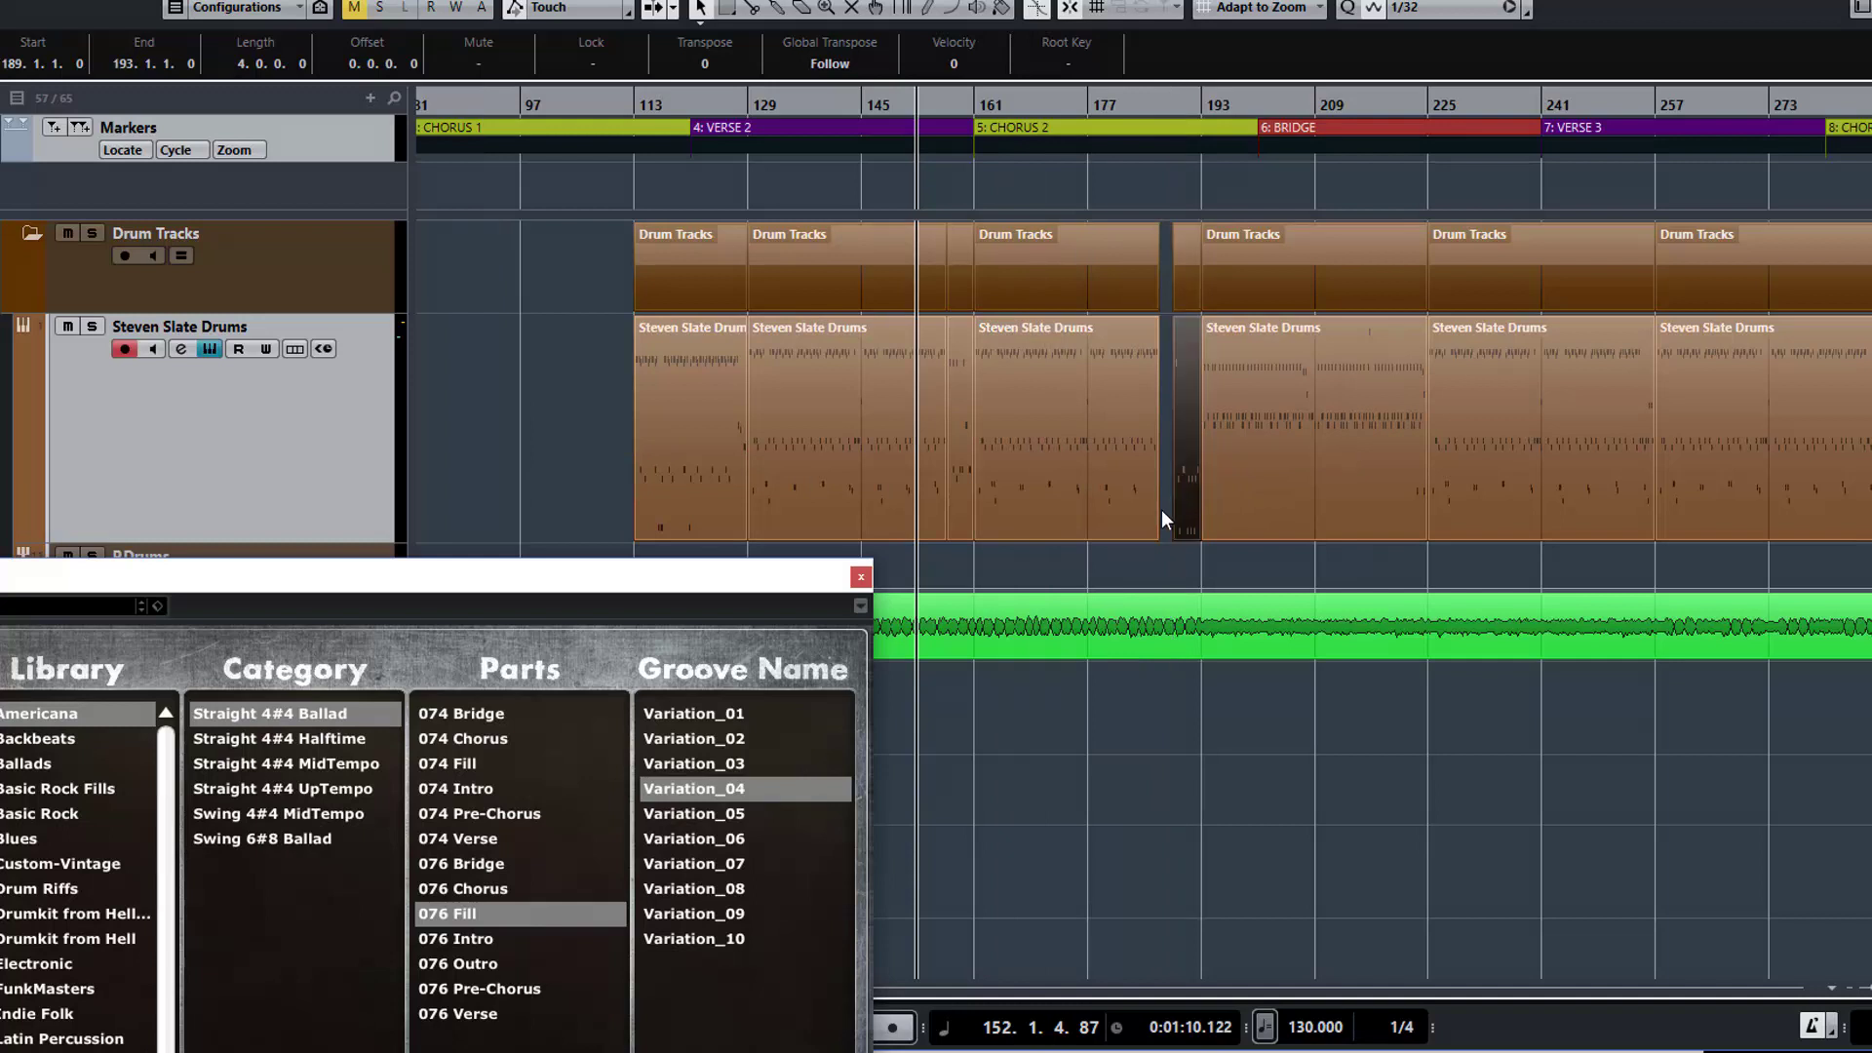
{"action": "left_click_drag", "start_coordinate": [1158, 536], "coordinate": [1170, 536]}
{"action": "left_click", "coordinate": [1160, 556]}
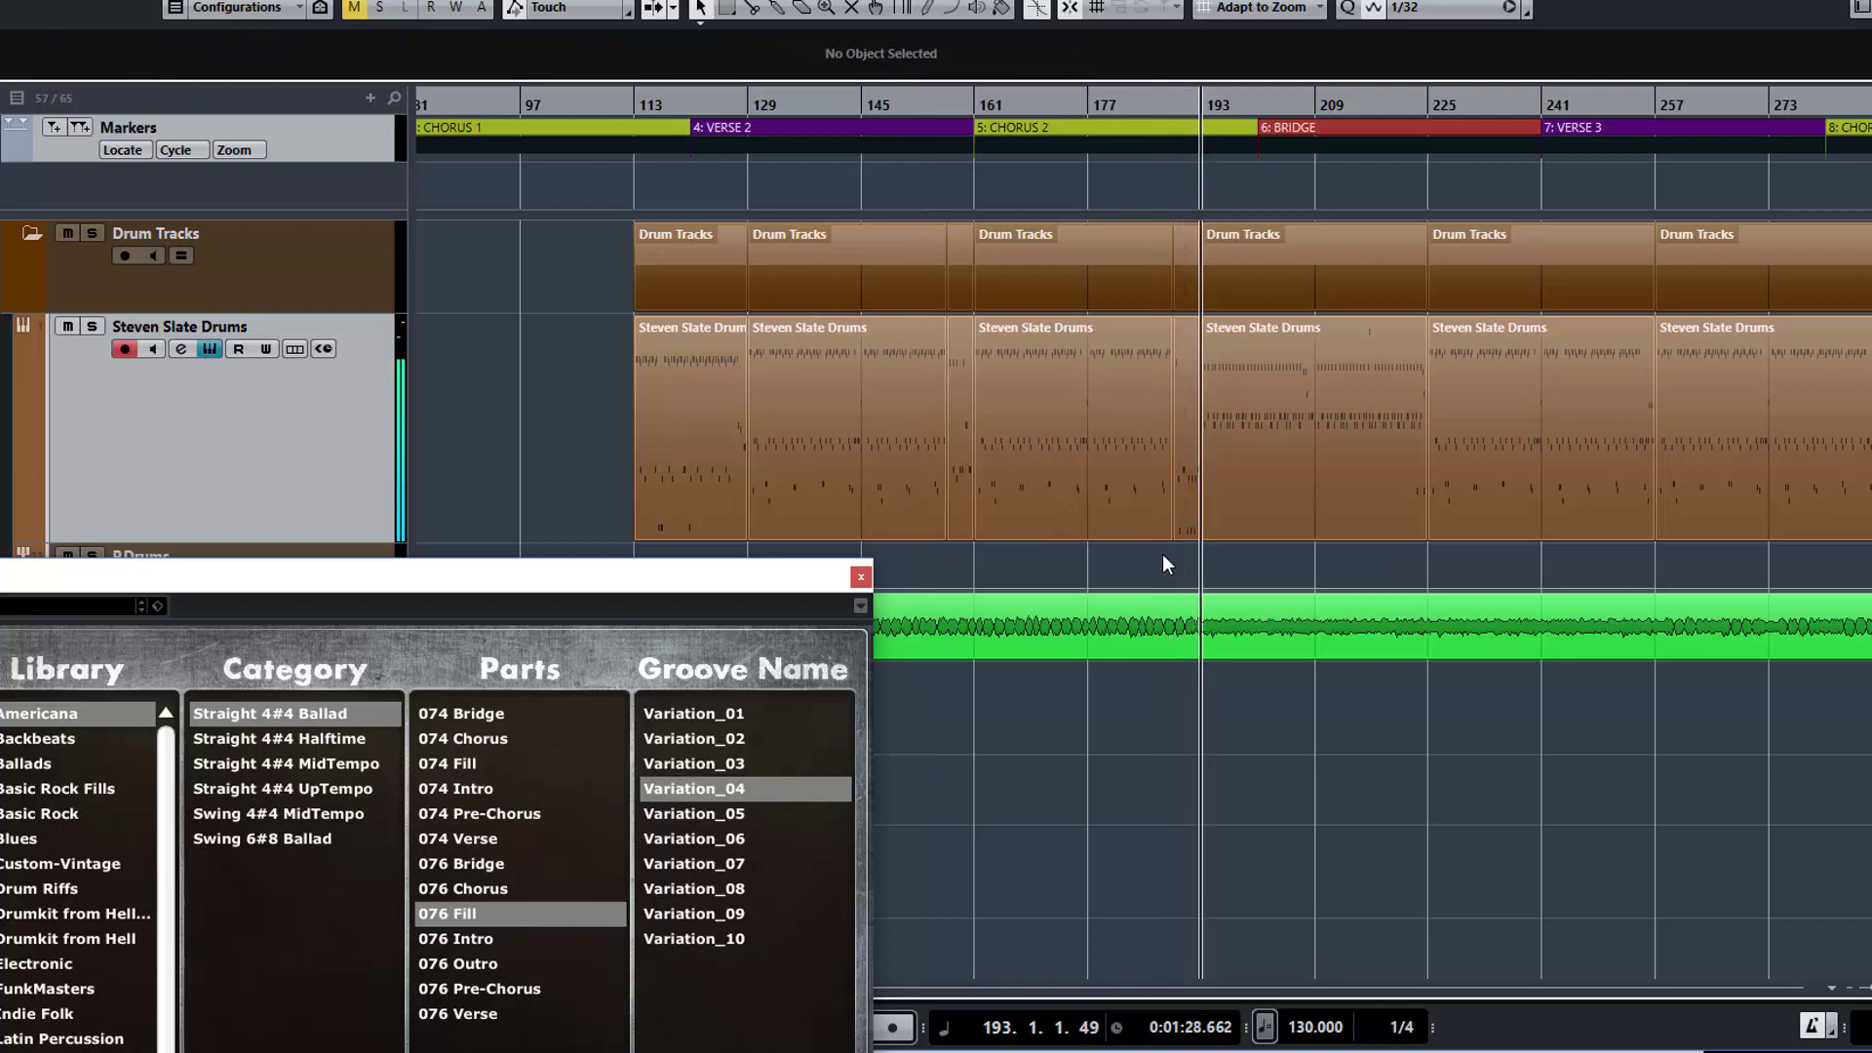
{"action": "left_click", "coordinate": [1162, 554]}
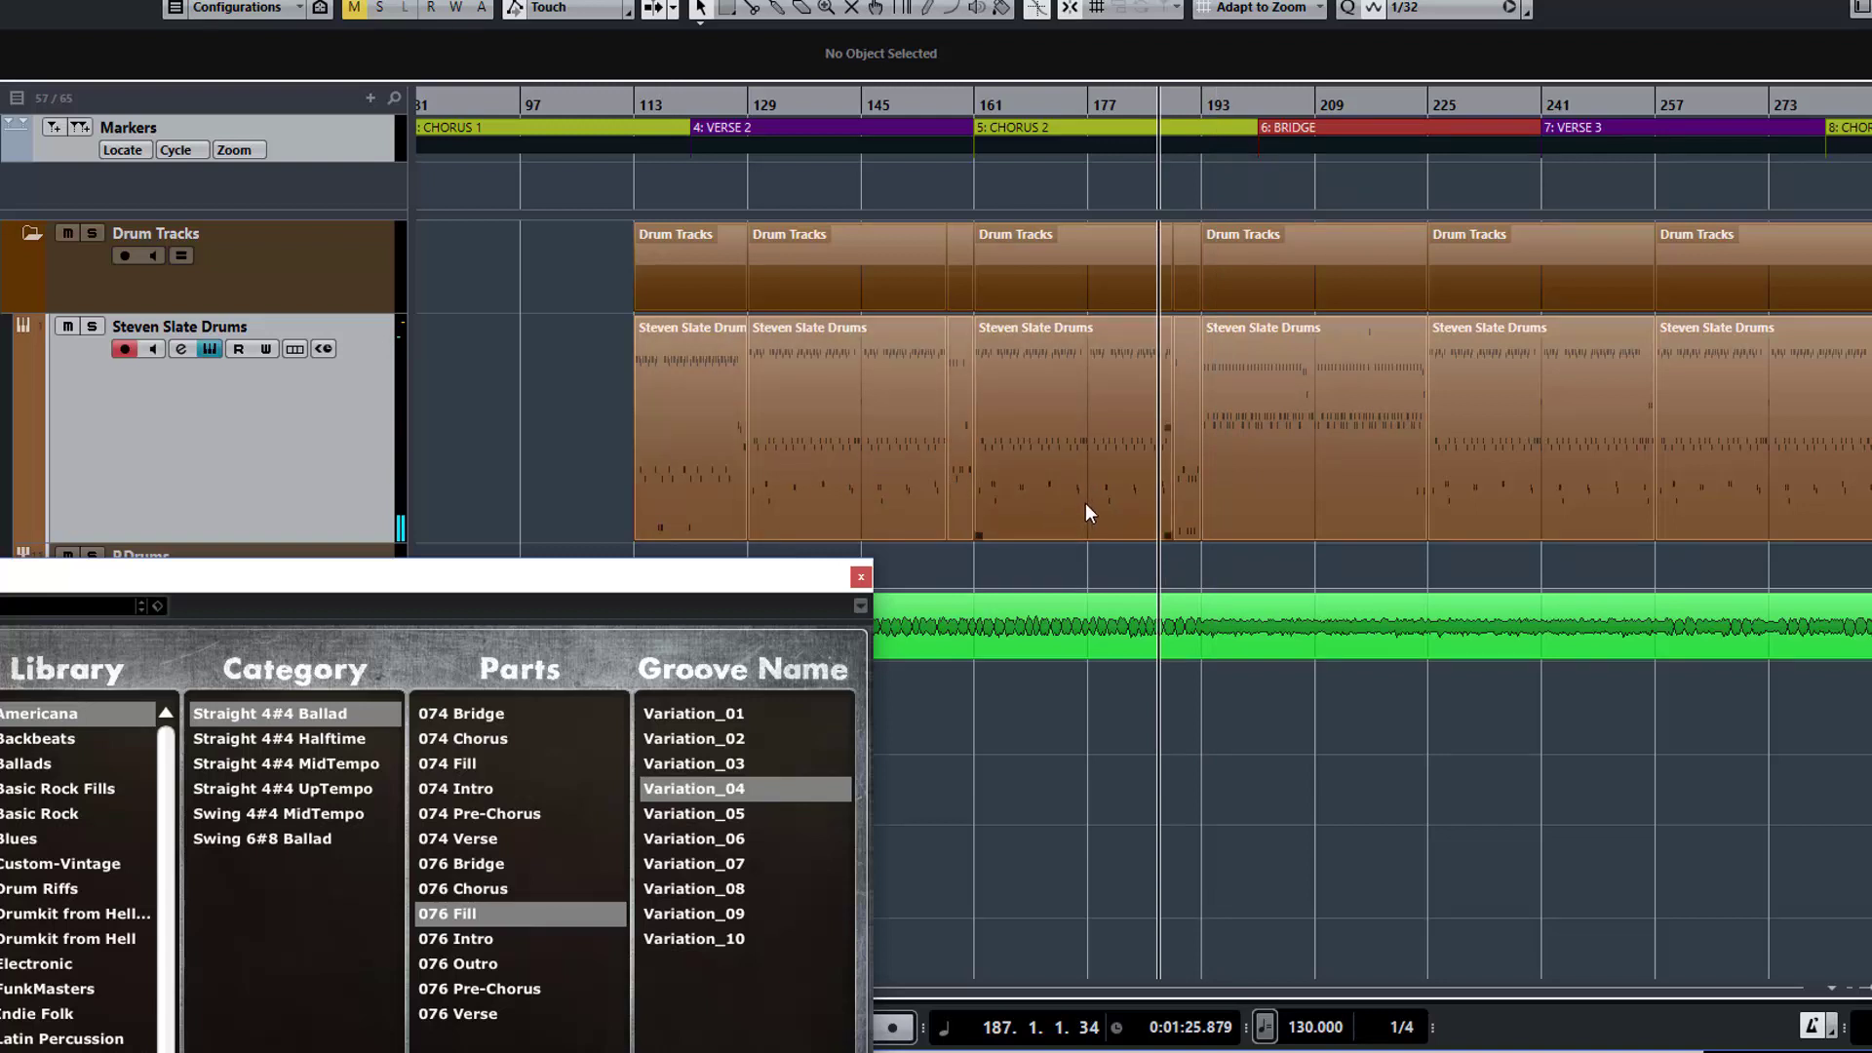
Trim the drum parts at bars 225 and 257 to end at 253 and 285, filling the gaps with copies of the fills at 189 and 157
{"action": "scroll", "coordinate": [1216, 489], "scroll_direction": "right", "scroll_amount": 3}
{"action": "left_click_drag", "start_coordinate": [886, 424], "coordinate": [1320, 537]}
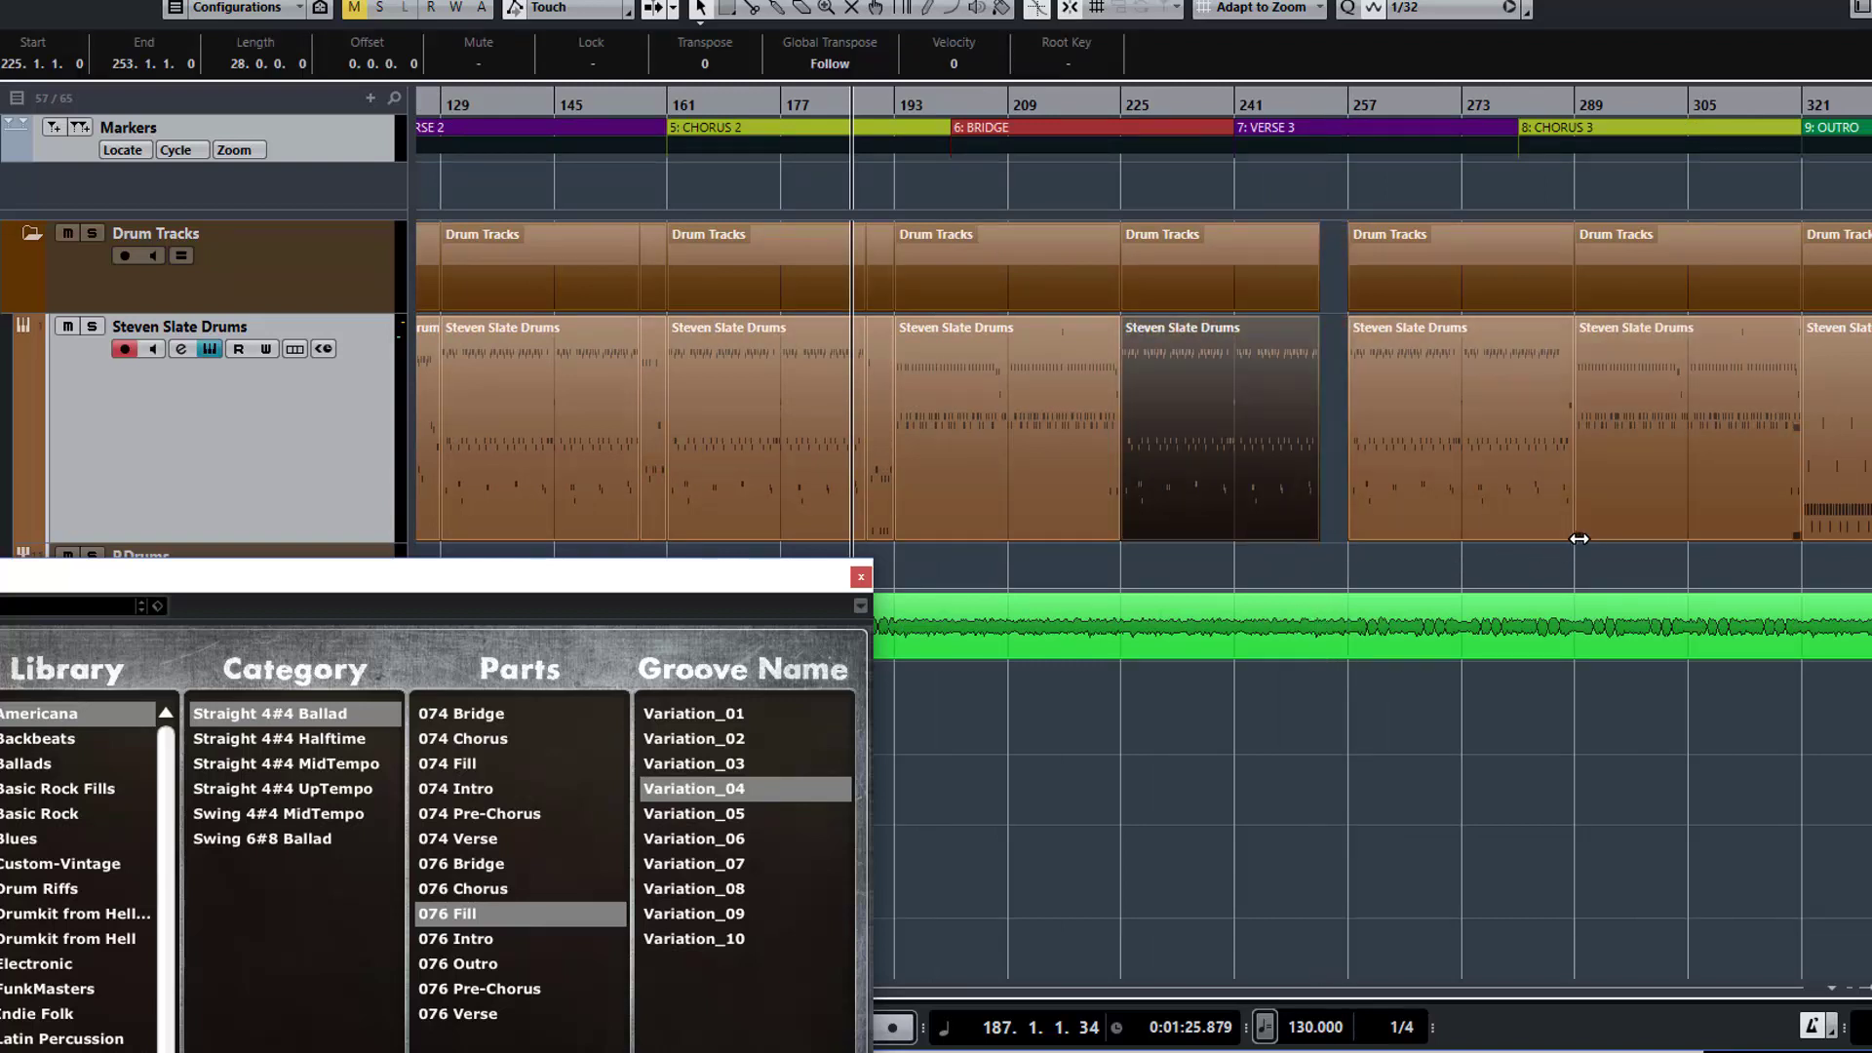
{"action": "left_click_drag", "start_coordinate": [1566, 538], "coordinate": [1545, 537]}
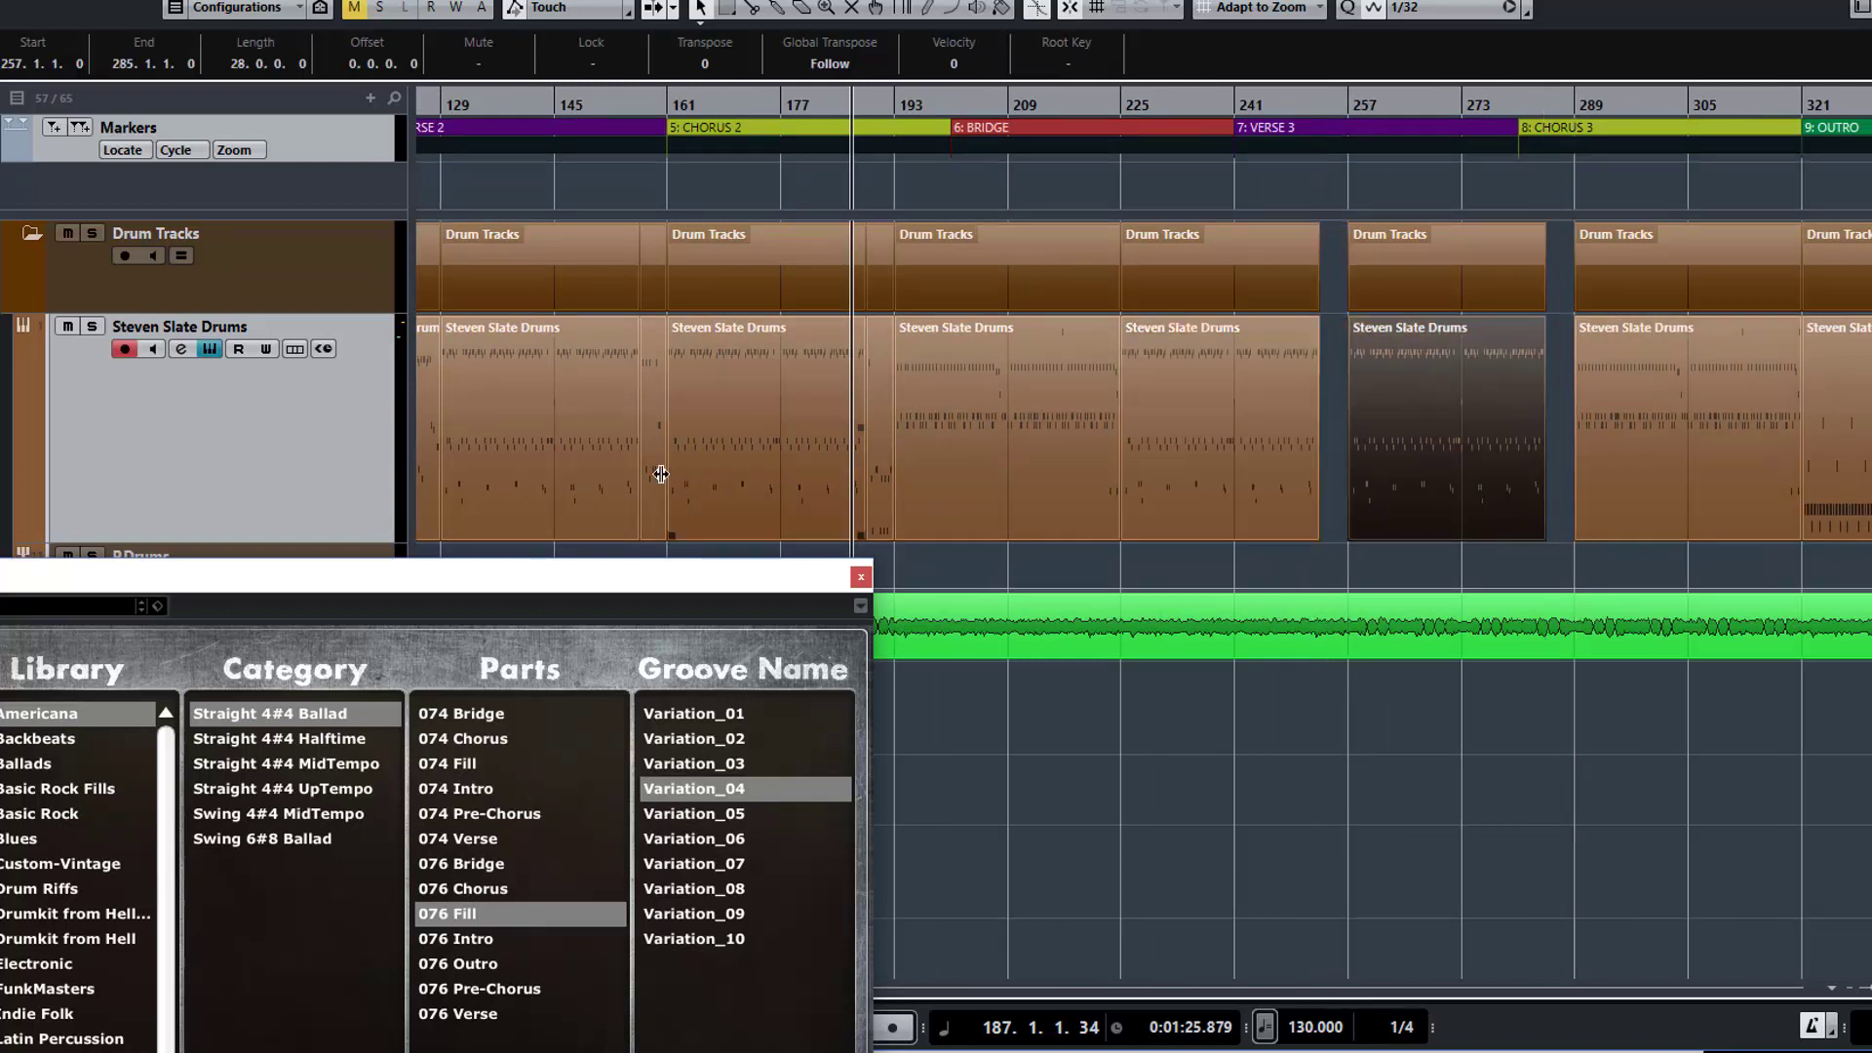
{"action": "left_click_drag", "start_coordinate": [658, 483], "coordinate": [1334, 519]}
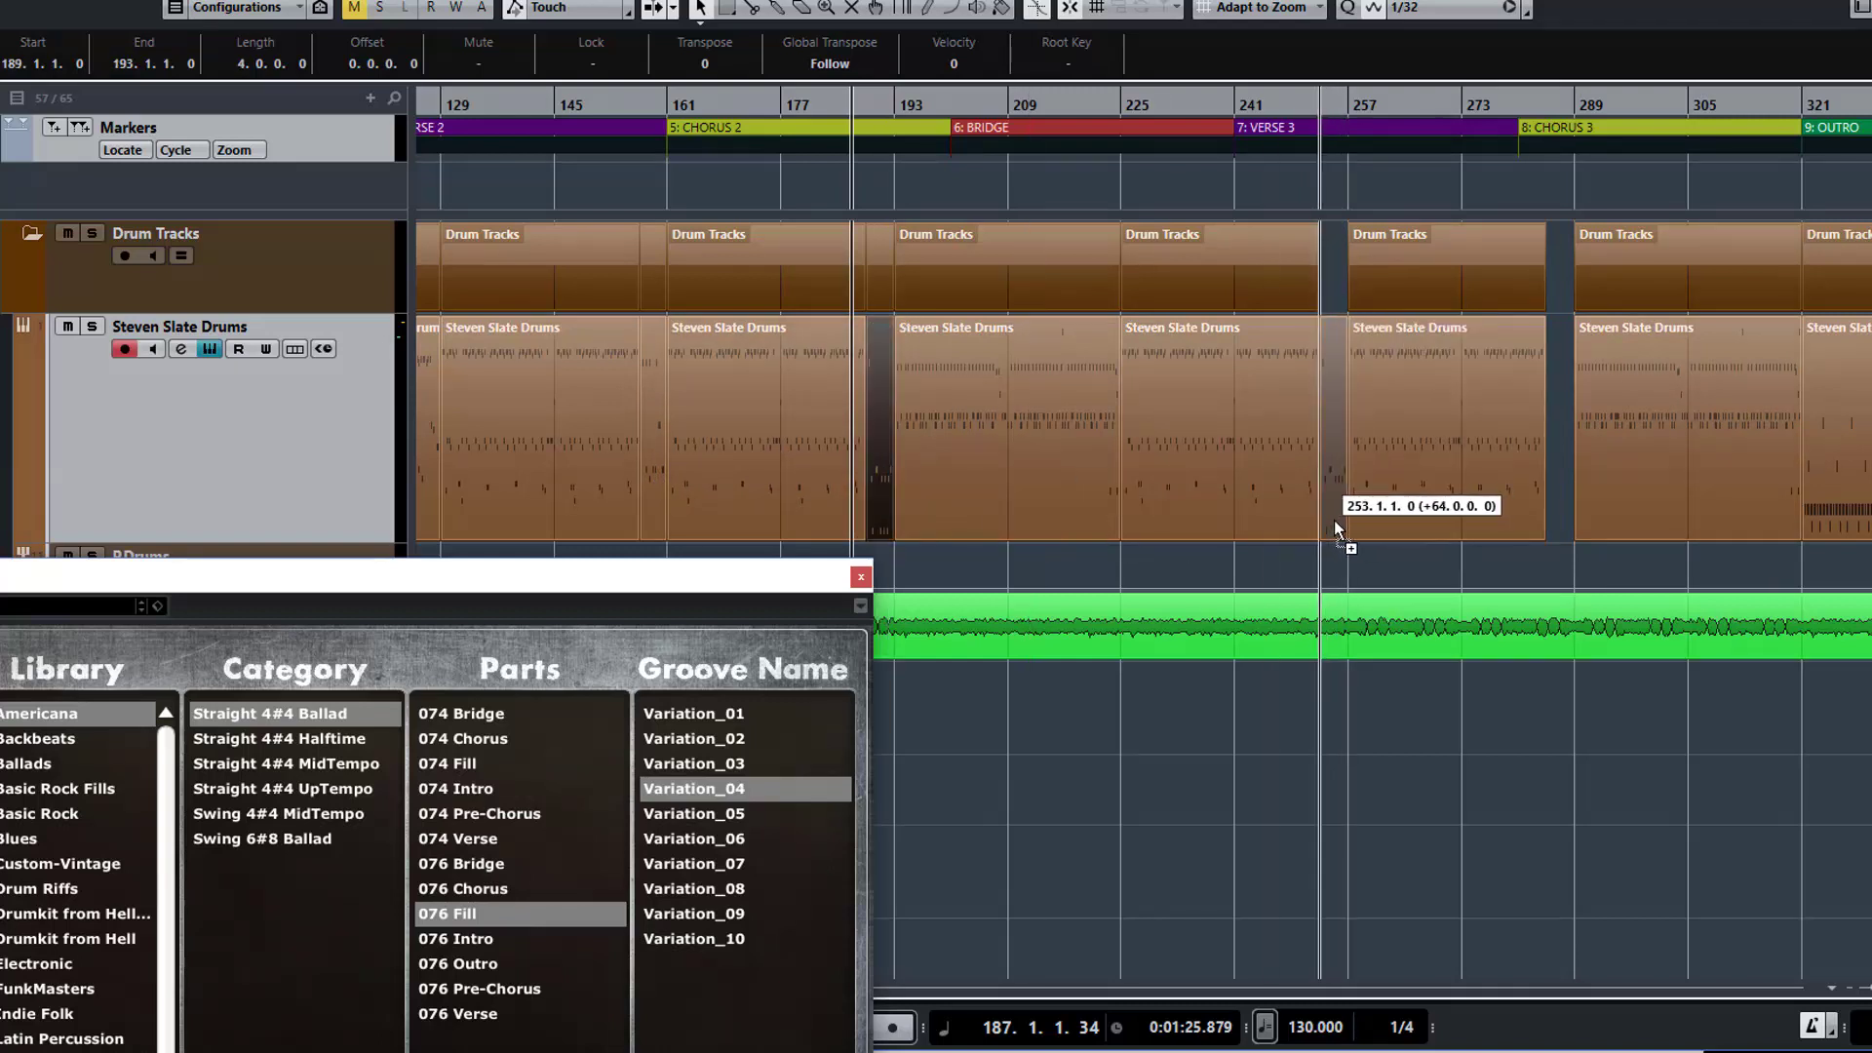
{"action": "left_click_drag", "start_coordinate": [654, 519], "coordinate": [1564, 476]}
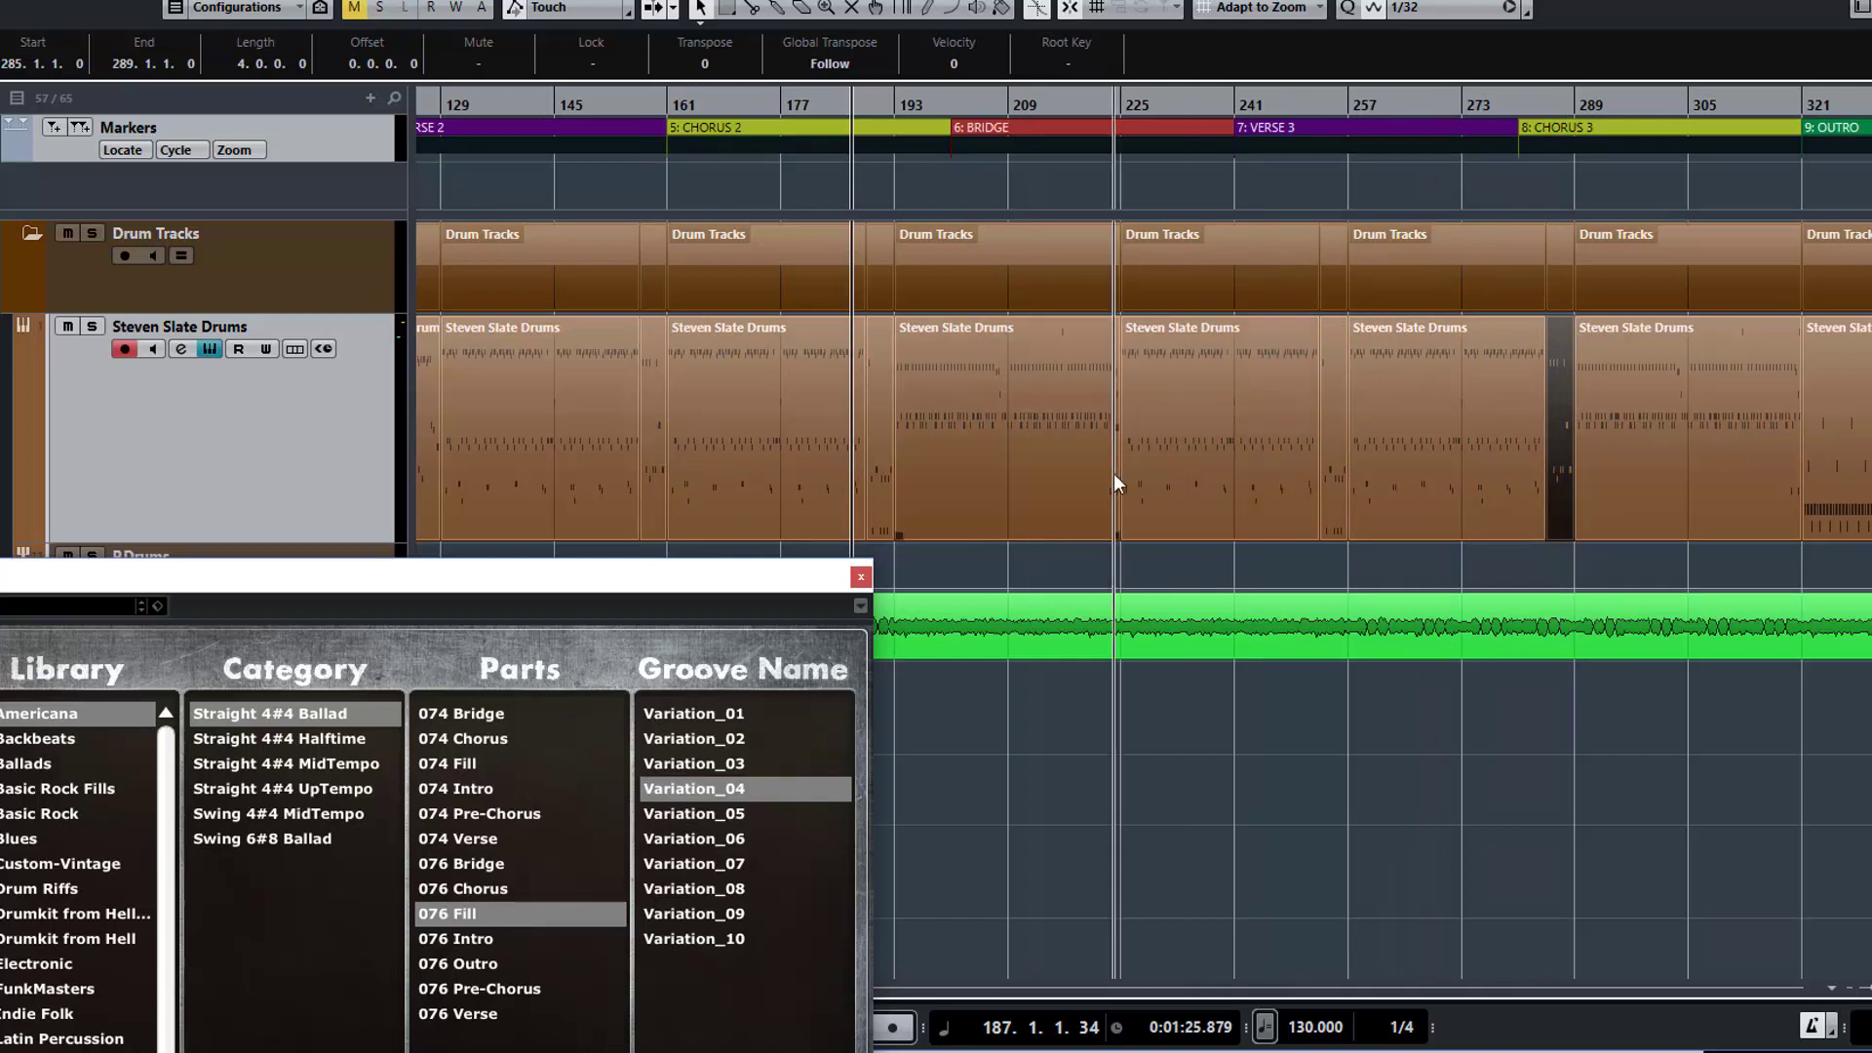
Shorten the drum part at bar 337 to end at bar 349, move the remaining stray fill into the gap, and play the transition
{"action": "scroll", "coordinate": [1016, 542], "scroll_direction": "left", "scroll_amount": 10}
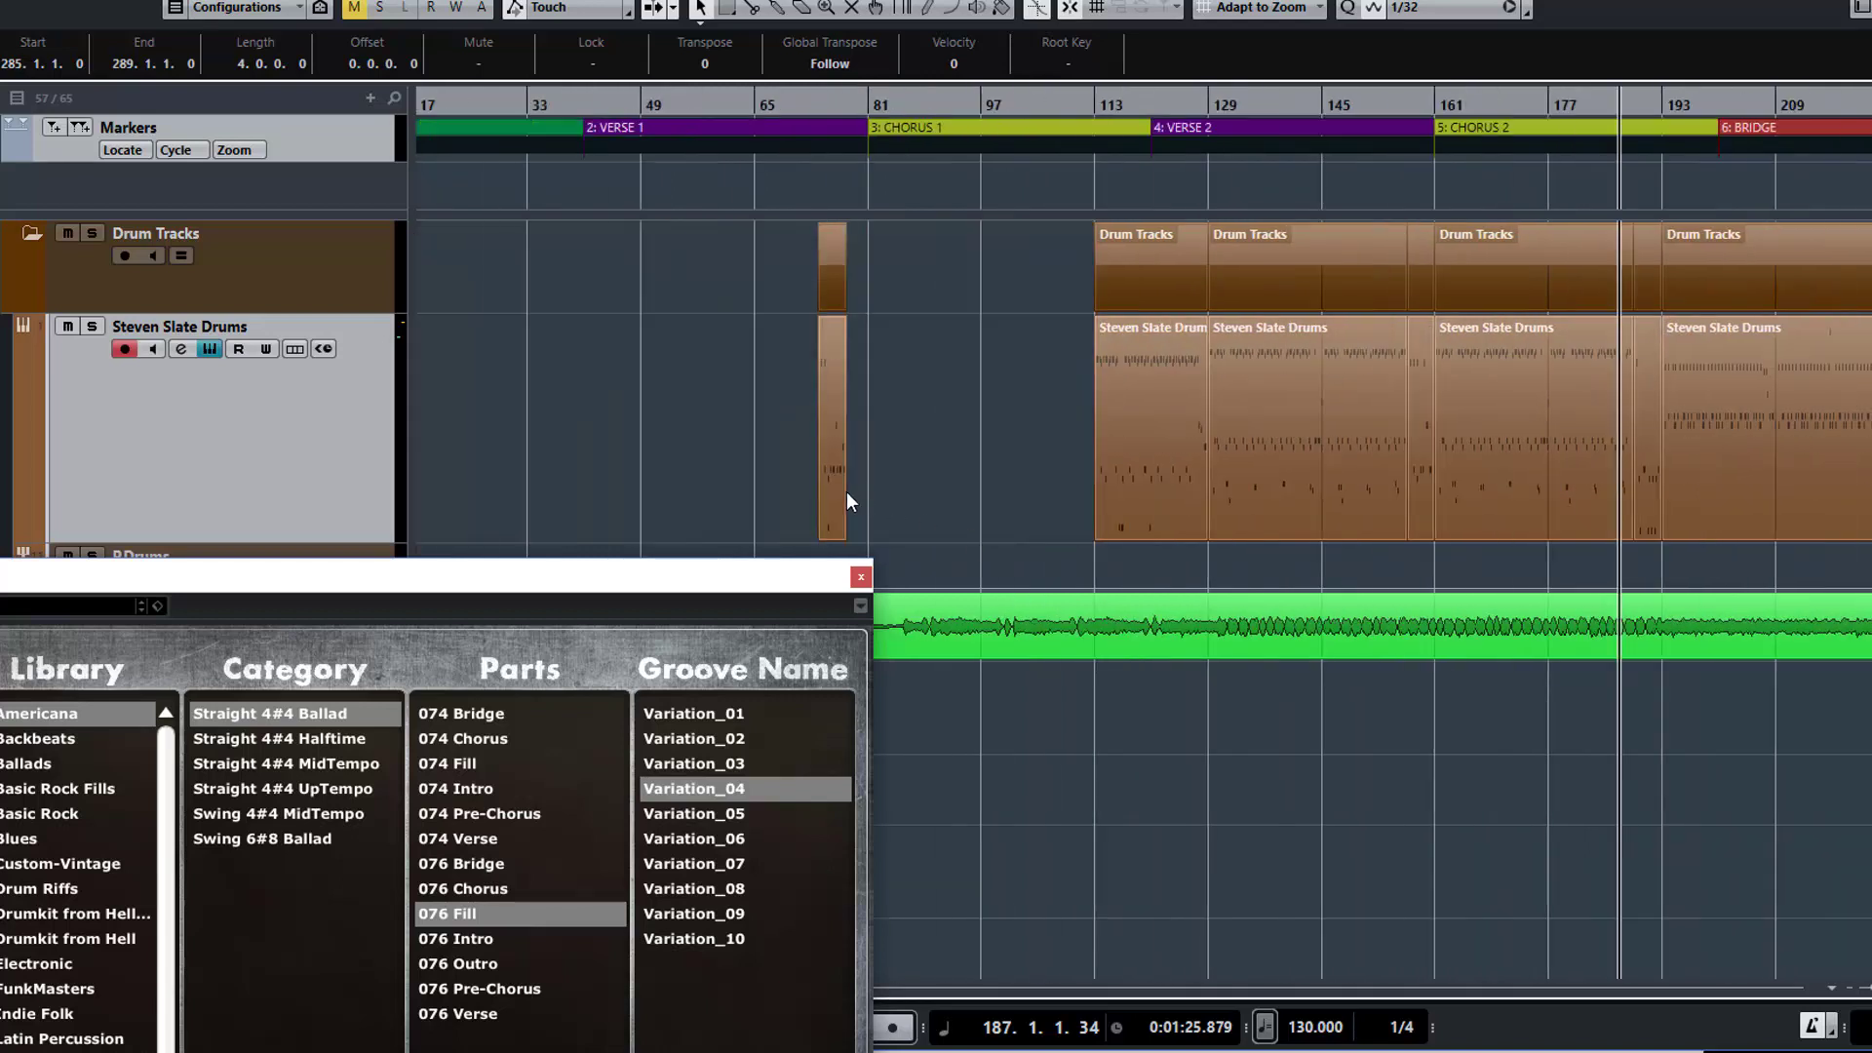
{"action": "left_click_drag", "start_coordinate": [845, 491], "coordinate": [1010, 485]}
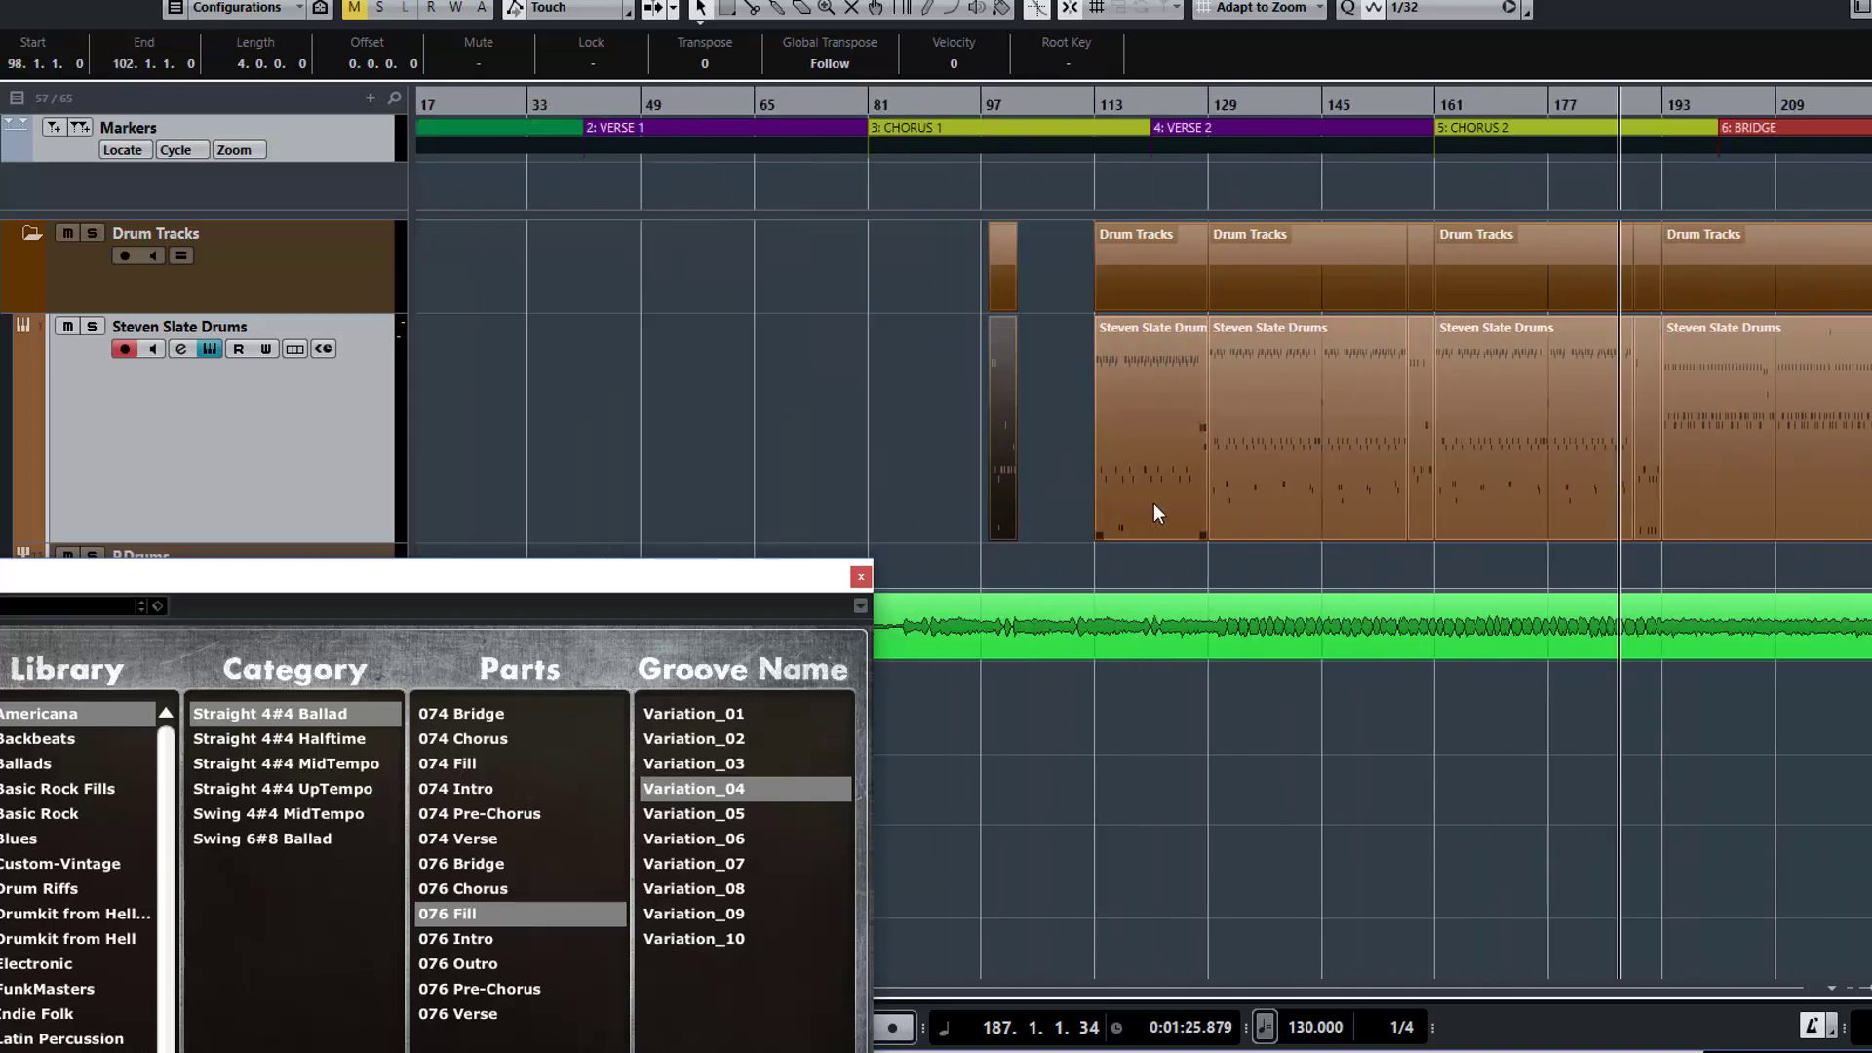
{"action": "scroll", "coordinate": [1262, 495], "scroll_direction": "right", "scroll_amount": 15}
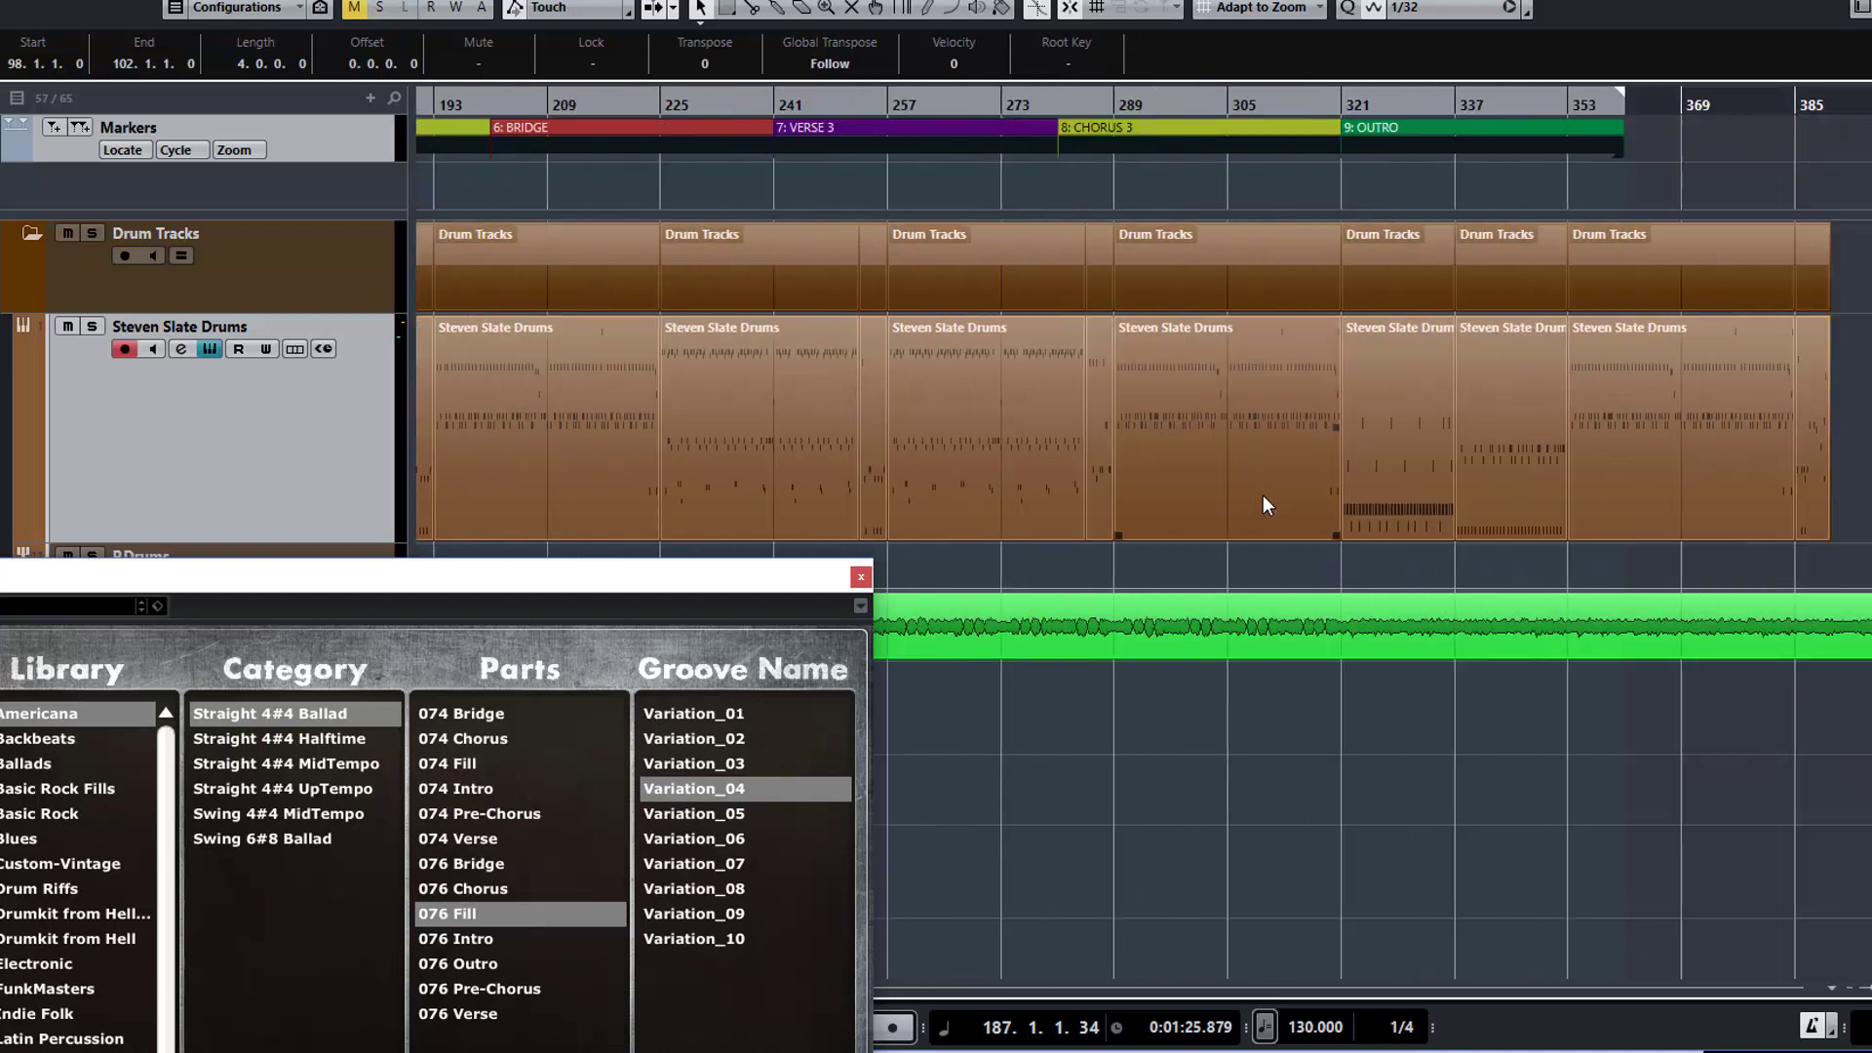
{"action": "left_click", "coordinate": [1382, 535]}
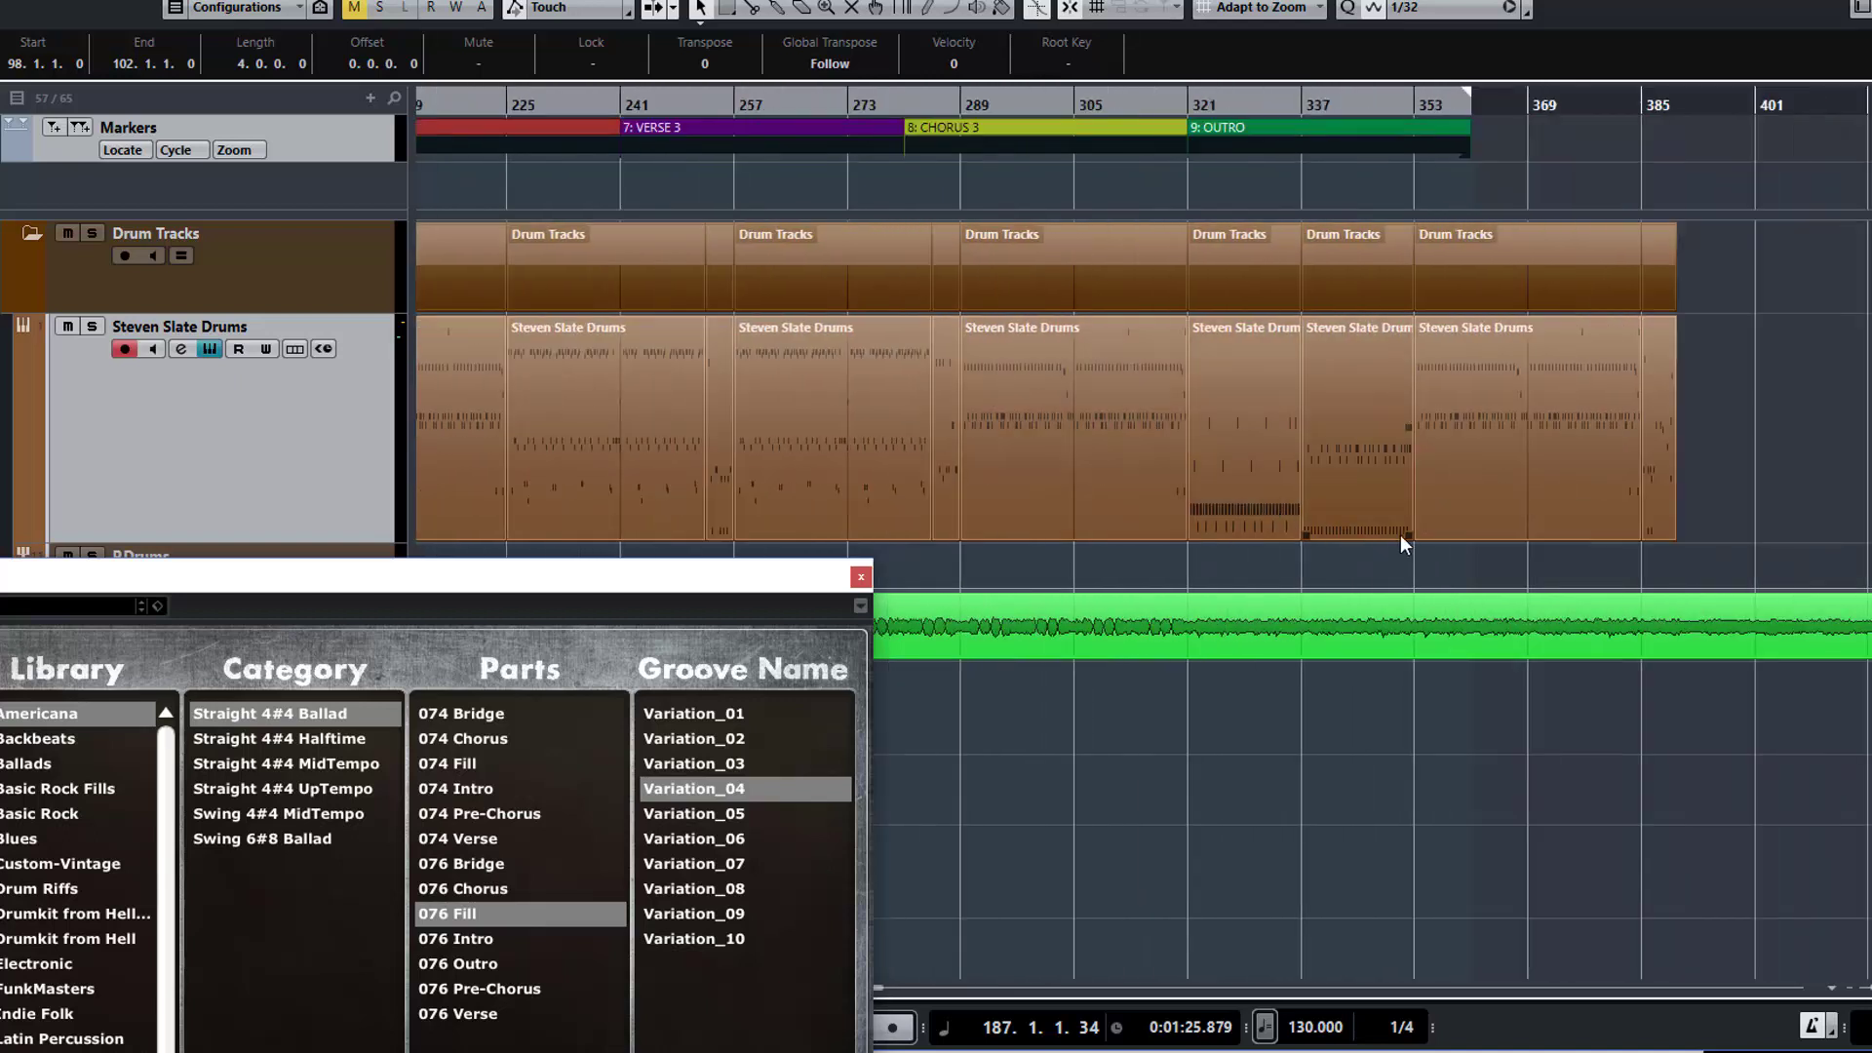
{"action": "left_click_drag", "start_coordinate": [1404, 535], "coordinate": [1365, 533]}
{"action": "scroll", "coordinate": [1173, 519], "scroll_direction": "left", "scroll_amount": 12}
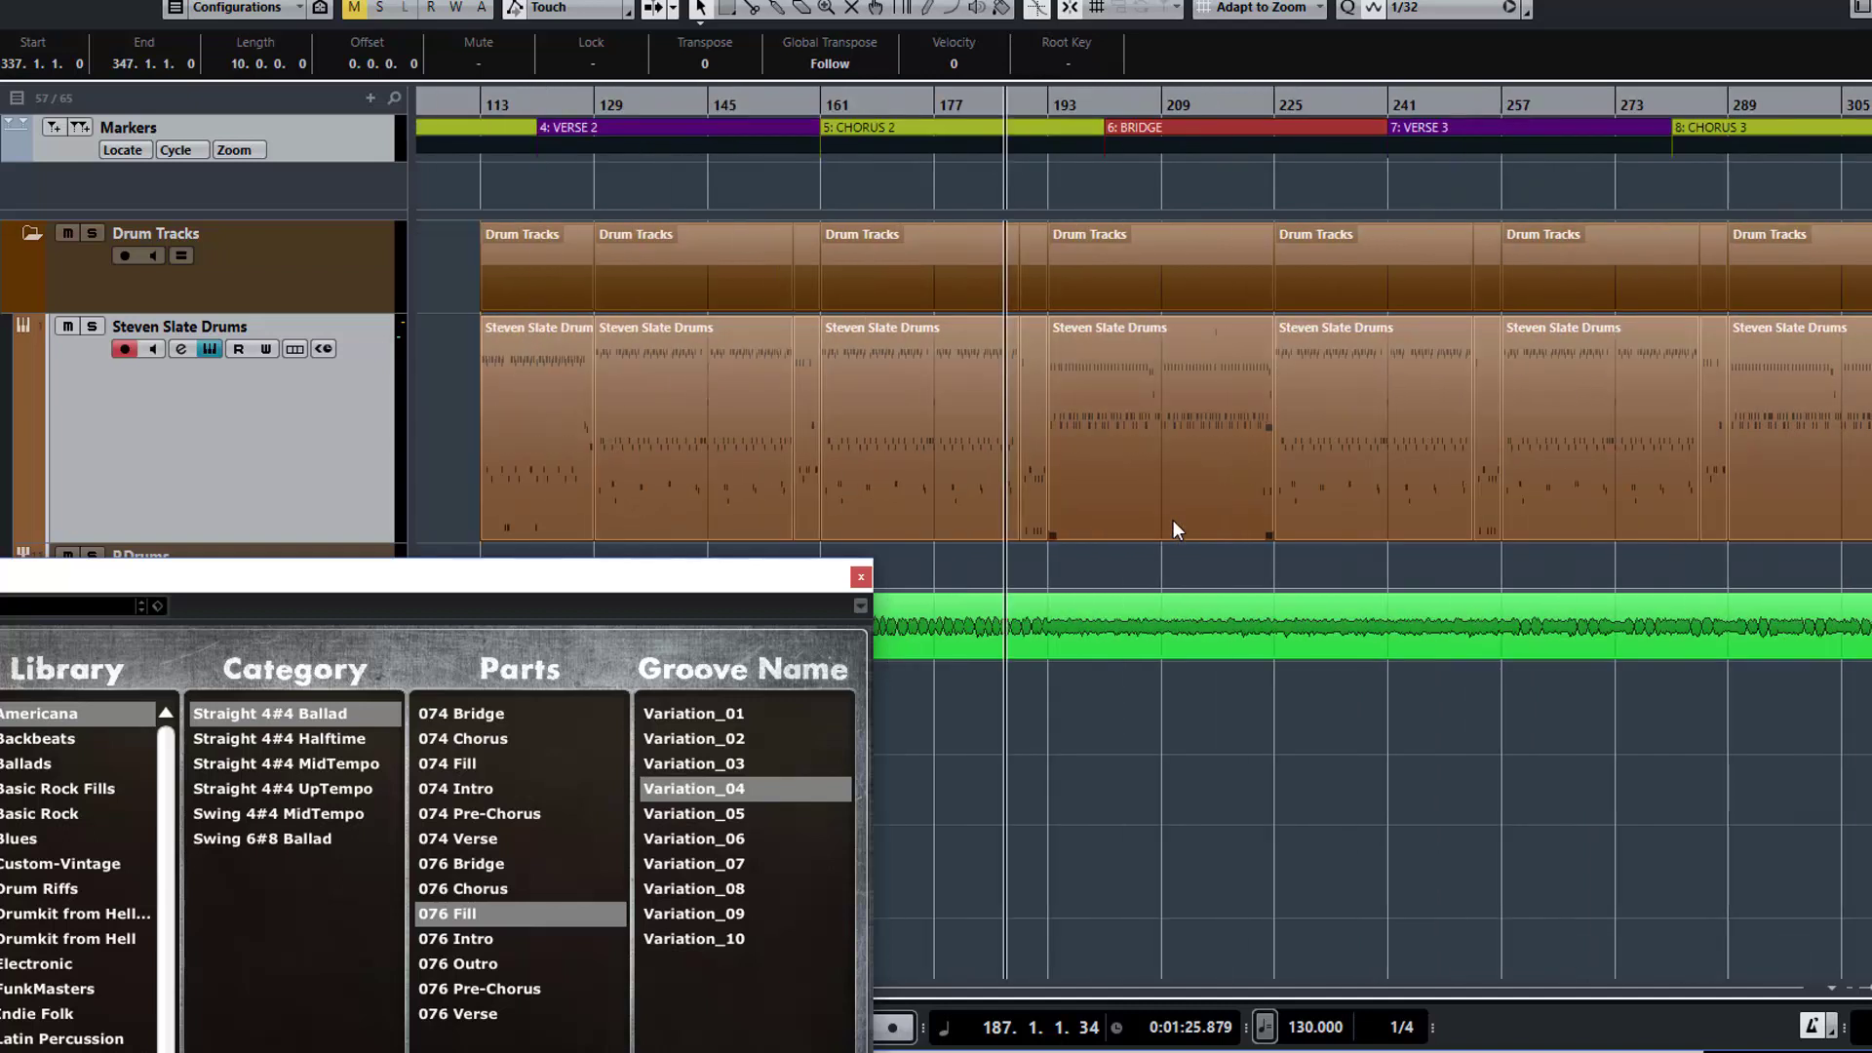
{"action": "left_click_drag", "start_coordinate": [700, 412], "coordinate": [1815, 434]}
{"action": "left_click_drag", "start_coordinate": [1779, 535], "coordinate": [1789, 535]}
{"action": "left_click", "coordinate": [1769, 559]}
{"action": "key", "text": "space"}
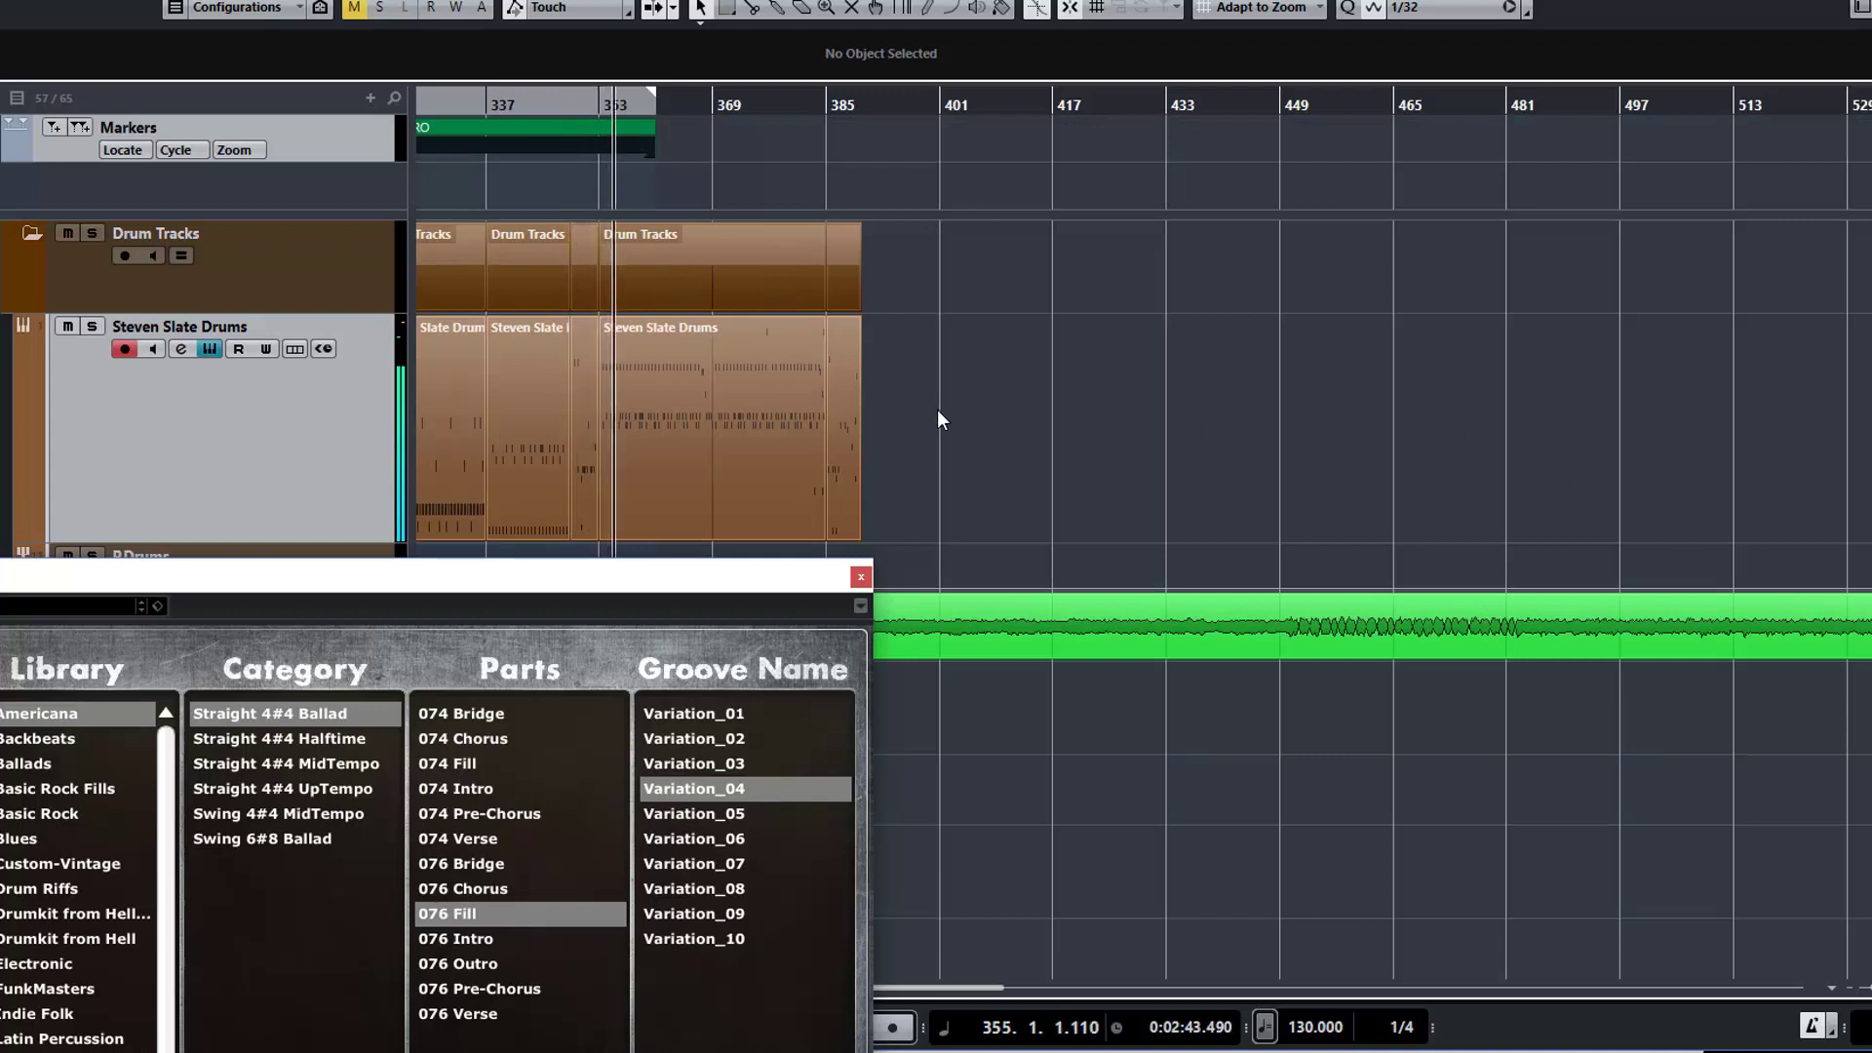
{"action": "key", "text": "space"}
Close the drum plugin window, open the bridge drum part at bar 193 for note editing, and examine its notes around bars 216 to 224
{"action": "scroll", "coordinate": [968, 446], "scroll_direction": "down", "scroll_amount": 6}
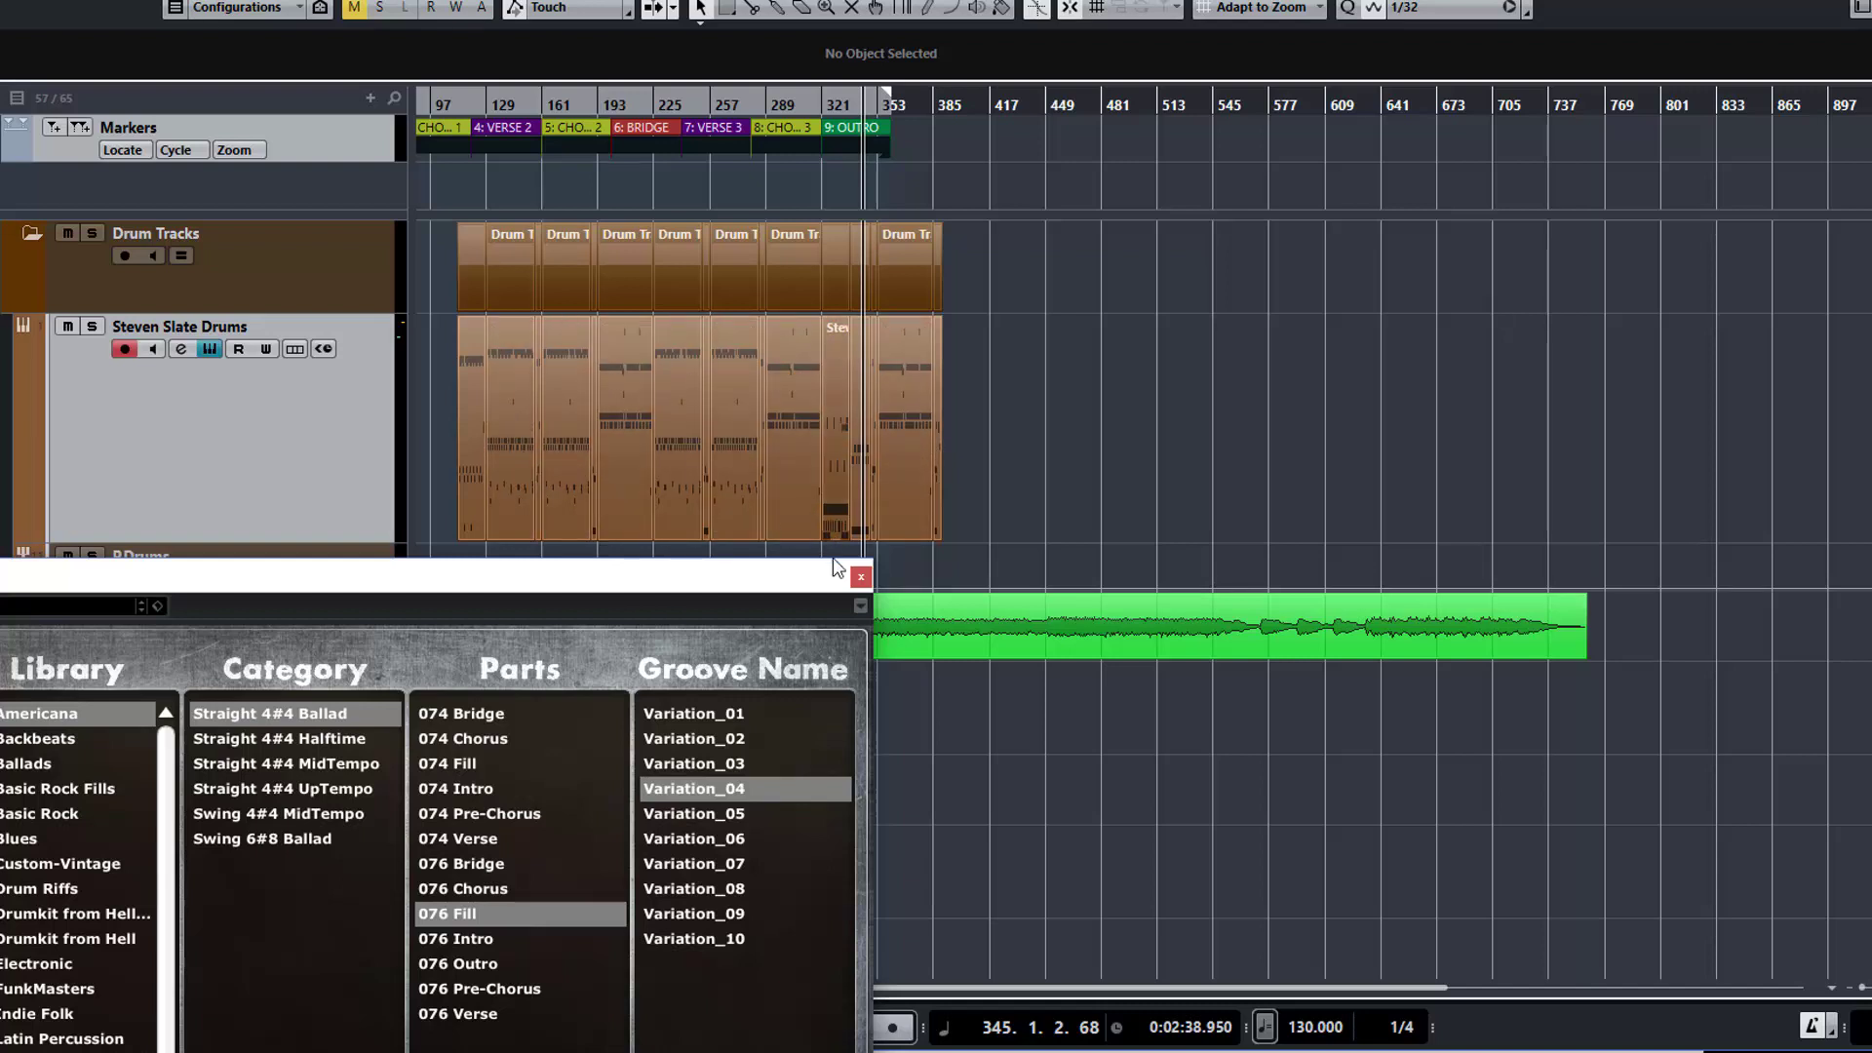
{"action": "left_click", "coordinate": [860, 577]}
{"action": "double_click", "coordinate": [634, 471]}
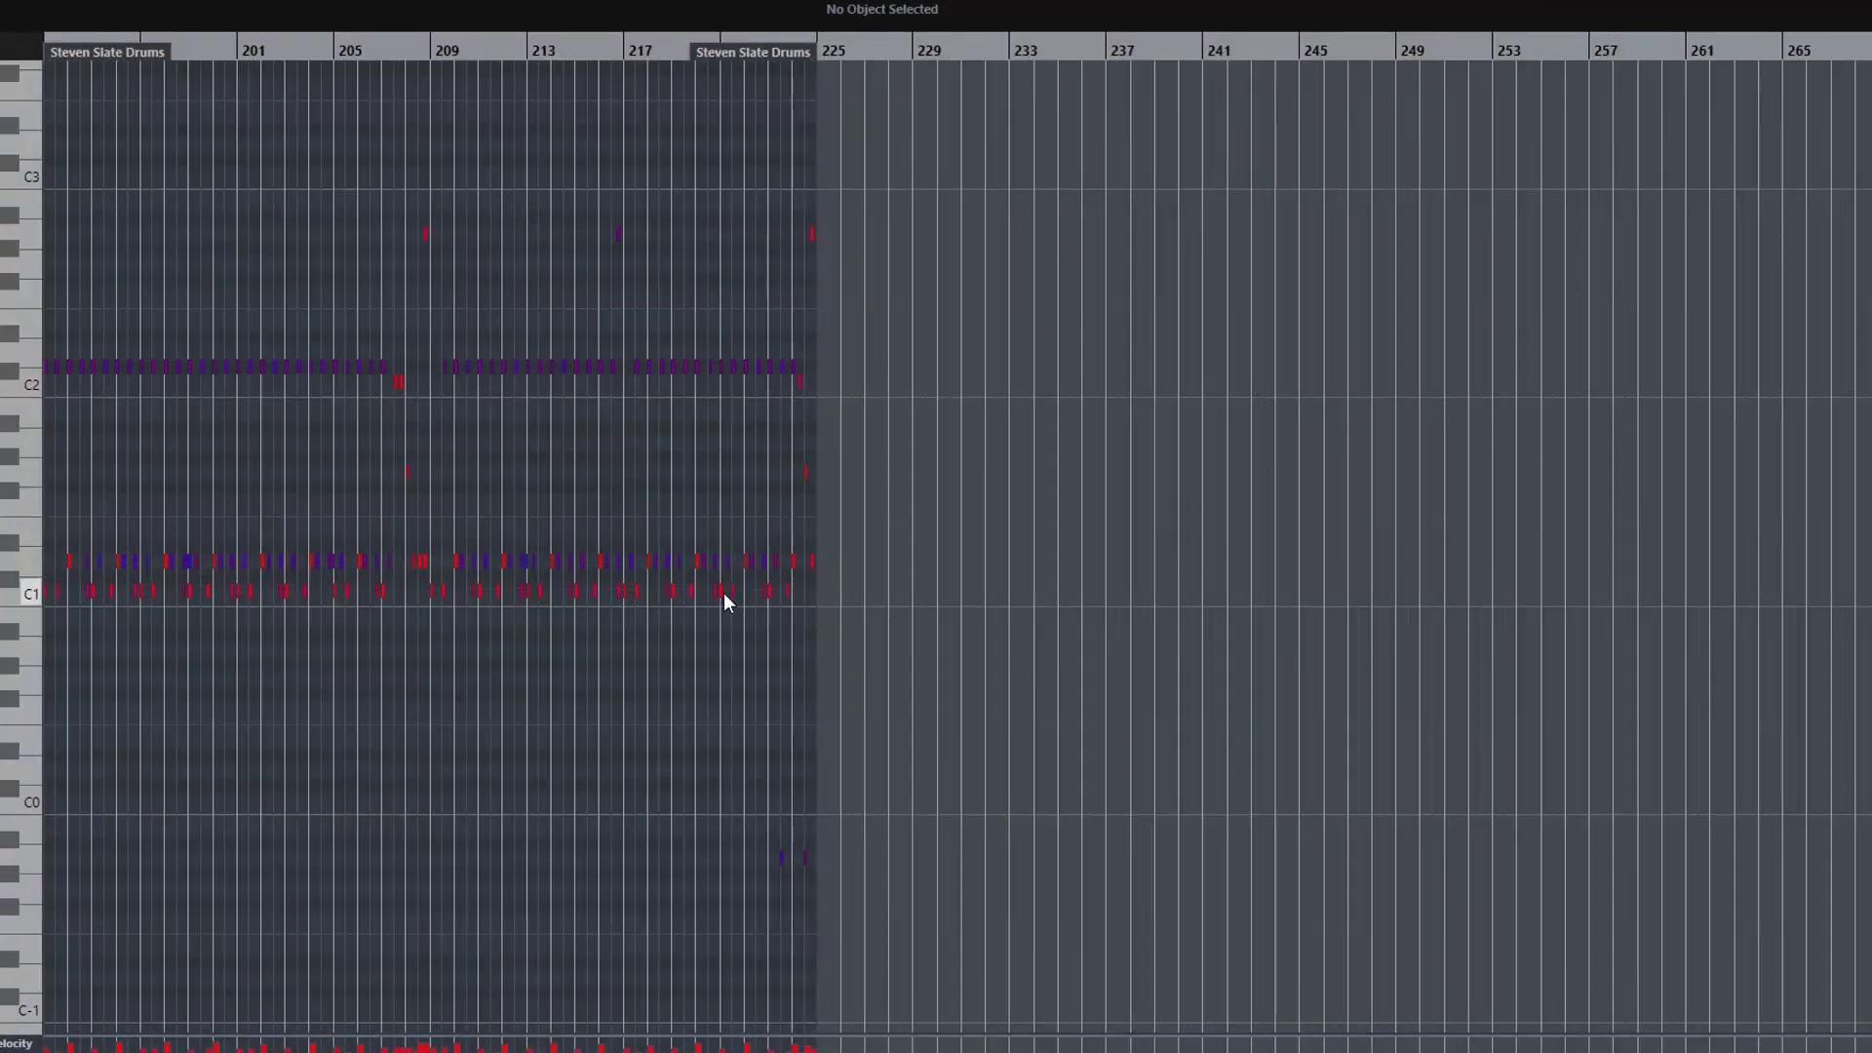
{"action": "scroll", "coordinate": [723, 593], "scroll_direction": "up", "scroll_amount": 2}
{"action": "scroll", "coordinate": [723, 593], "scroll_direction": "up", "scroll_amount": 6}
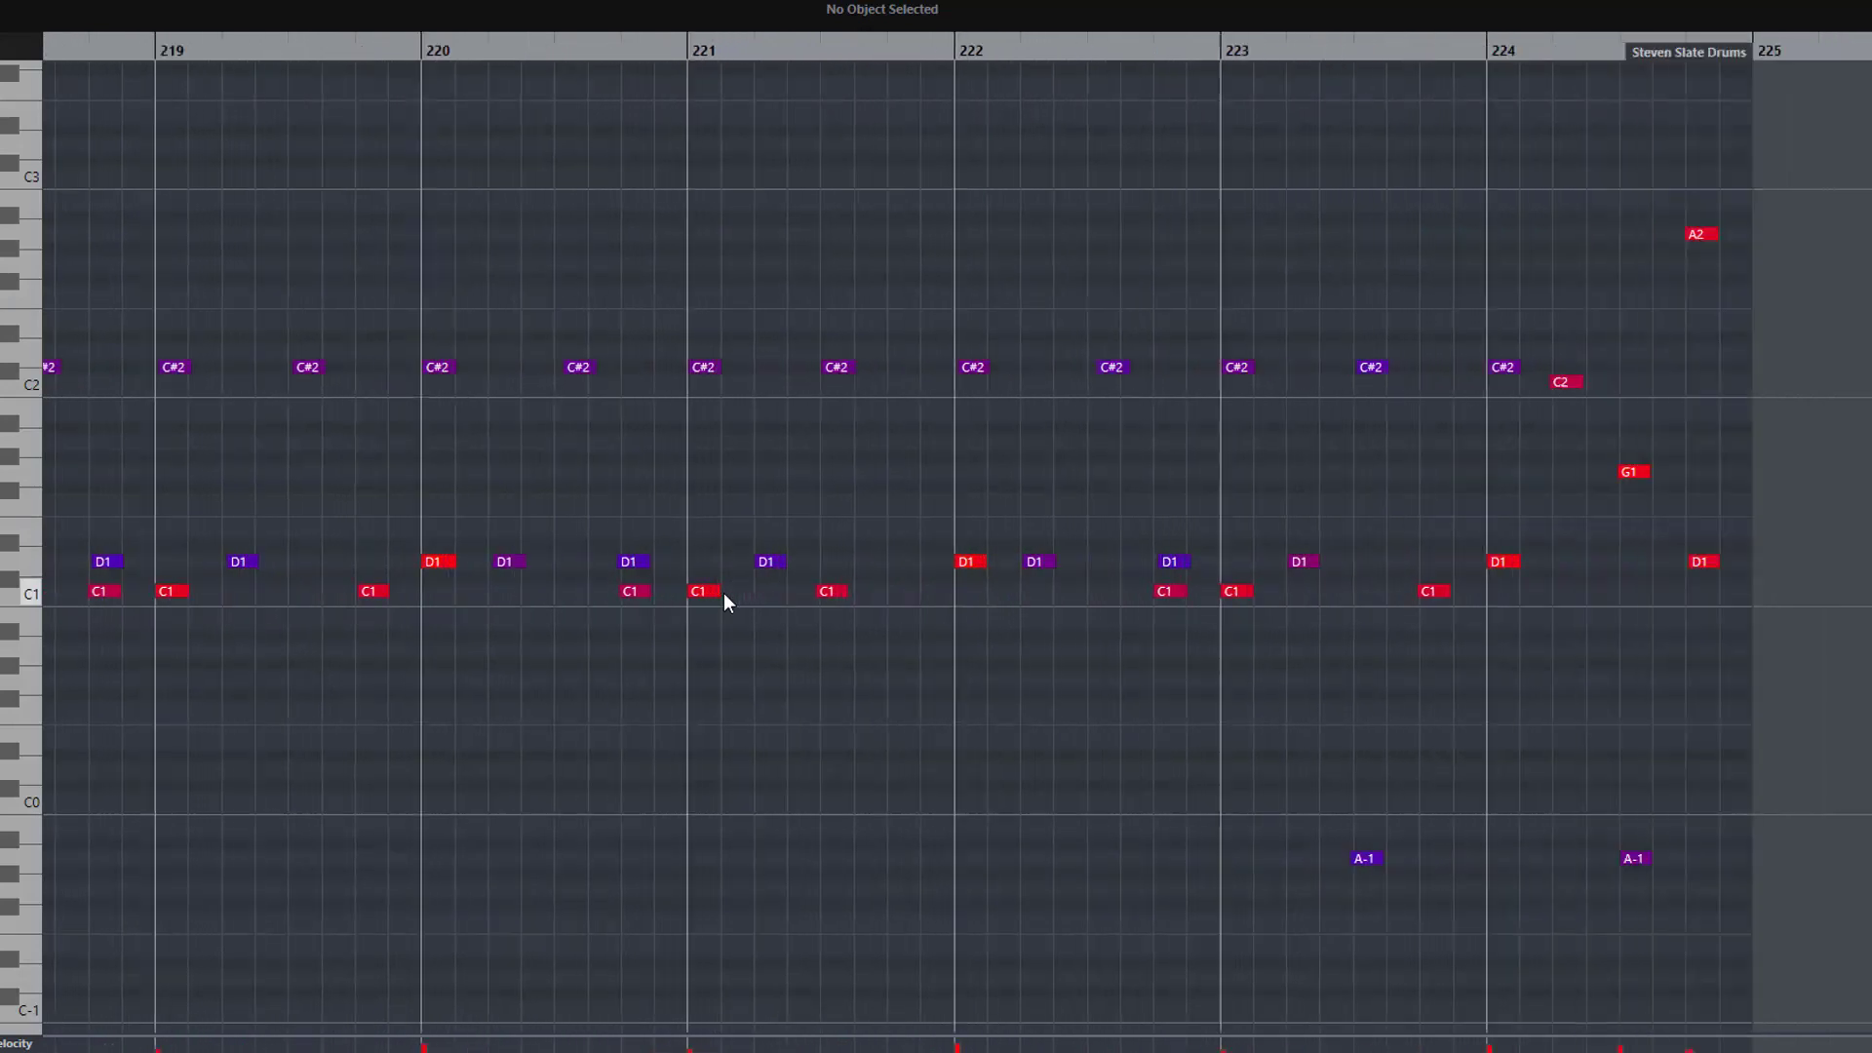
{"action": "scroll", "coordinate": [724, 602], "scroll_direction": "left", "scroll_amount": 4}
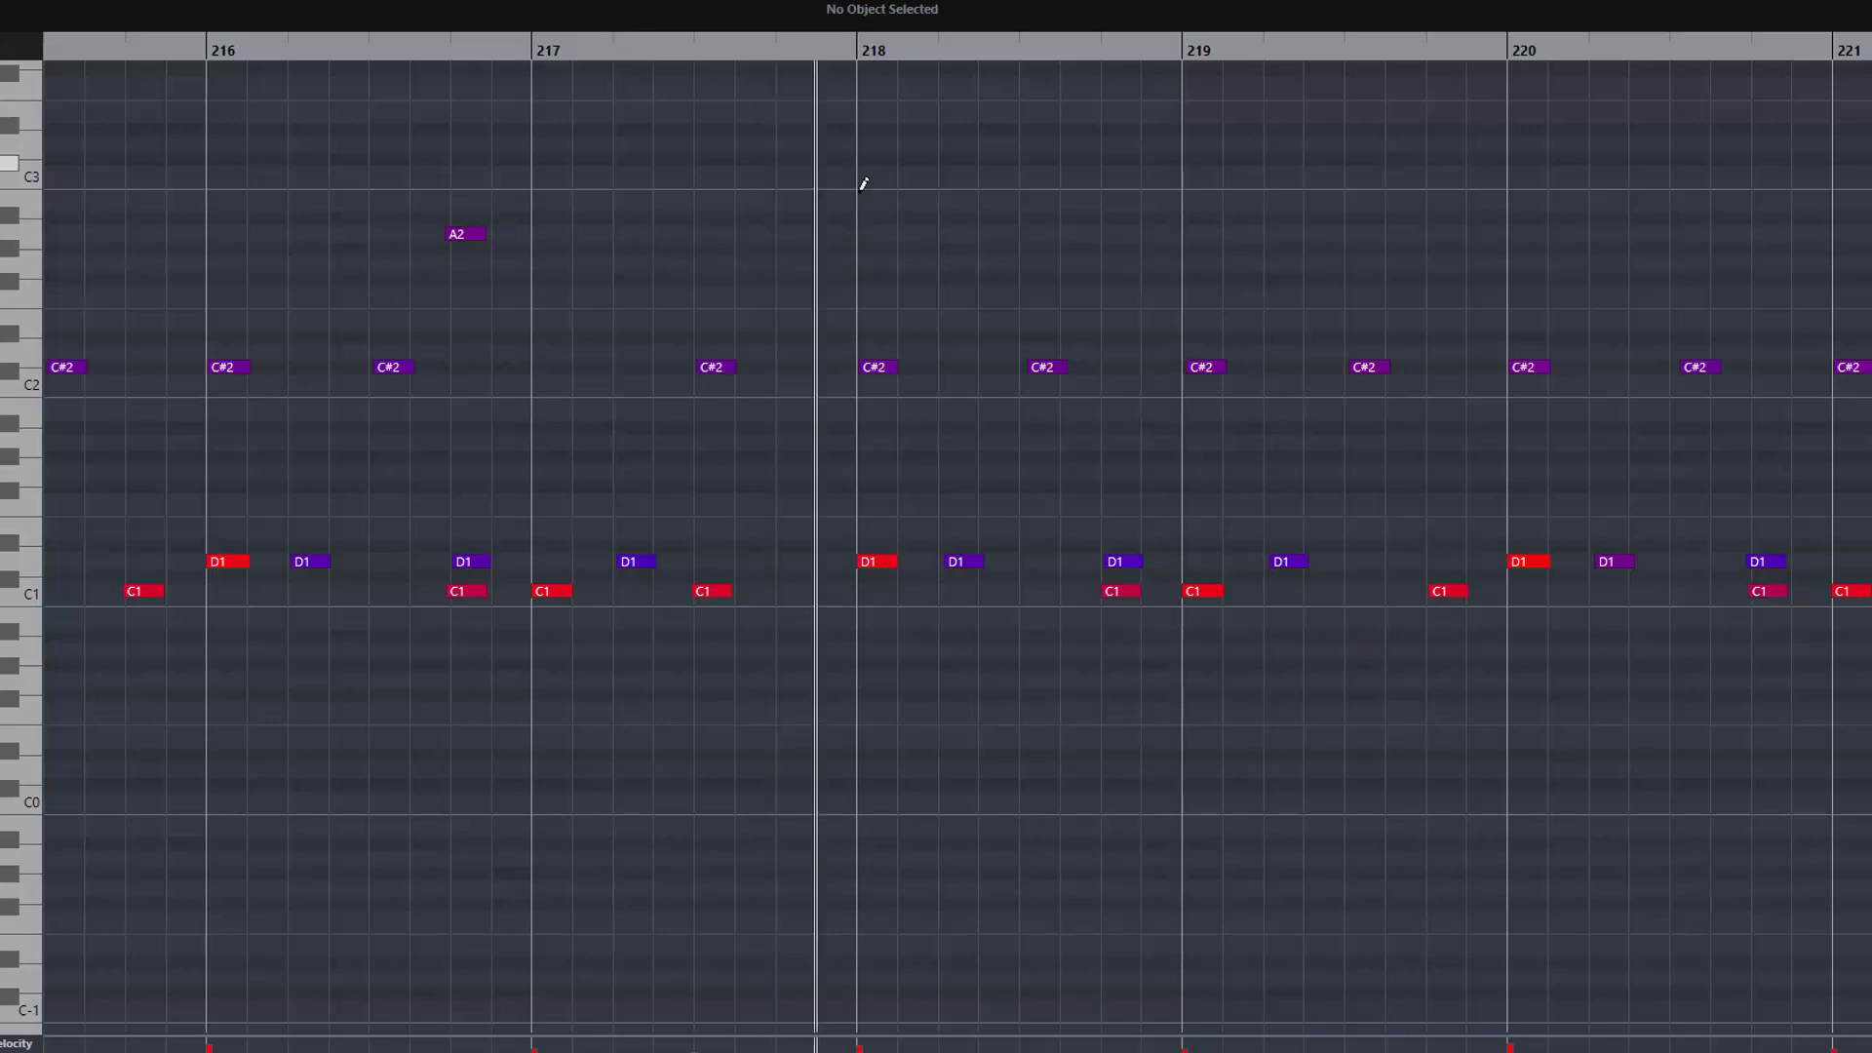
Try out extra A2, C#3 and B2 notes just before bars 218 and 219 of the bridge pattern and delete them
{"action": "left_click", "coordinate": [851, 234]}
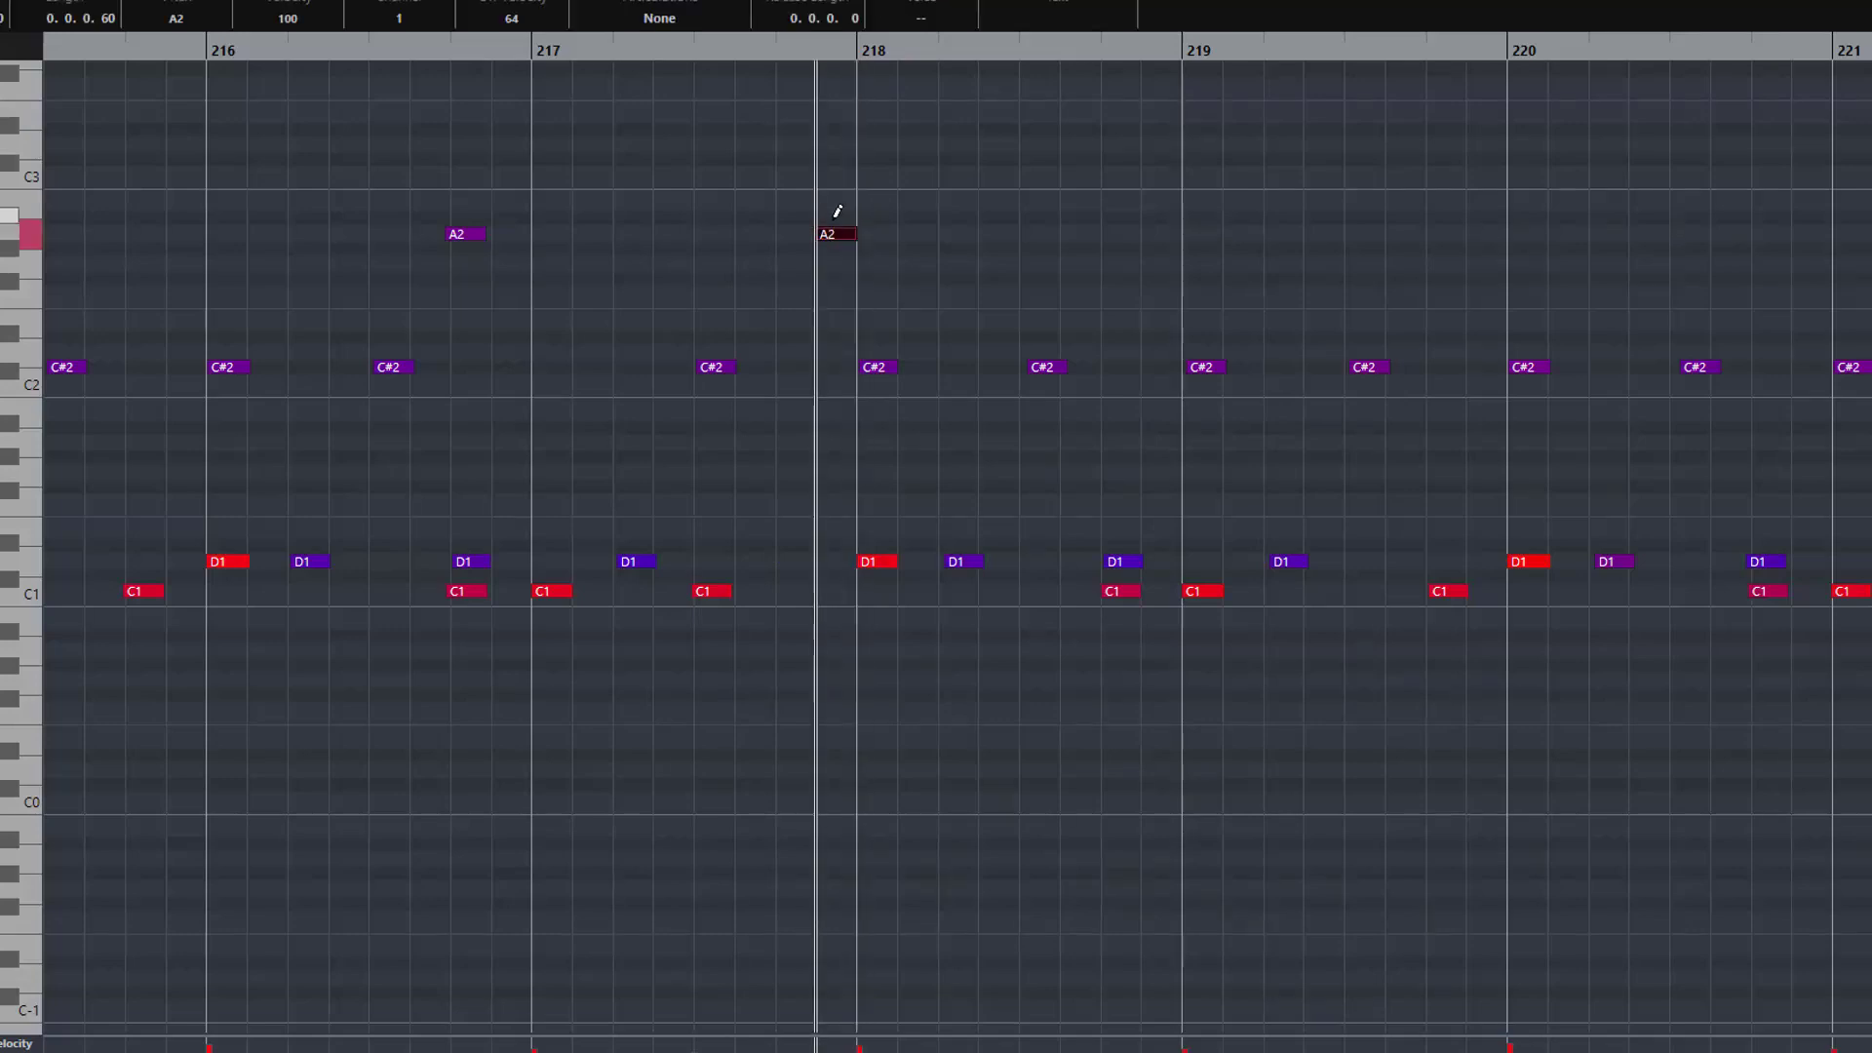
{"action": "left_click", "coordinate": [848, 157]}
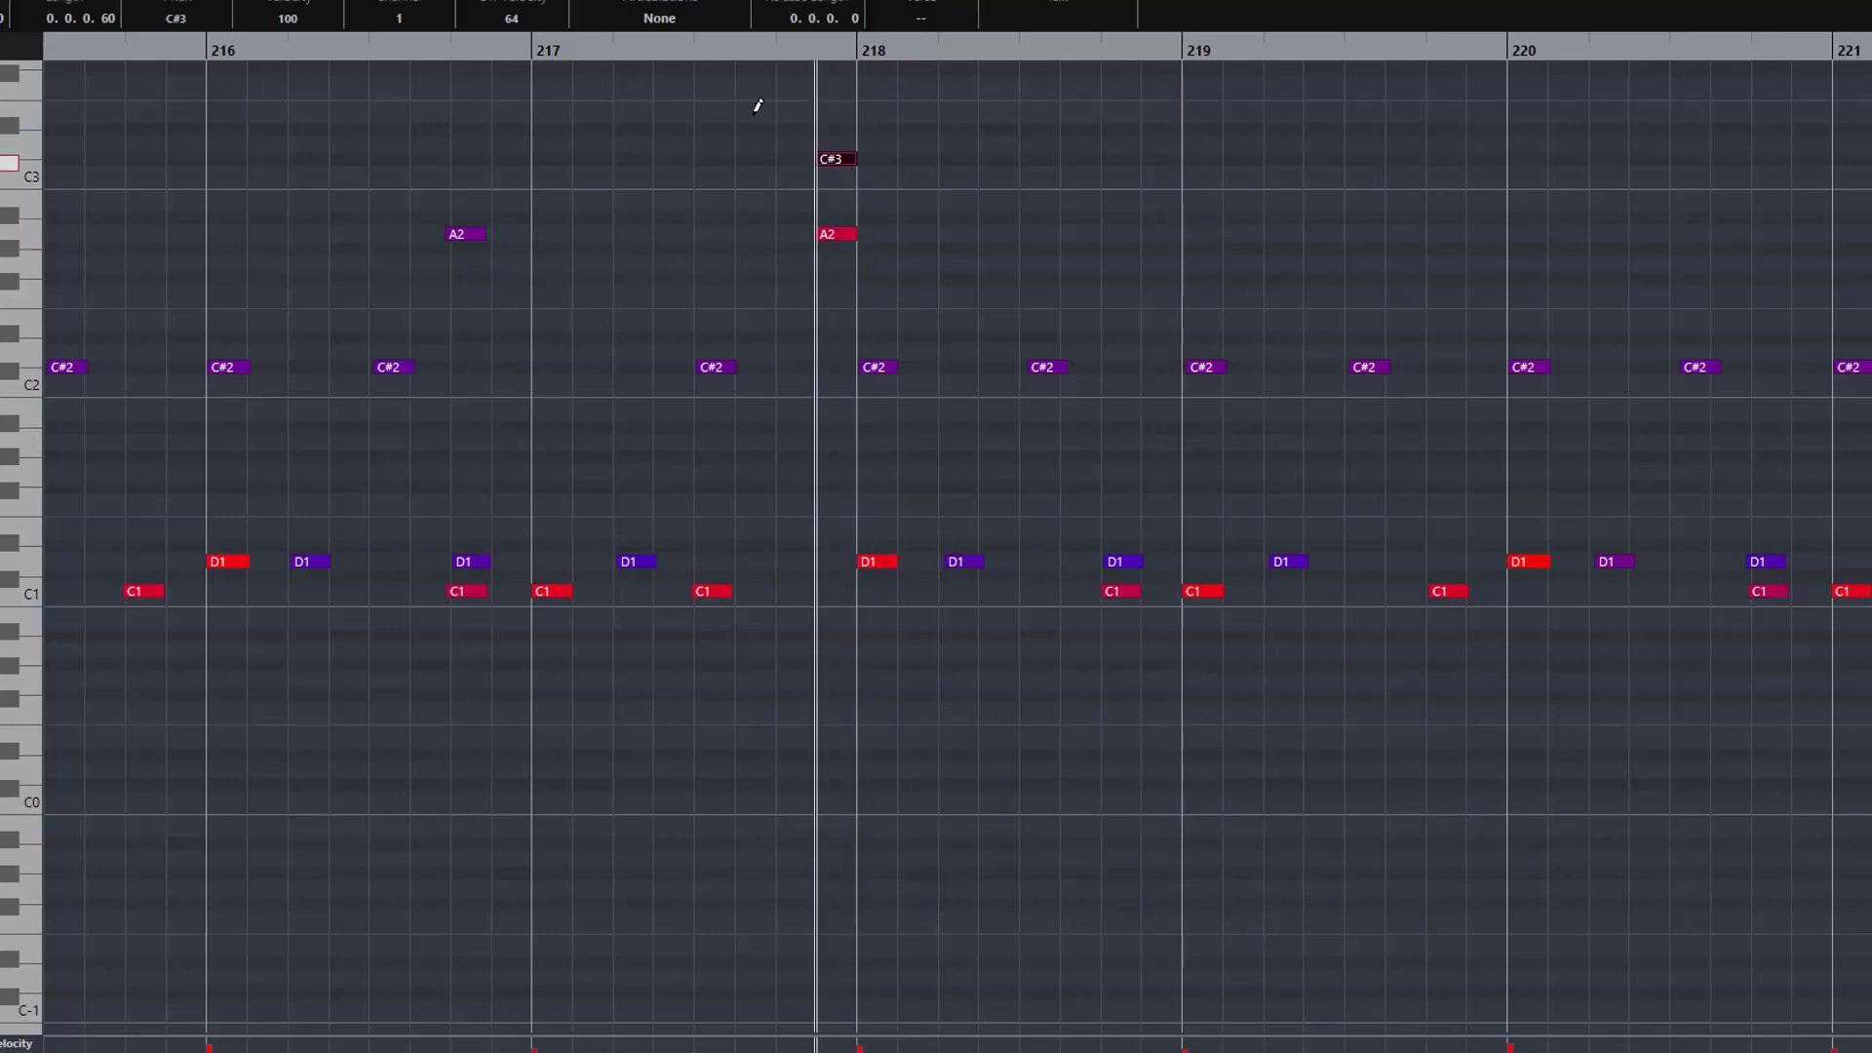
{"action": "left_click_drag", "start_coordinate": [839, 158], "coordinate": [1167, 205]}
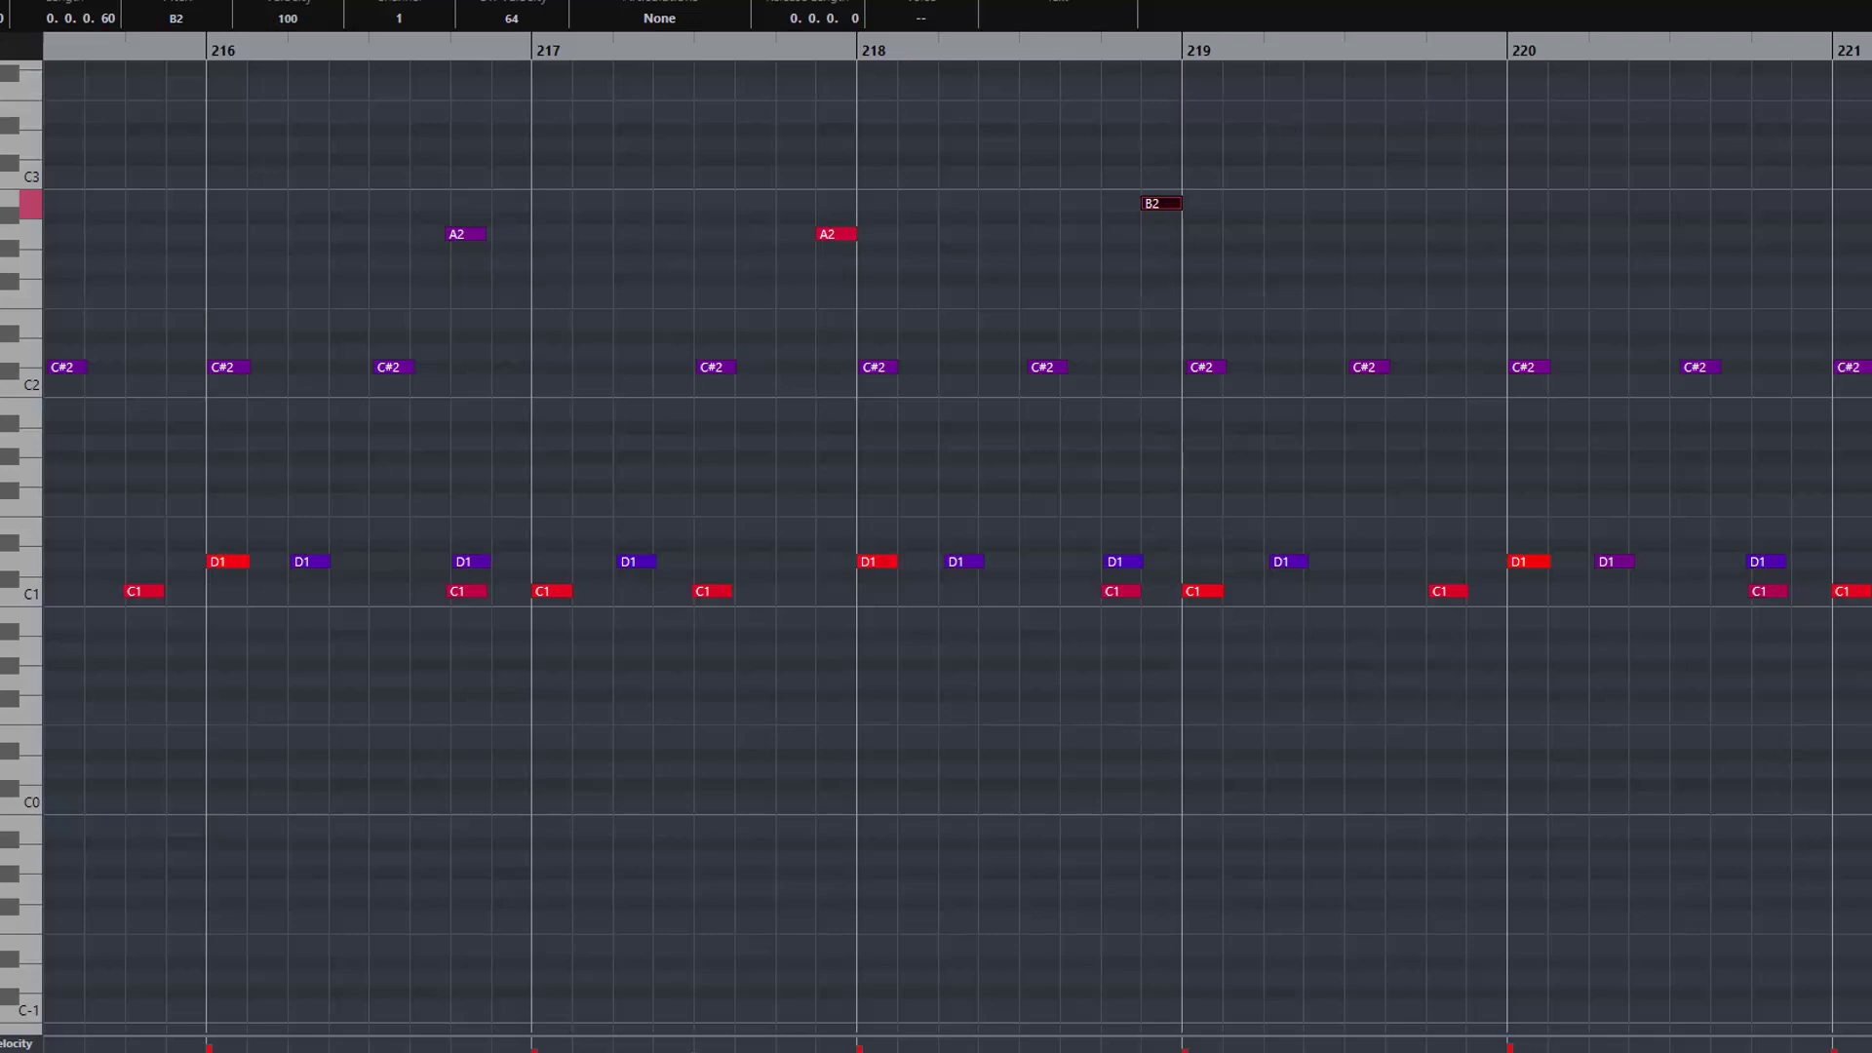
{"action": "key", "text": "Delete"}
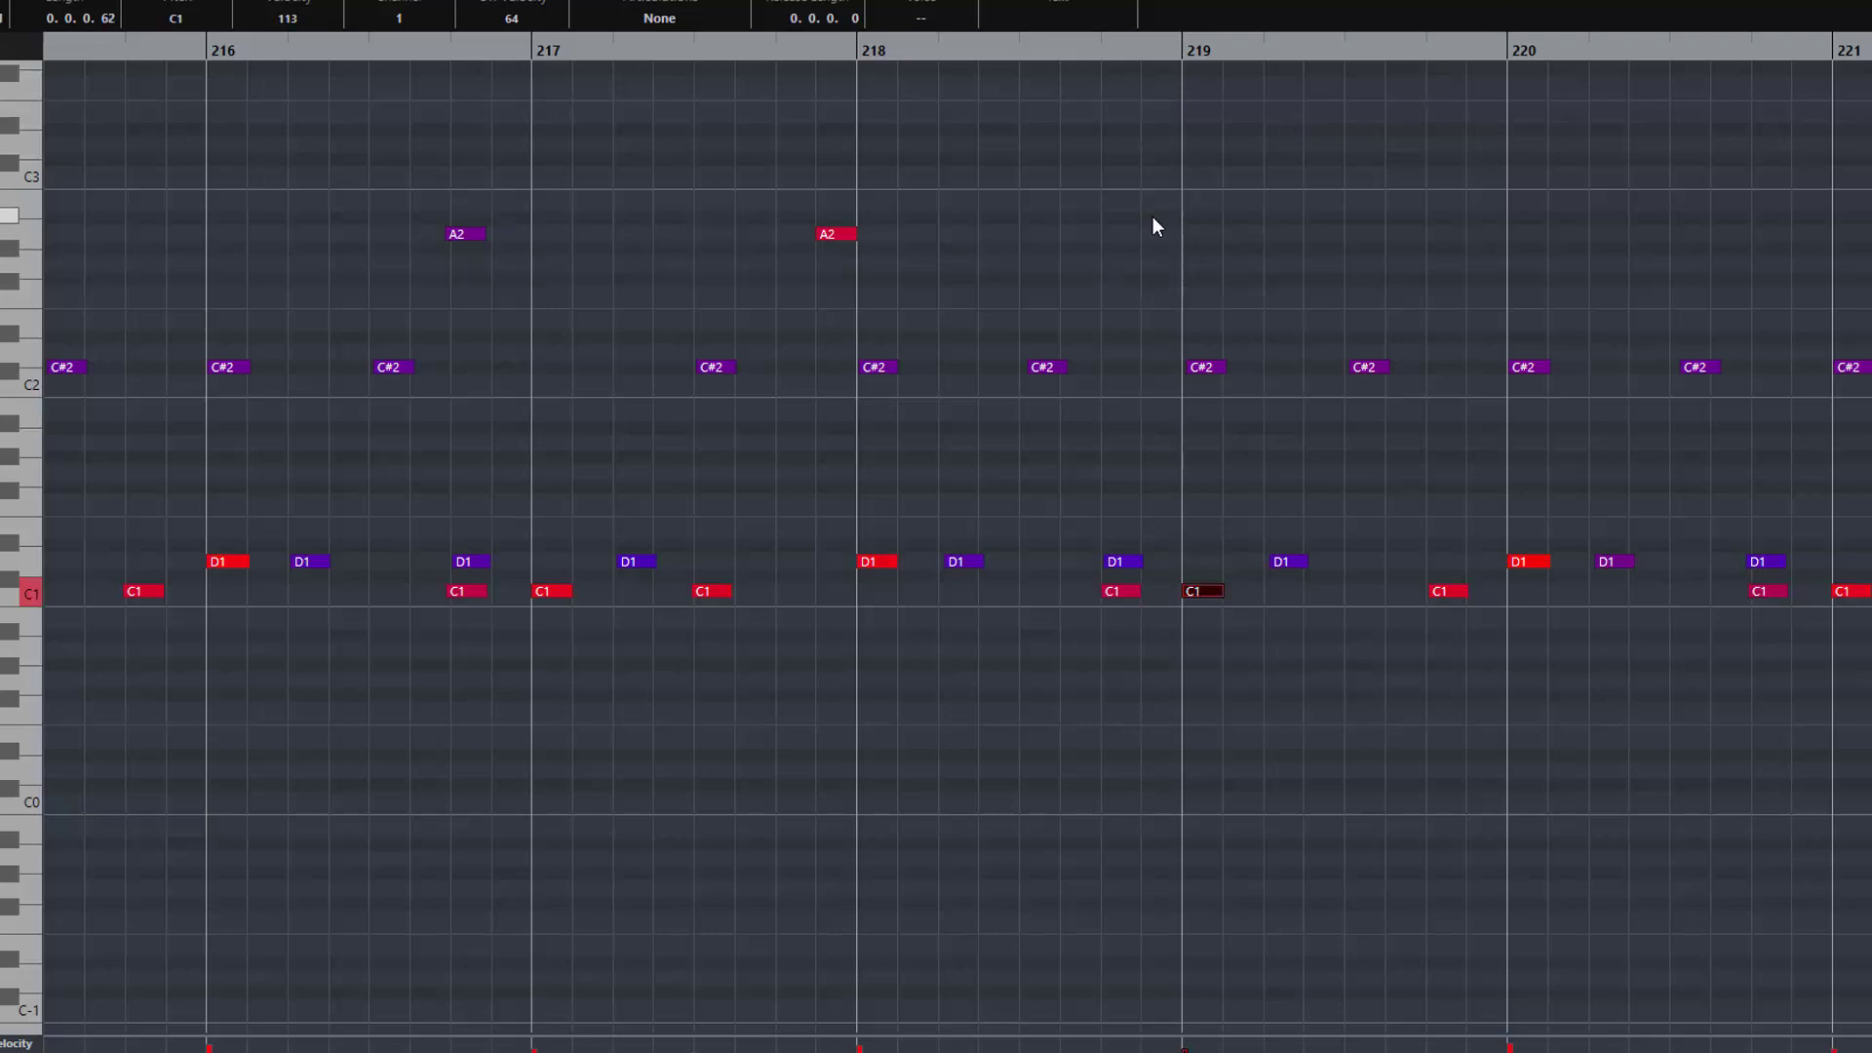
{"action": "left_click", "coordinate": [827, 235]}
{"action": "key", "text": "Delete"}
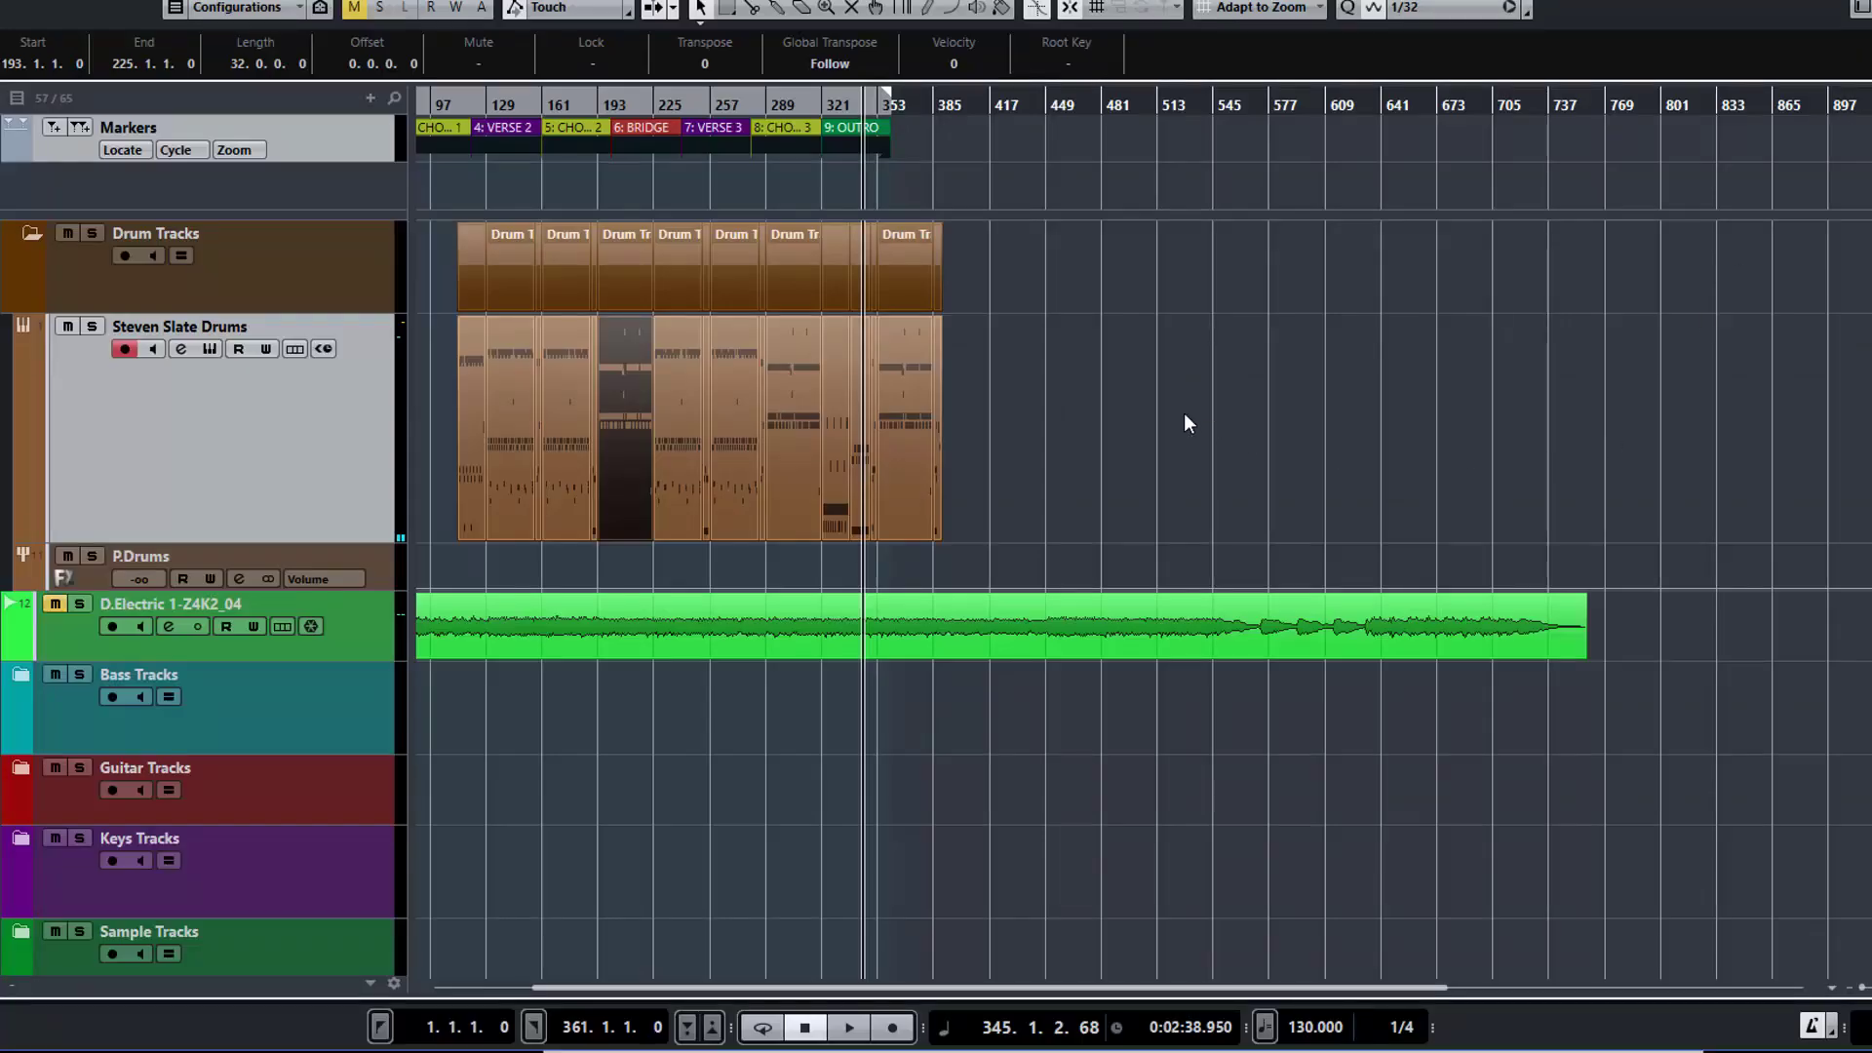
Open the drum part at bar 289 for note editing and examine the fill notes around bars 301 to 305
{"action": "left_click", "coordinate": [461, 384]}
{"action": "left_click", "coordinate": [561, 391]}
{"action": "double_click", "coordinate": [794, 366]}
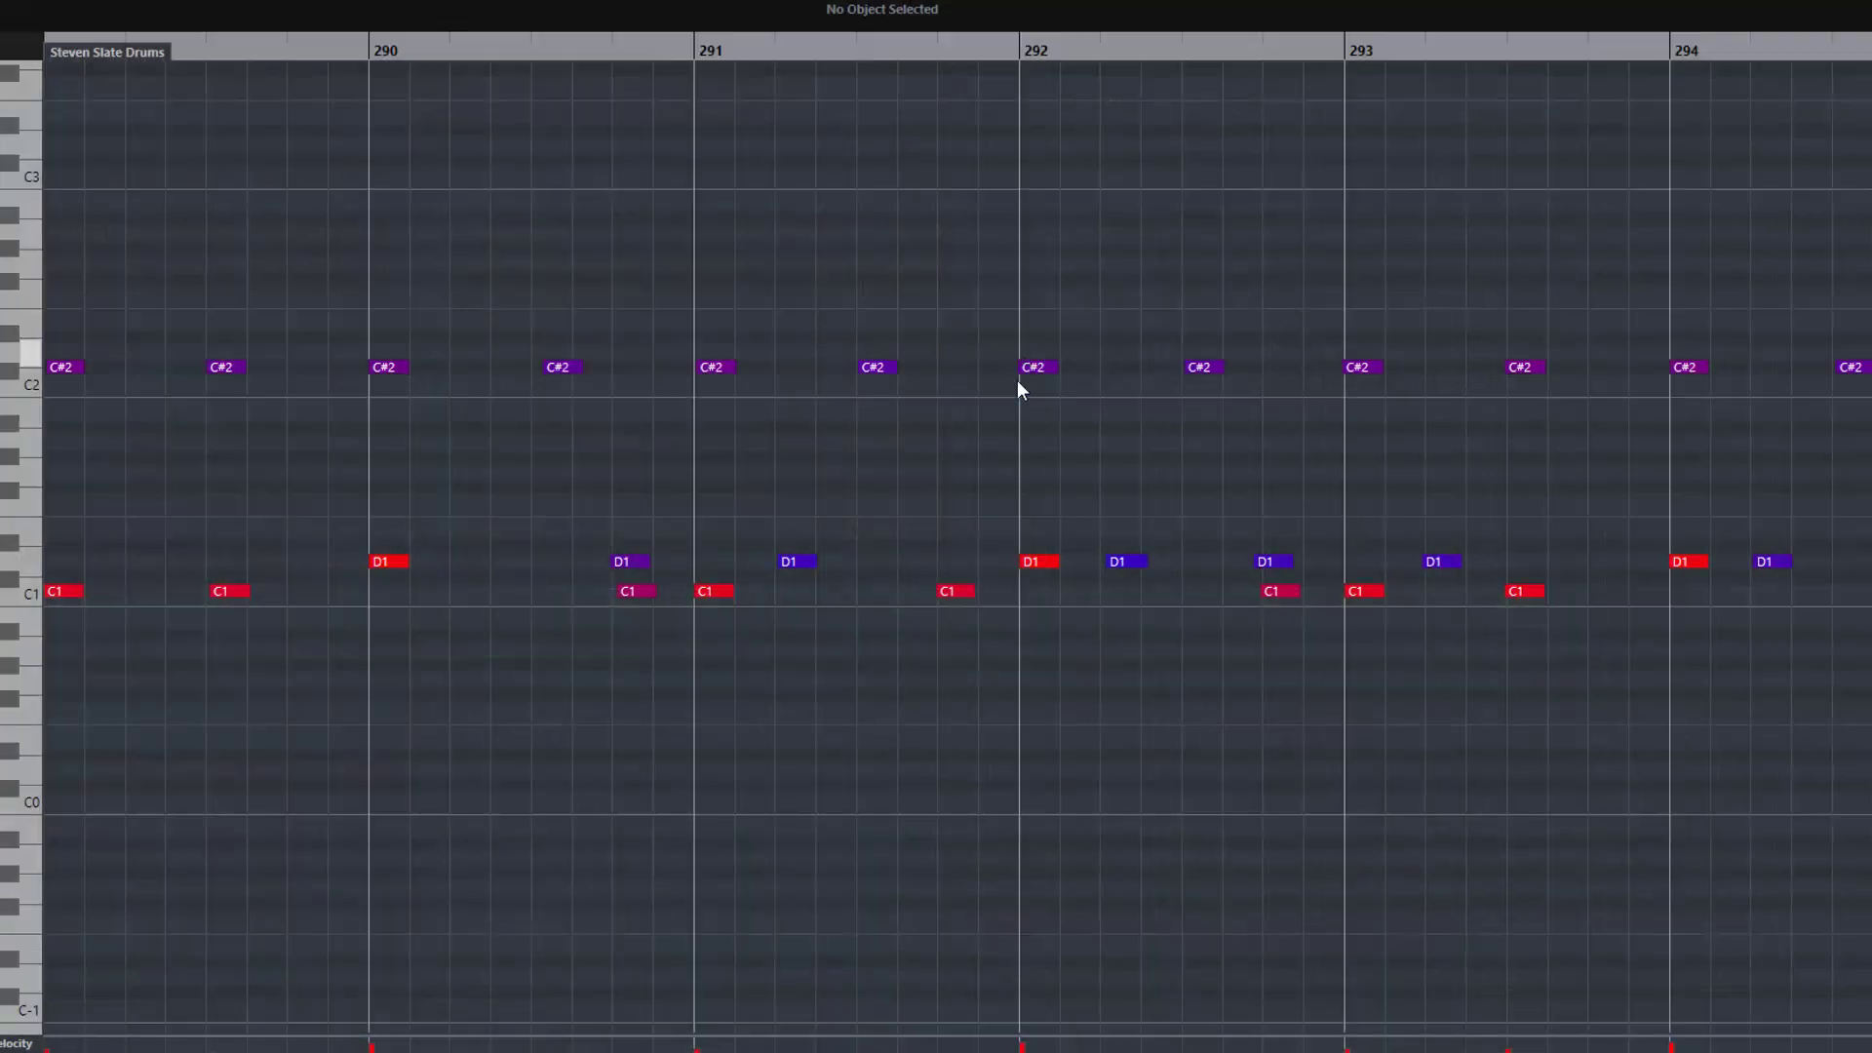
{"action": "scroll", "coordinate": [1008, 408], "scroll_direction": "right", "scroll_amount": 15}
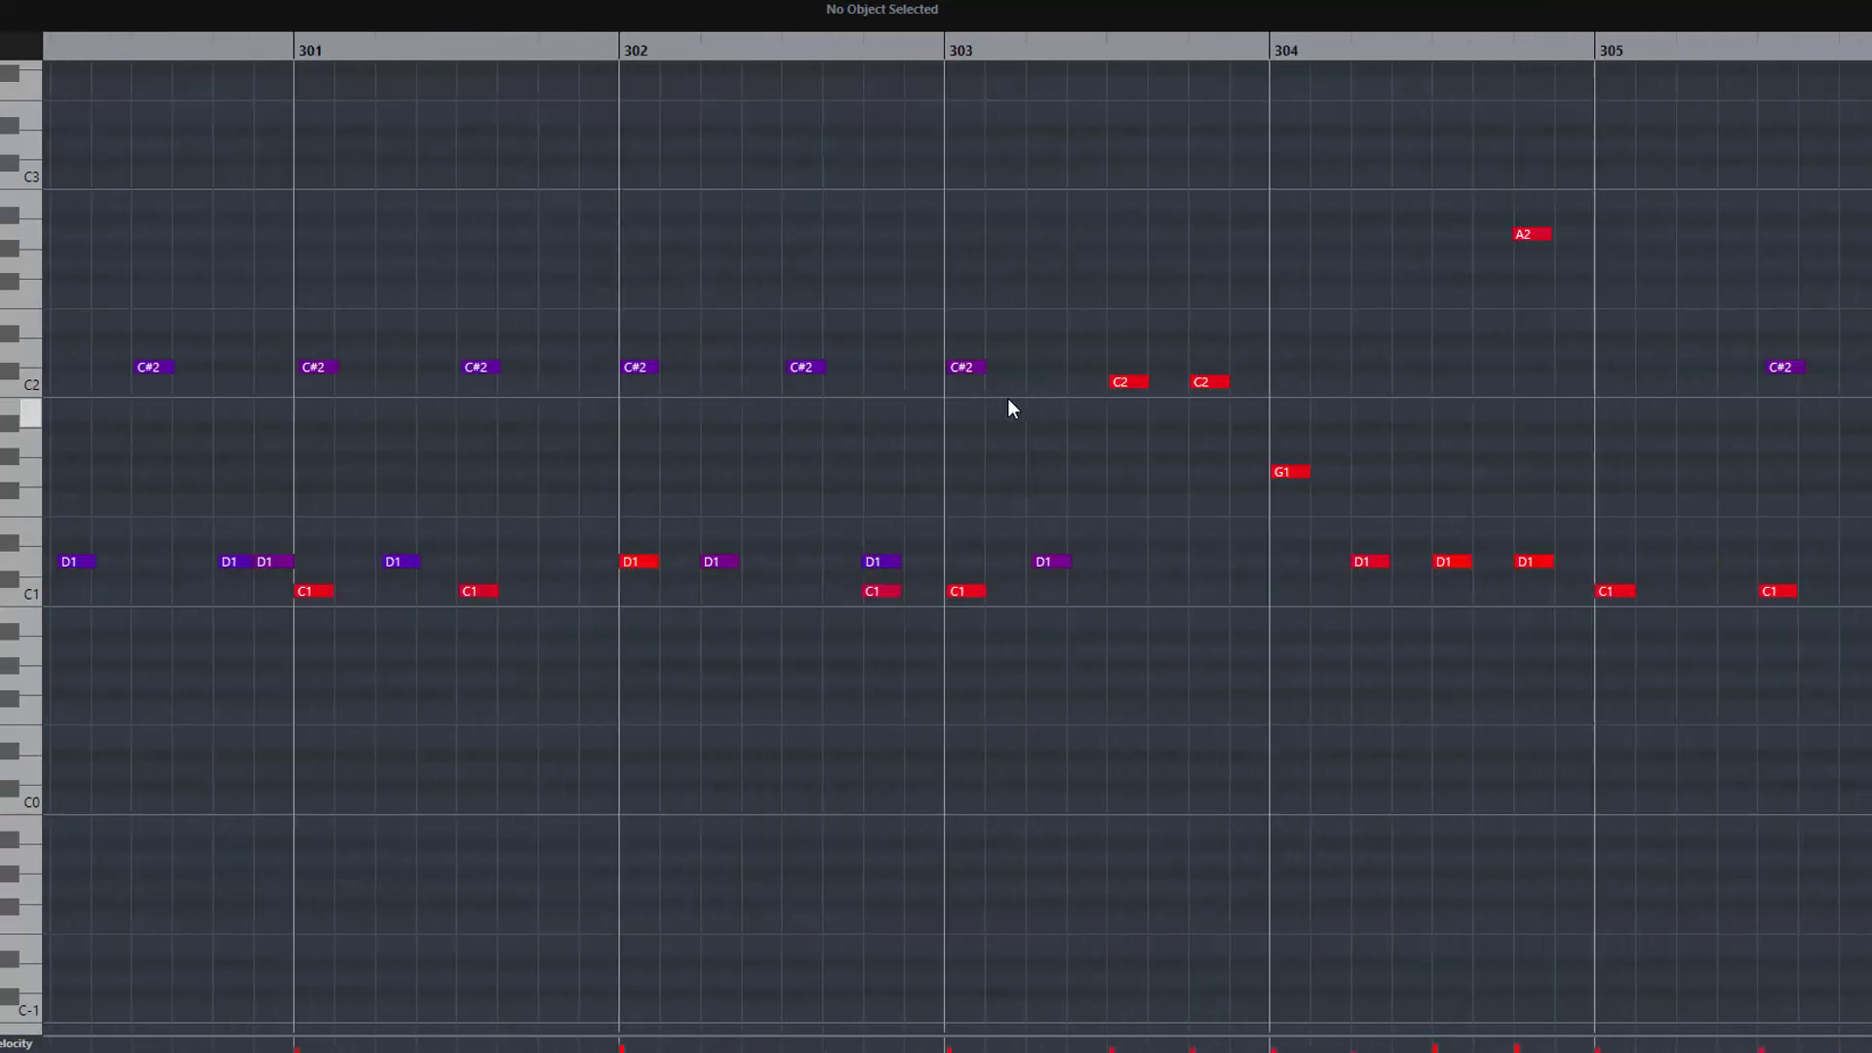
{"action": "scroll", "coordinate": [1008, 408], "scroll_direction": "right", "scroll_amount": 4}
{"action": "left_click", "coordinate": [575, 236]}
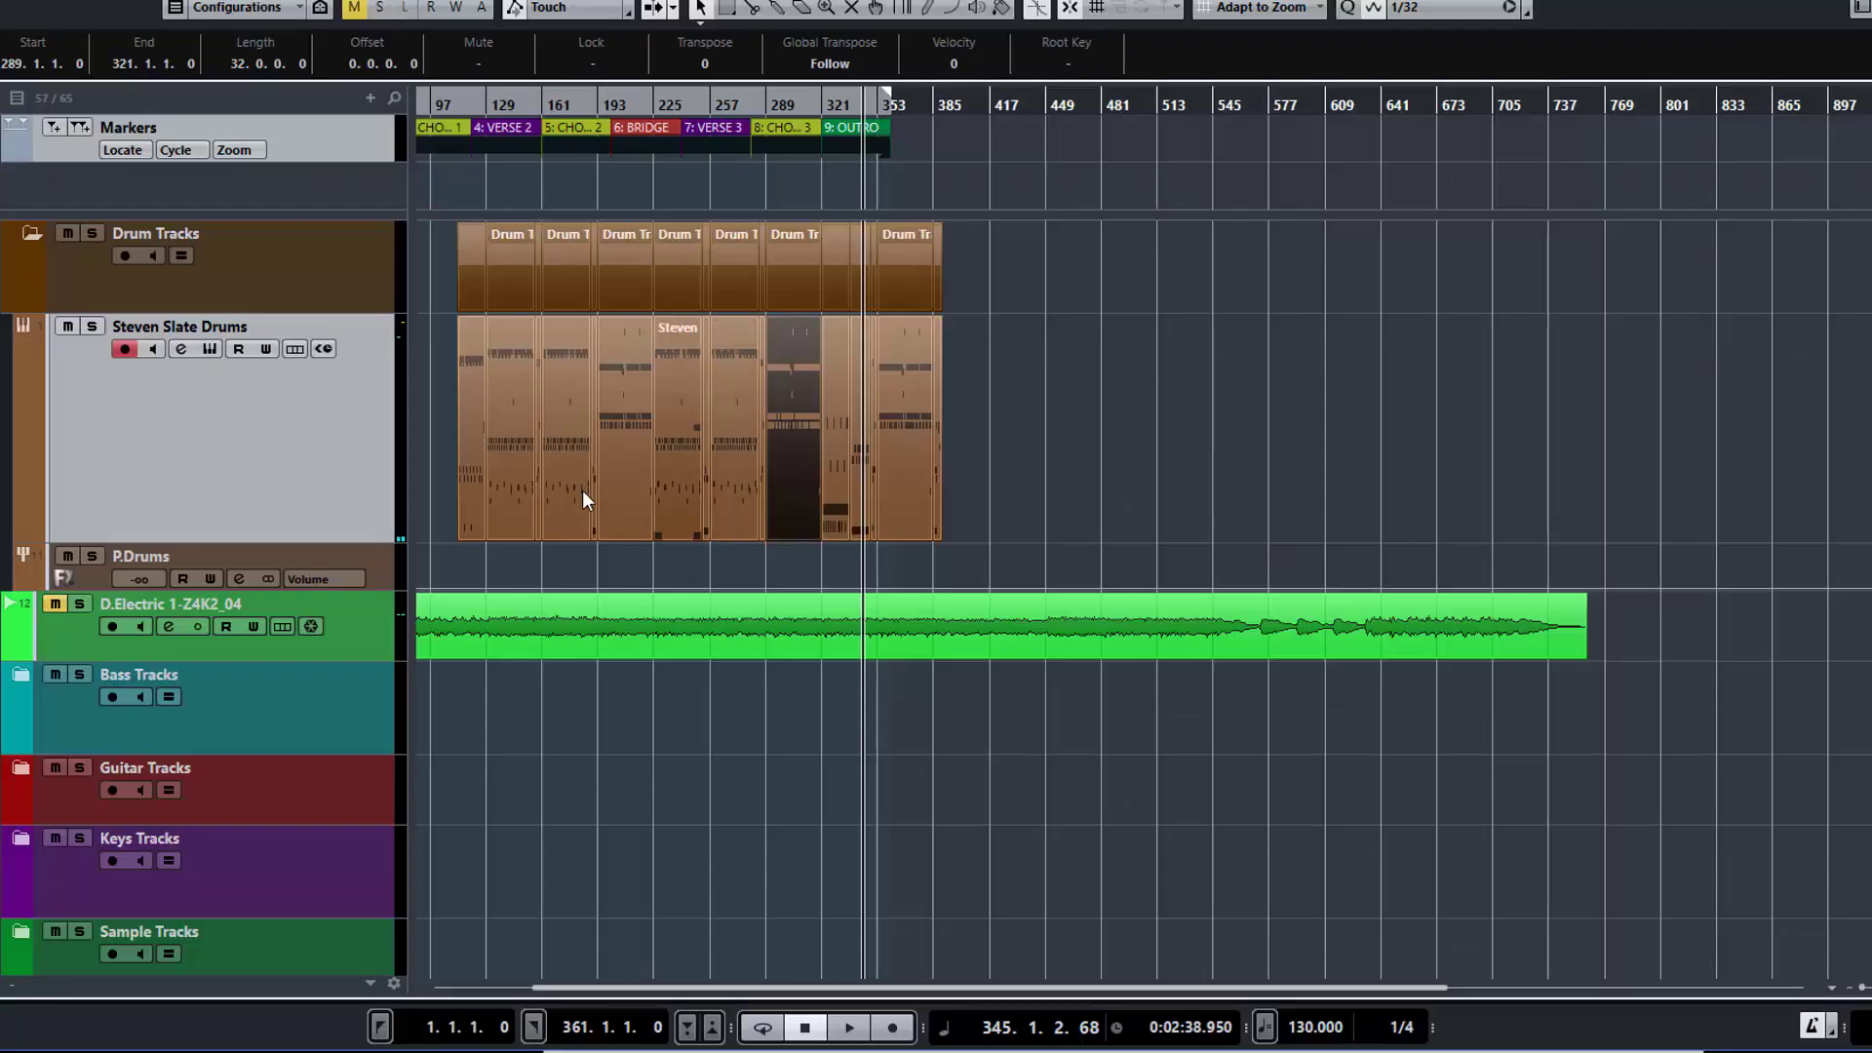
Unmute the D.Electric 1-Z4K2_04 track and play it together with the drums through the start of Verse 2
{"action": "scroll", "coordinate": [483, 523], "scroll_direction": "left", "scroll_amount": 3}
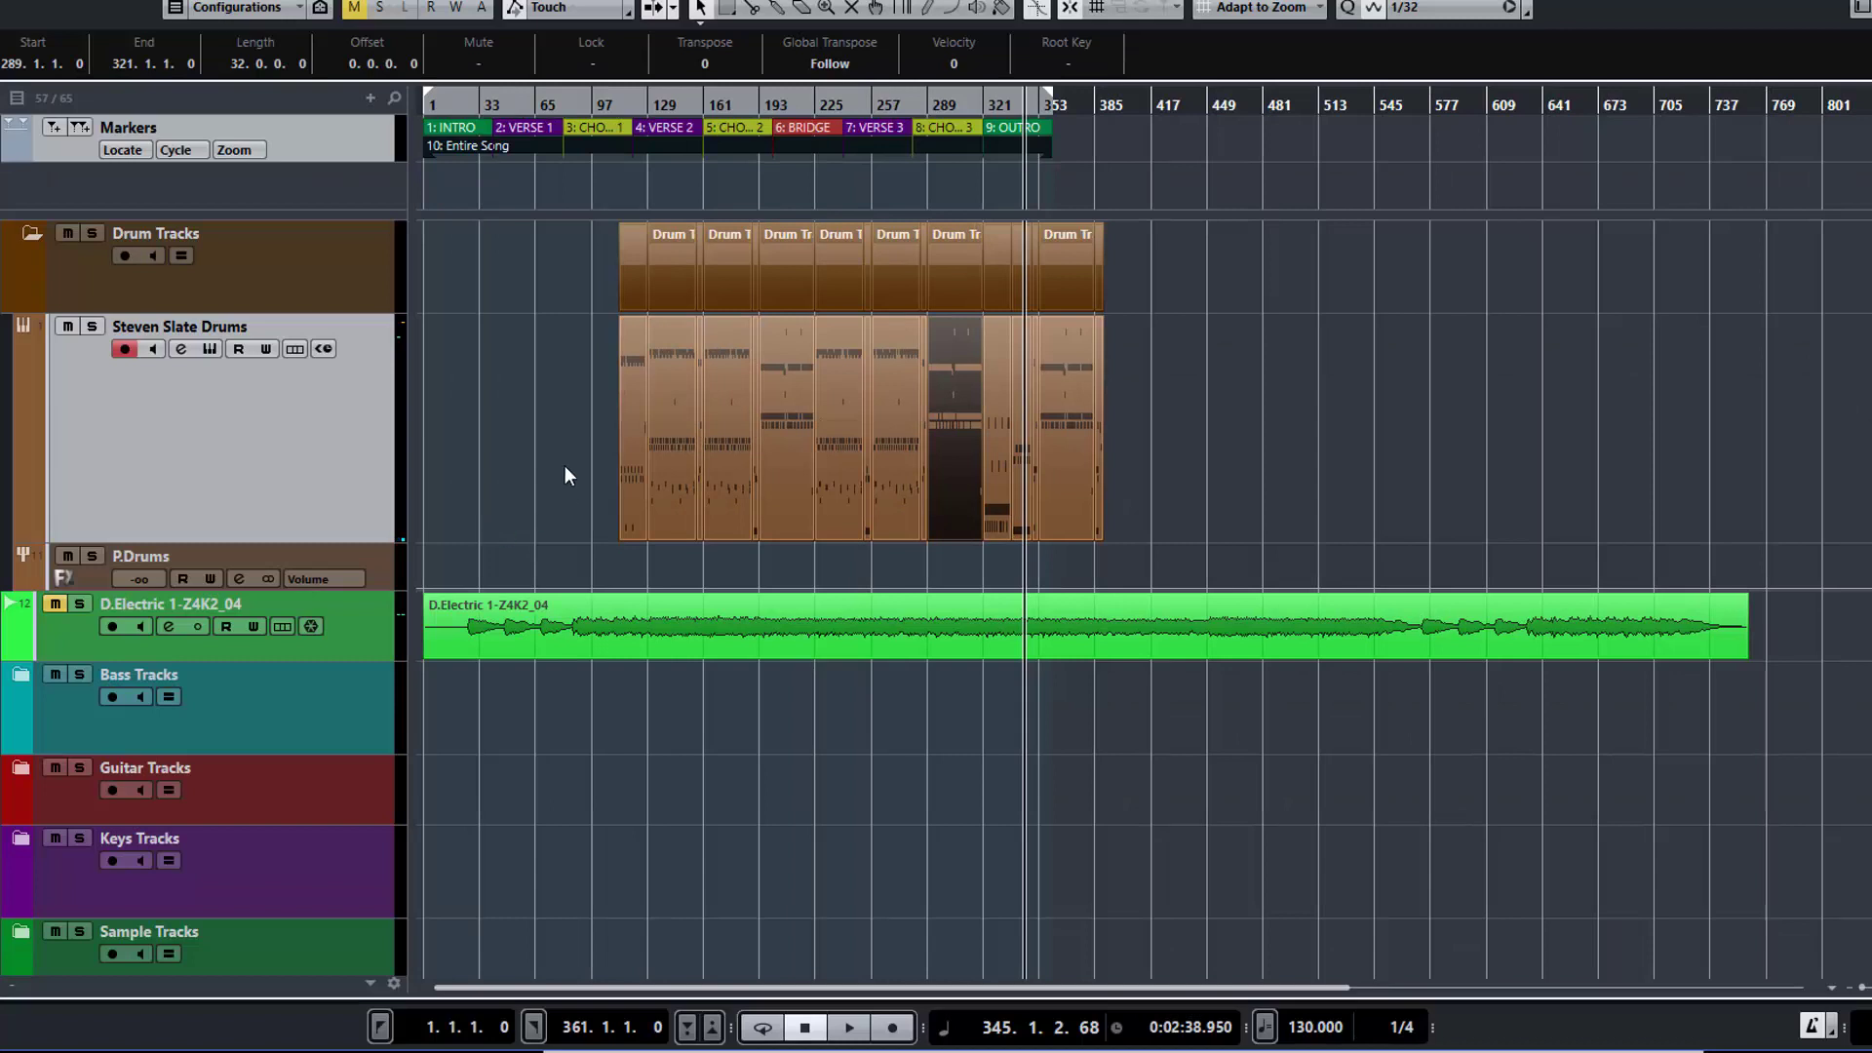
{"action": "left_click", "coordinate": [602, 511]}
{"action": "left_click", "coordinate": [56, 604]}
{"action": "key", "text": "space"}
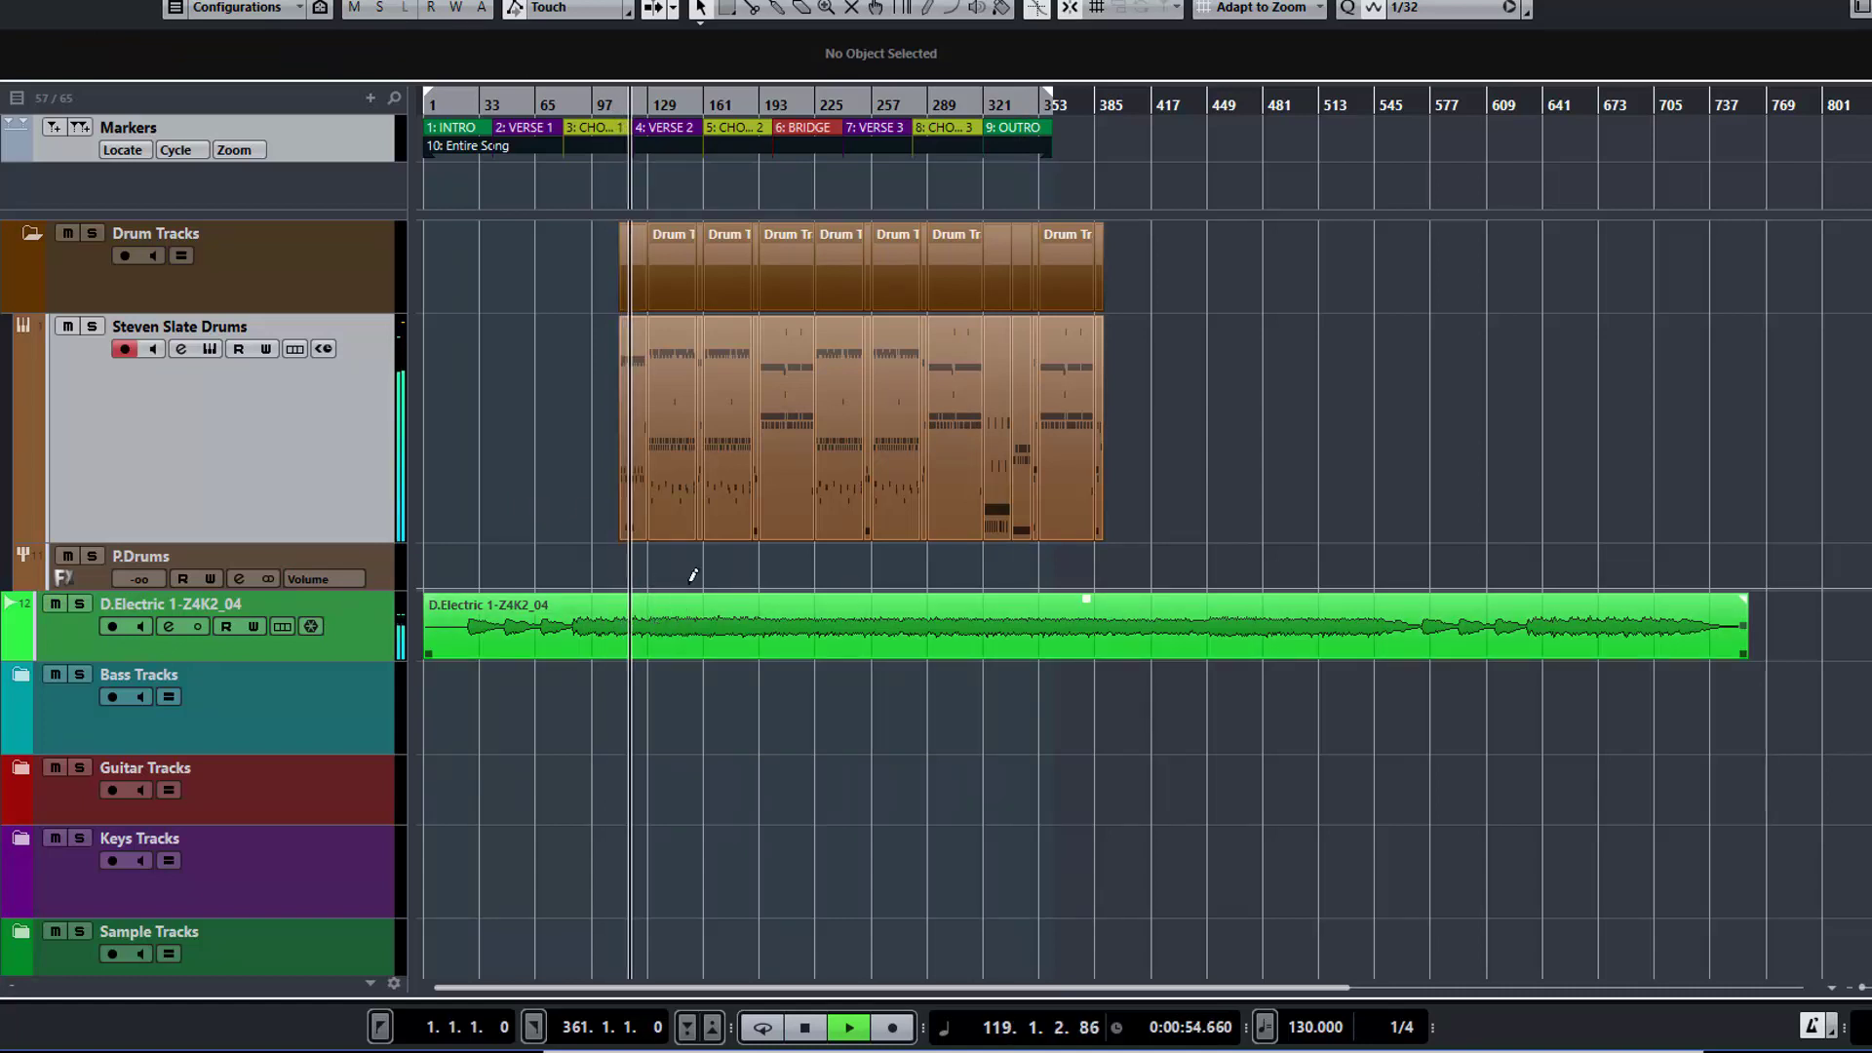
{"action": "key", "text": "h"}
{"action": "key", "text": "h"}
{"action": "key", "text": "h"}
{"action": "key", "text": "h"}
{"action": "key", "text": "h"}
{"action": "key", "text": "h"}
{"action": "key", "text": "h"}
{"action": "key", "text": "h"}
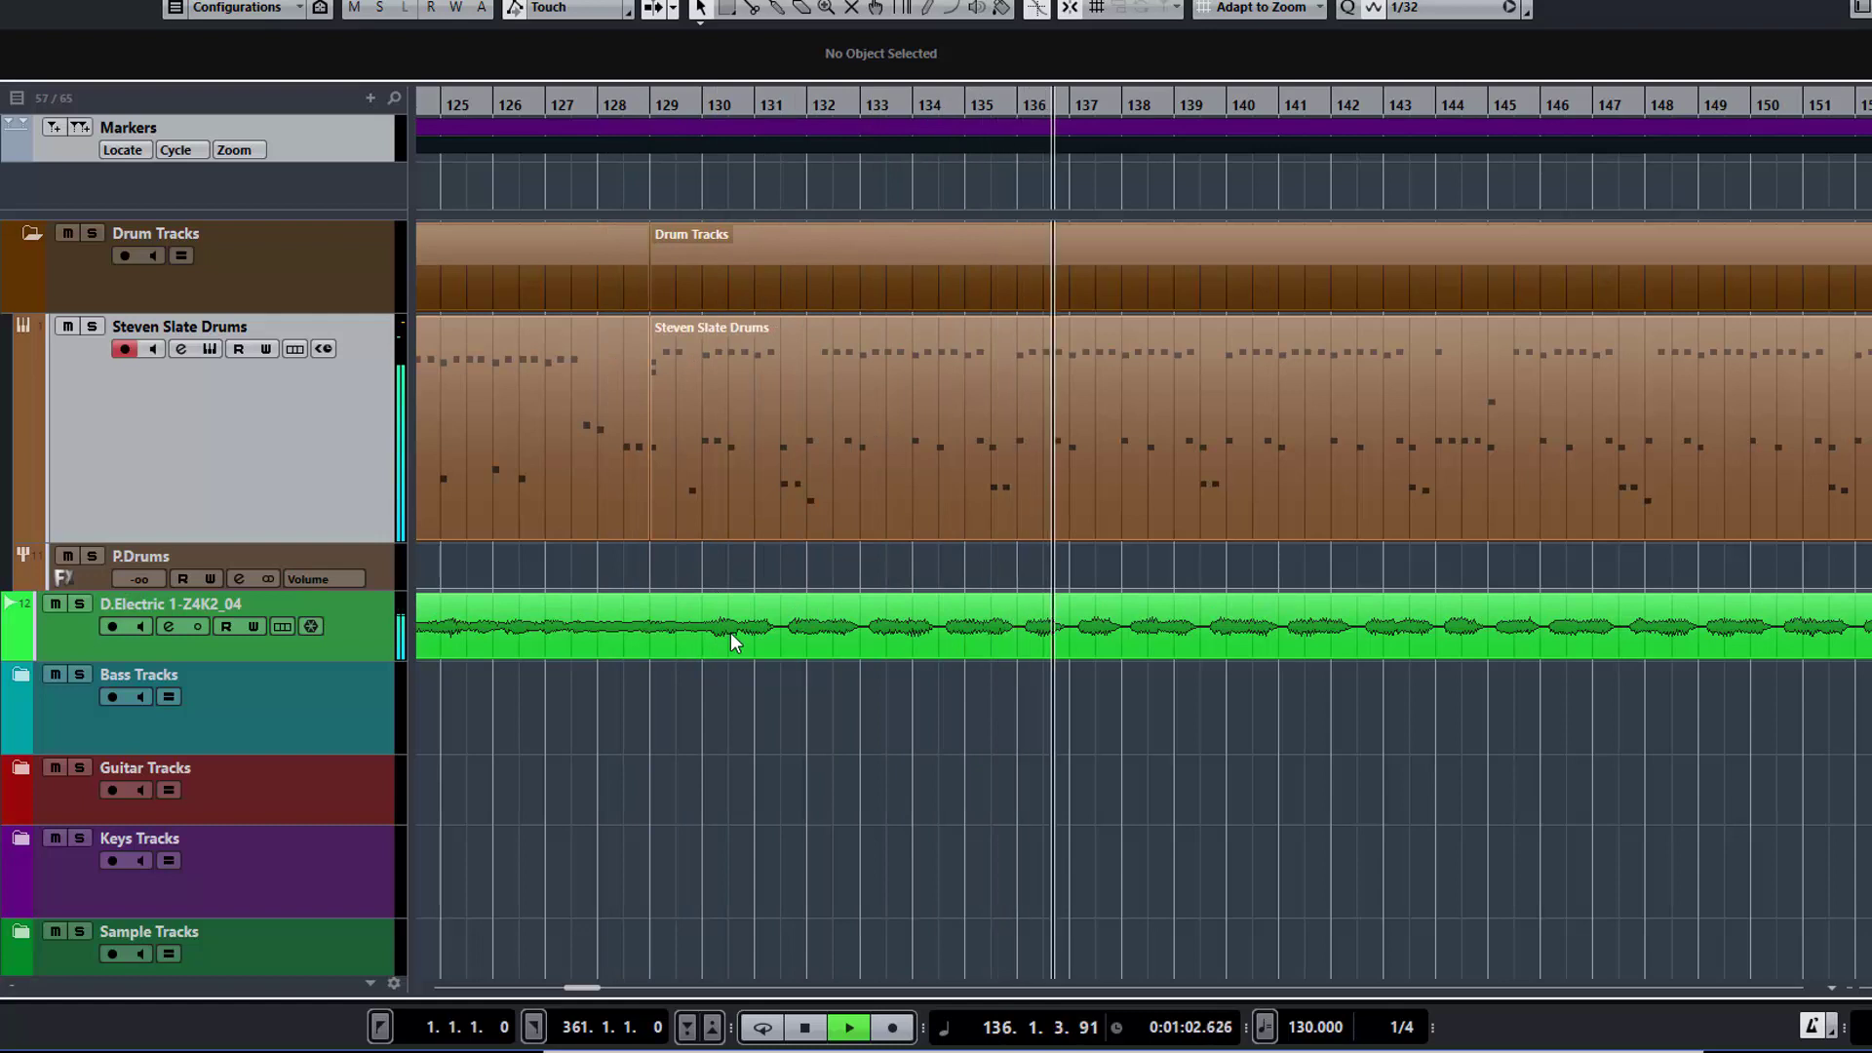
{"action": "key", "text": "space"}
Split the D.Electric 1-Z4K2_04 audio at about bar 101 and delete the section before the cut
{"action": "scroll", "coordinate": [1108, 406], "scroll_direction": "right", "scroll_amount": 7}
{"action": "left_click_drag", "start_coordinate": [975, 641], "coordinate": [874, 635]}
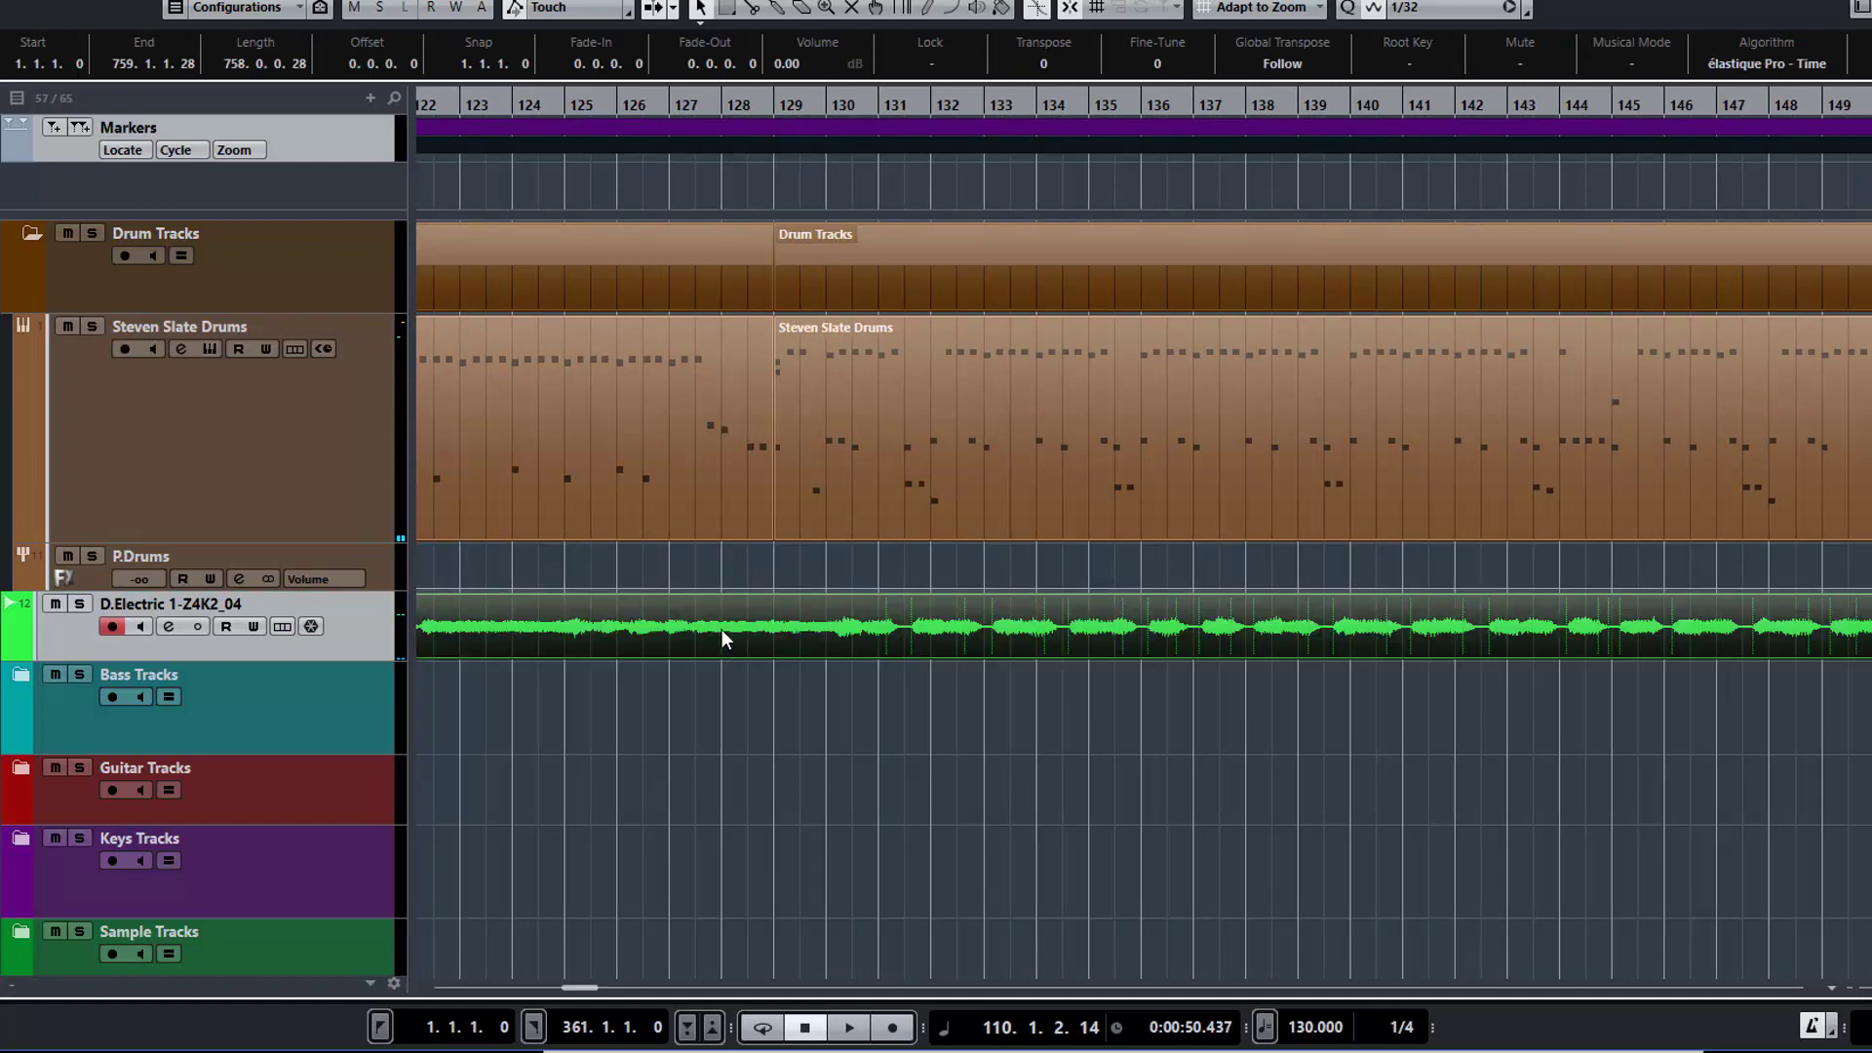
{"action": "scroll", "coordinate": [699, 728], "scroll_direction": "left", "scroll_amount": 6}
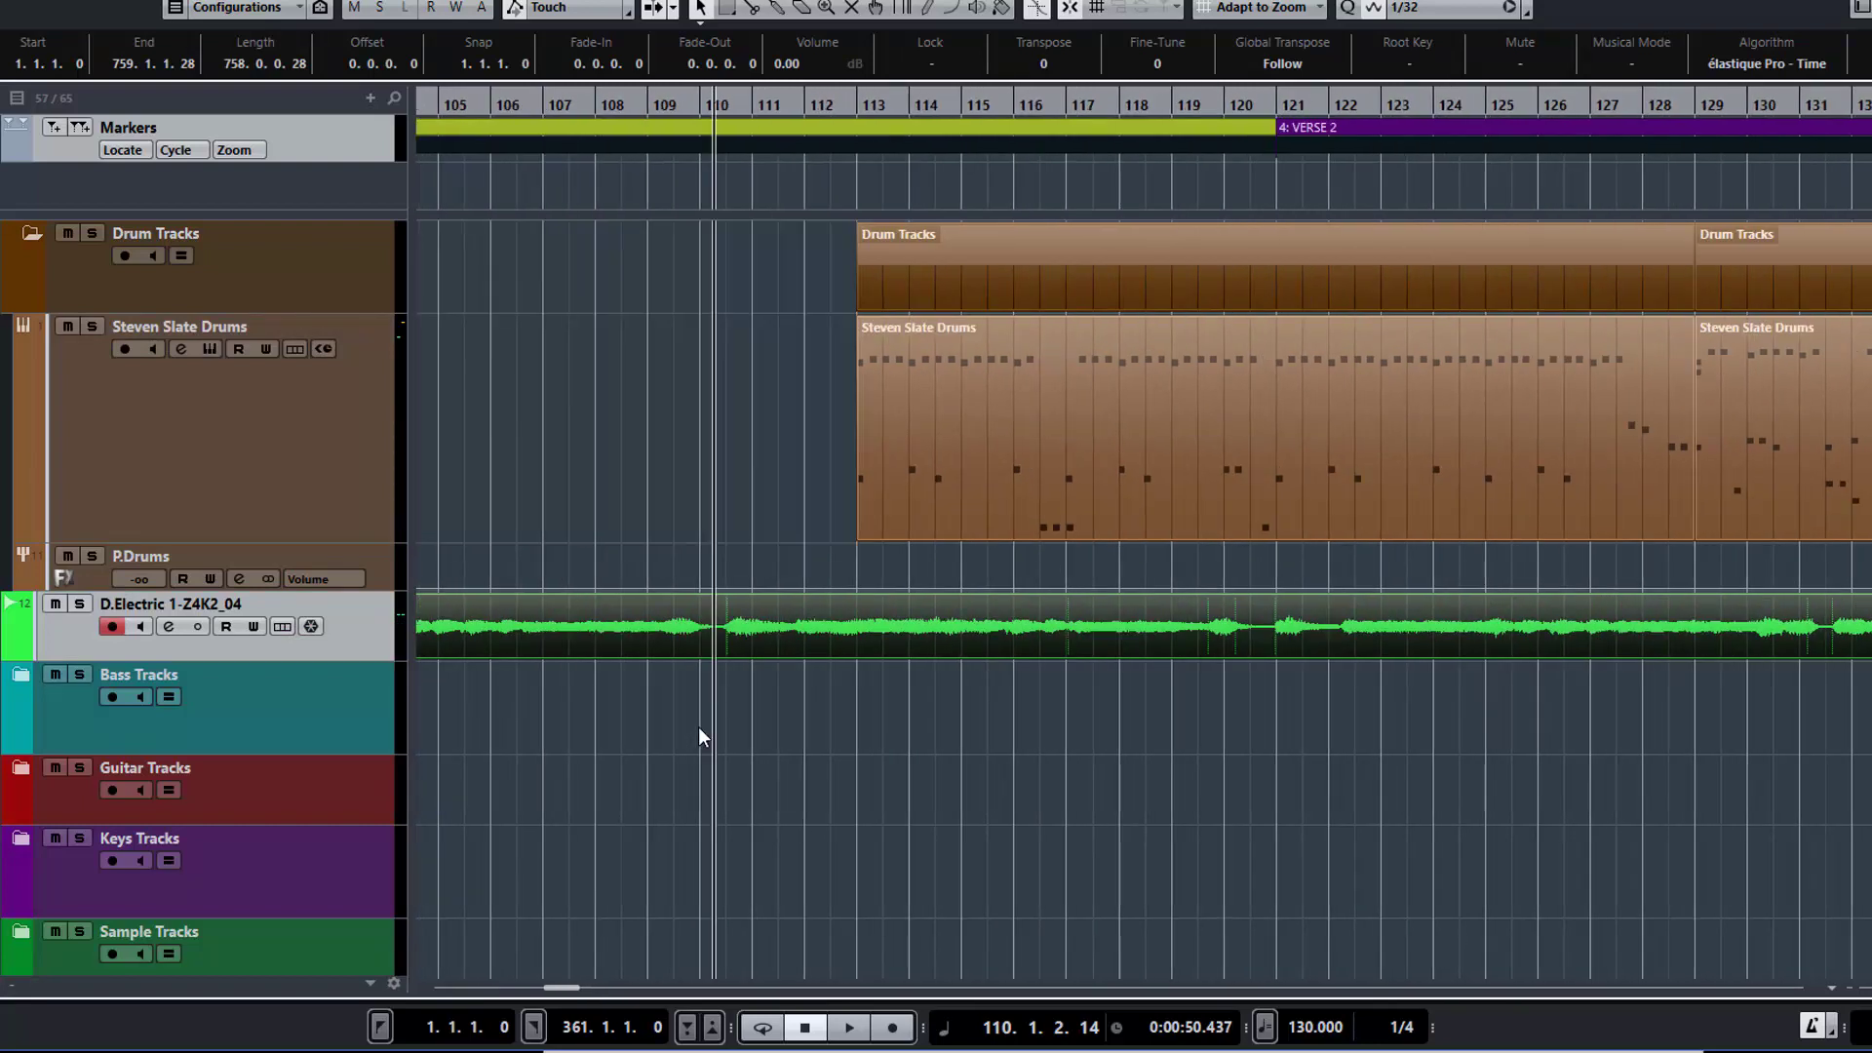
{"action": "scroll", "coordinate": [698, 727], "scroll_direction": "left", "scroll_amount": 3}
{"action": "left_click", "coordinate": [710, 640], "text": "alt"}
{"action": "left_click", "coordinate": [676, 646]}
{"action": "key", "text": "Delete"}
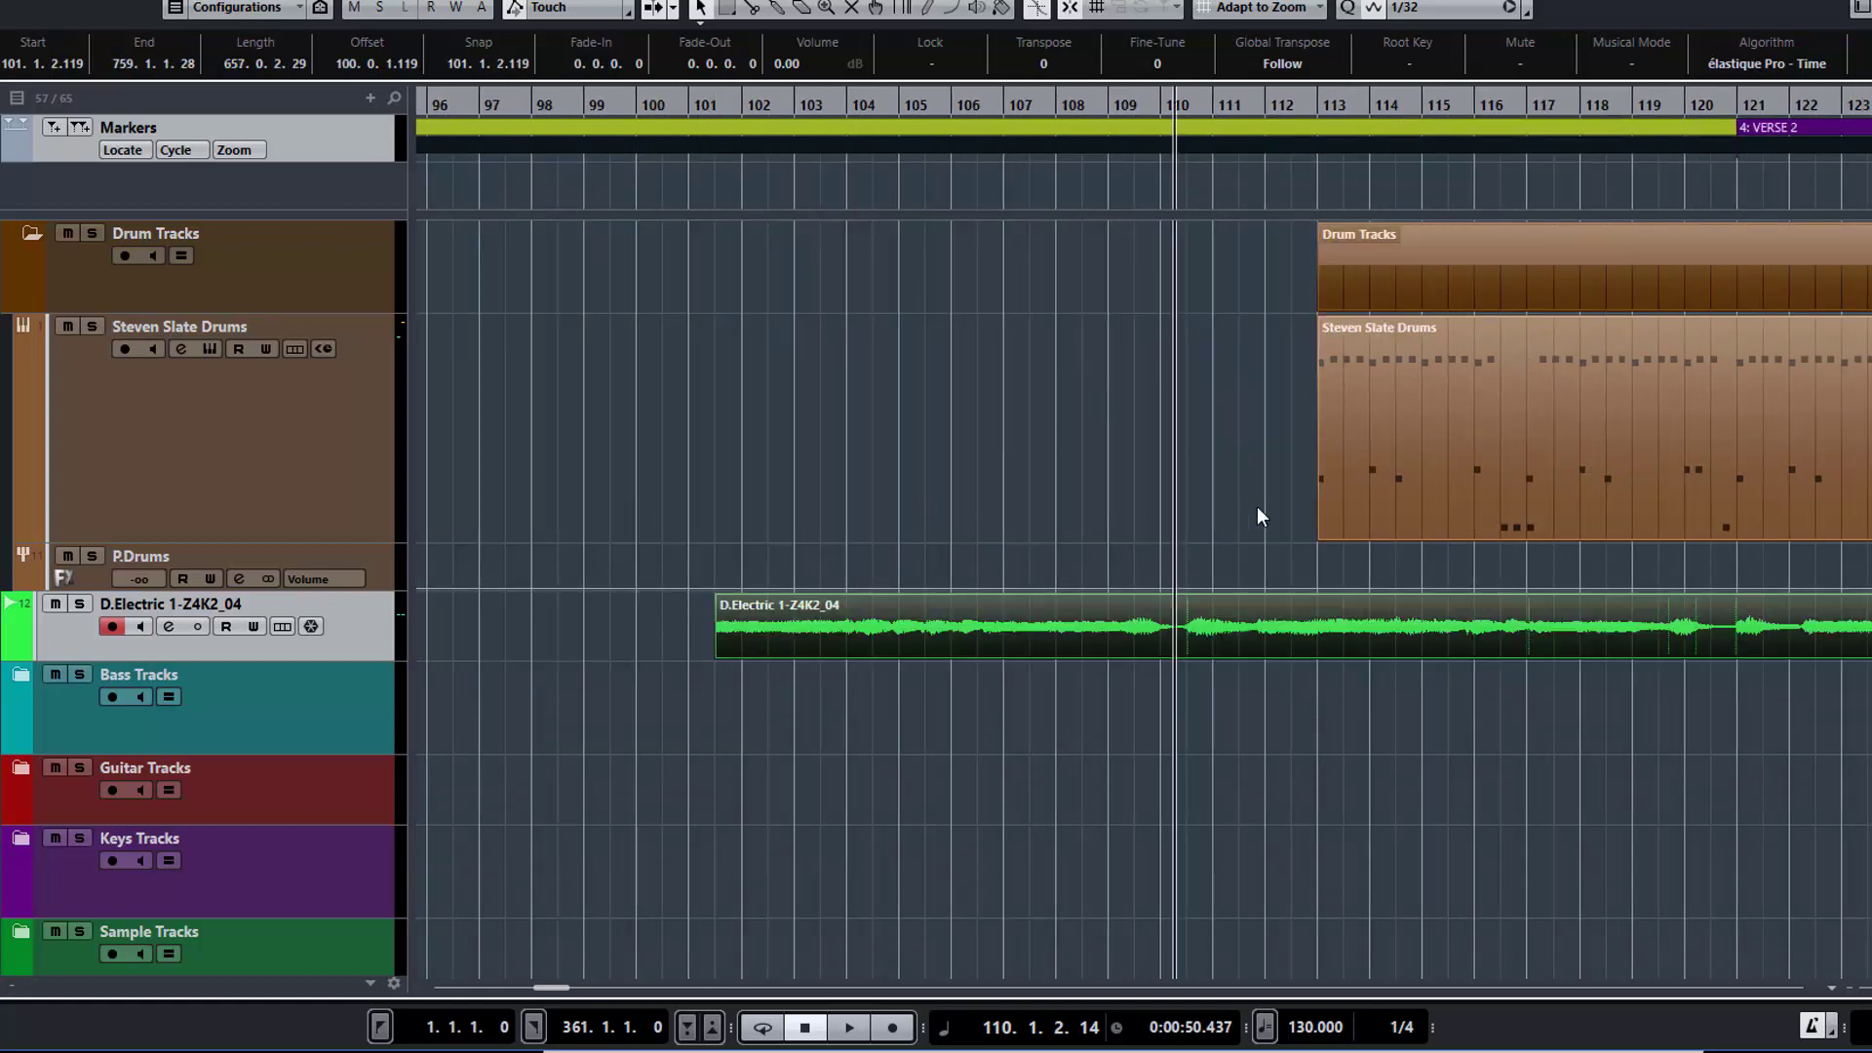
Shift the remaining D.Electric audio about one bar earlier to start at bar 100, and play it with the drums into Chorus 2 with autoscroll on
{"action": "scroll", "coordinate": [1255, 508], "scroll_direction": "right", "scroll_amount": 7}
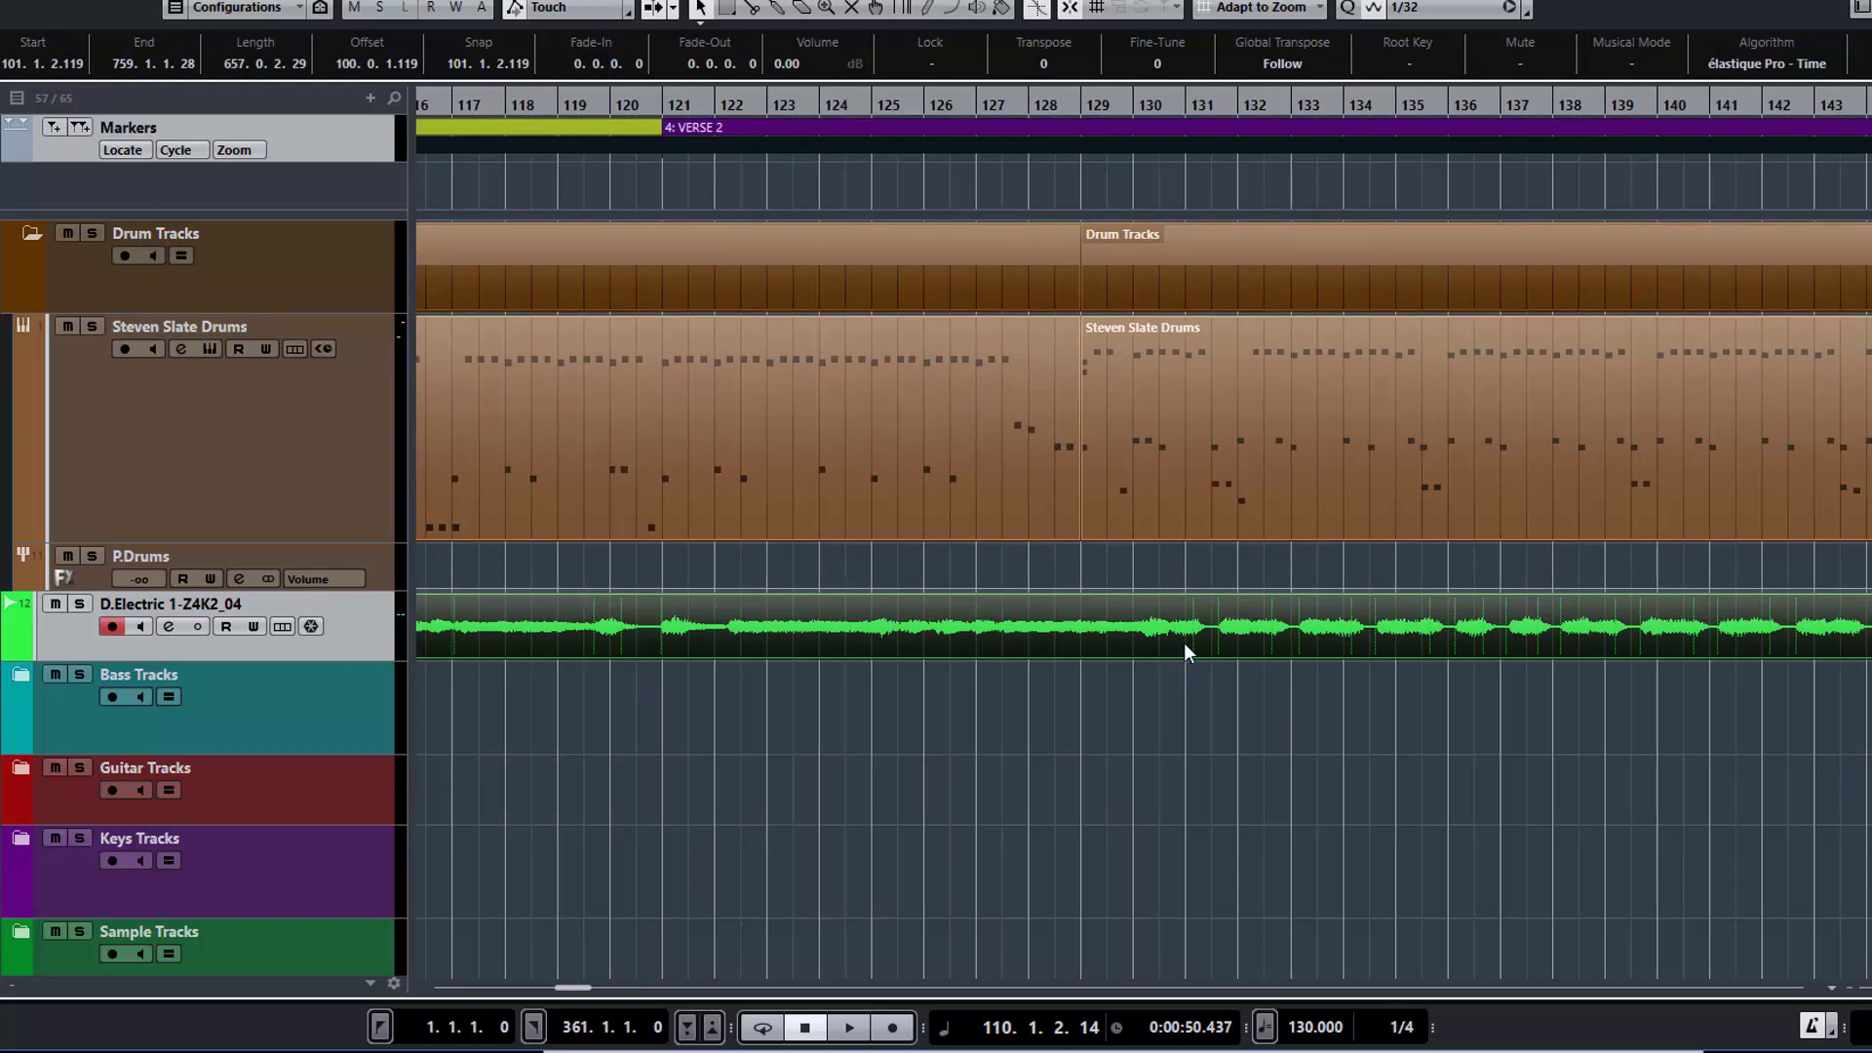
{"action": "left_click_drag", "start_coordinate": [1165, 640], "coordinate": [1128, 644]}
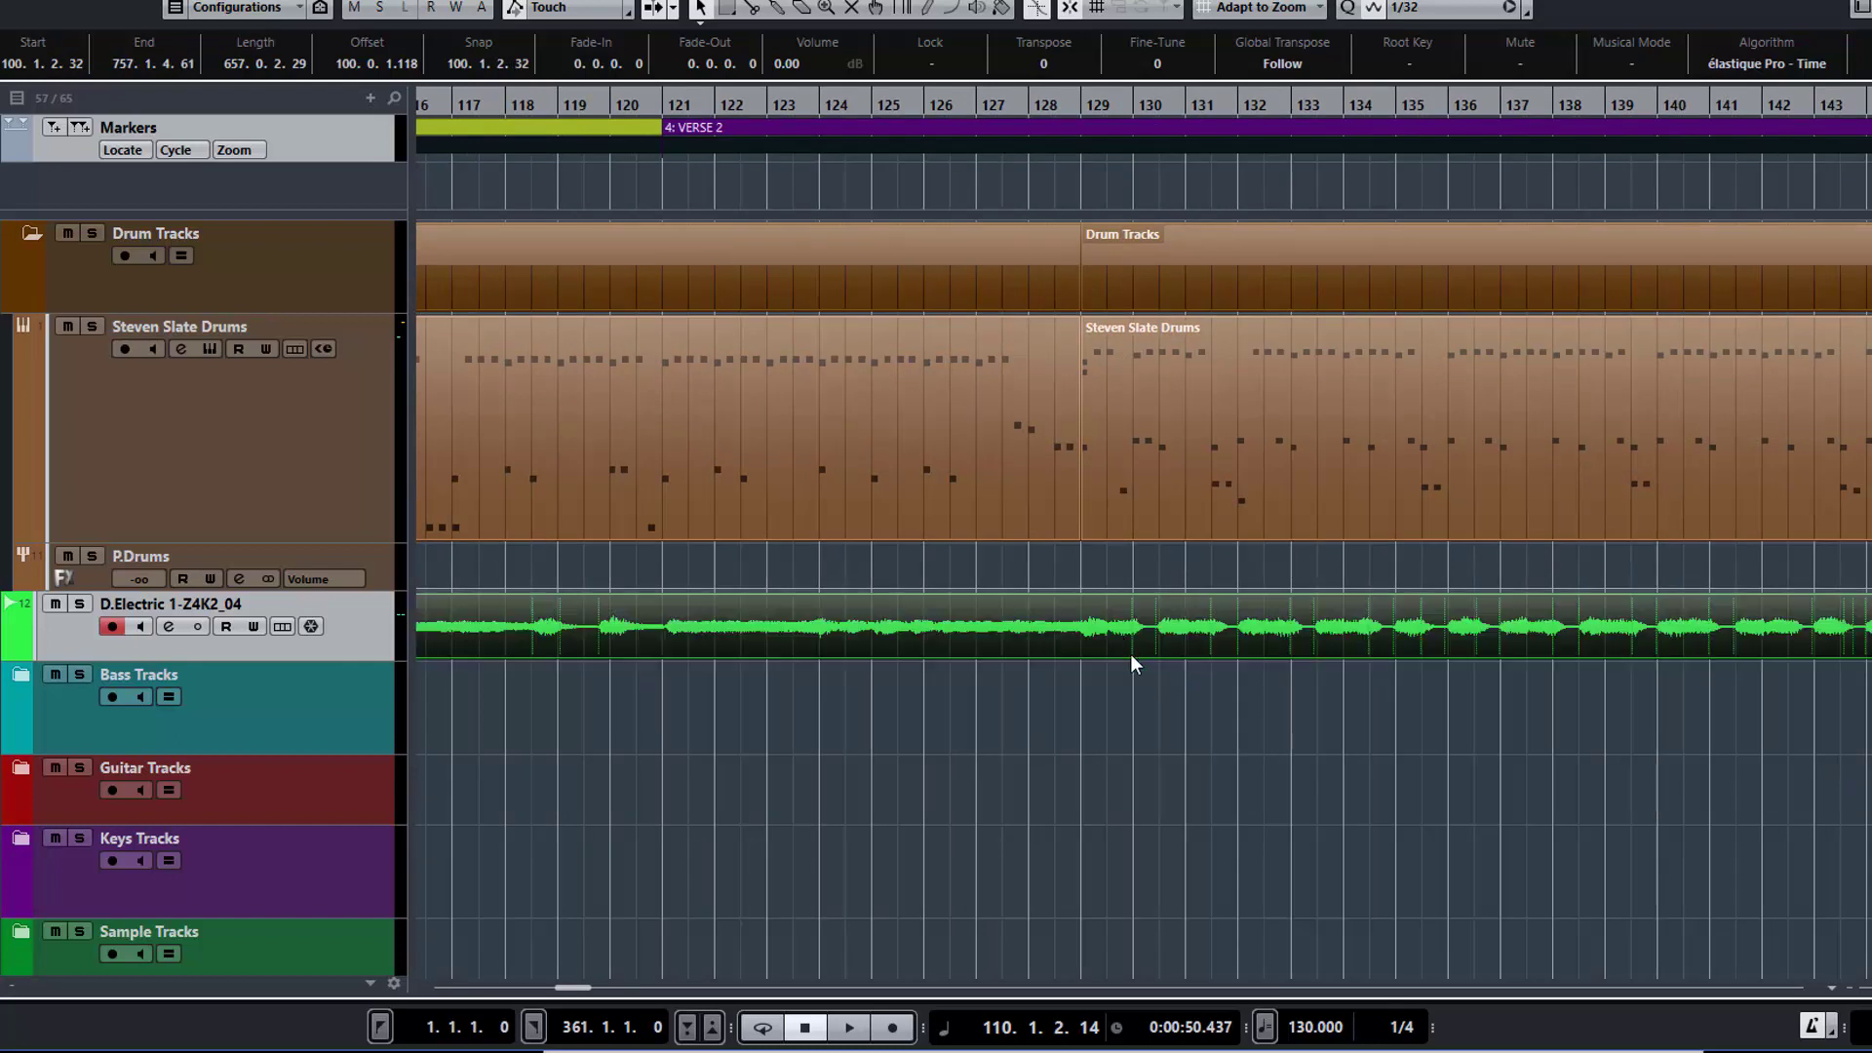
{"action": "left_click", "coordinate": [1045, 700]}
{"action": "key", "text": "space"}
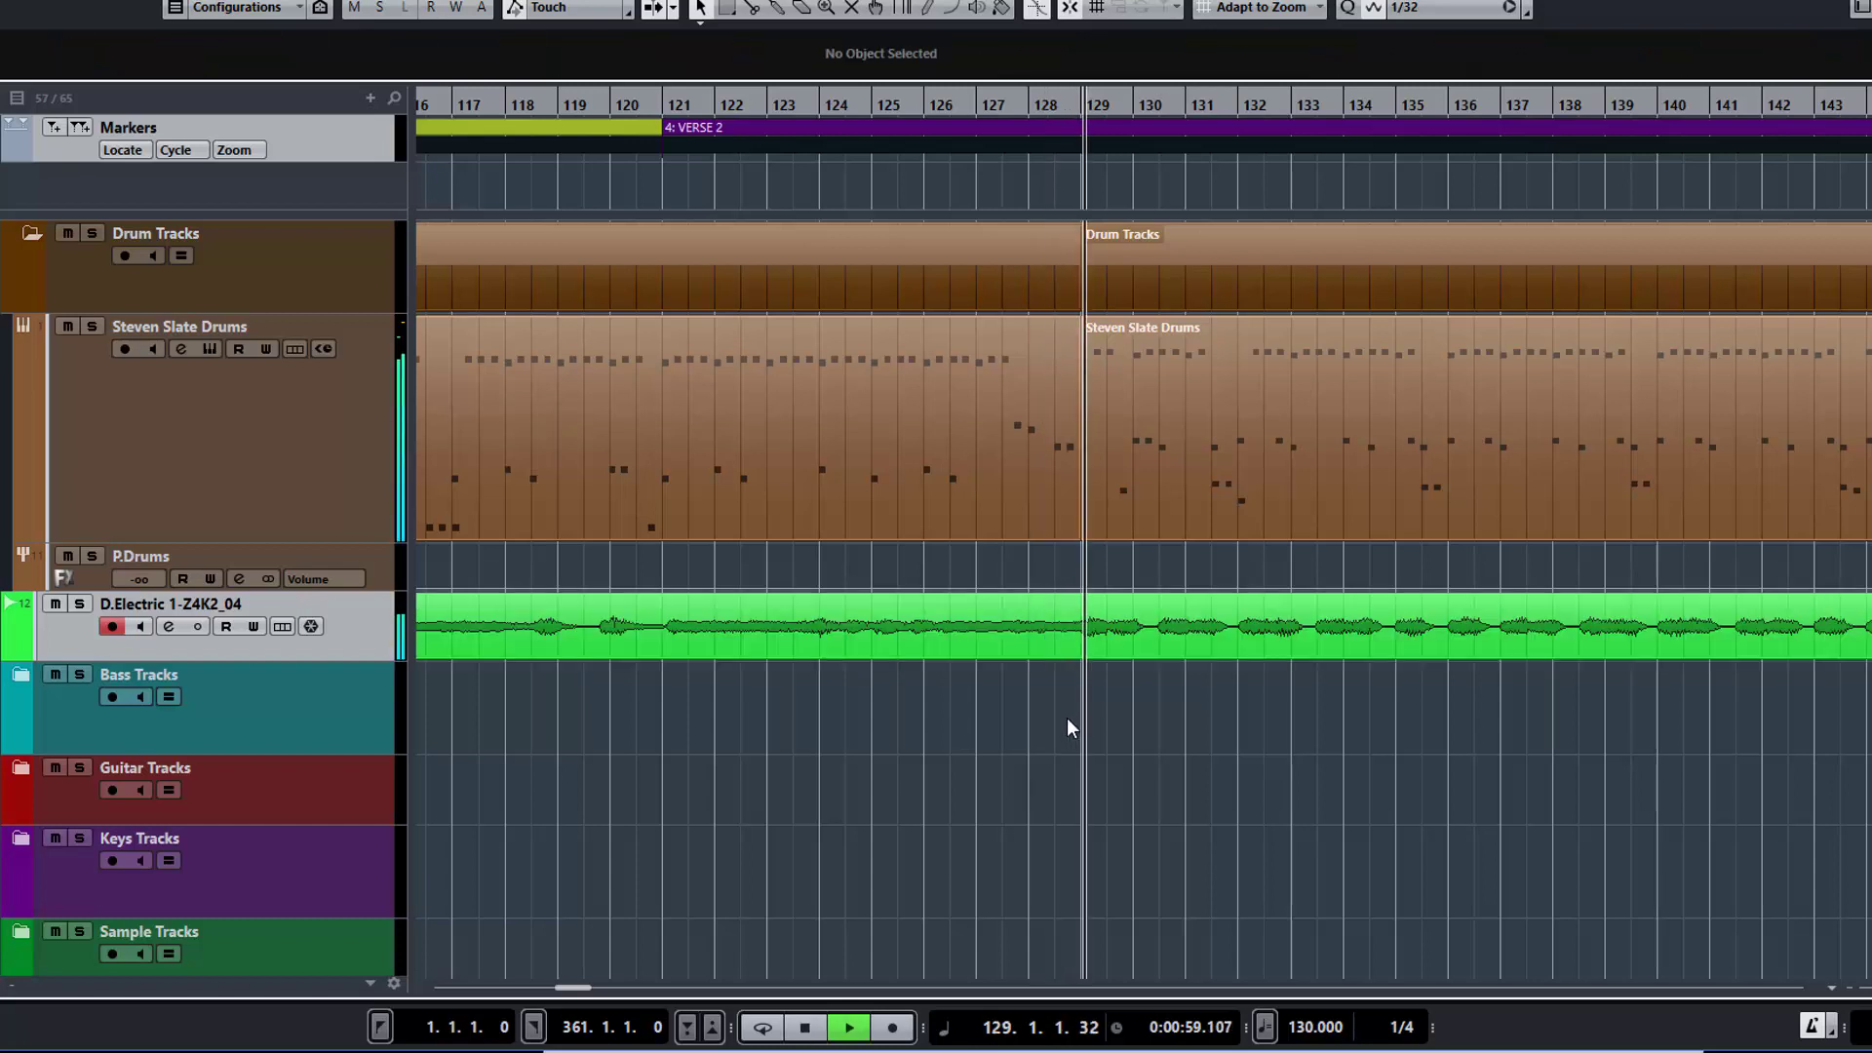
{"action": "key", "text": "f"}
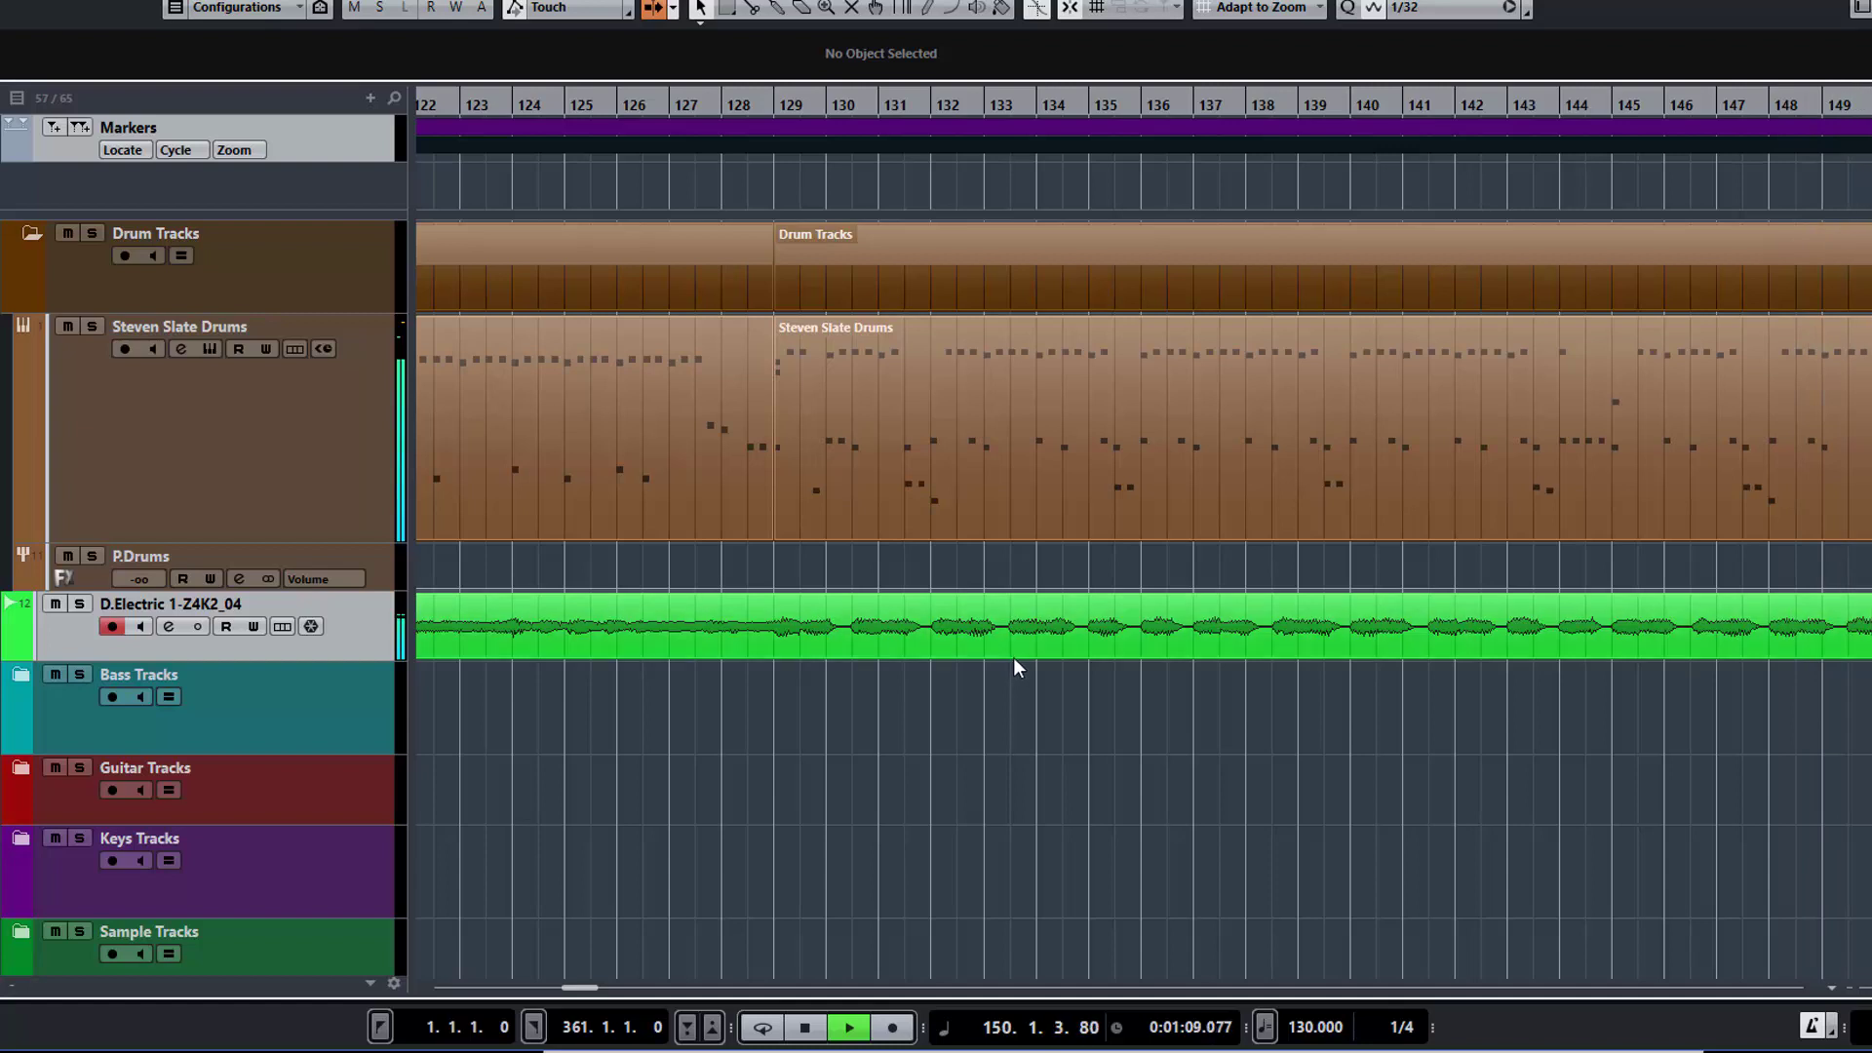
{"action": "scroll", "coordinate": [1141, 655], "scroll_direction": "right", "scroll_amount": 4}
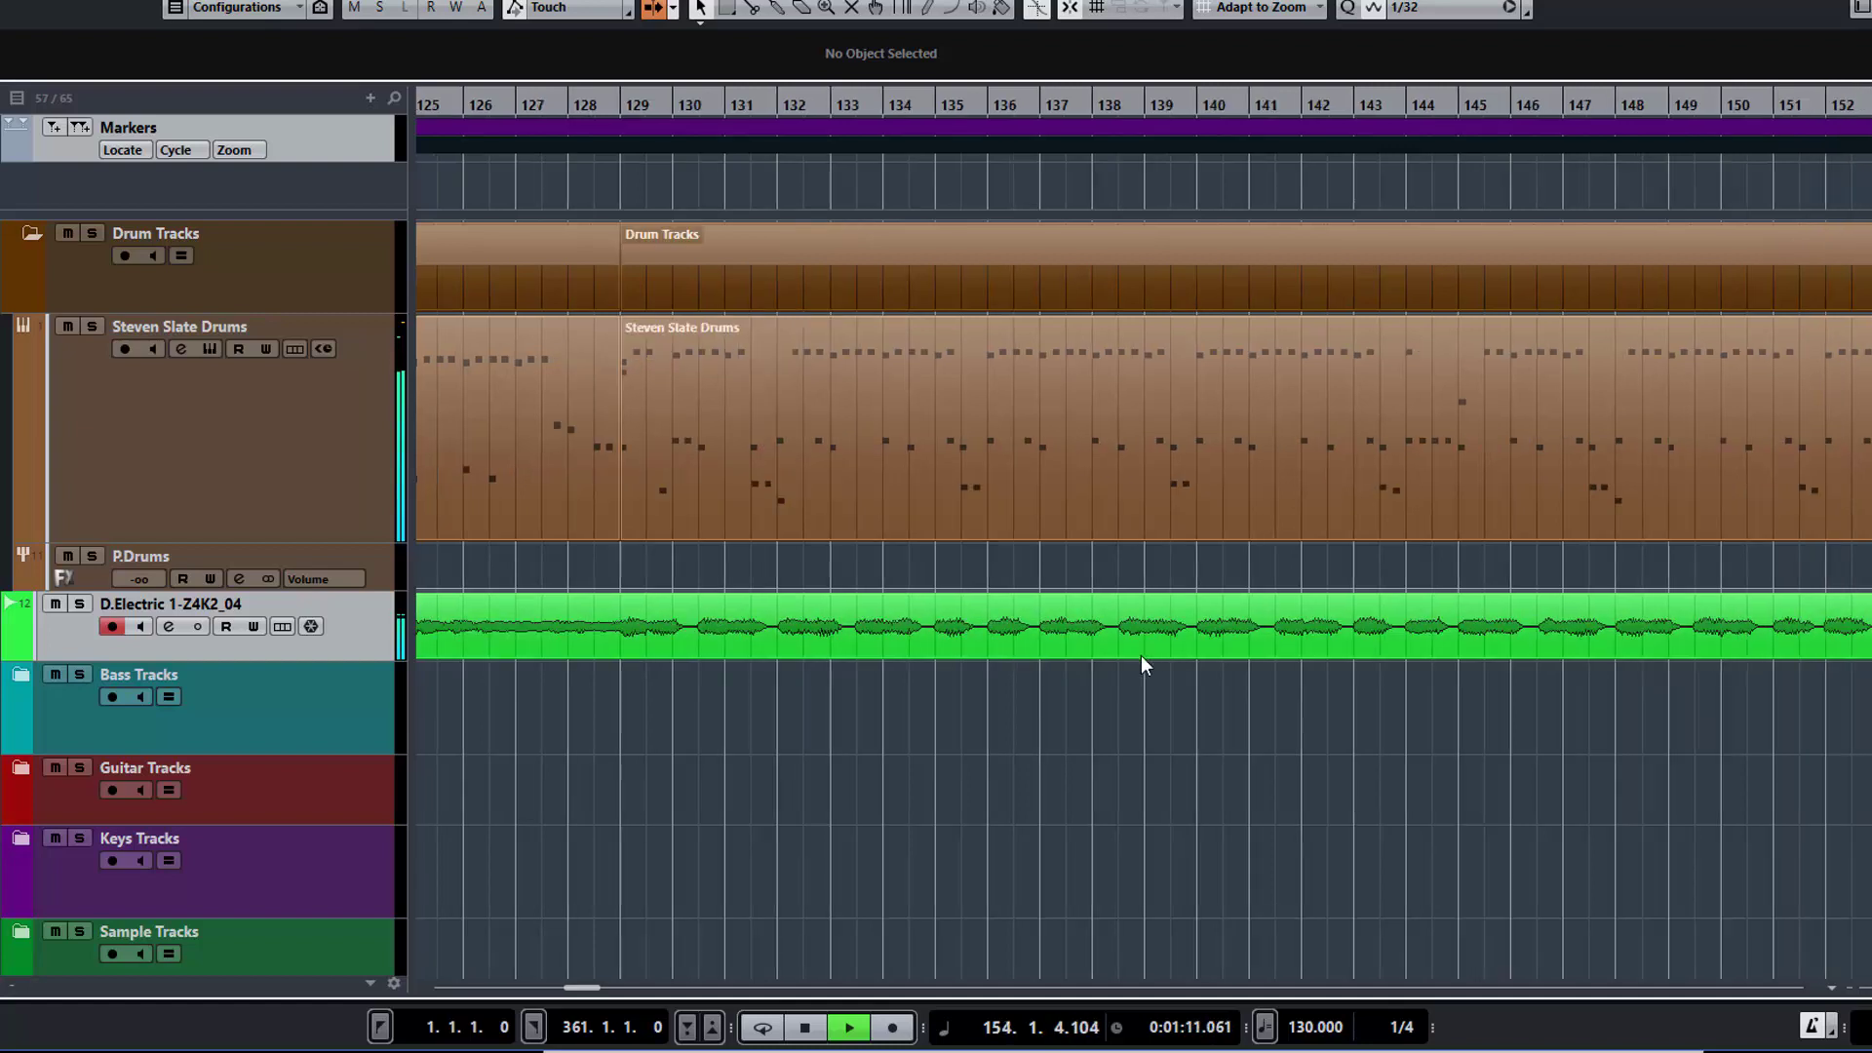
{"action": "scroll", "coordinate": [1141, 666], "scroll_direction": "right", "scroll_amount": 5}
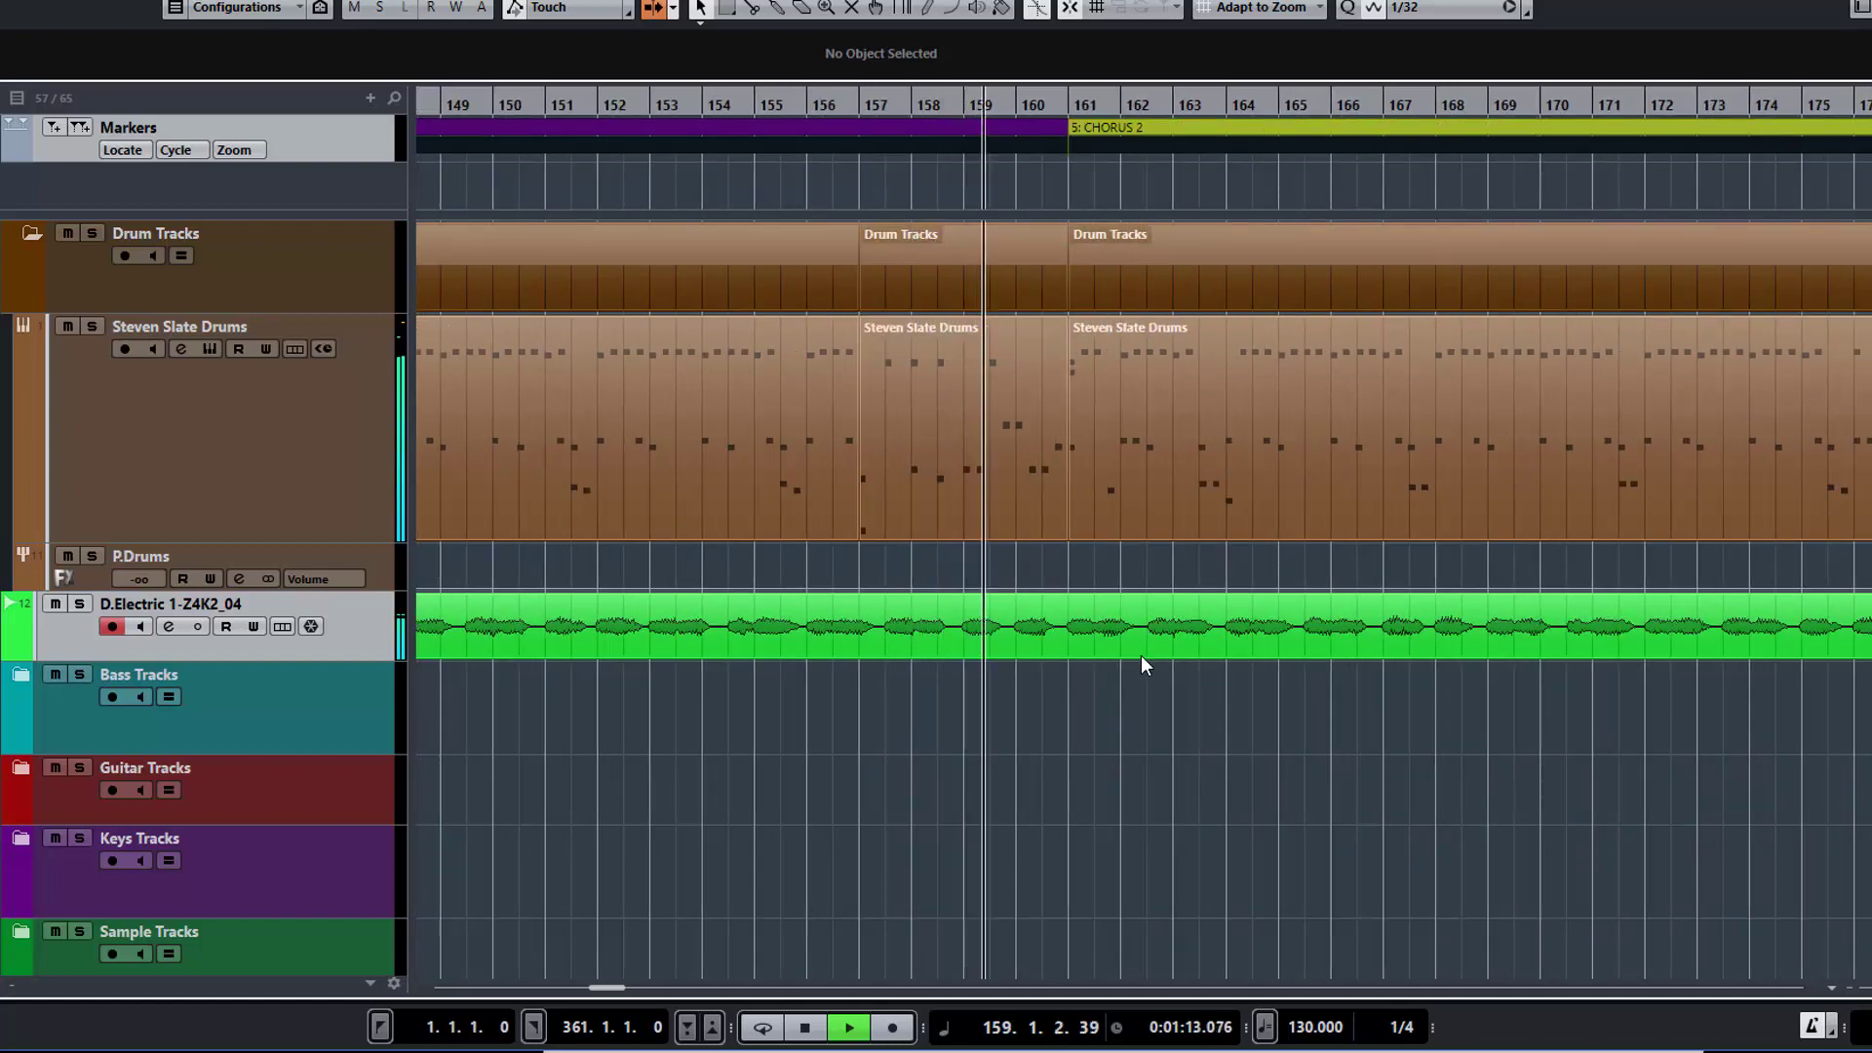
{"action": "scroll", "coordinate": [1141, 665], "scroll_direction": "right", "scroll_amount": 2}
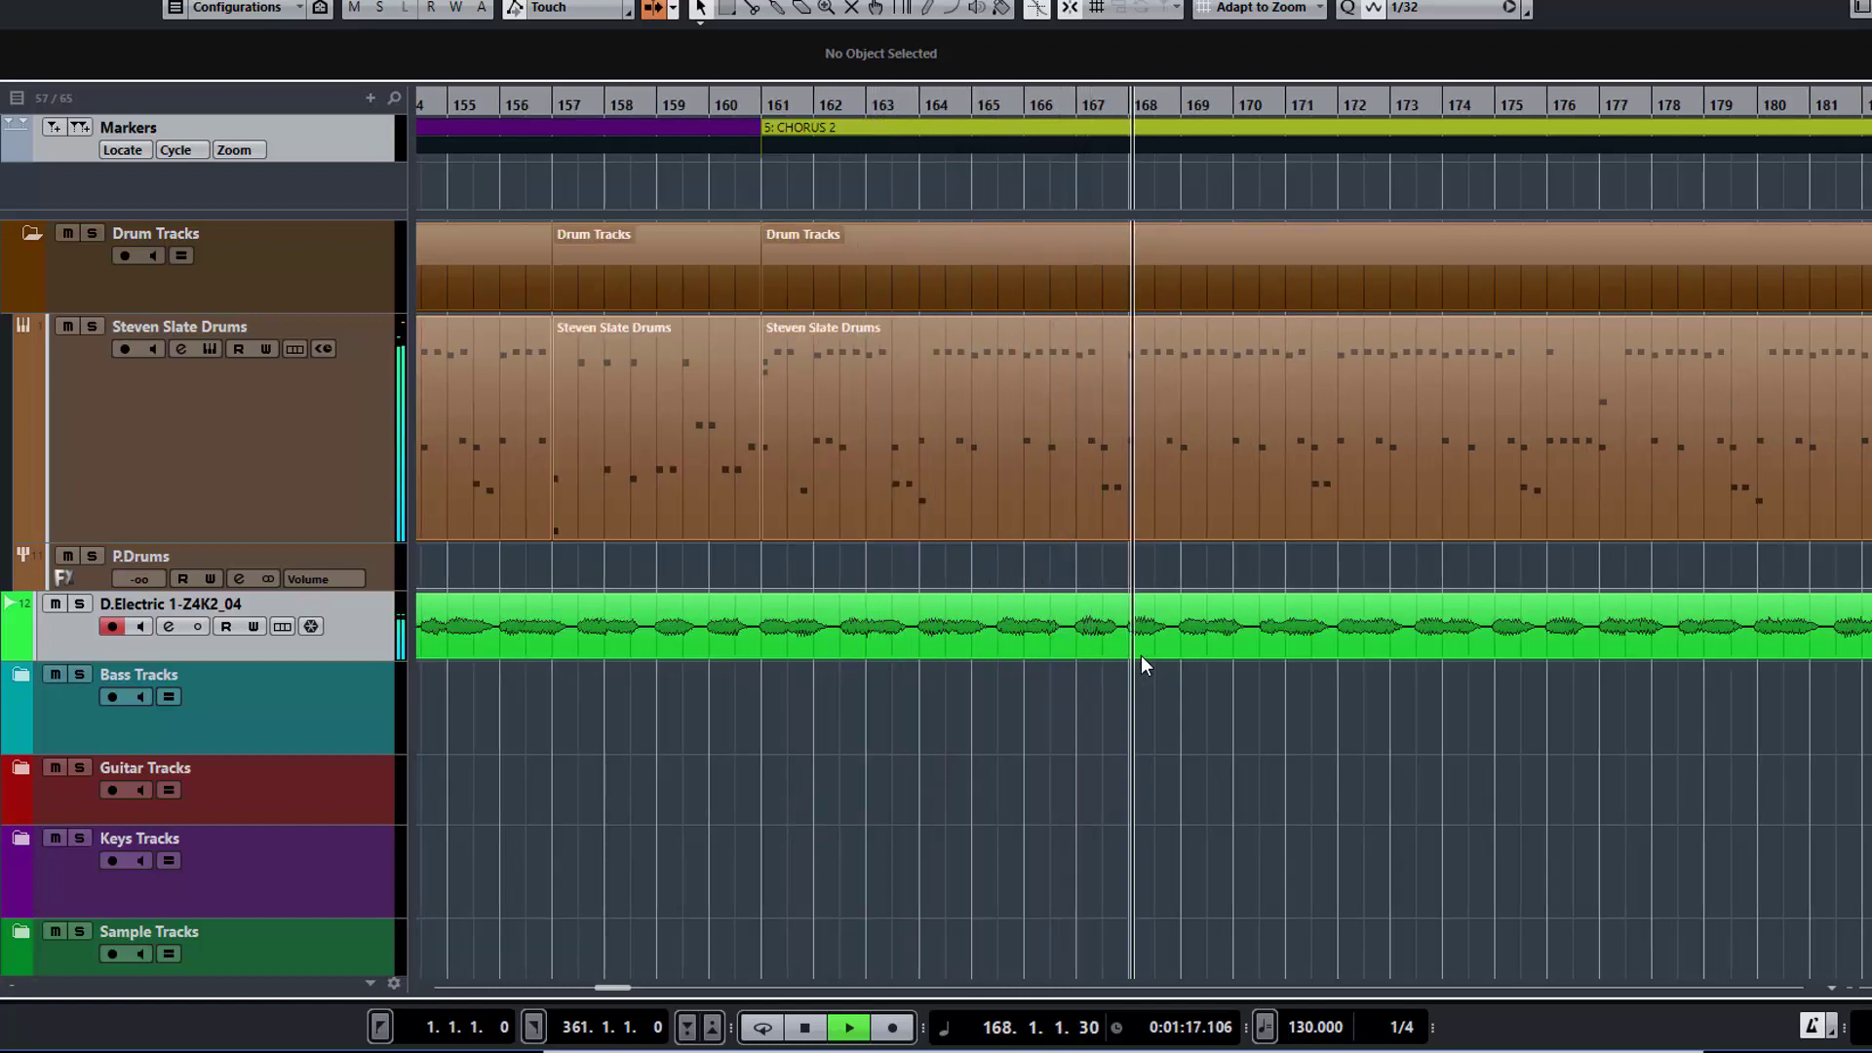
Play the drums and guitar through Chorus 2 into the Bridge, stop playback, and return to Verse 2 in the arrangement
{"action": "scroll", "coordinate": [1141, 657], "scroll_direction": "down", "scroll_amount": 2}
{"action": "scroll", "coordinate": [1142, 658], "scroll_direction": "down", "scroll_amount": 1}
{"action": "scroll", "coordinate": [1142, 657], "scroll_direction": "right", "scroll_amount": 4}
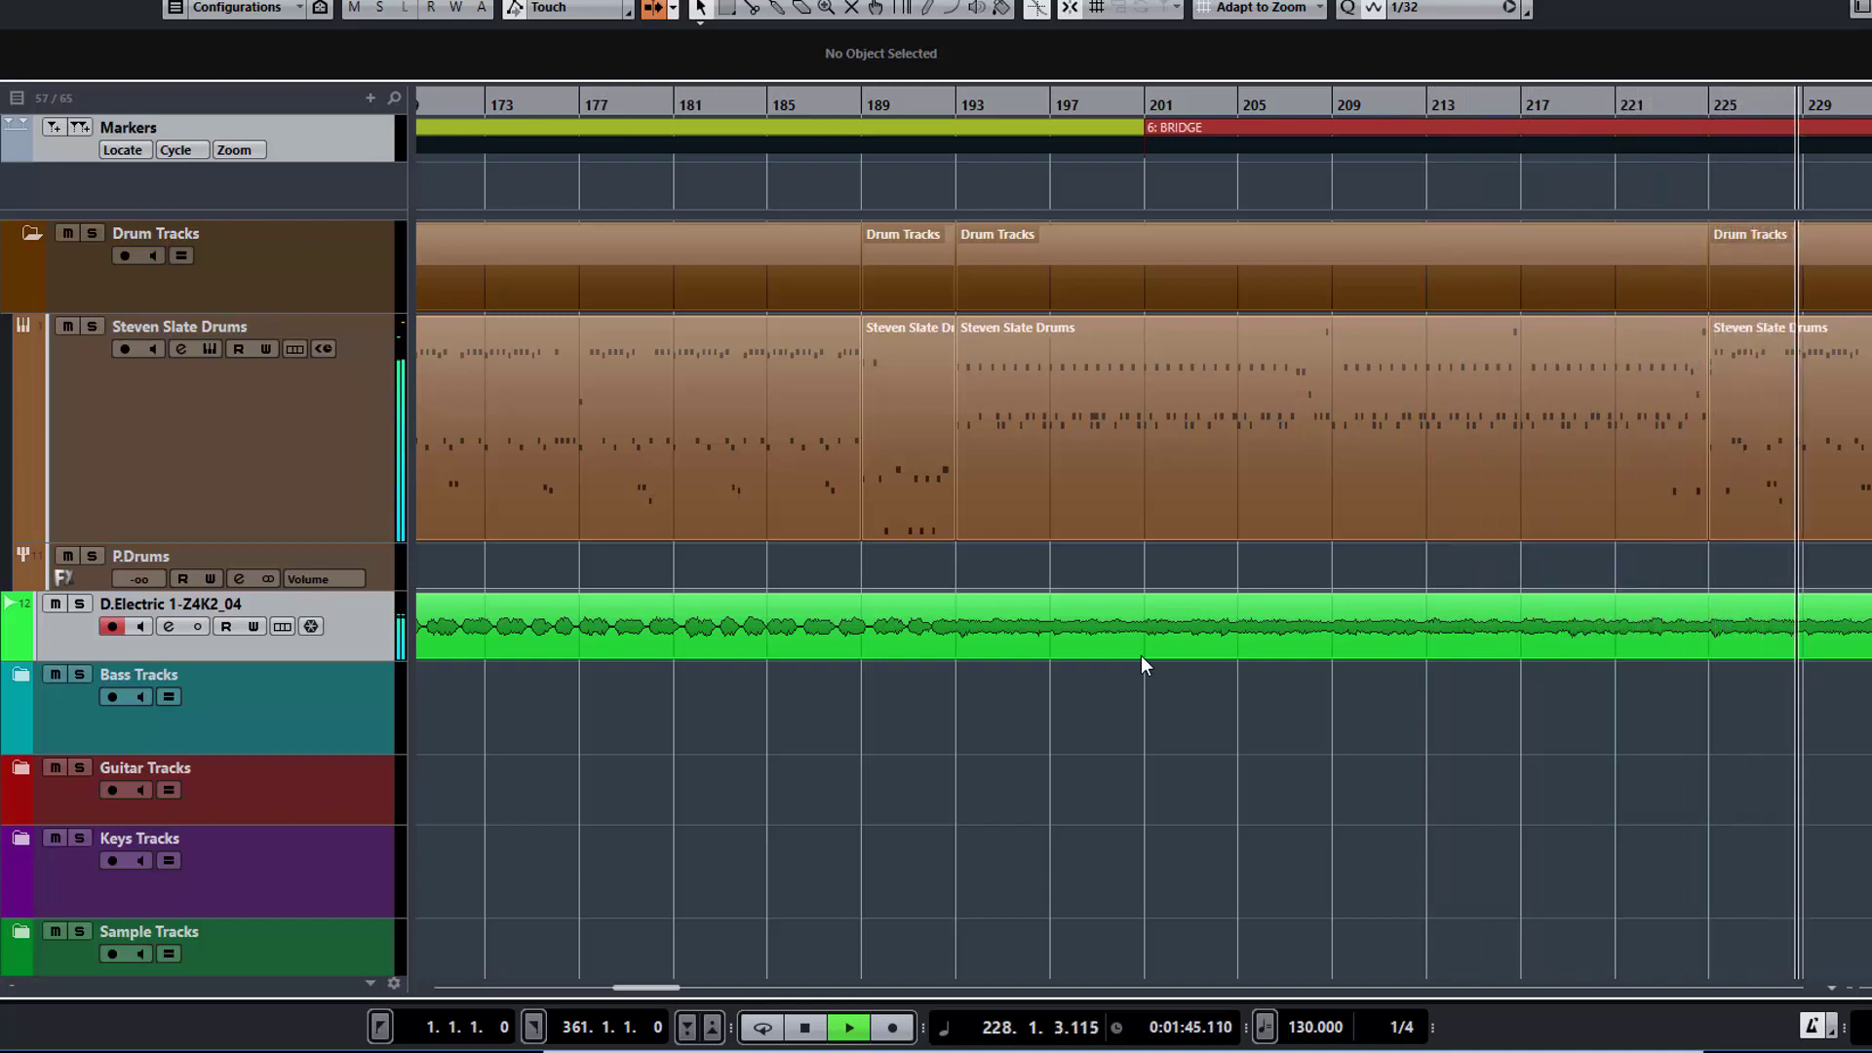
{"action": "key", "text": "space"}
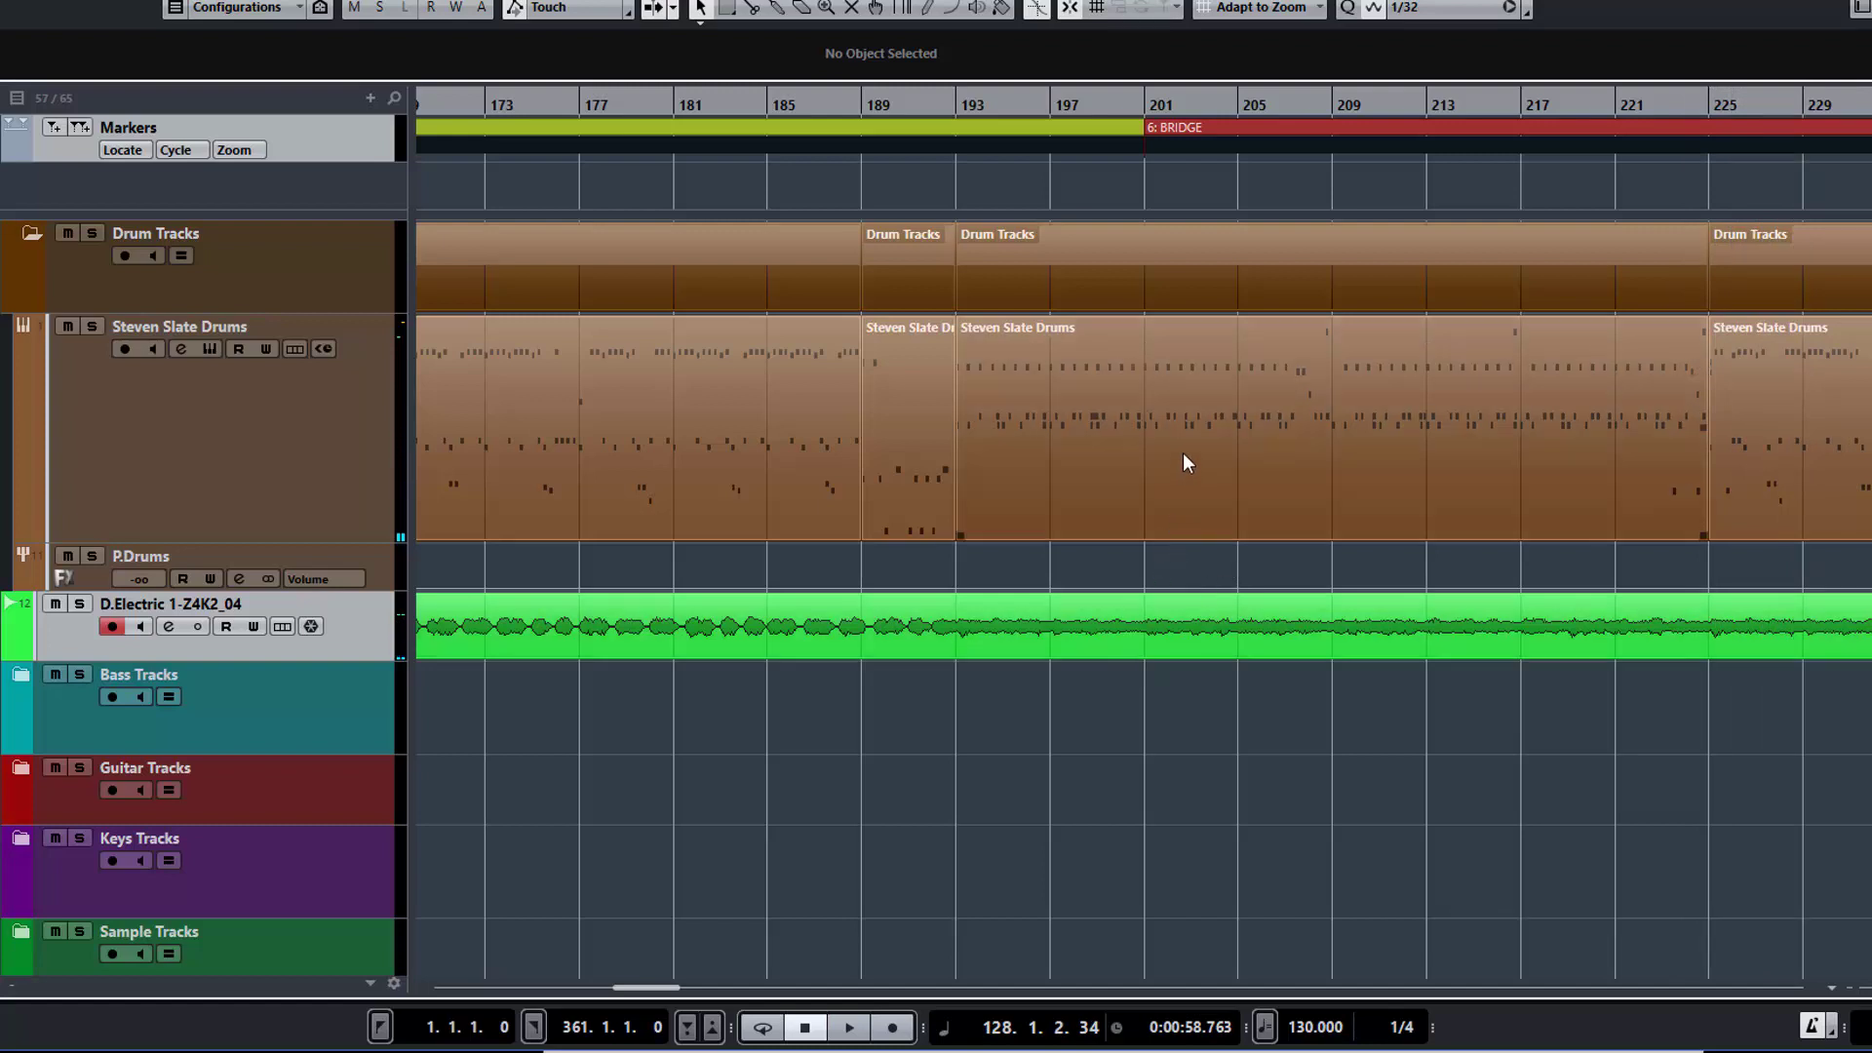
{"action": "scroll", "coordinate": [1109, 595], "scroll_direction": "left", "scroll_amount": 5}
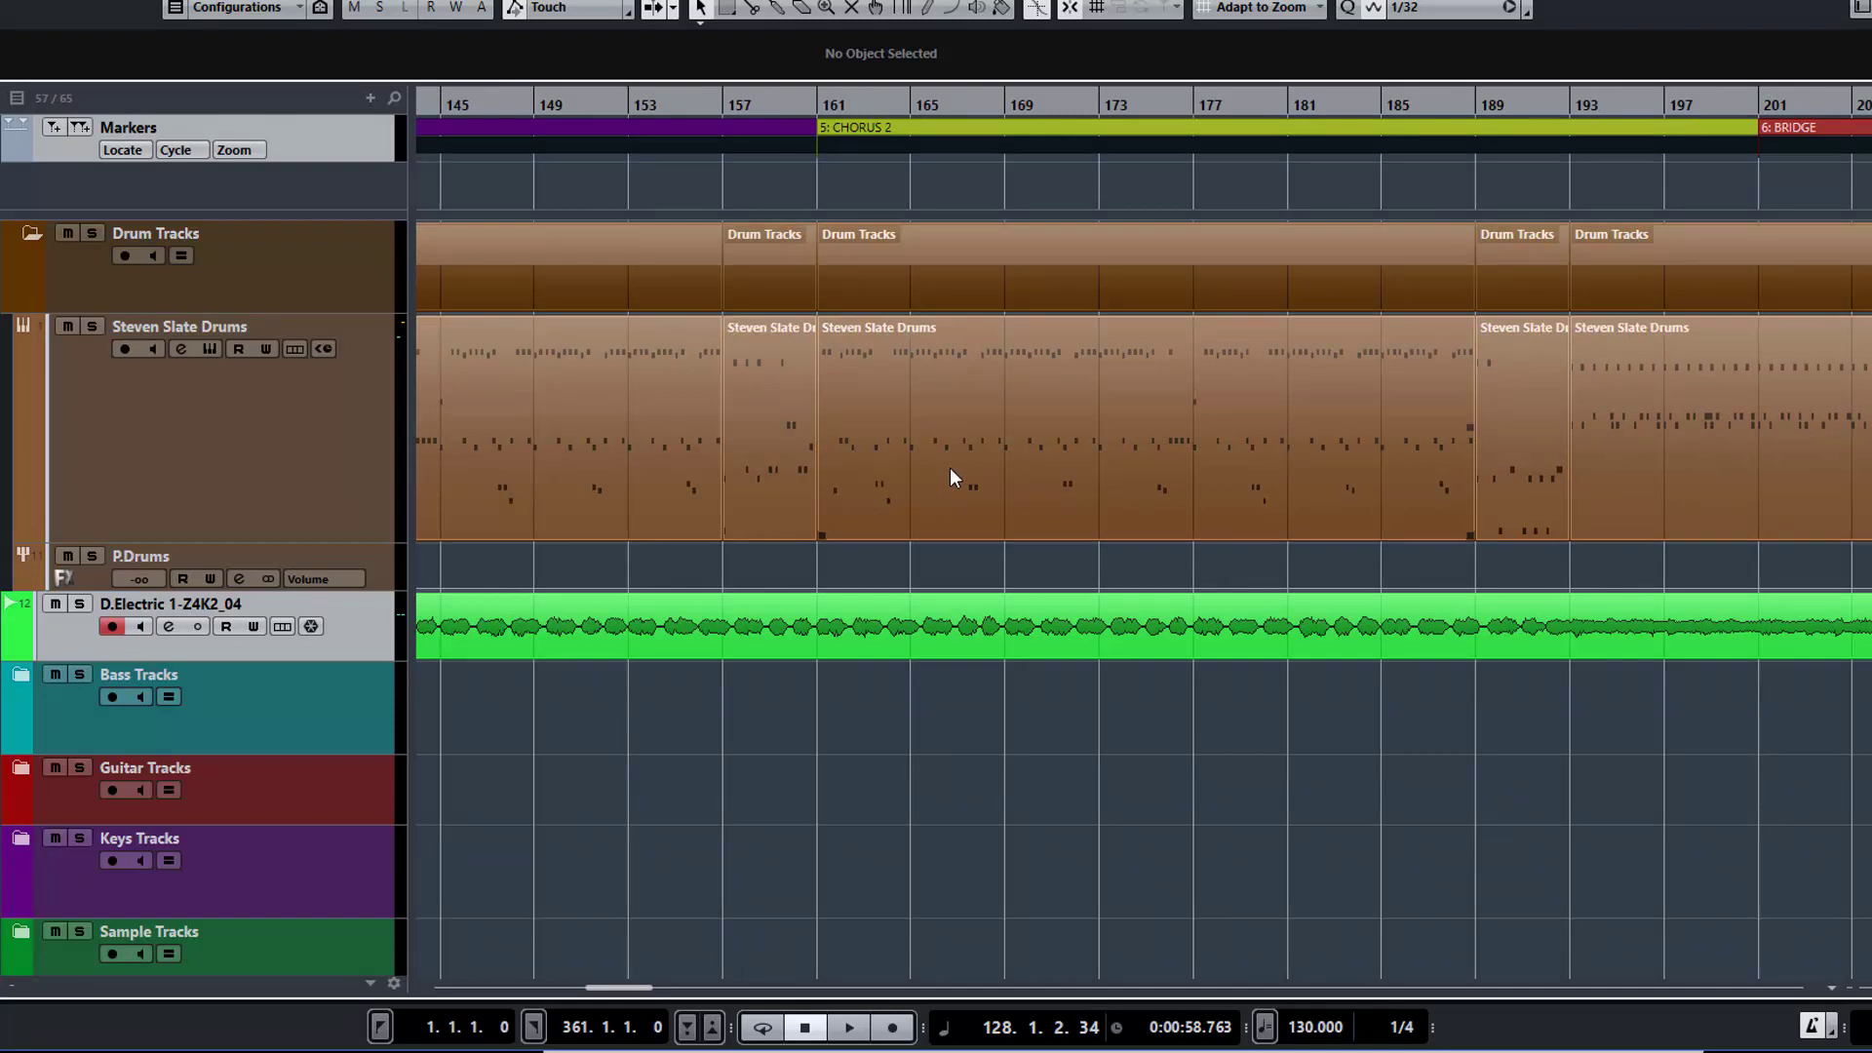
{"action": "scroll", "coordinate": [951, 475], "scroll_direction": "left", "scroll_amount": 2}
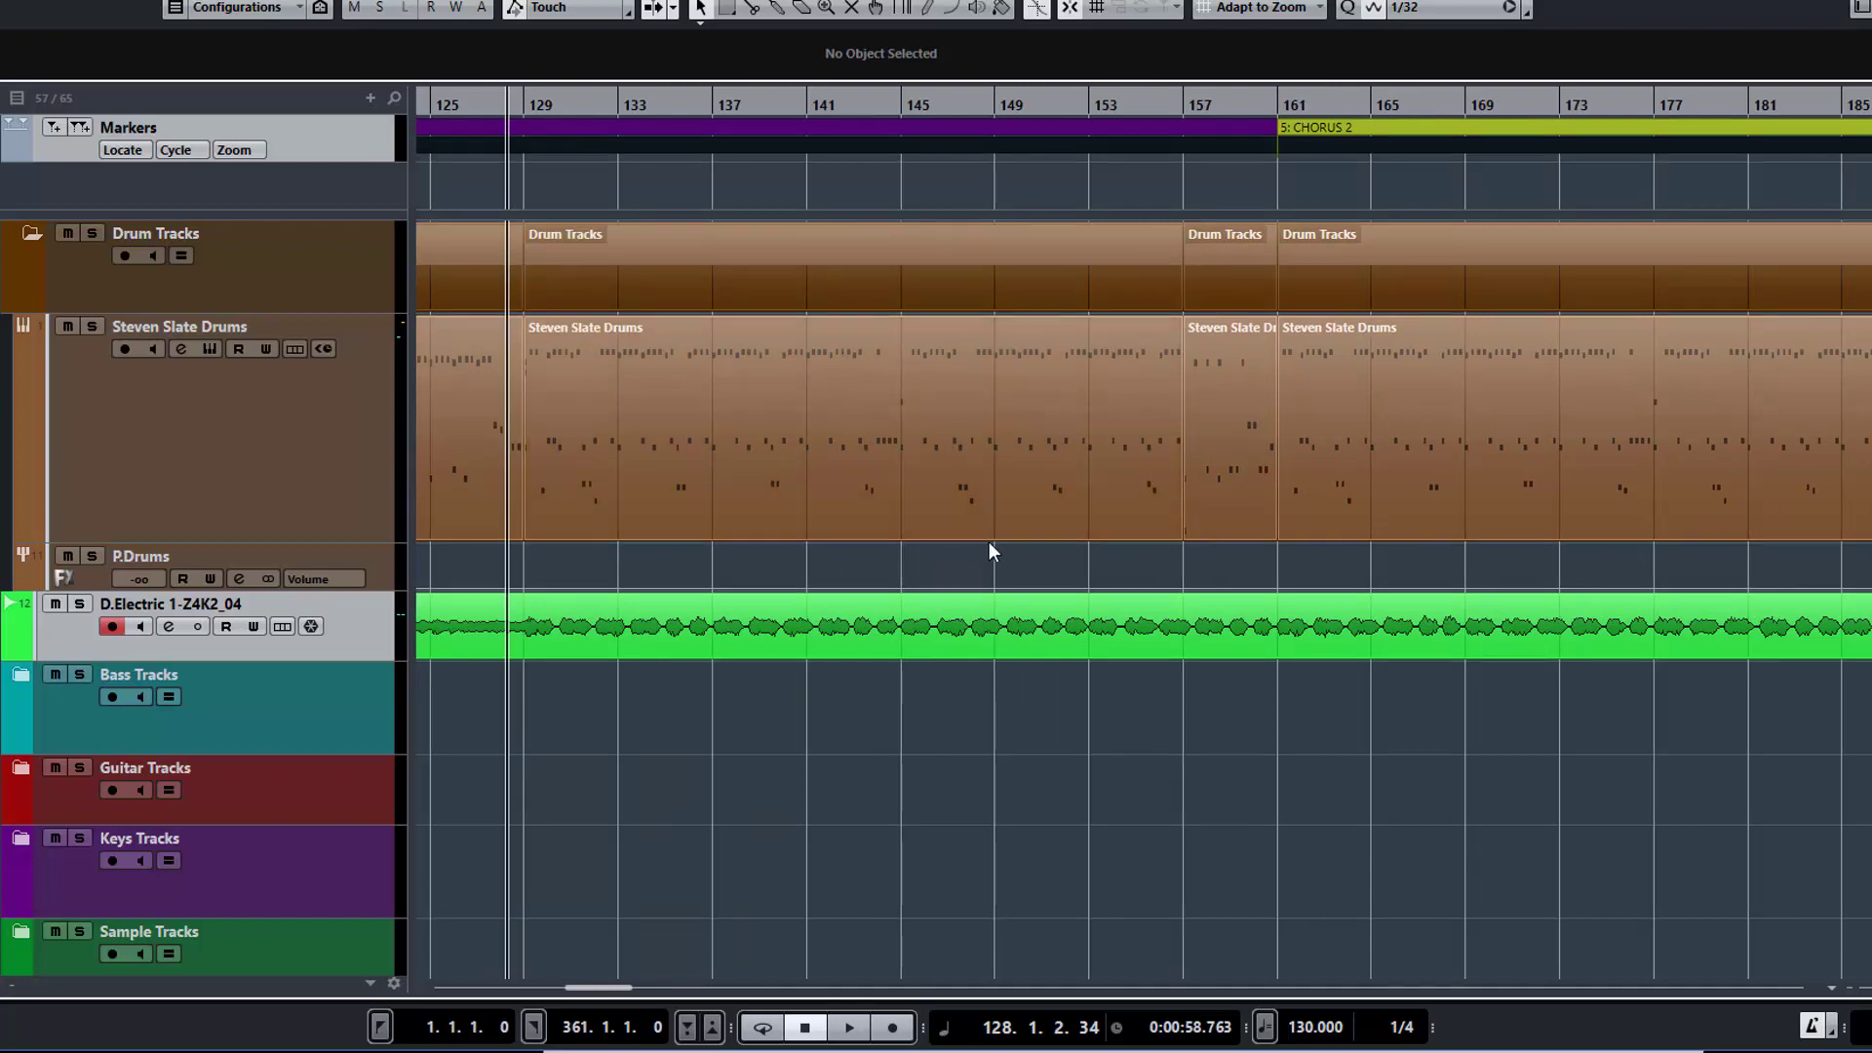
{"action": "scroll", "coordinate": [1004, 603], "scroll_direction": "down", "scroll_amount": 2}
{"action": "scroll", "coordinate": [1003, 597], "scroll_direction": "up", "scroll_amount": 1}
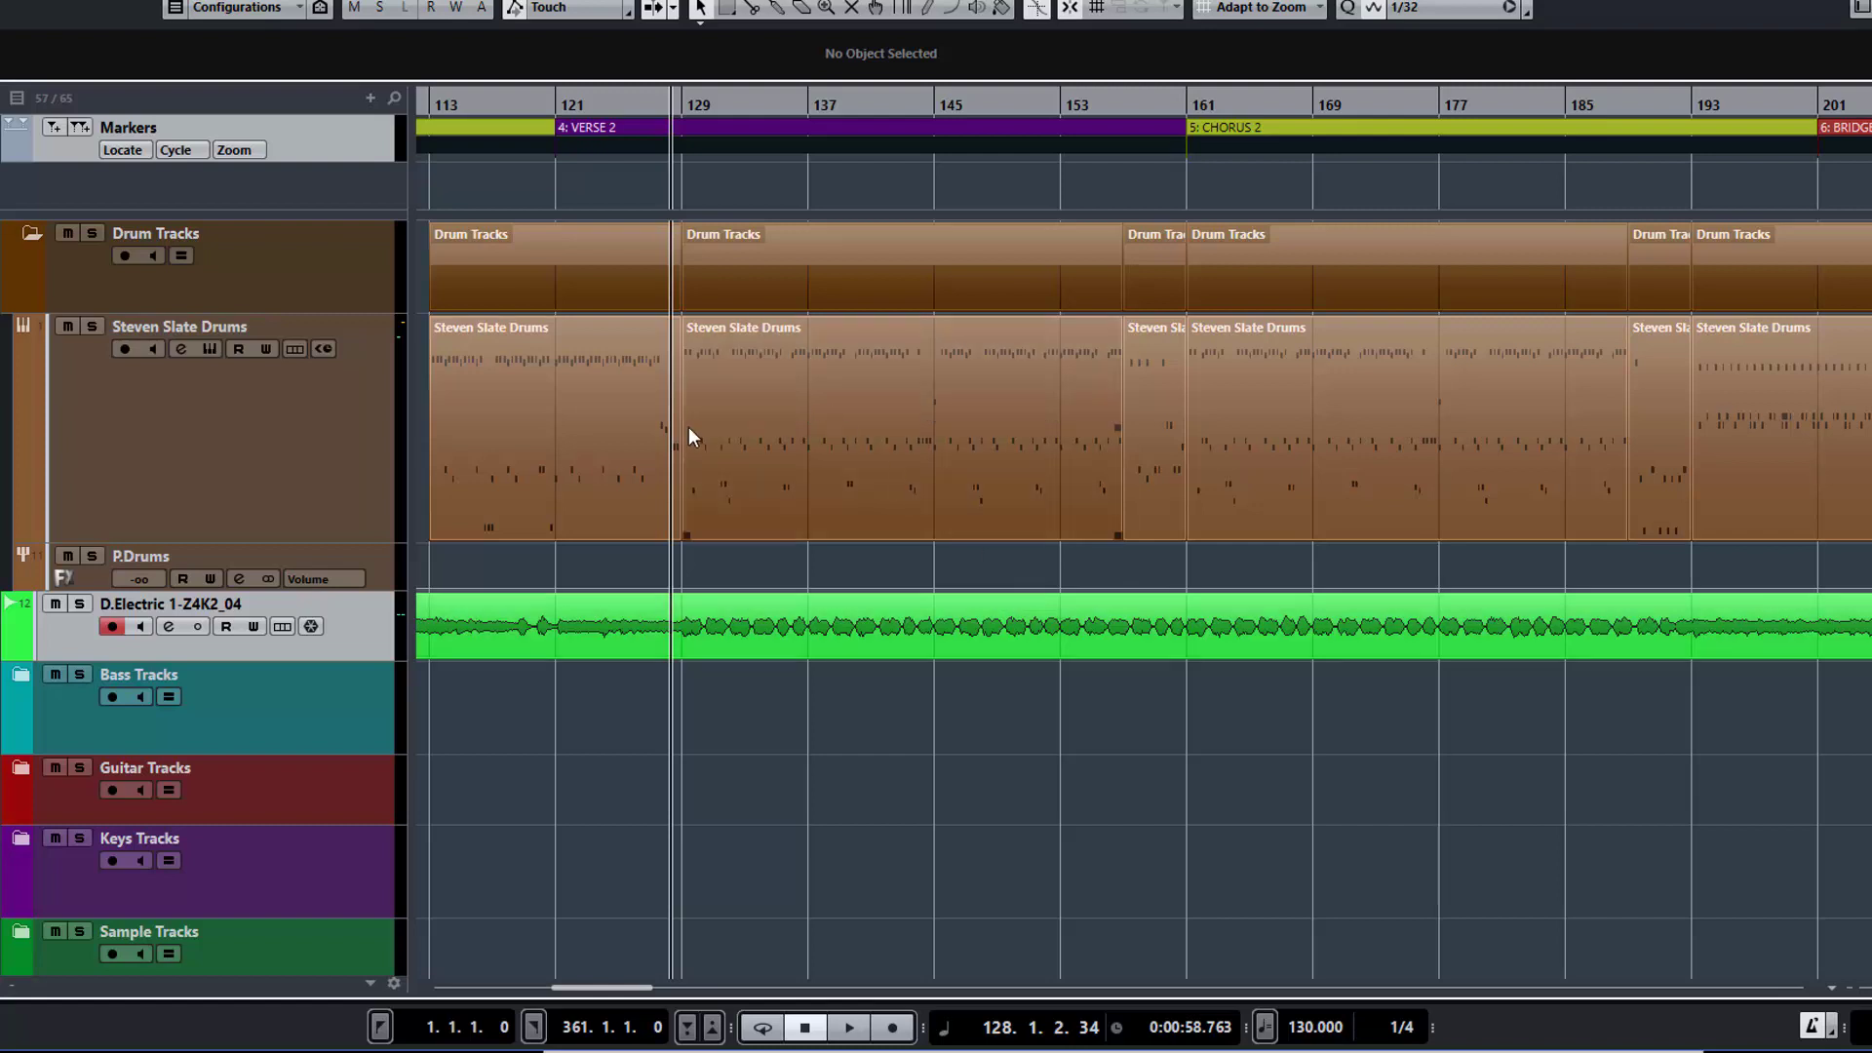
Open the Steven Slate Drums instrument on its Construct Kit page and place its window clear of the Verse 2 drum parts
{"action": "left_click", "coordinate": [213, 343]}
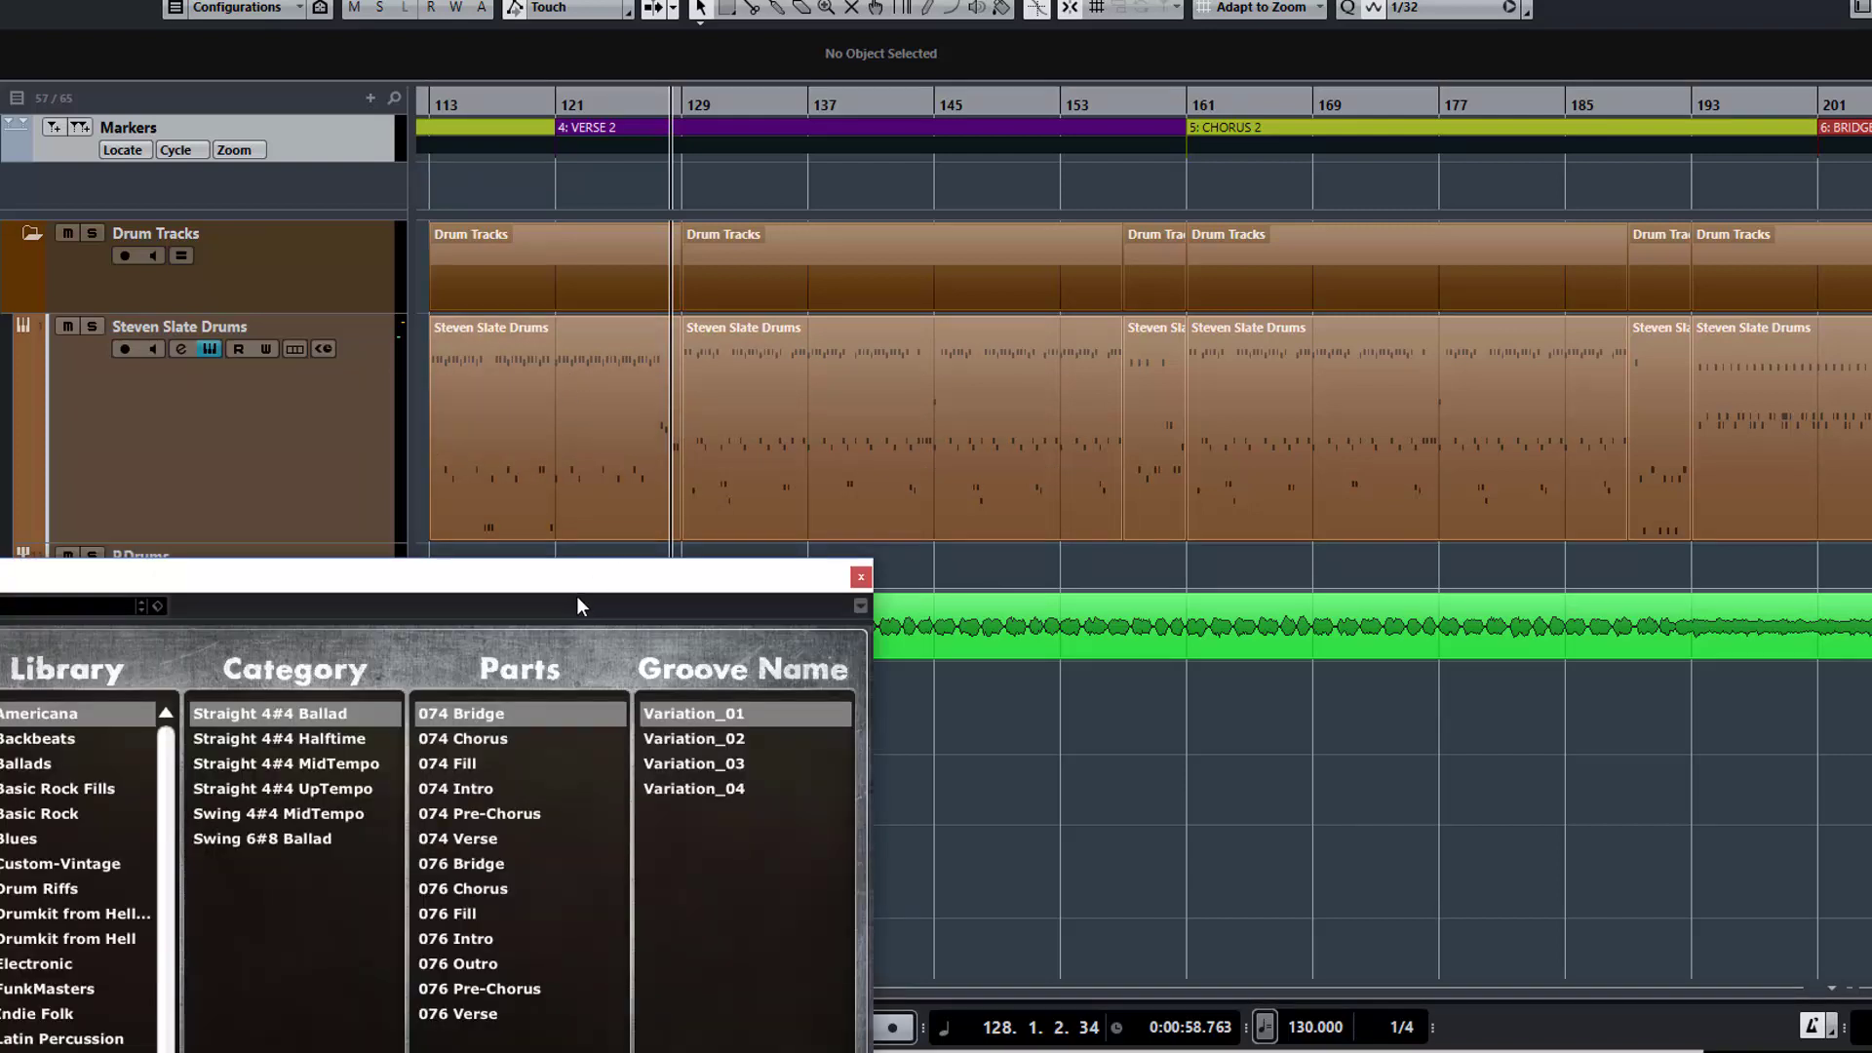
{"action": "left_click_drag", "start_coordinate": [576, 585], "coordinate": [851, 186]}
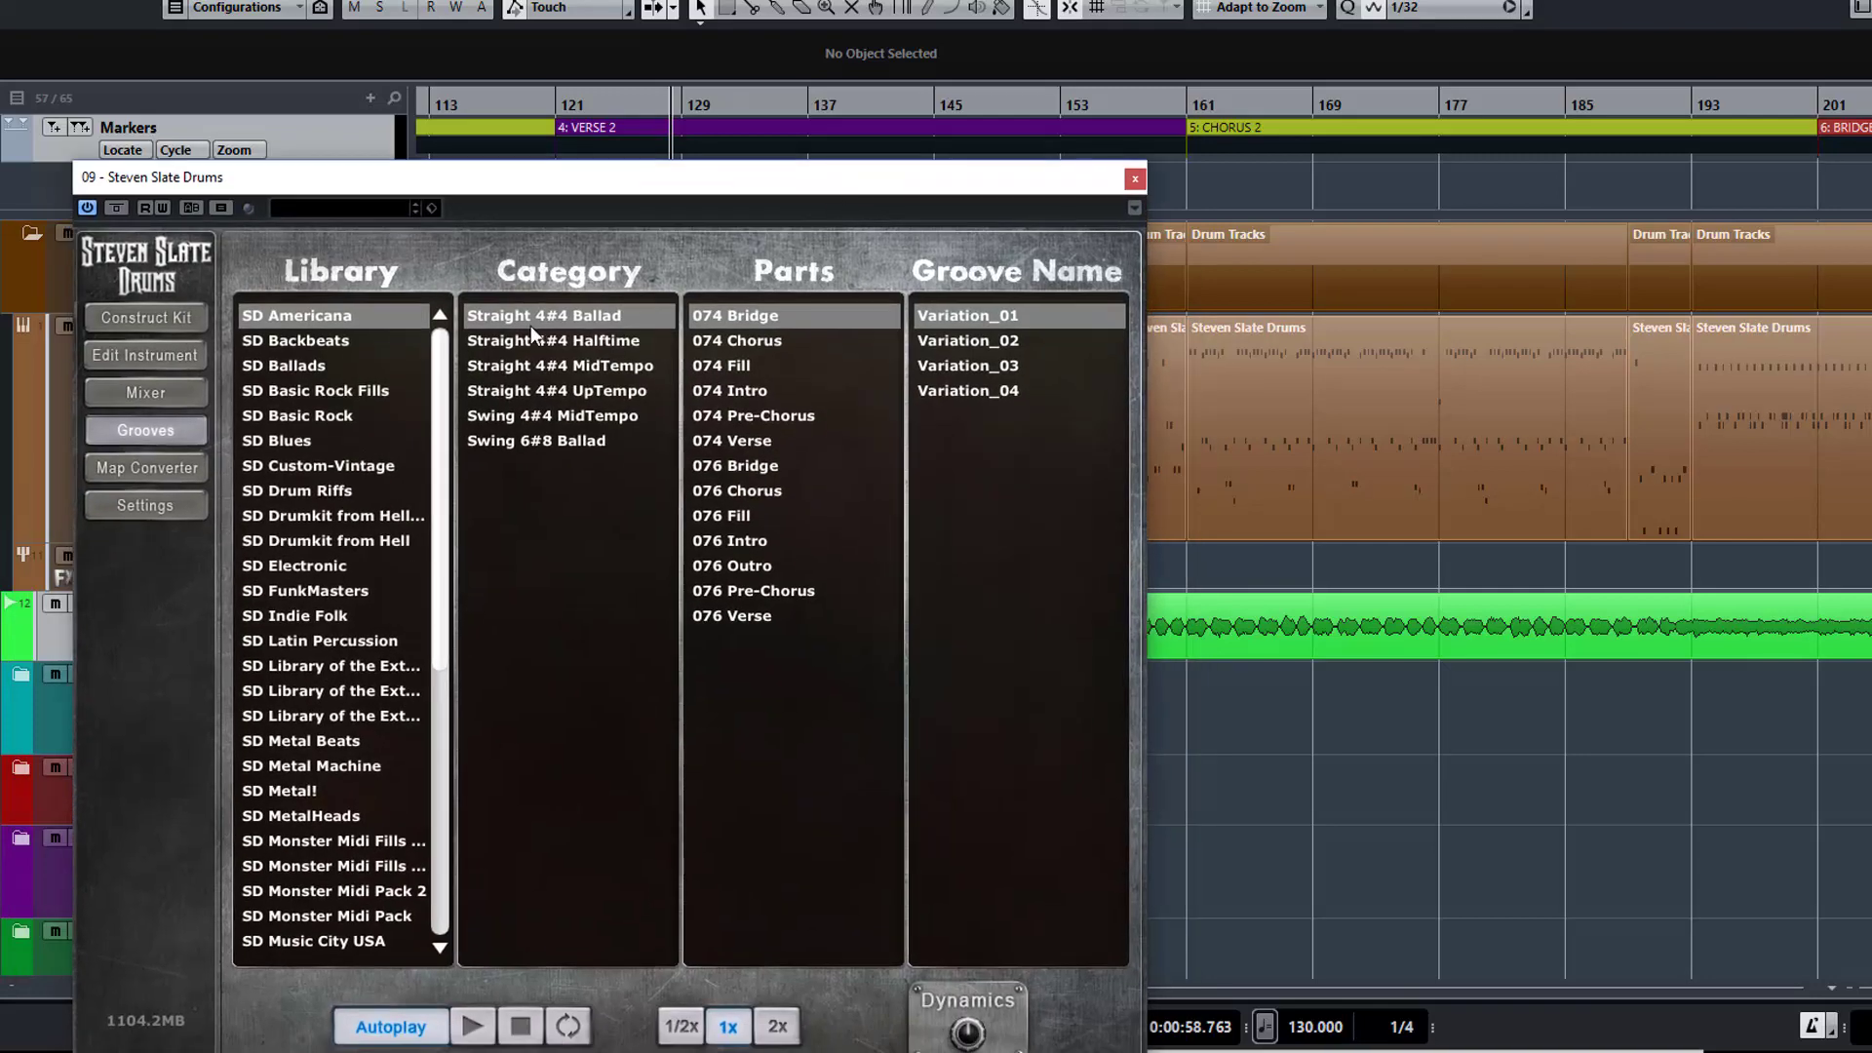
{"action": "left_click", "coordinate": [187, 317]}
{"action": "left_click_drag", "start_coordinate": [530, 175], "coordinate": [362, 166]}
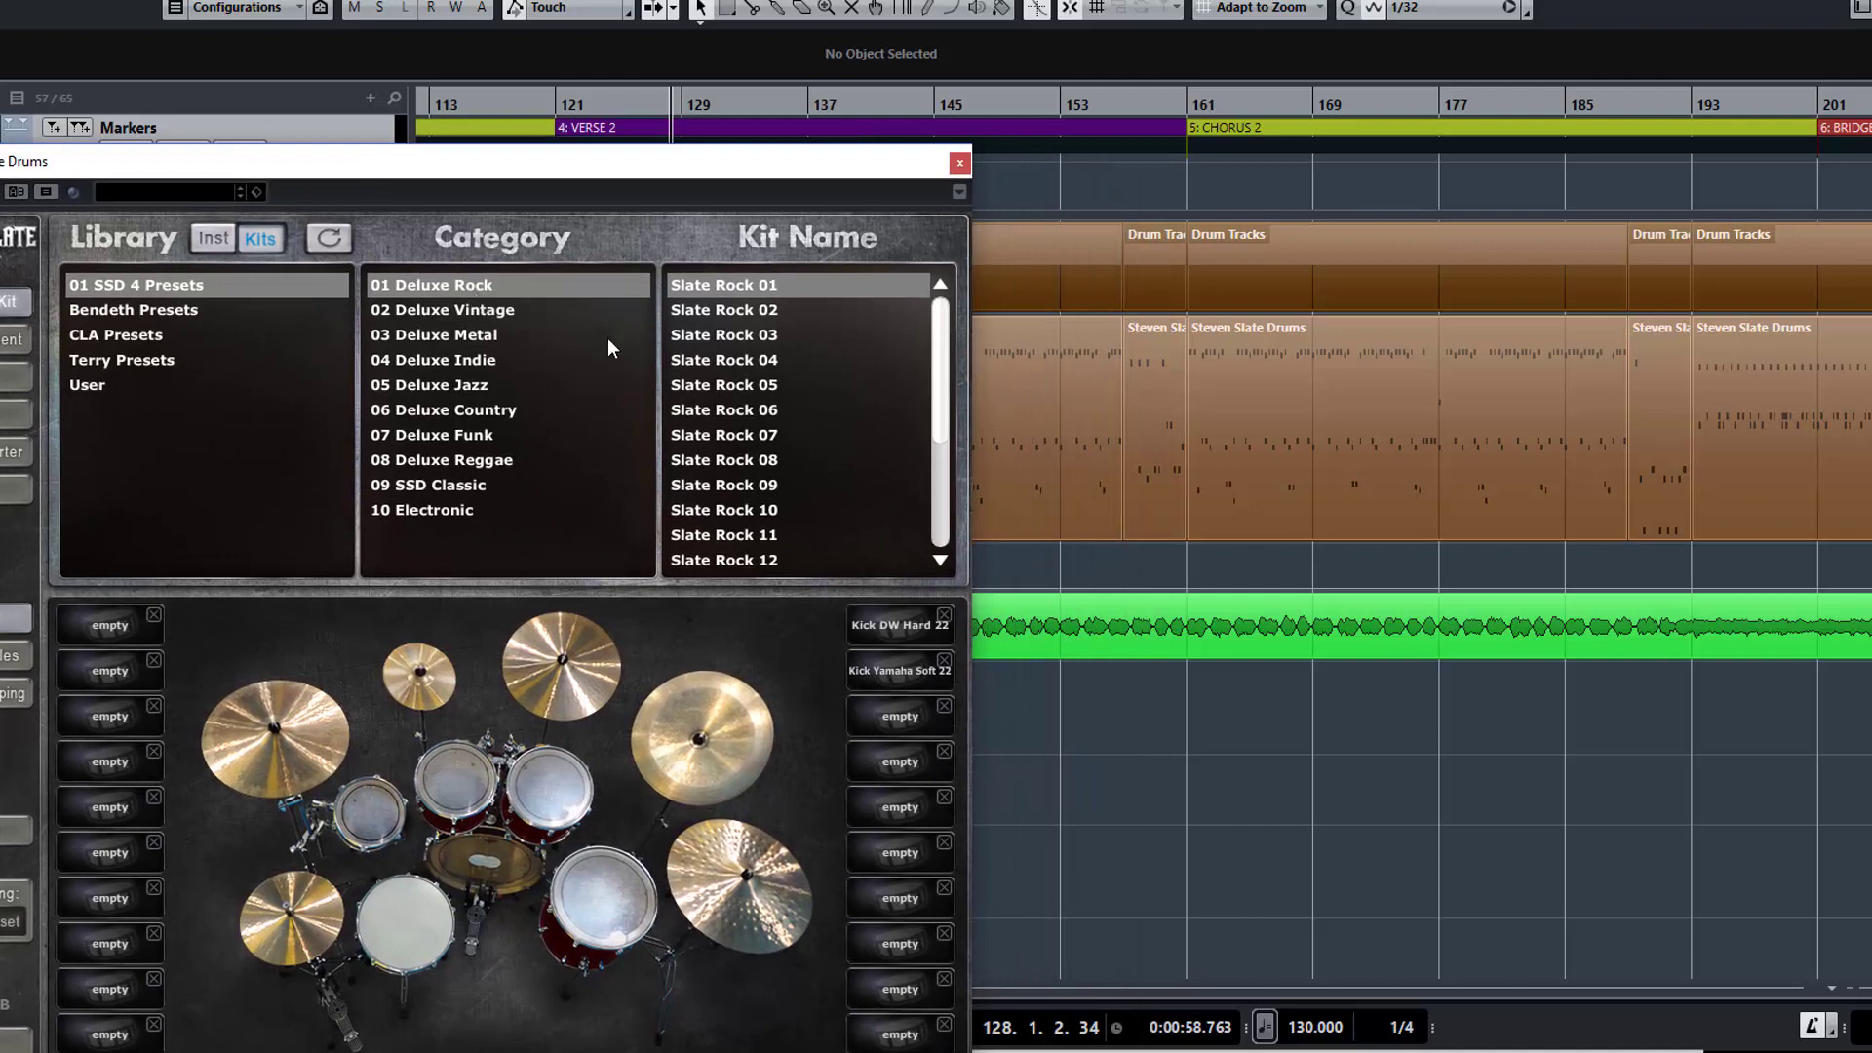
{"action": "left_click_drag", "start_coordinate": [748, 170], "coordinate": [409, 248]}
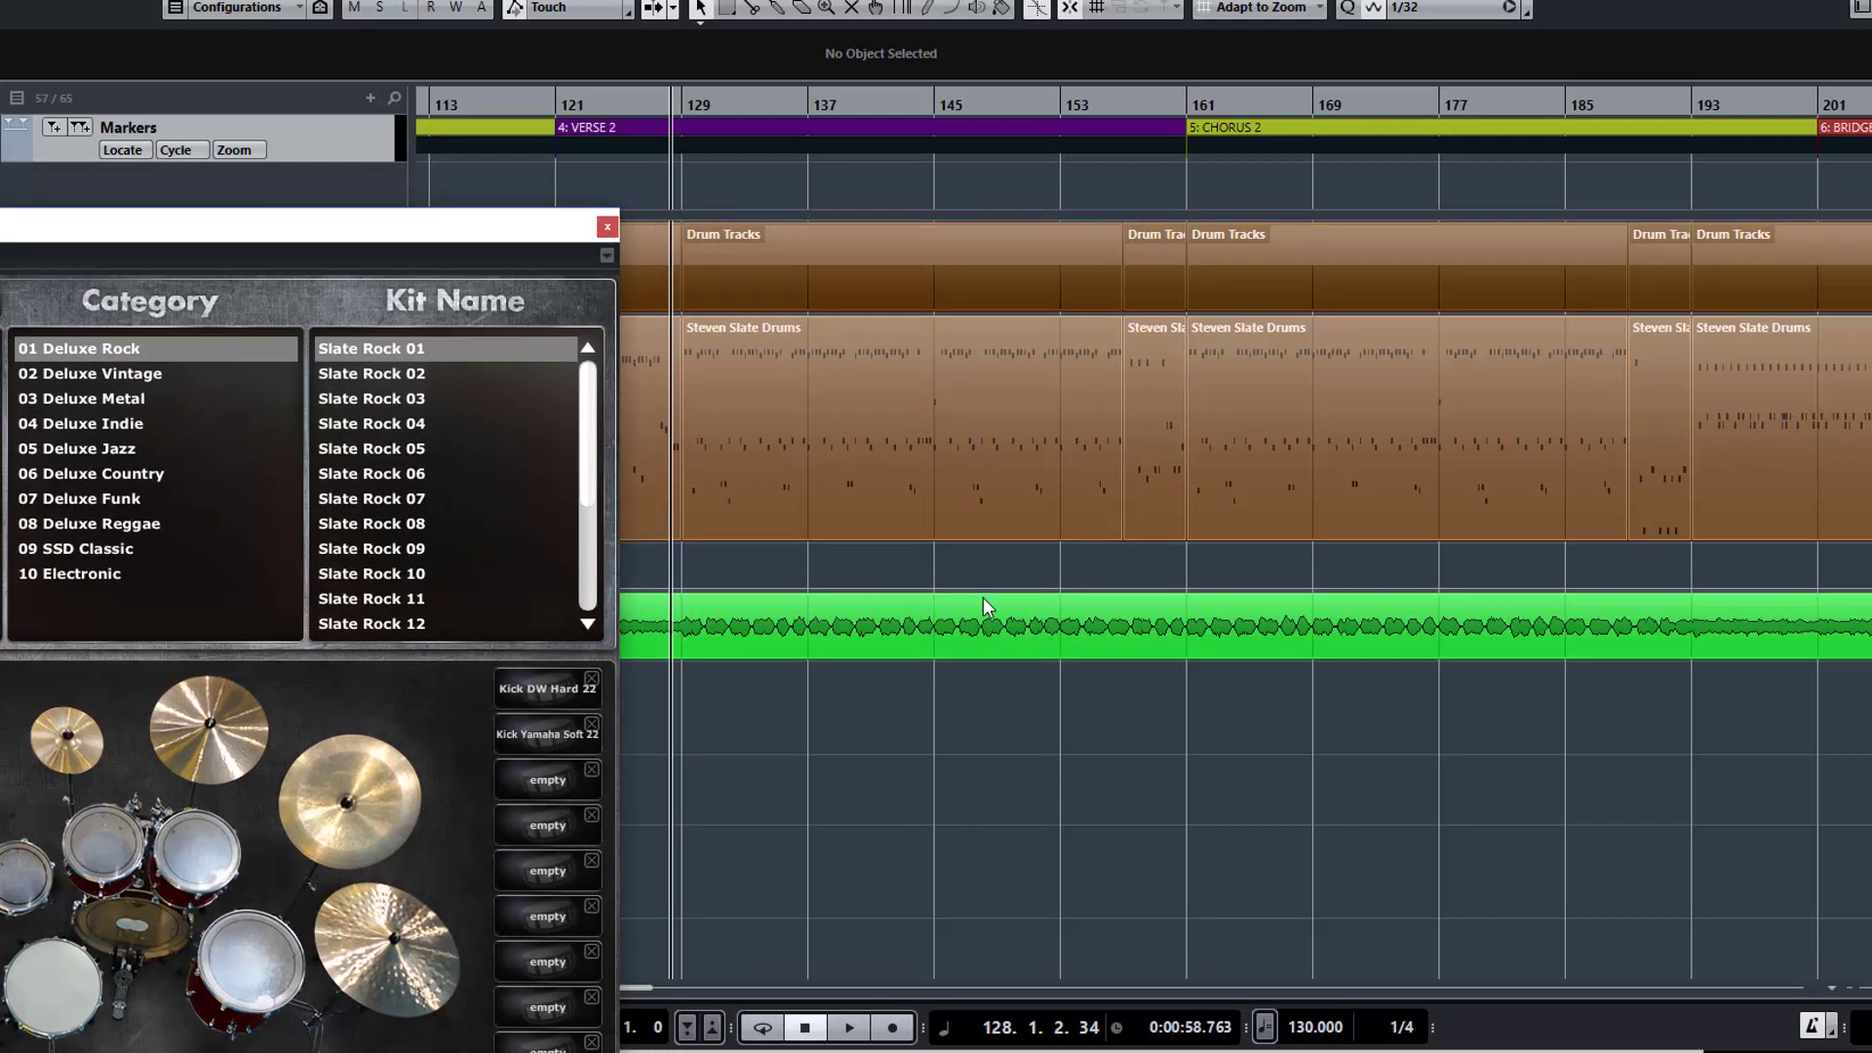
Loop bars 129 to 161 around the two Verse 2 drum parts, with the playhead at bar 129 and cycle on
{"action": "left_click", "coordinate": [962, 507]}
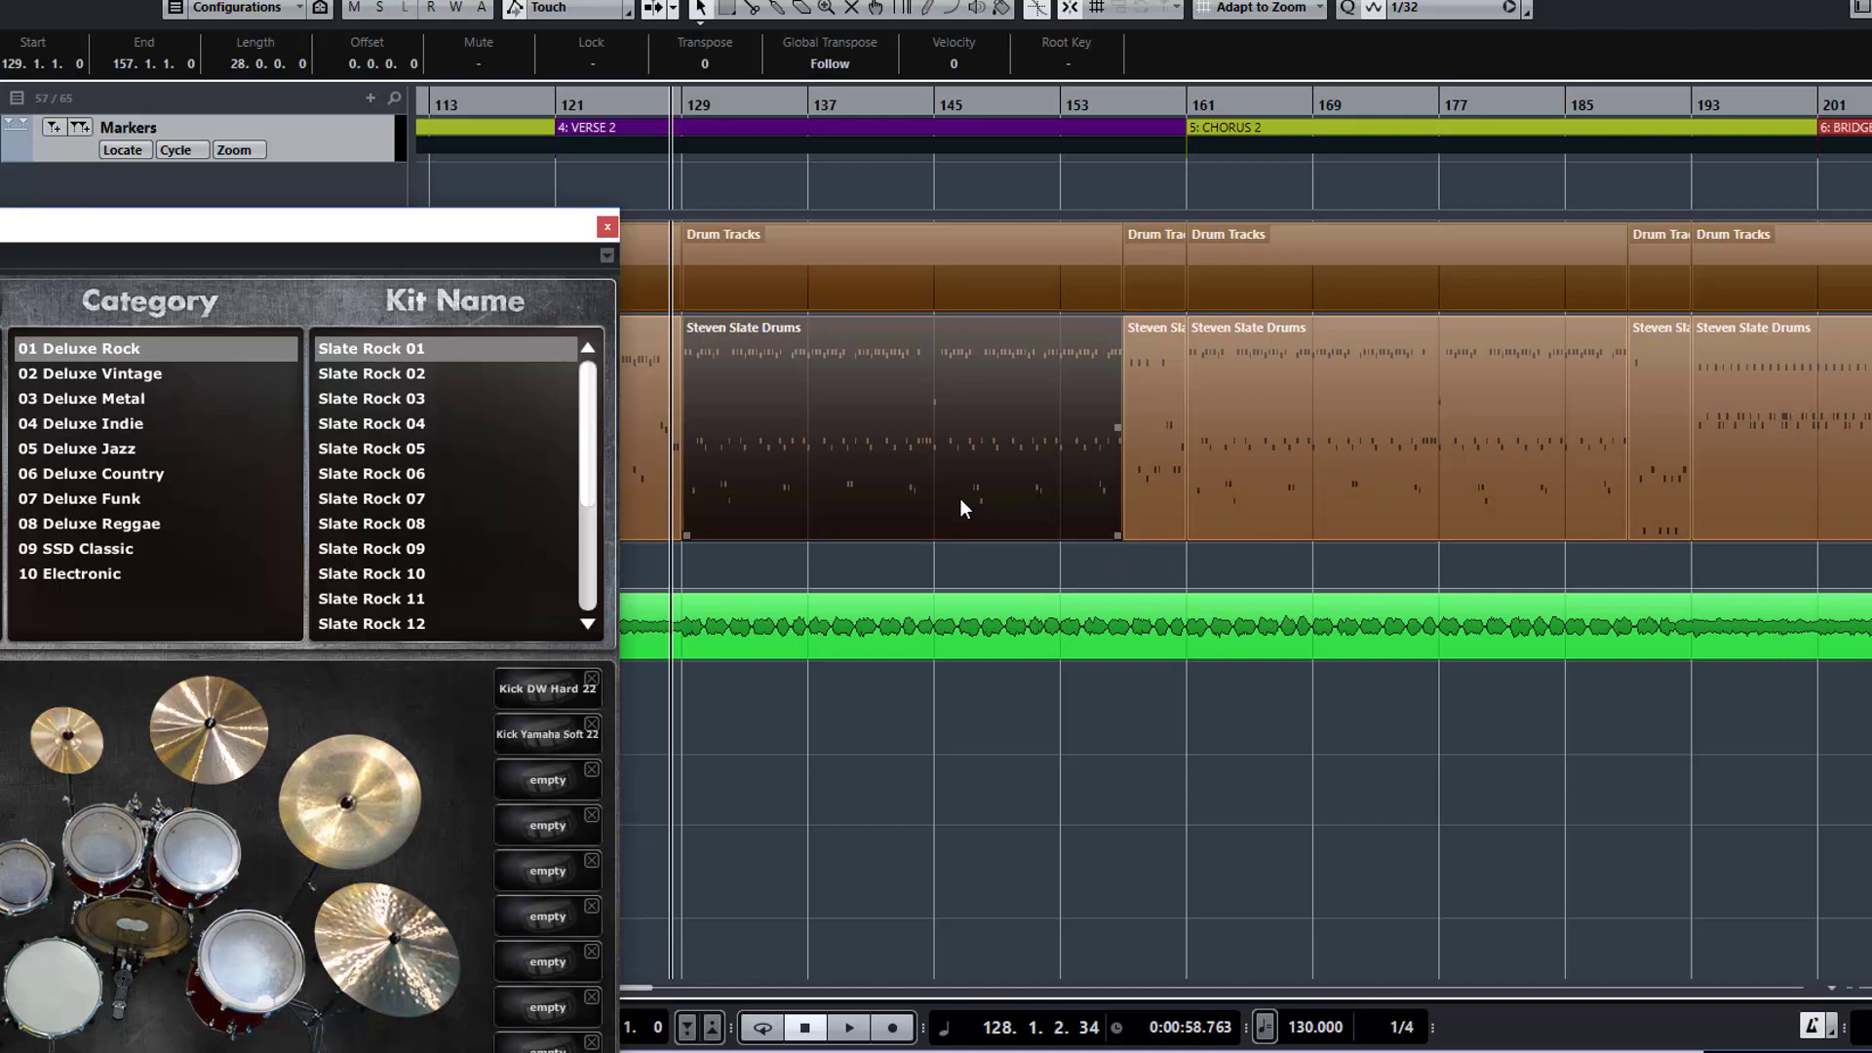
{"action": "left_click", "coordinate": [1132, 515], "text": "shift"}
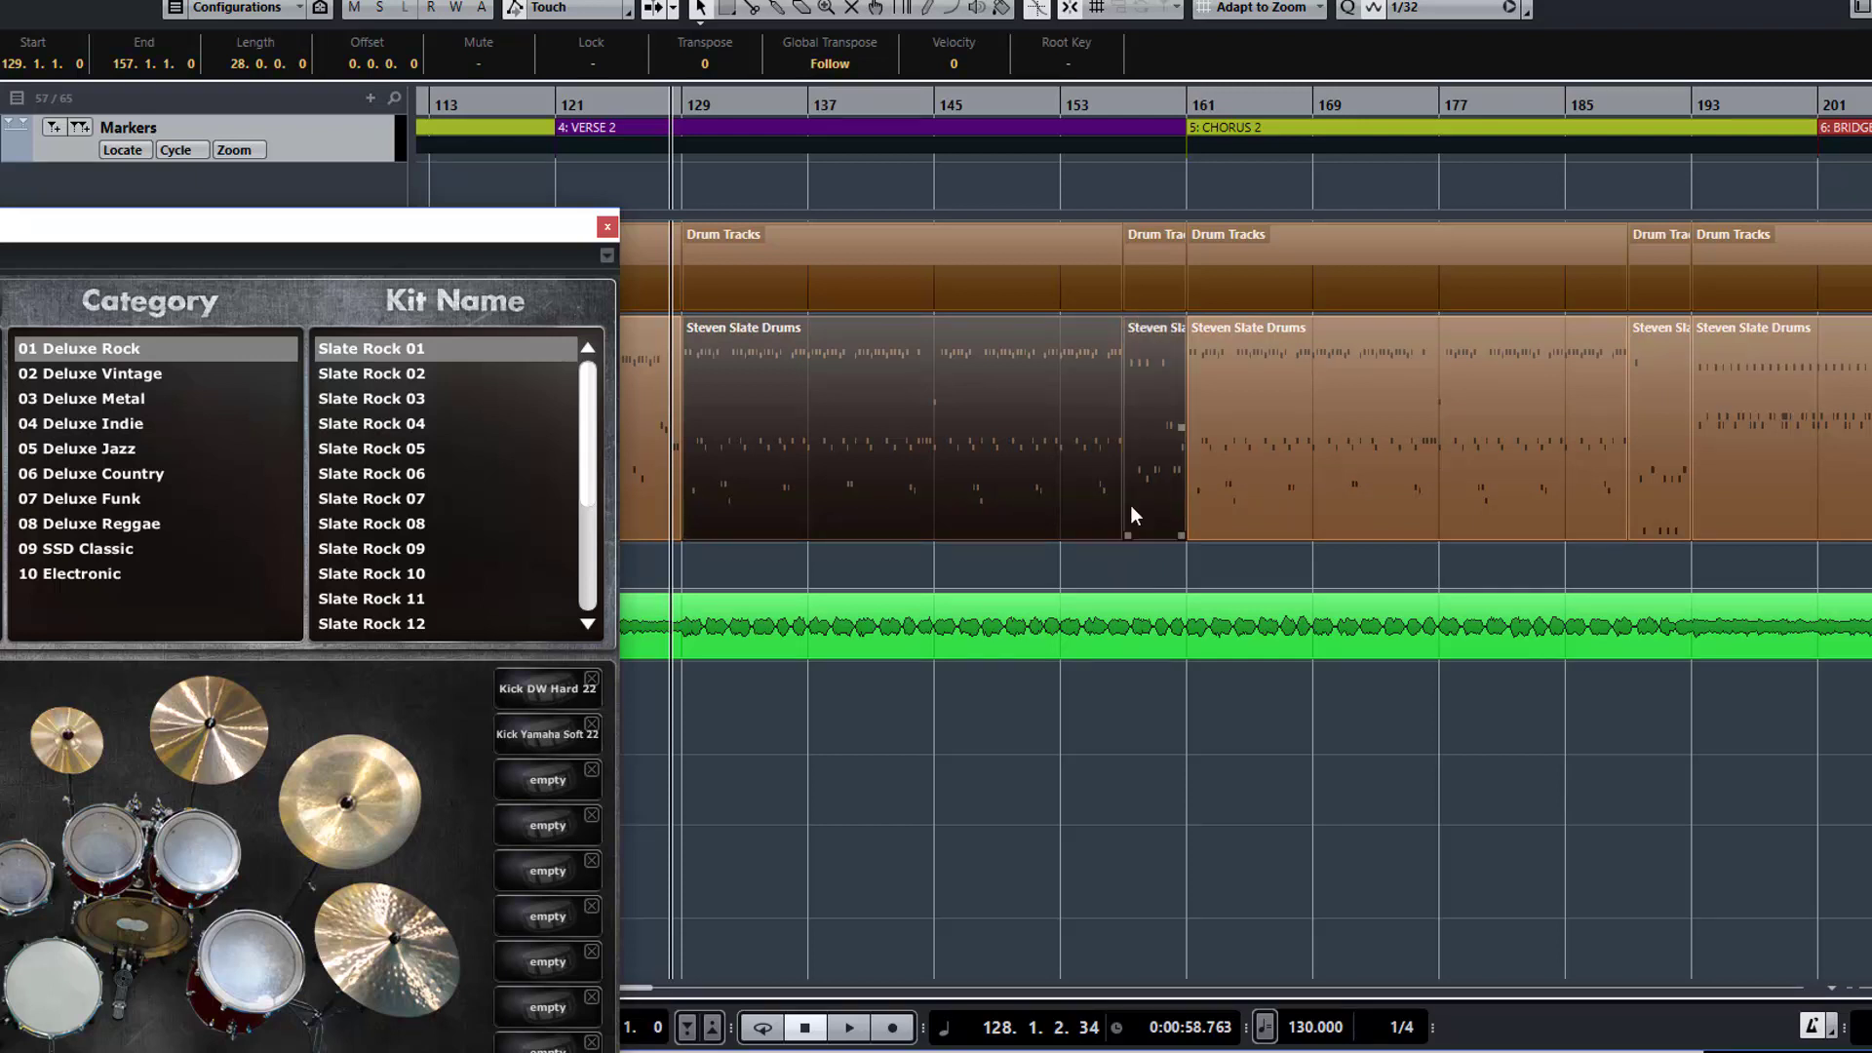
{"action": "key", "text": "l"}
{"action": "key", "text": "p"}
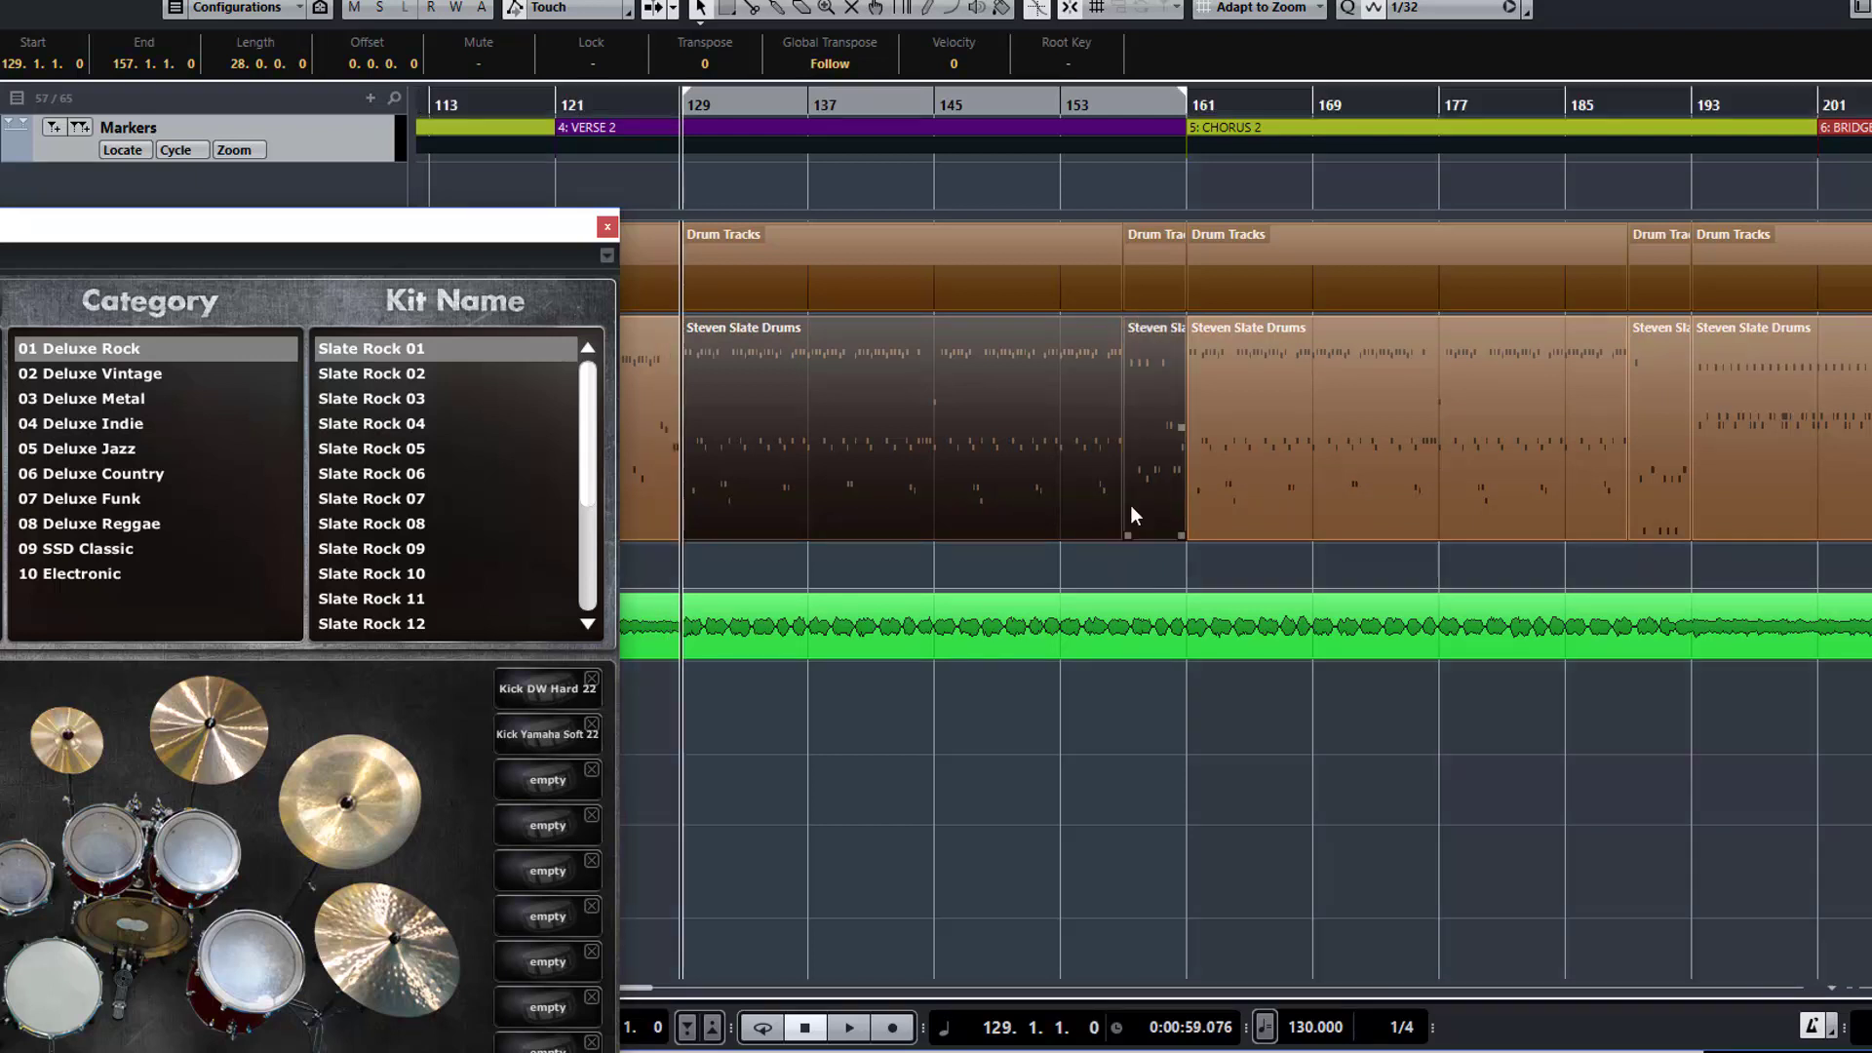
{"action": "scroll", "coordinate": [1271, 347], "scroll_direction": "down", "scroll_amount": 2}
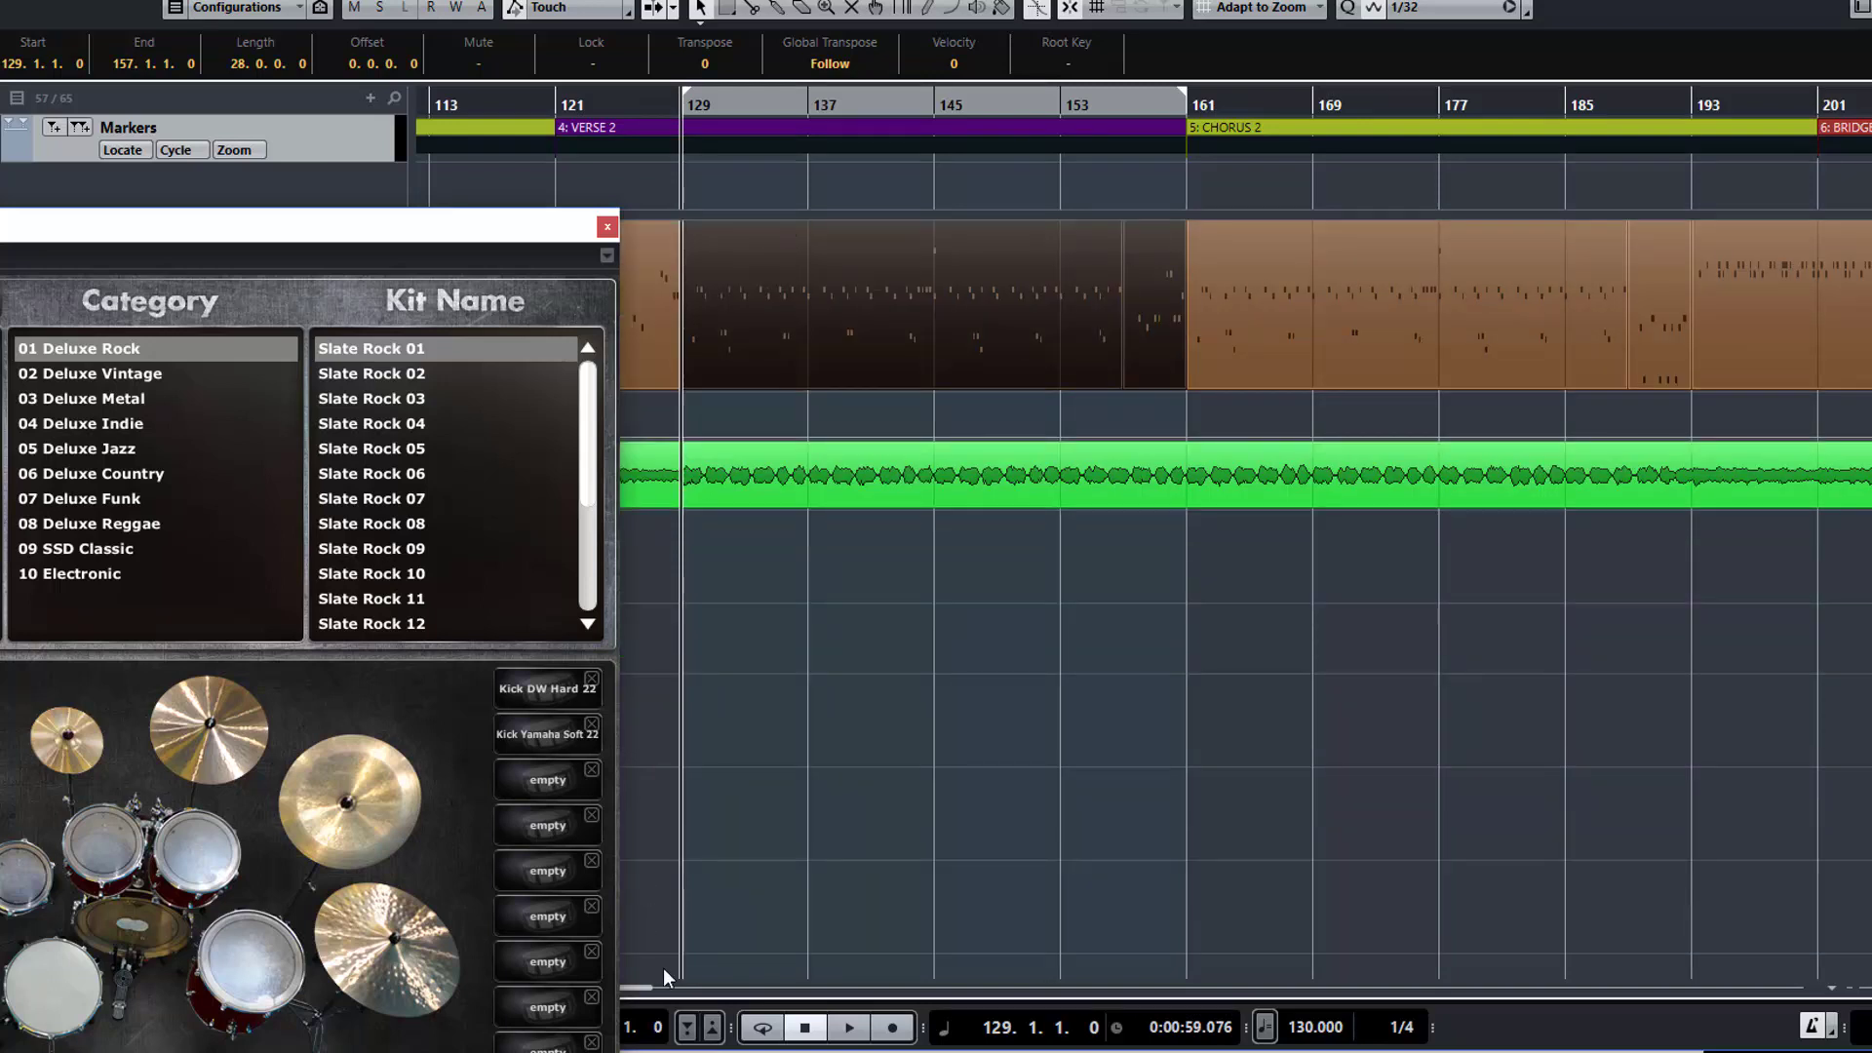
{"action": "left_click", "coordinate": [763, 1028]}
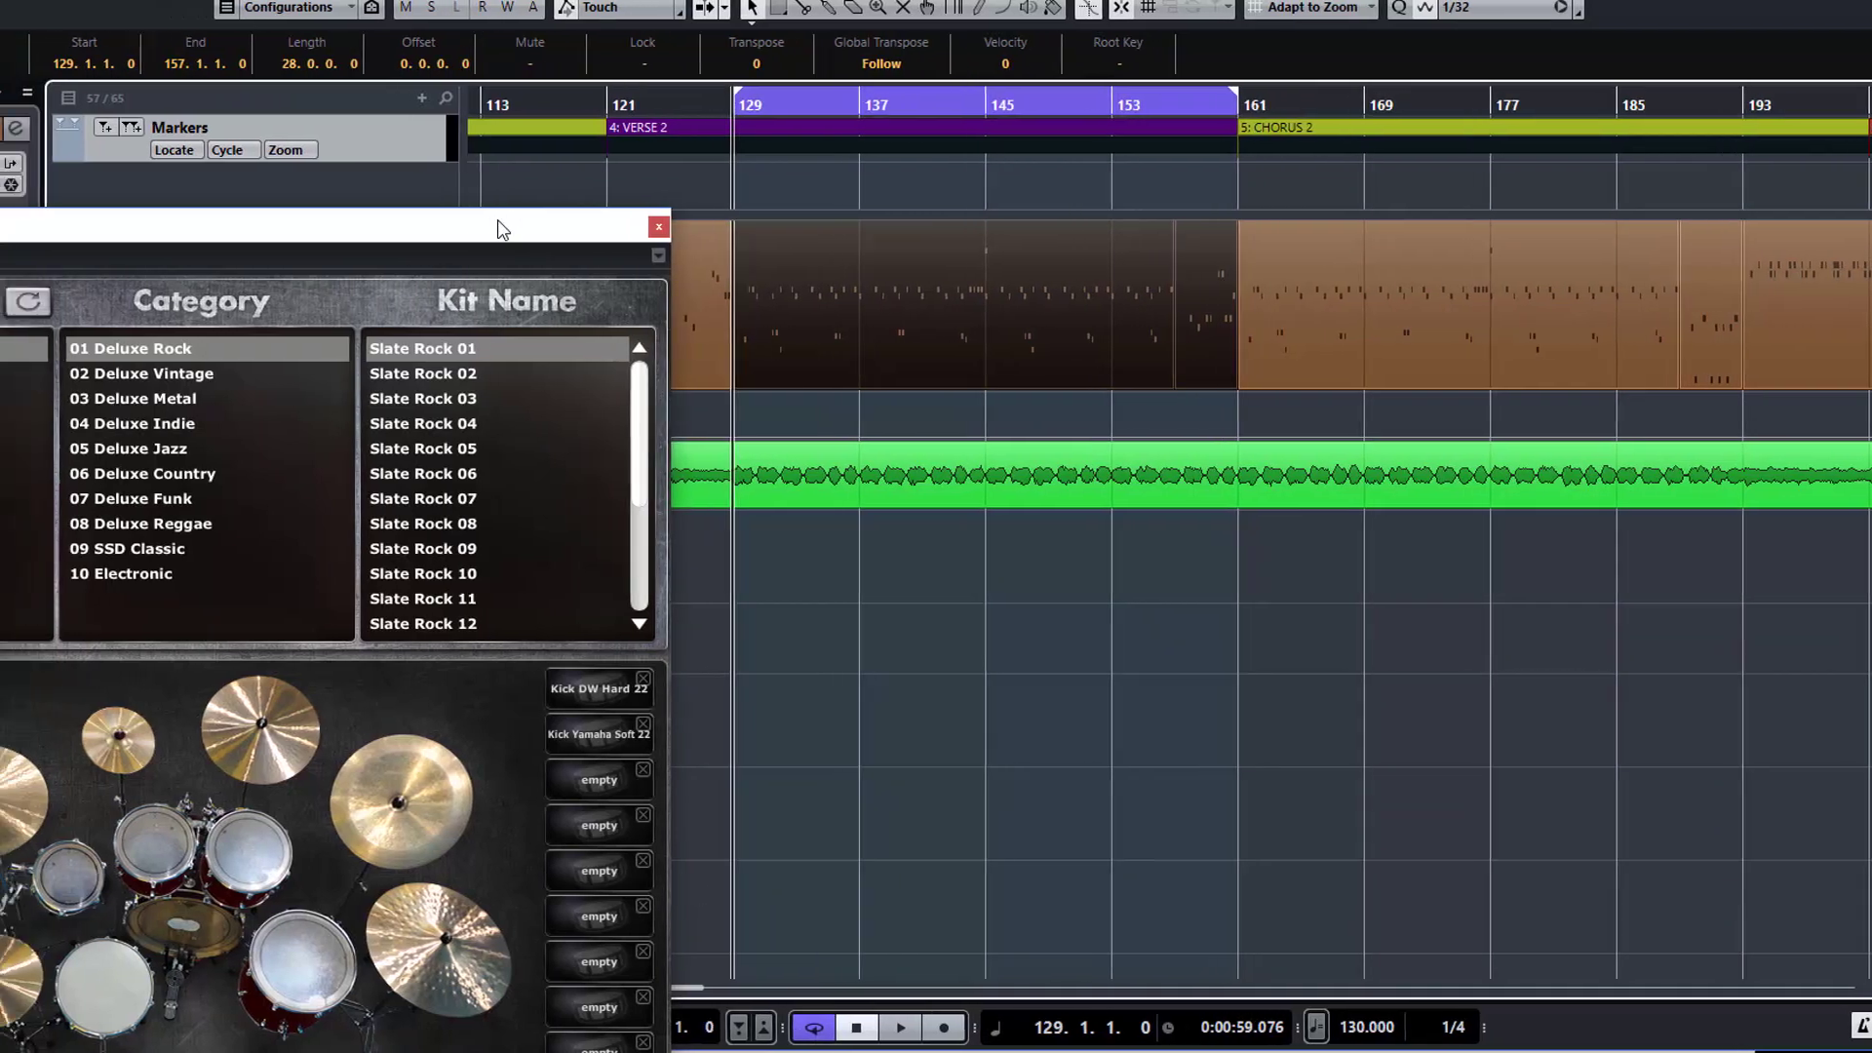
Bring the whole drum kit window into view and audition Slate Rock kits 02, 10, 07 and 12 over the looped verse
{"action": "left_click_drag", "start_coordinate": [445, 220], "coordinate": [630, 124]}
{"action": "left_click_drag", "start_coordinate": [797, 122], "coordinate": [875, 156]}
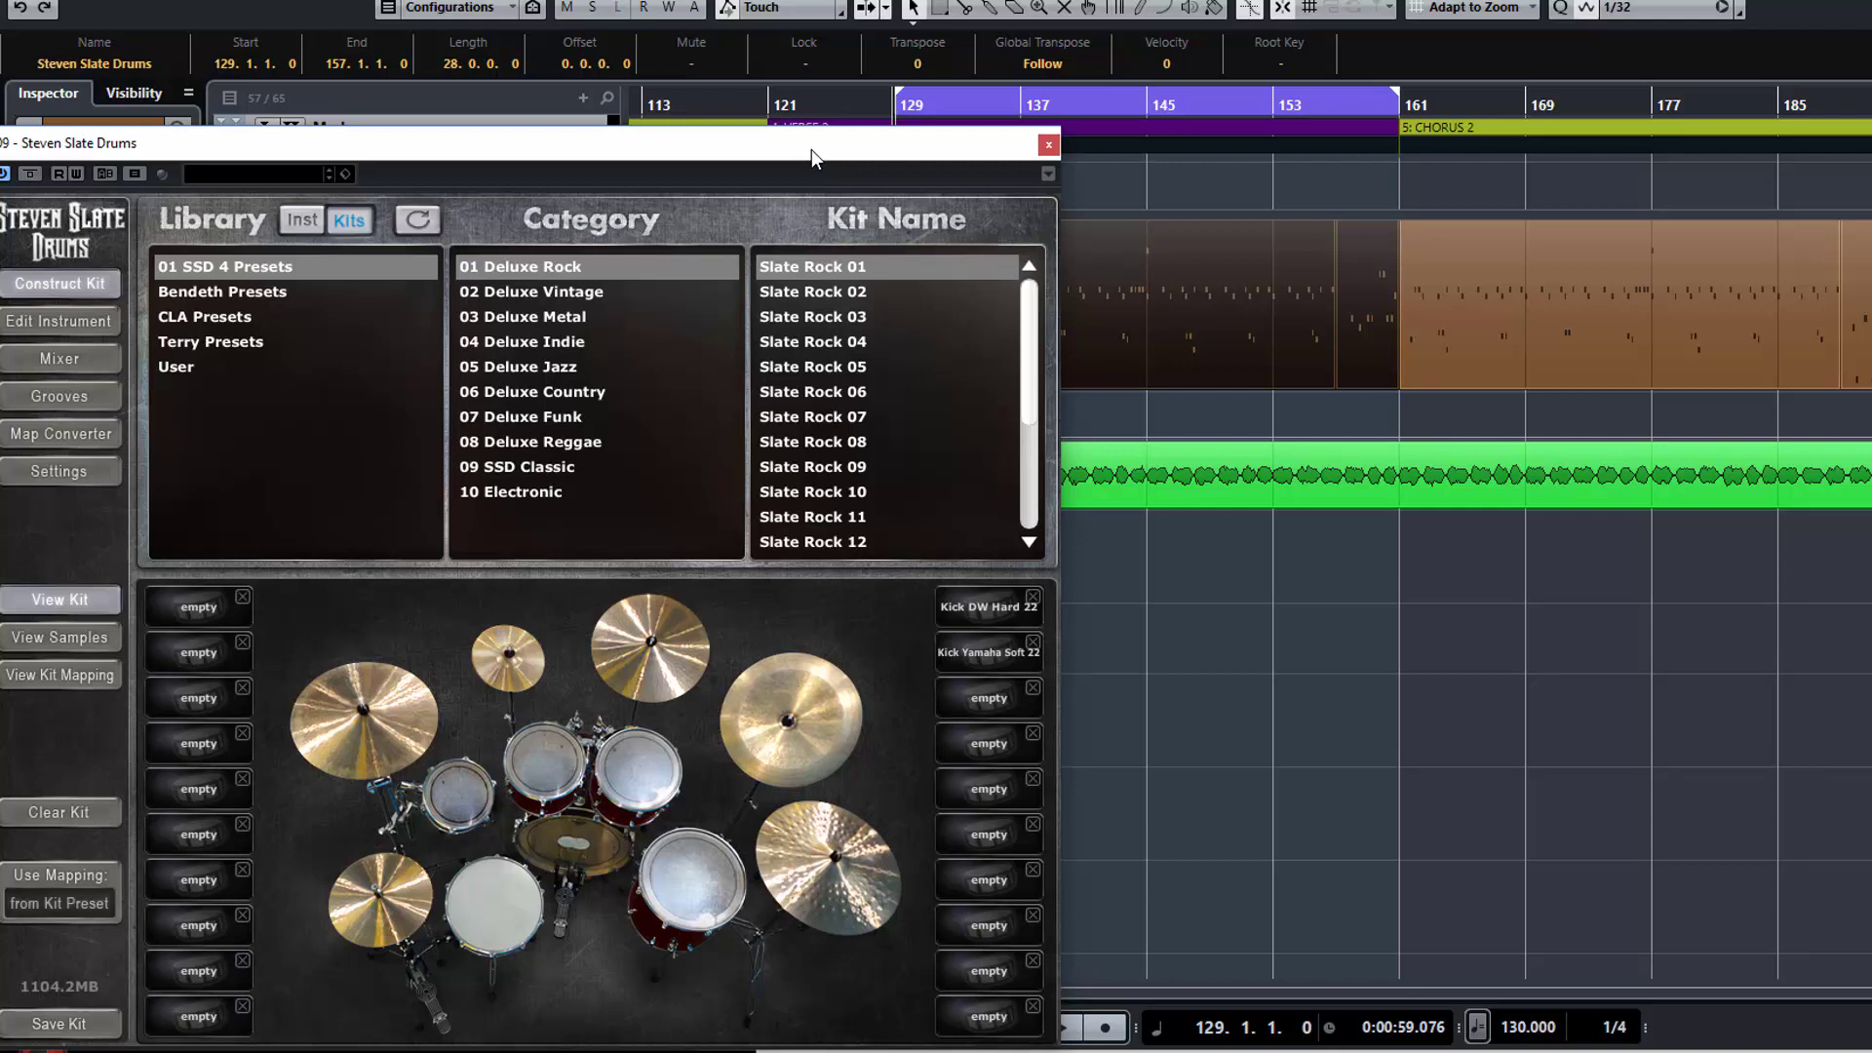
{"action": "key", "text": "space"}
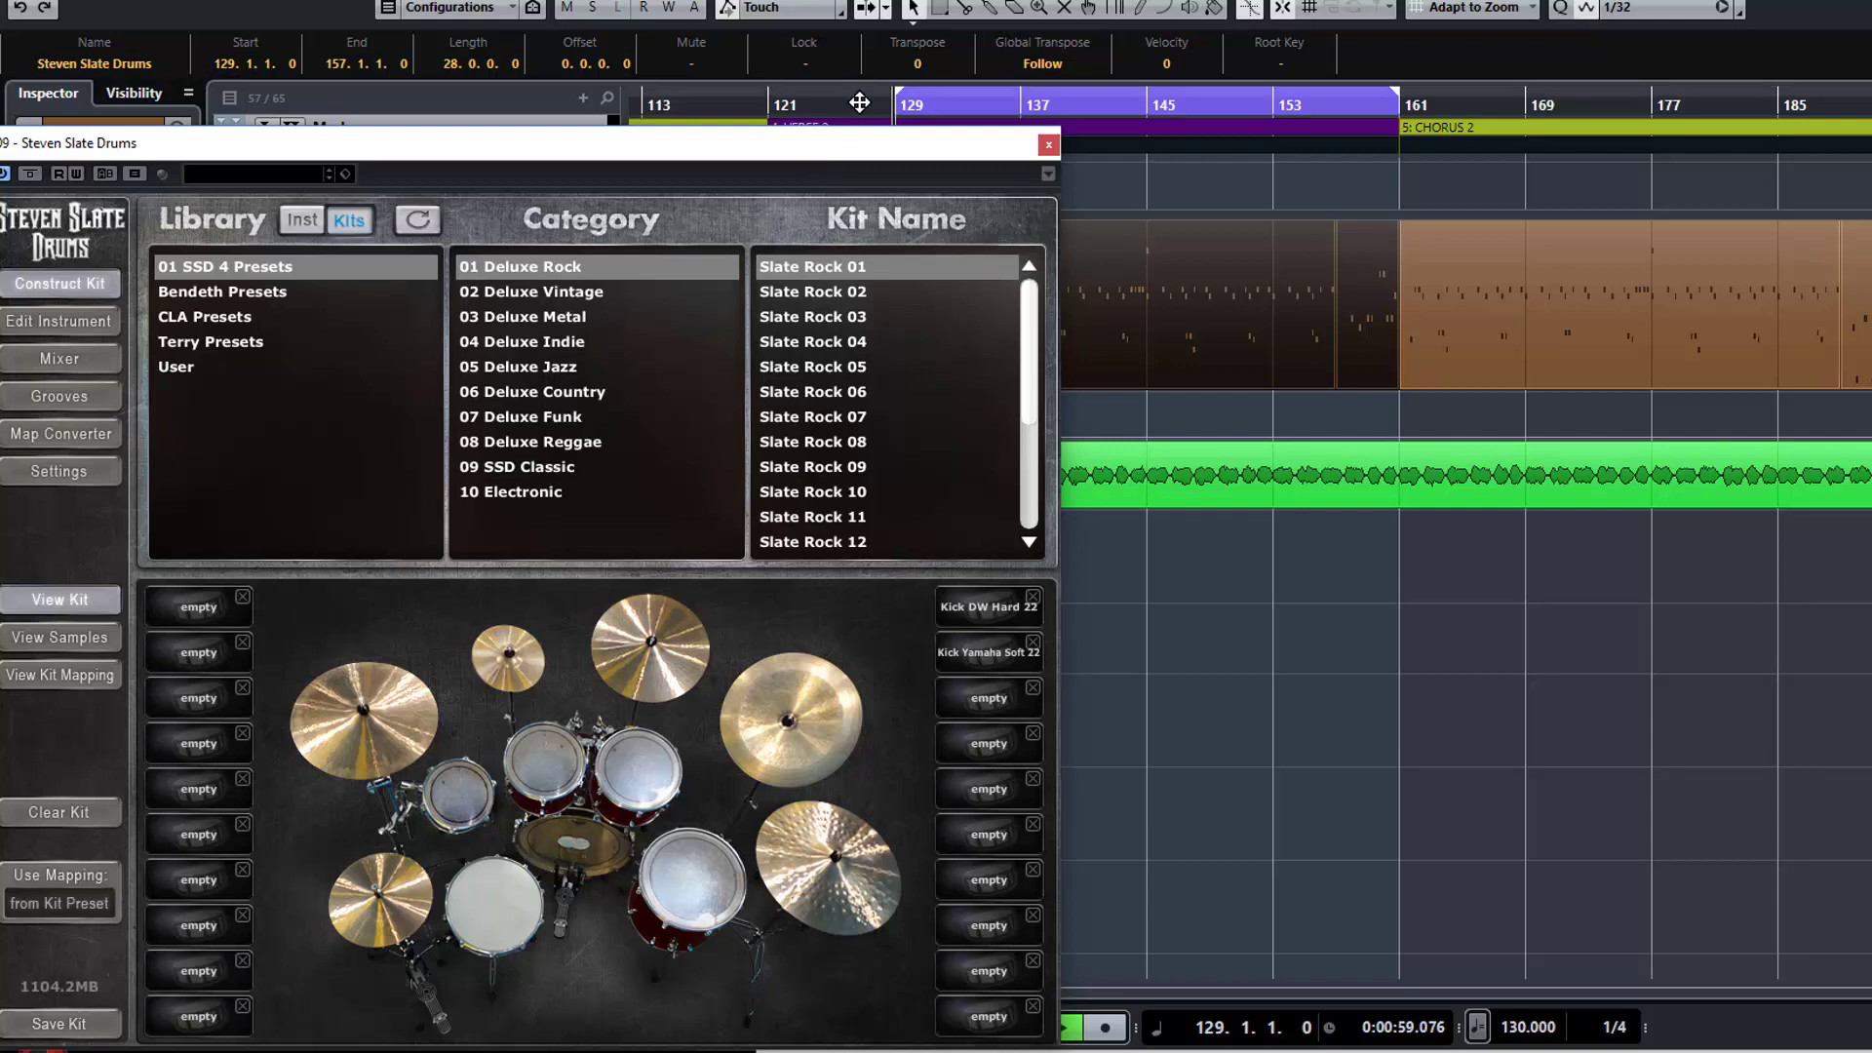
{"action": "left_click", "coordinate": [841, 297]}
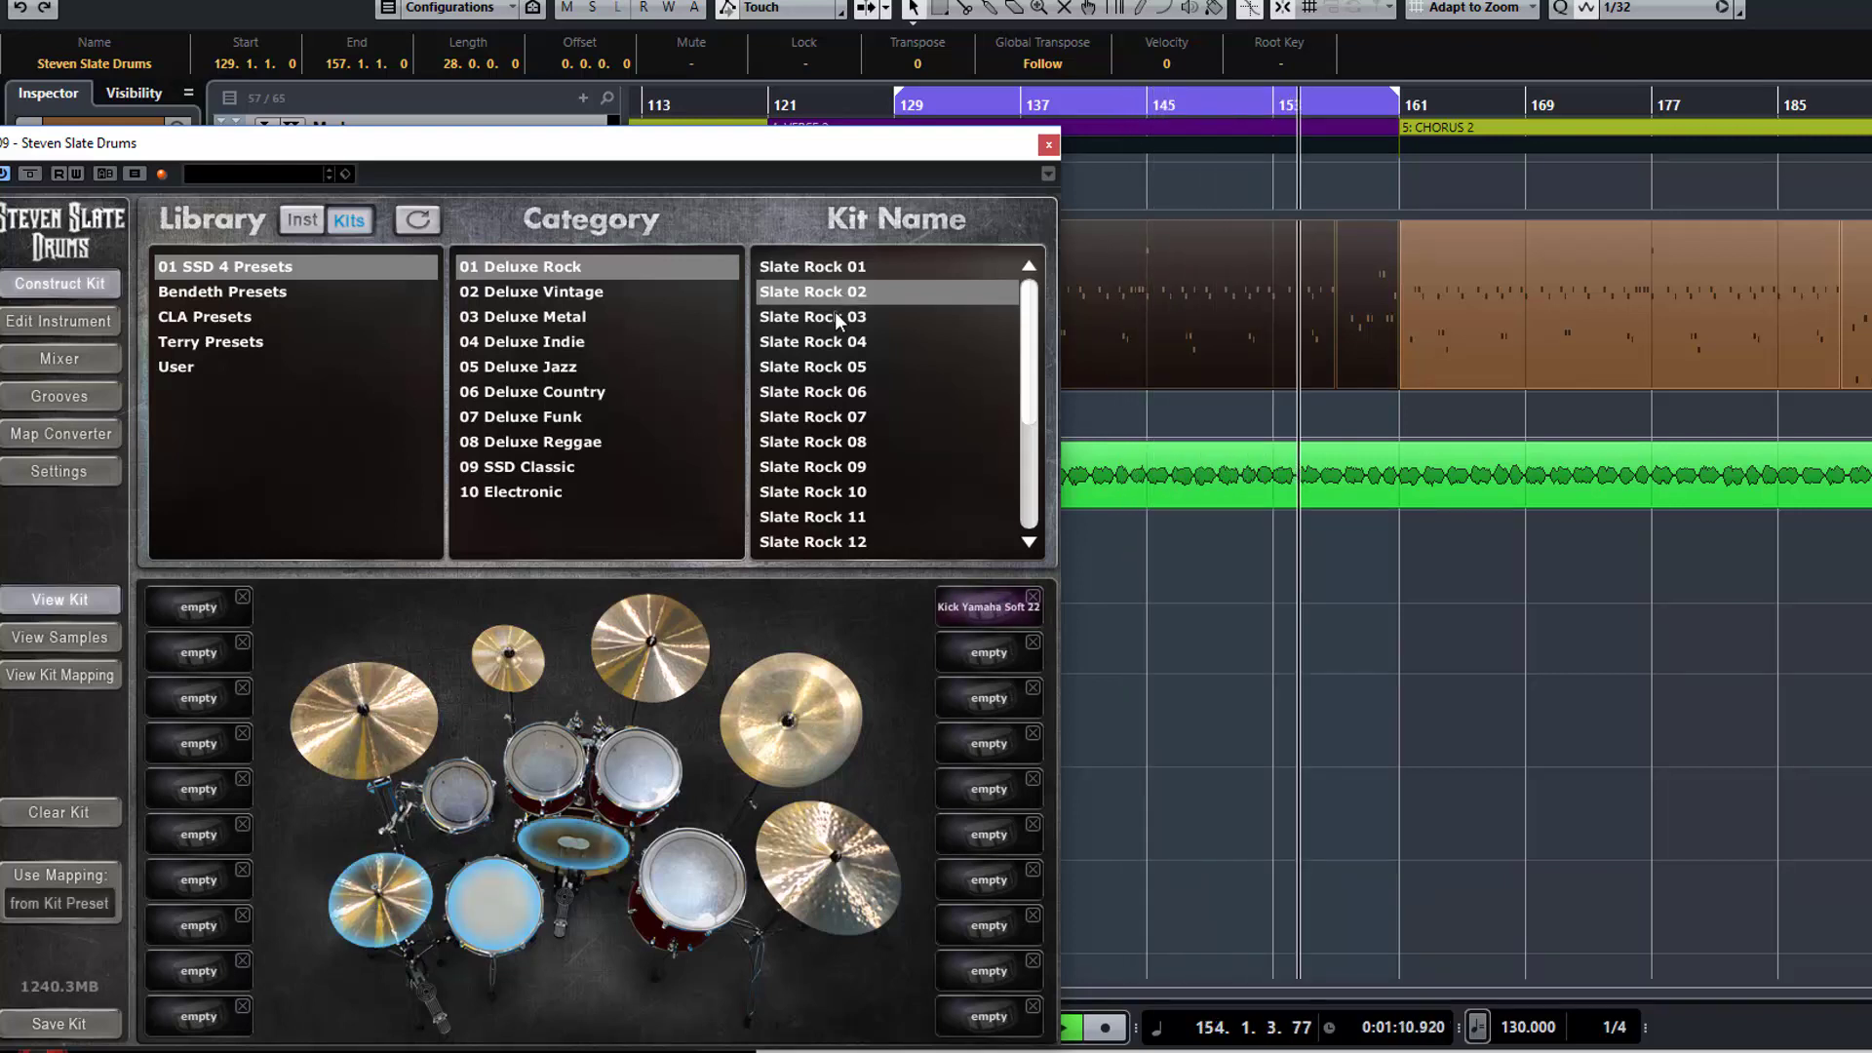
{"action": "left_click", "coordinate": [835, 494]}
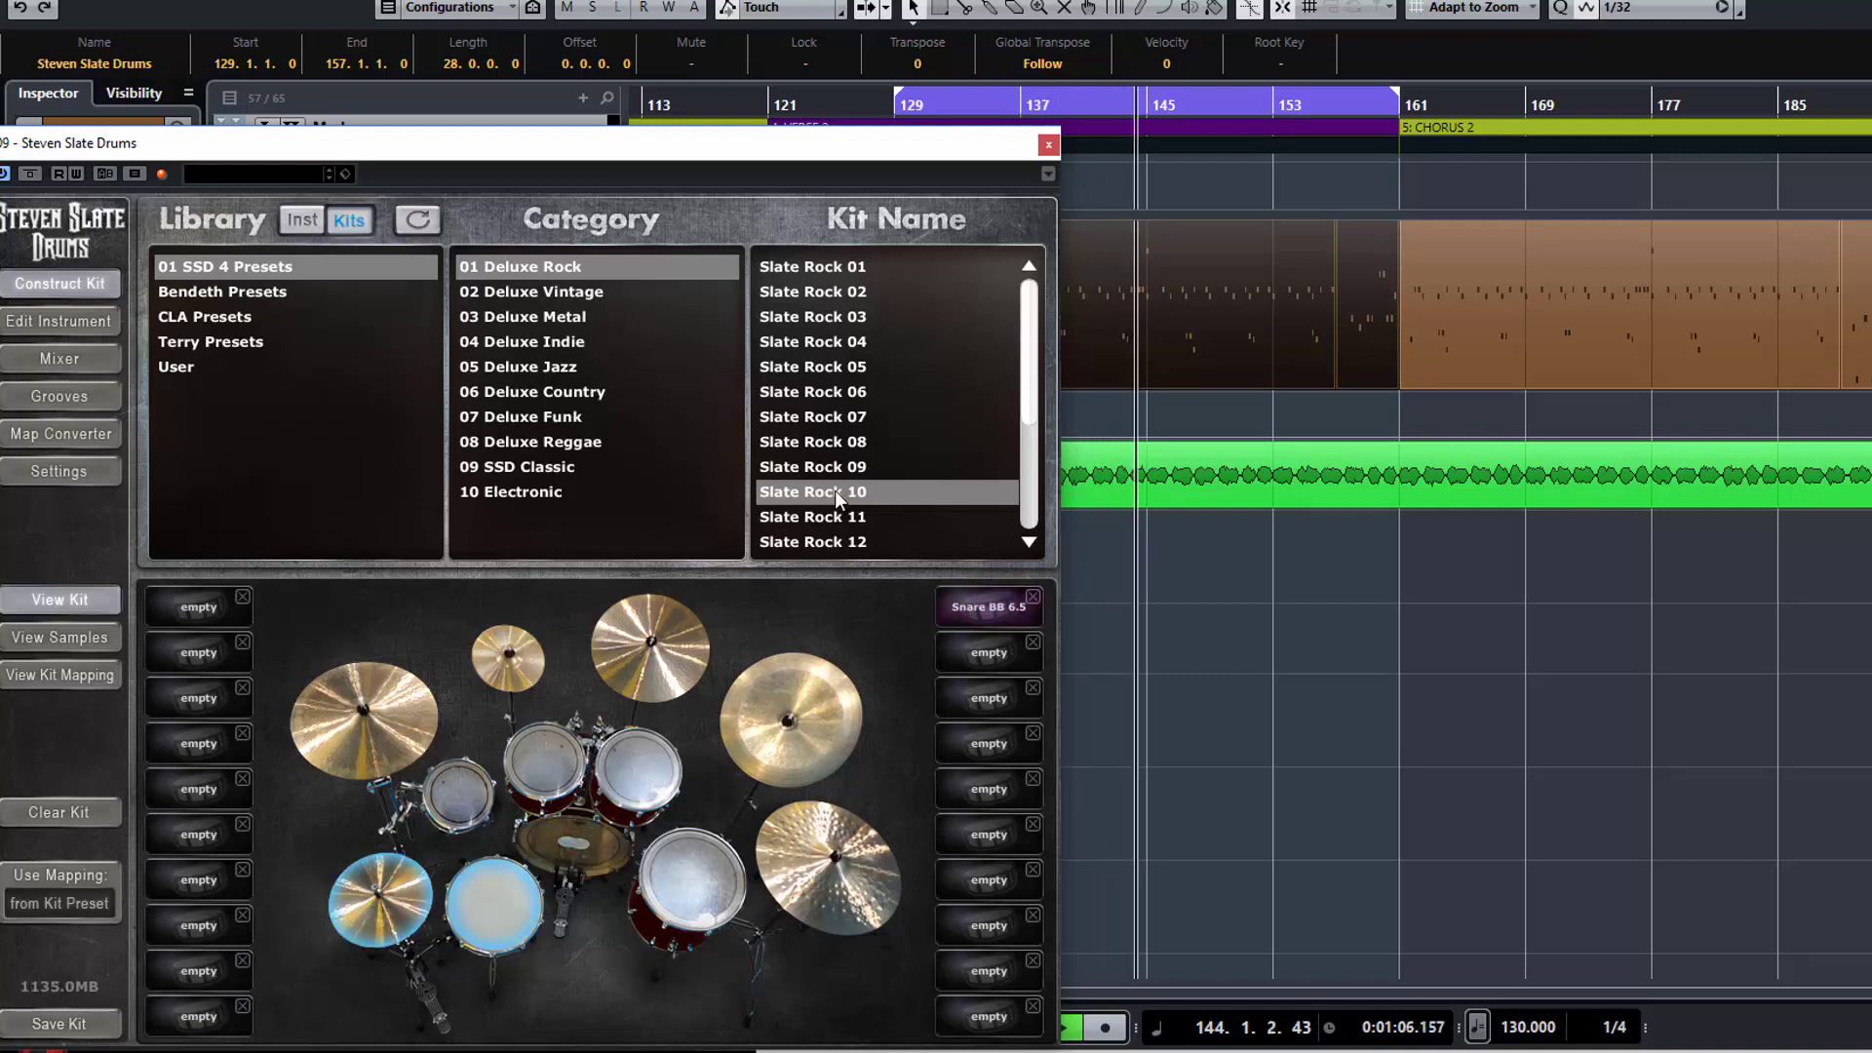
{"action": "left_click", "coordinate": [832, 417]}
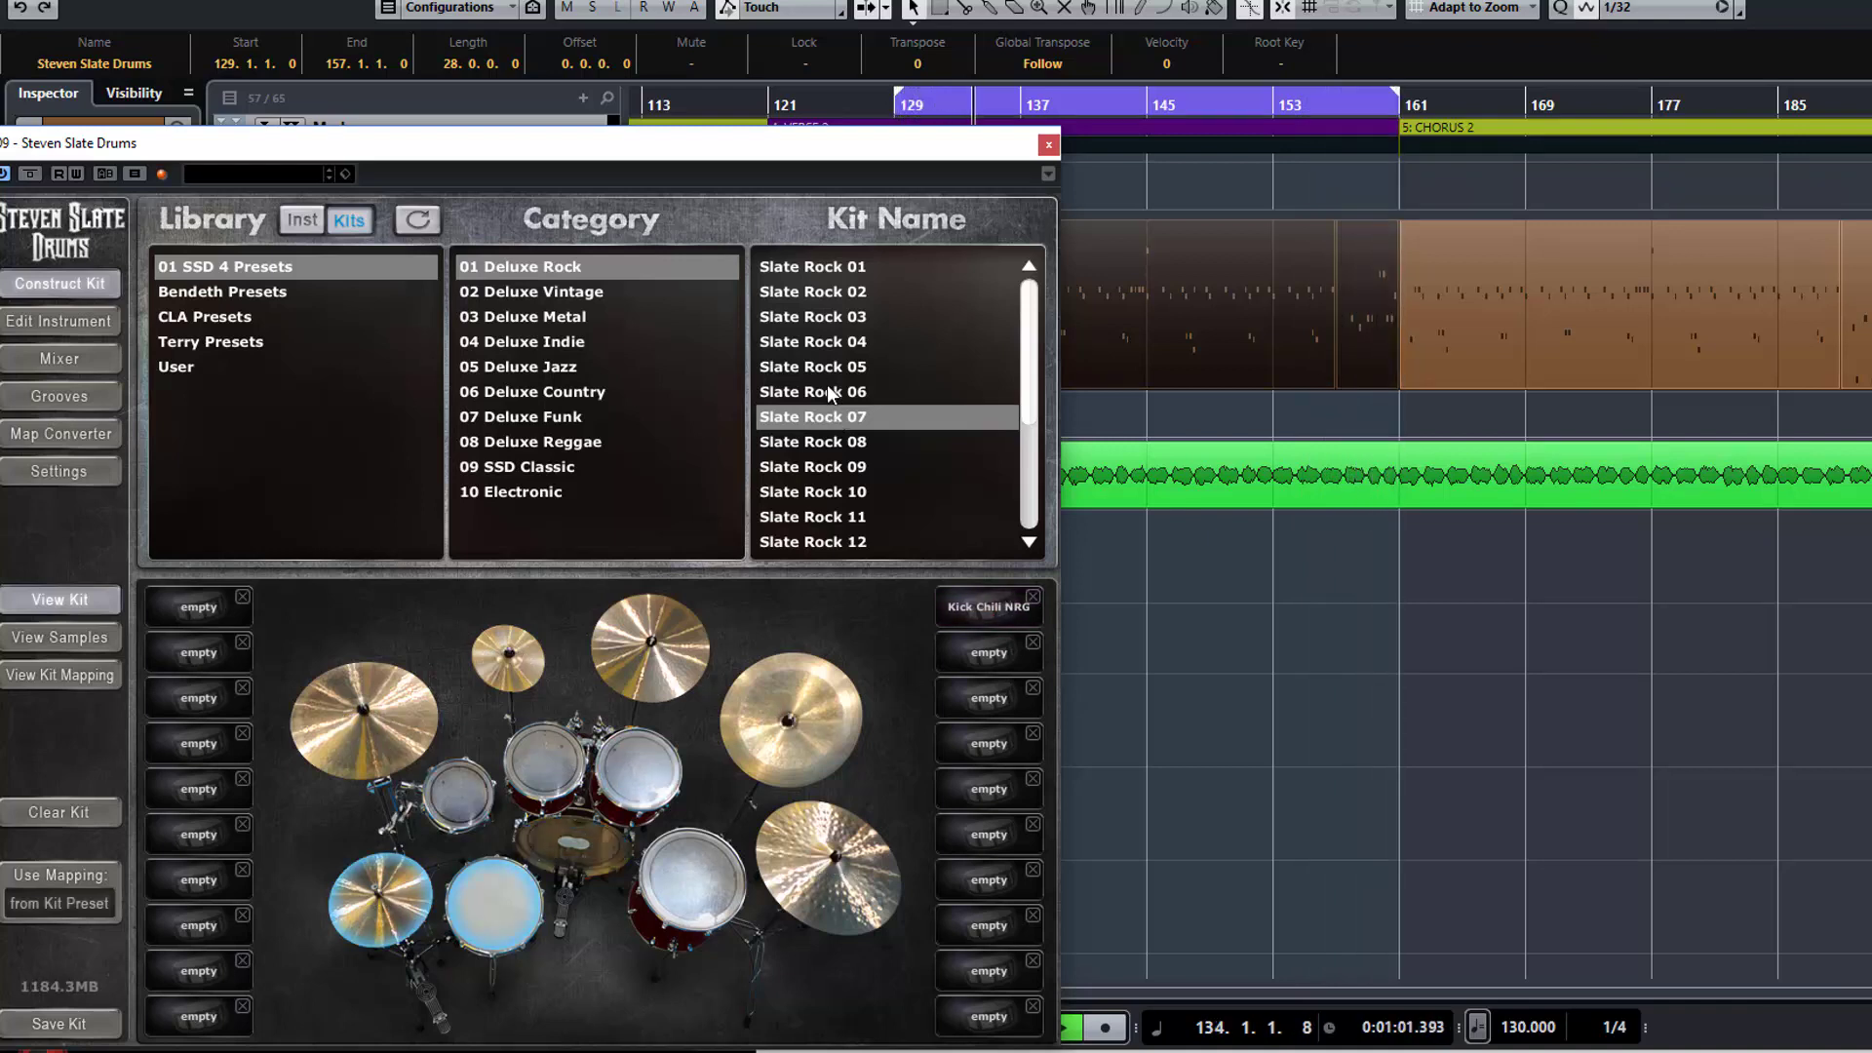
{"action": "left_click", "coordinate": [833, 541]}
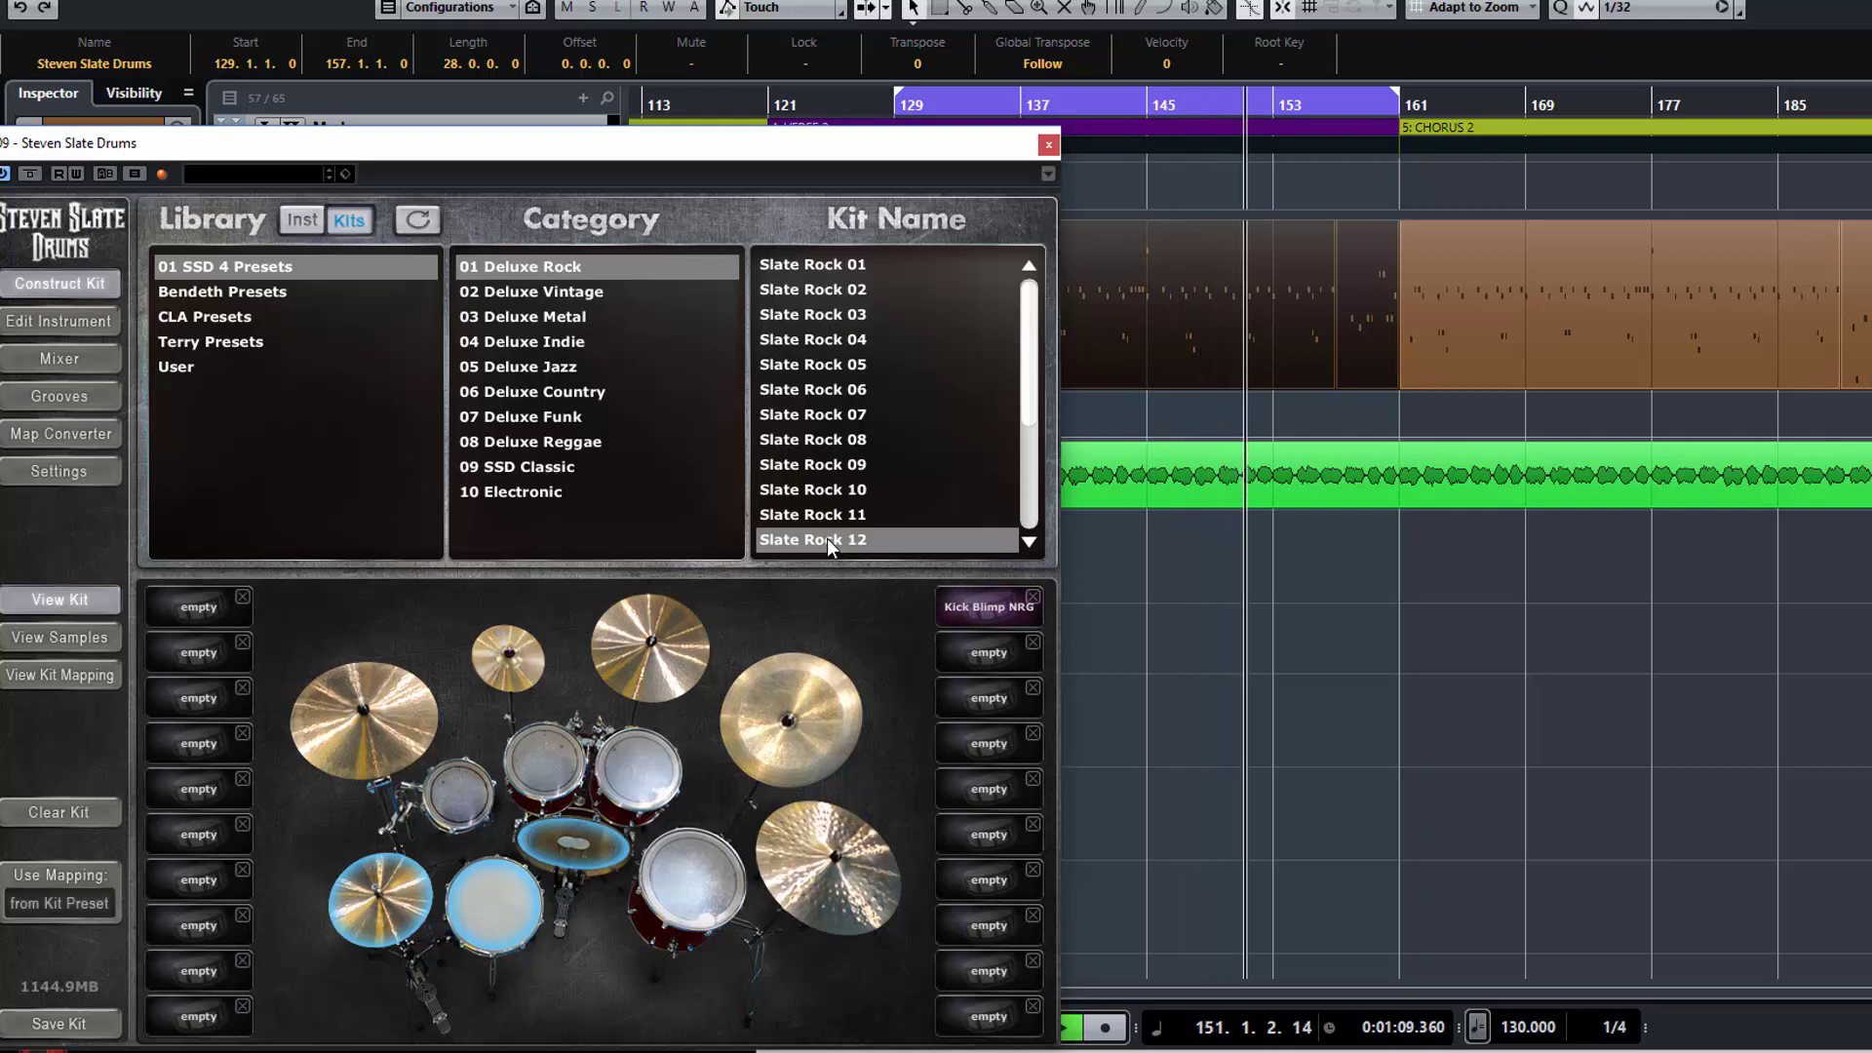
Audition the Slate Metal 01, Slate Metal 05, Old Zep Classic 01 and Vintage 60's Rock kits against the guitar
{"action": "left_click", "coordinate": [560, 317]}
{"action": "left_click", "coordinate": [839, 265]}
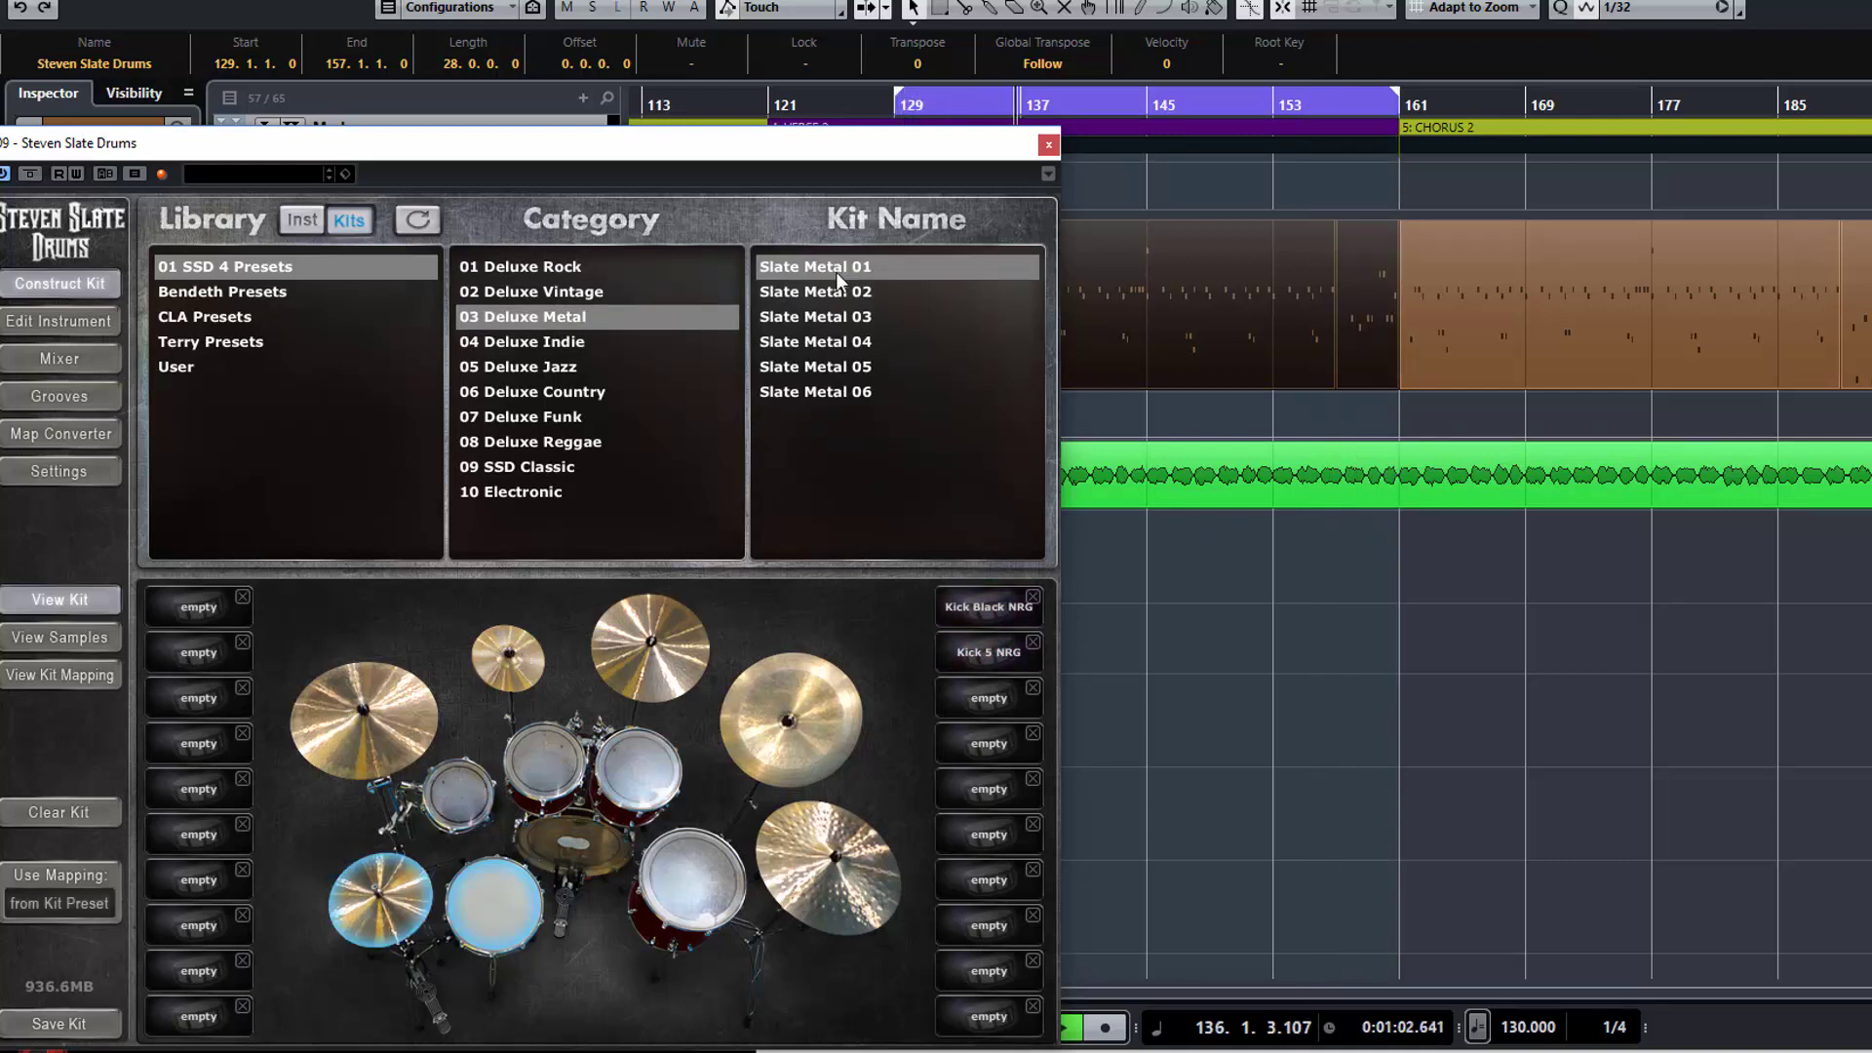
{"action": "left_click", "coordinate": [840, 366]}
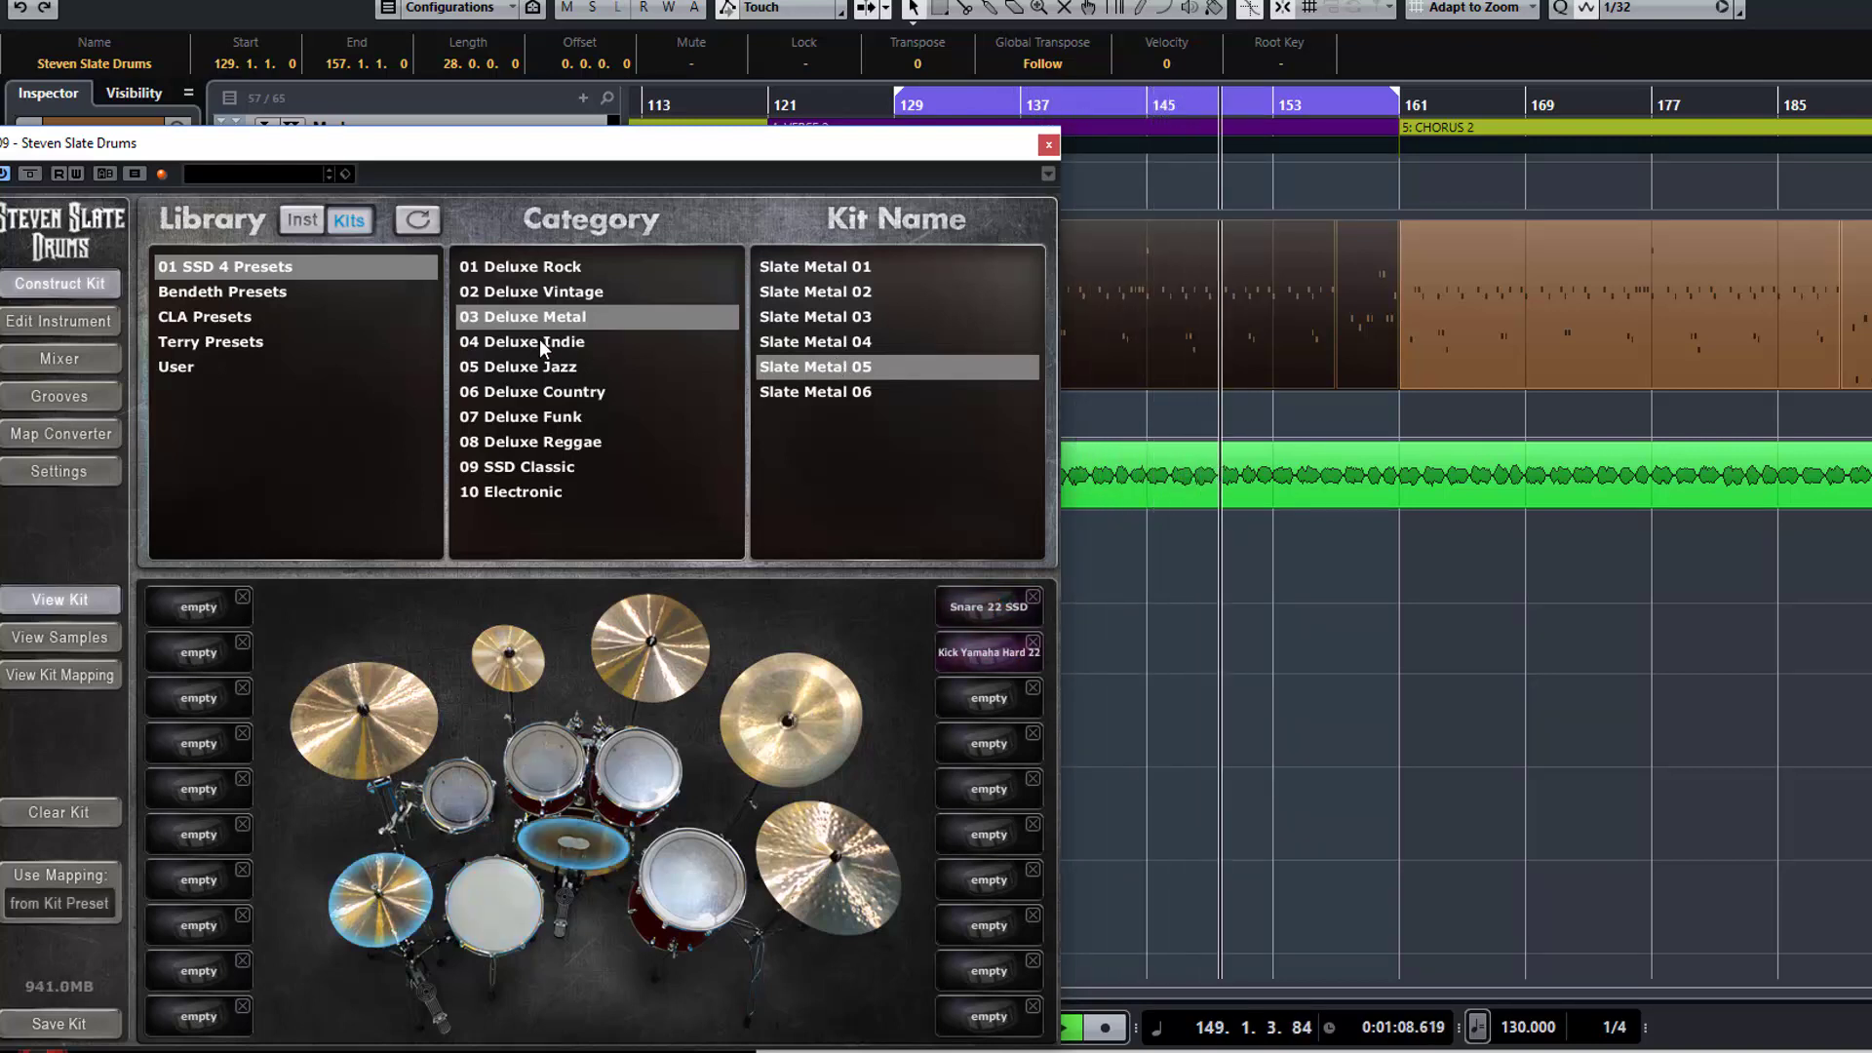
{"action": "left_click", "coordinate": [552, 295]}
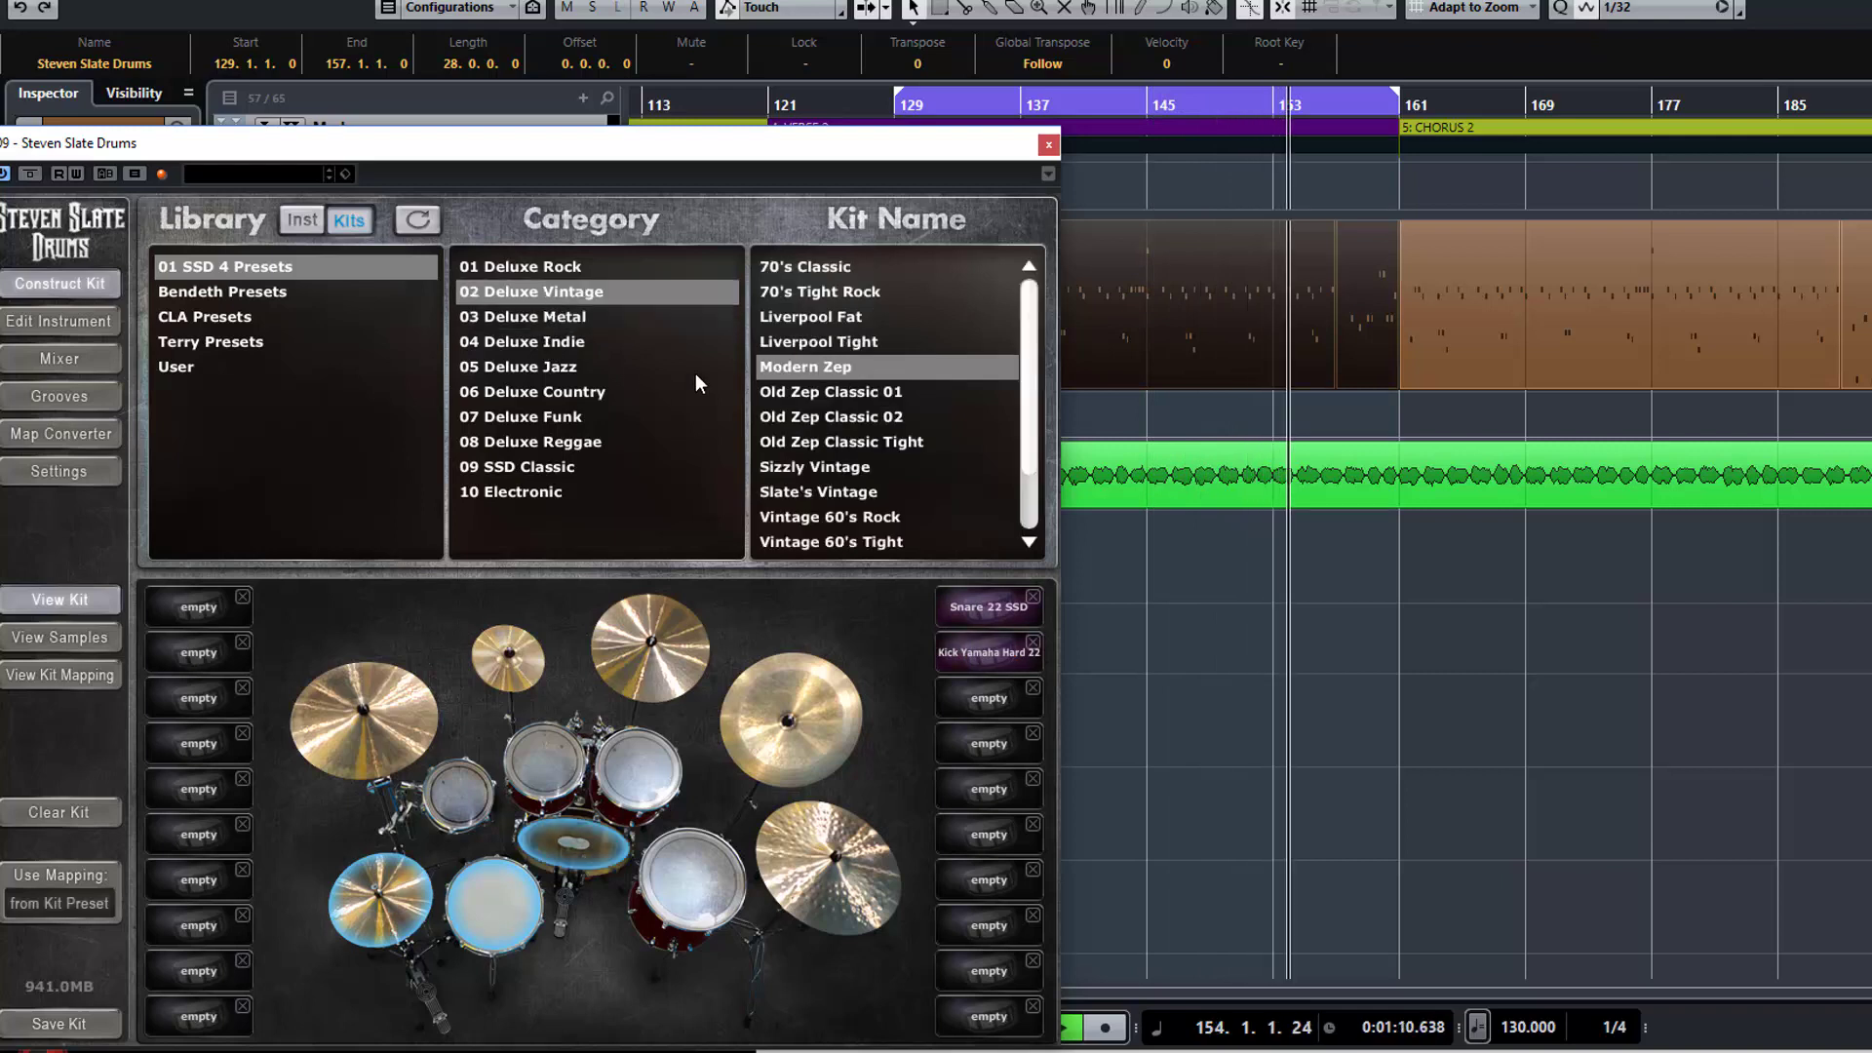
{"action": "left_click", "coordinate": [819, 391]}
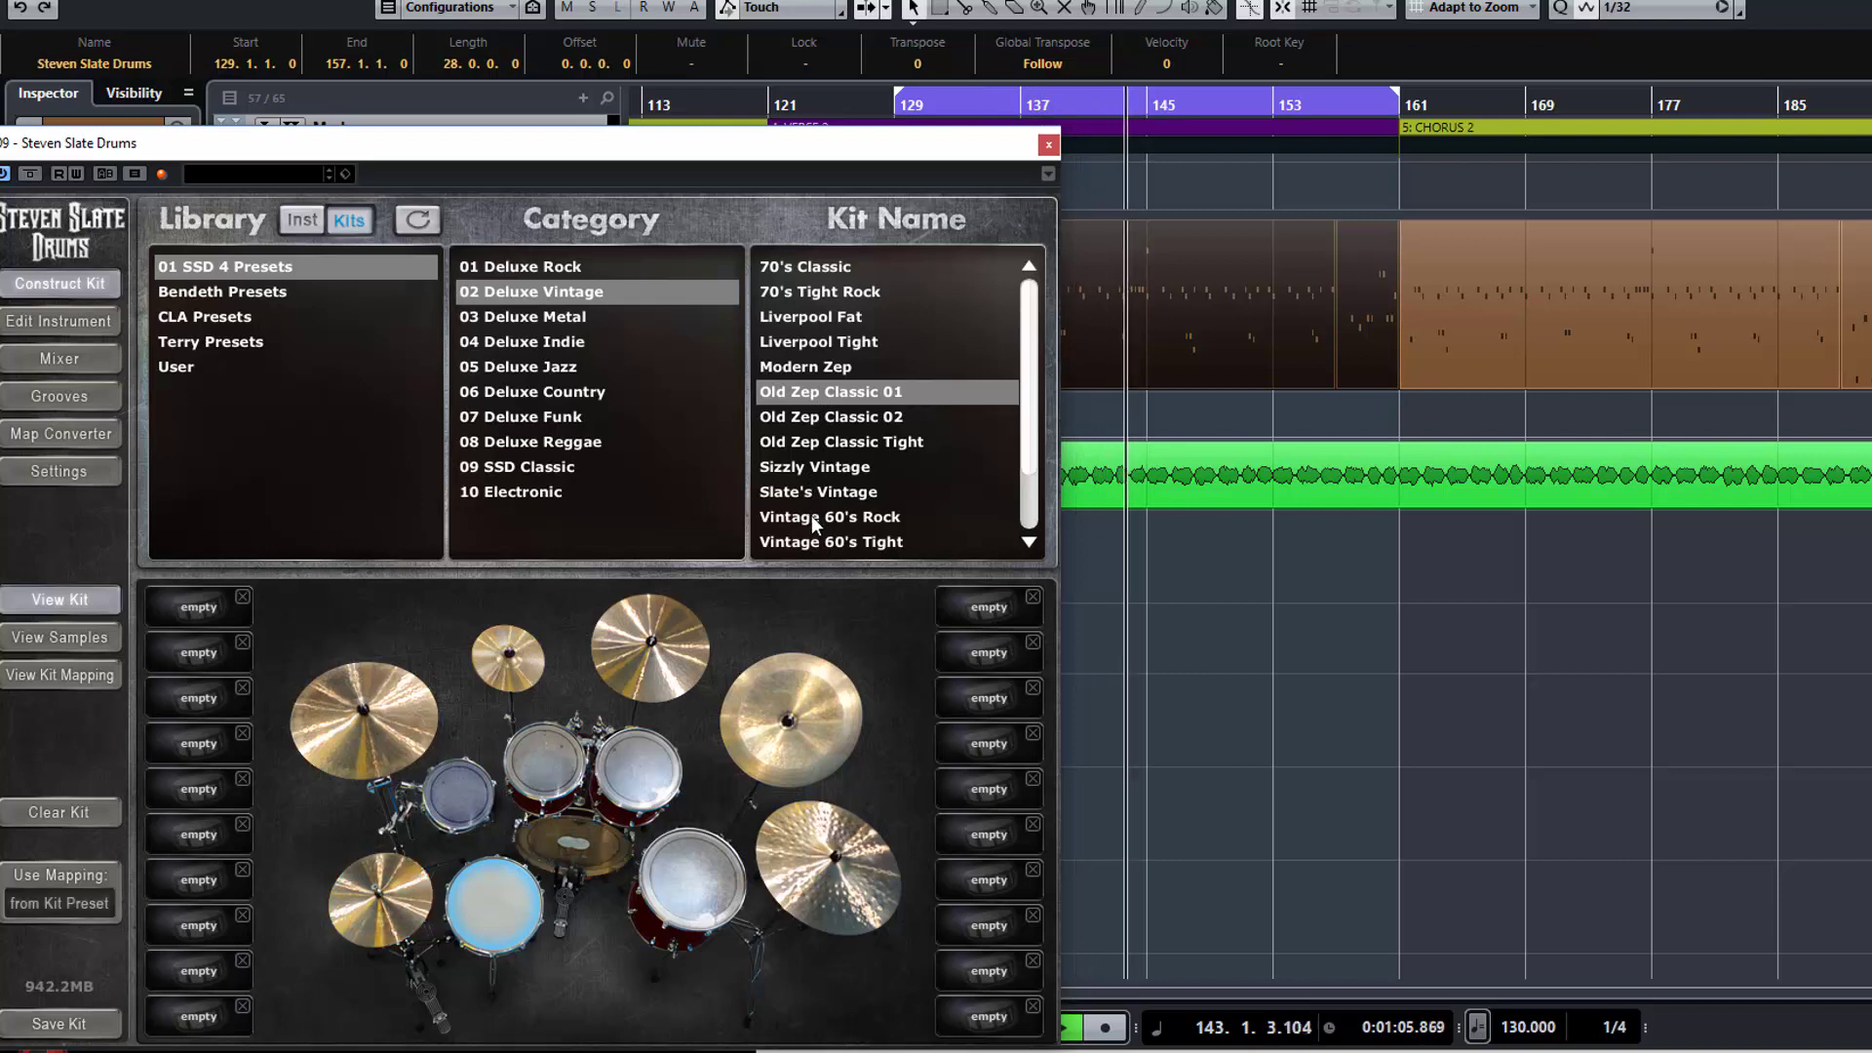
{"action": "left_click", "coordinate": [812, 517]}
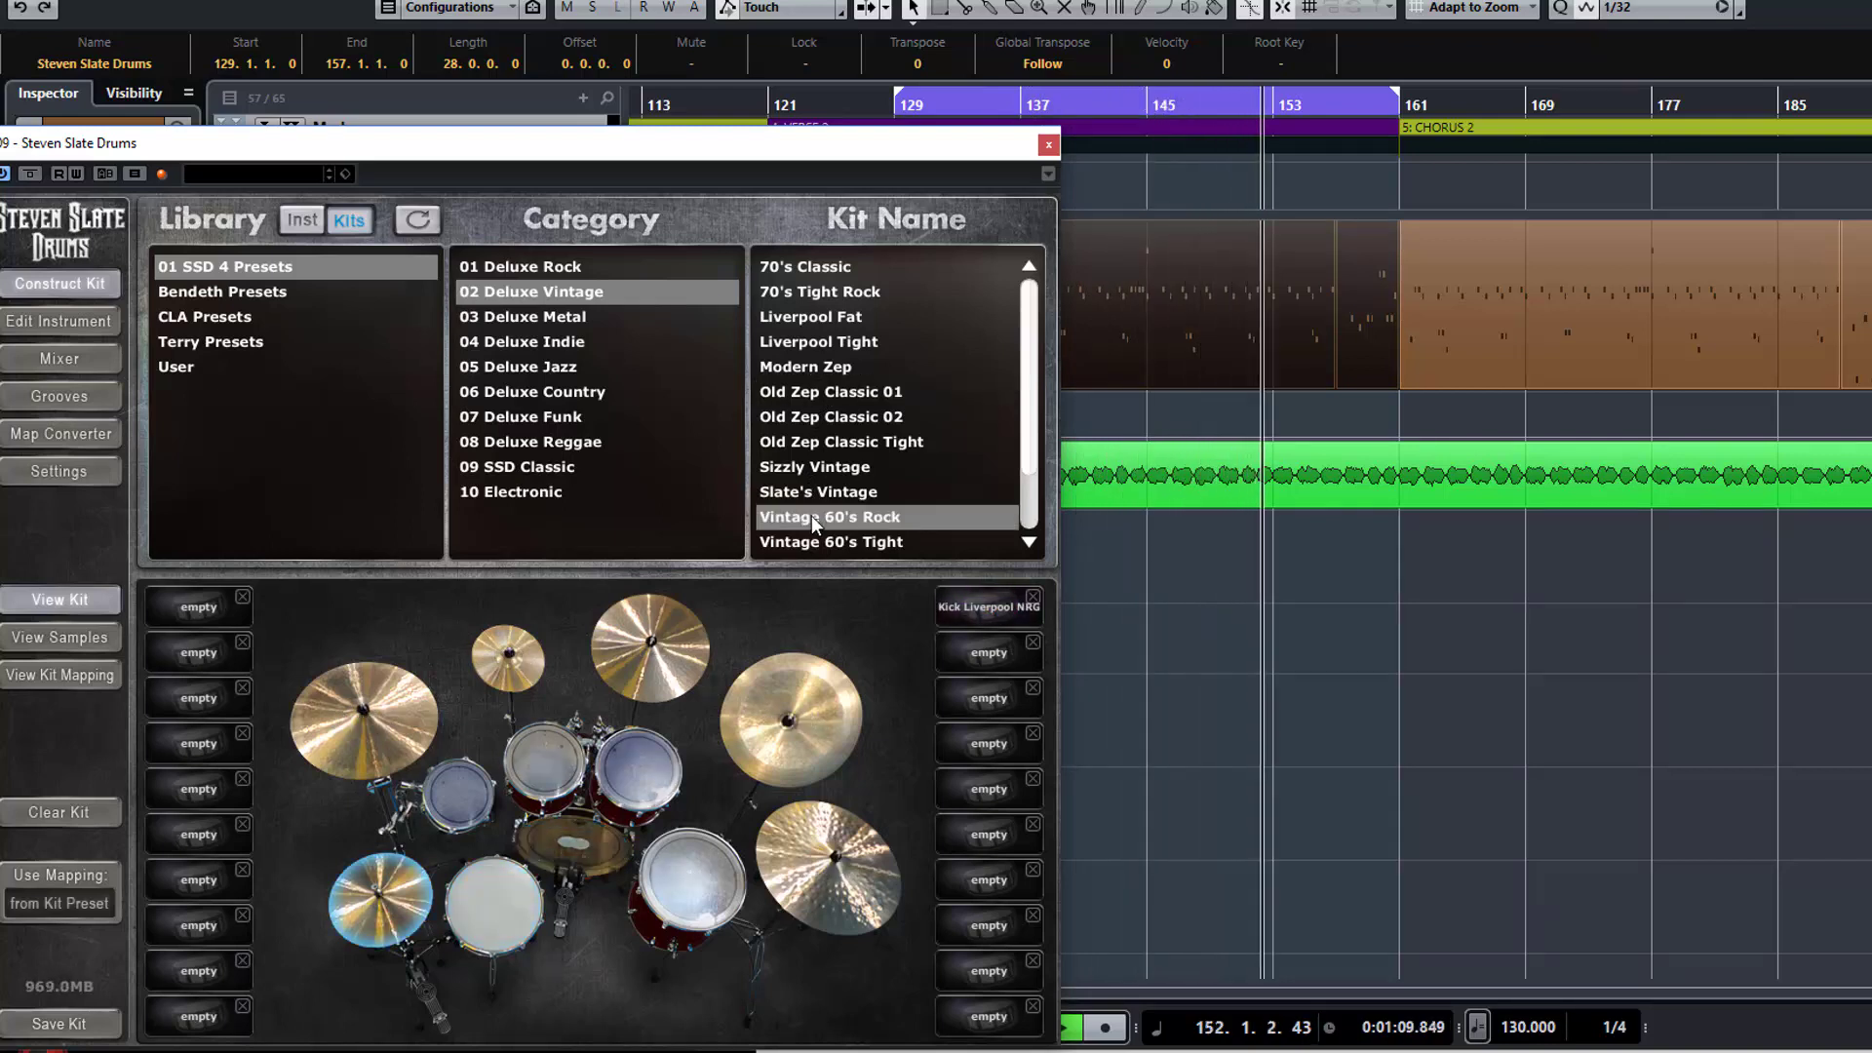
Audition the Slate Indie 04, Slate Country 01 and Slate Country 03 kits over the looped verse
{"action": "left_click", "coordinate": [566, 341]}
{"action": "left_click", "coordinate": [838, 341]}
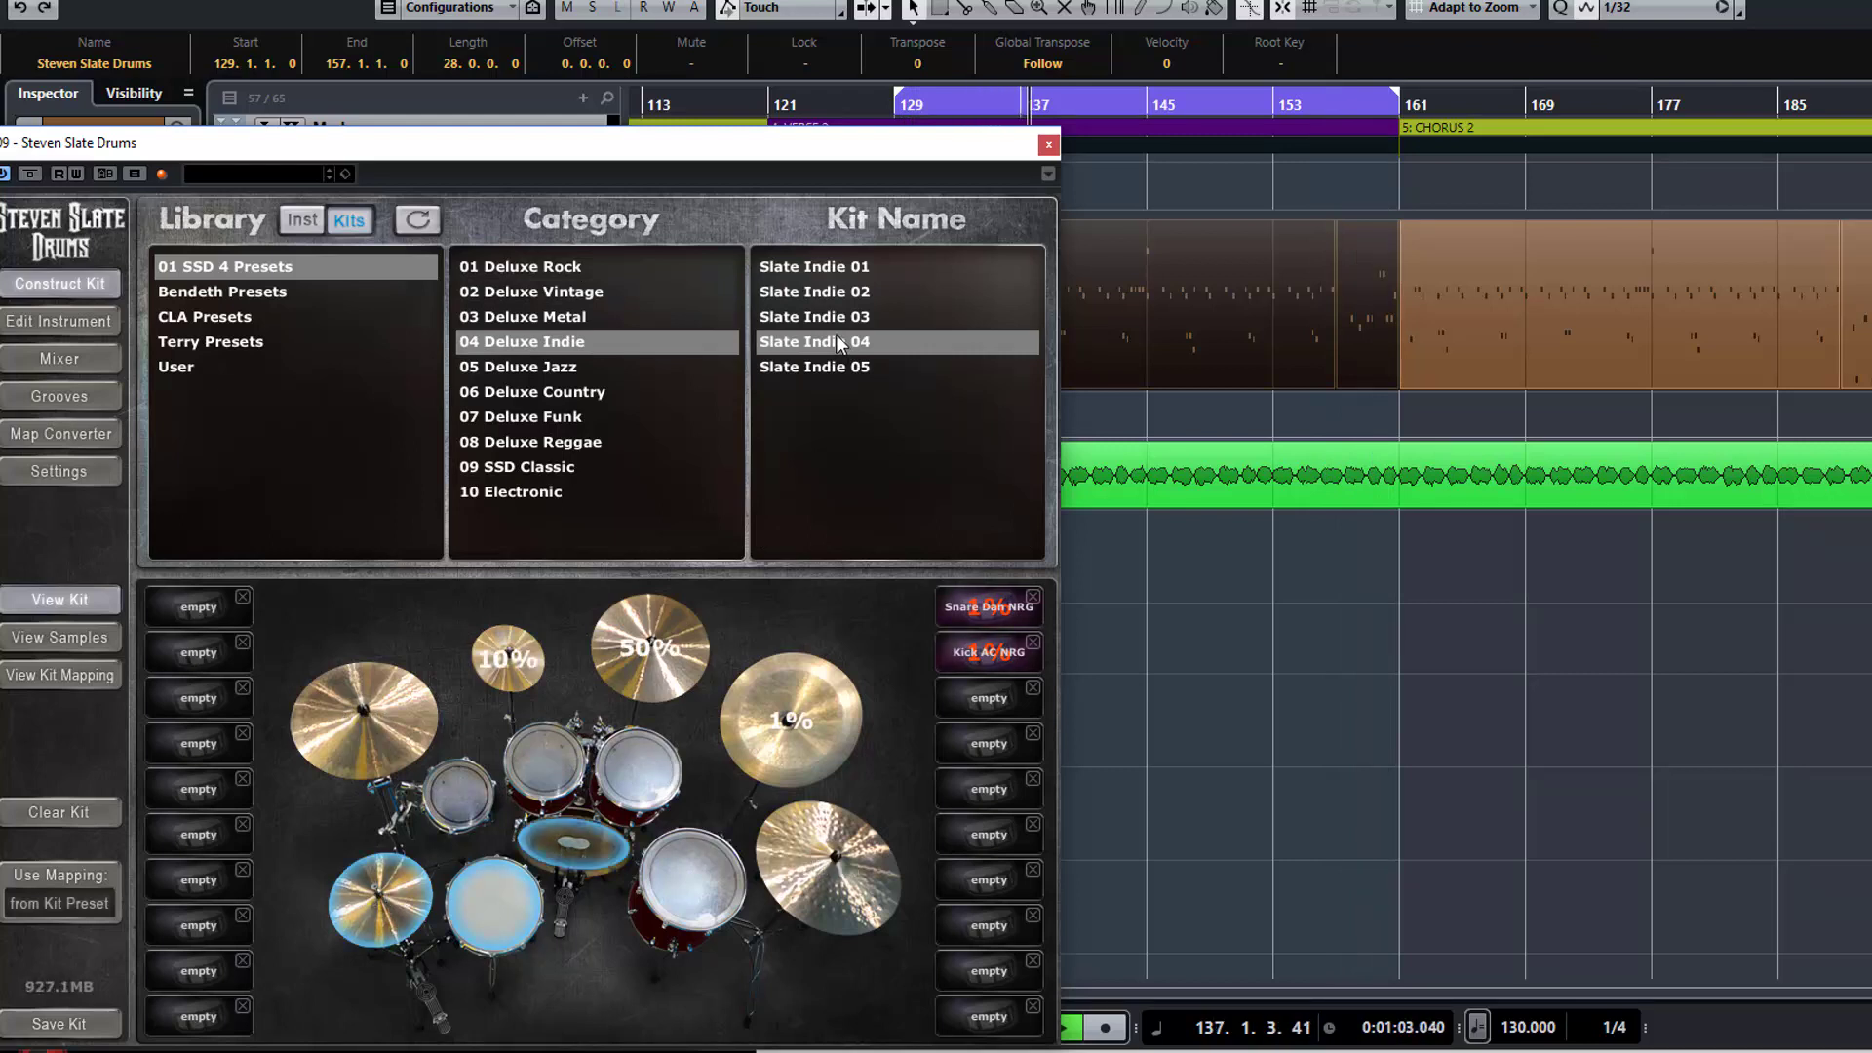
{"action": "left_click", "coordinate": [593, 393]}
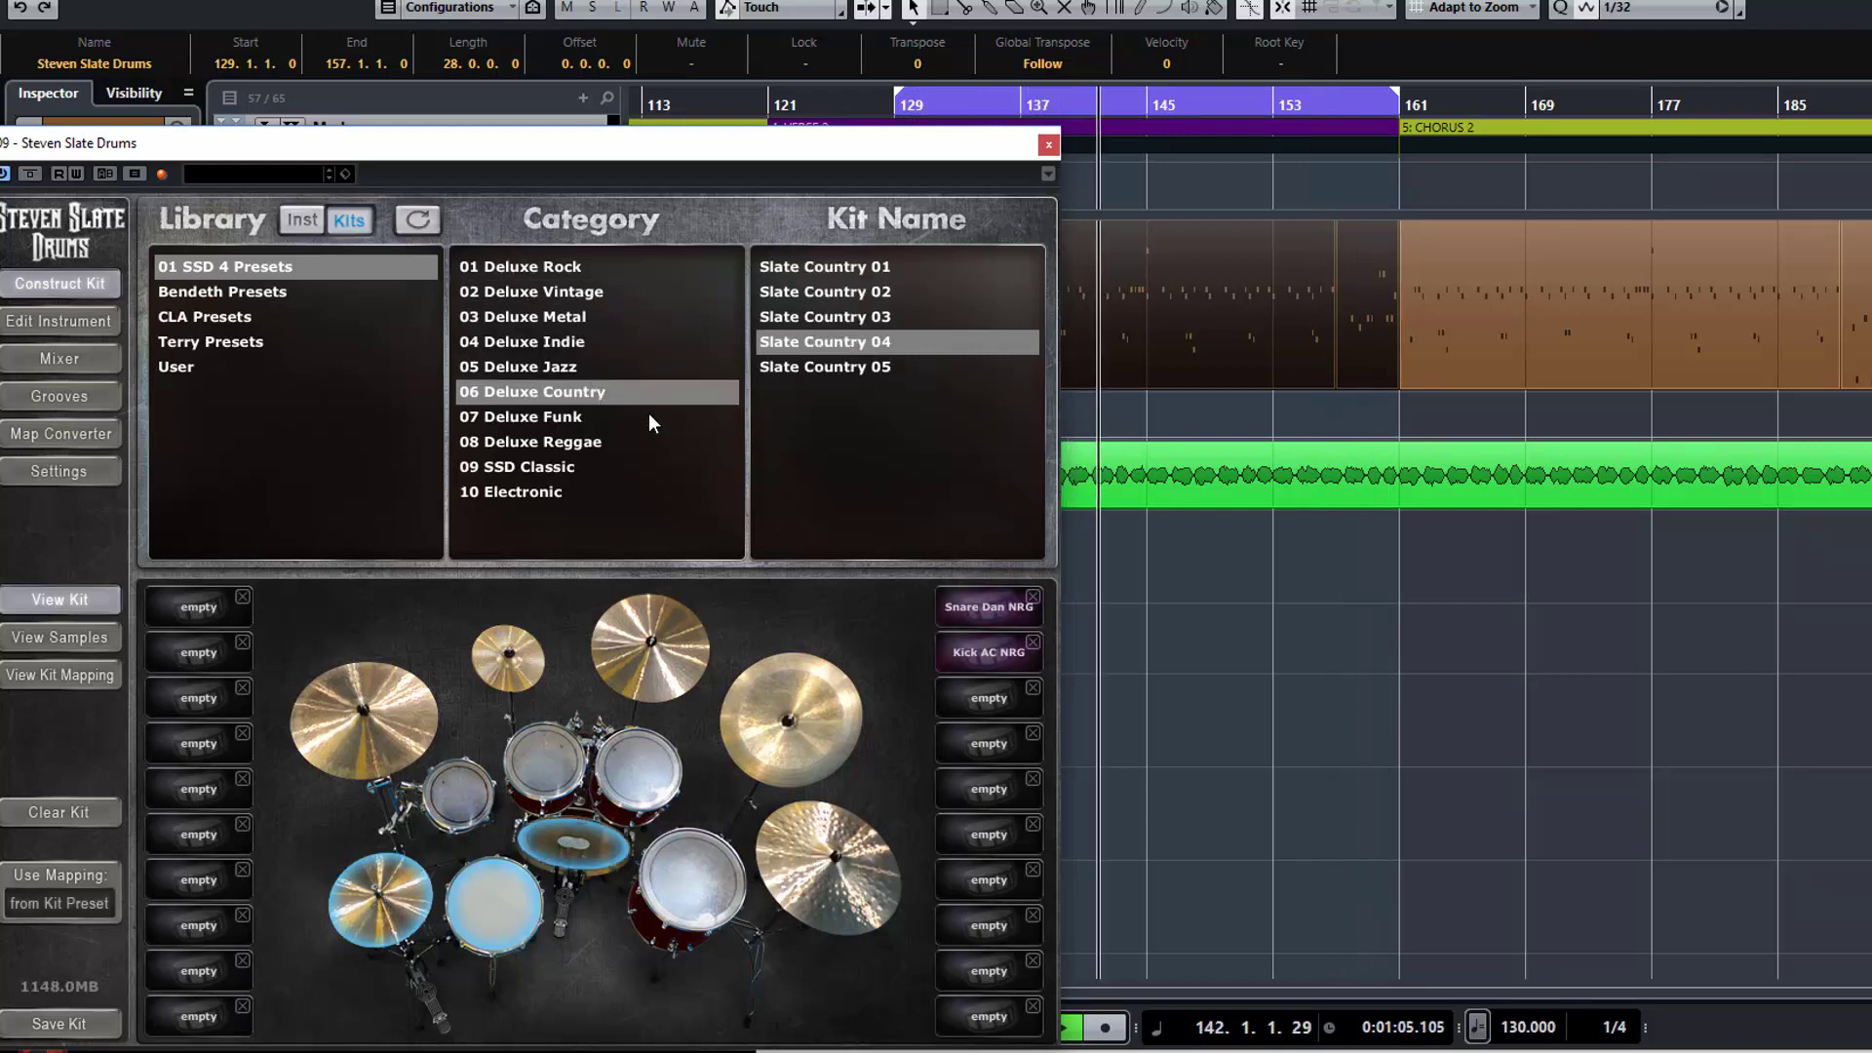
{"action": "left_click", "coordinate": [846, 263]}
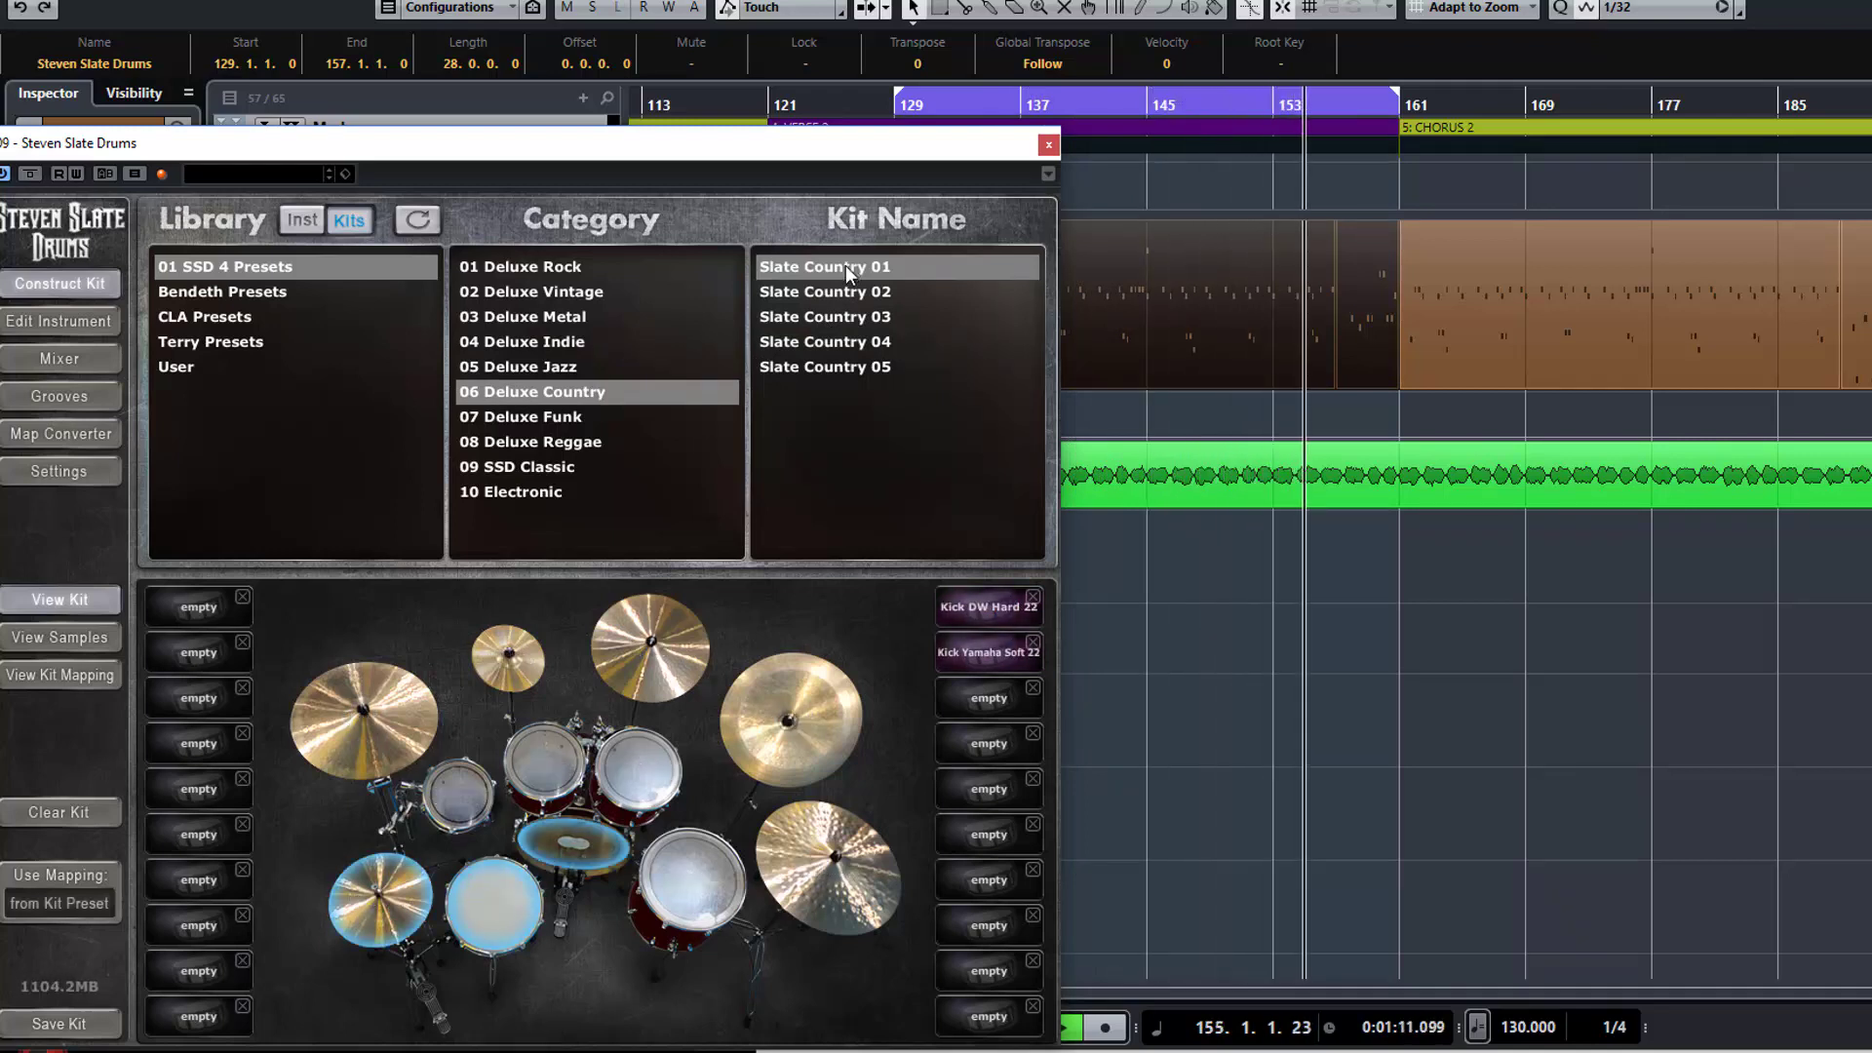
{"action": "left_click", "coordinate": [841, 316]}
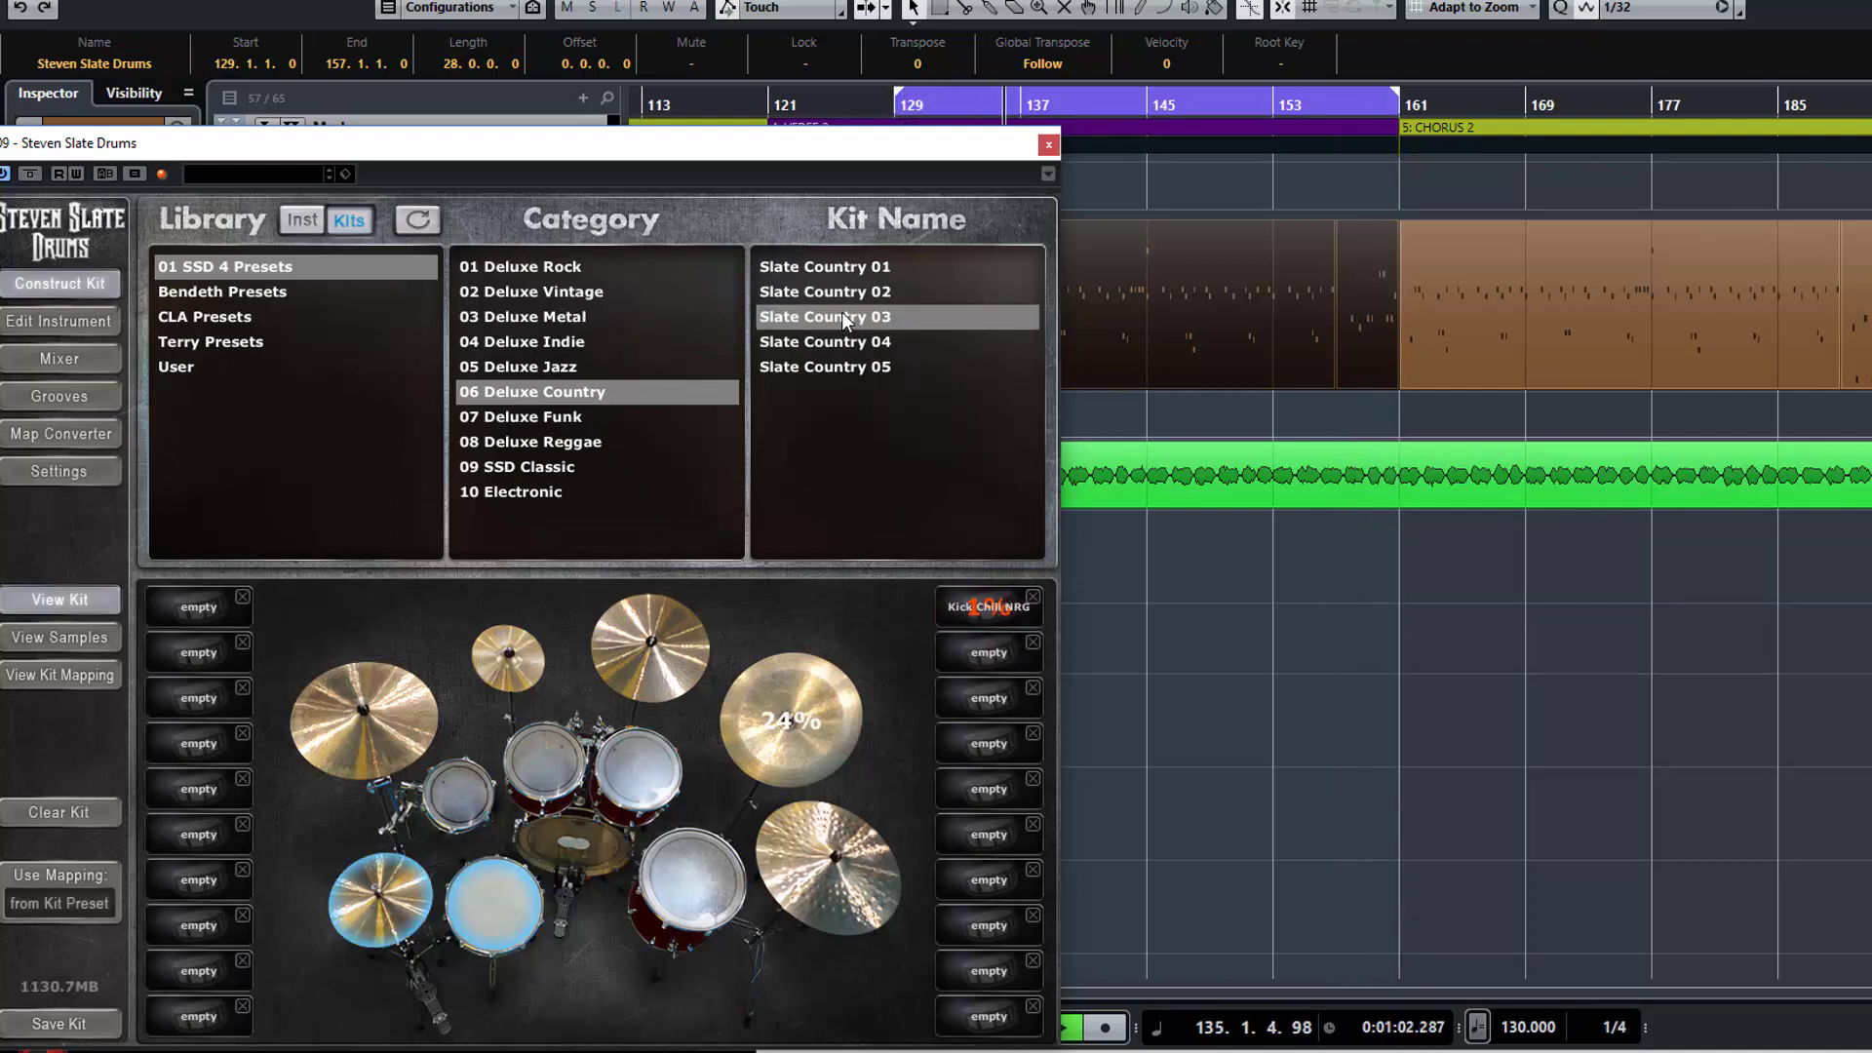
Compare Slate Rock 02 from the Deluxe Rock category, load Slate Rock 01 as the drum kit, and stop playback
{"action": "left_click", "coordinate": [576, 267]}
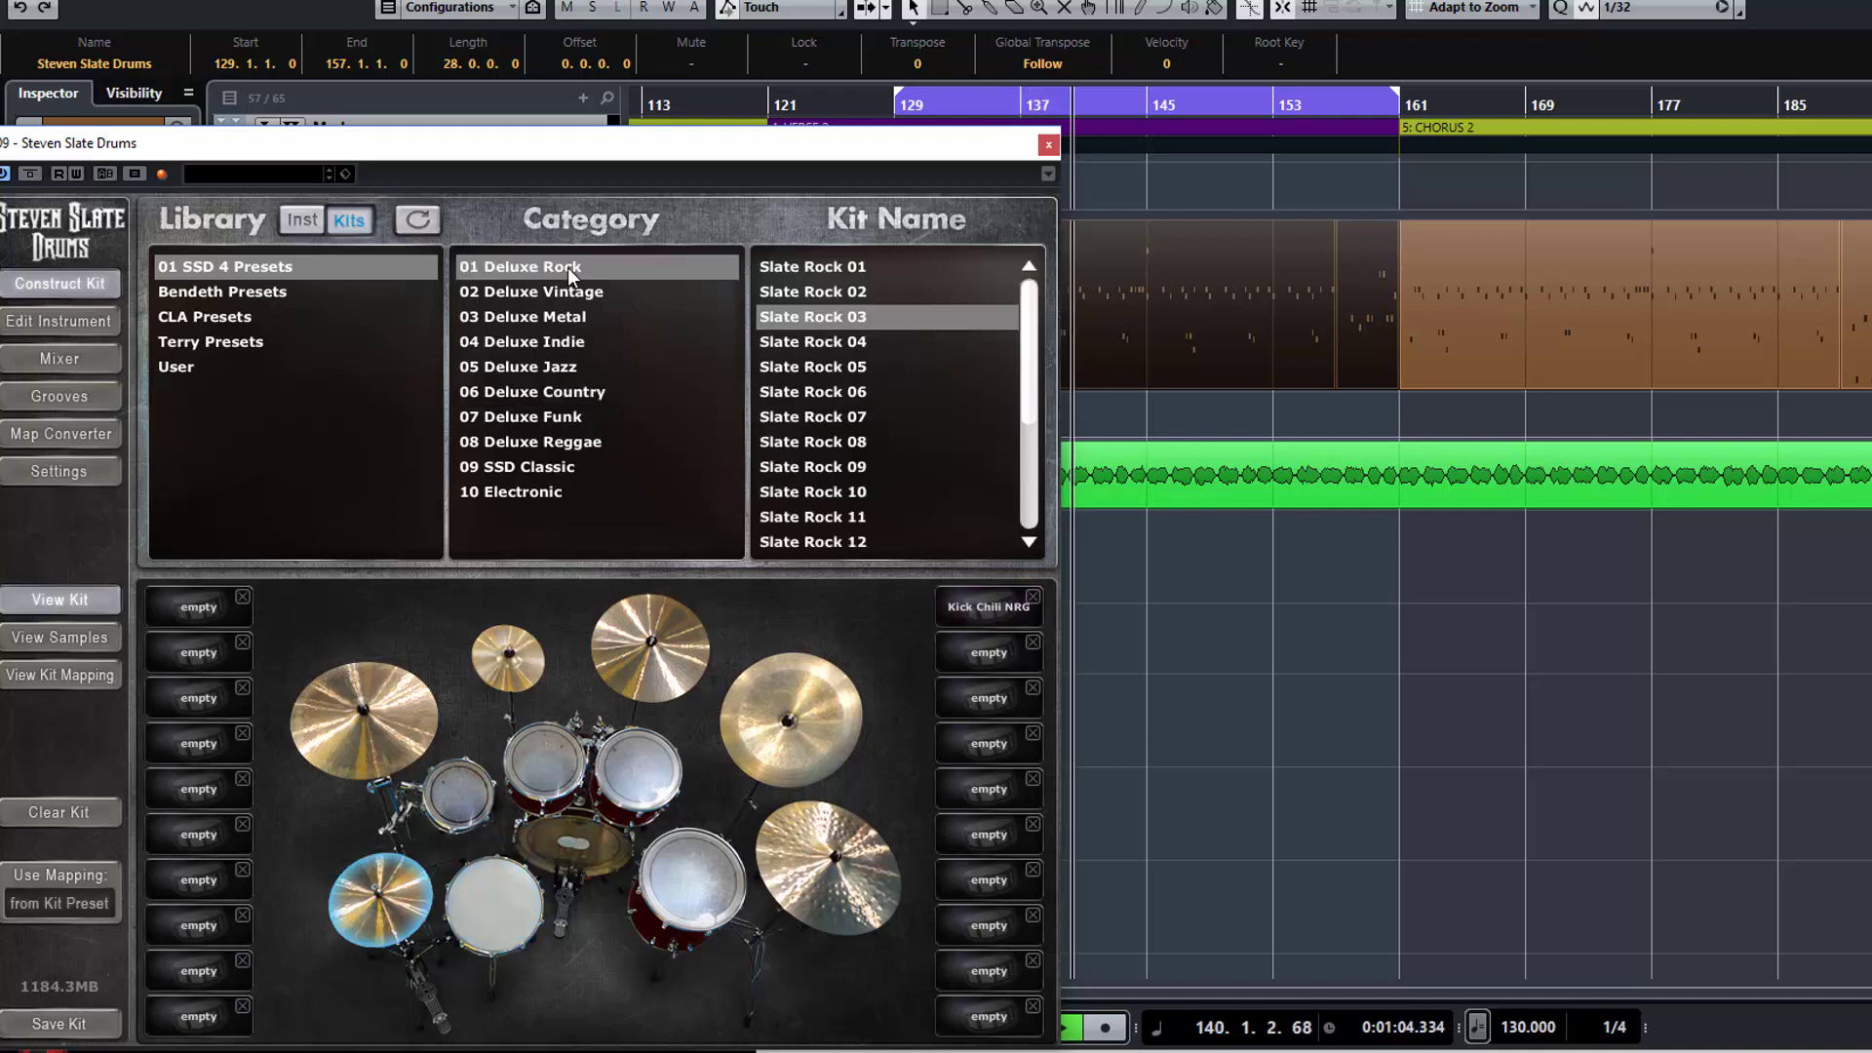
{"action": "left_click", "coordinate": [835, 294]}
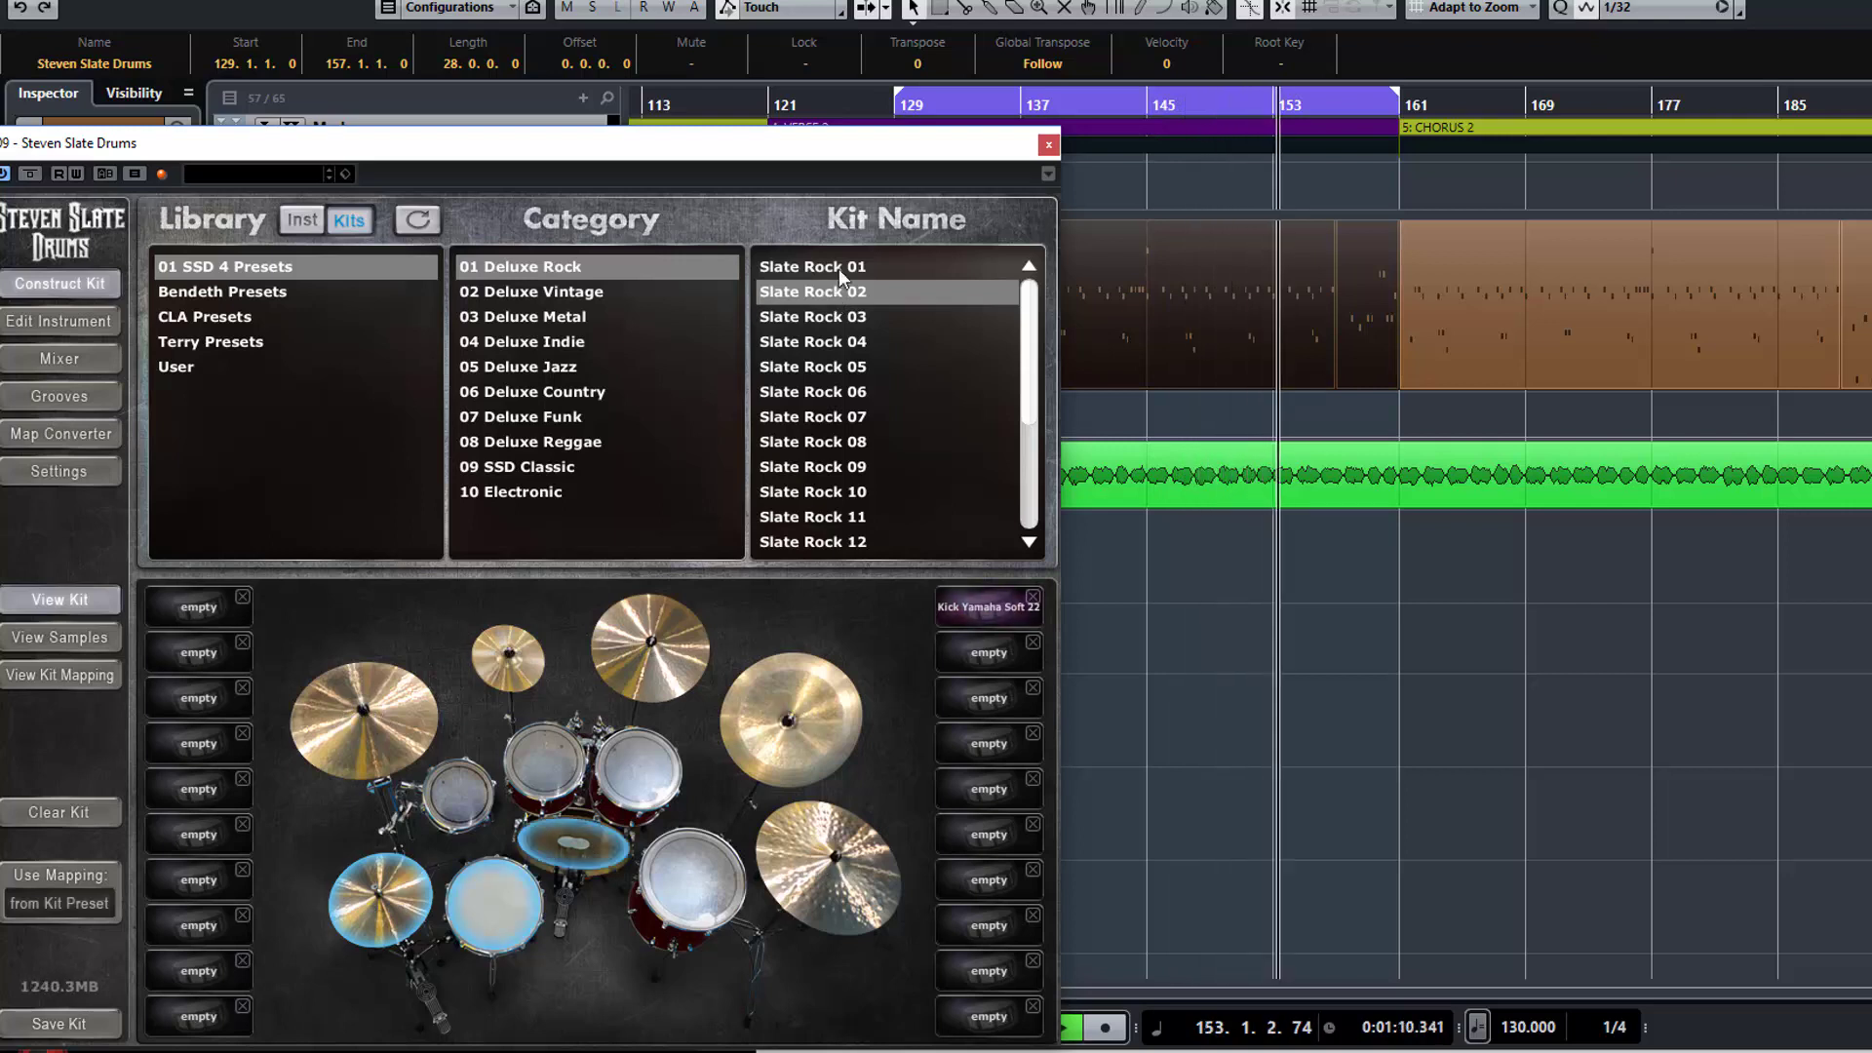
{"action": "left_click", "coordinate": [839, 267]}
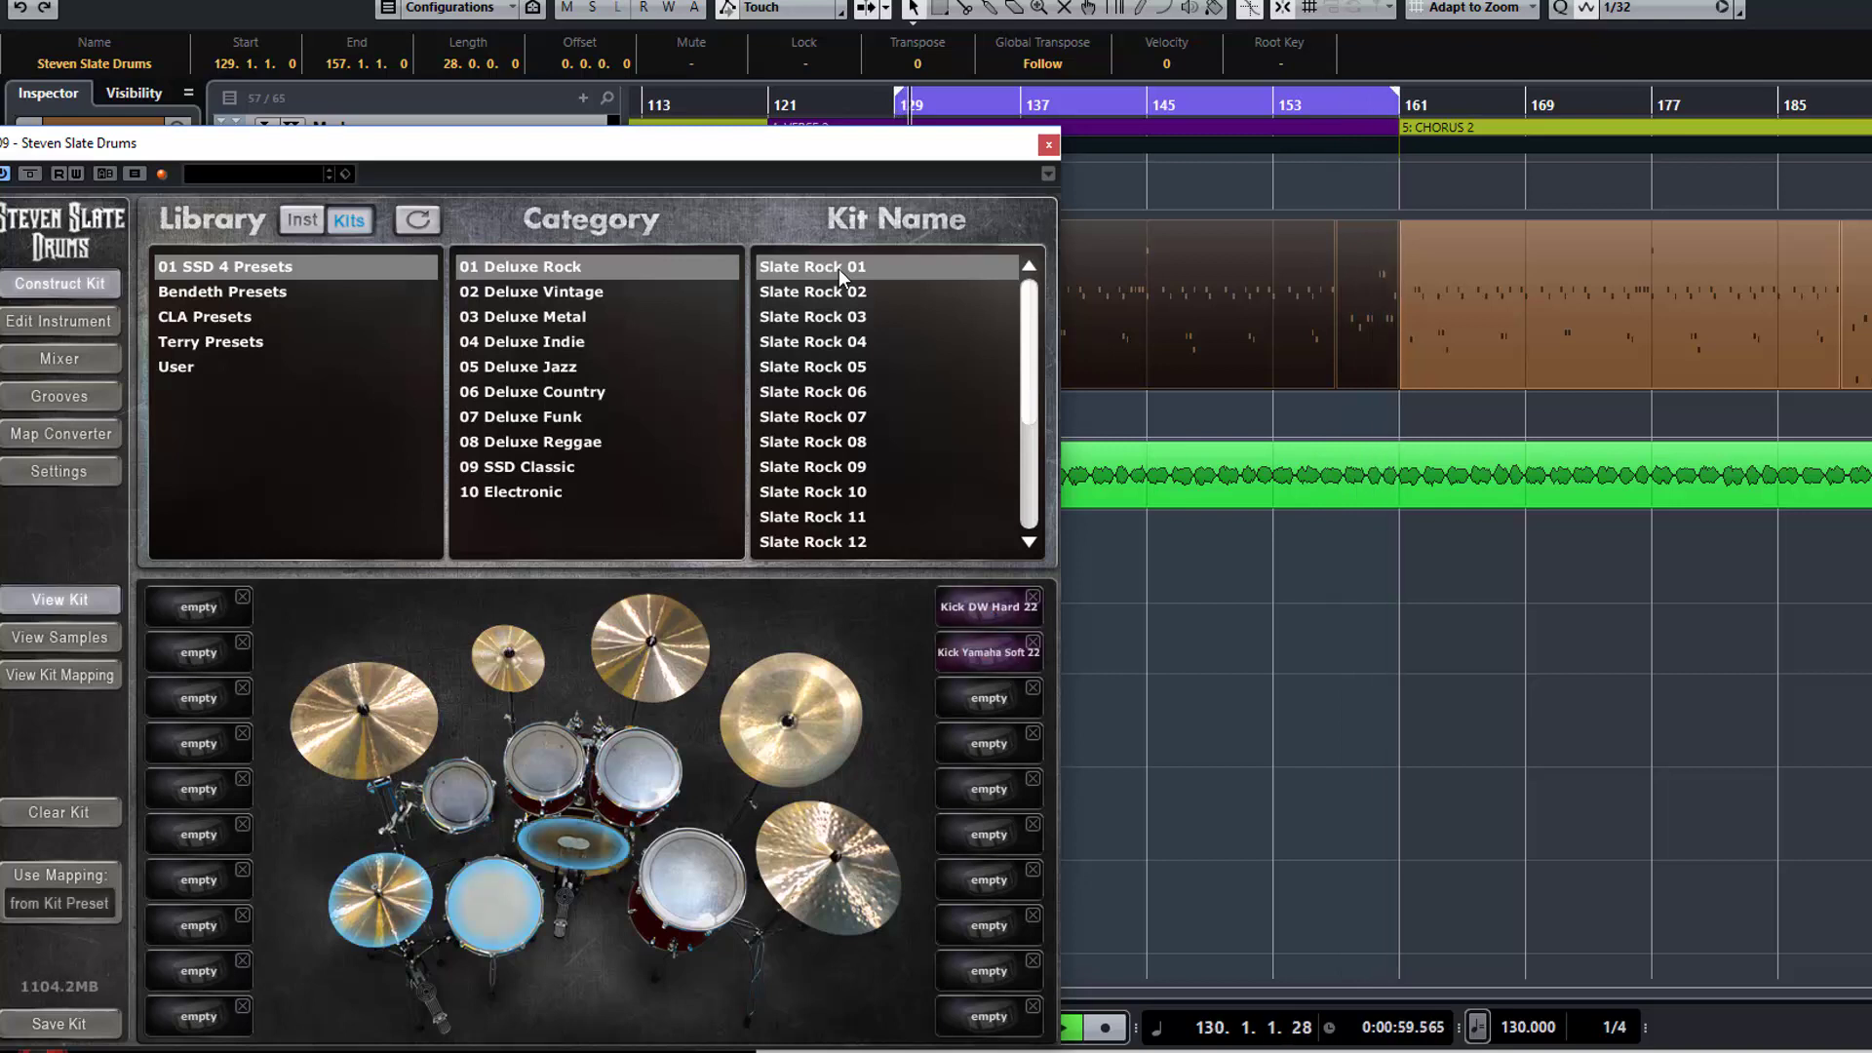
{"action": "key", "text": "space"}
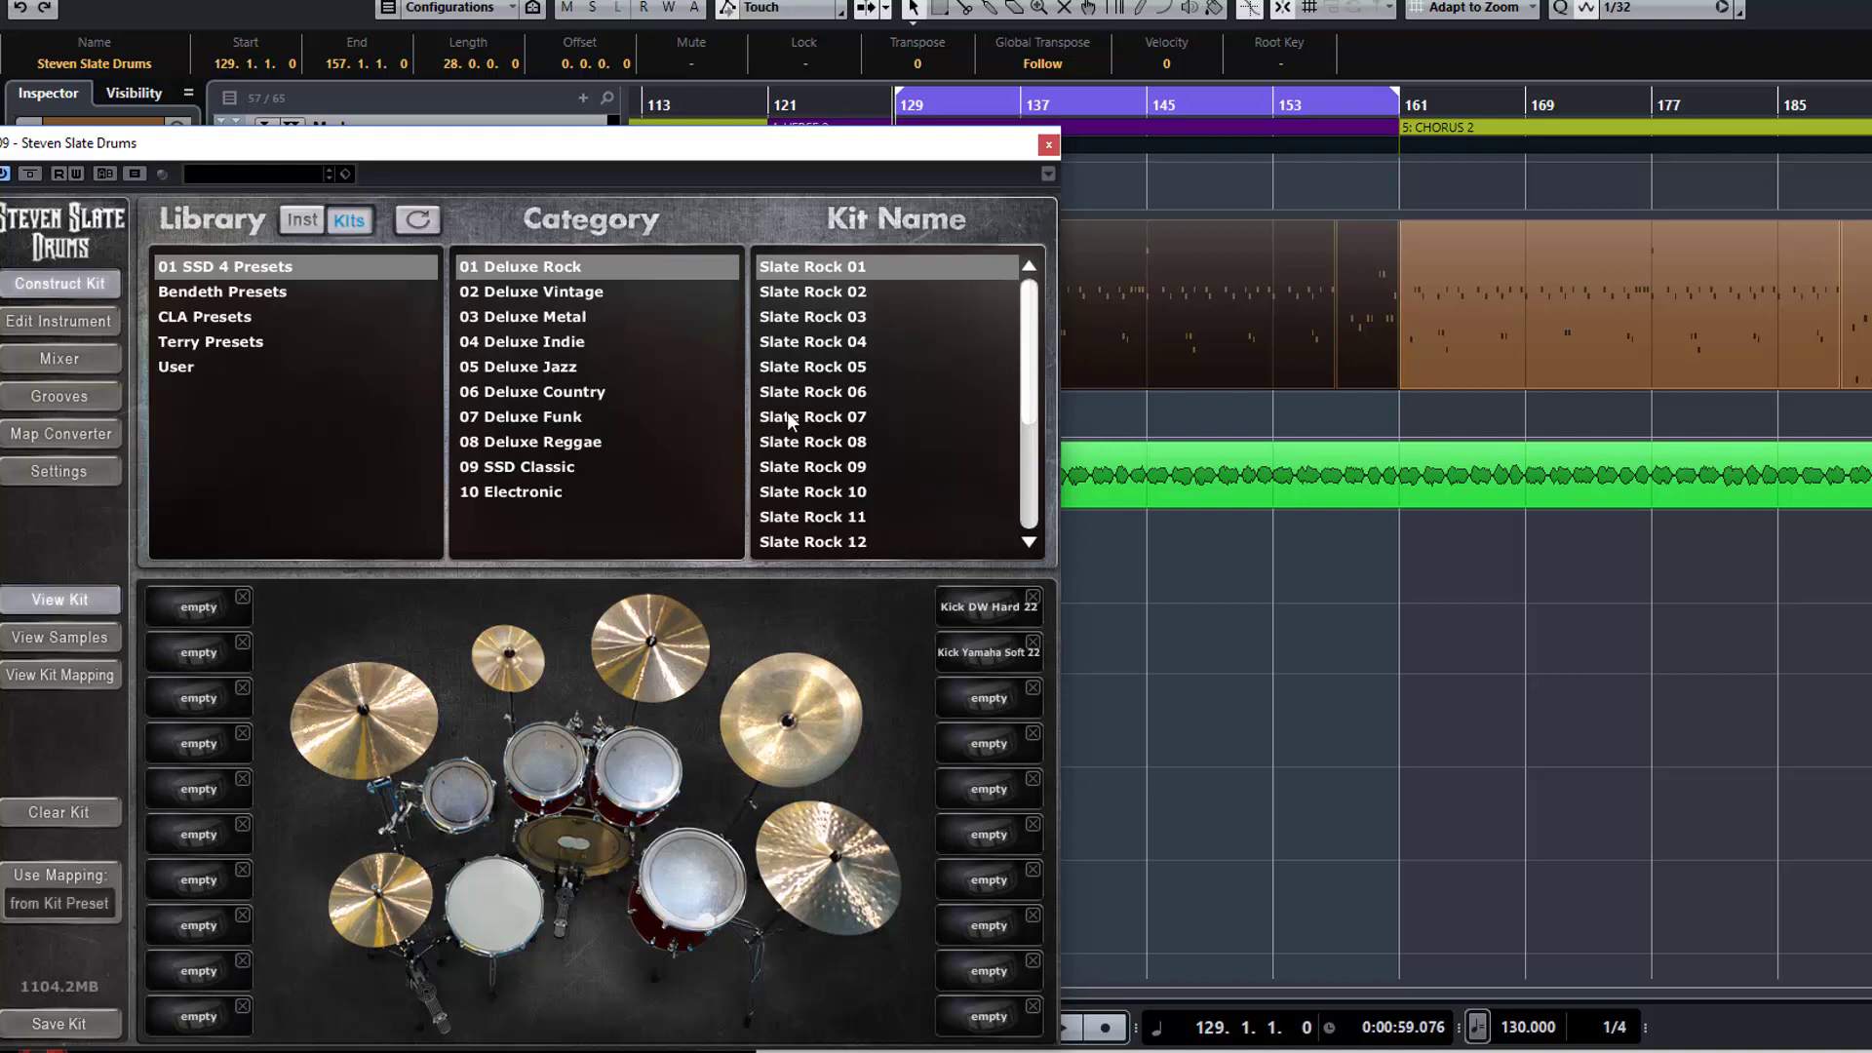
Browse the kits in the Deluxe Country, Jazz, Indie, Metal and Vintage categories, returning to Deluxe Rock
{"action": "left_click", "coordinate": [562, 394]}
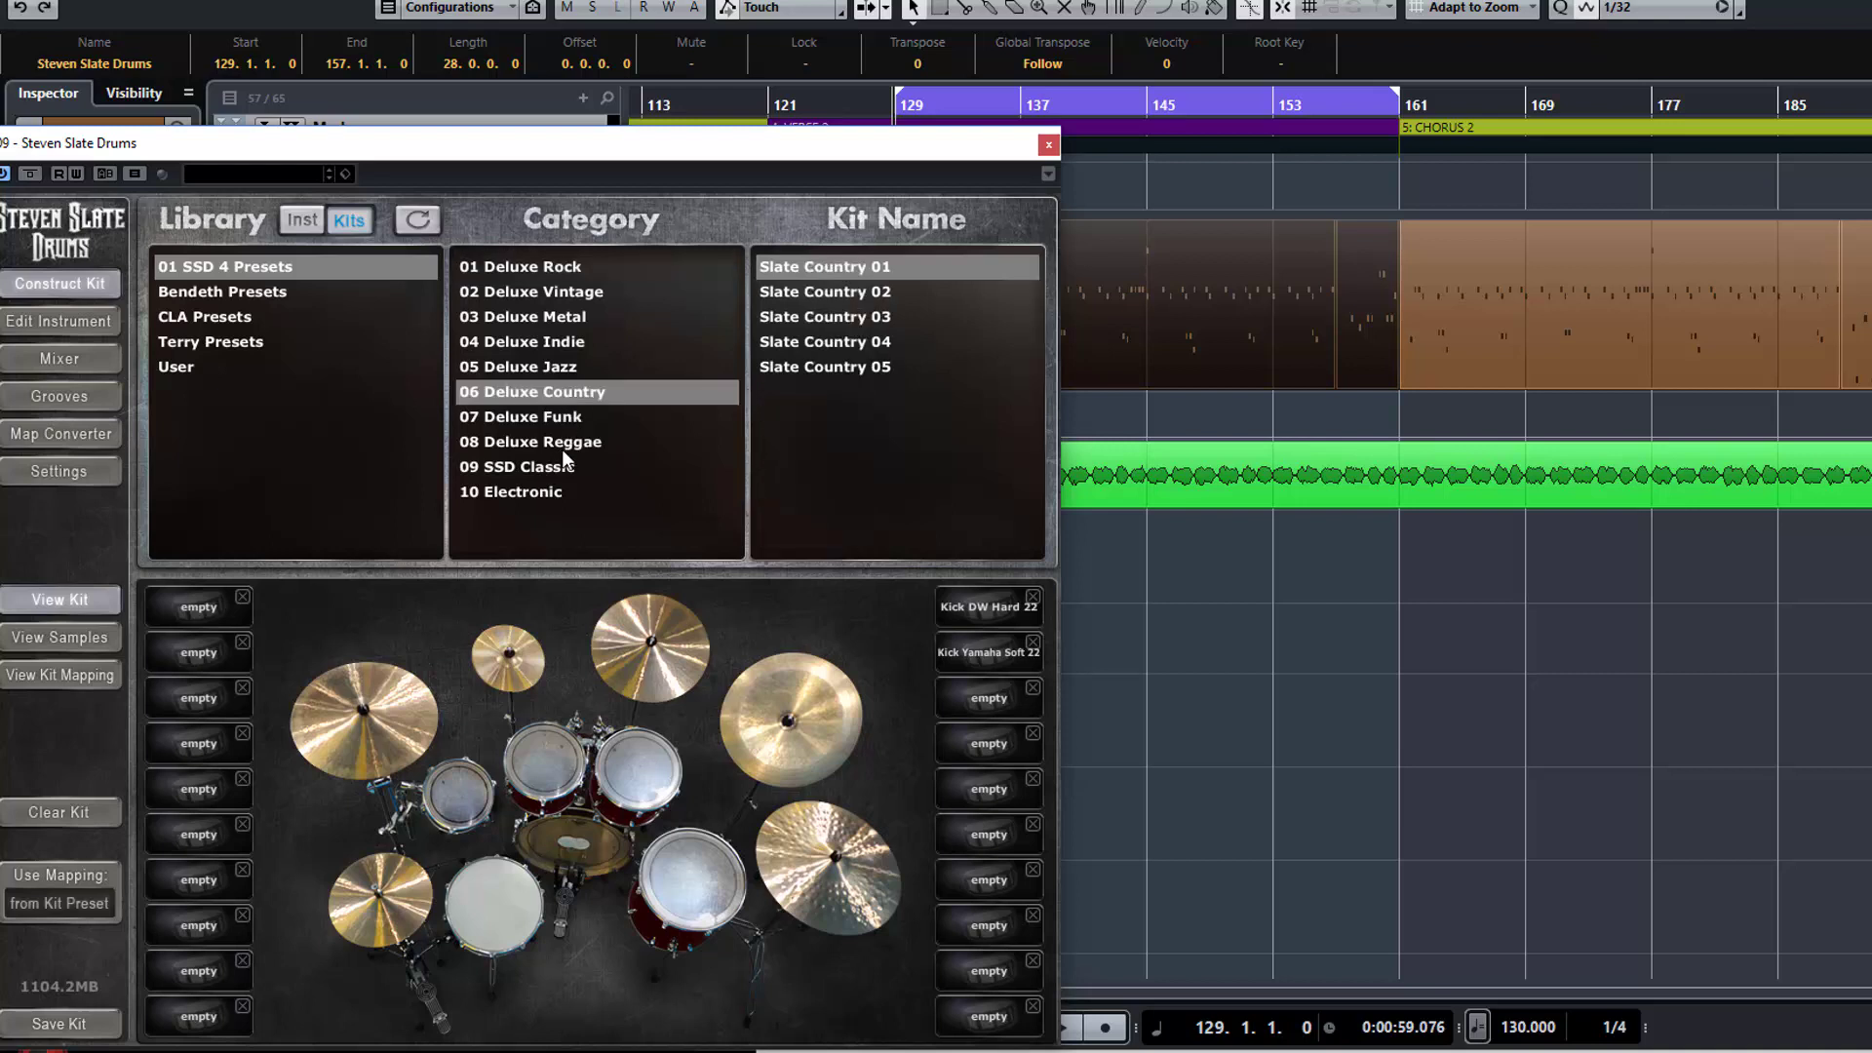
{"action": "left_click", "coordinate": [567, 361]}
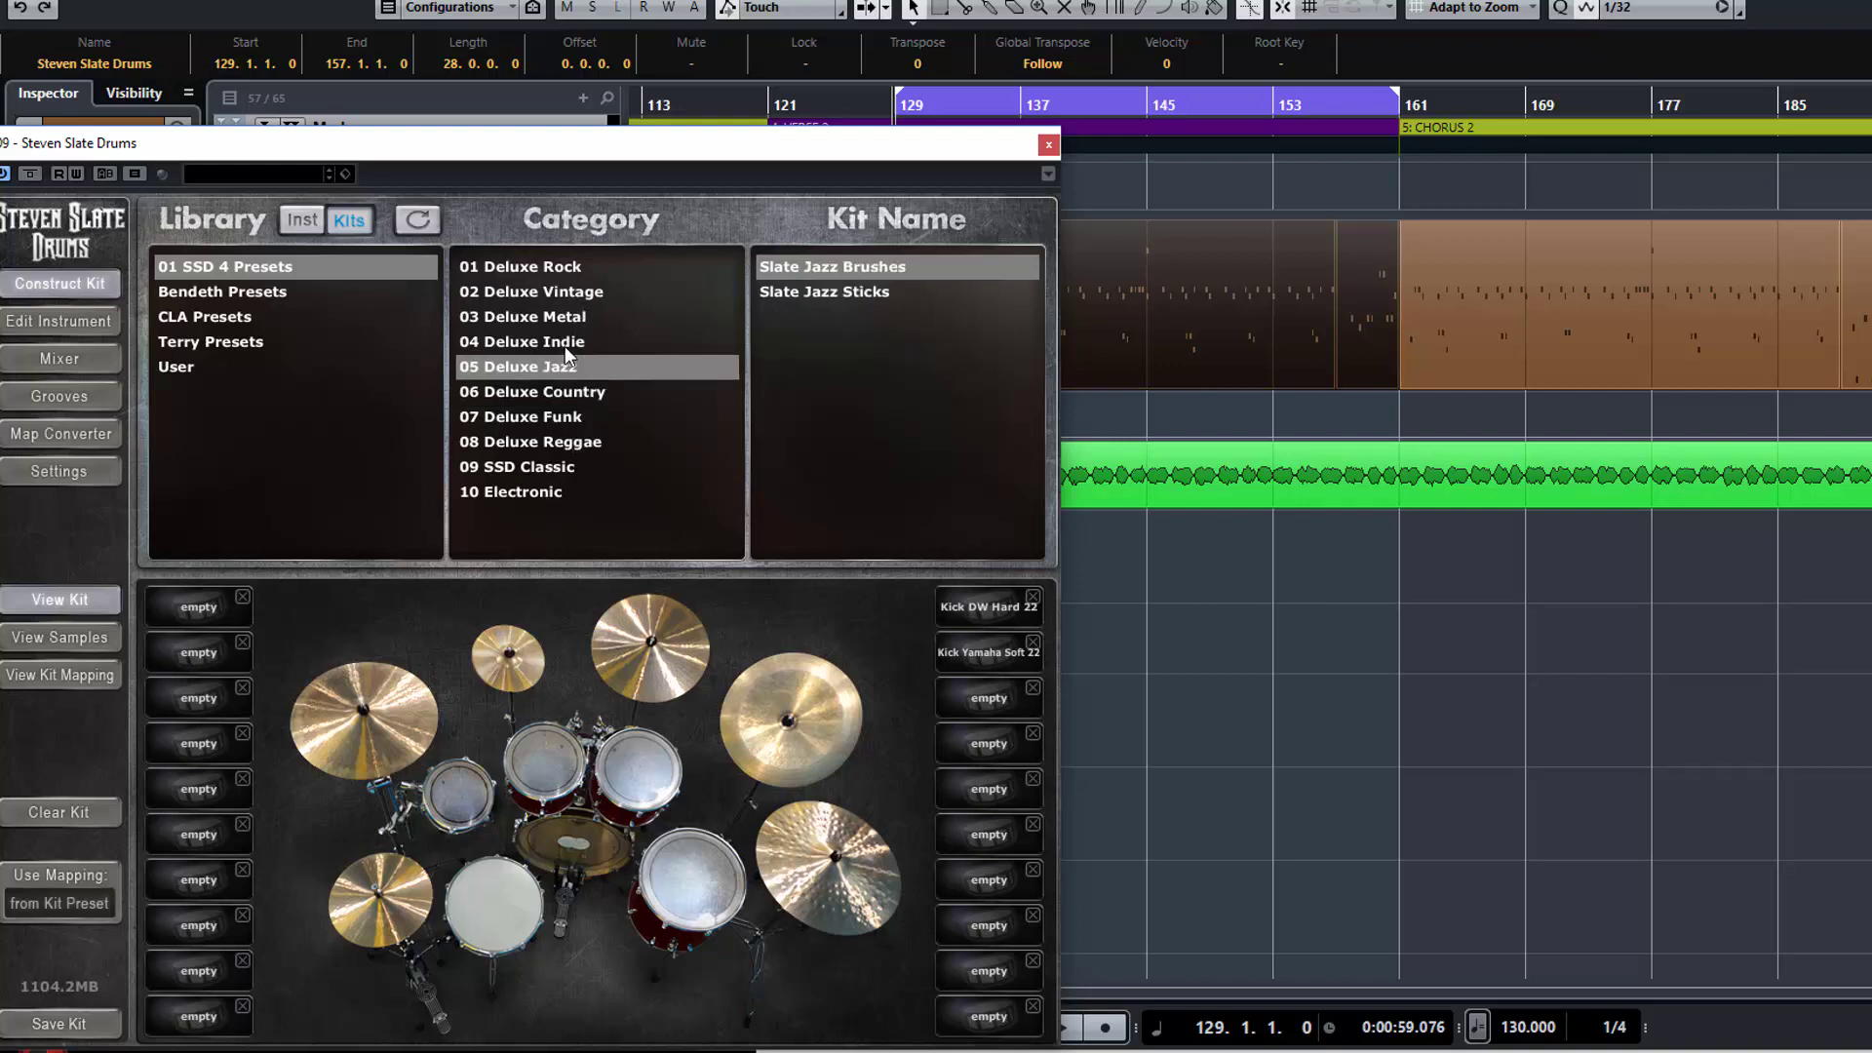
{"action": "left_click", "coordinate": [568, 339]}
{"action": "left_click", "coordinate": [569, 316]}
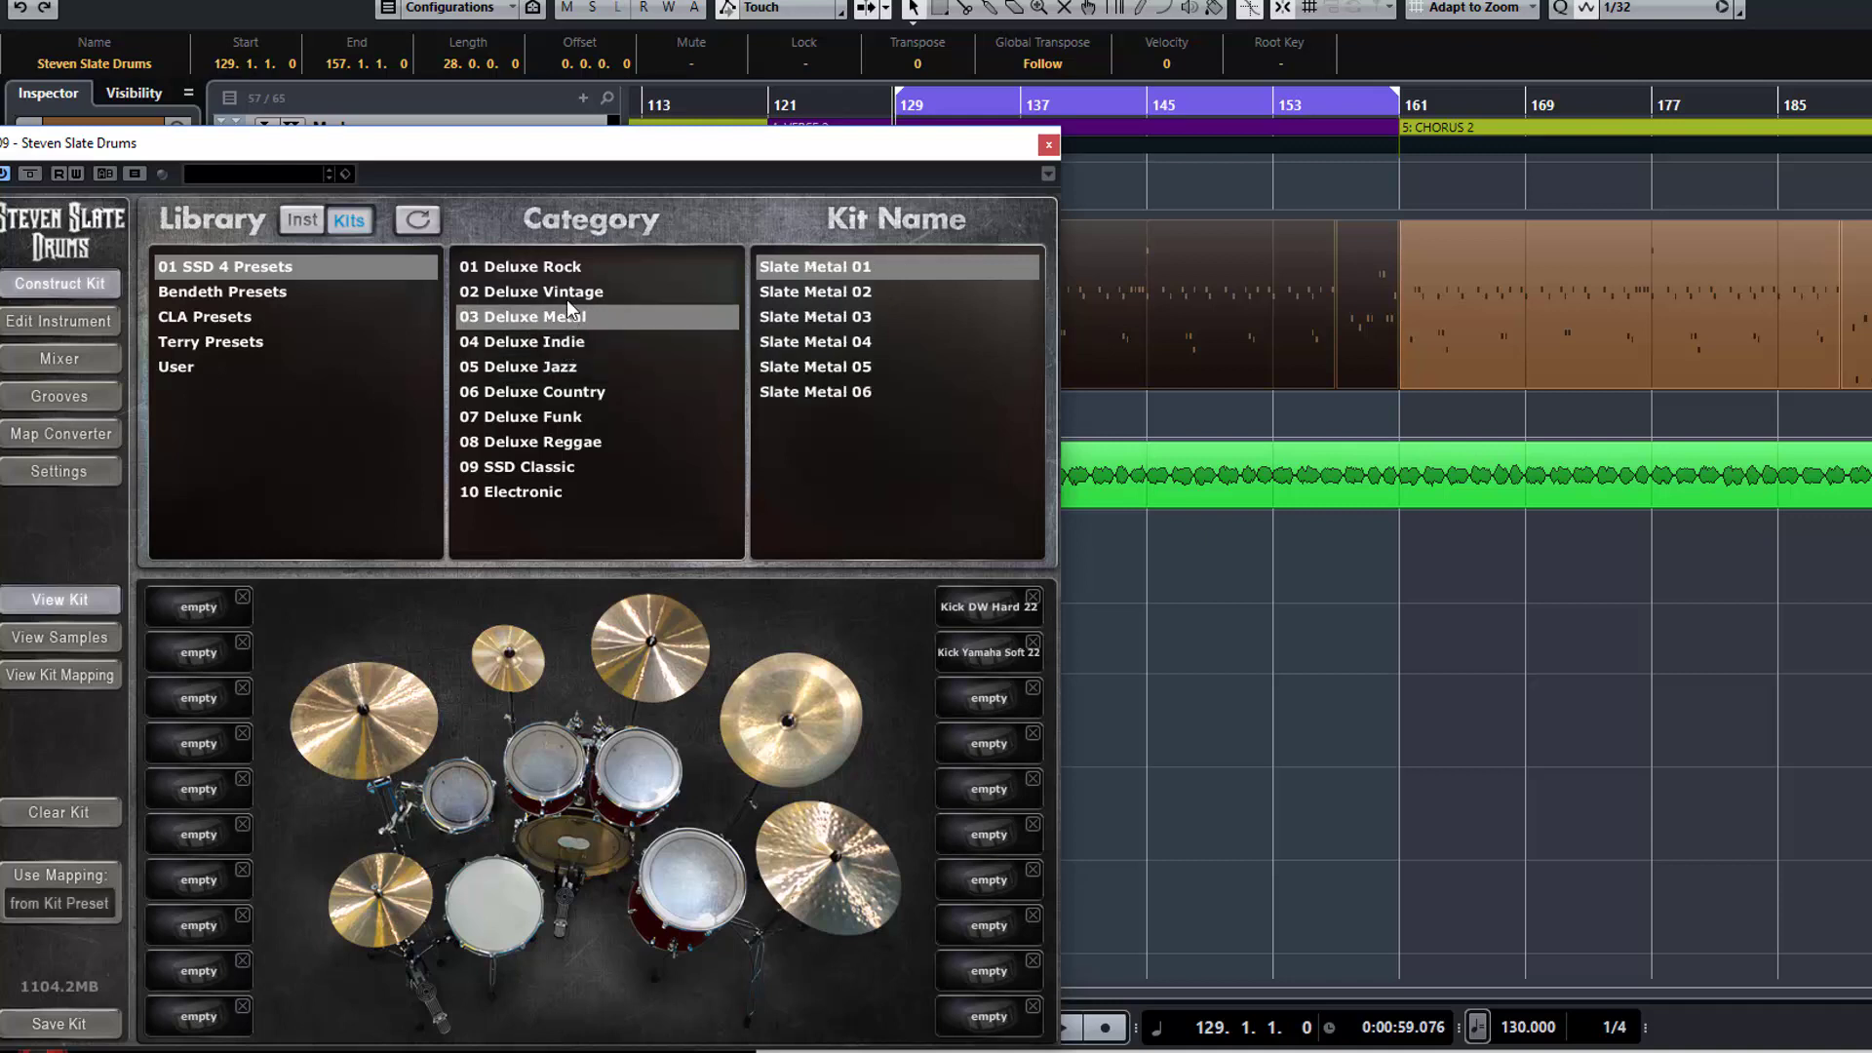
{"action": "left_click", "coordinate": [566, 294]}
{"action": "key", "text": "Up"}
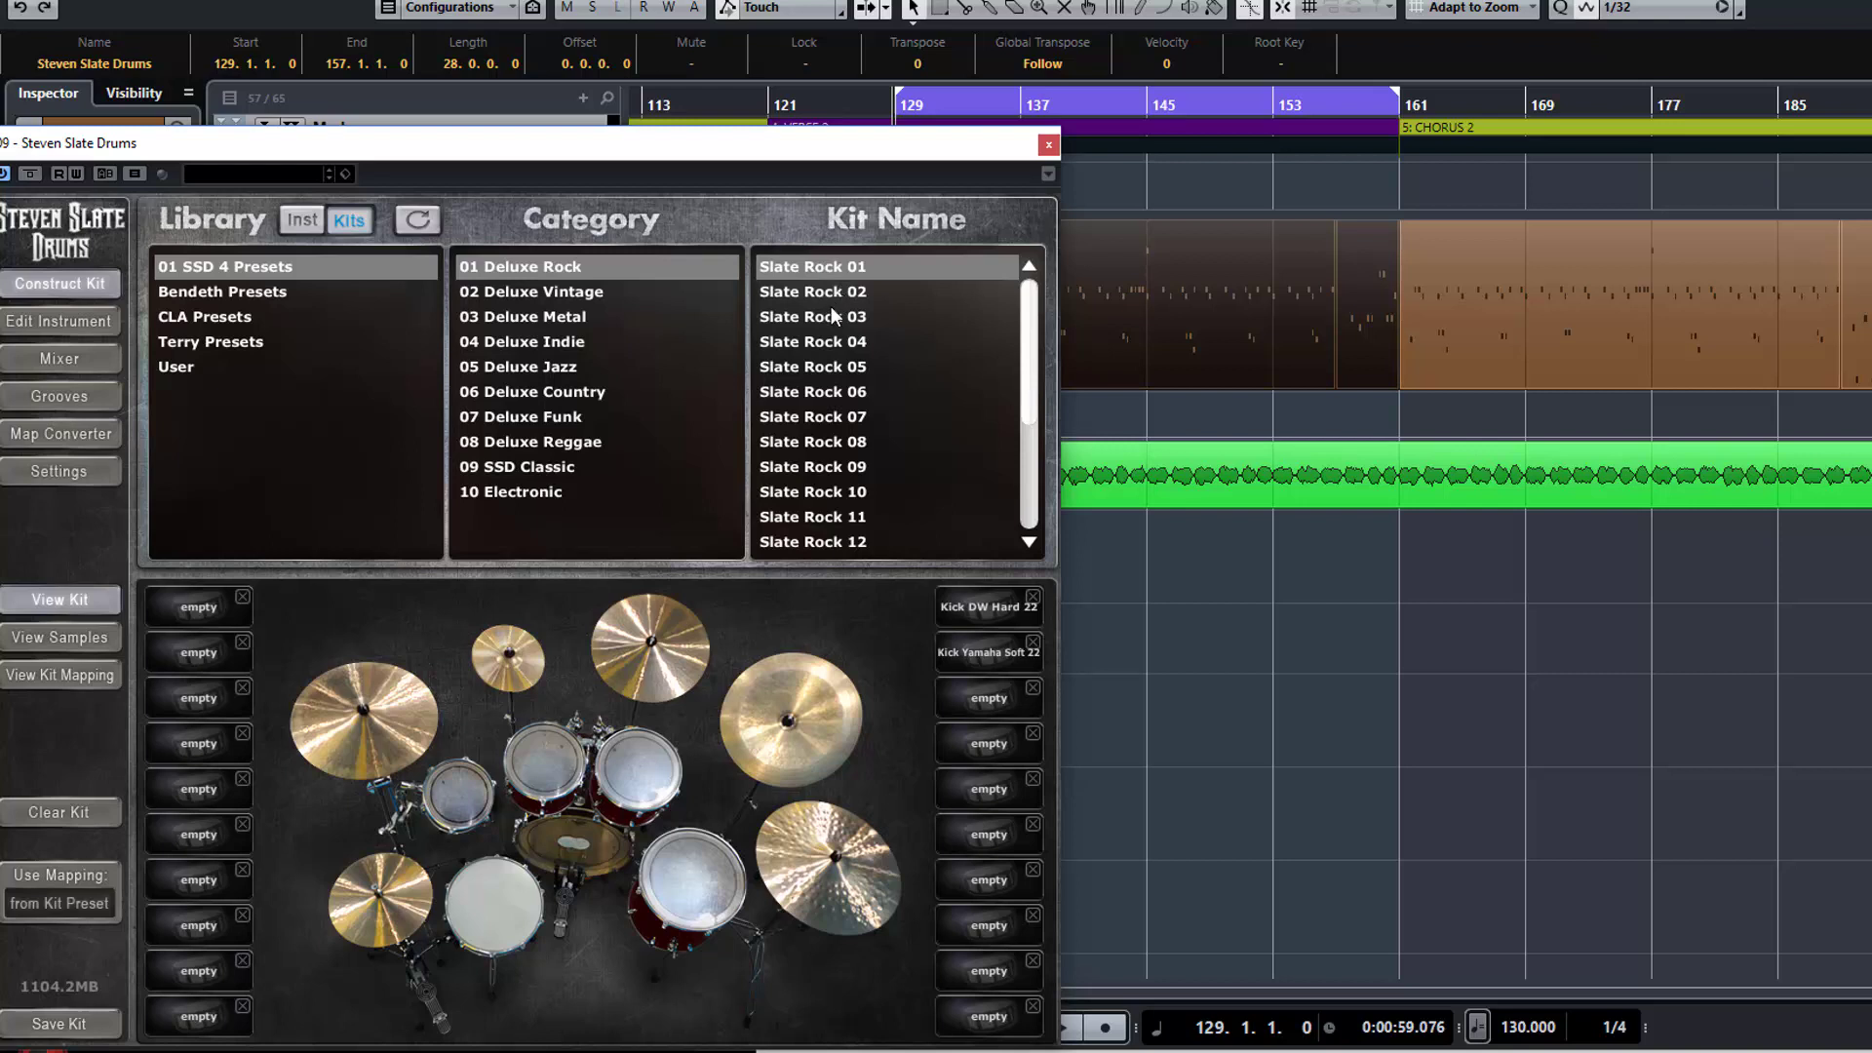
Load the Slate Rock 02 kit, audition it over the looped verse, stop playback, and try individual drums
{"action": "left_click", "coordinate": [906, 291]}
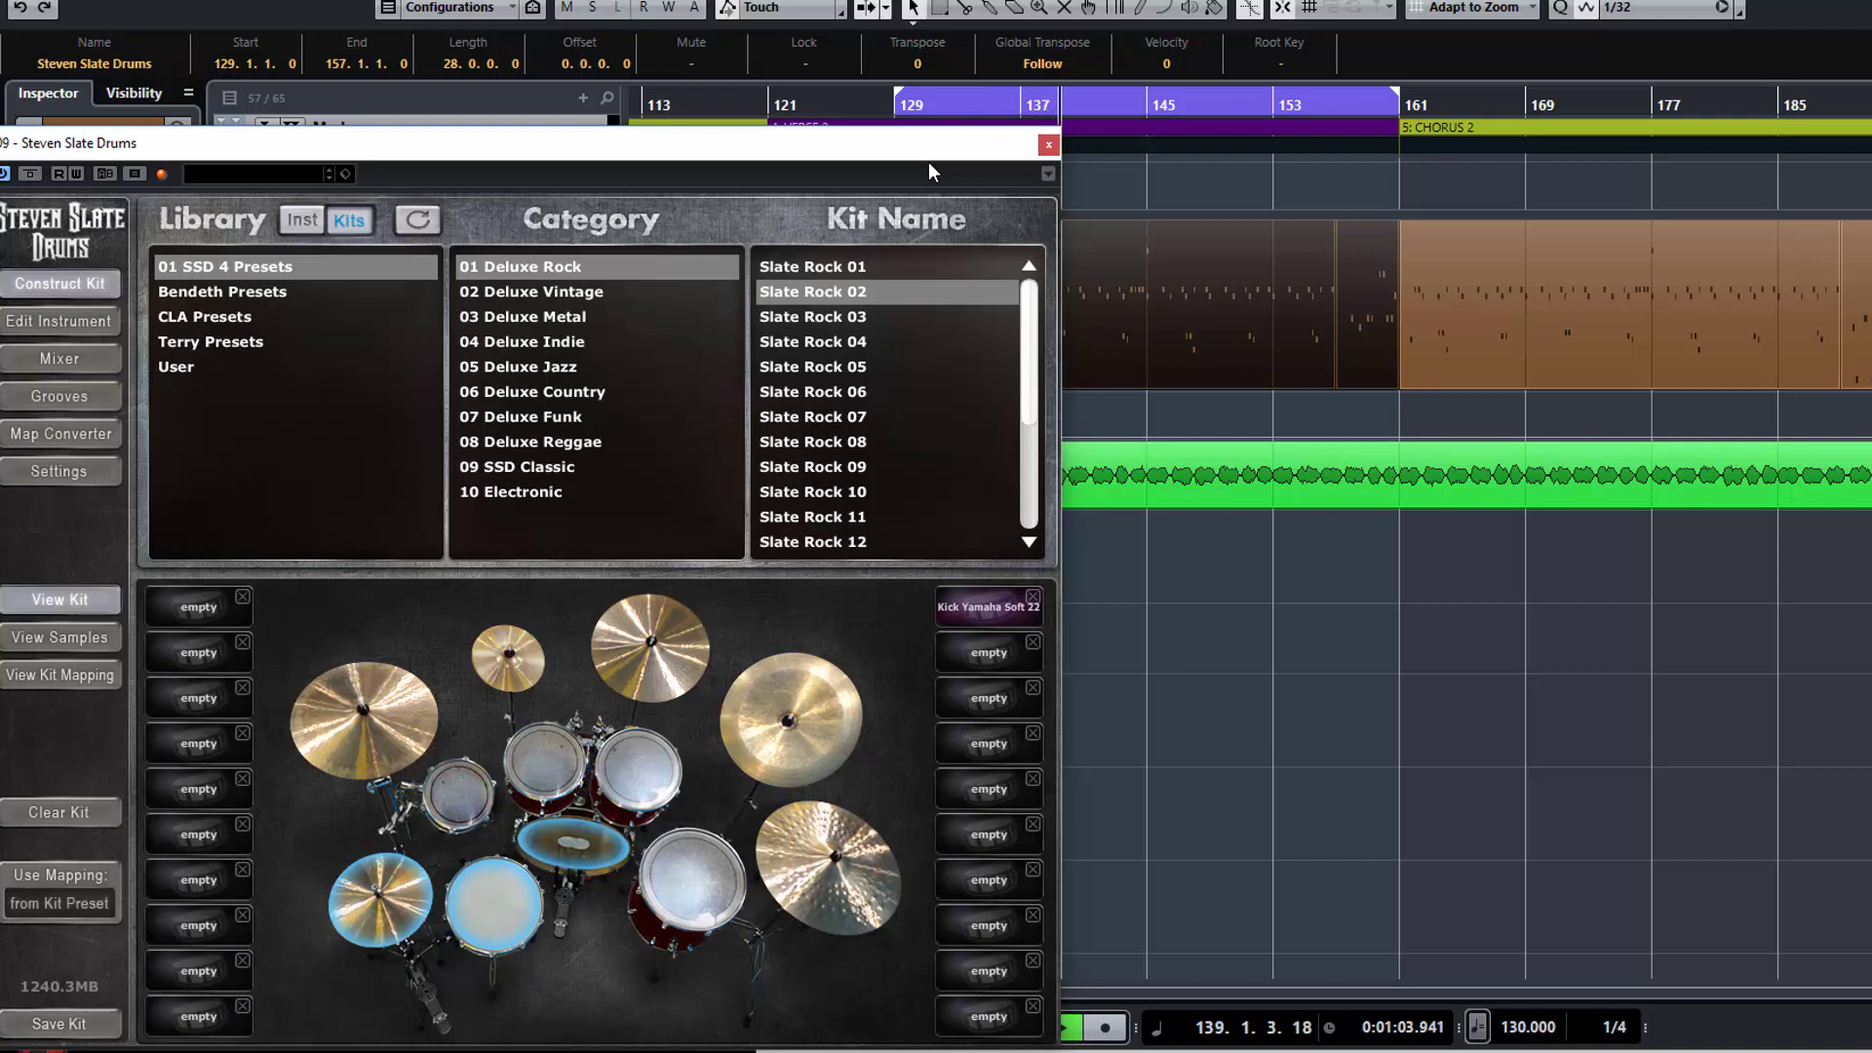
{"action": "key", "text": "space"}
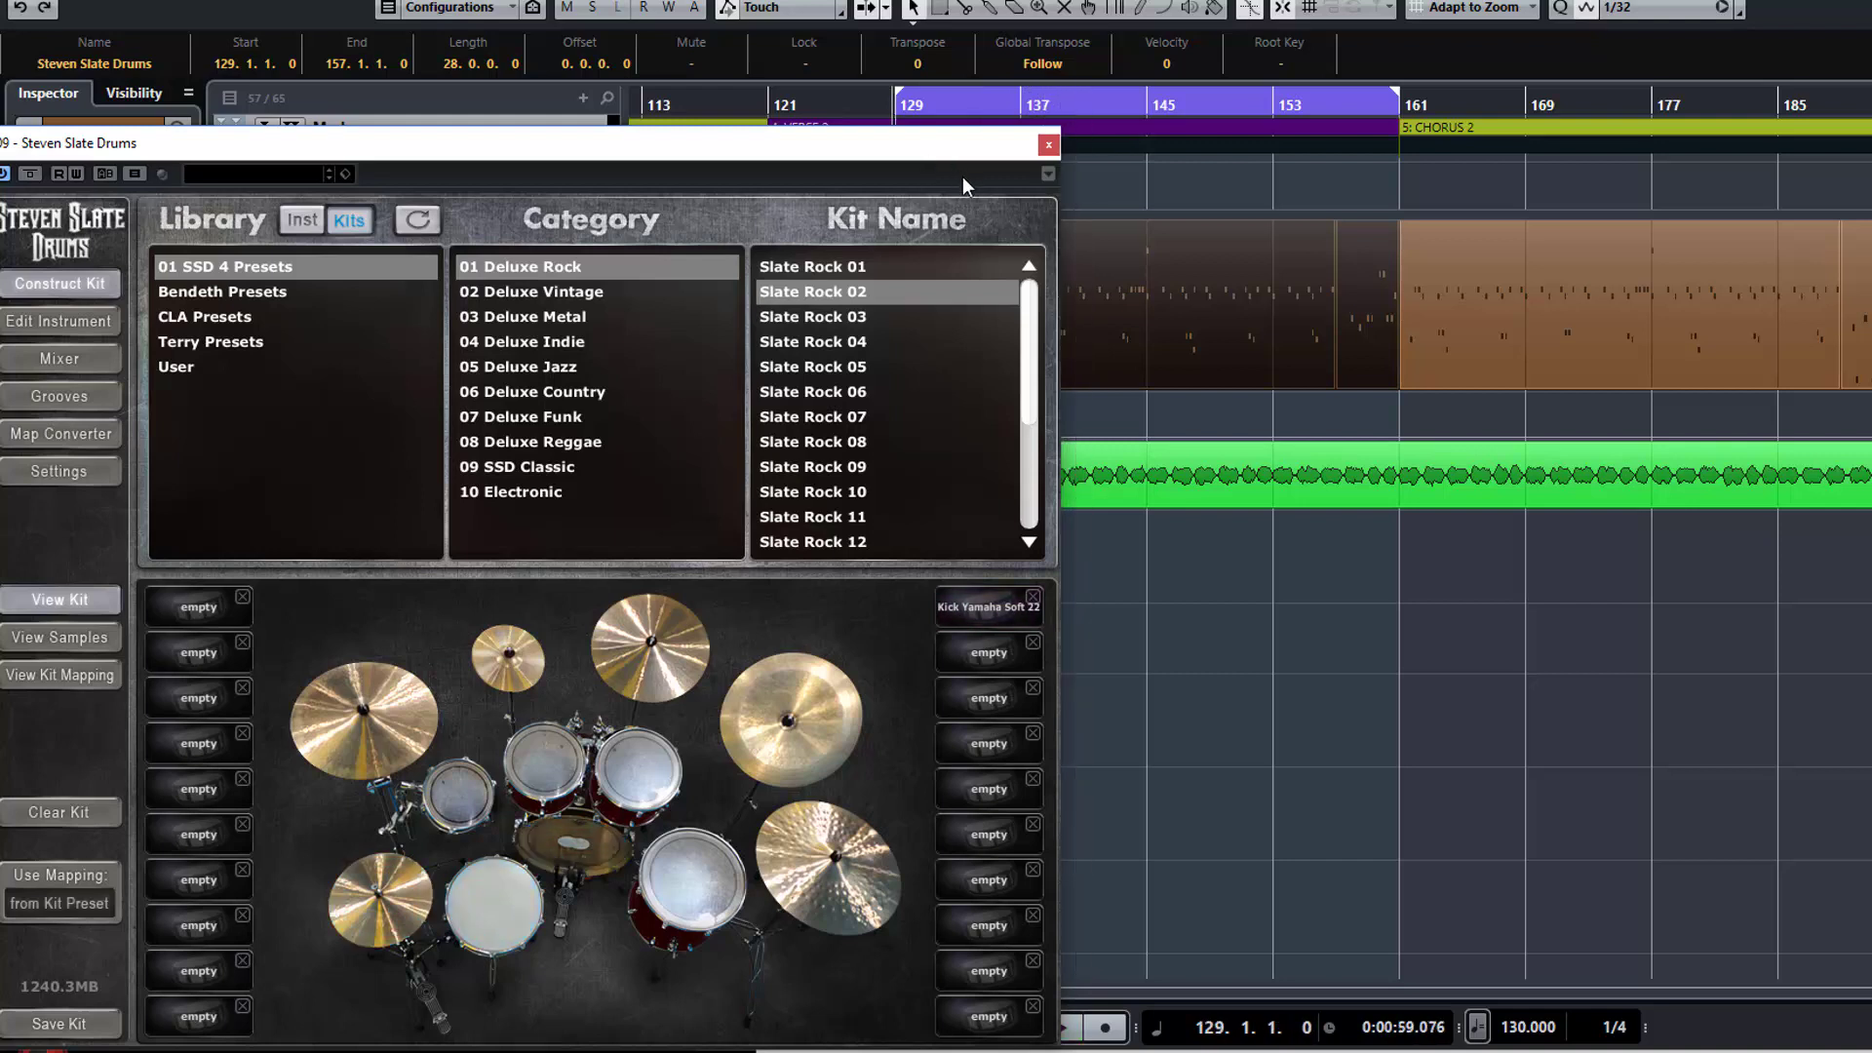
{"action": "right_click", "coordinate": [504, 916]}
{"action": "left_click", "coordinate": [607, 771]}
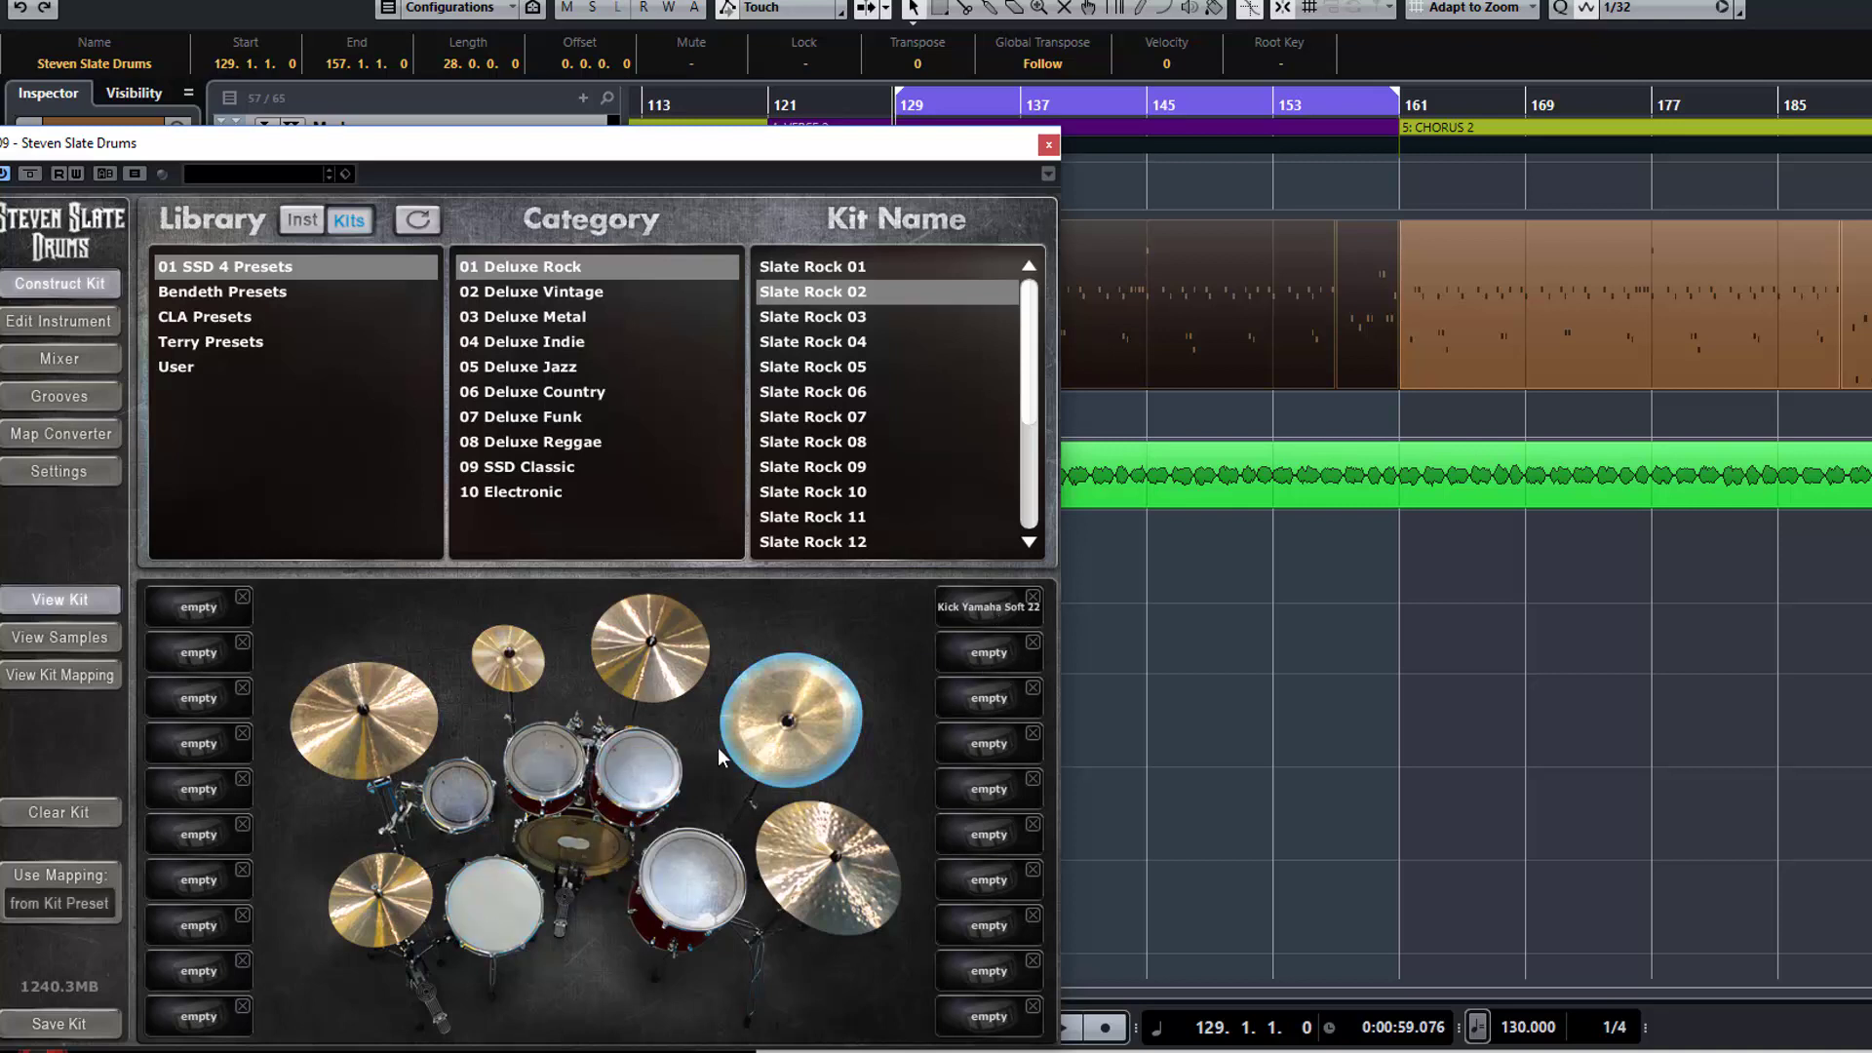
Bring the whole plugin window into view and inspect the instrument settings of the snare, toms, crashes and China cymbal
{"action": "left_click", "coordinate": [45, 320]}
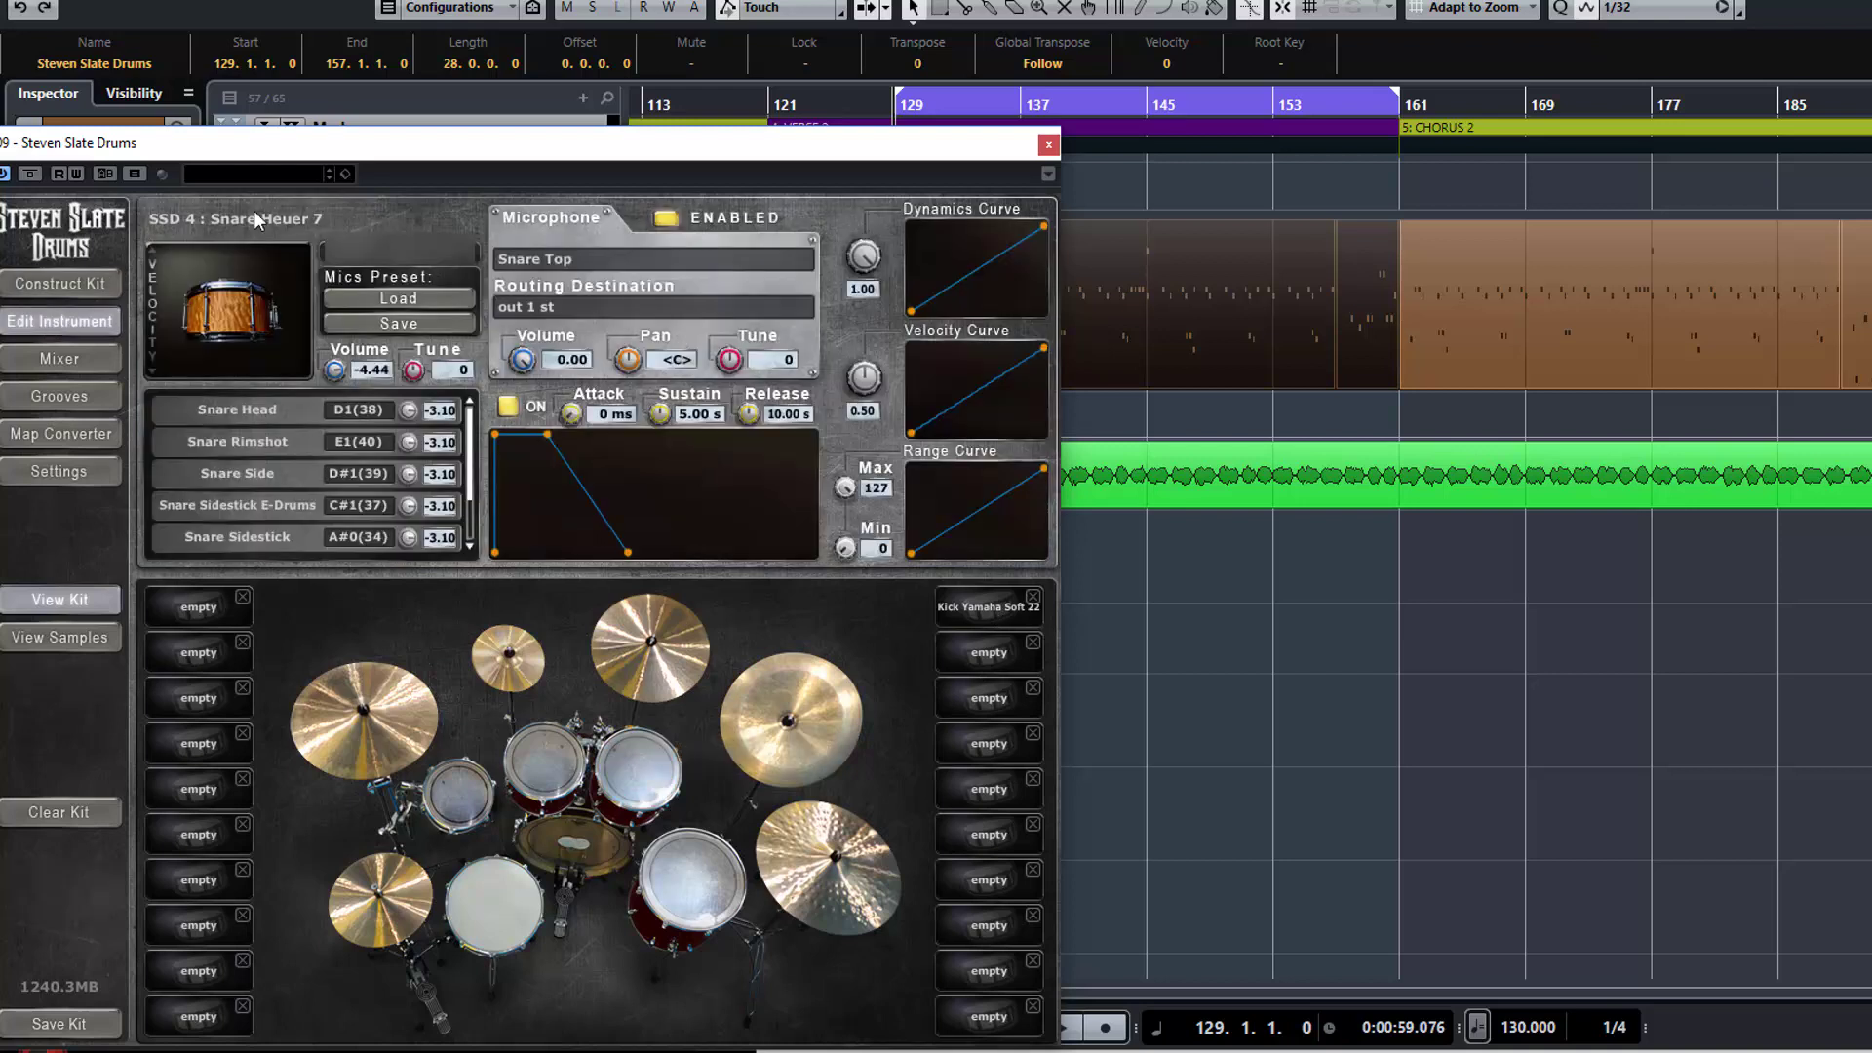
{"action": "left_click_drag", "start_coordinate": [536, 149], "coordinate": [775, 146]}
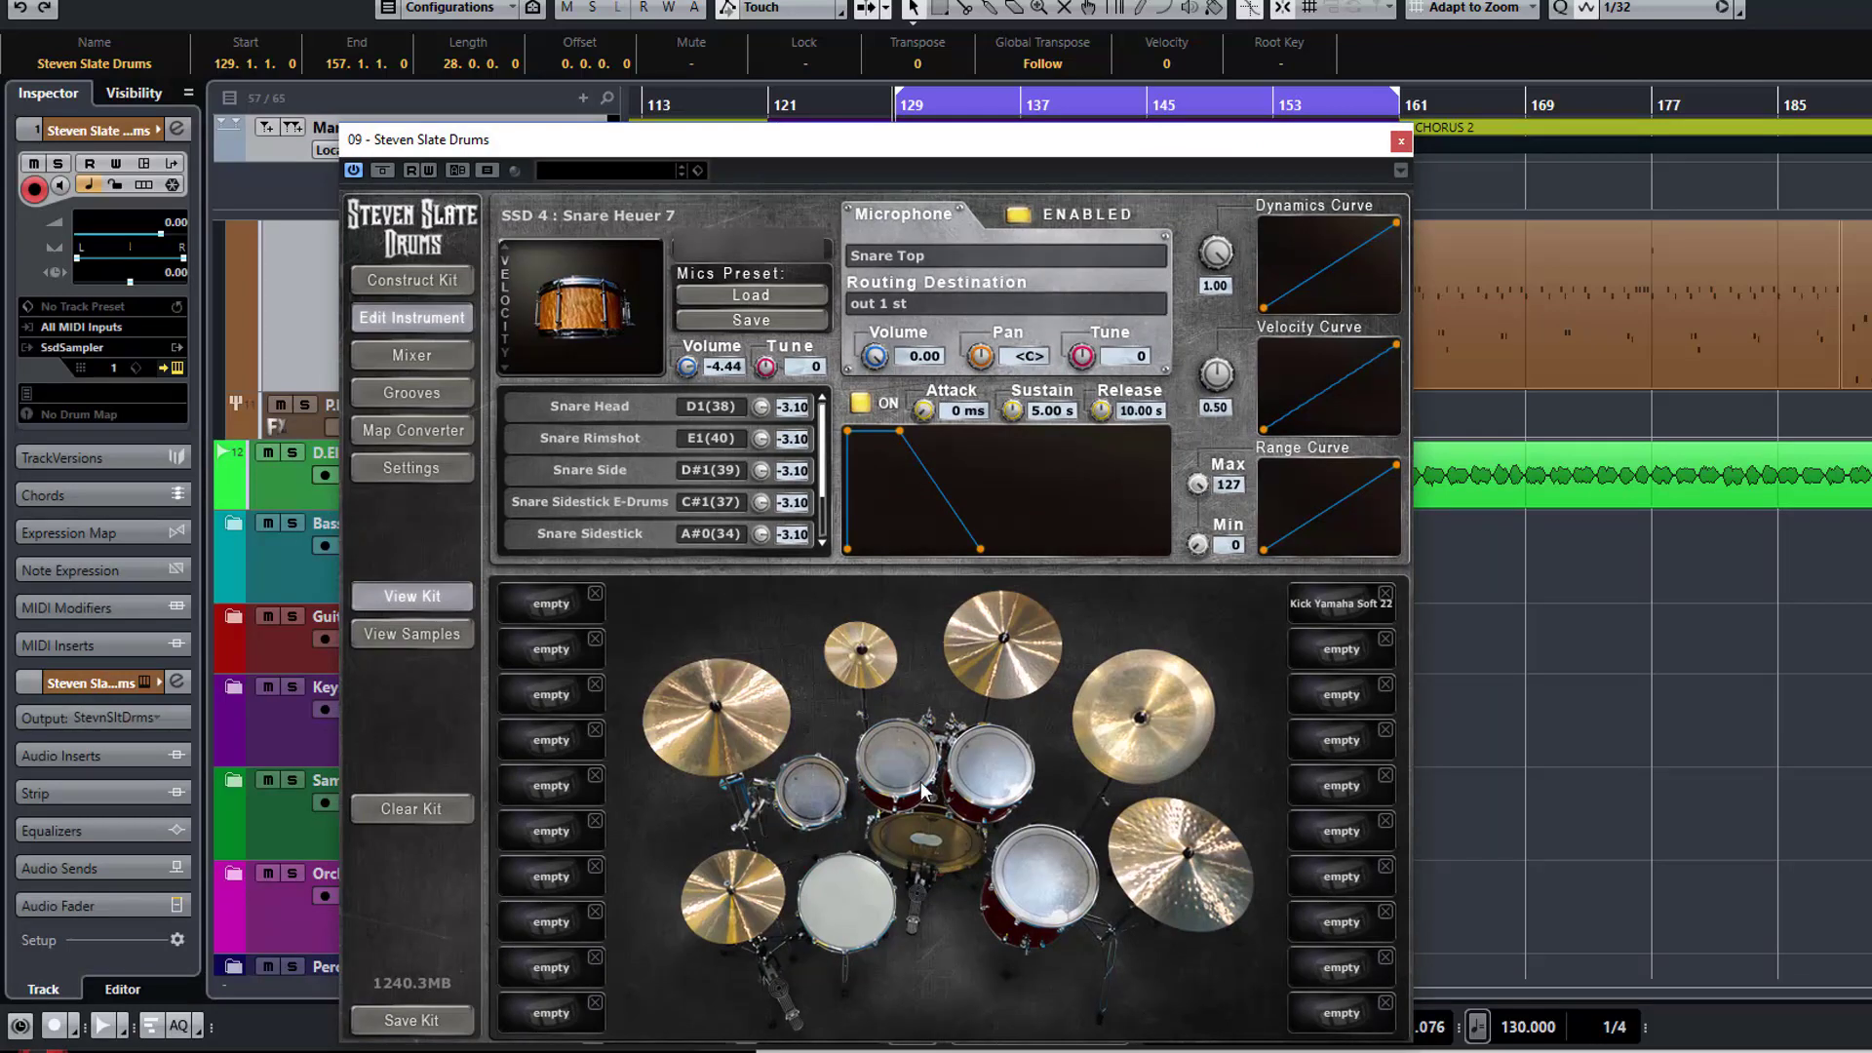
{"action": "left_click", "coordinate": [840, 885]}
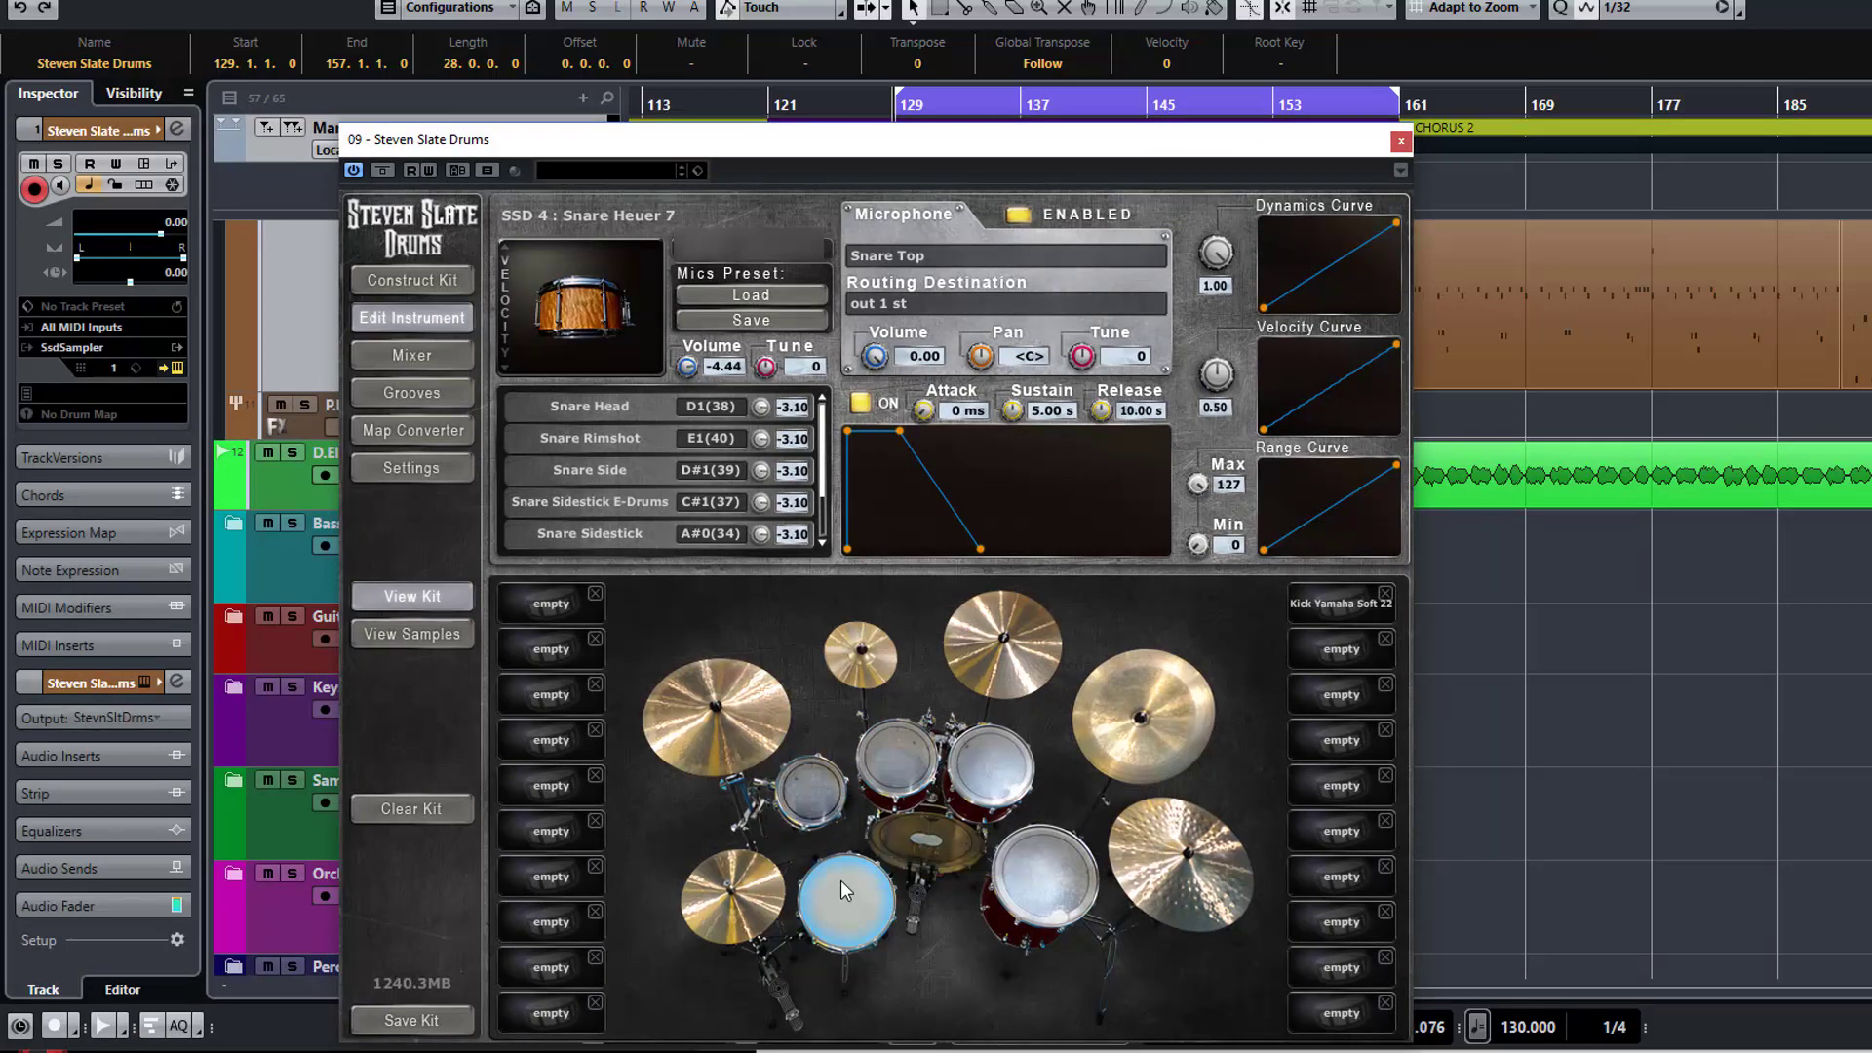
{"action": "left_click", "coordinate": [806, 795]}
{"action": "left_click", "coordinate": [894, 766]}
{"action": "left_click", "coordinate": [990, 770]}
{"action": "left_click", "coordinate": [1056, 870]}
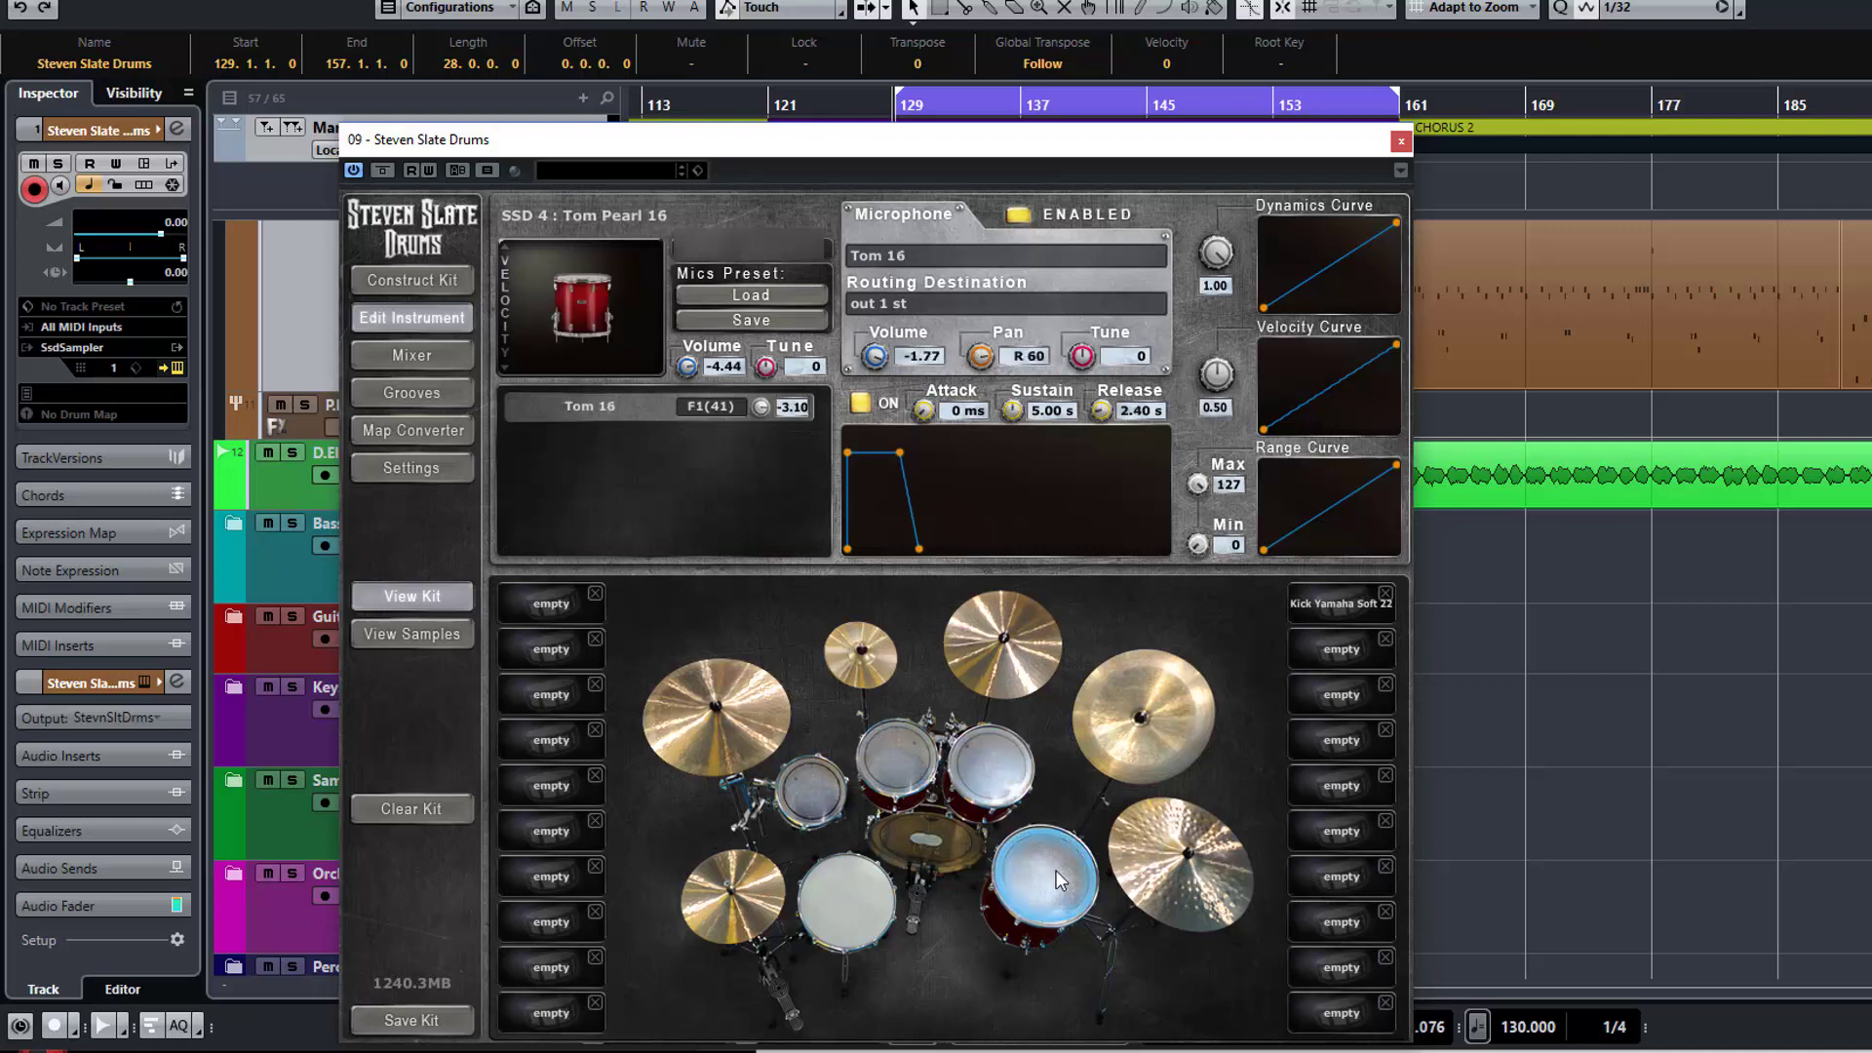
{"action": "left_click", "coordinate": [1038, 680]}
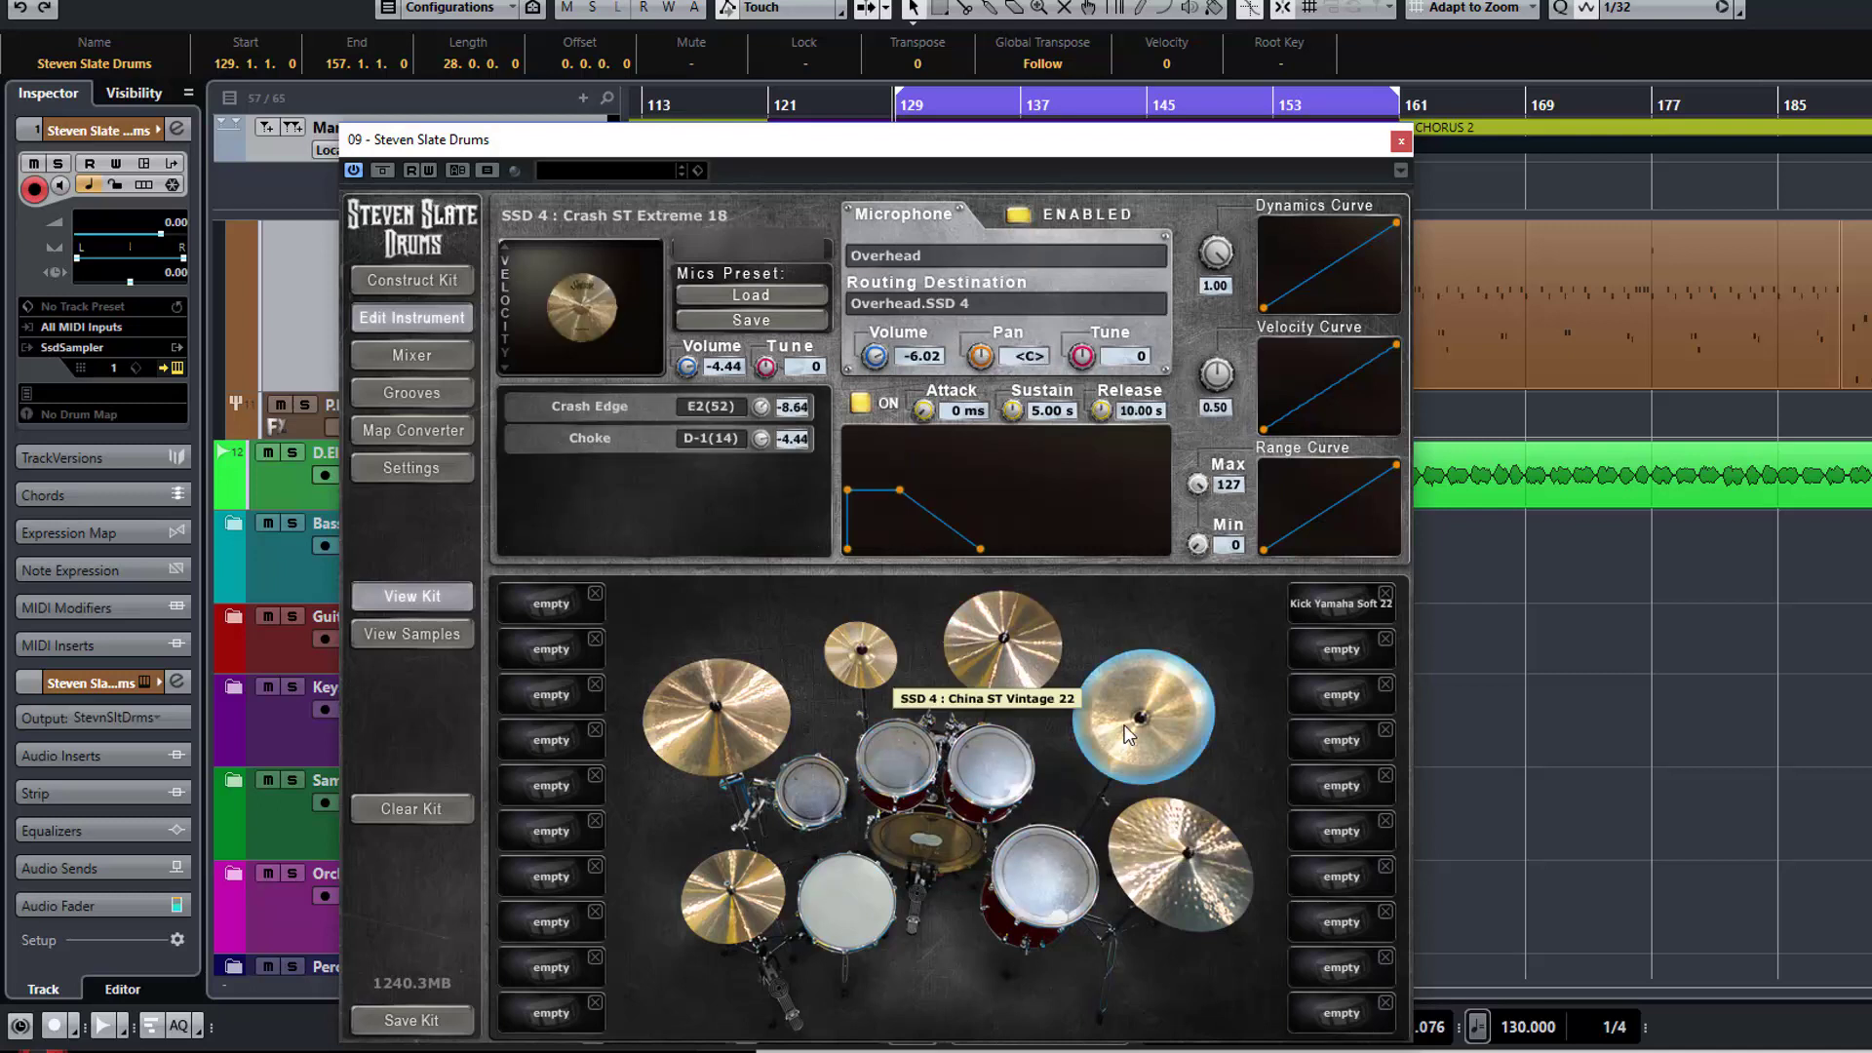
{"action": "left_click", "coordinate": [1141, 717]}
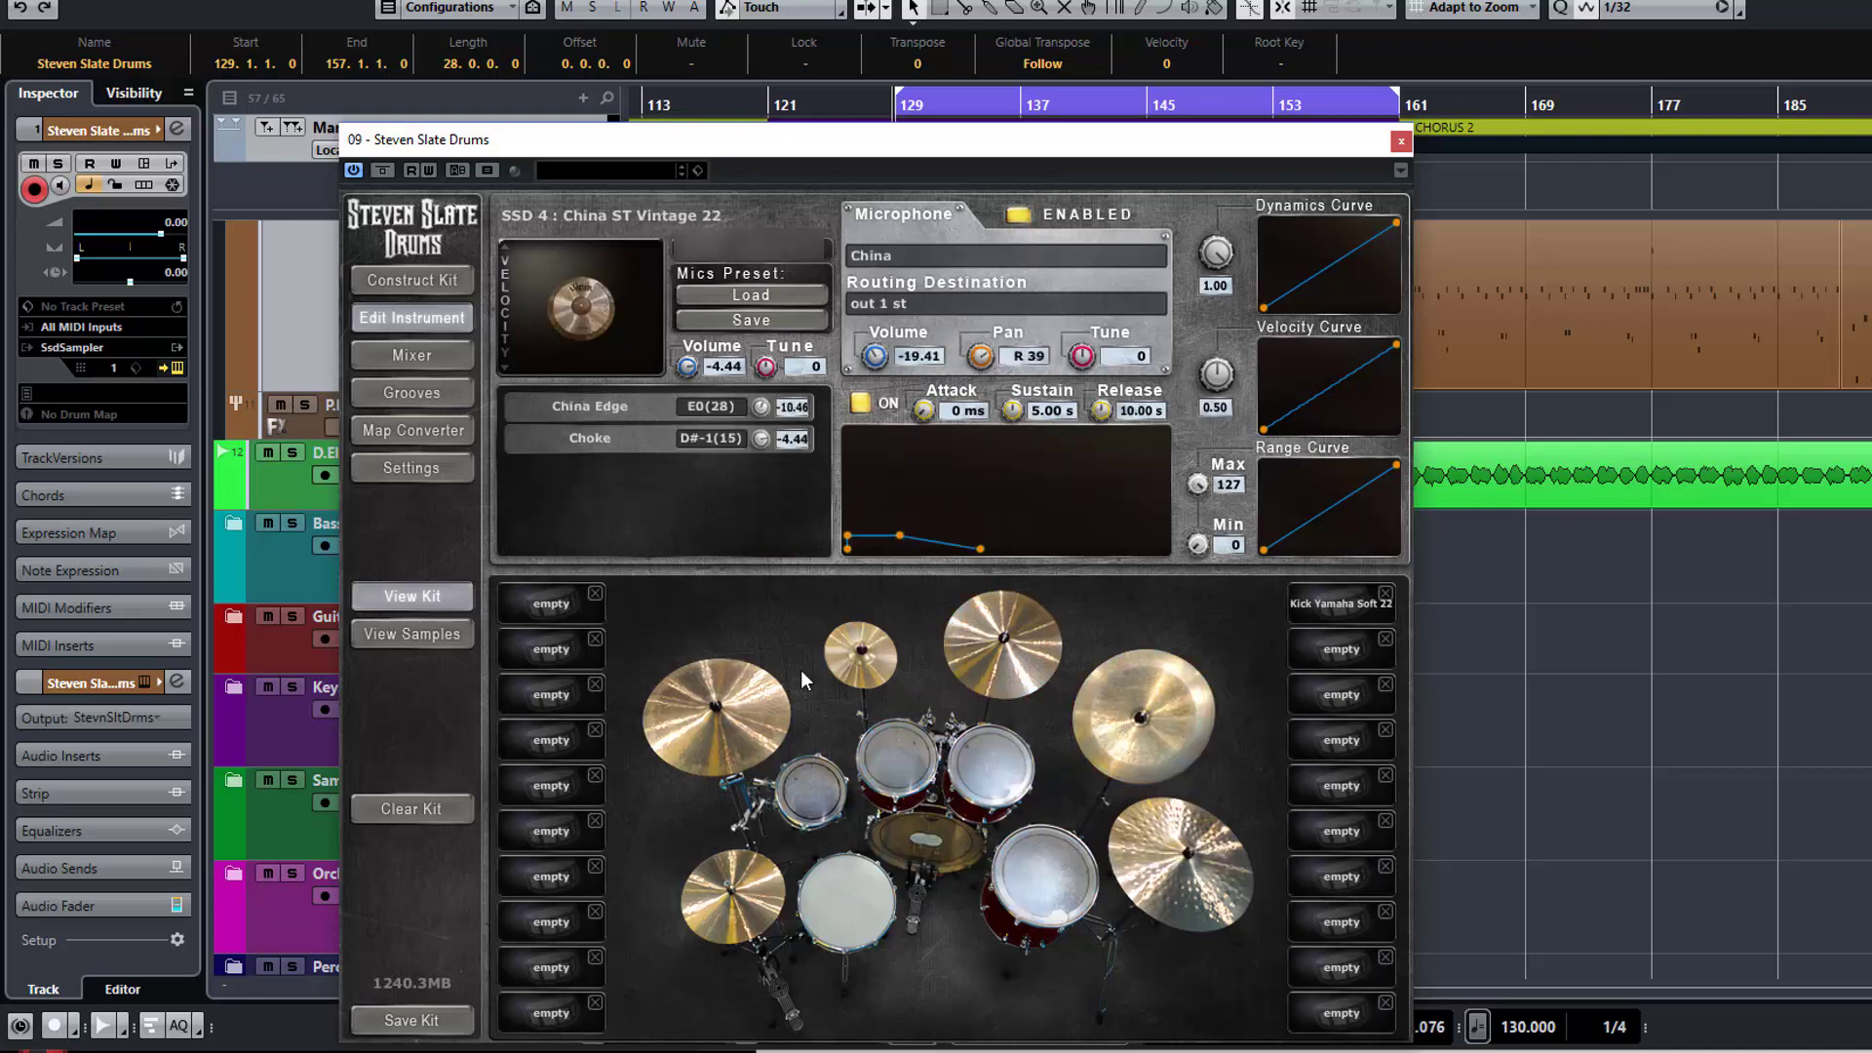
{"action": "left_click", "coordinate": [704, 725]}
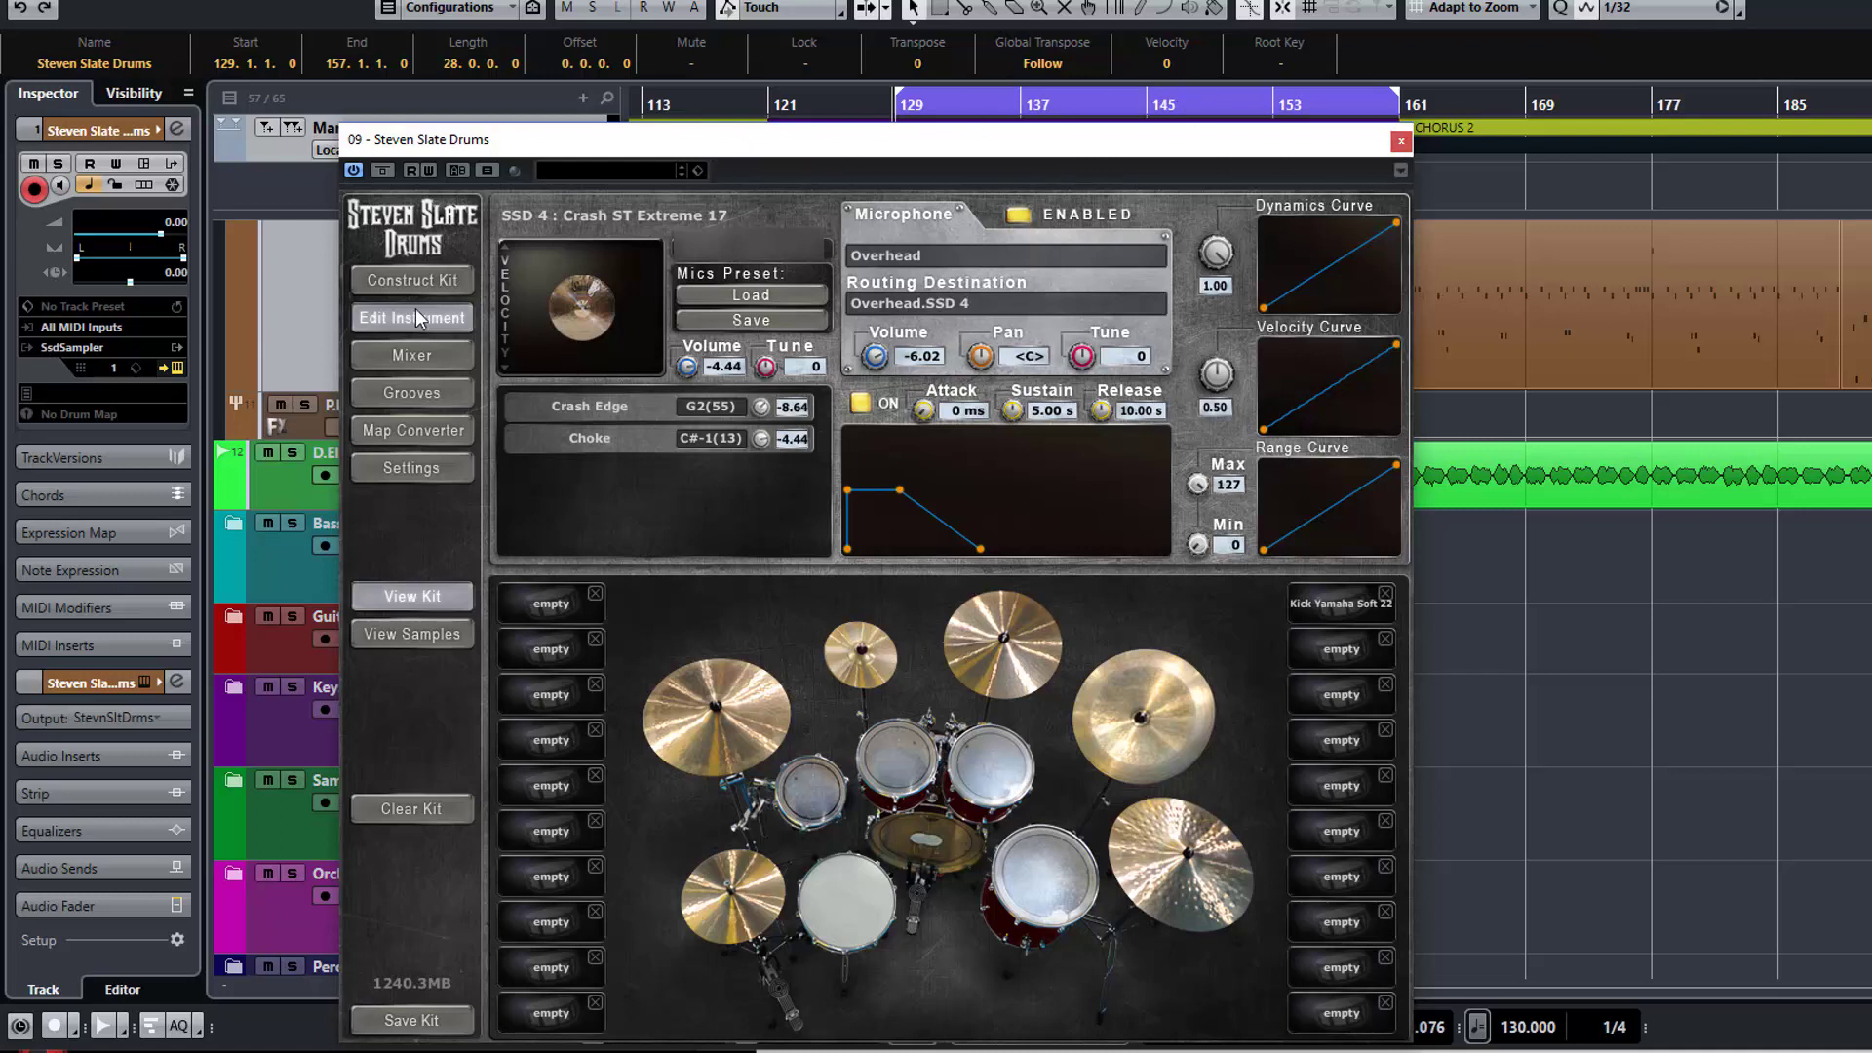
Look at the Grooves library, then return to kit construction and view the Bendeth and CLA preset kits
{"action": "left_click", "coordinate": [415, 391]}
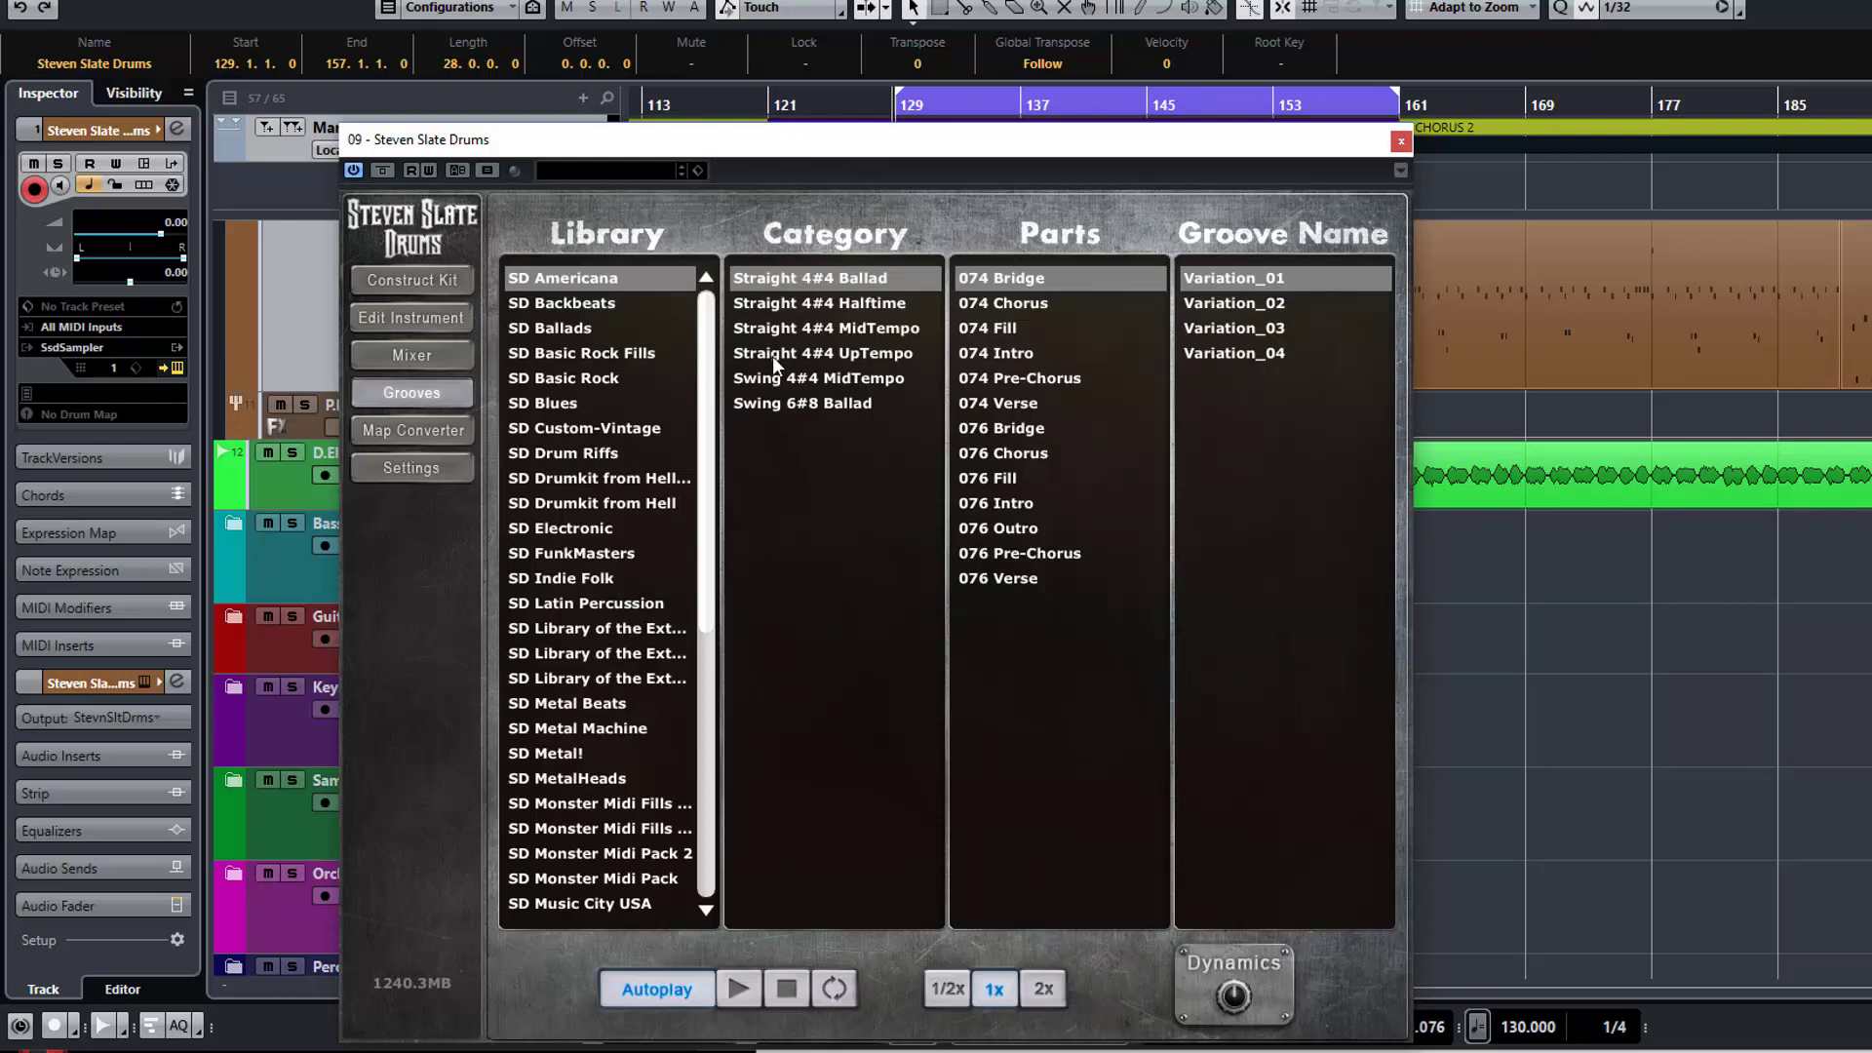
{"action": "left_click", "coordinate": [429, 322]}
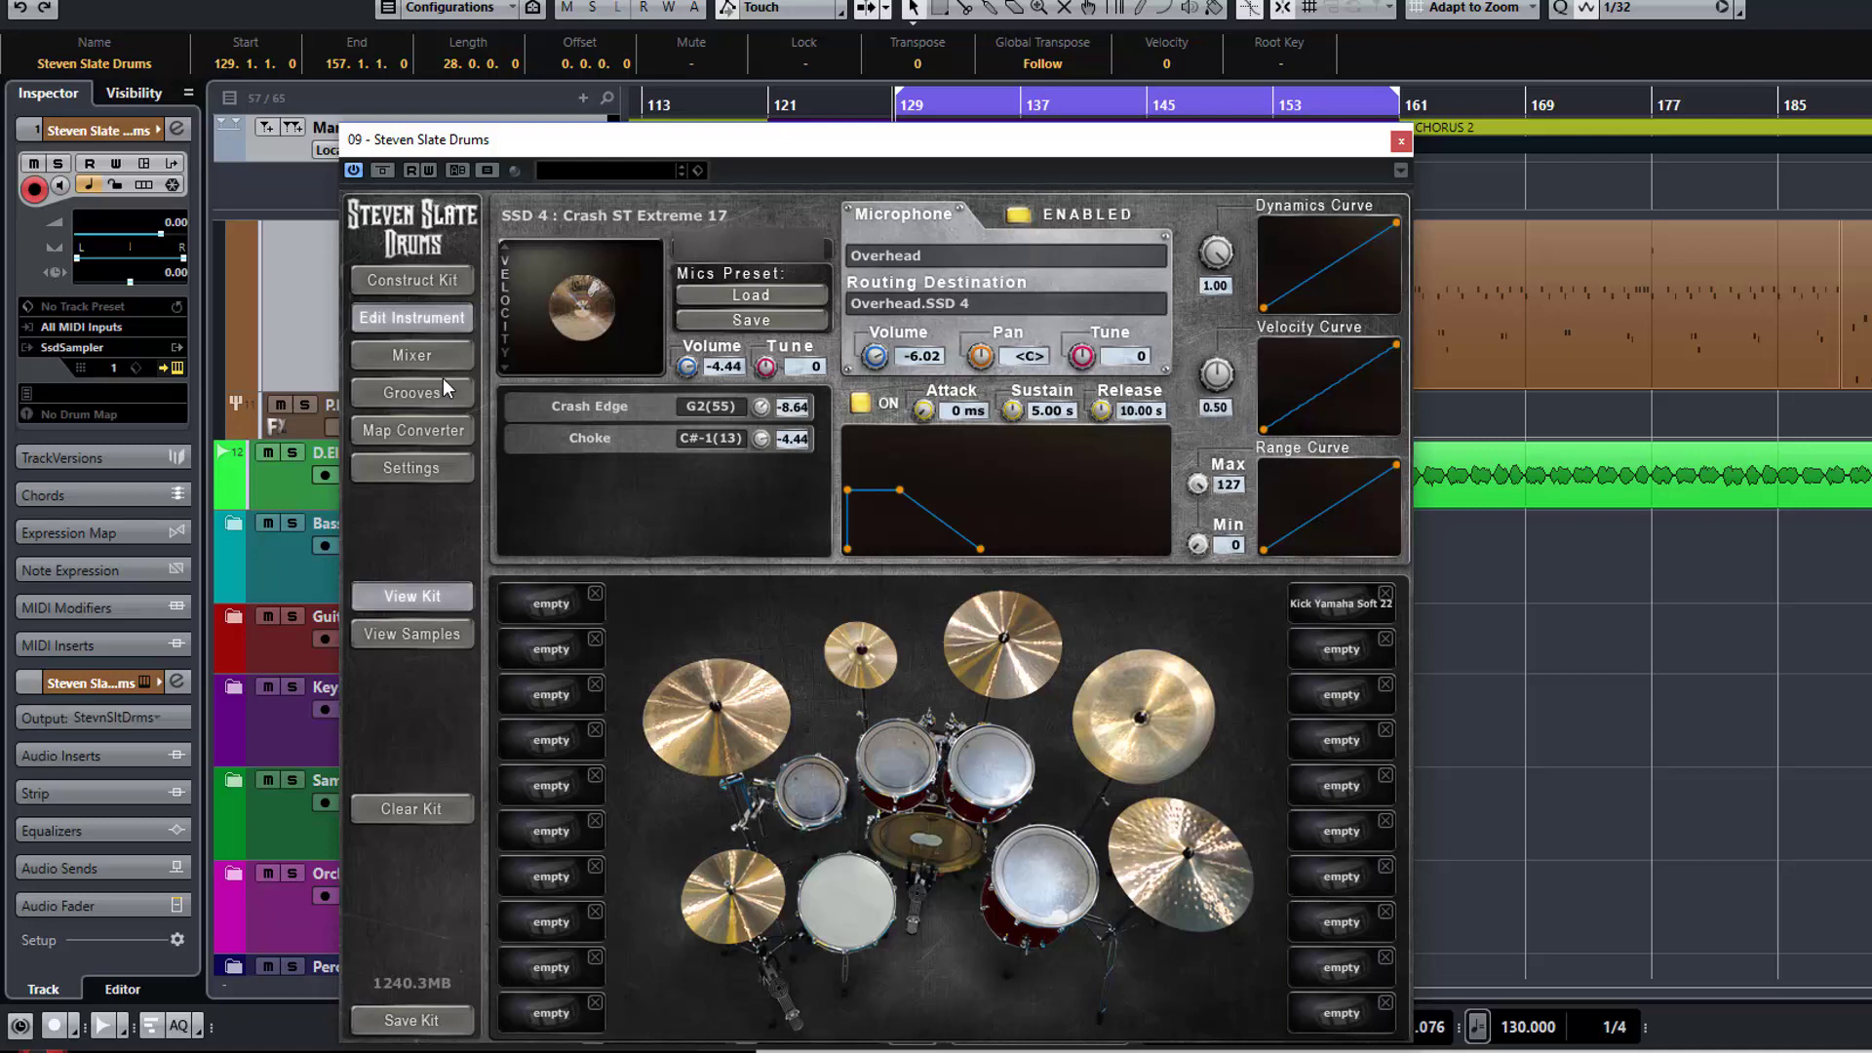
{"action": "left_click", "coordinate": [437, 281]}
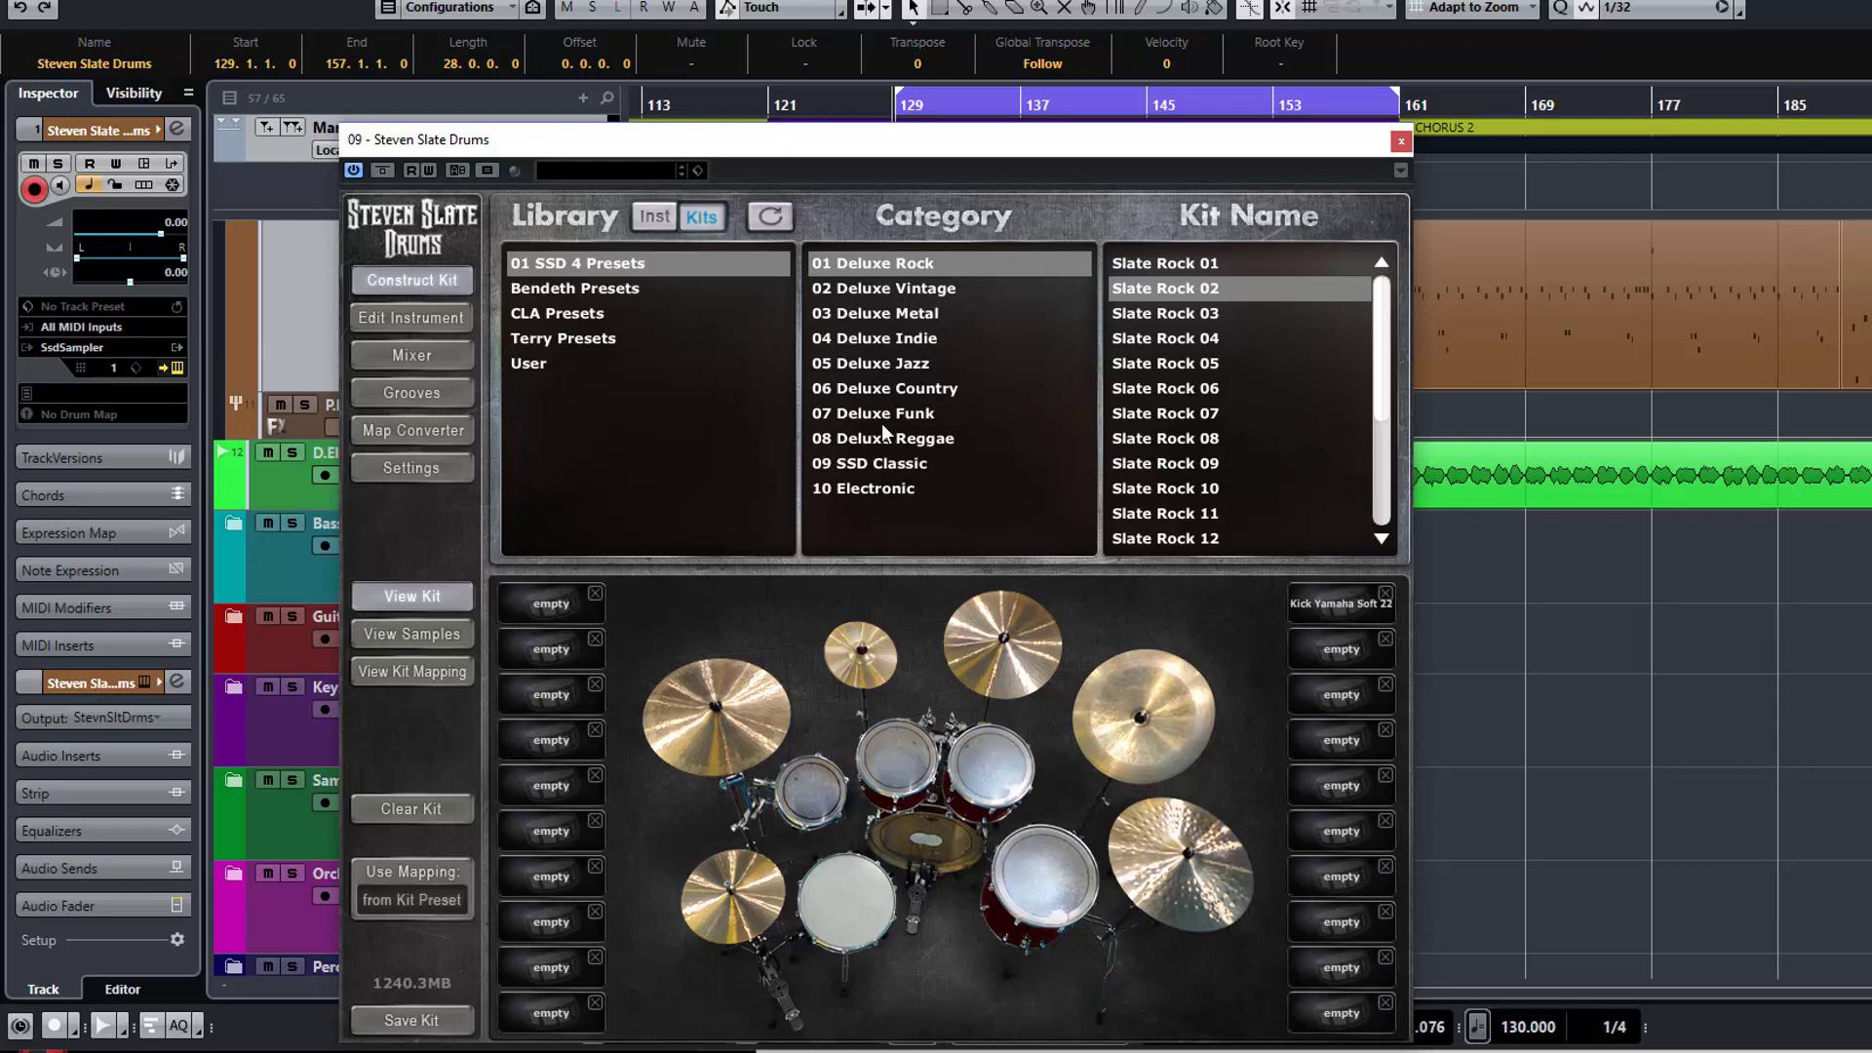
{"action": "left_click", "coordinate": [553, 289]}
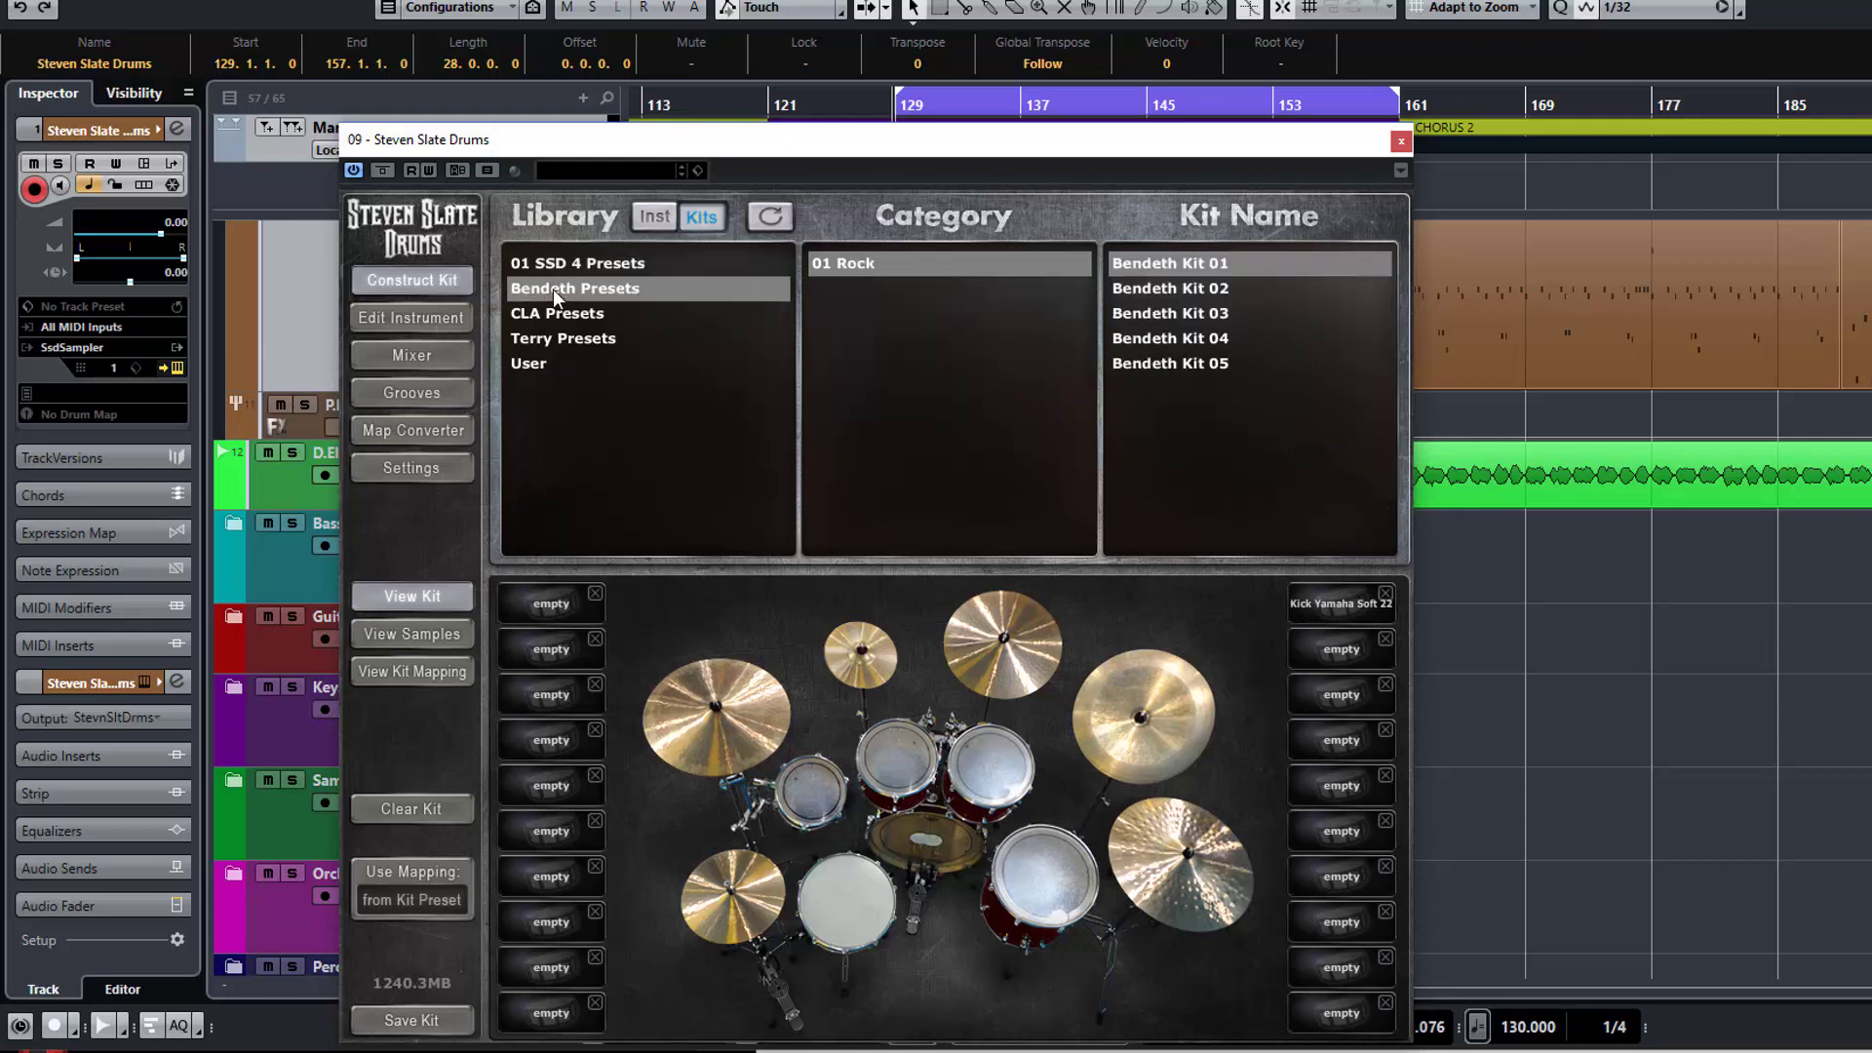
{"action": "left_click", "coordinate": [556, 314]}
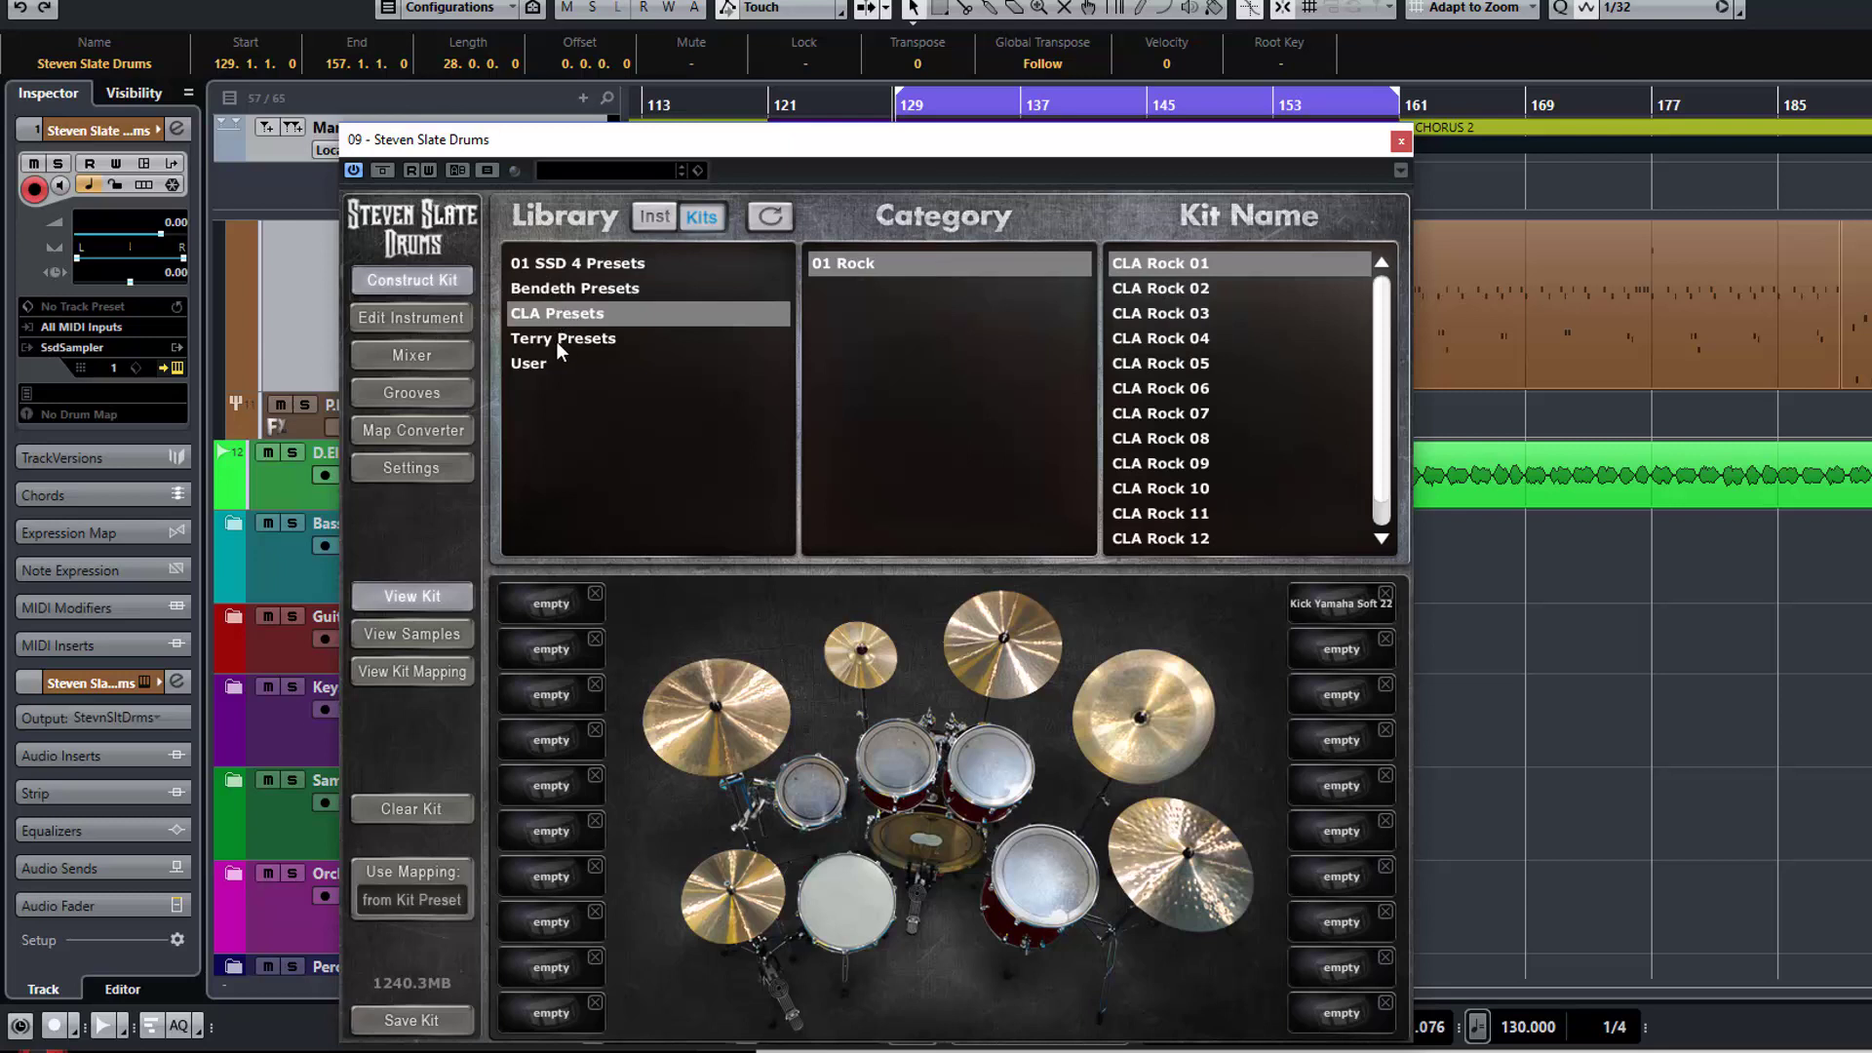
Load the CLA Rock 01 kit, audition it over the looped verse, and reposition the plugin window
{"action": "left_click", "coordinate": [1176, 263]}
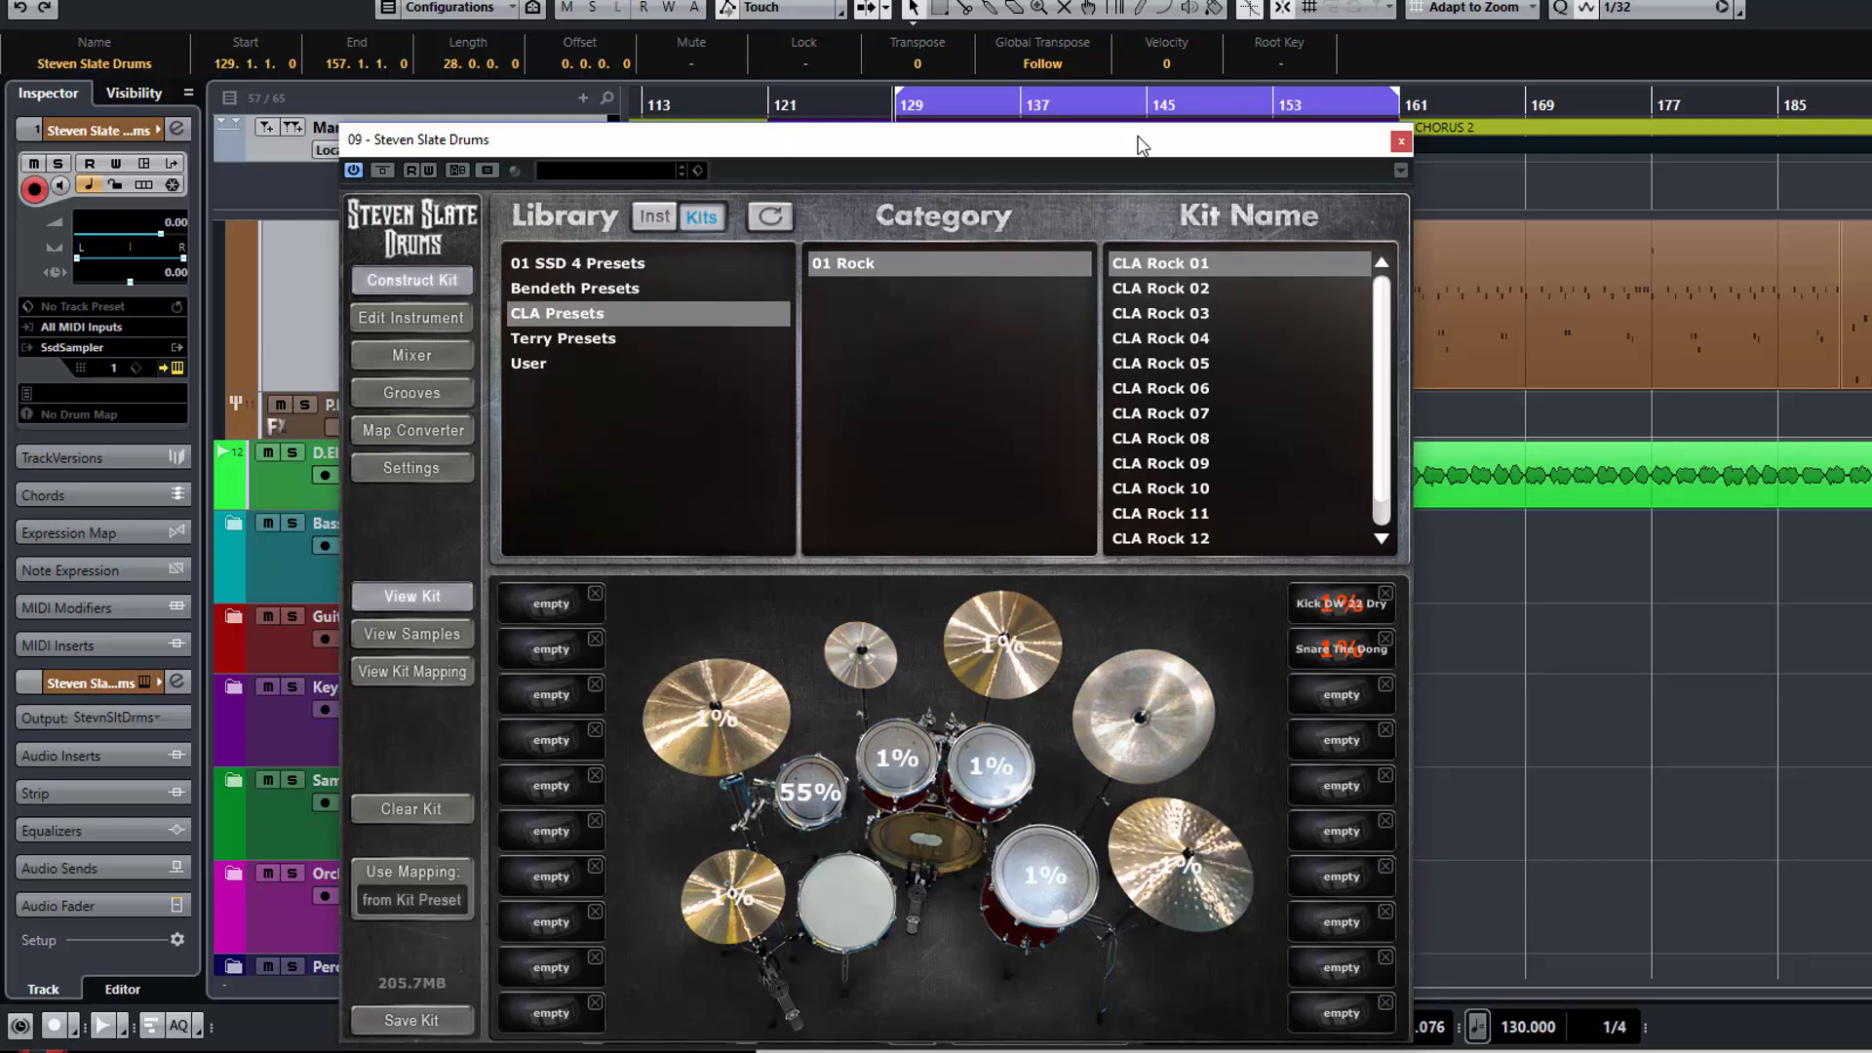
{"action": "left_click_drag", "start_coordinate": [1143, 146], "coordinate": [875, 144]}
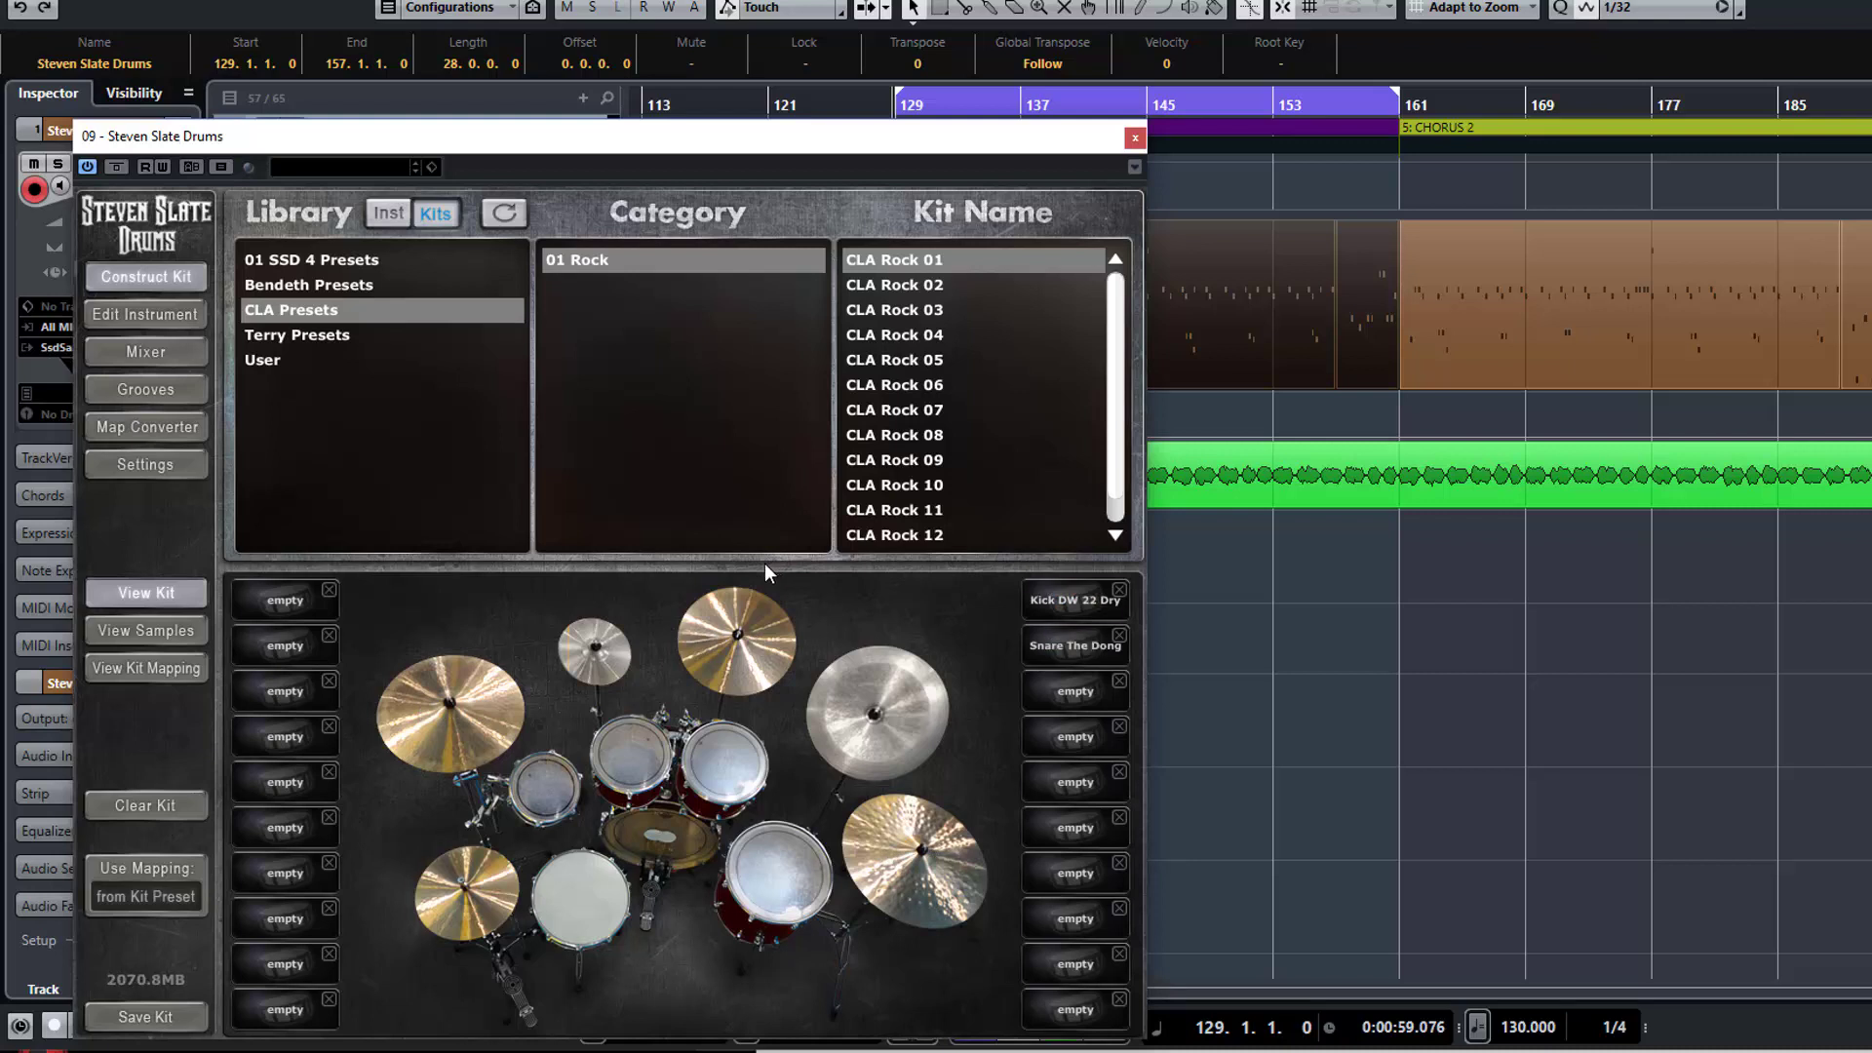
{"action": "key", "text": "space"}
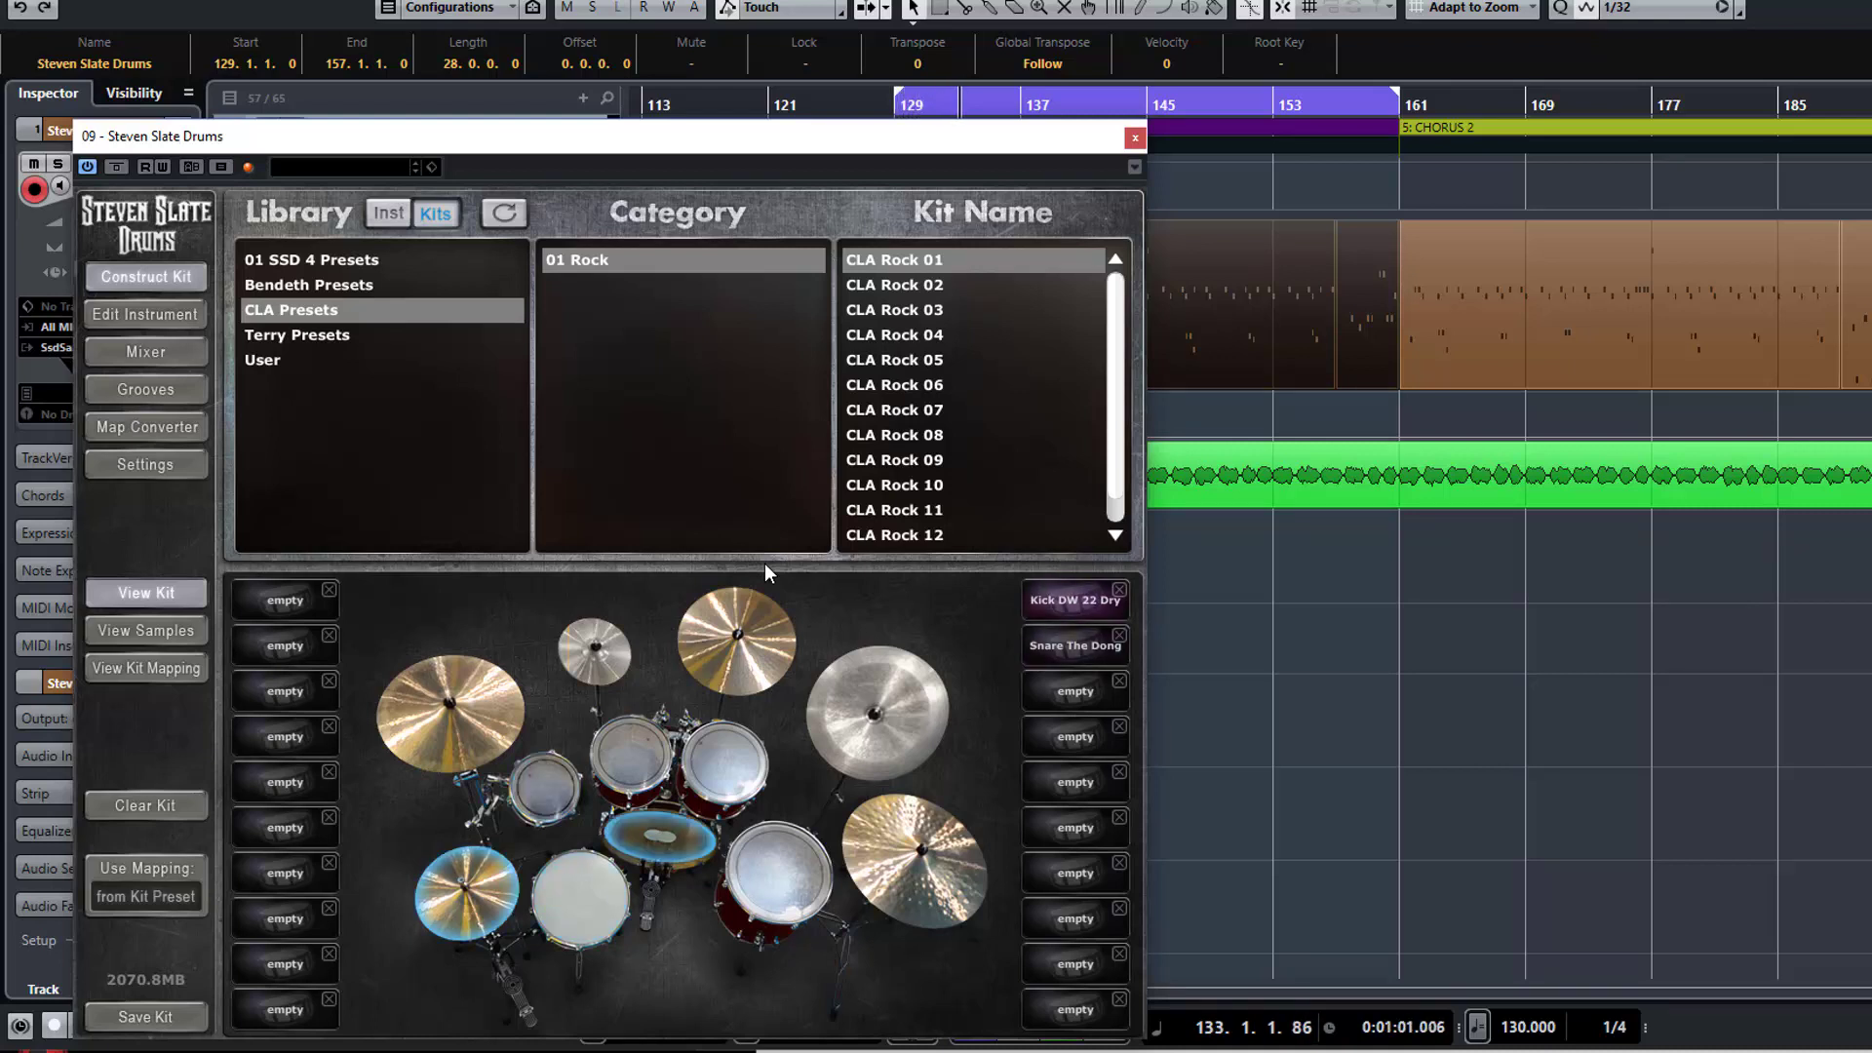
{"action": "left_click_drag", "start_coordinate": [566, 149], "coordinate": [646, 162]}
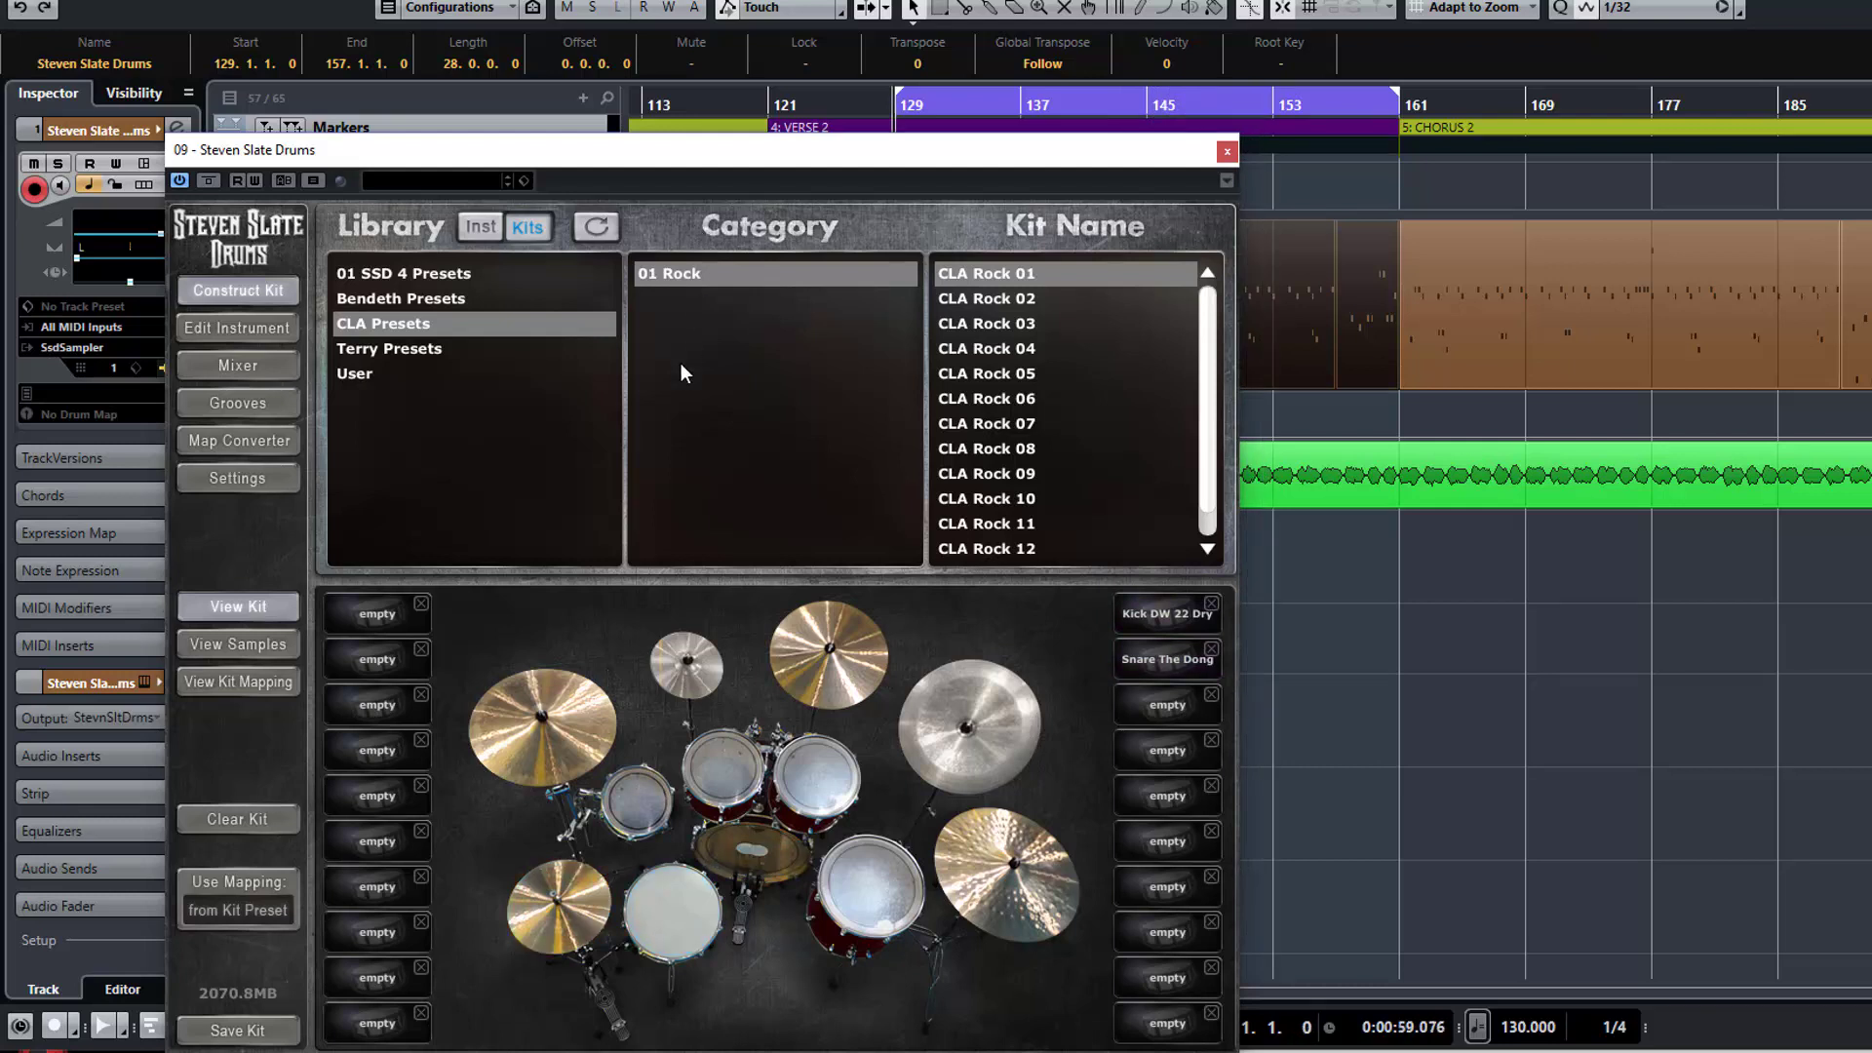
{"action": "mouse_move", "coordinate": [936, 157]}
{"action": "left_mouse_down"}
{"action": "mouse_move", "coordinate": [887, 145]}
{"action": "mouse_move", "coordinate": [904, 145]}
{"action": "left_mouse_up"}
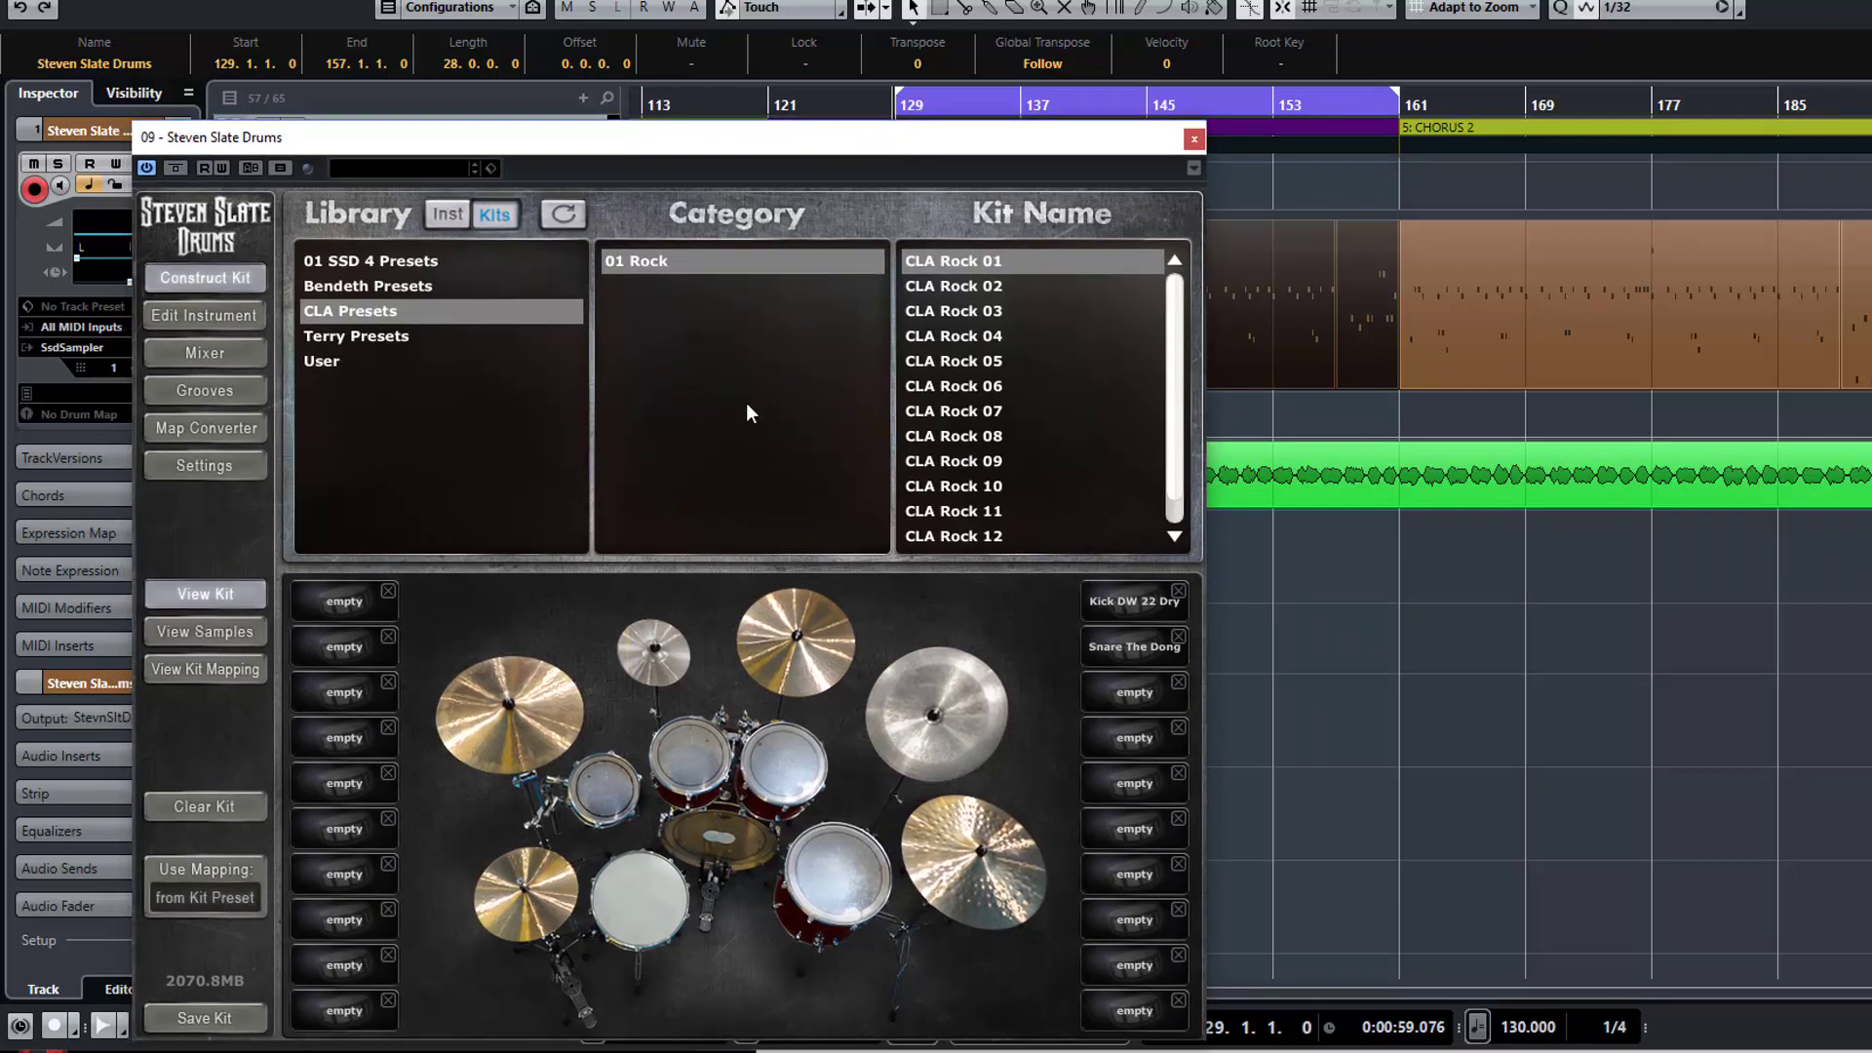
Compare the Terry, CLA and Bendeth preset kit lists, ending on Terry Presets, and move the plugin window off the track list
{"action": "left_click", "coordinate": [387, 336]}
{"action": "left_click", "coordinate": [385, 310]}
{"action": "left_click", "coordinate": [390, 293]}
{"action": "left_click", "coordinate": [389, 310]}
{"action": "left_click", "coordinate": [389, 334]}
{"action": "left_click_drag", "start_coordinate": [492, 144], "coordinate": [963, 101]}
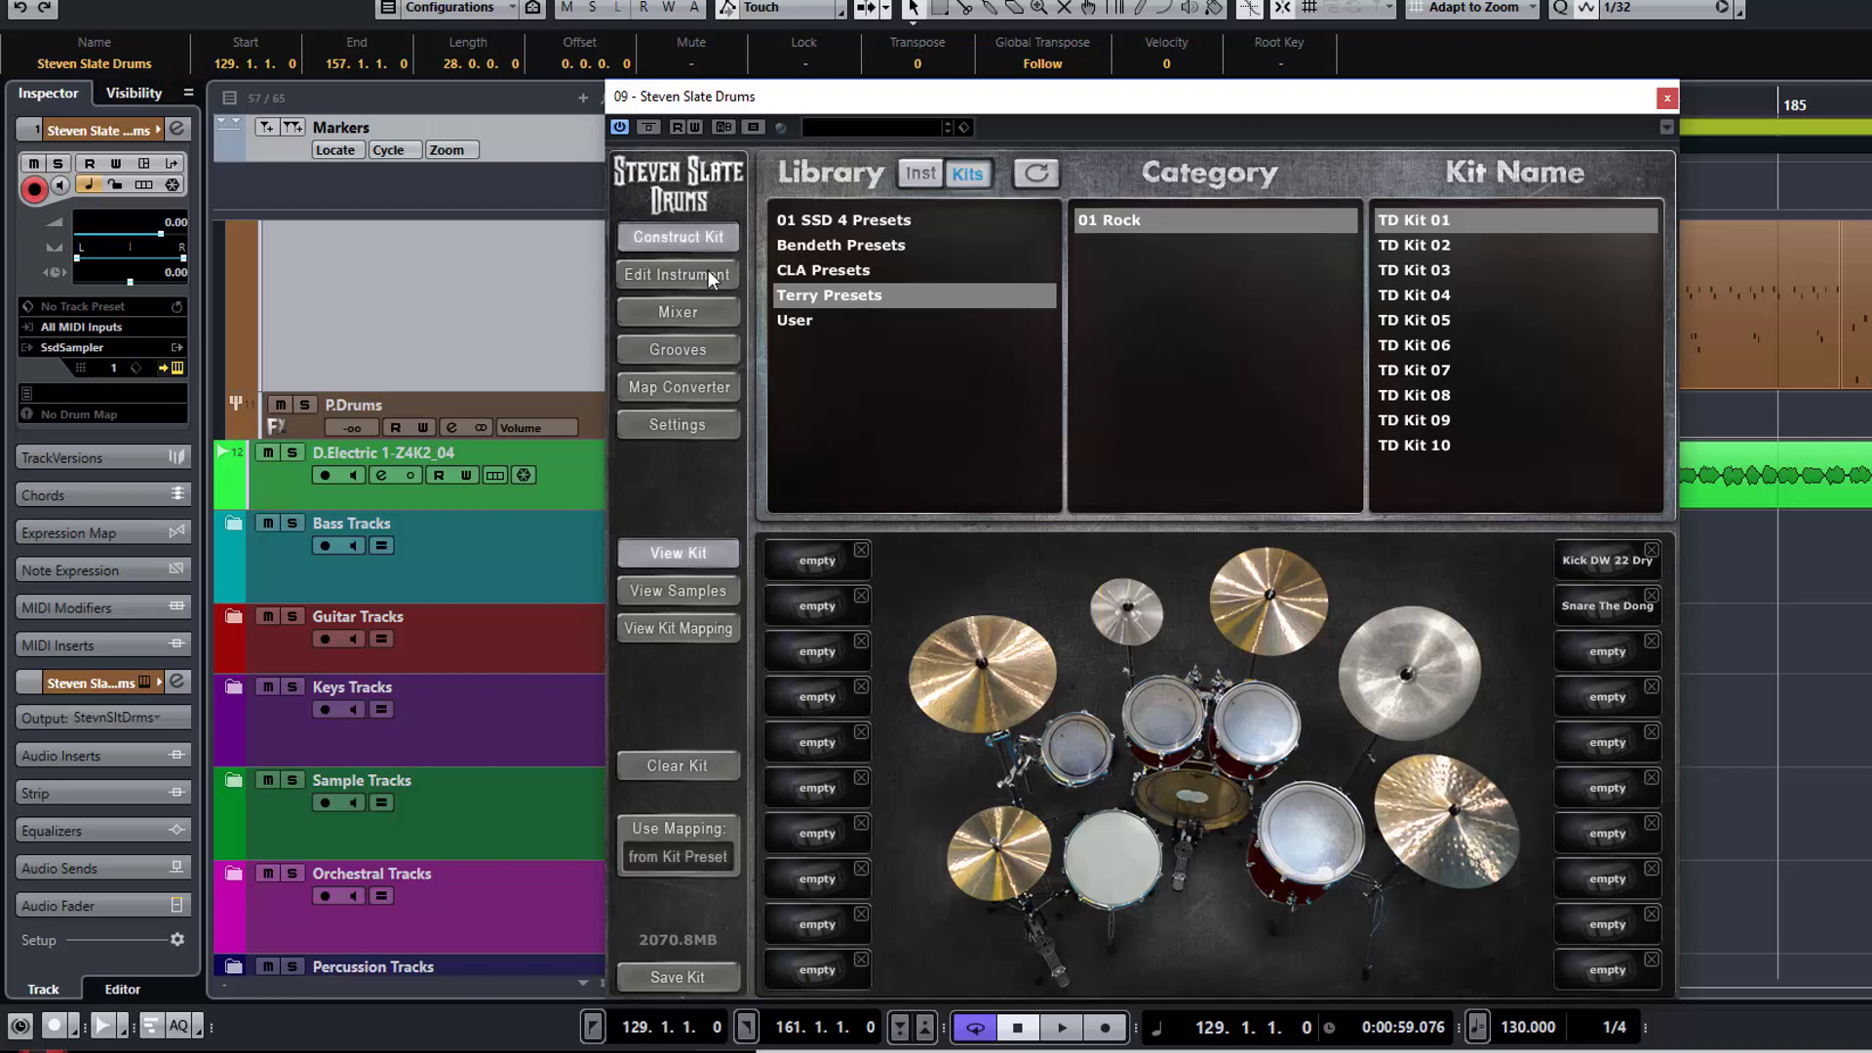
Examine the Grooves library, comparing the categories of SSD Classic Grooves and SSD Deluxe Grooves
{"action": "left_click", "coordinate": [696, 349]}
{"action": "scroll", "coordinate": [843, 499], "scroll_direction": "down", "scroll_amount": 7}
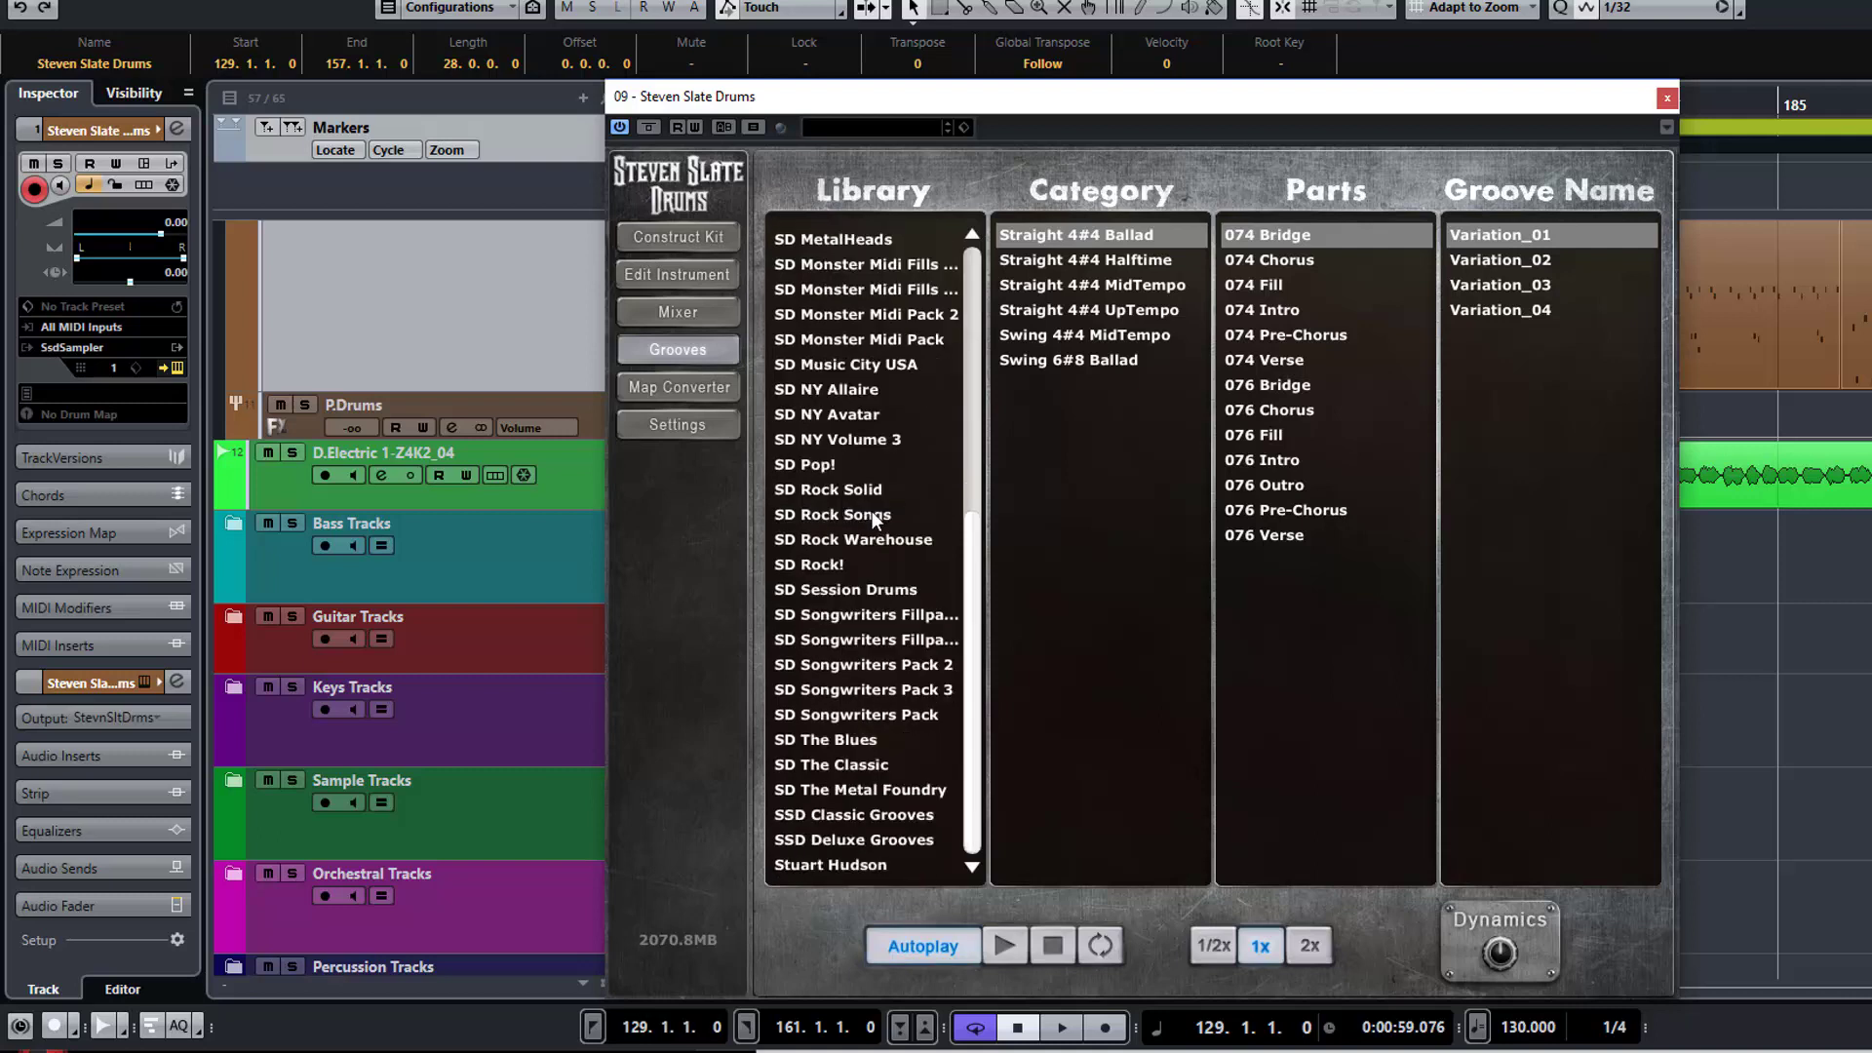
{"action": "left_click", "coordinate": [868, 816]}
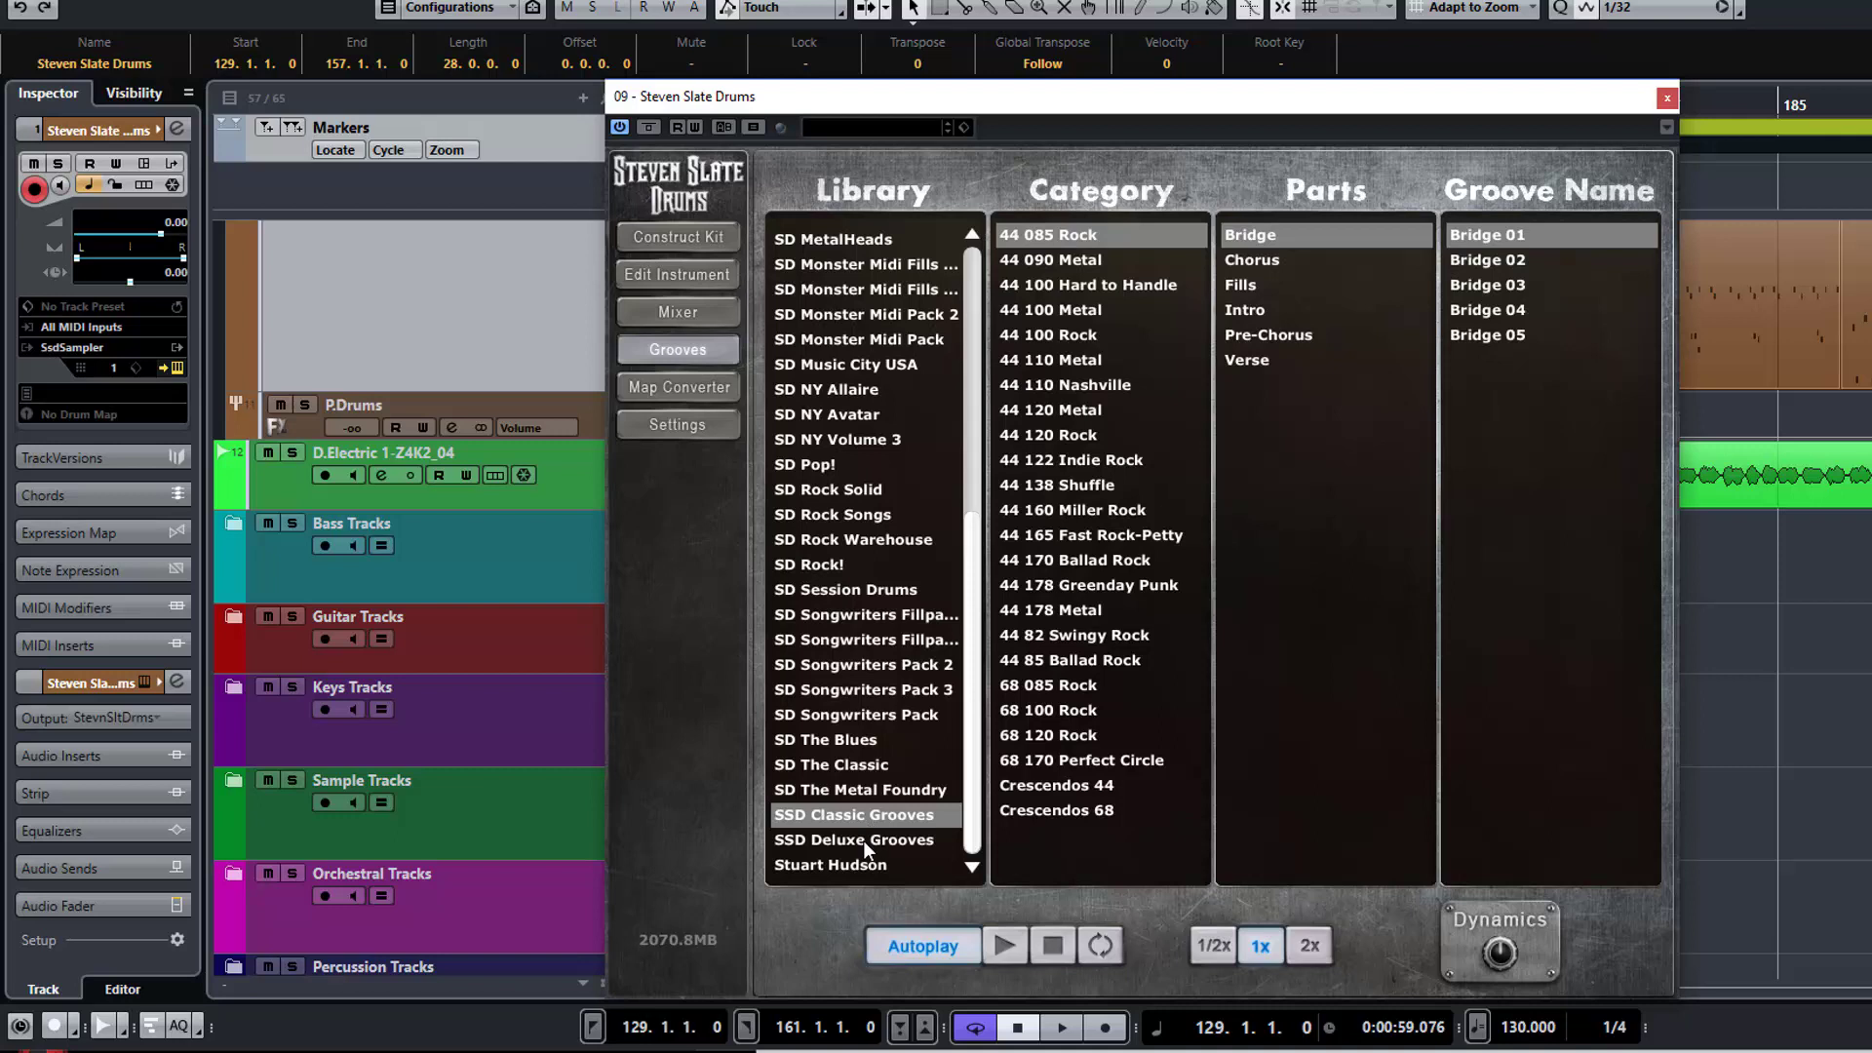
{"action": "left_click", "coordinate": [863, 841]}
{"action": "left_click", "coordinate": [871, 825]}
{"action": "left_click", "coordinate": [874, 837]}
{"action": "left_click", "coordinate": [875, 821]}
{"action": "left_click", "coordinate": [881, 838]}
{"action": "left_click", "coordinate": [881, 825]}
{"action": "left_click", "coordinate": [886, 839]}
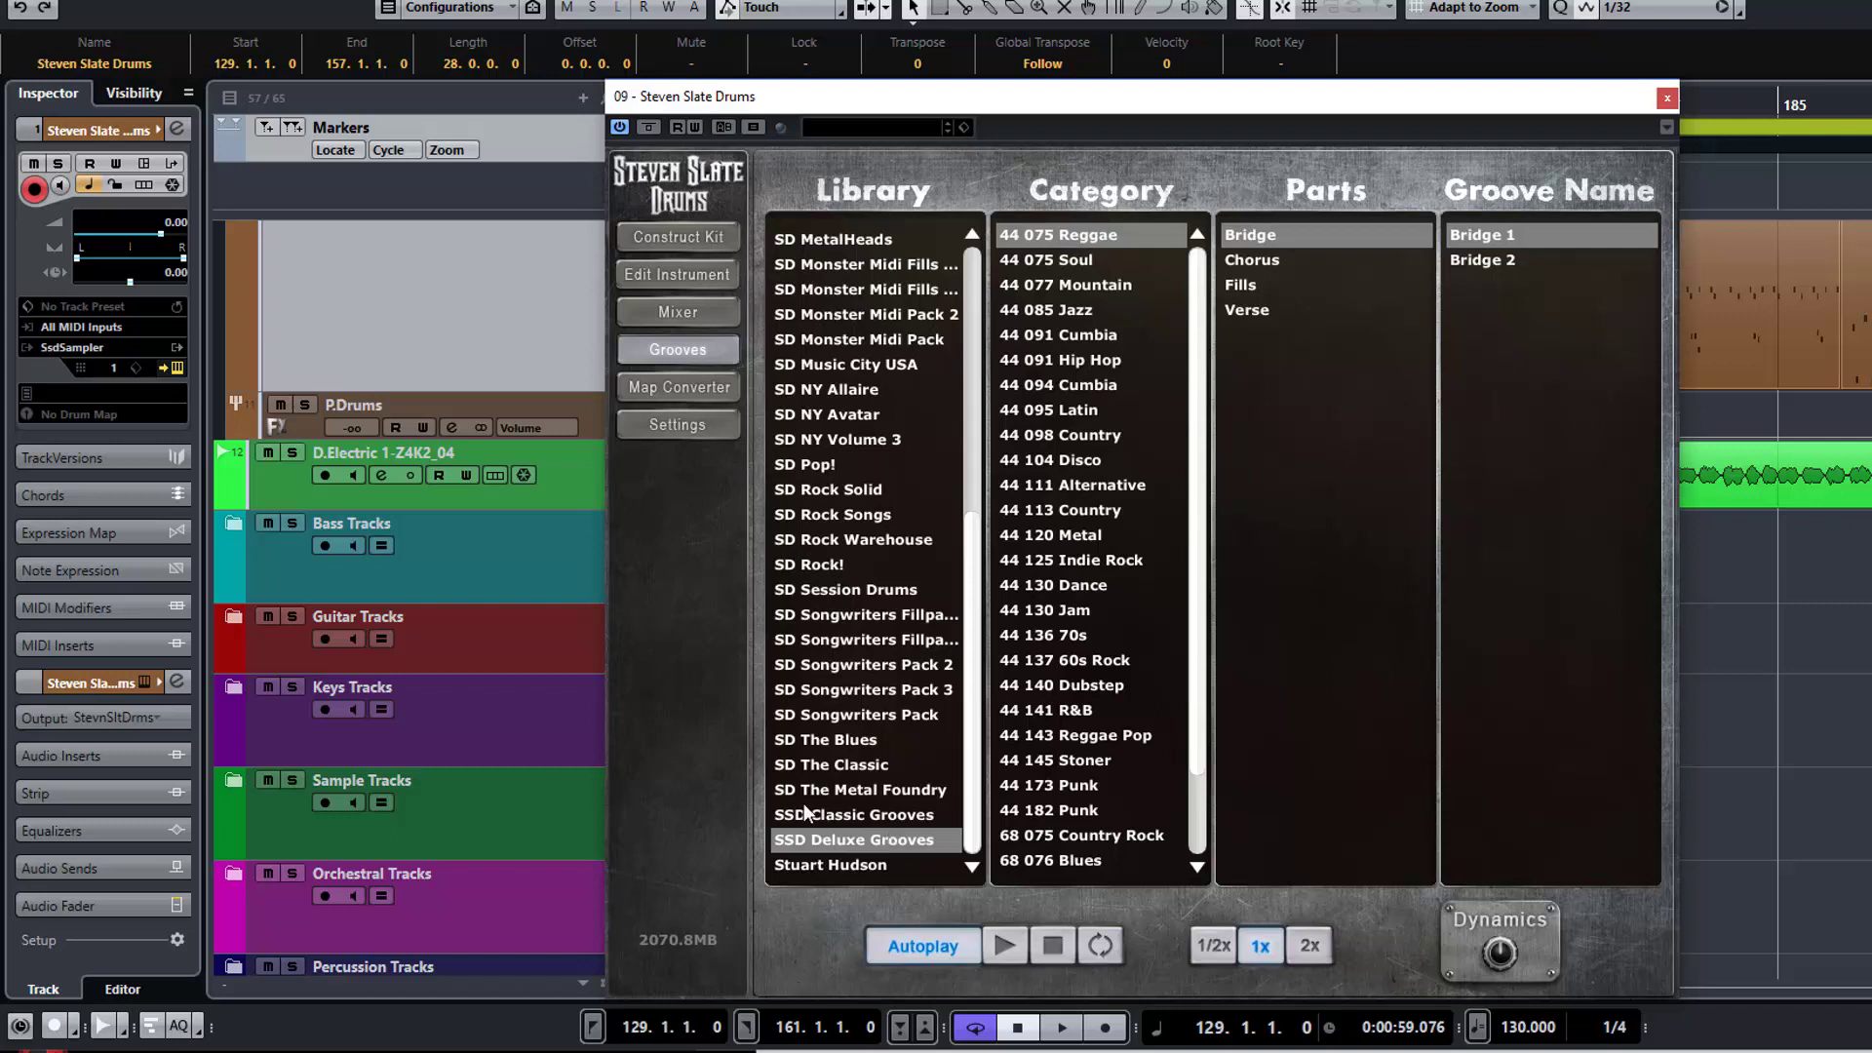
{"action": "scroll", "coordinate": [818, 384], "scroll_direction": "up", "scroll_amount": 7}
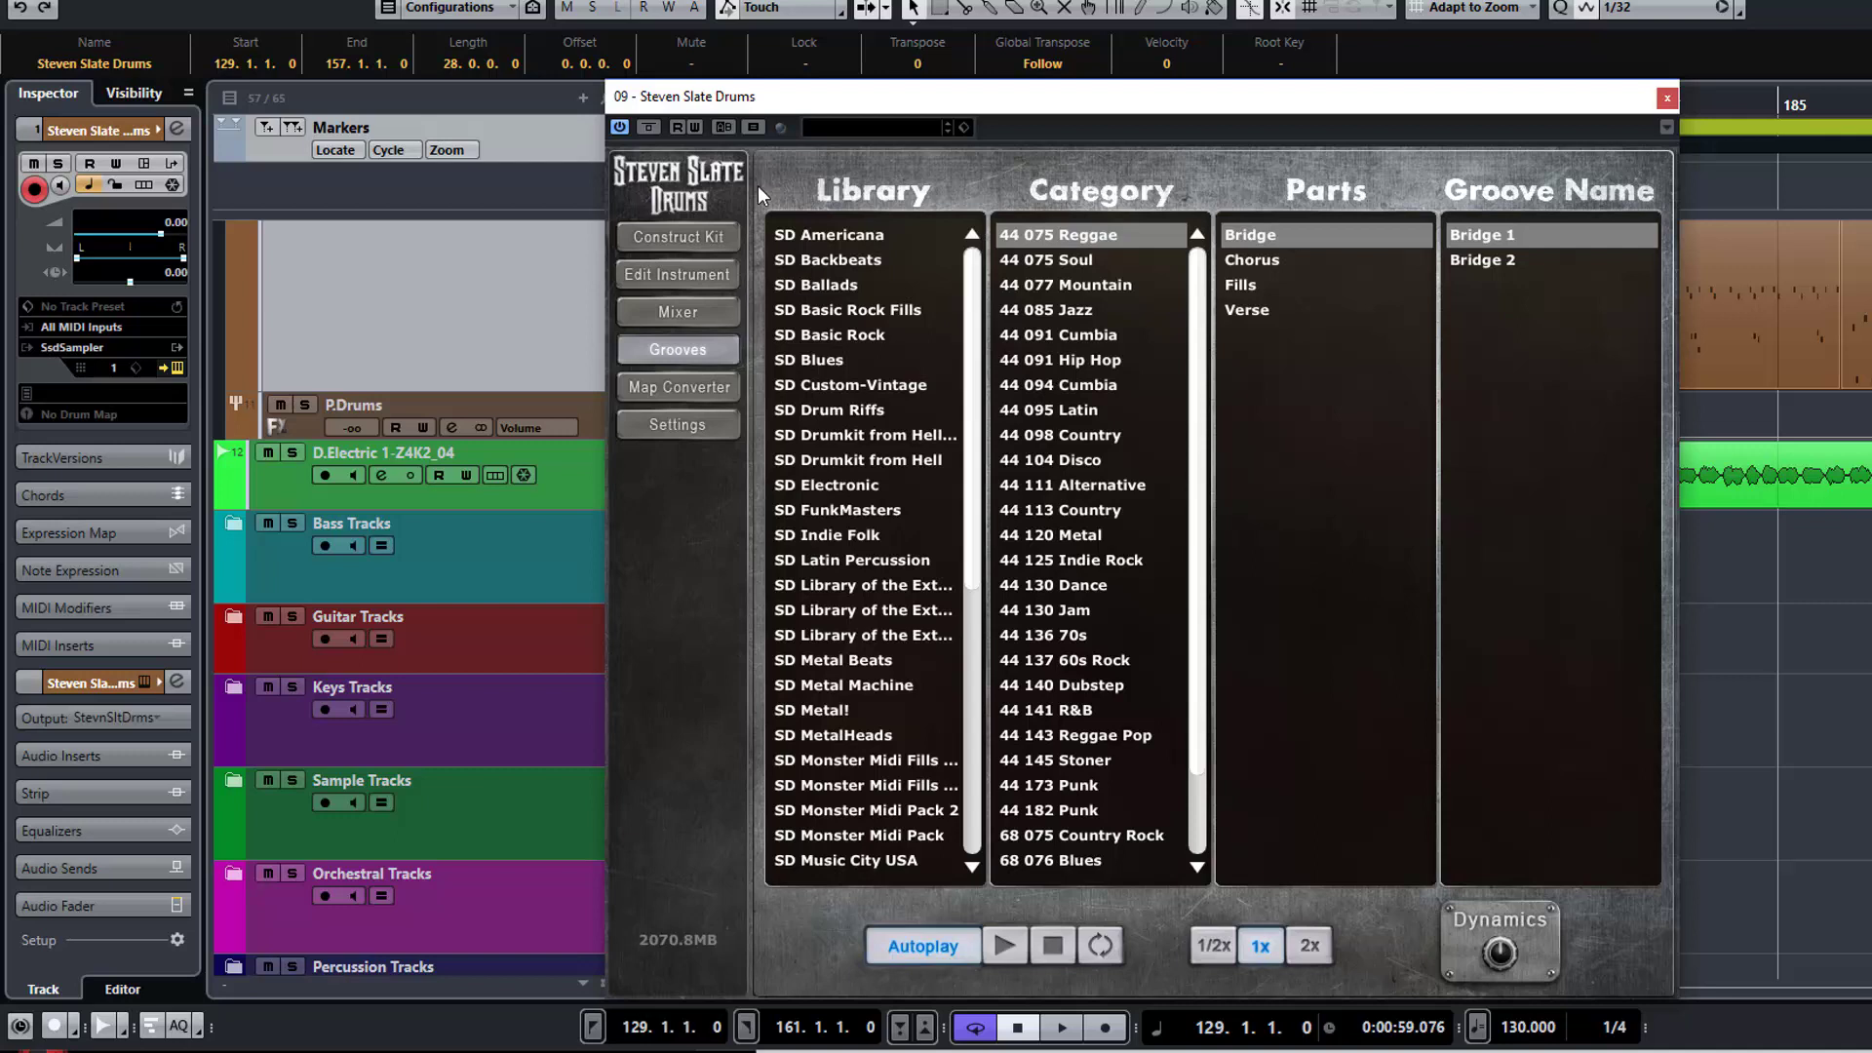
Return to kit construction, reposition the plugin window, and audition the two crash cymbals and the ride
{"action": "left_click", "coordinate": [685, 240]}
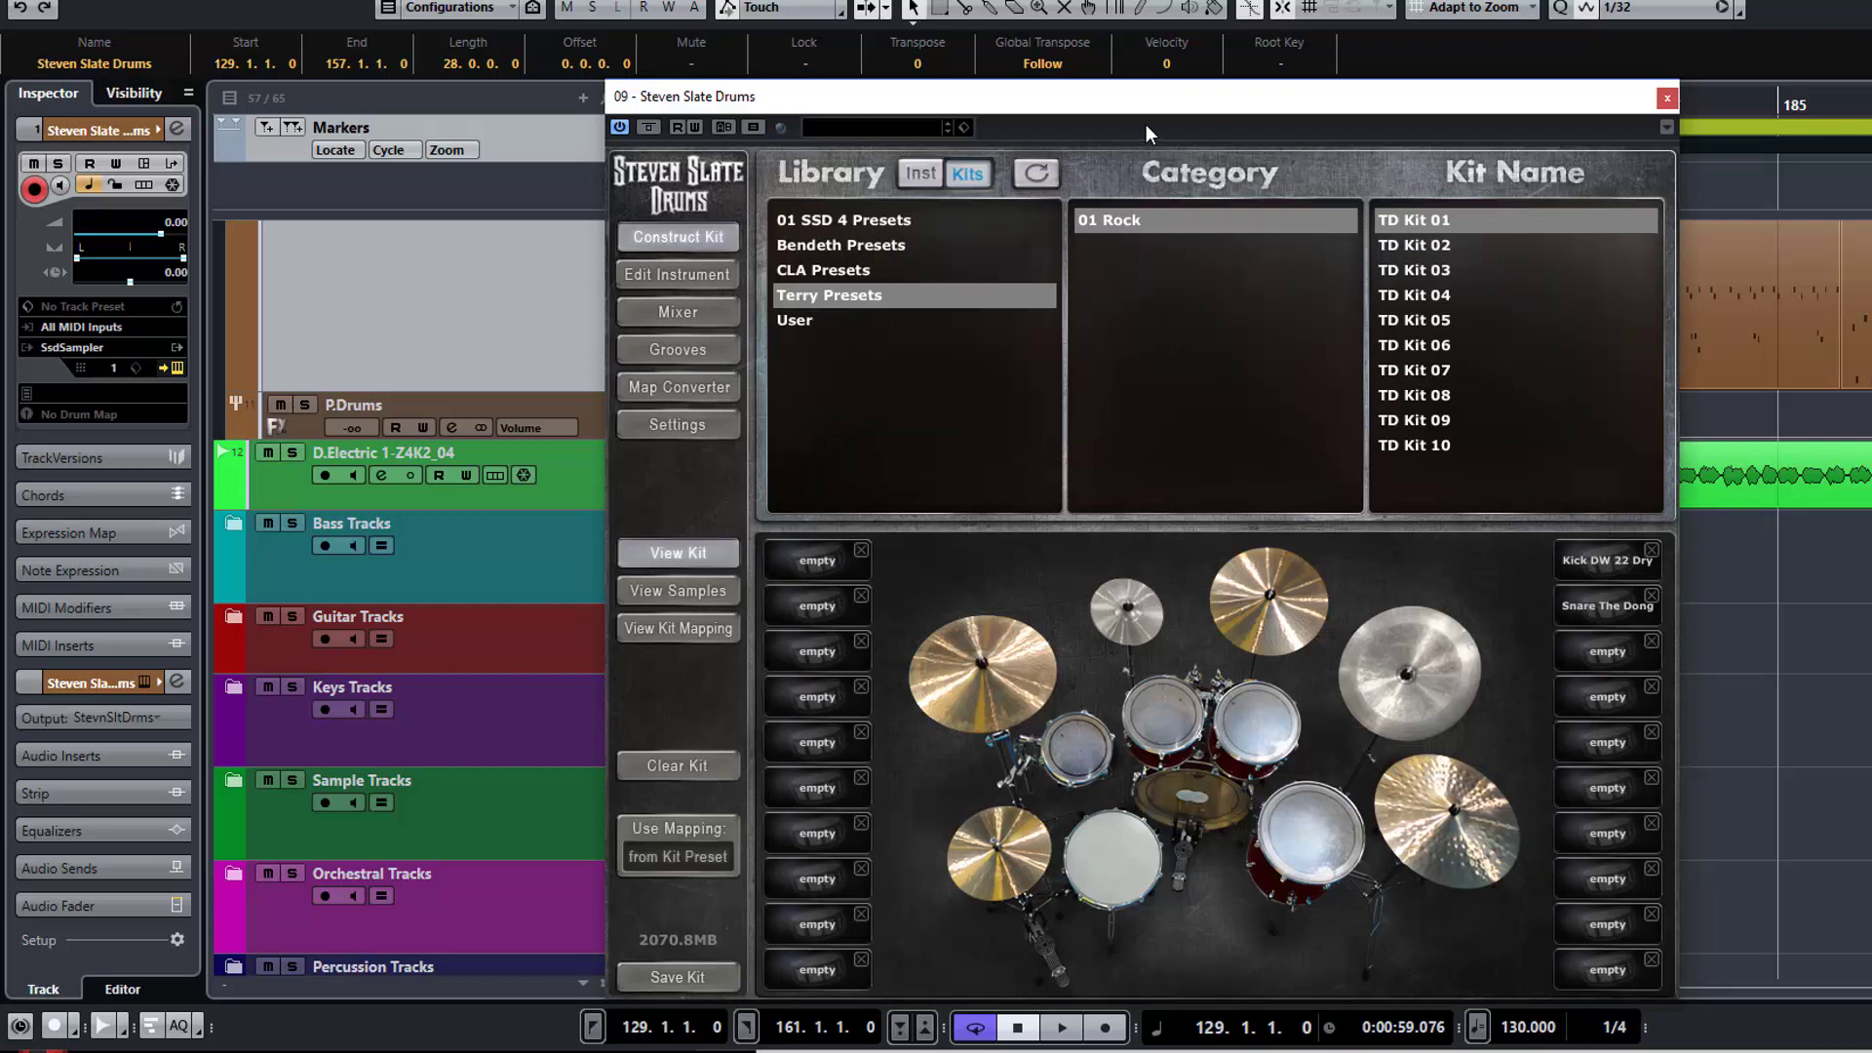
{"action": "left_click_drag", "start_coordinate": [1139, 107], "coordinate": [1178, 77]}
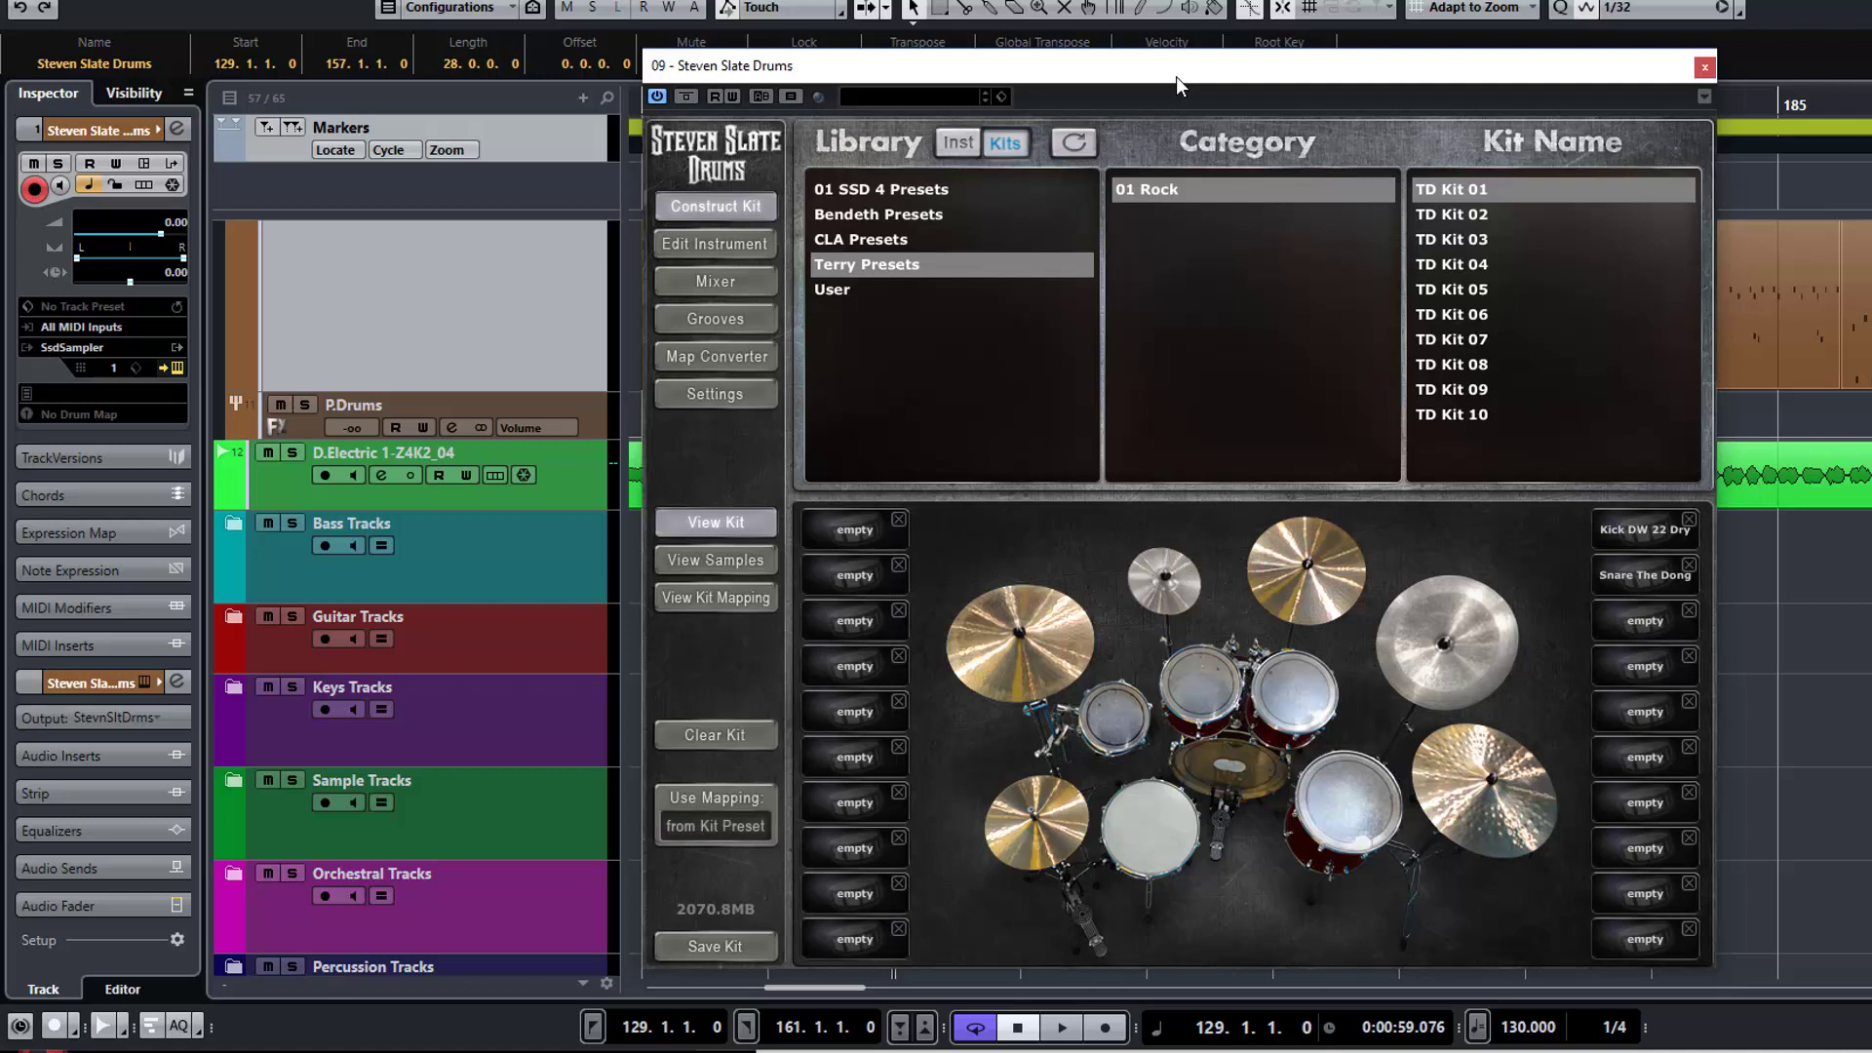
{"action": "left_click", "coordinate": [1307, 612]}
{"action": "left_click", "coordinate": [1070, 656]}
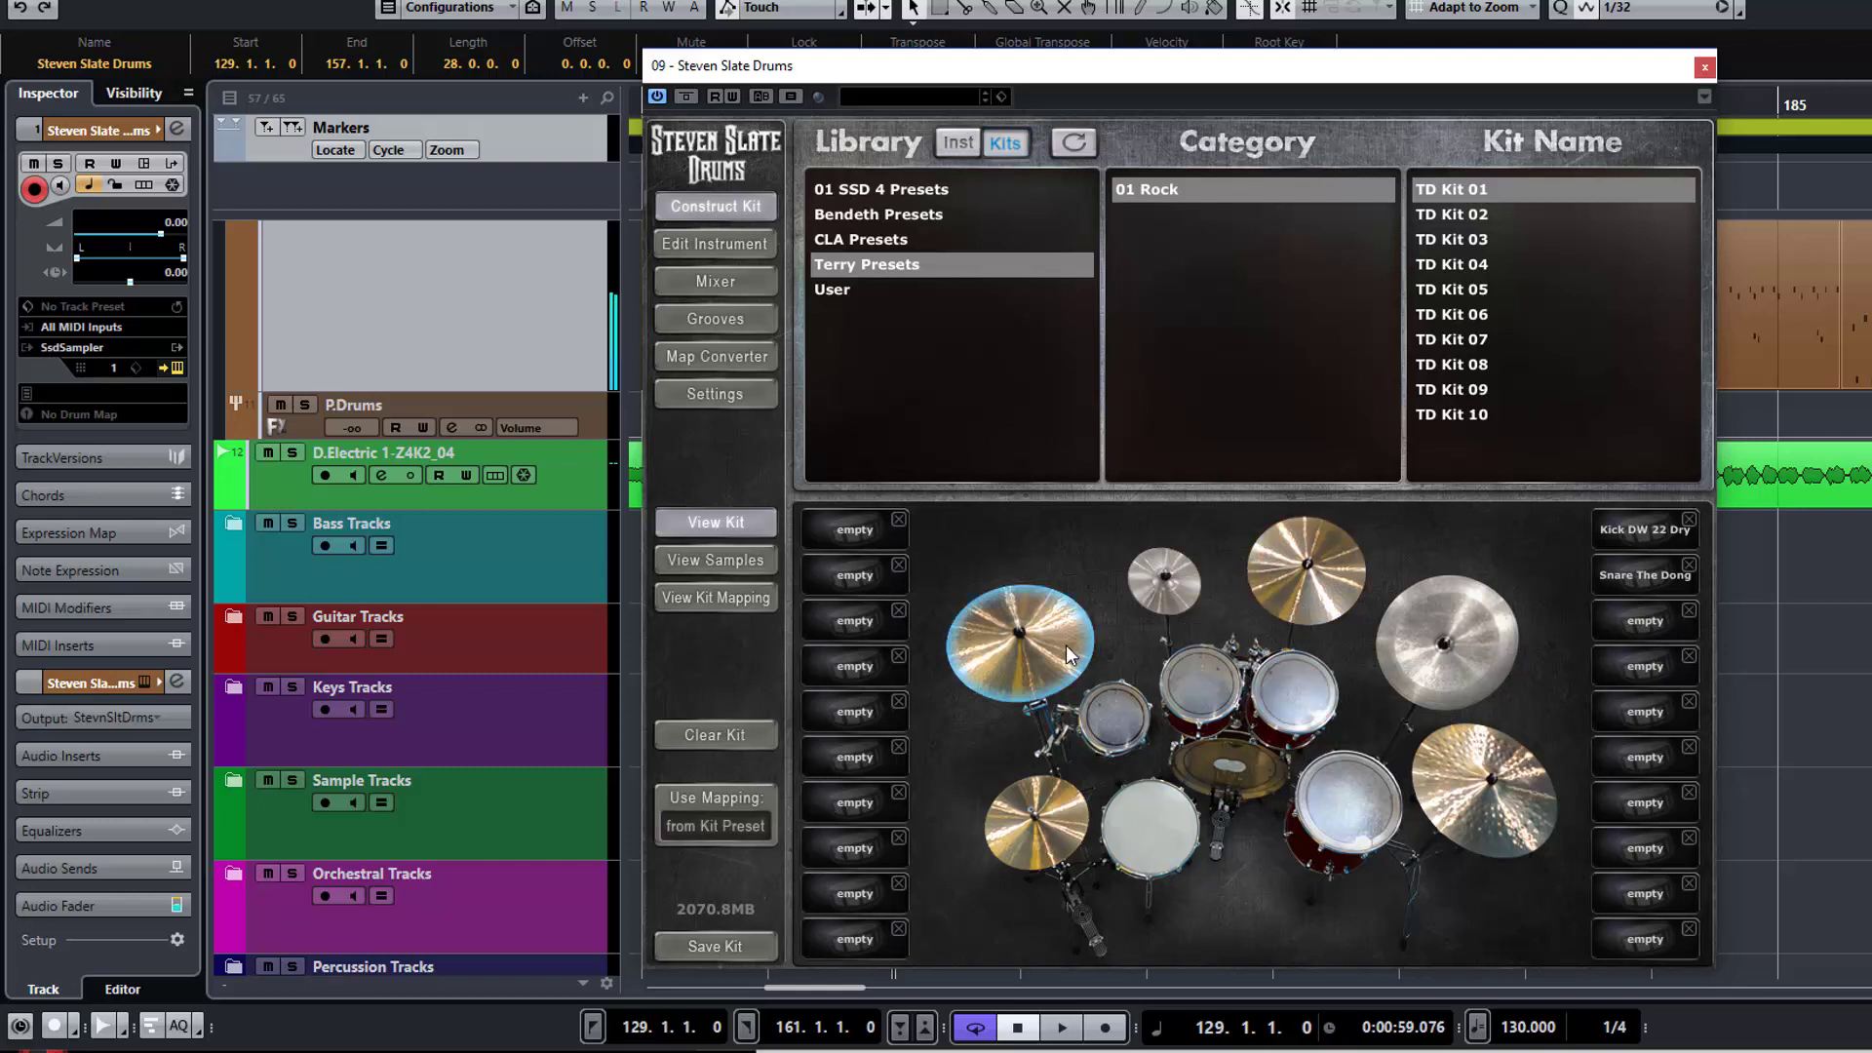
{"action": "left_click", "coordinate": [1450, 785]}
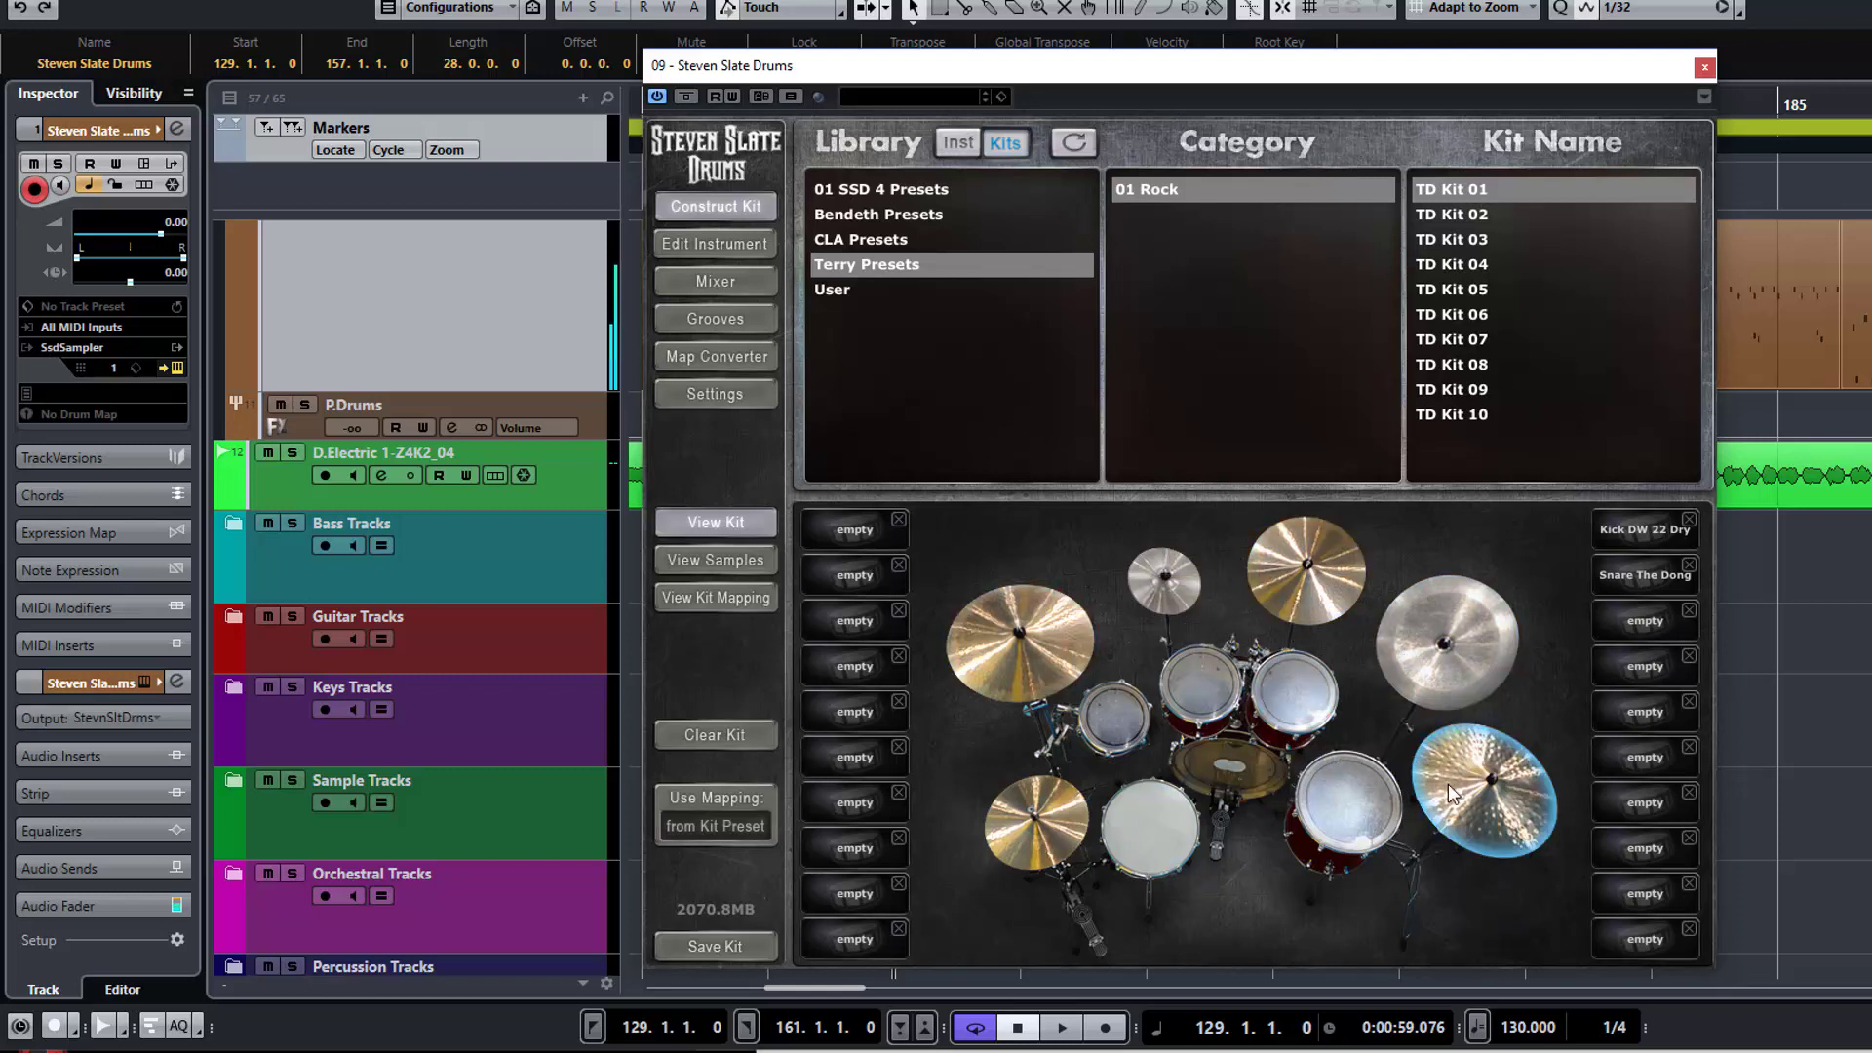